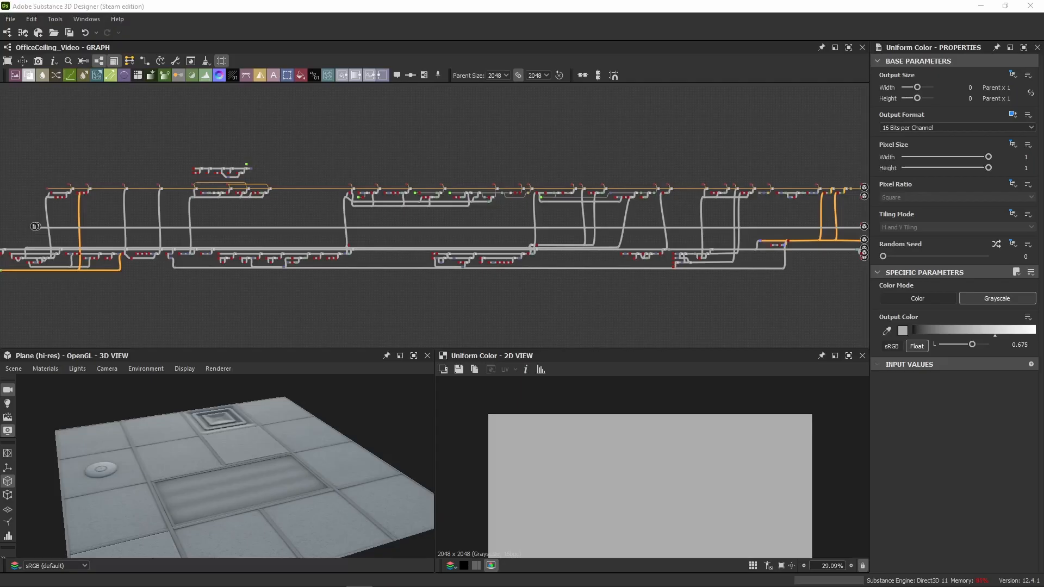
Step: Examine the output nodes at the end of the graph, including Emissive, Roughness and the normal output
middle_drag(797, 215, 667, 209)
scroll(735, 197, up, 8)
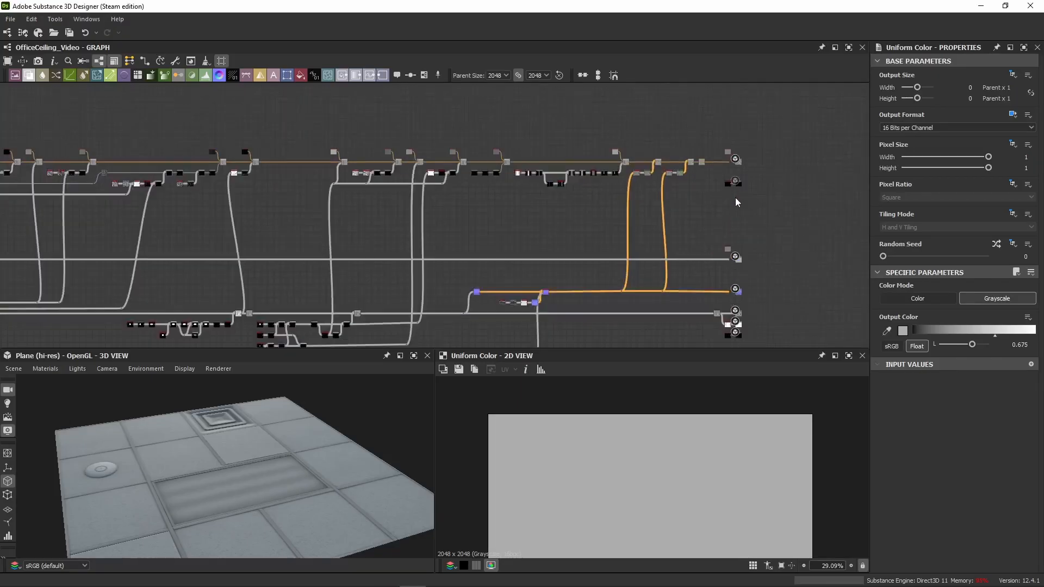
scroll(757, 132, up, 2)
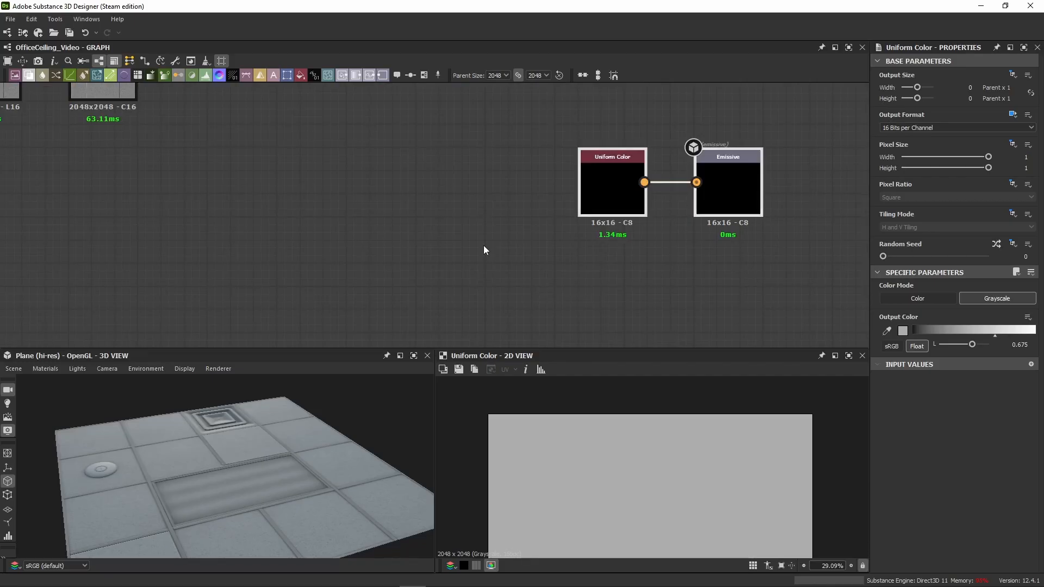
scroll(240, 280, down, 4)
middle_drag(239, 277, 415, 144)
scroll(415, 143, down, 3)
middle_drag(392, 216, 528, 161)
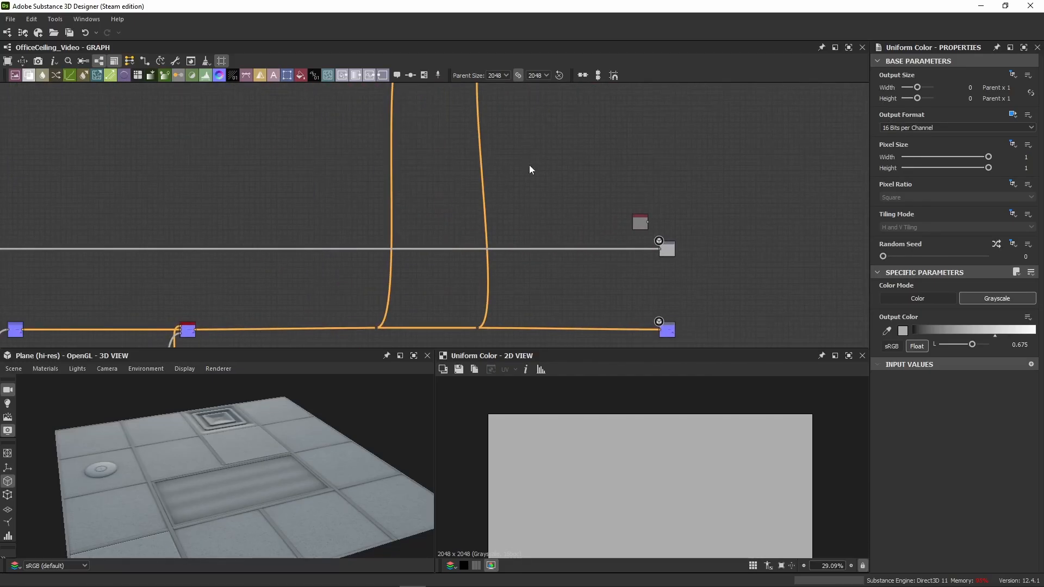
scroll(576, 214, up, 3)
middle_drag(575, 215, 418, 162)
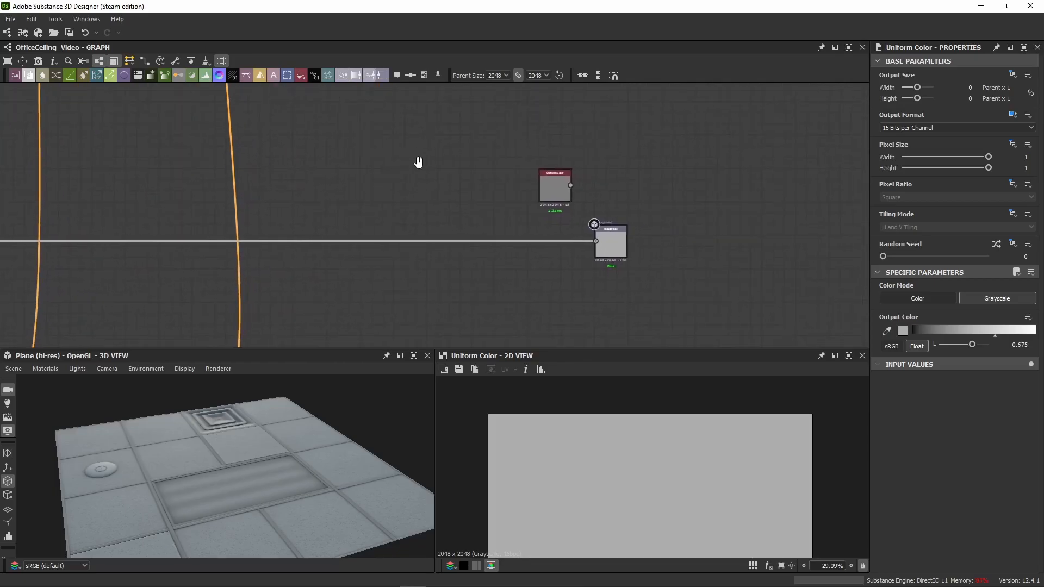
scroll(408, 179, down, 3)
scroll(450, 205, up, 3)
scroll(474, 174, down, 3)
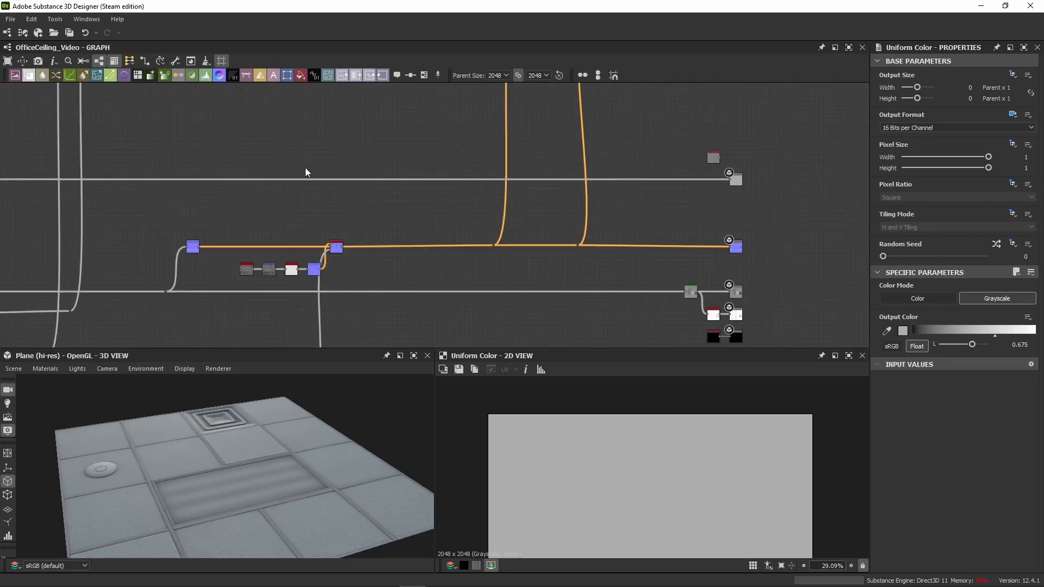
Step: Trace the Roughness output's link back through the graph to its source Uniform Color node
scroll(305, 167, down, 2)
middle_drag(313, 166, 451, 169)
scroll(81, 165, down, 4)
middle_drag(172, 169, 574, 182)
scroll(706, 170, up, 4)
middle_drag(706, 170, 218, 187)
scroll(319, 231, up, 3)
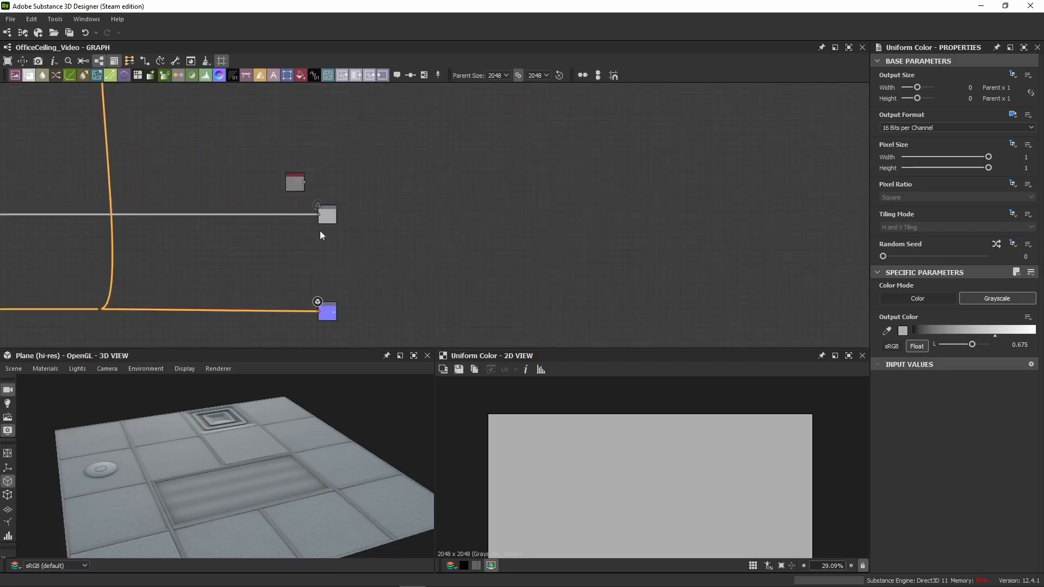
scroll(297, 215, up, 3)
scroll(180, 180, down, 4)
middle_drag(76, 174, 797, 136)
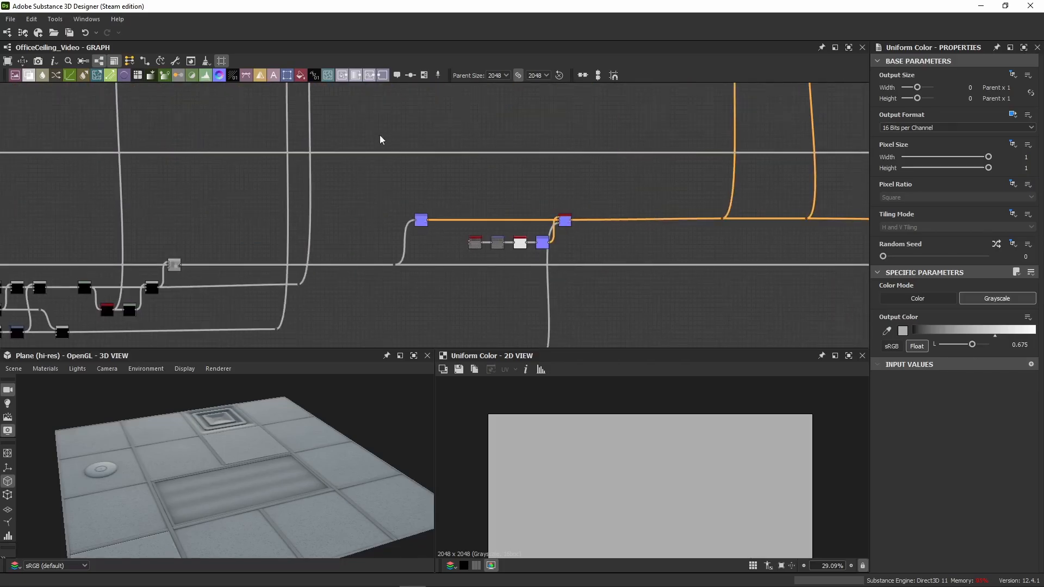
scroll(375, 137, down, 4)
middle_drag(326, 144, 761, 198)
middle_drag(202, 158, 675, 164)
middle_drag(147, 182, 614, 174)
middle_drag(243, 200, 441, 193)
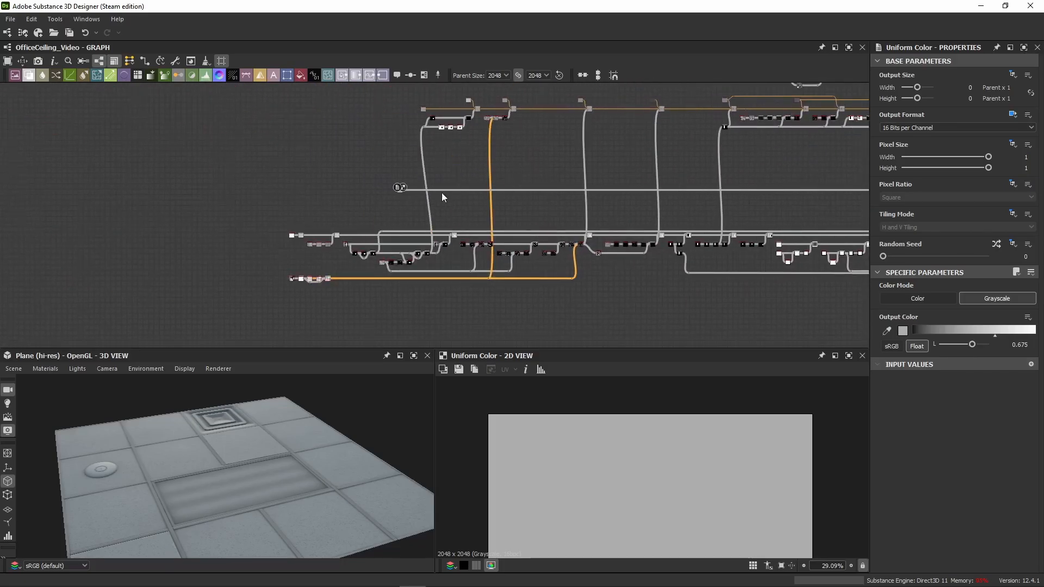
scroll(374, 186, up, 6)
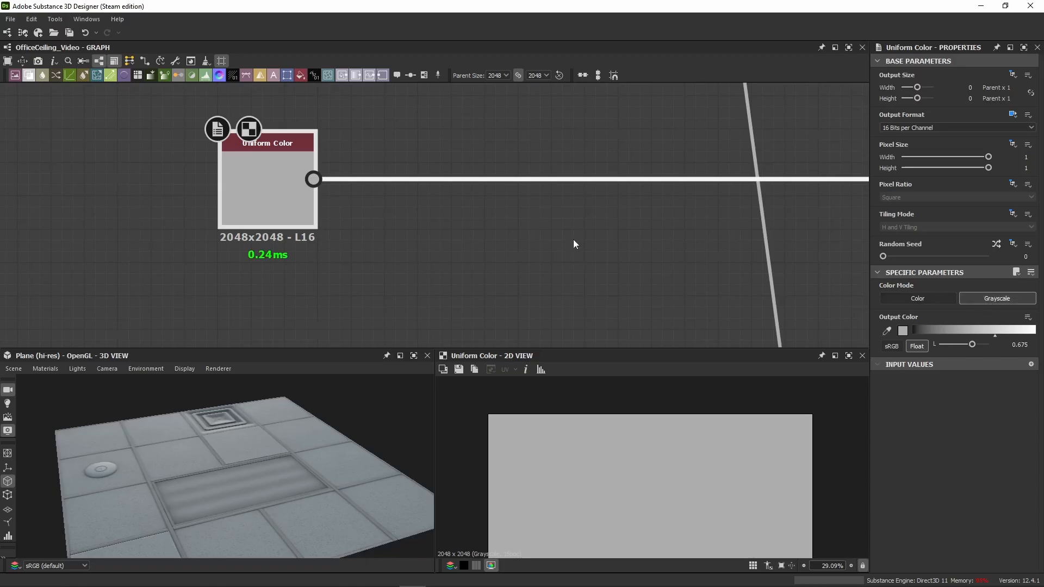
Step: Examine the node groups above and below the link that runs from the roughness Uniform Color node
middle_drag(573, 241, 439, 242)
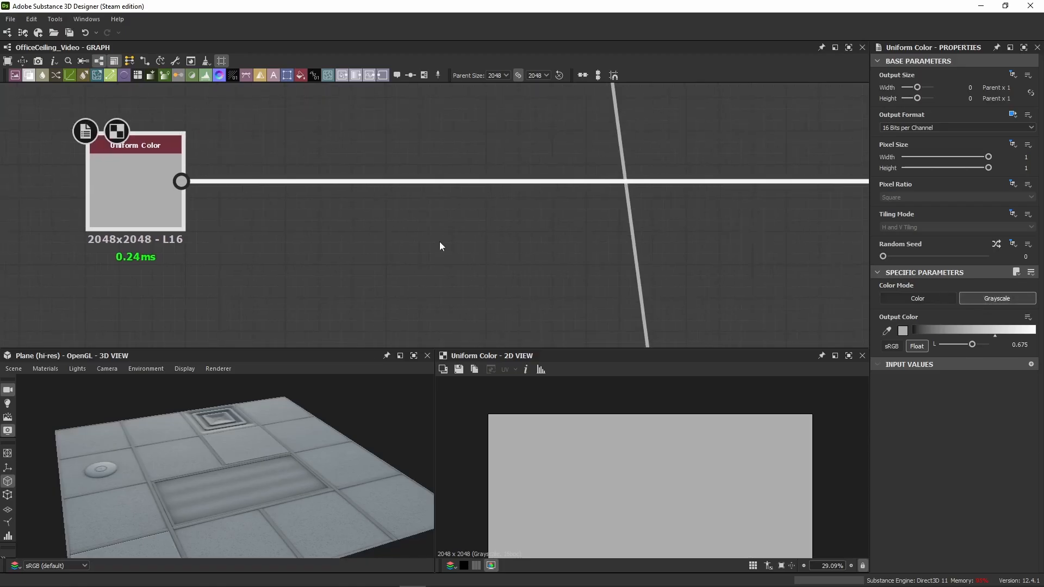
scroll(438, 237, down, 3)
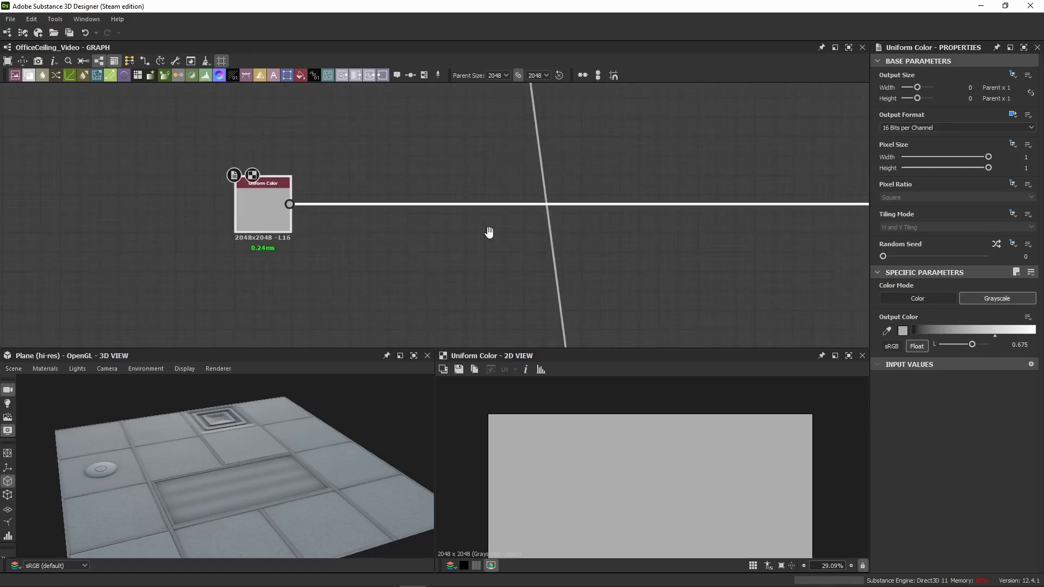
middle_drag(489, 232, 263, 238)
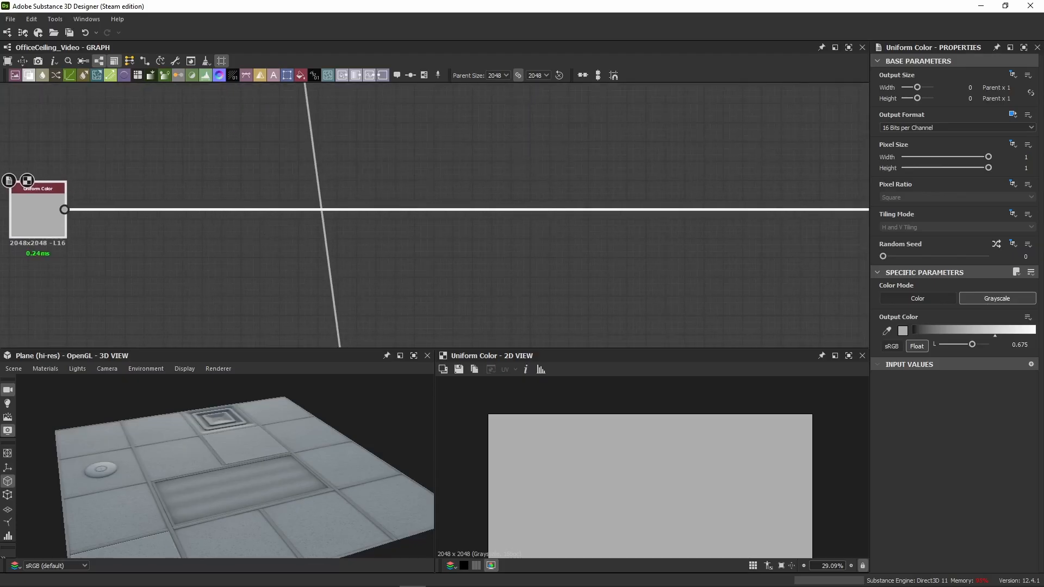
scroll(293, 231, down, 8)
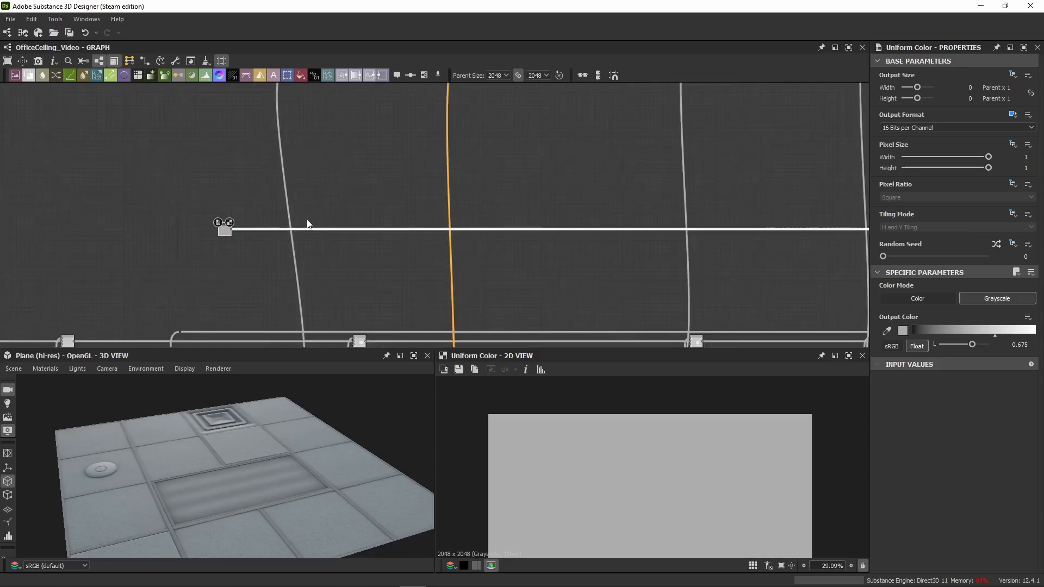
middle_drag(399, 161, 261, 187)
scroll(261, 188, down, 4)
middle_drag(321, 177, 162, 201)
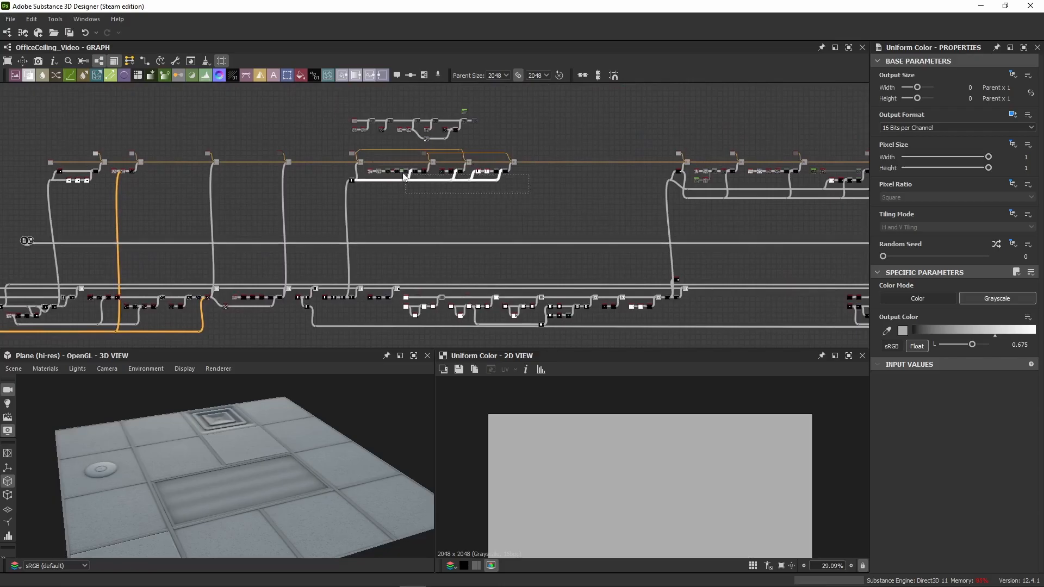
scroll(381, 172, up, 5)
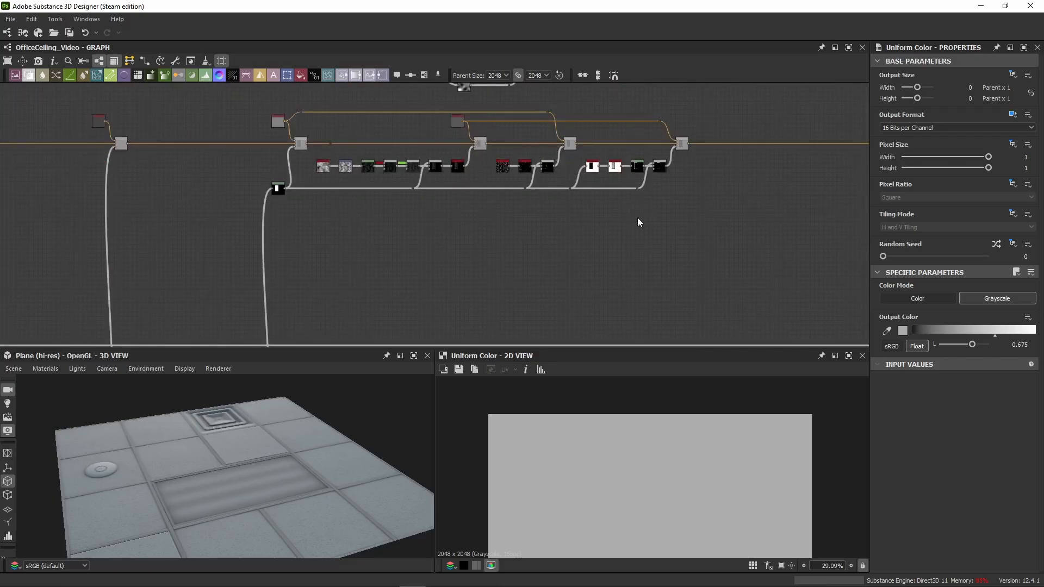
middle_drag(266, 249, 555, 216)
middle_drag(342, 225, 592, 222)
middle_drag(304, 236, 608, 224)
middle_drag(392, 234, 326, 174)
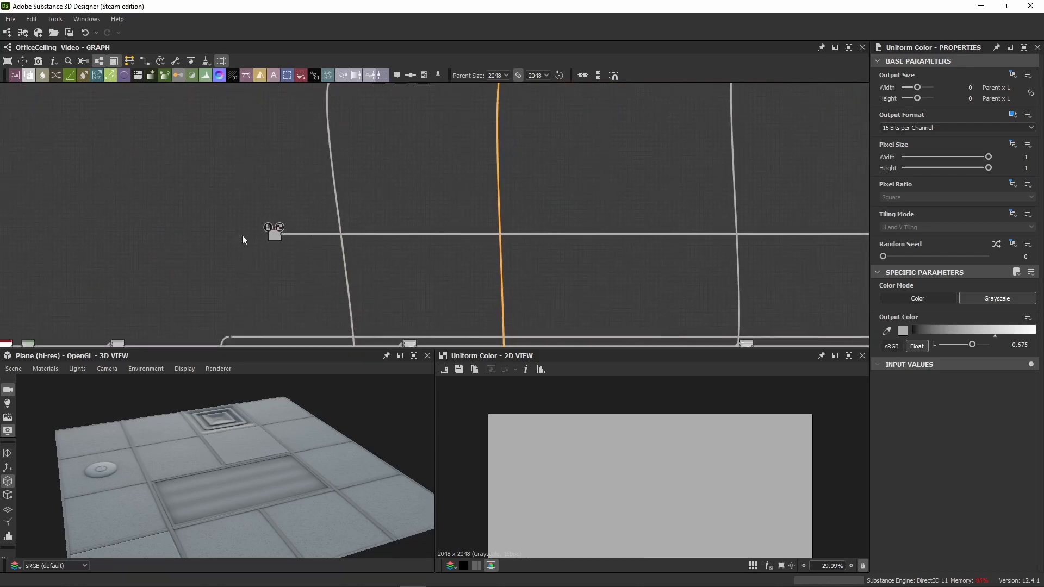
middle_drag(289, 296, 271, 241)
middle_drag(385, 298, 398, 206)
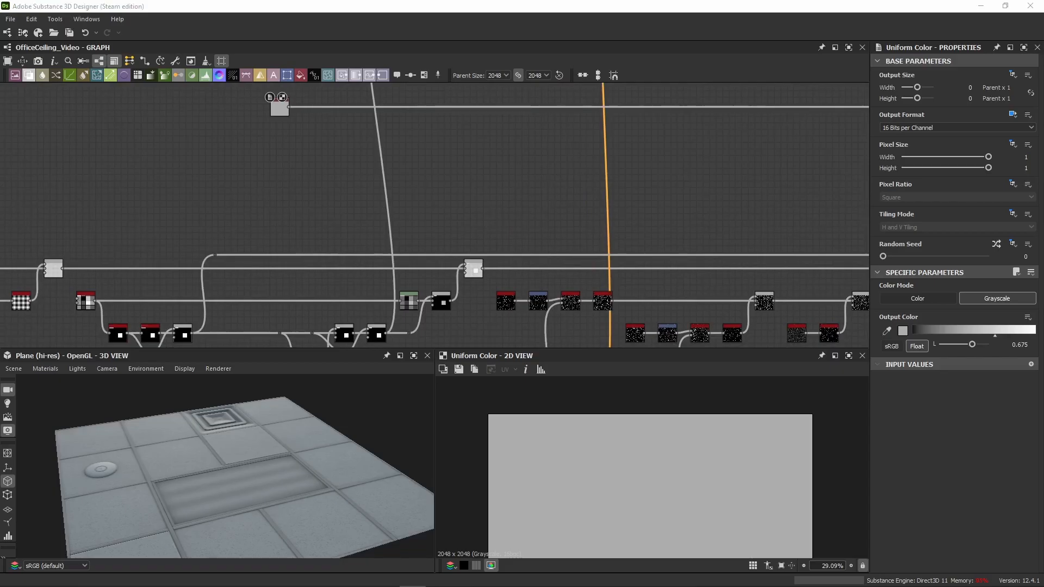
Step: Place the Fractal Sum Base to Vector Warp Grayscale chain below the roughness Uniform Color and link its Blend between that color and the dot node
middle_drag(345, 168, 337, 264)
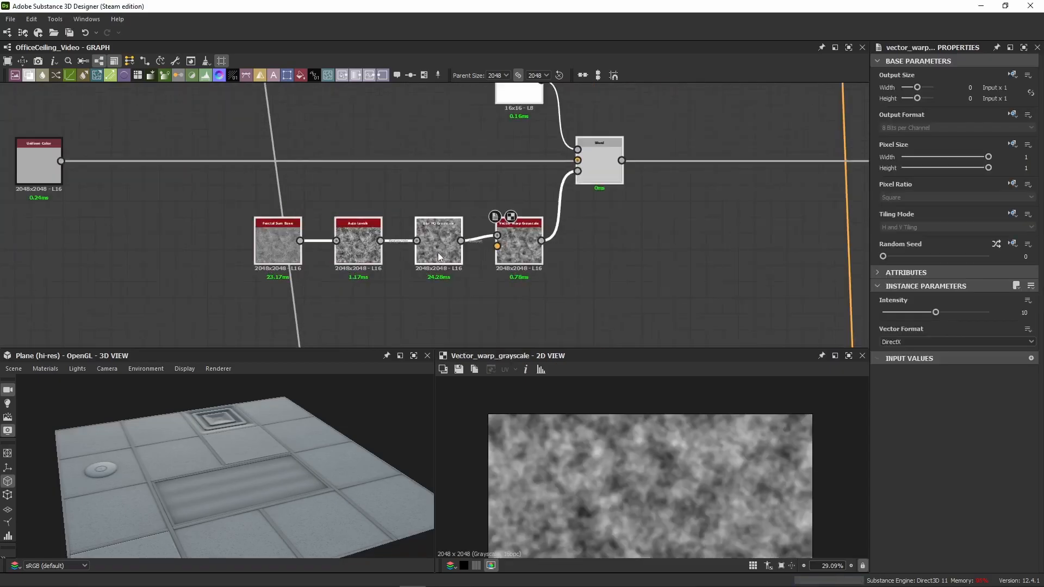
middle_drag(274, 238, 429, 223)
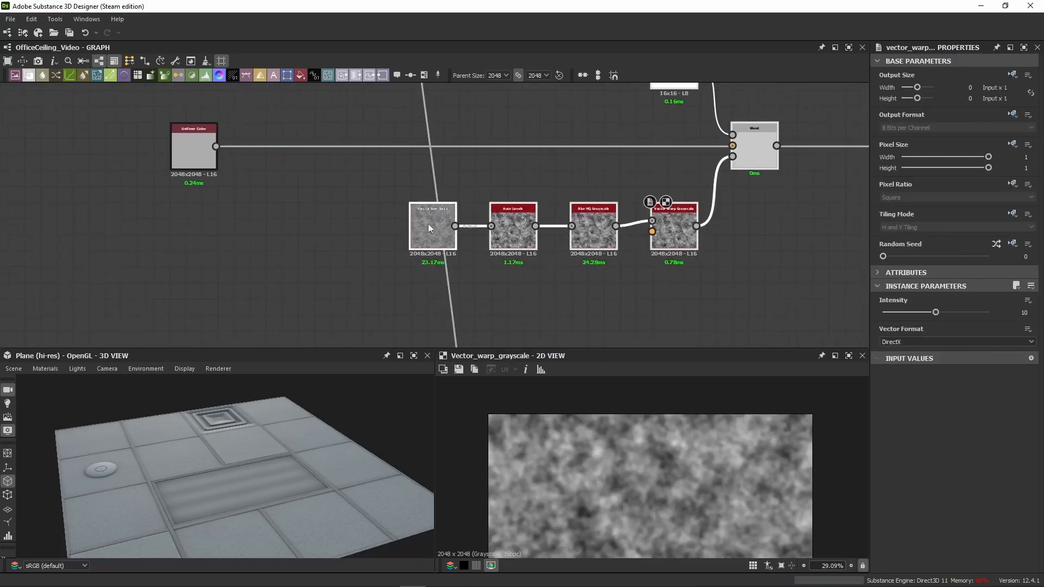
drag(428, 224, 270, 227)
click(722, 198)
alt+click(673, 146)
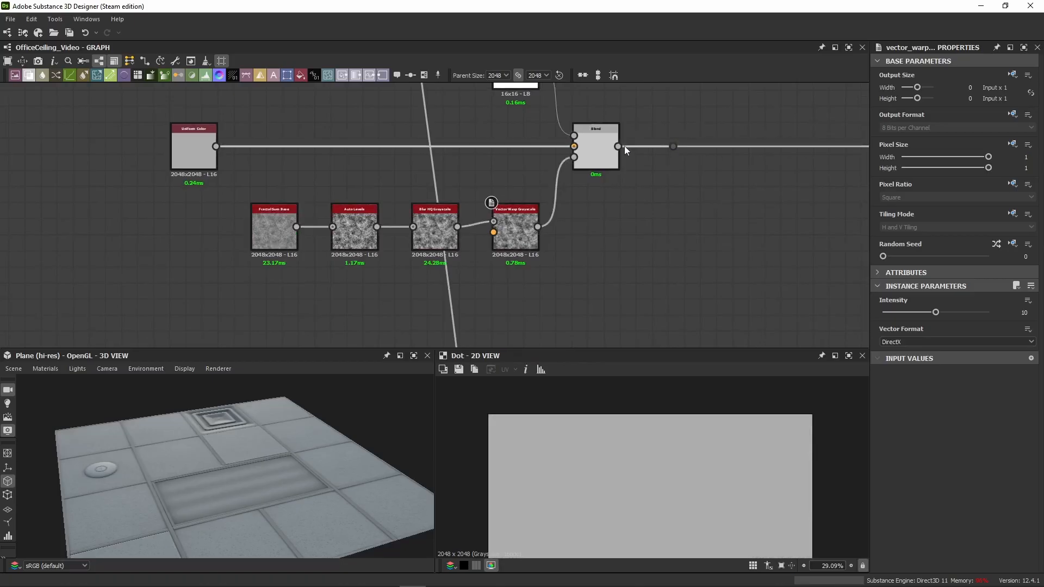
drag(619, 145, 673, 146)
drag(216, 147, 574, 146)
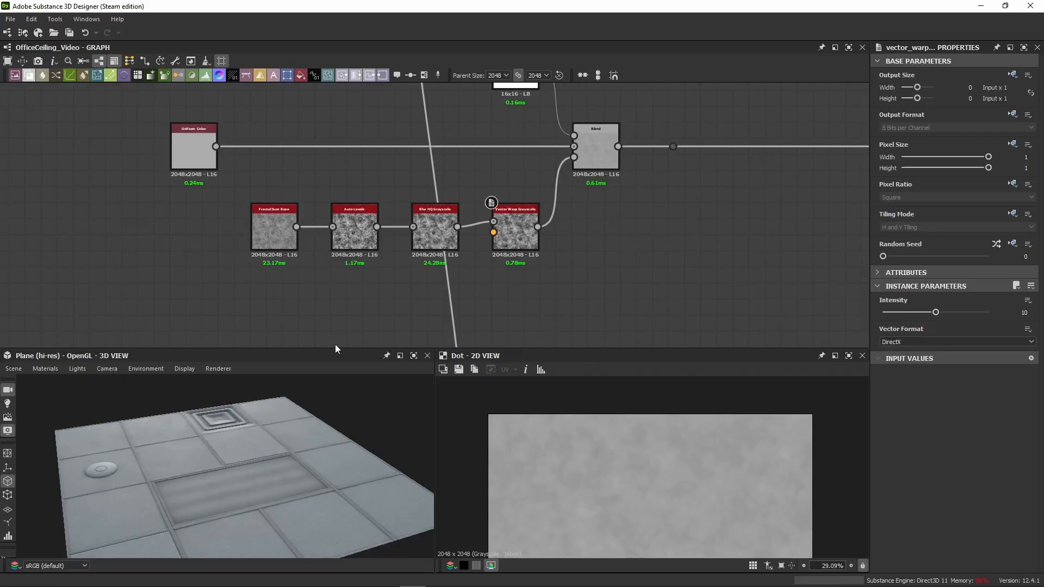
Step: Inspect the ceiling tiles and metal frame up close in the 3D view
scroll(177, 455, up, 6)
scroll(238, 456, up, 3)
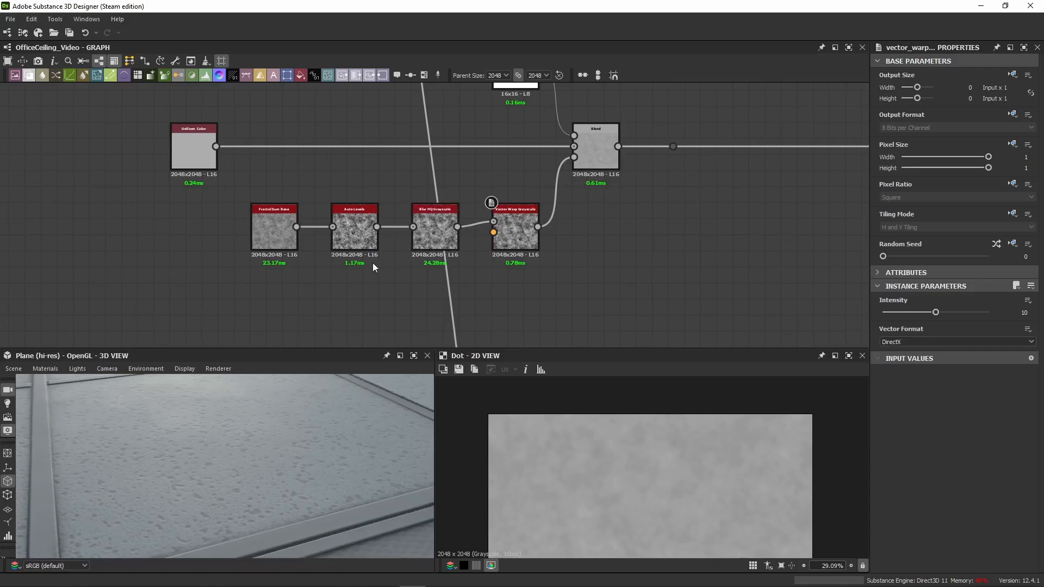
scroll(70, 455, down, 3)
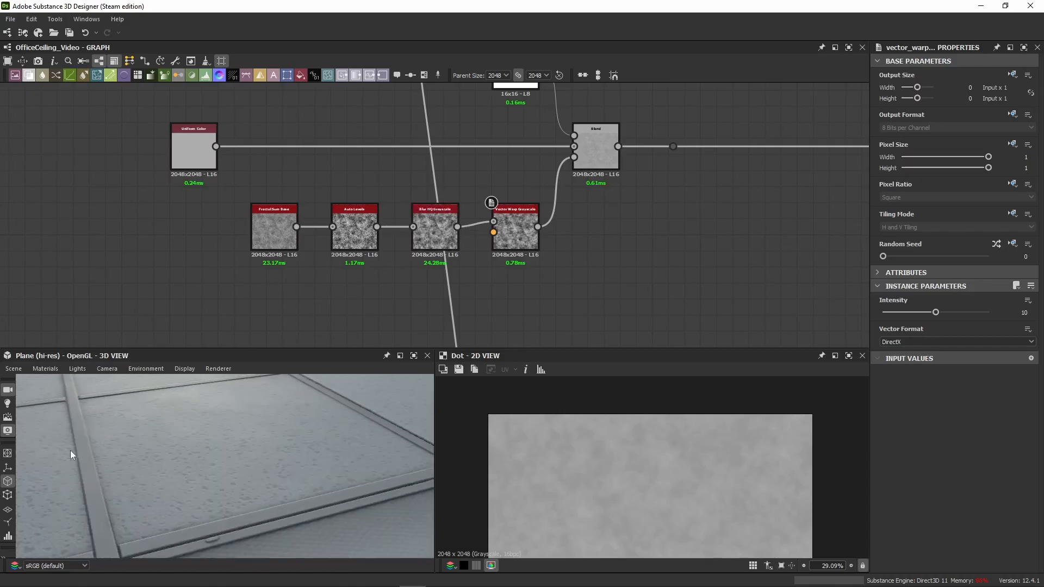
drag(101, 461, 305, 437)
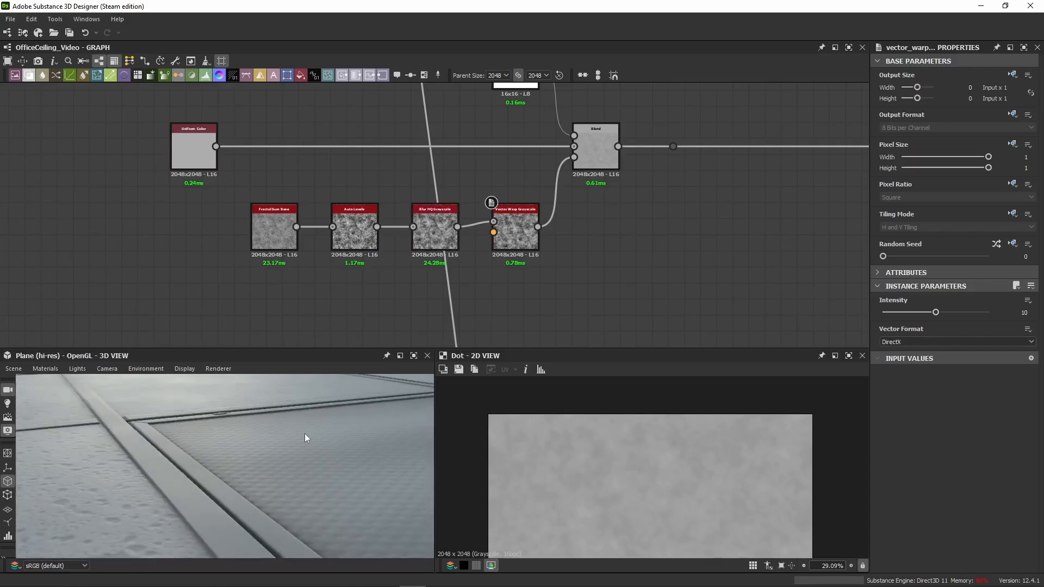
mouse_move(218, 442)
mouse_down()
mouse_move(250, 449)
mouse_move(231, 455)
mouse_up()
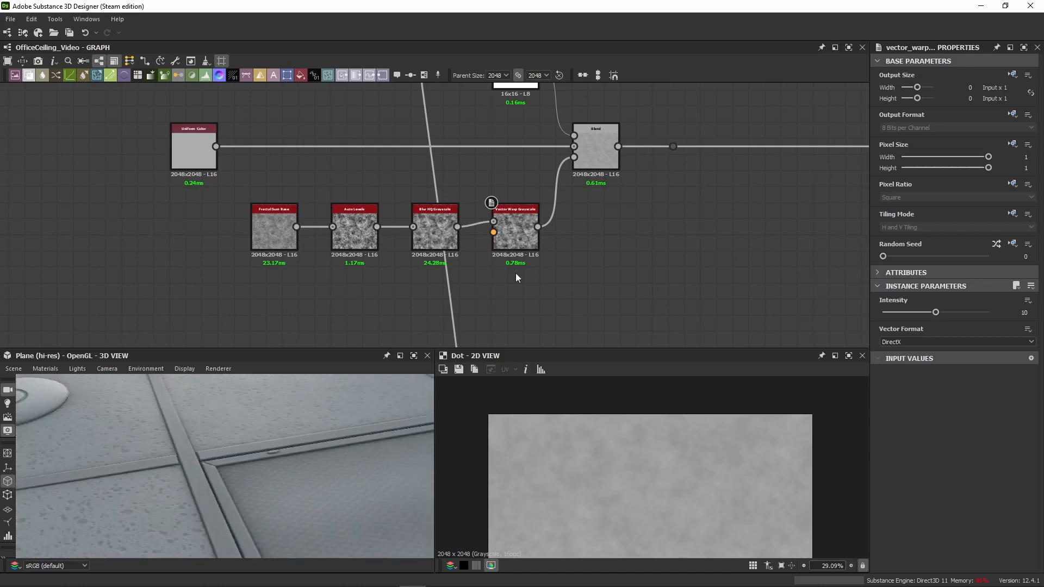
Step: Connect the randomly colored tile map to the Vector Warp Grayscale's vector map input and preview the roughness Blend node
middle_drag(511, 289, 482, 233)
scroll(478, 232, down, 2)
scroll(302, 209, down, 3)
middle_drag(315, 240, 357, 155)
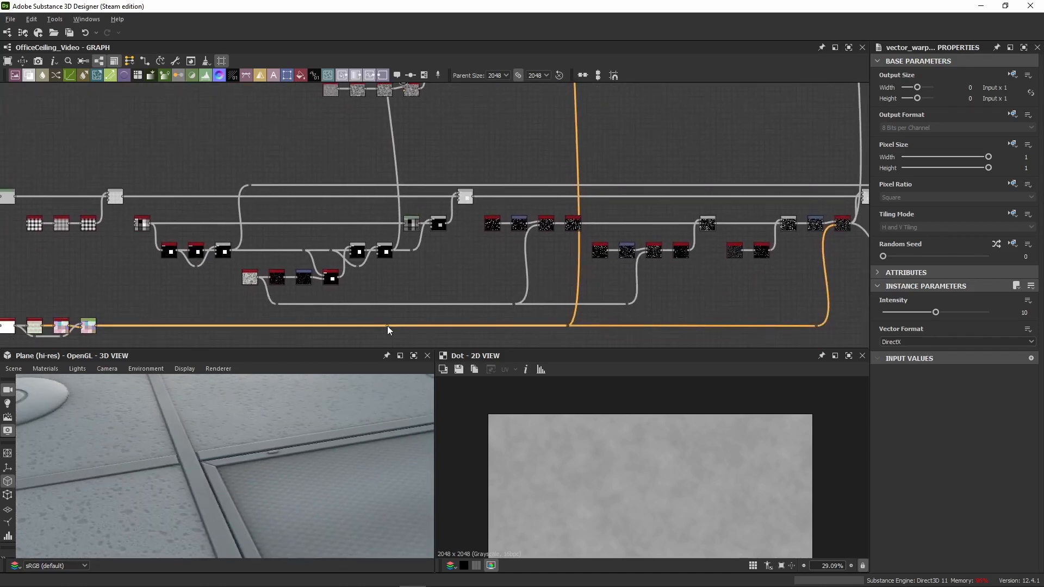
double_click(386, 326)
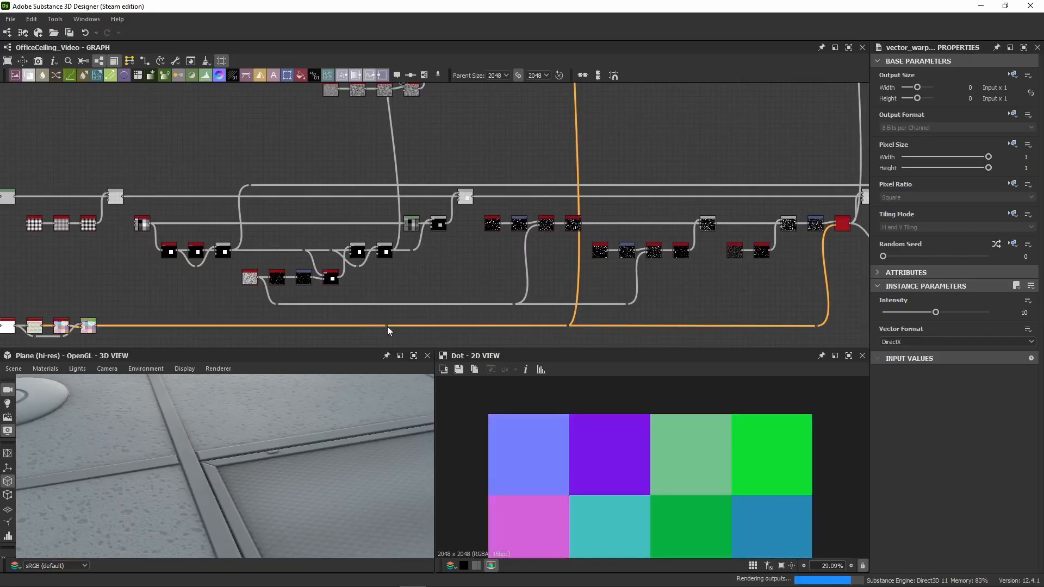
drag(390, 326, 403, 93)
middle_drag(413, 104, 416, 227)
scroll(443, 181, up, 3)
double_click(455, 184)
middle_drag(205, 195, 326, 218)
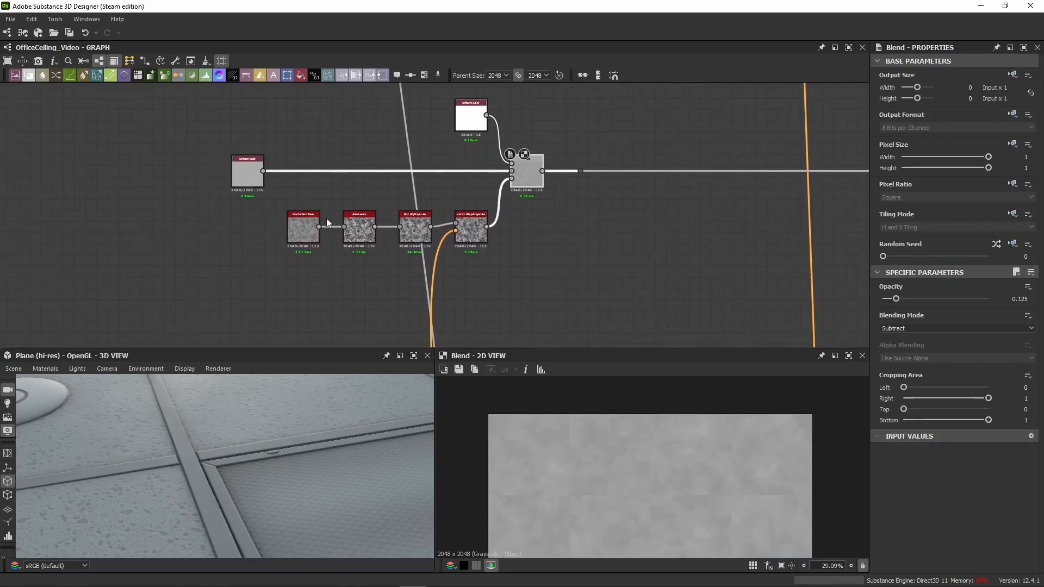
Step: Preview the Fractal Sum Base node and enlarge the 2D and 3D views to examine its noise and parameters
scroll(326, 217, up, 2)
double_click(304, 252)
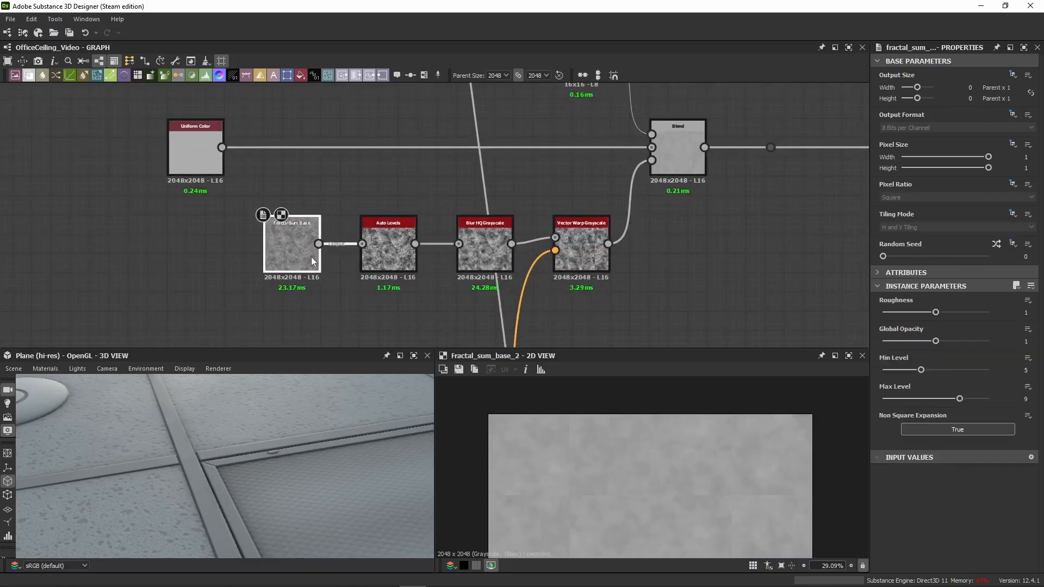
middle_drag(420, 187, 381, 172)
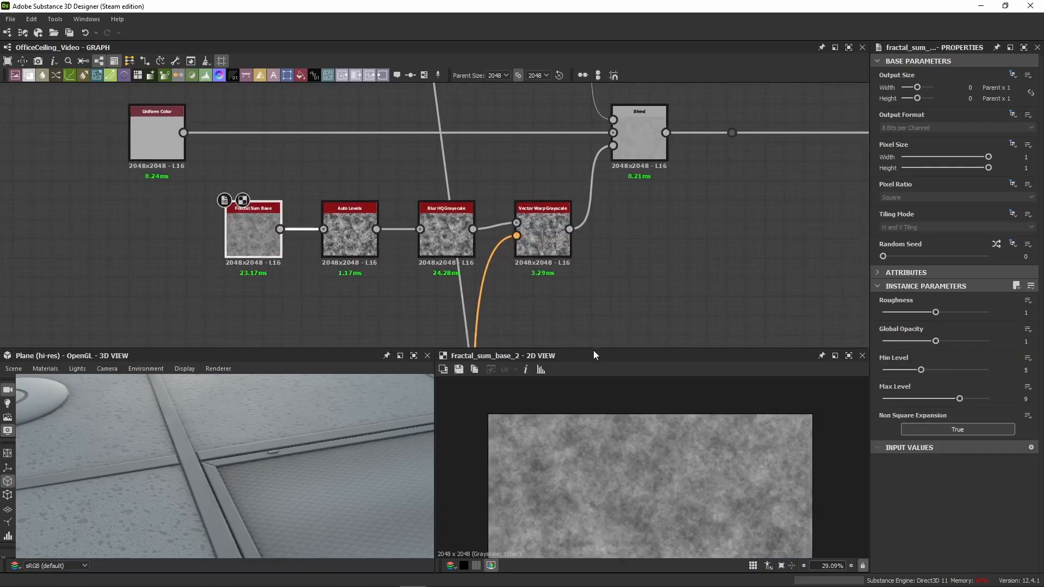
drag(594, 350, 597, 280)
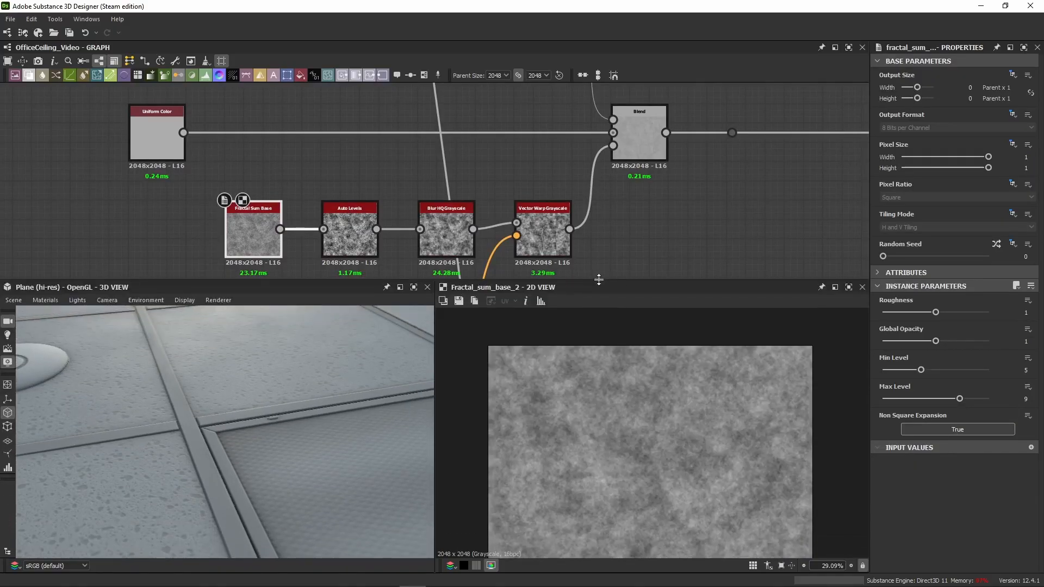
scroll(629, 465, up, 5)
scroll(618, 434, down, 5)
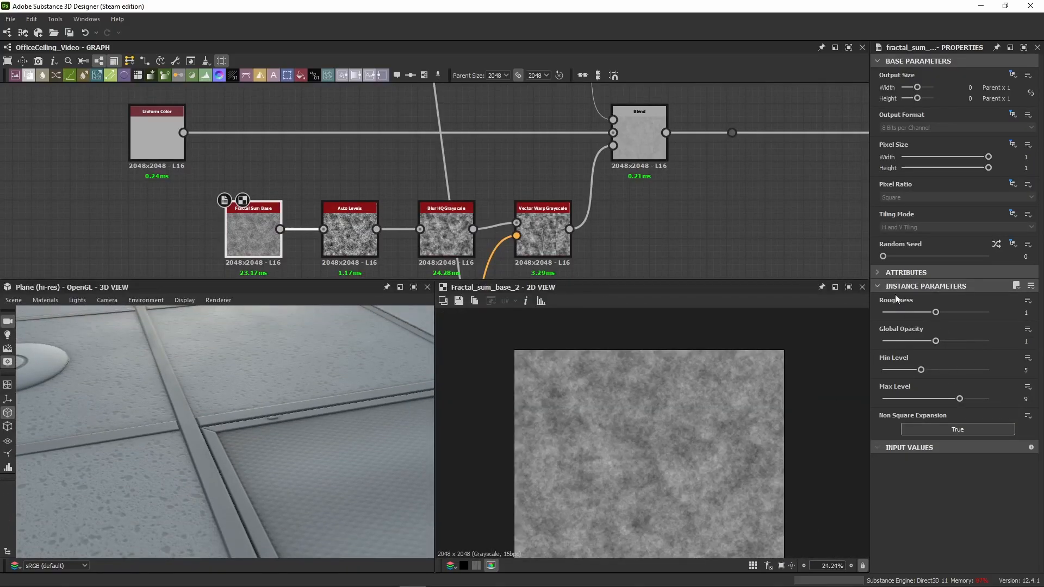
middle_drag(742, 271, 724, 228)
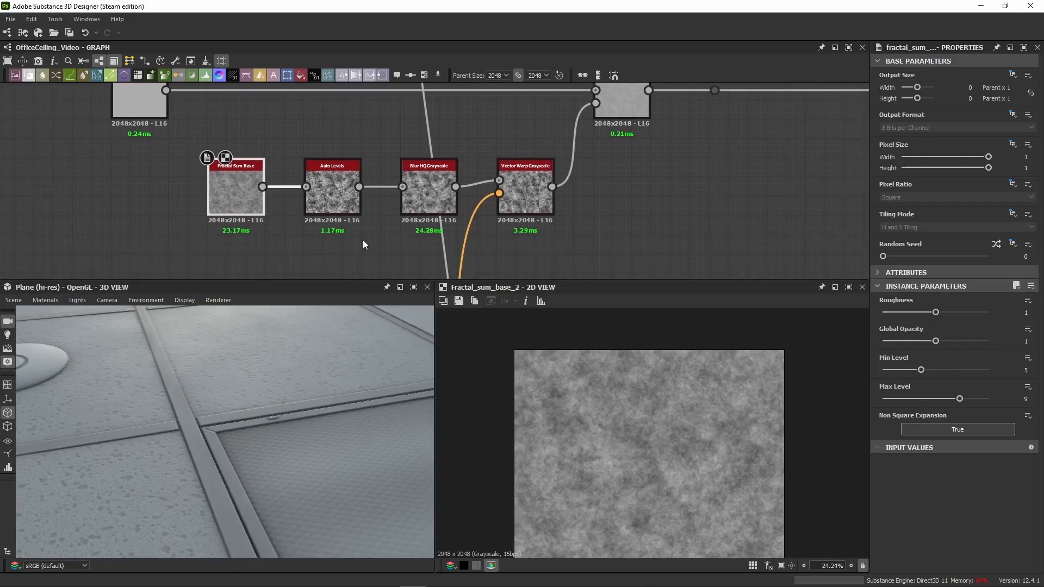
Step: Compare the Auto Levels output with the Fractal Sum Base noise in the 2D view
double_click(343, 204)
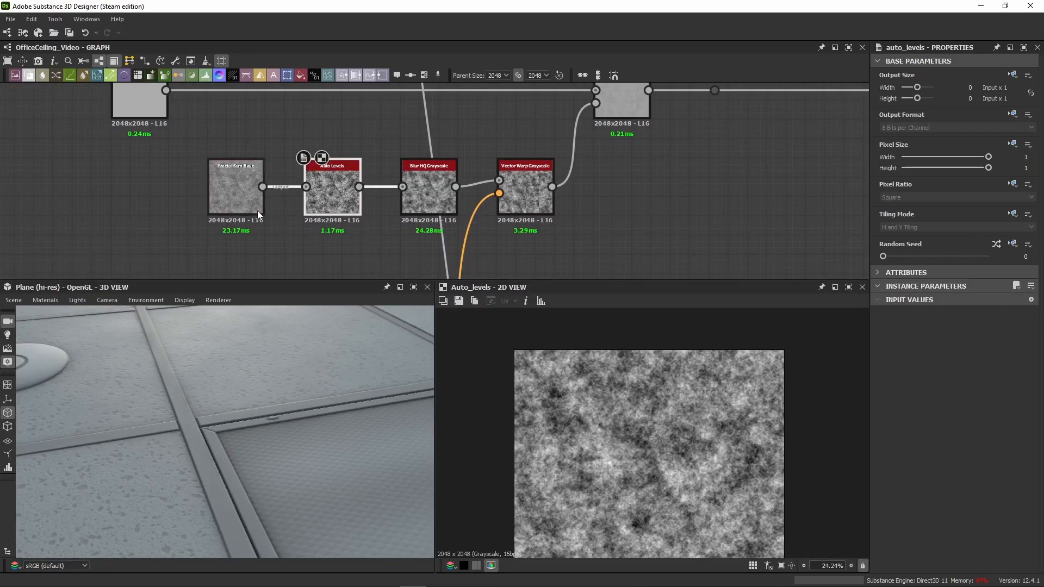
double_click(257, 212)
double_click(324, 200)
middle_drag(460, 254, 412, 234)
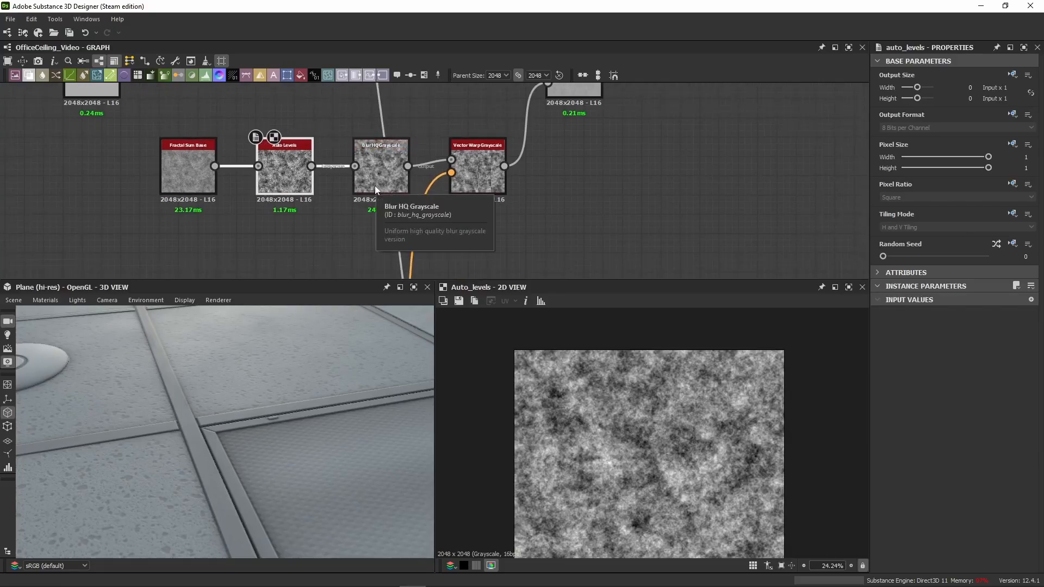
Step: Preview the Blur HQ Grayscale node's output and check its settings, then view more of the ceiling in 3D
double_click(376, 187)
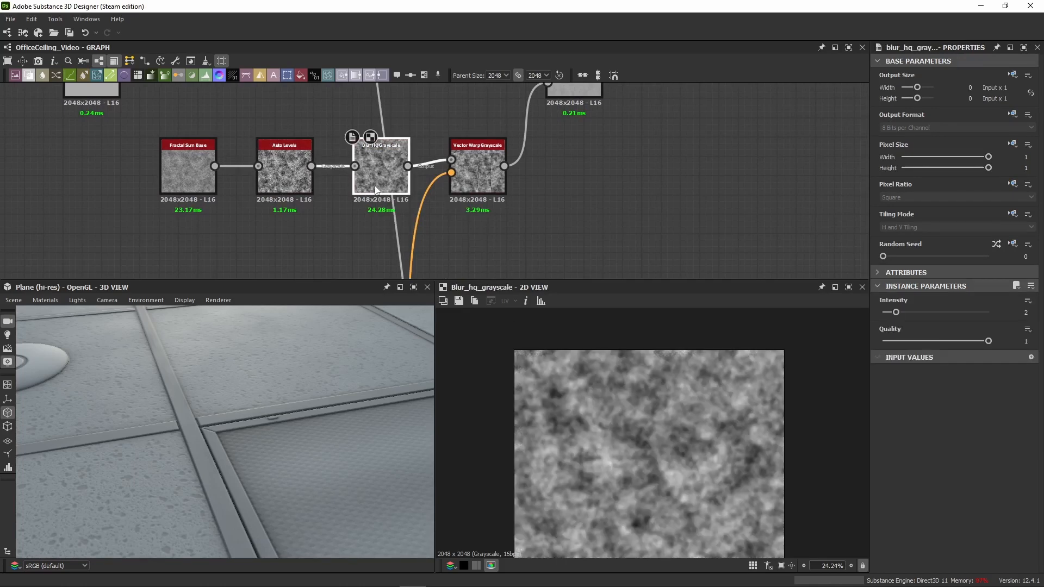
click(351, 204)
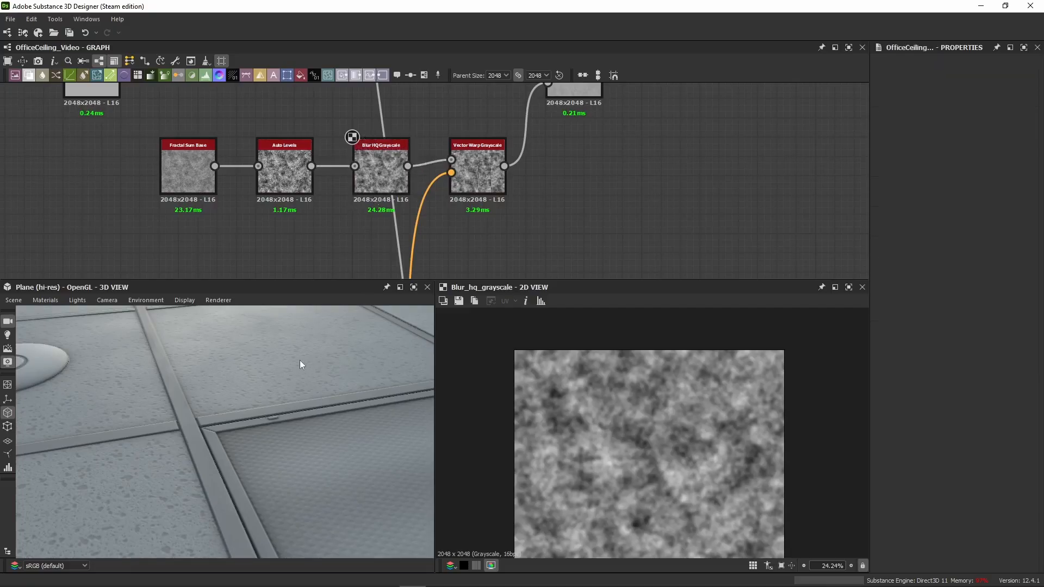
drag(299, 360, 290, 354)
click(370, 174)
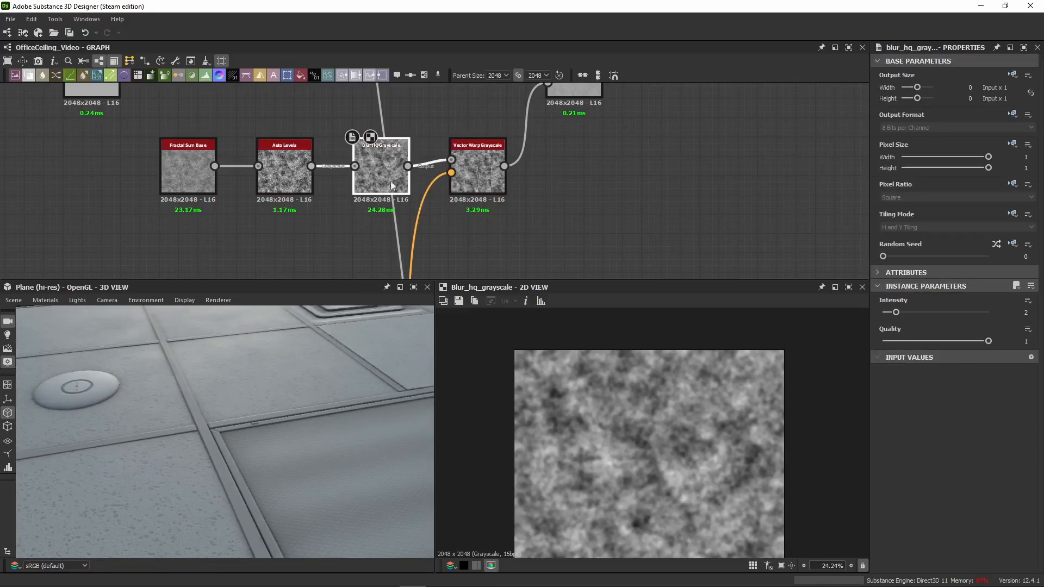
middle_drag(471, 193, 419, 202)
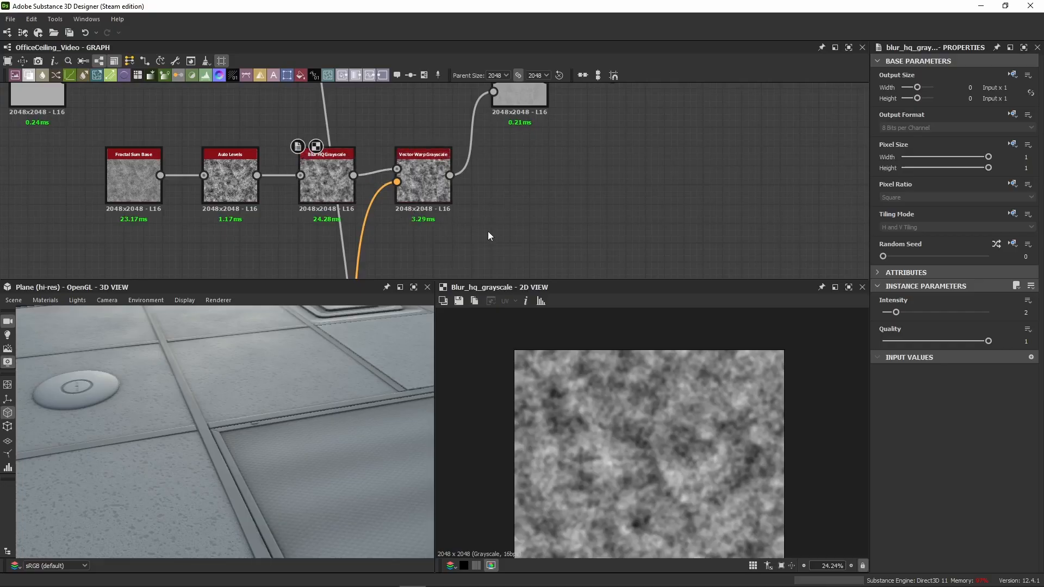
Step: Preview the Vector Warp Grayscale node's output and bring the whole ceiling plane into the 3D view
click(428, 191)
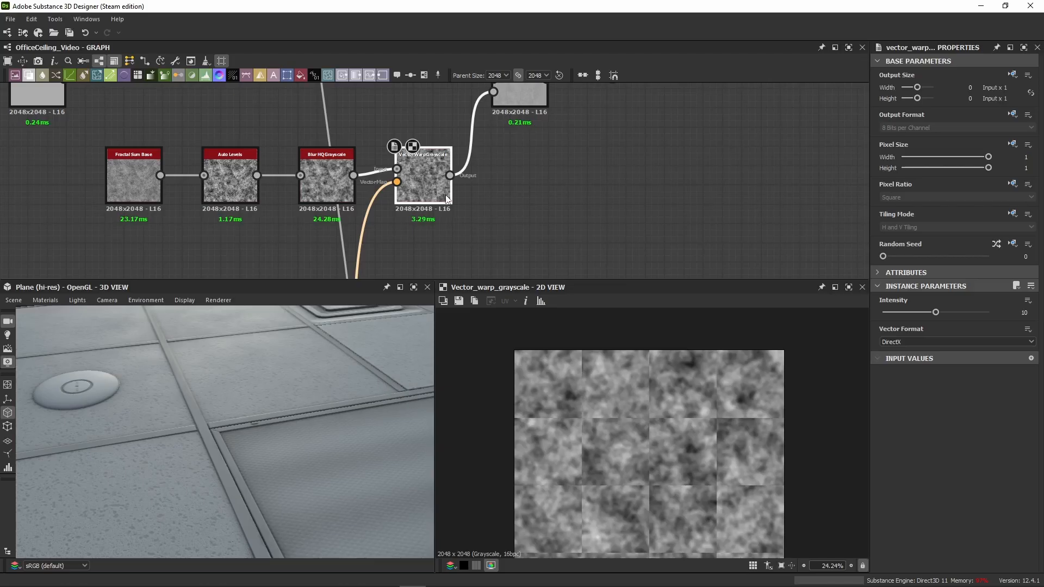
middle_drag(468, 221, 484, 214)
scroll(284, 380, down, 5)
drag(260, 390, 263, 380)
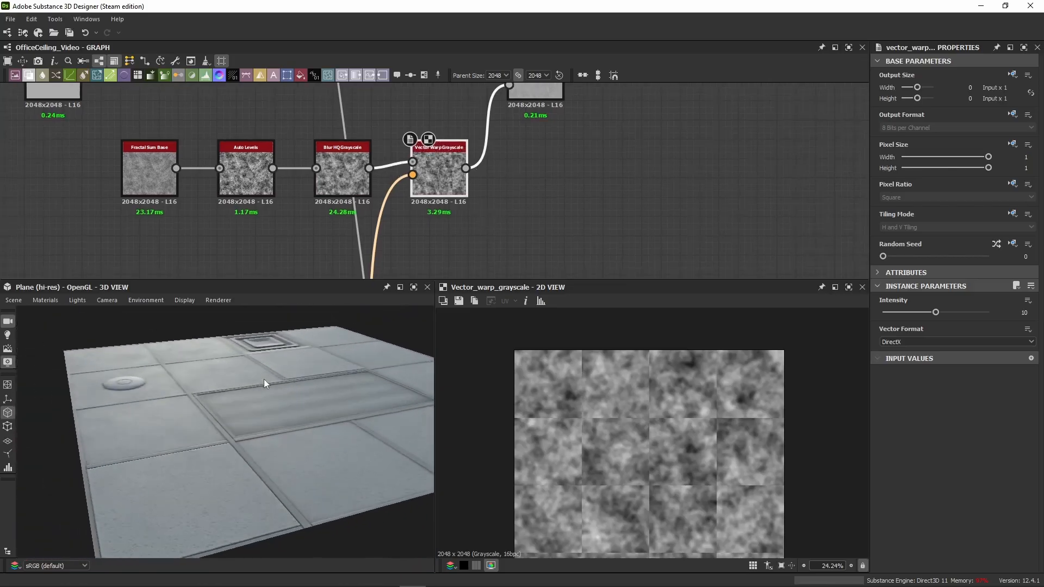
Step: Compare the Blur HQ Grayscale output with the Vector Warp Grayscale output in 2D and examine the ceiling tiles in 3D
double_click(342, 159)
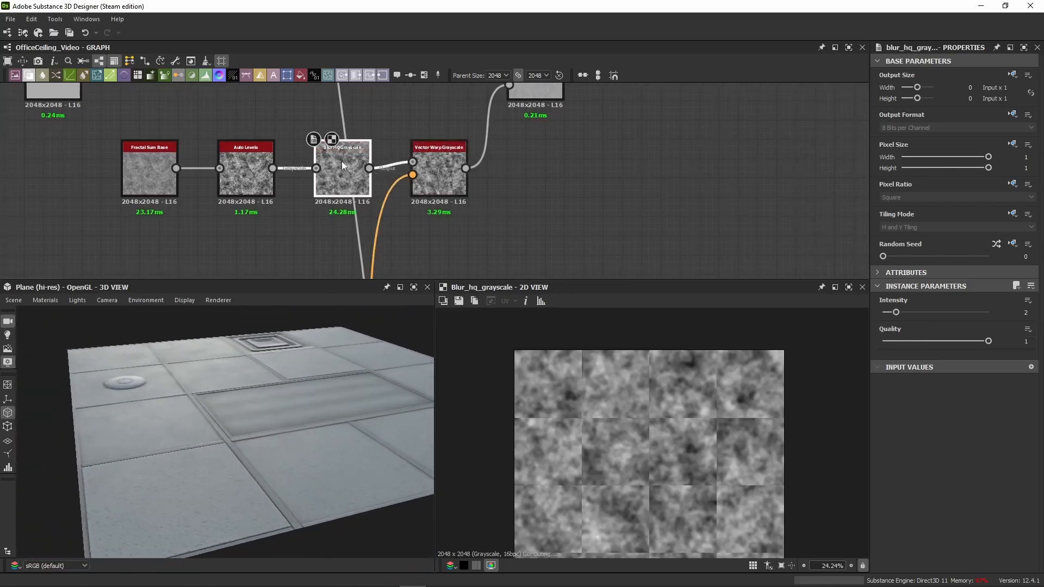
double_click(445, 181)
scroll(573, 408, up, 4)
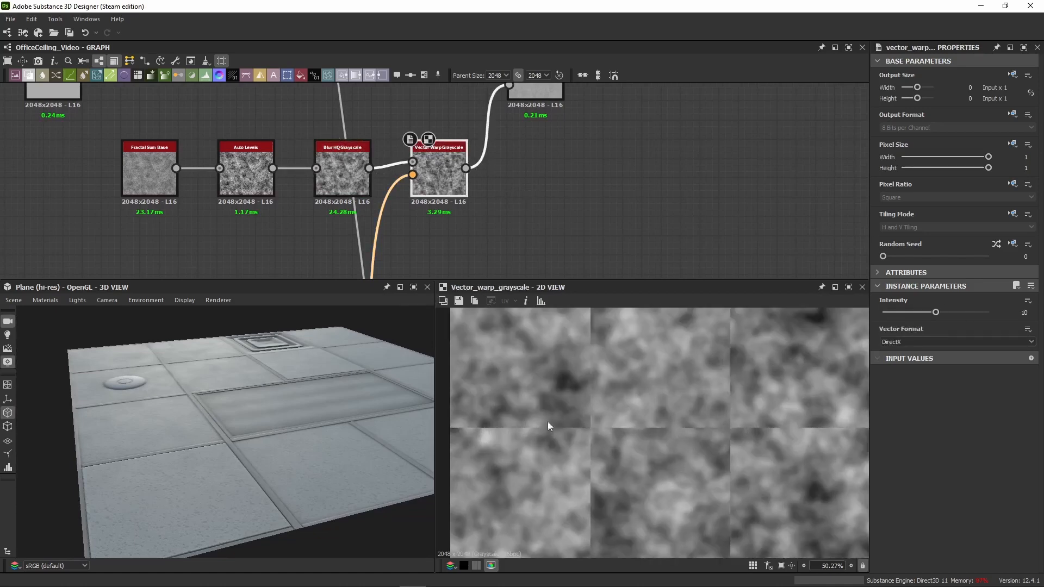
scroll(606, 415, down, 4)
double_click(345, 171)
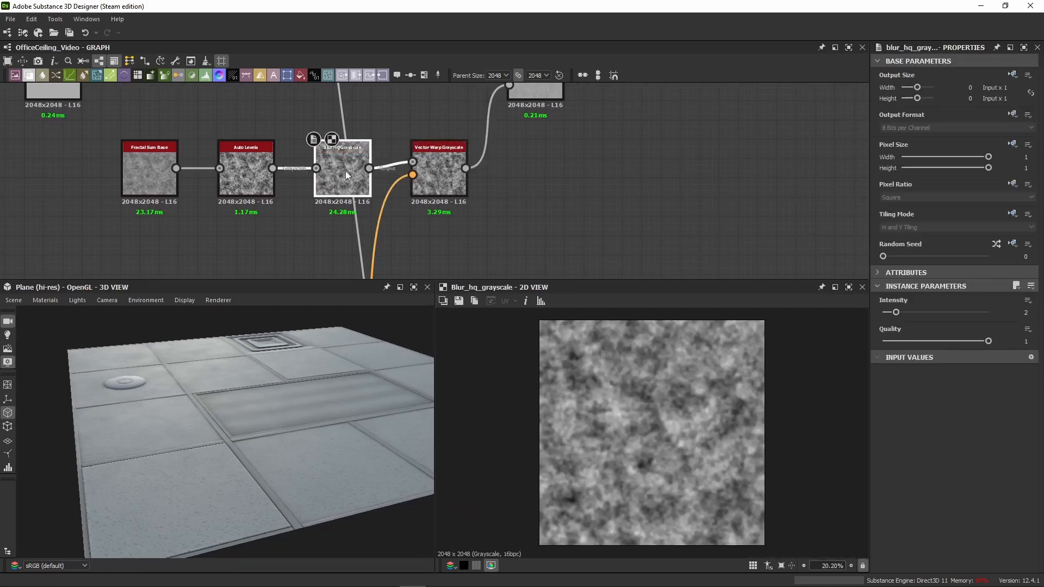
click(442, 176)
scroll(165, 357, up, 3)
drag(165, 357, 203, 400)
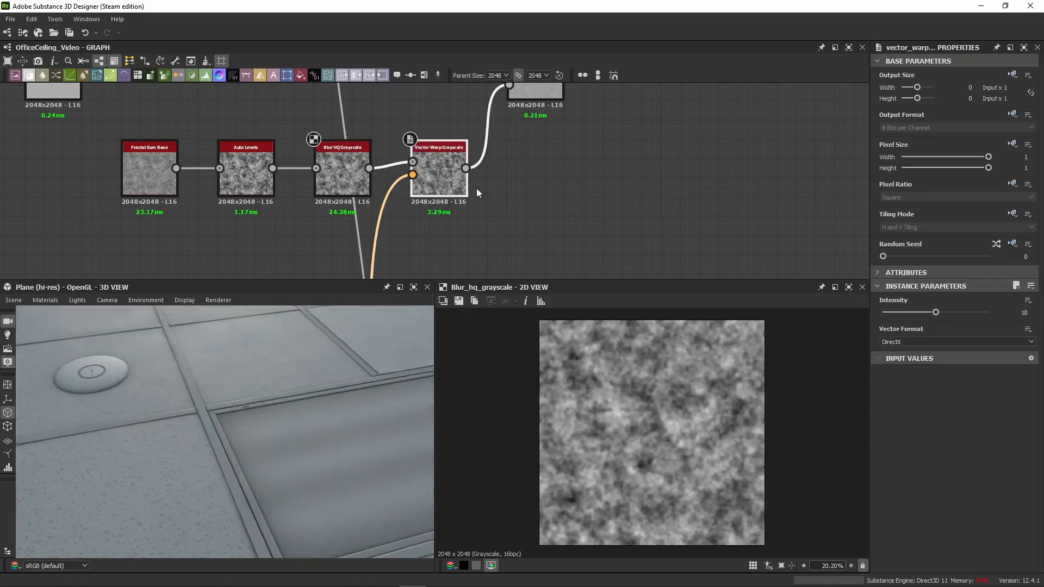
Step: Inspect the tile reflections in 3D and preview the roughness Blend node that receives the warped noise
middle_drag(607, 122, 566, 203)
drag(178, 401, 164, 430)
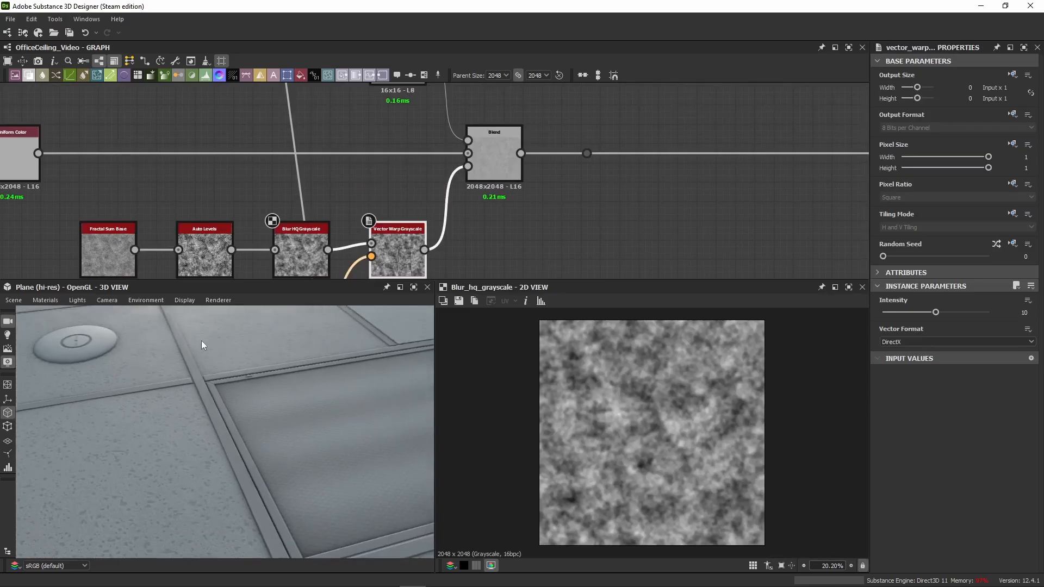
drag(202, 345, 207, 375)
double_click(509, 171)
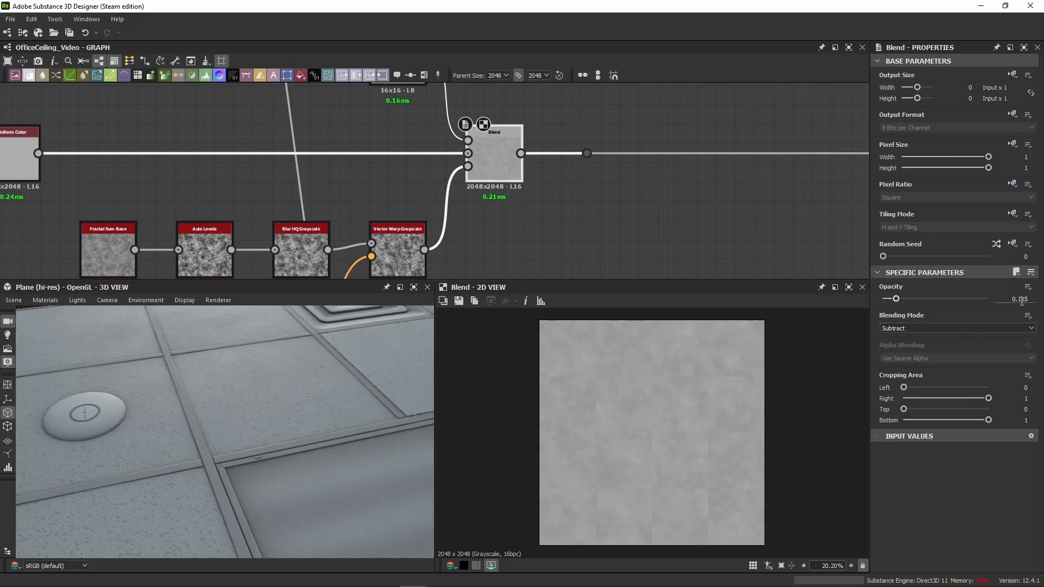
Step: Preview the white Uniform Color node feeding the roughness Blend and examine its output size inheritance options and output color
middle_drag(434, 104, 434, 197)
double_click(403, 158)
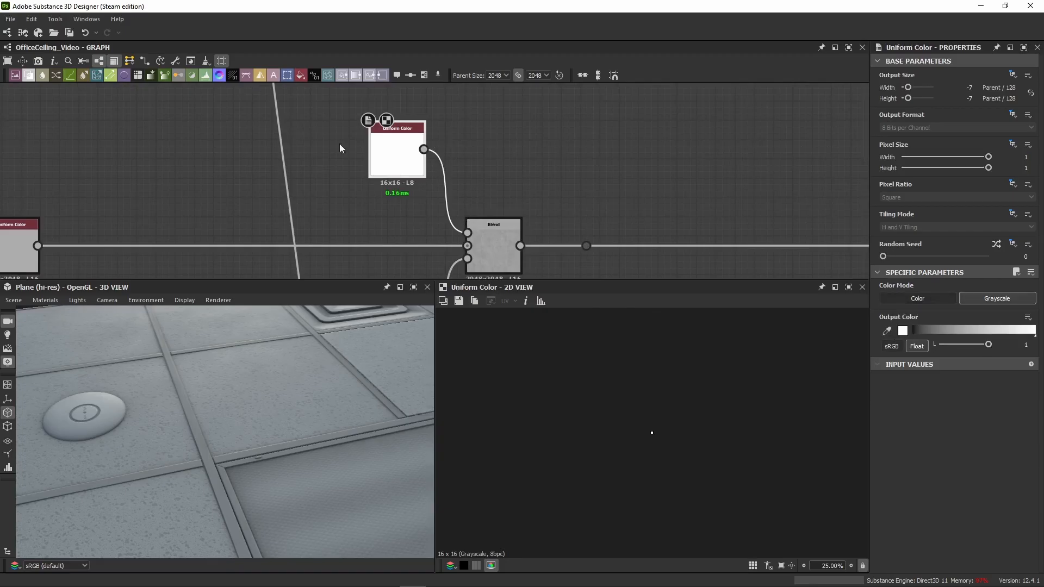
scroll(385, 180, up, 3)
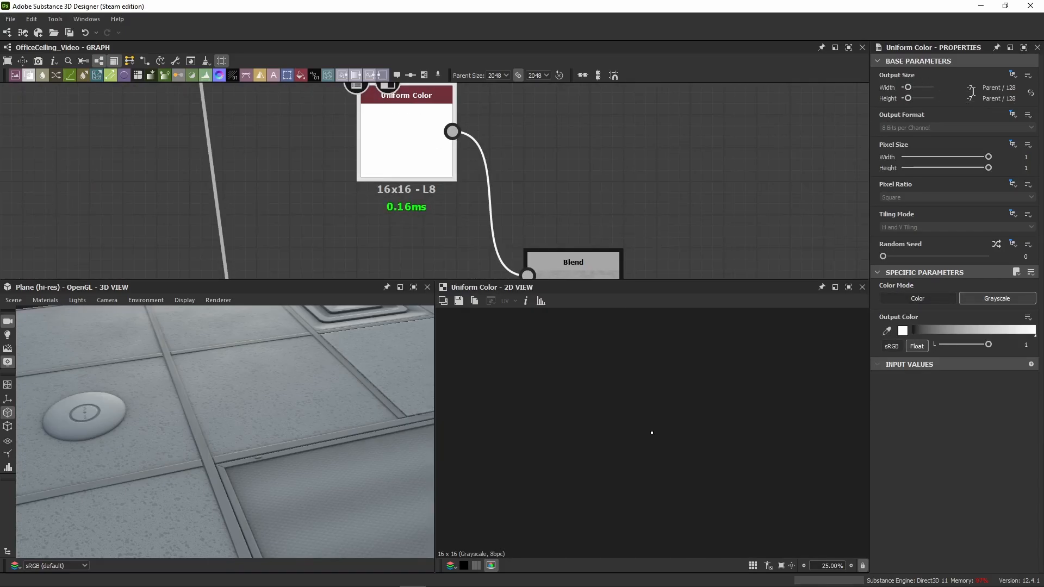
click(1013, 74)
click(1013, 76)
click(1012, 77)
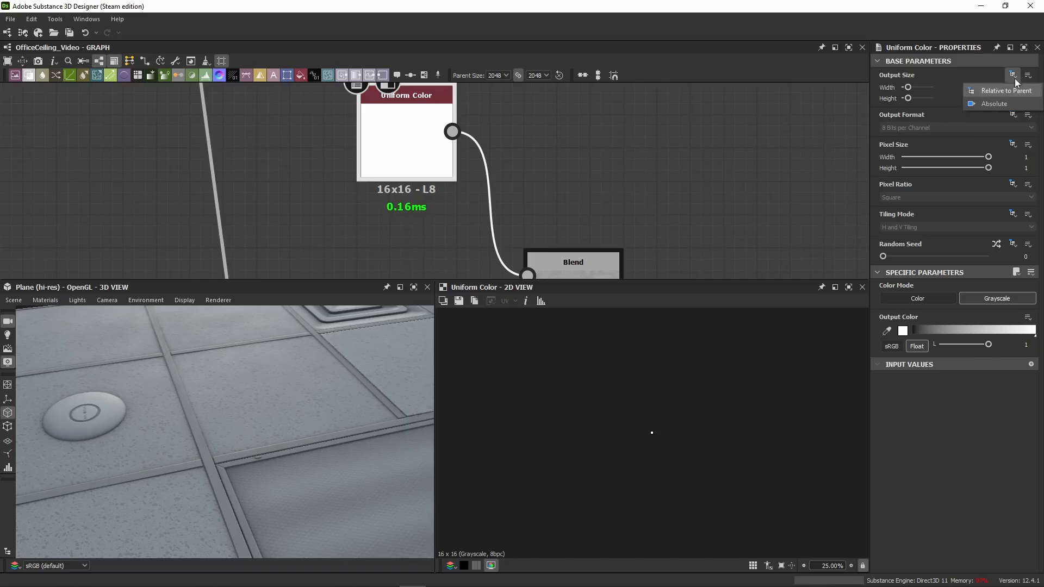
click(1013, 78)
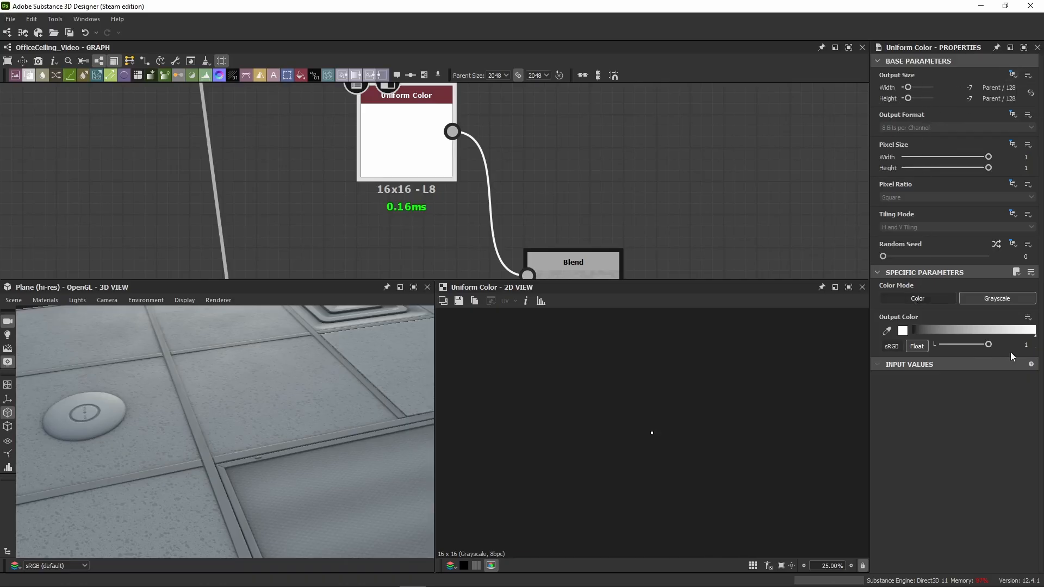
click(988, 345)
Step: Check the gray base Uniform Color node and preview the Subtract Blend again with the ceiling seen at a low 3D angle
scroll(477, 144, down, 2)
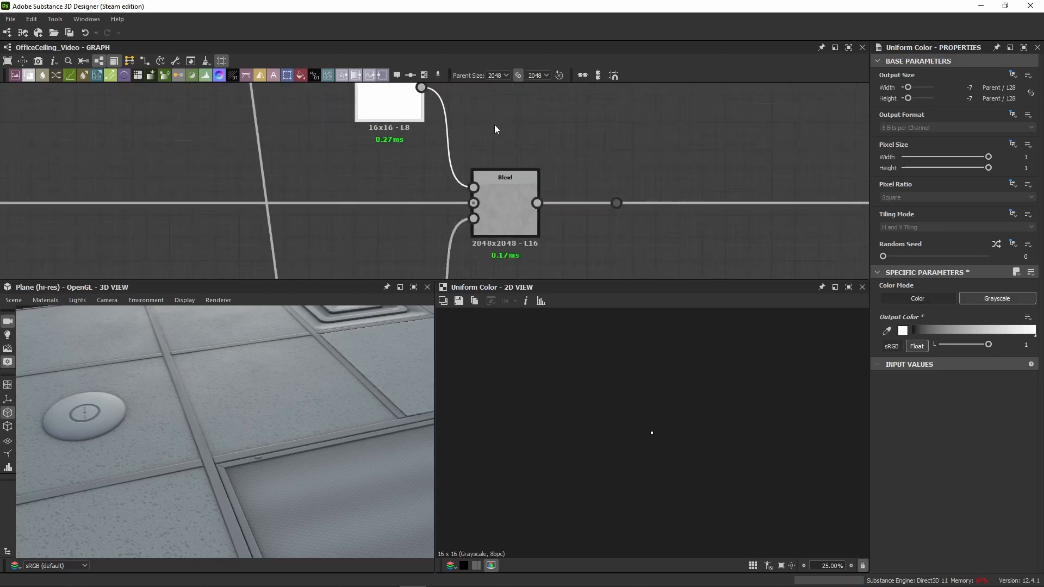
click(513, 214)
scroll(598, 163, down, 3)
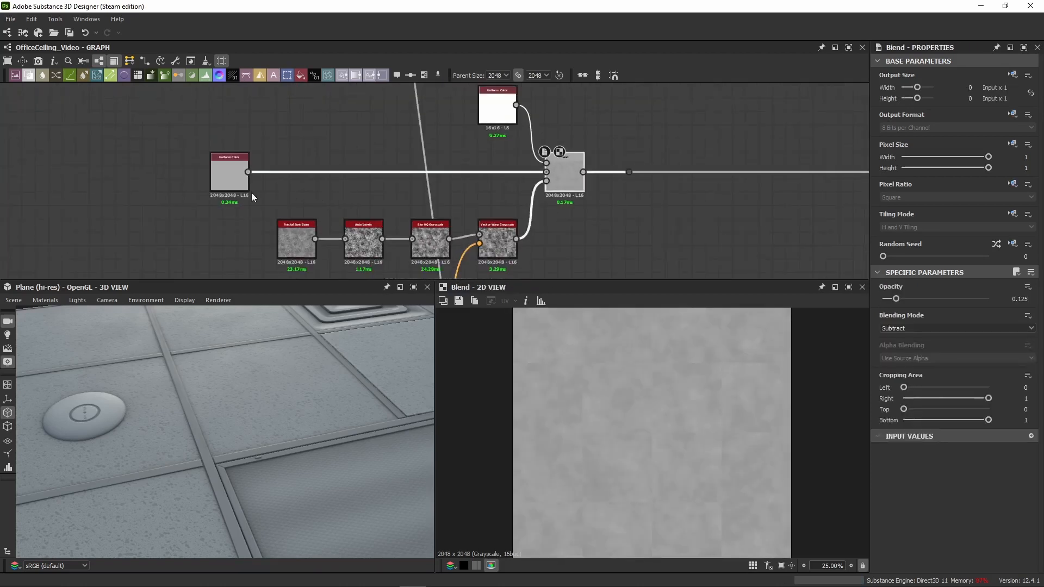
click(212, 178)
double_click(562, 176)
middle_drag(610, 205, 452, 176)
drag(218, 403, 143, 405)
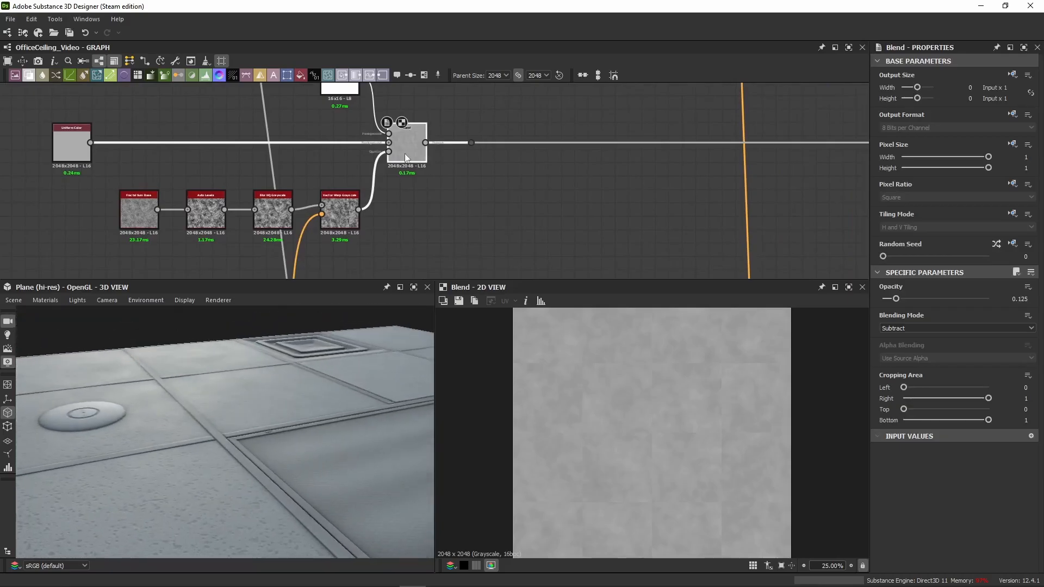
Step: Disable and re-enable the Subtract Blend node to compare the roughness with and without noise variation
key(shift+d)
key(shift+d)
key(shift+d)
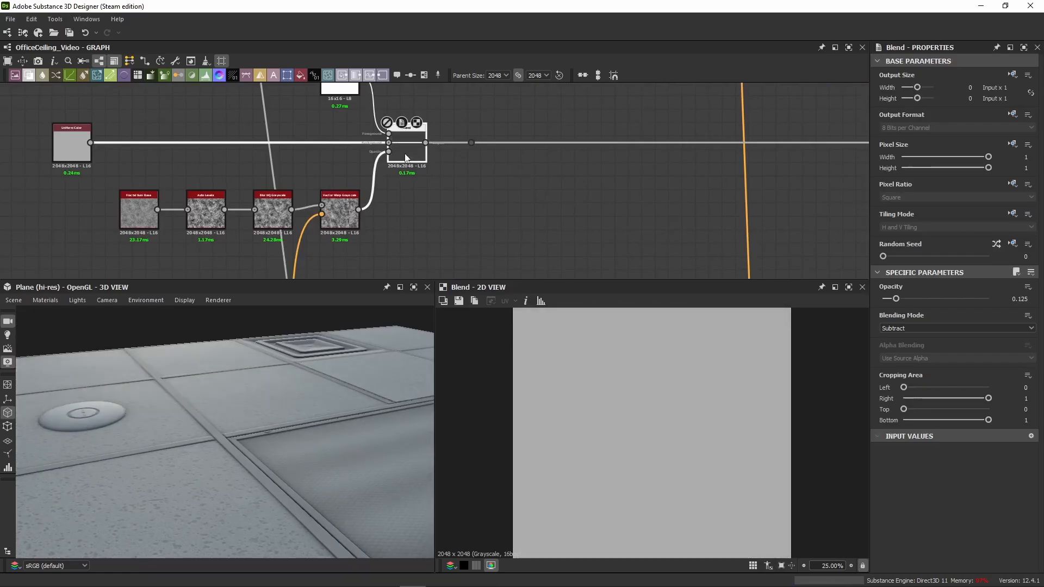
key(shift+d)
Step: Move the dot node on the Subtract Blend's output link much farther along, then toggle the Blend off and on
click(471, 144)
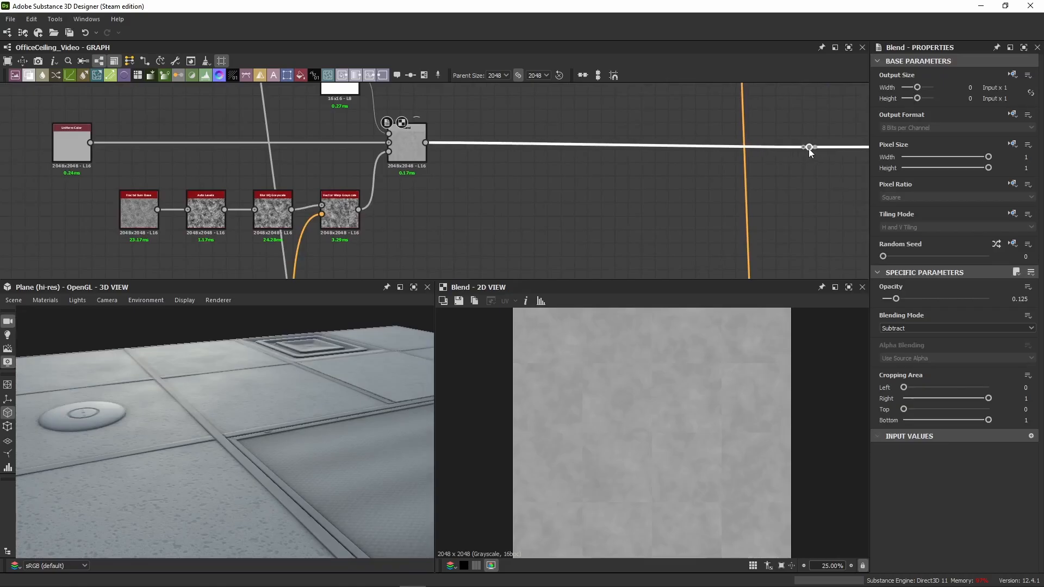
click(809, 145)
key(shift+d)
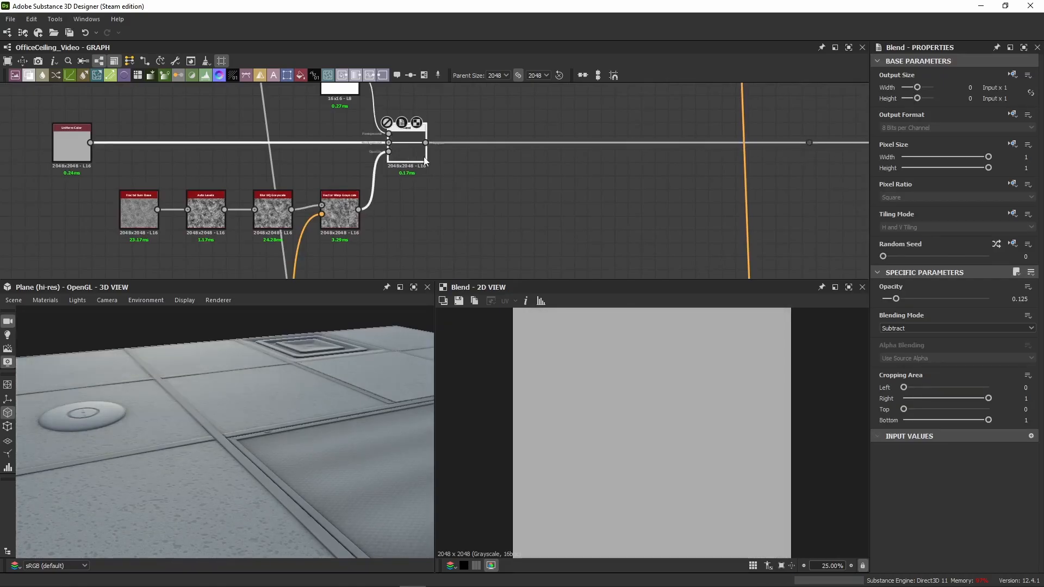
key(shift+d)
Step: Paste a white Uniform Color with a Copy-mode Blend, and wire the Blend between the Subtract Blend and the dot node
scroll(515, 171, down, 2)
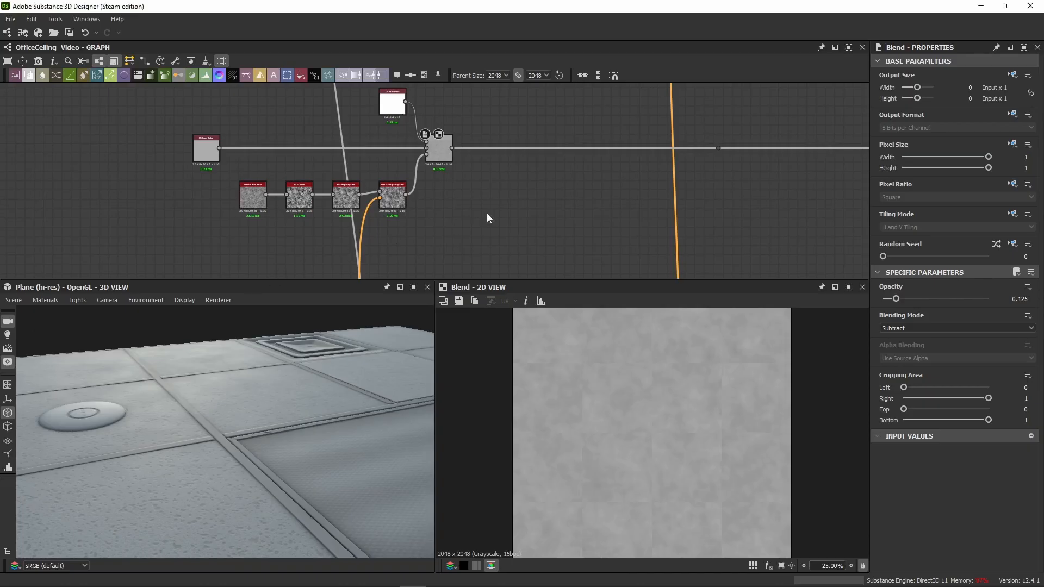
key(ctrl+v)
drag(476, 207, 542, 154)
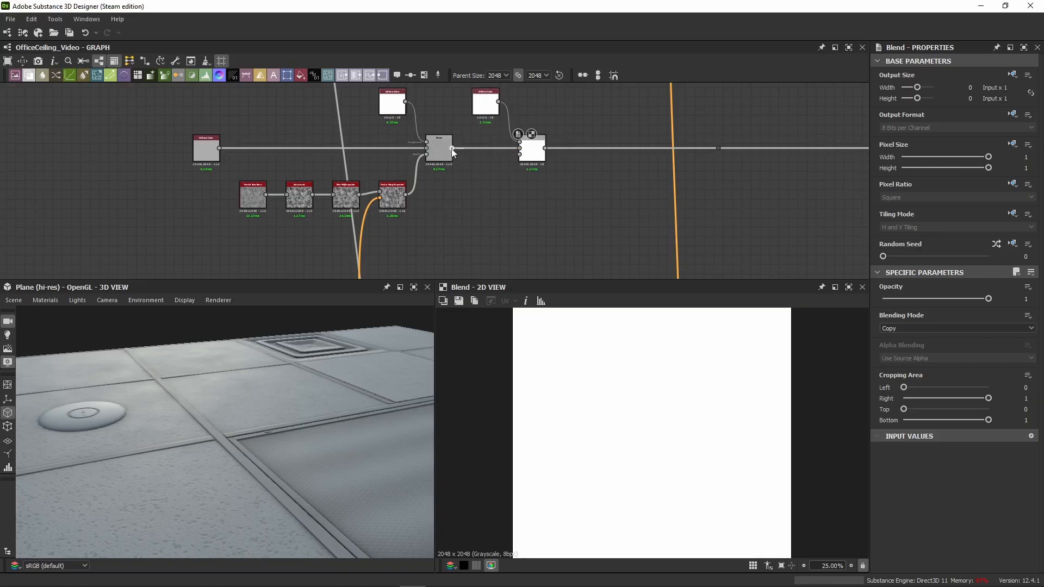
drag(452, 148, 714, 149)
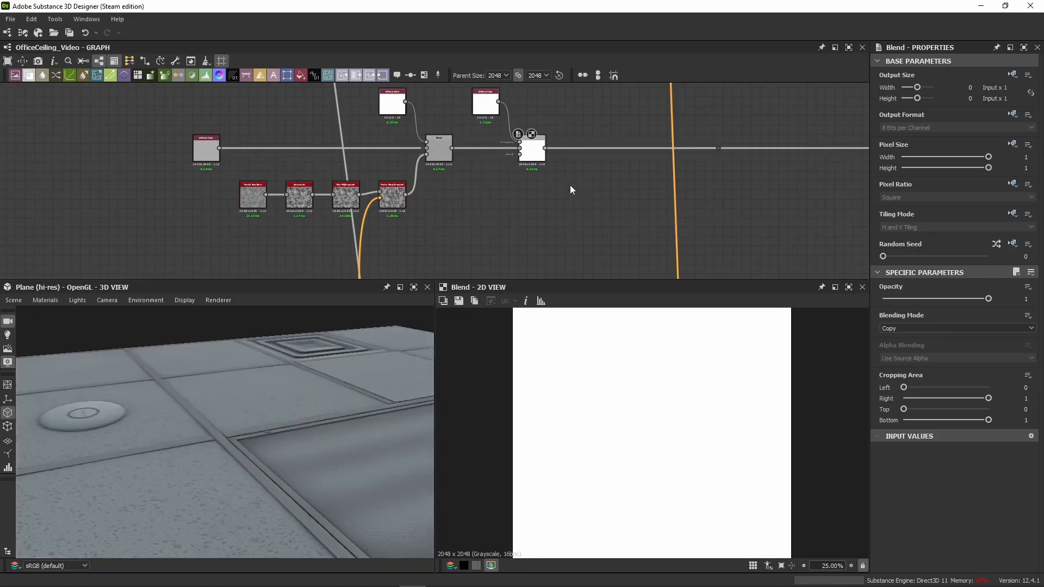
Step: Locate the Multiply Blend that outputs the square edge mask and examine the mask's corner up close in 2D
scroll(572, 190, down, 1)
scroll(461, 171, down, 5)
middle_drag(490, 136, 442, 198)
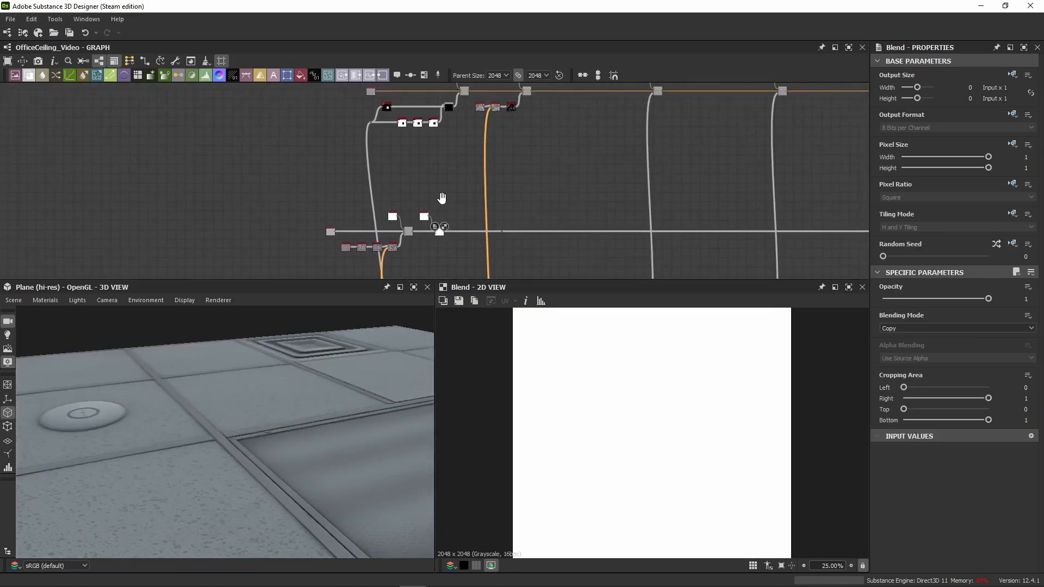
scroll(450, 109, up, 4)
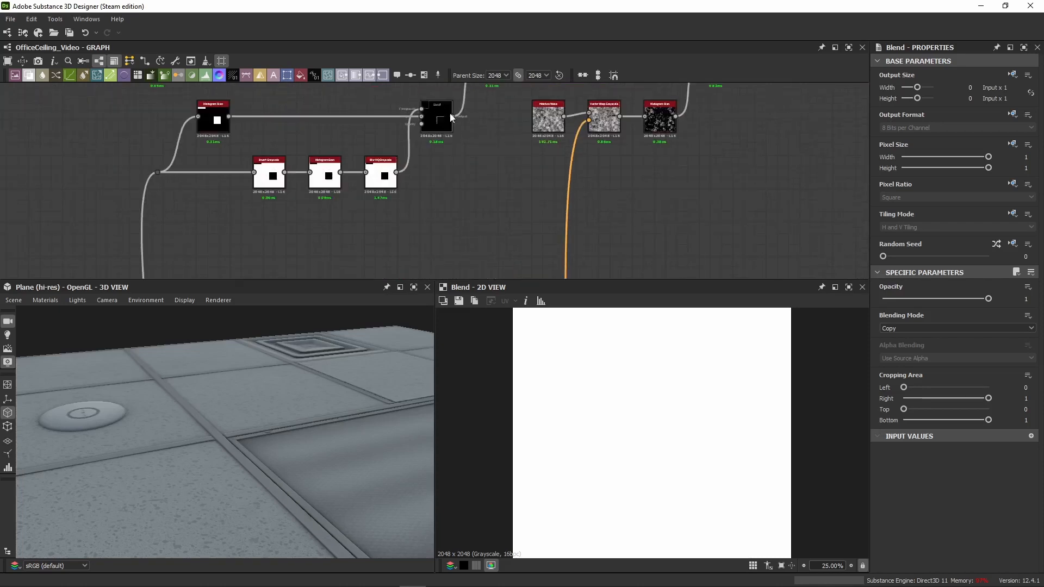
double_click(443, 121)
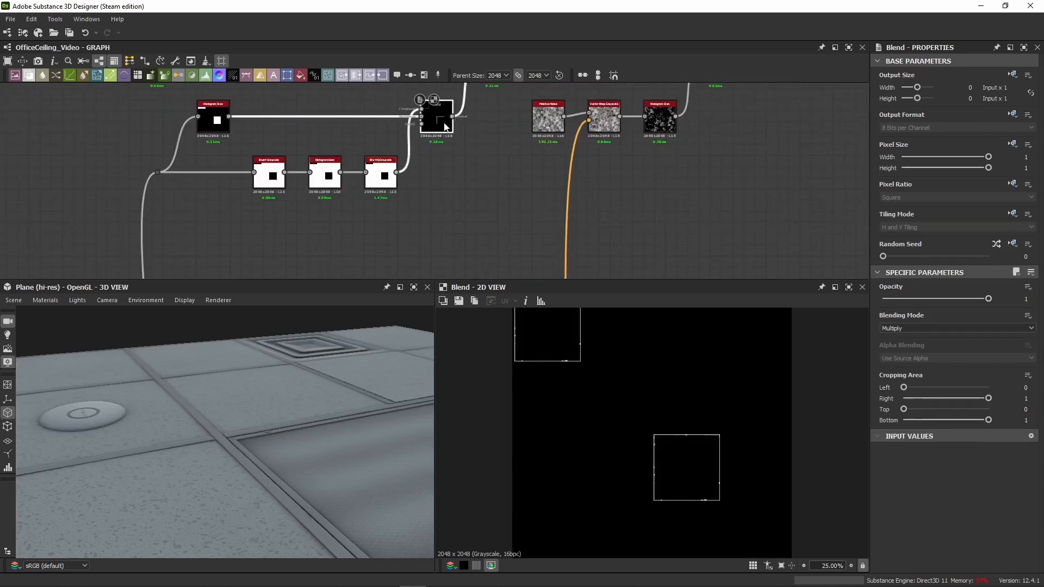
scroll(649, 441, up, 12)
scroll(644, 438, up, 2)
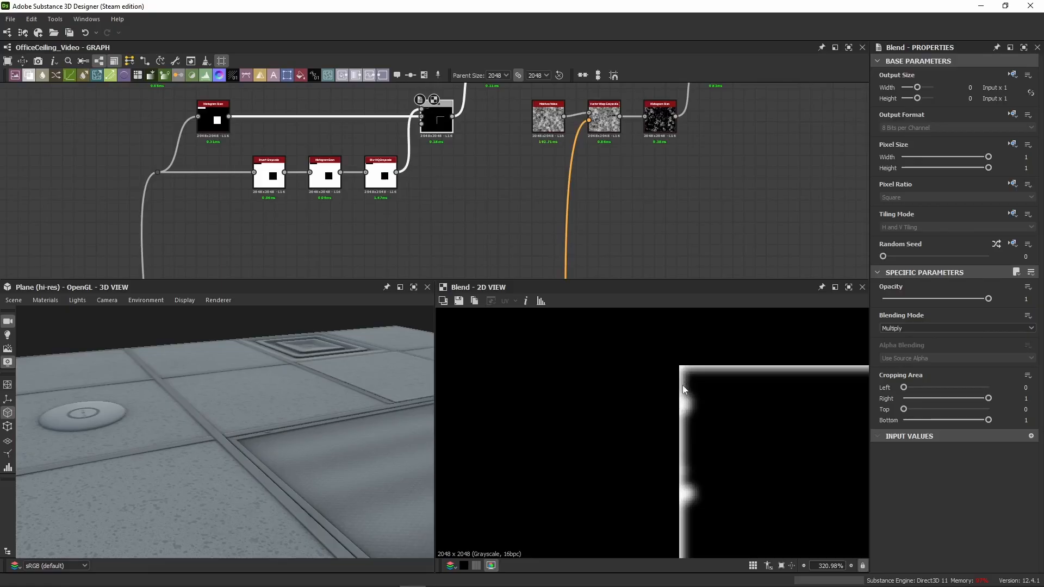
Step: Connect the edge mask Blend's output to the opacity input of the new roughness Blend
scroll(430, 158, down, 5)
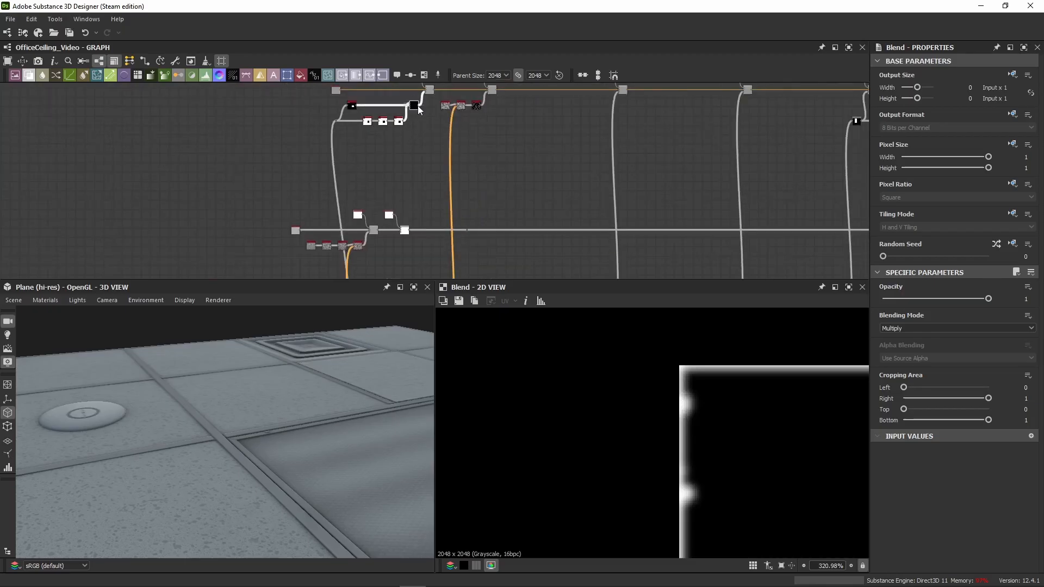
drag(419, 107, 402, 234)
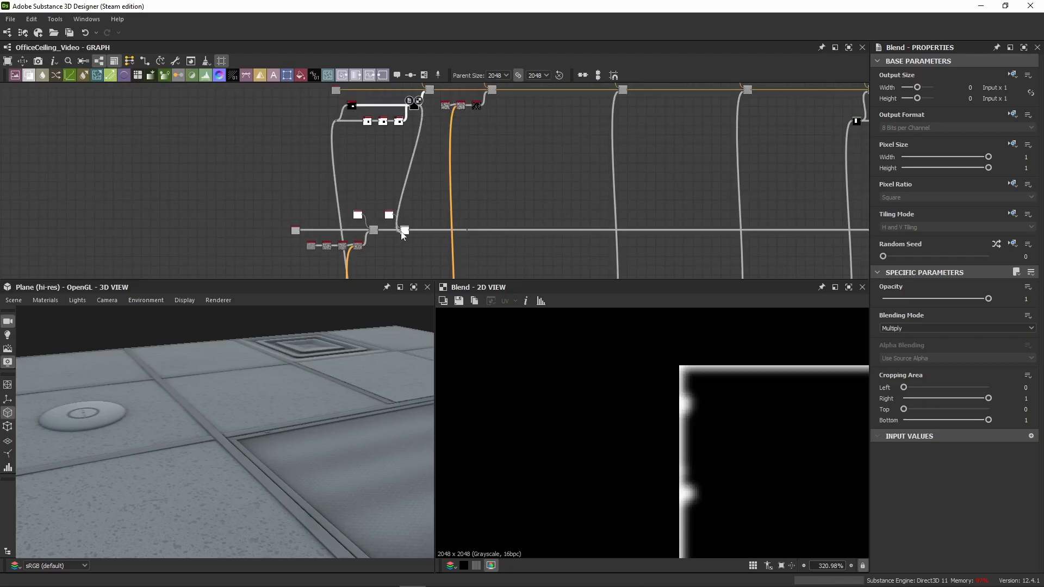
scroll(402, 232, up, 5)
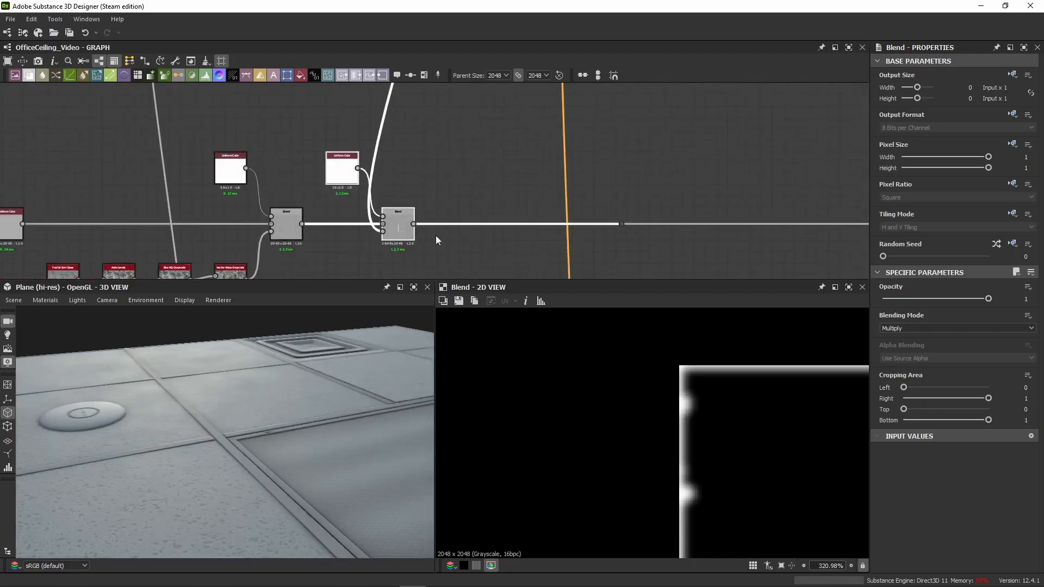
Step: Move the new roughness Blend and its Uniform Color node farther along the chain, away from the Subtract Blend
scroll(437, 223, down, 5)
middle_drag(443, 180, 394, 191)
scroll(375, 236, up, 3)
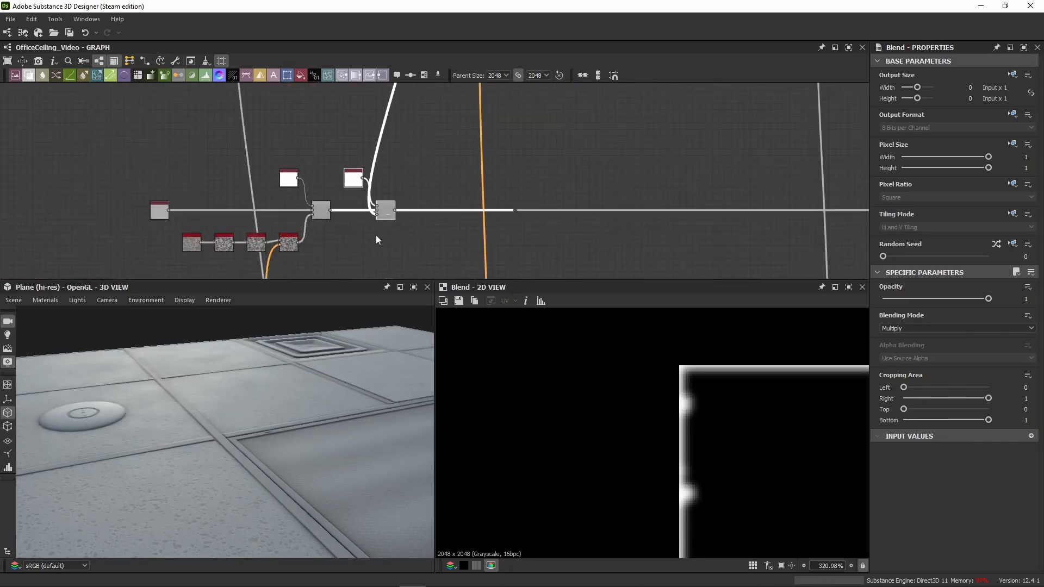
scroll(376, 235, up, 1)
drag(390, 205, 479, 209)
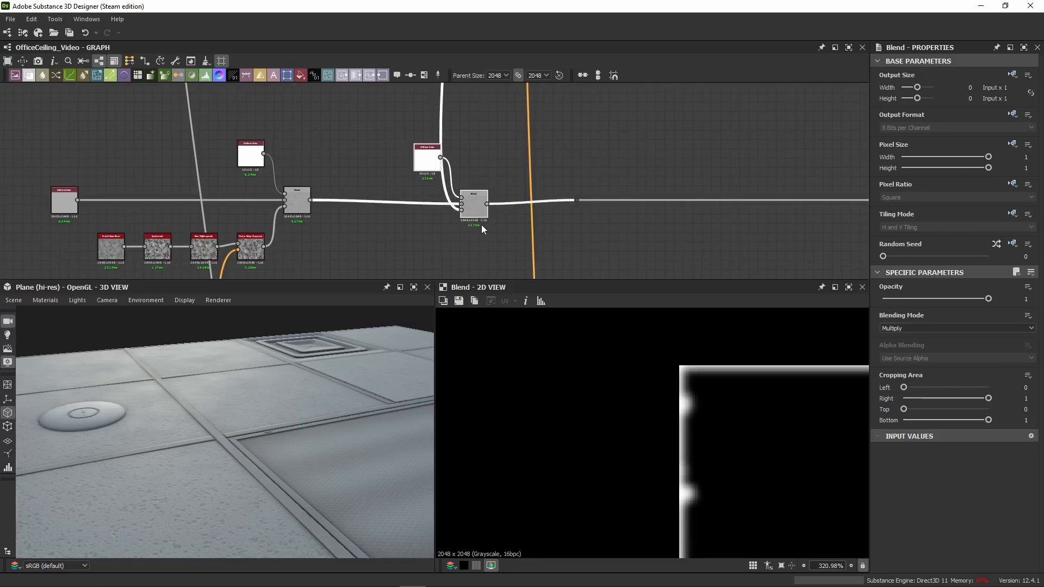
scroll(478, 207, down, 3)
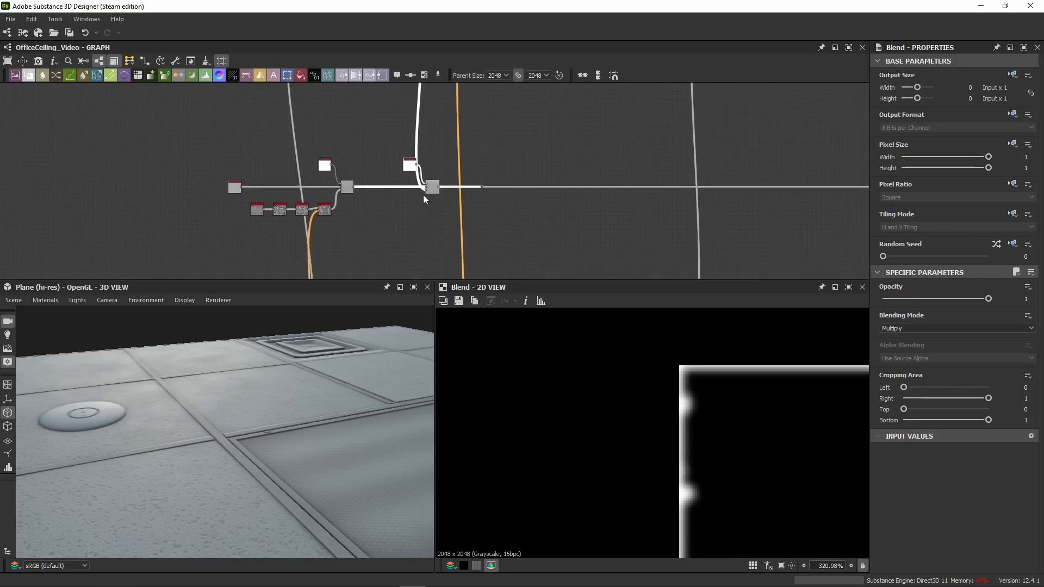
Step: Compare the white Uniform Color with the output of the edge roughness Blend in 2D
scroll(430, 191, up, 4)
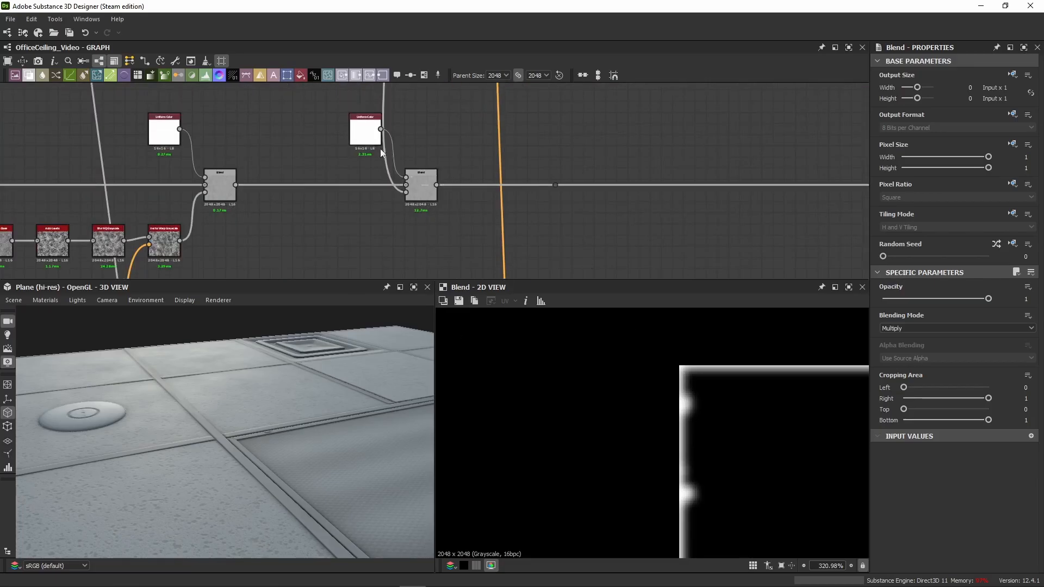
click(375, 142)
click(435, 191)
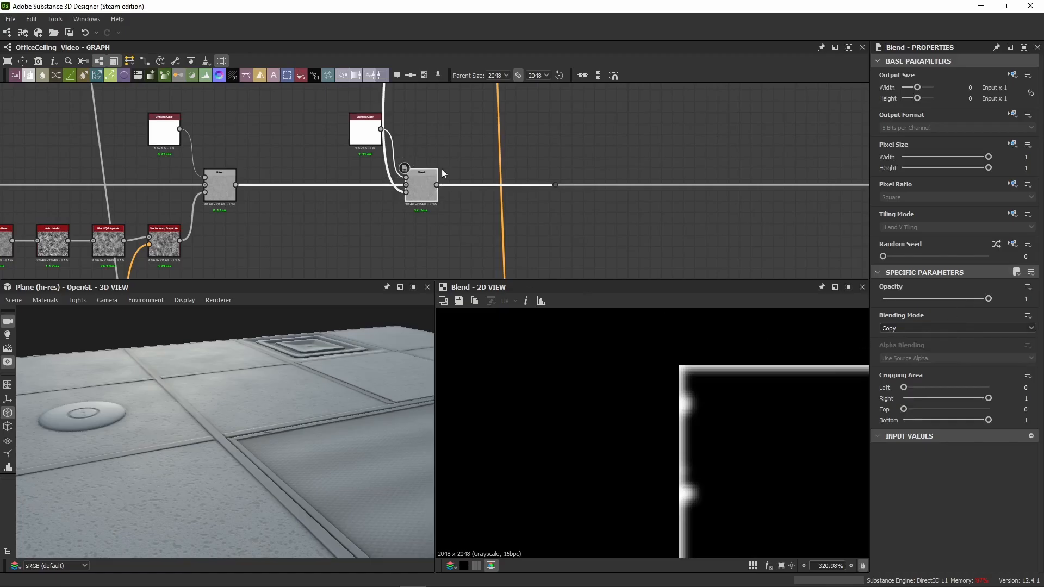
double_click(425, 192)
double_click(373, 140)
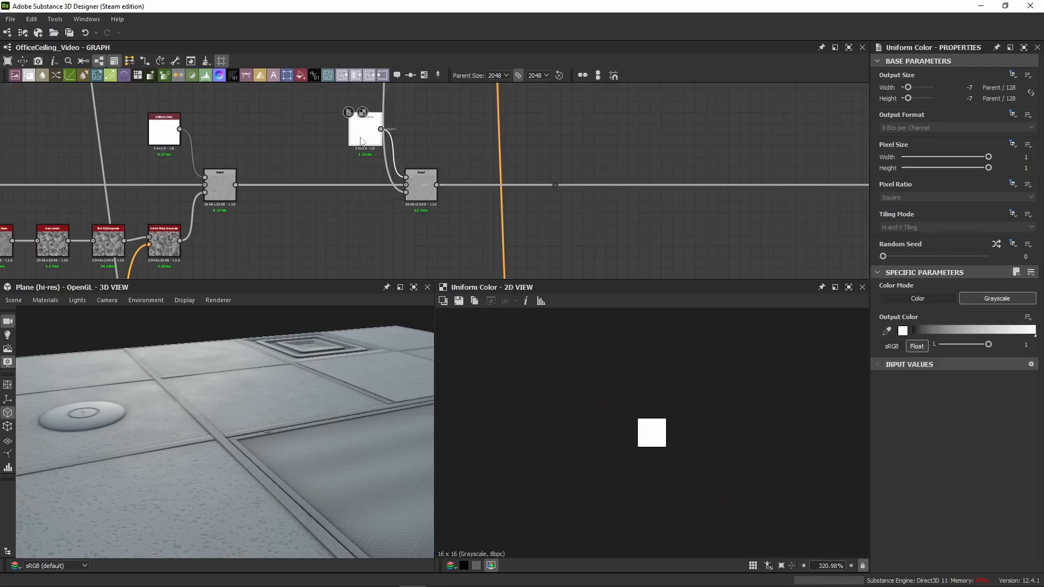
double_click(425, 194)
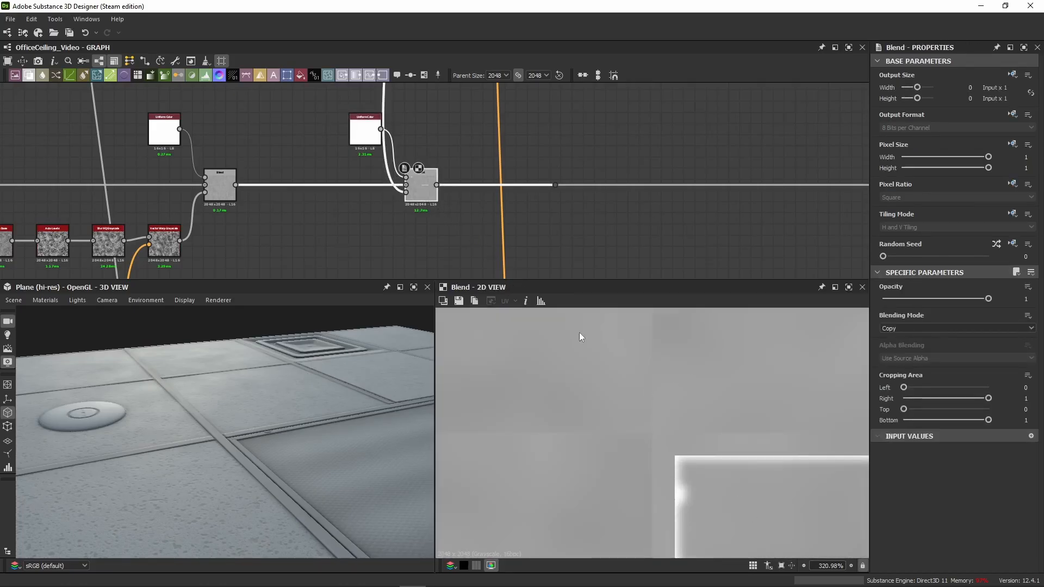
Step: Locate the Histogram Scan fed by the warped Moisture Noise in the upper color chain and check its settings
scroll(462, 256, down, 3)
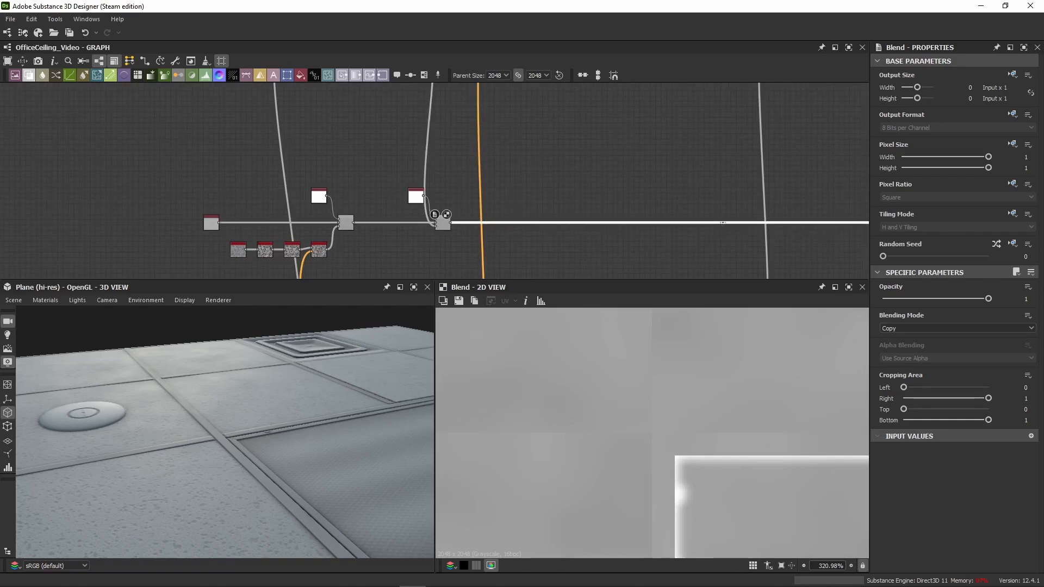
scroll(506, 154, down, 3)
middle_drag(507, 154, 420, 163)
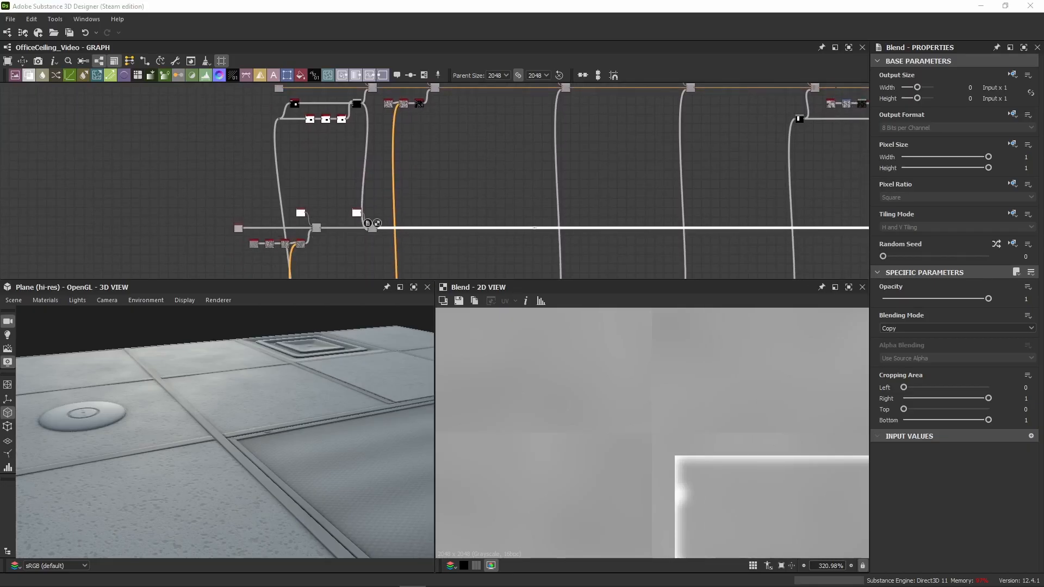
click(419, 105)
scroll(419, 106, up, 5)
middle_drag(419, 106, 422, 162)
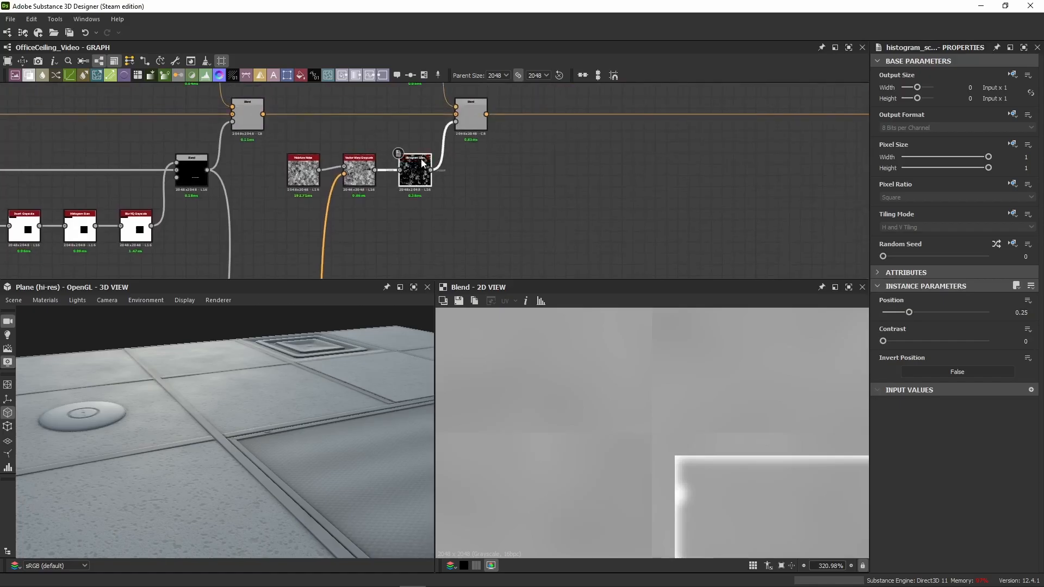
Step: Paste a Subtract Blend with opacity 0.1 into the roughness chain and feed its background from the edge roughness Blend
scroll(422, 228, down, 3)
middle_drag(422, 228, 425, 90)
middle_drag(426, 170, 428, 91)
key(ctrl+v)
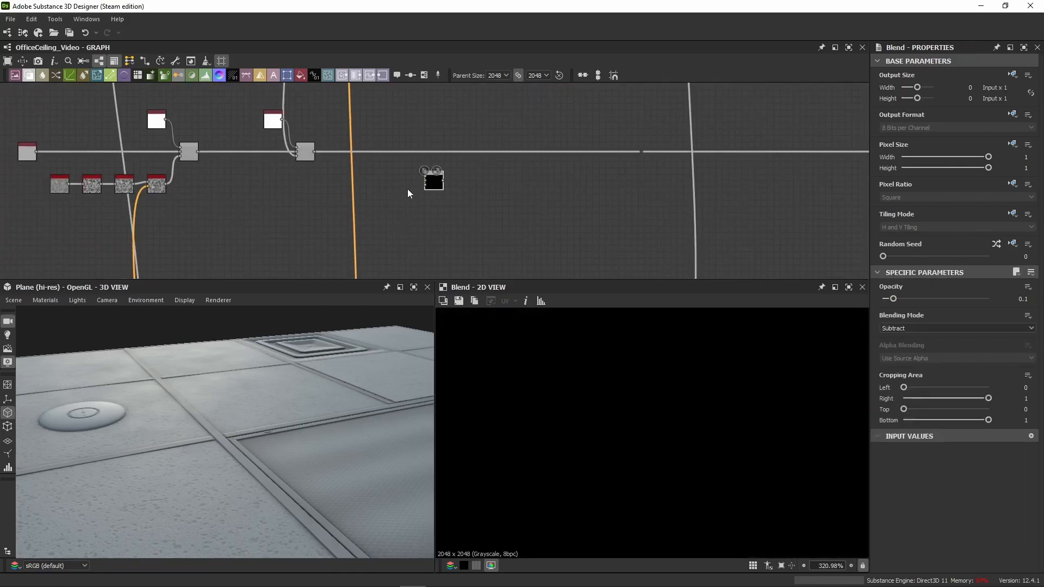
drag(314, 151, 425, 180)
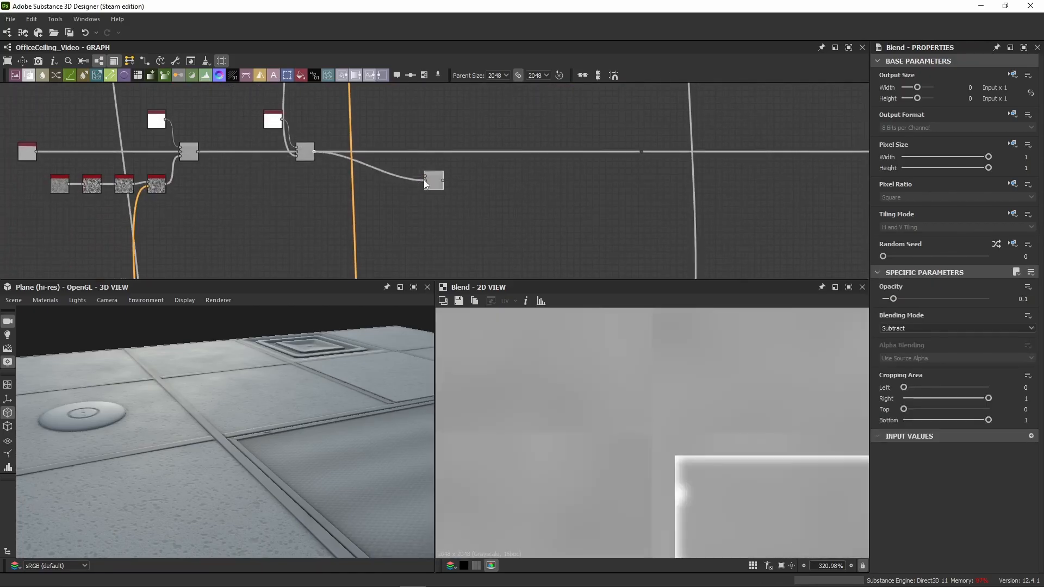
double_click(424, 180)
scroll(293, 136, up, 4)
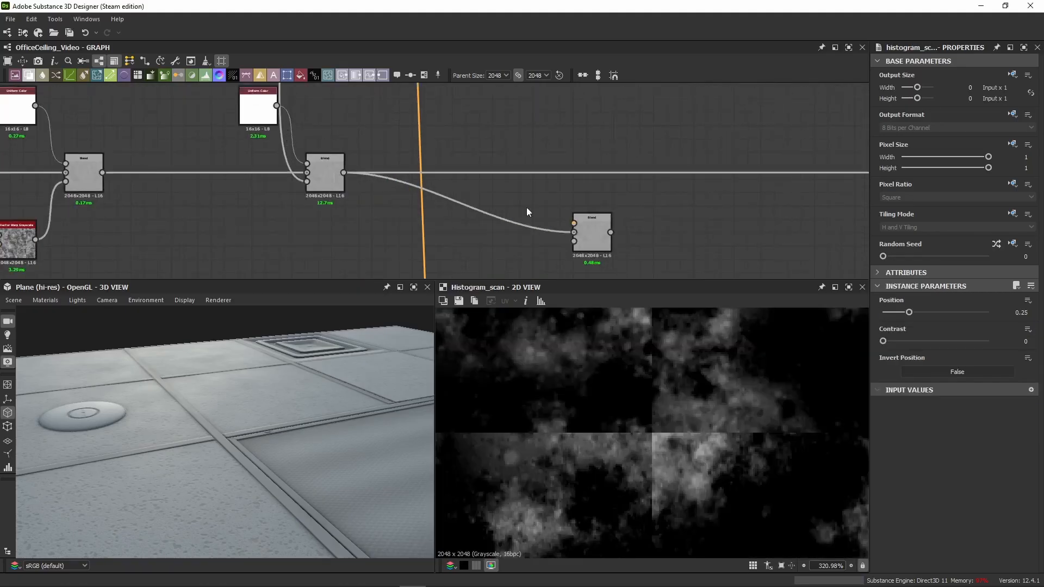
Step: Connect the Moisture Noise's Vector Warp Grayscale output to the foreground of the new Subtract Blend
alt+click(666, 173)
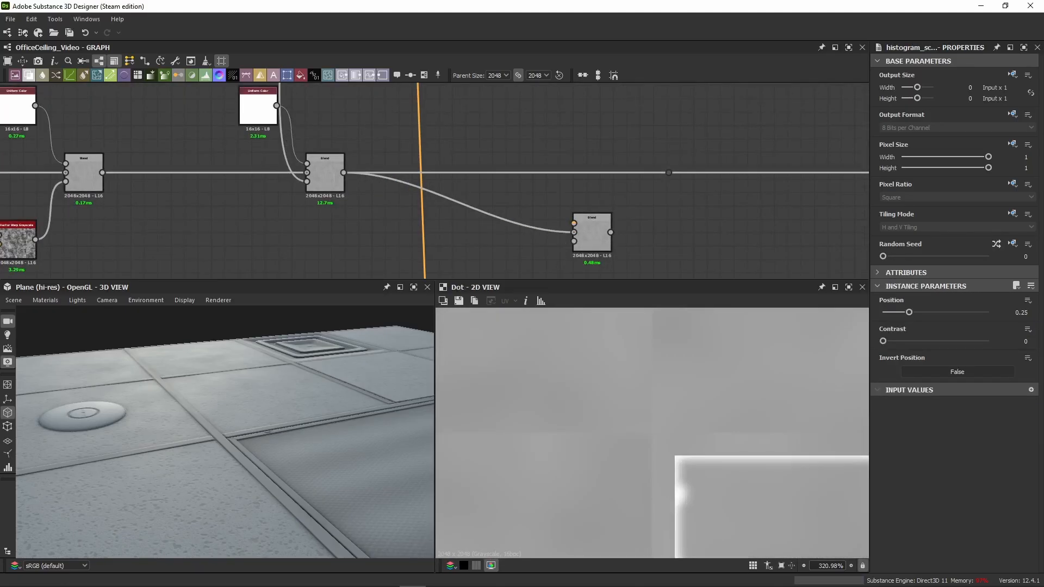
scroll(468, 217, down, 4)
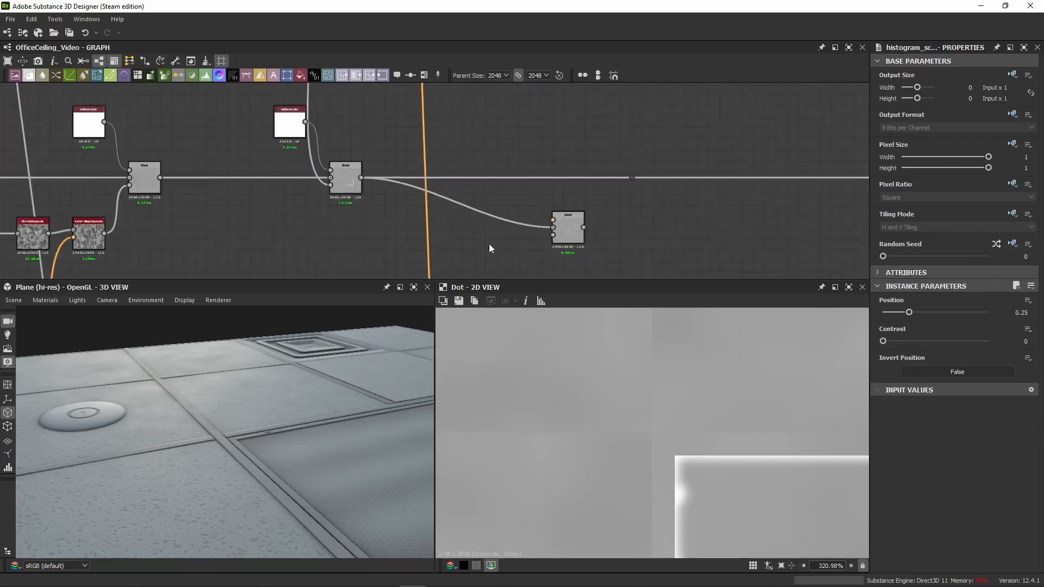
middle_drag(487, 162, 385, 251)
scroll(385, 251, down, 2)
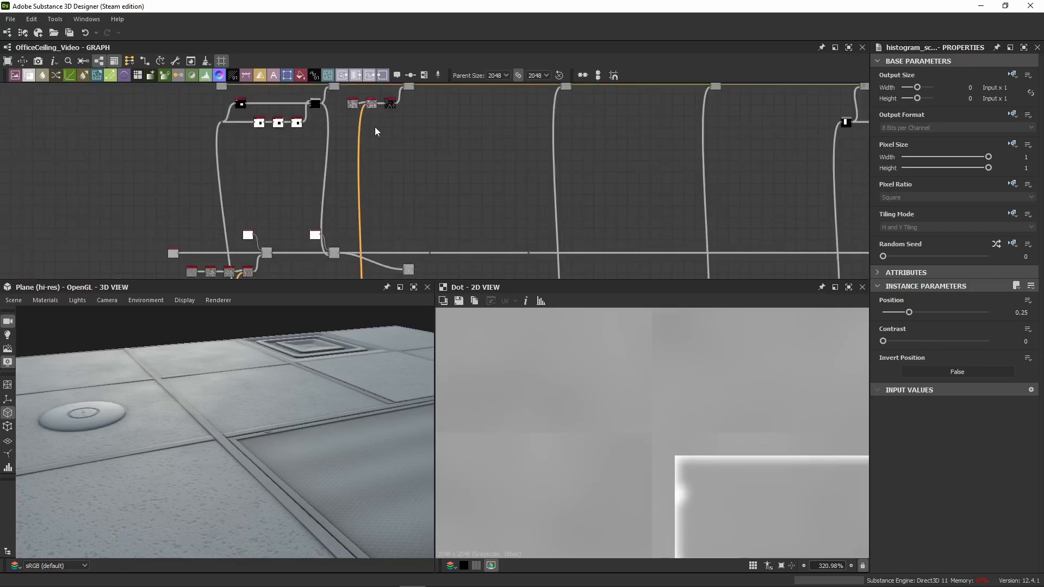
scroll(379, 104, up, 5)
middle_drag(348, 105, 351, 169)
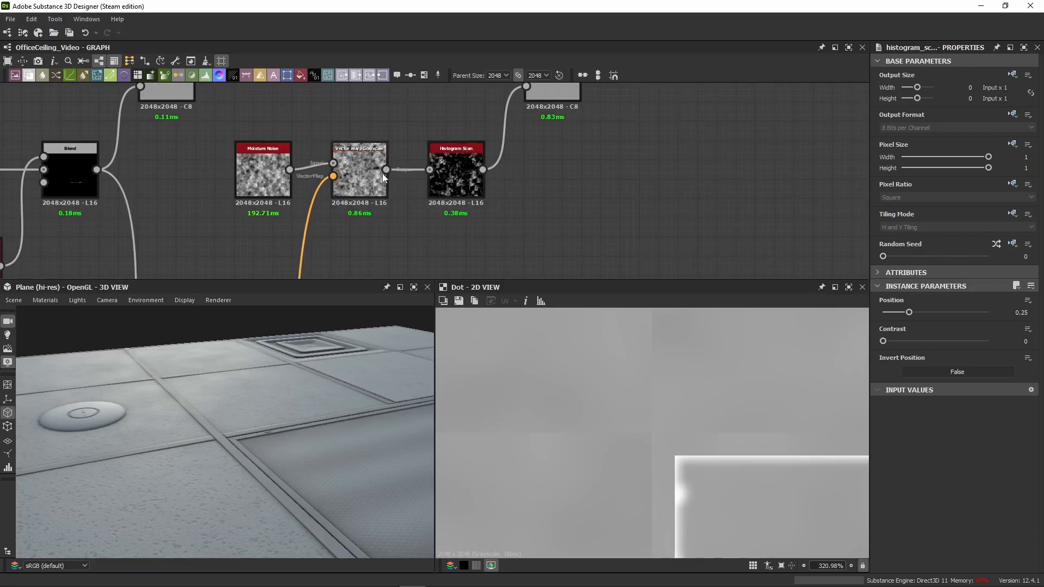
drag(386, 170, 409, 198)
scroll(452, 242, down, 3)
scroll(402, 180, down, 2)
scroll(411, 243, up, 5)
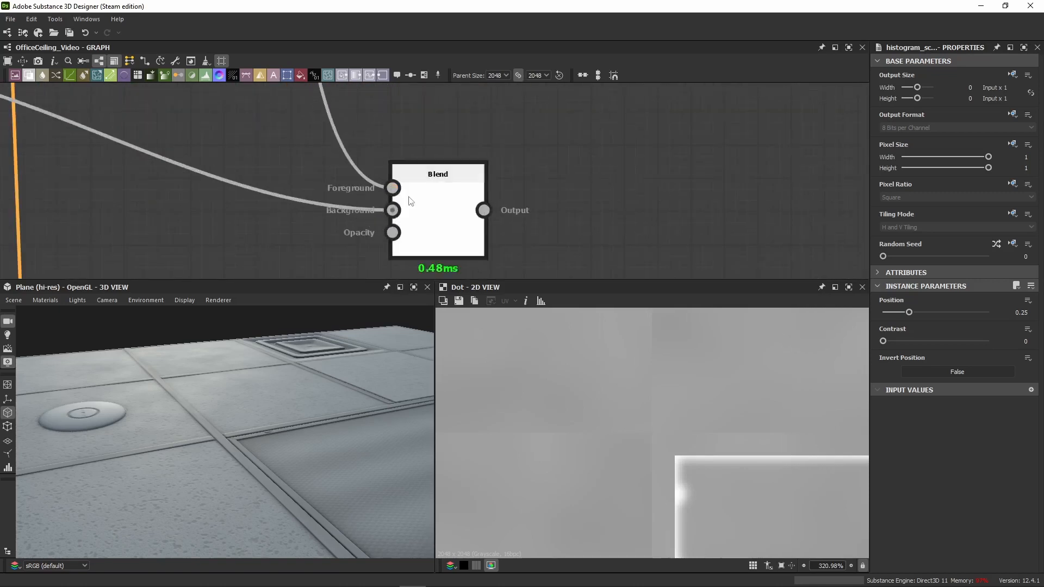
Step: Align the new Subtract Blend with the roughness chain and wire it in between the edge roughness Blend and the dot node
click(411, 202)
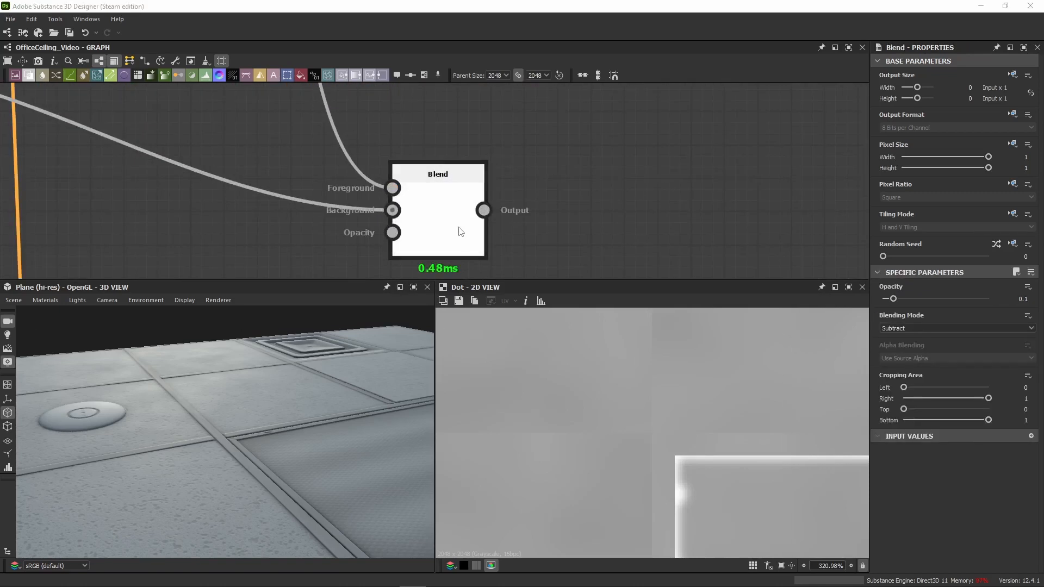
scroll(464, 196, down, 3)
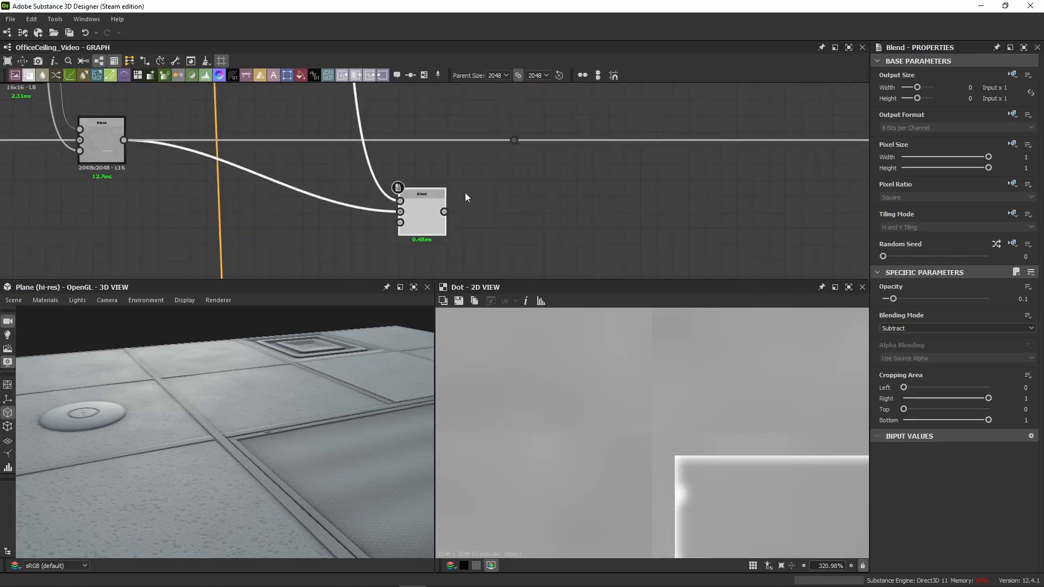
drag(423, 188, 412, 139)
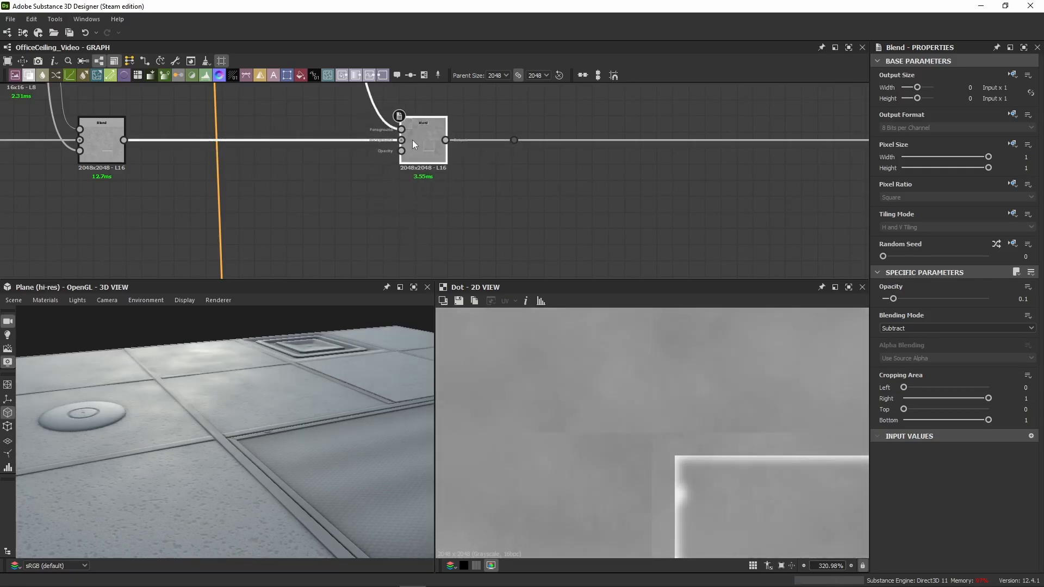
Step: Compare the new Subtract Blend's background and warped noise inputs with its blended output in 2D
double_click(404, 140)
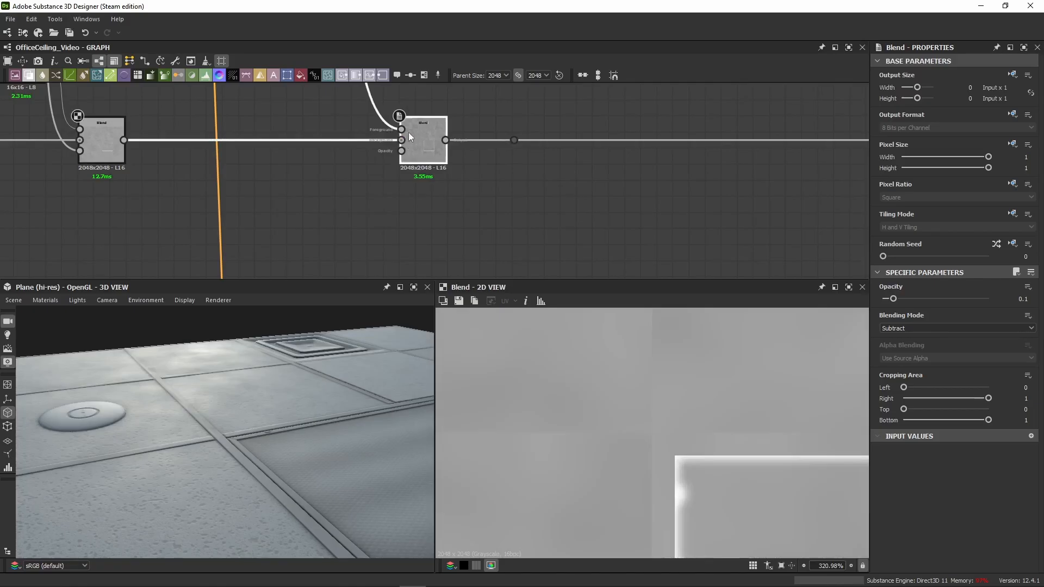
double_click(397, 128)
scroll(571, 428, down, 10)
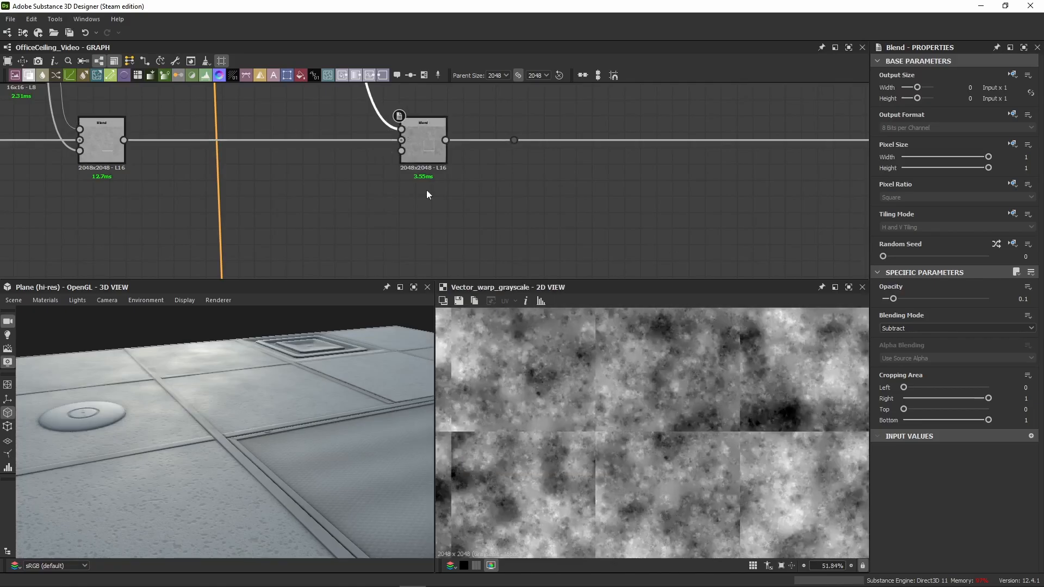
double_click(418, 154)
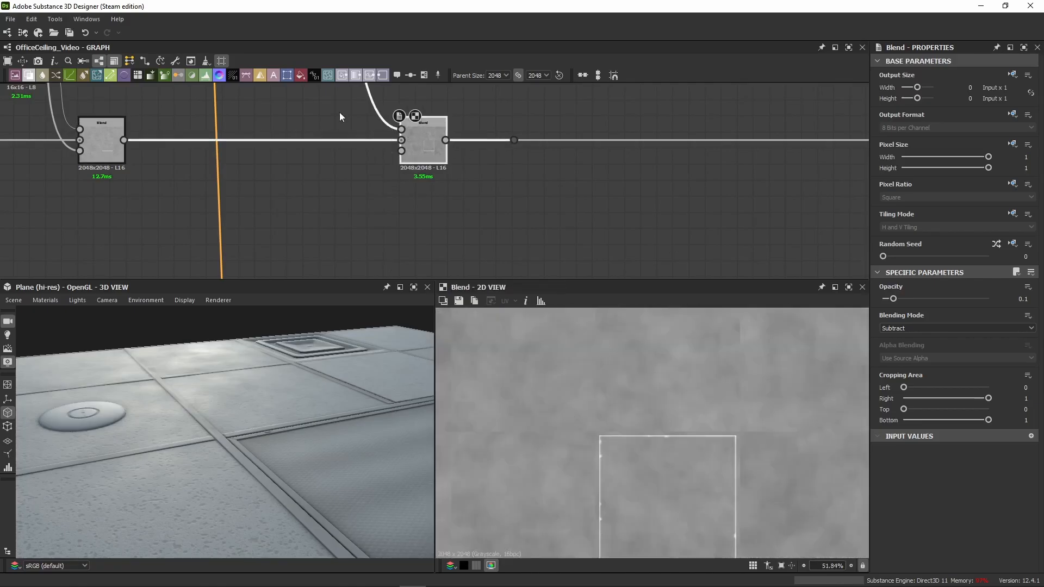
Step: Compare the moisture Histogram Scan with the Vector Warp Grayscale that feeds it in 2D
scroll(339, 113, down, 4)
middle_drag(340, 113, 359, 233)
mouse_move(356, 162)
middle_down()
mouse_move(391, 166)
mouse_move(380, 218)
middle_up()
scroll(348, 219, up, 7)
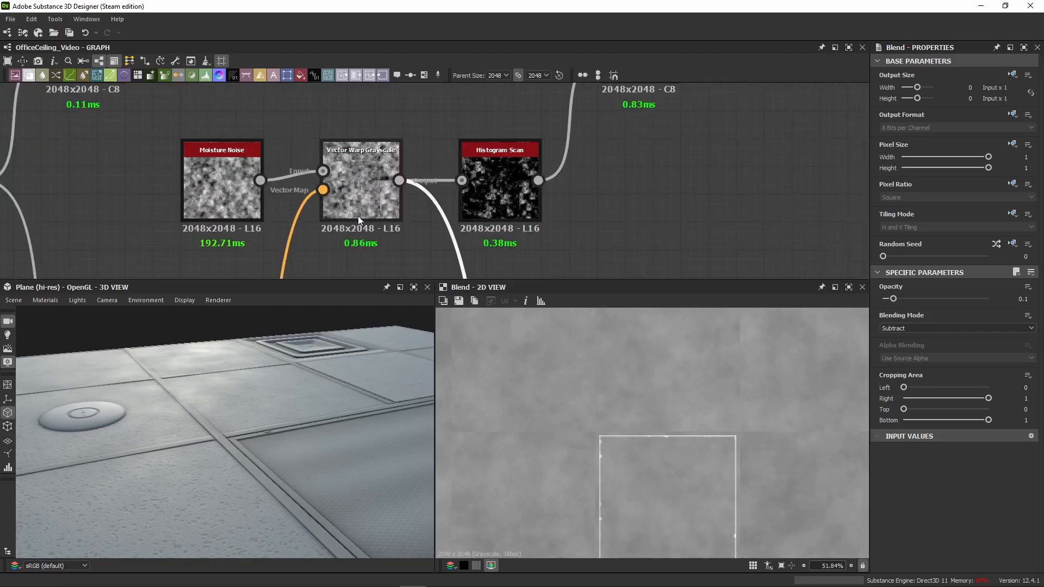
double_click(504, 203)
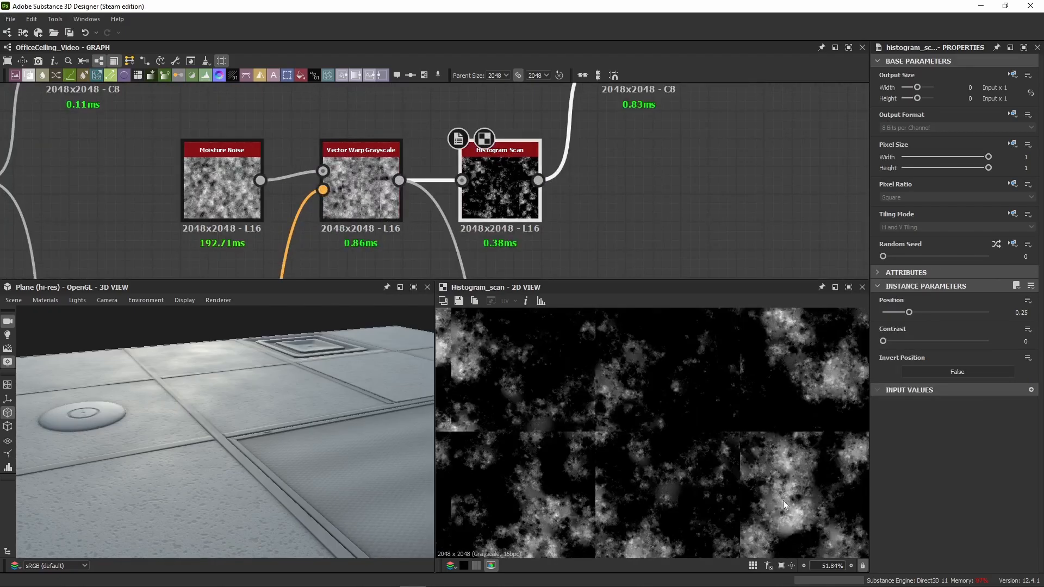
double_click(366, 199)
scroll(365, 199, down, 4)
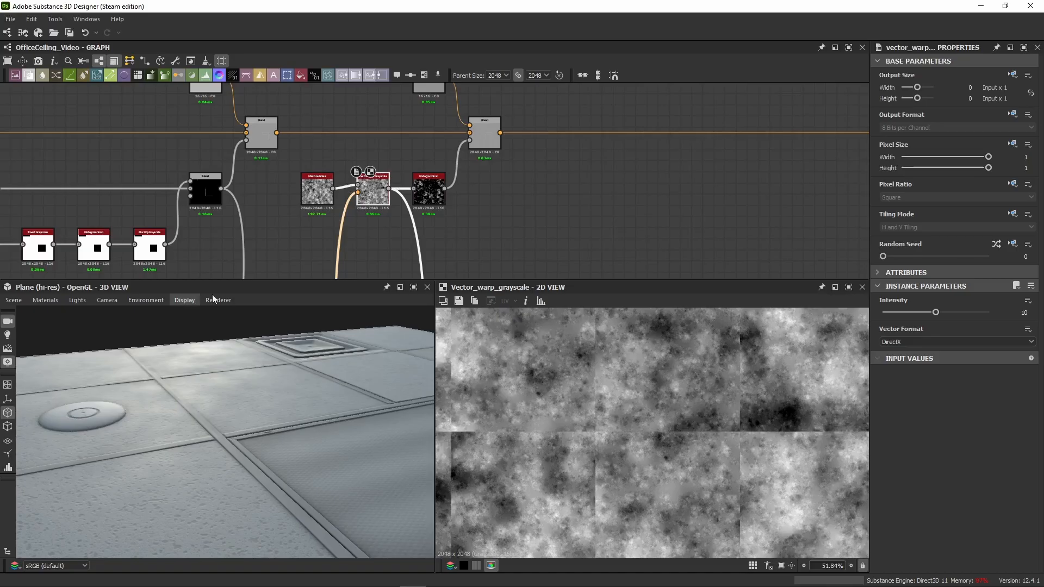
Step: Examine the color chain's Blend and the Histogram Scan that masks it in 2D
double_click(494, 143)
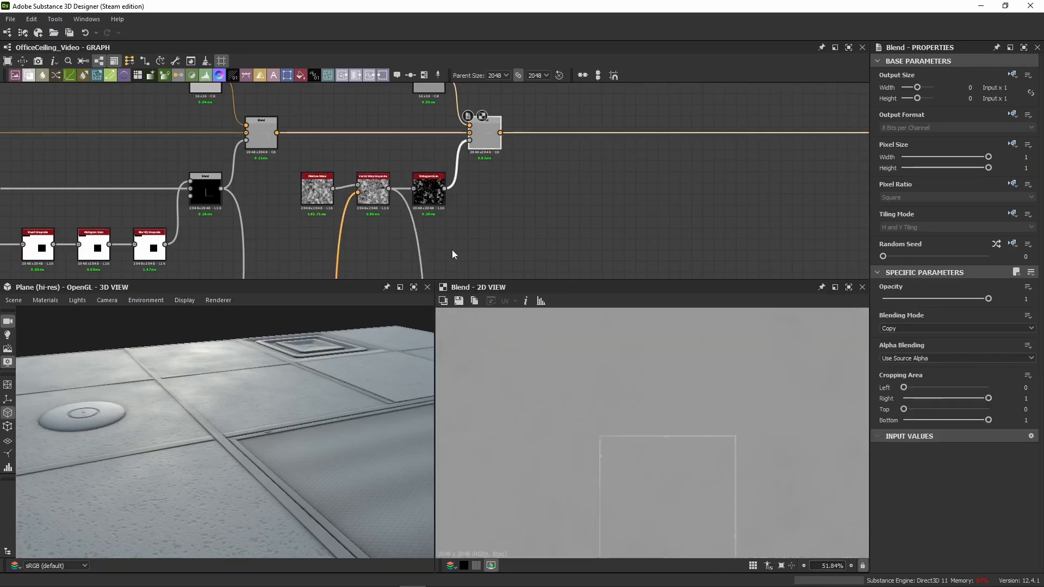
double_click(430, 191)
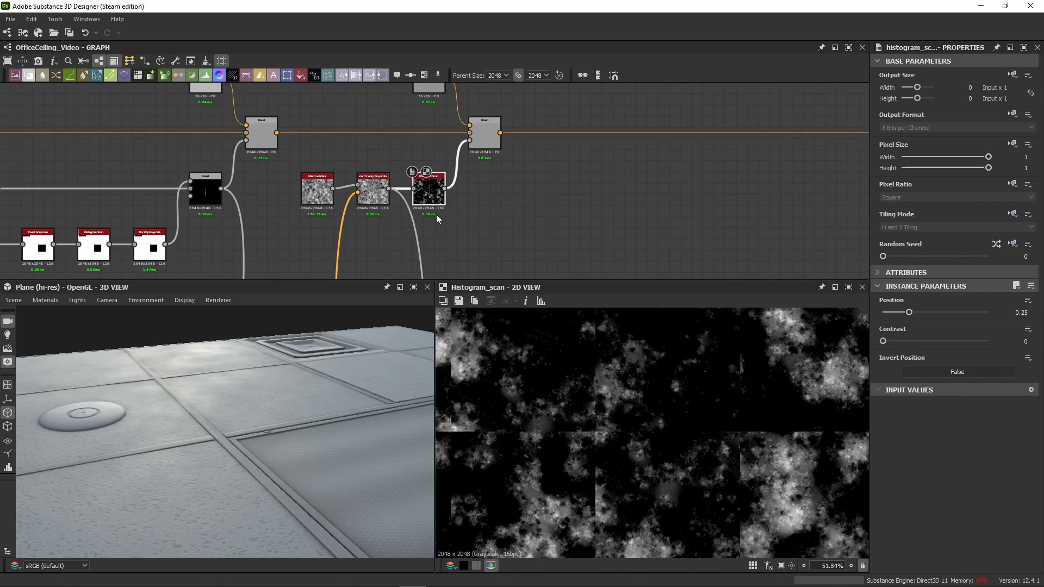
double_click(481, 144)
scroll(512, 219, down, 3)
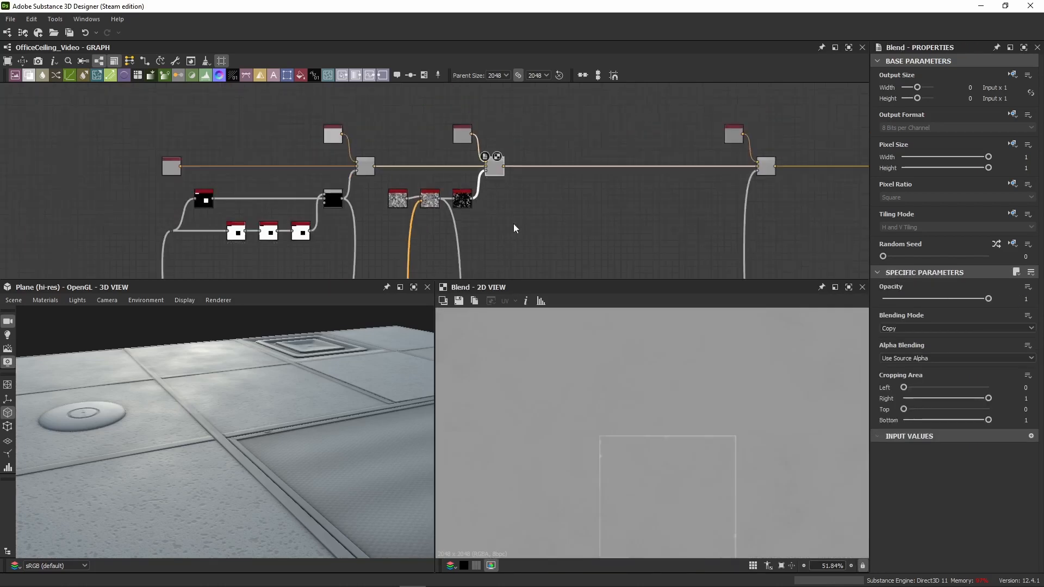
Step: Examine the moisture Subtract Blend's roughness in 2D and its reflections up close on the 3D ceiling tiles
middle_drag(513, 224, 481, 11)
scroll(401, 203, up, 5)
double_click(524, 128)
middle_drag(532, 167, 542, 249)
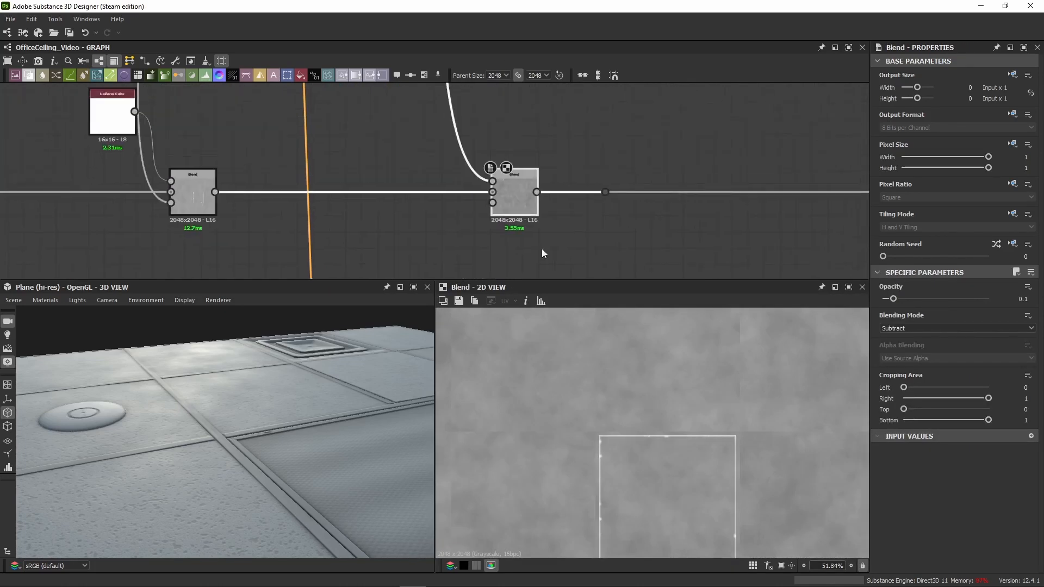
mouse_move(516, 196)
mouse_down()
mouse_move(514, 180)
mouse_move(514, 197)
mouse_up()
drag(159, 492, 340, 386)
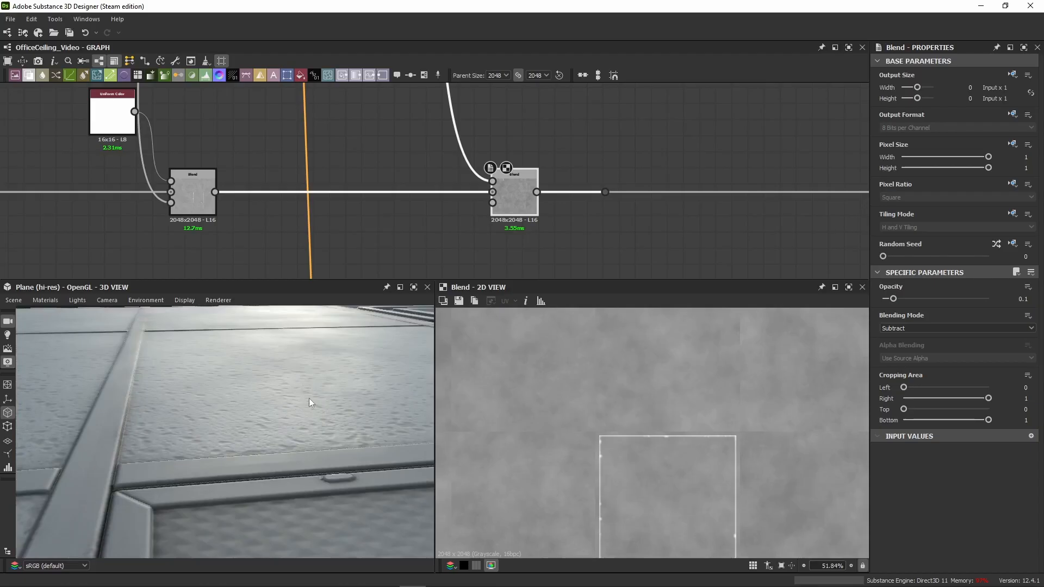
drag(292, 390, 259, 370)
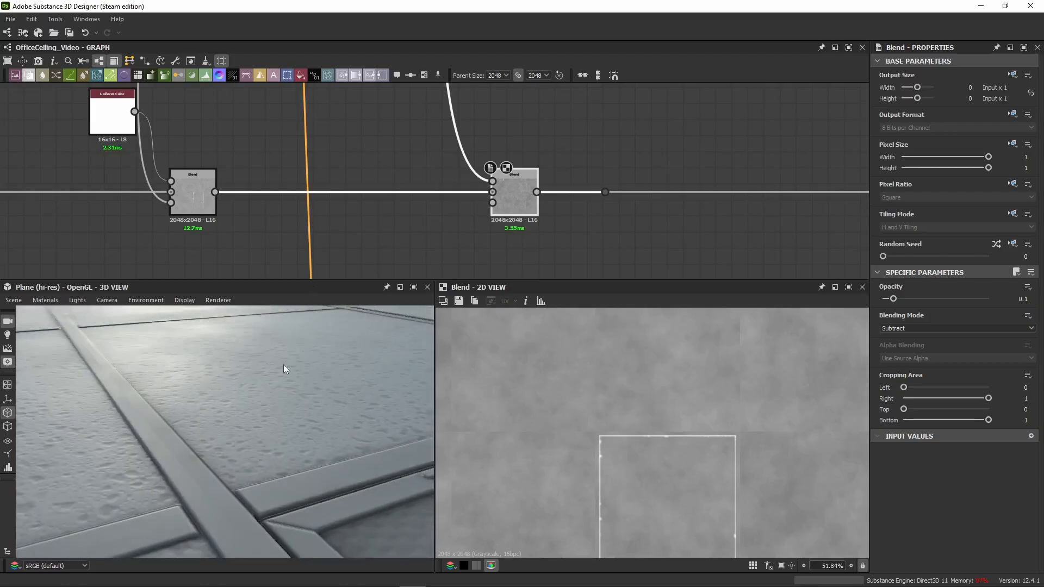
Step: Delete the dot node directly after the moisture Subtract Blend, keeping the roughness chain connected
scroll(283, 371, down, 5)
click(605, 192)
scroll(589, 208, down, 3)
middle_drag(596, 207, 270, 210)
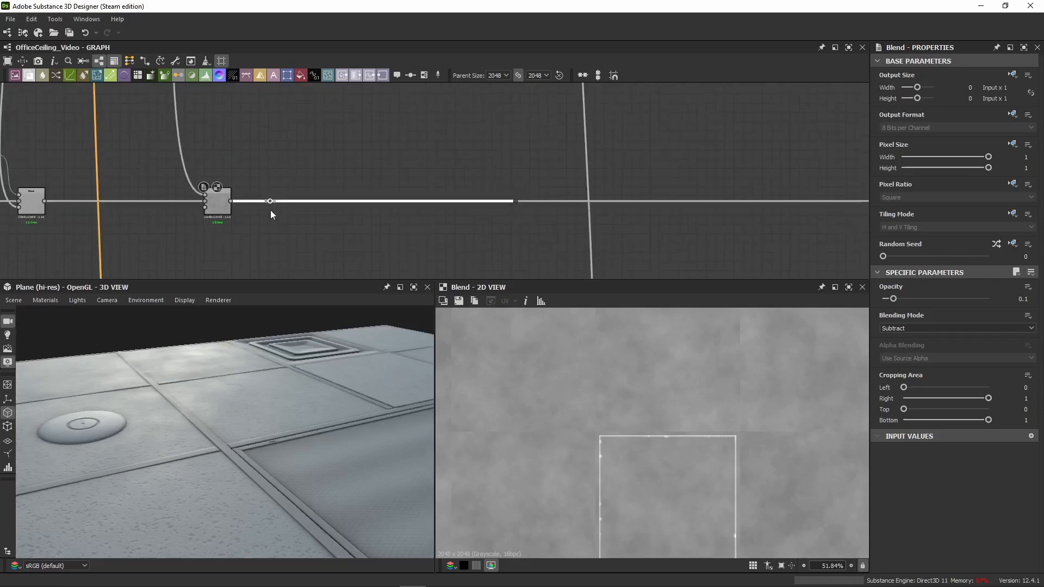
drag(270, 202, 382, 195)
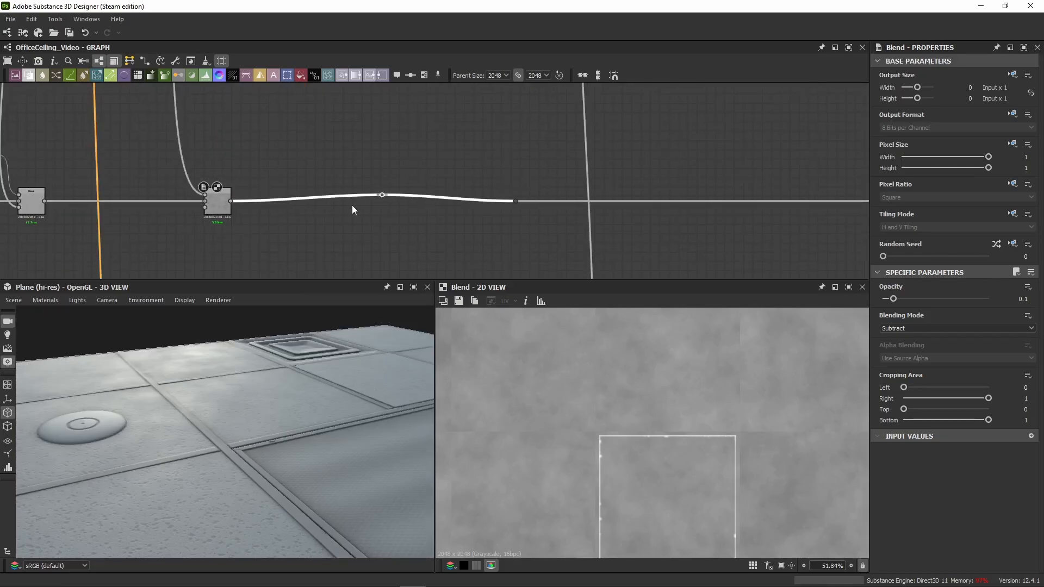
key(BackSpace)
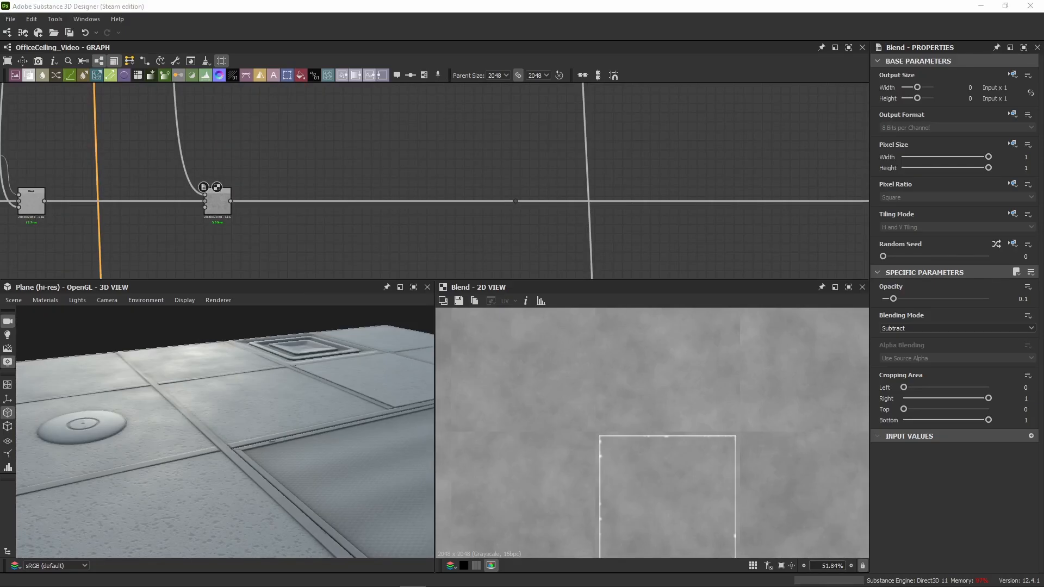
Step: Paste a gray Uniform Color with a Copy-mode Blend after the moisture Subtract Blend and preview the Blend in 2D
middle_drag(243, 241, 378, 217)
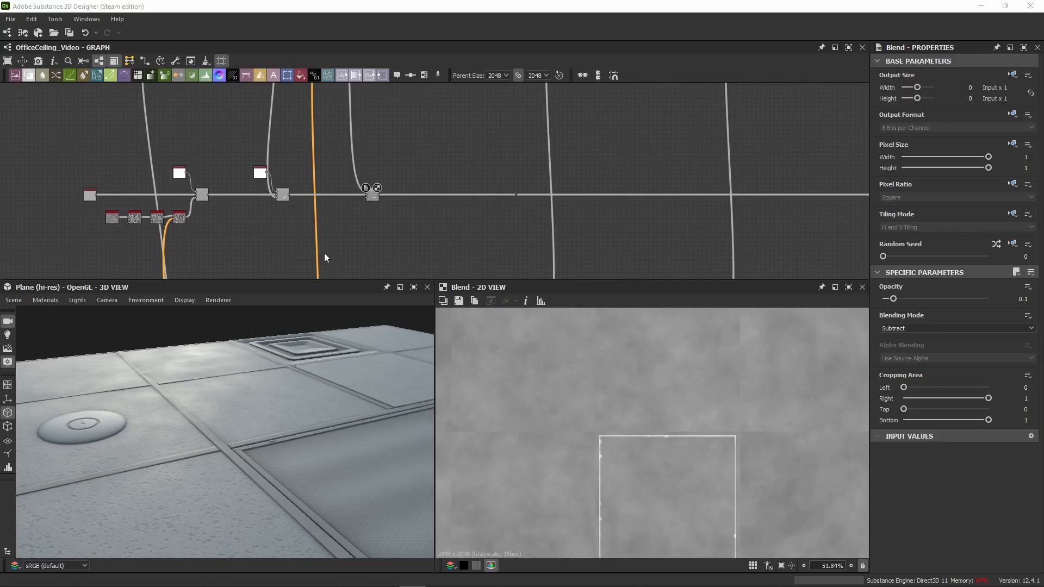
click(497, 215)
scroll(498, 196, up, 5)
key(ctrl+v)
double_click(455, 206)
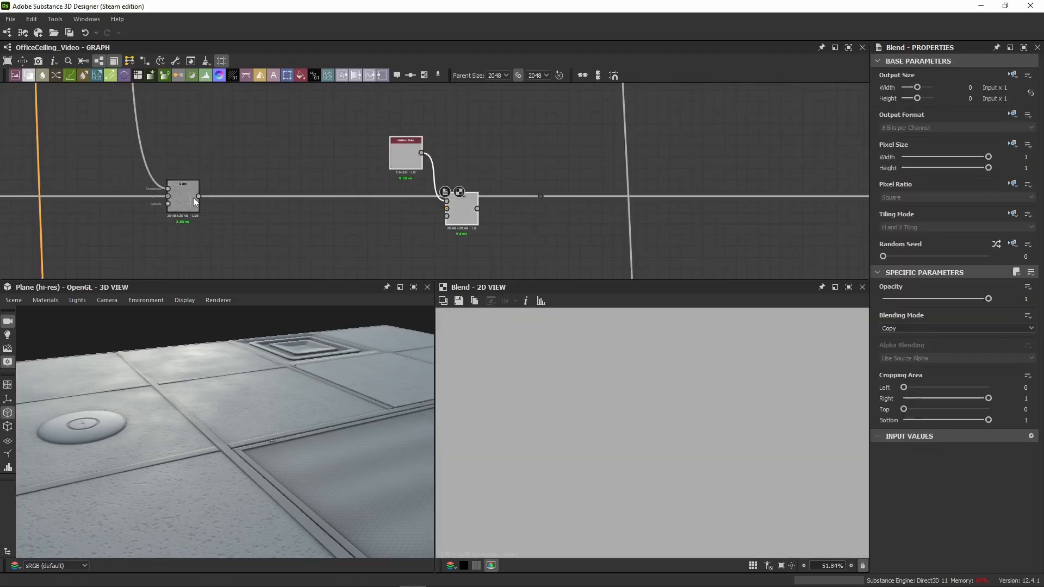
Step: Insert the pasted Blend into the roughness chain after the Subtract Blend and inspect the Vector Warp Grayscale speckle mask in 2D
drag(199, 196, 536, 196)
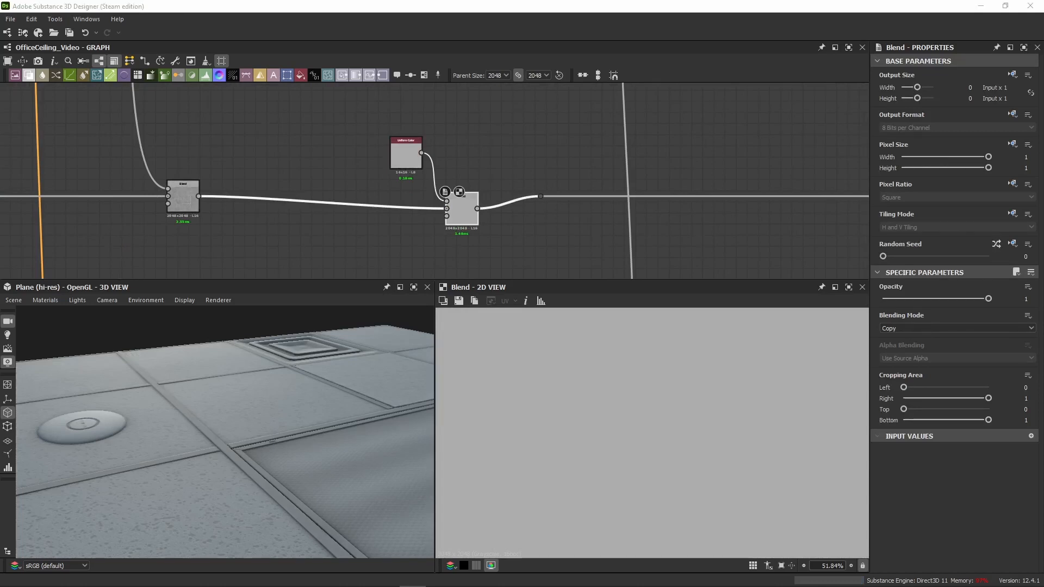
scroll(449, 232, down, 9)
middle_drag(437, 238, 322, 192)
scroll(322, 192, up, 5)
scroll(409, 229, up, 8)
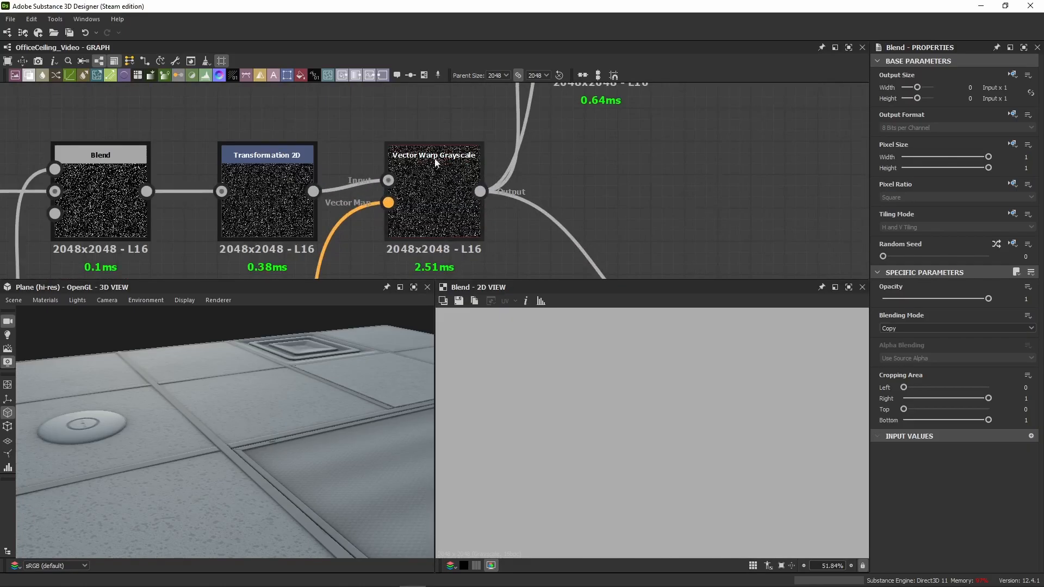
scroll(491, 203, down, 5)
double_click(478, 200)
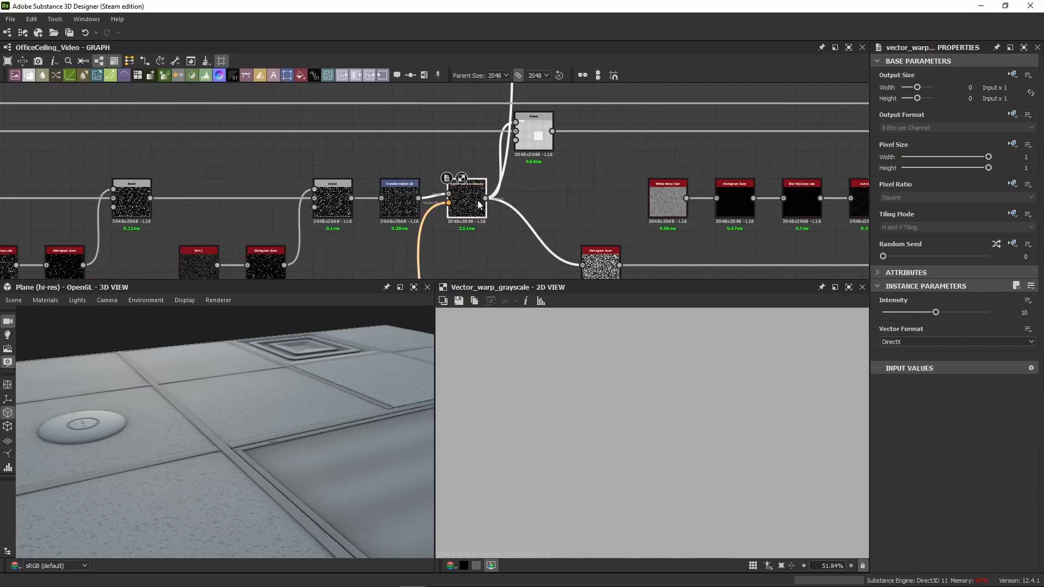
scroll(653, 446, up, 3)
scroll(211, 492, up, 5)
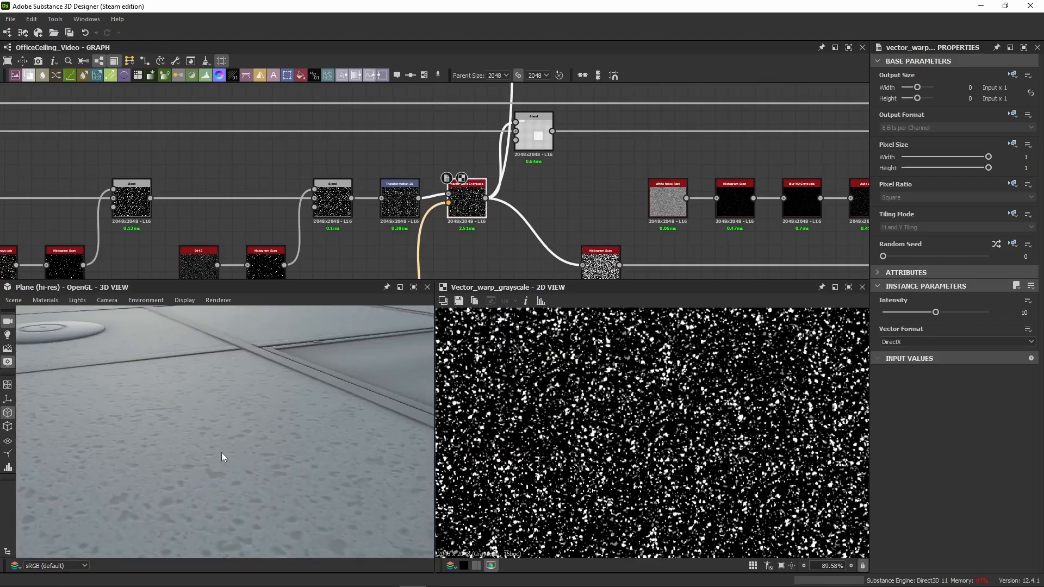
scroll(239, 455, up, 3)
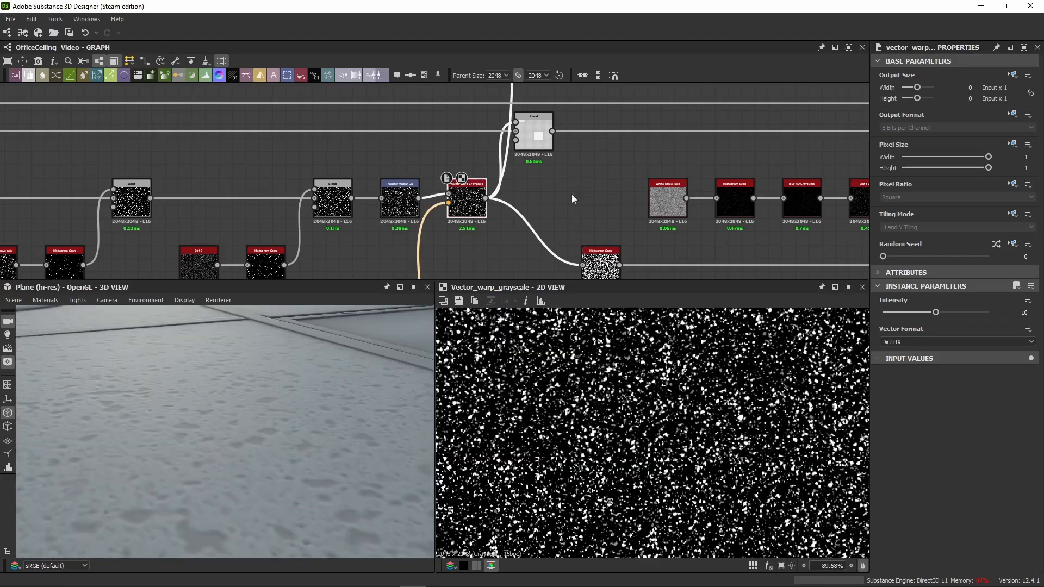
Step: Connect the Vector Warp Grayscale output to the new Blend's opacity, level the node pair with the chain, and preview the Blend
scroll(572, 194, down, 3)
drag(463, 221, 461, 103)
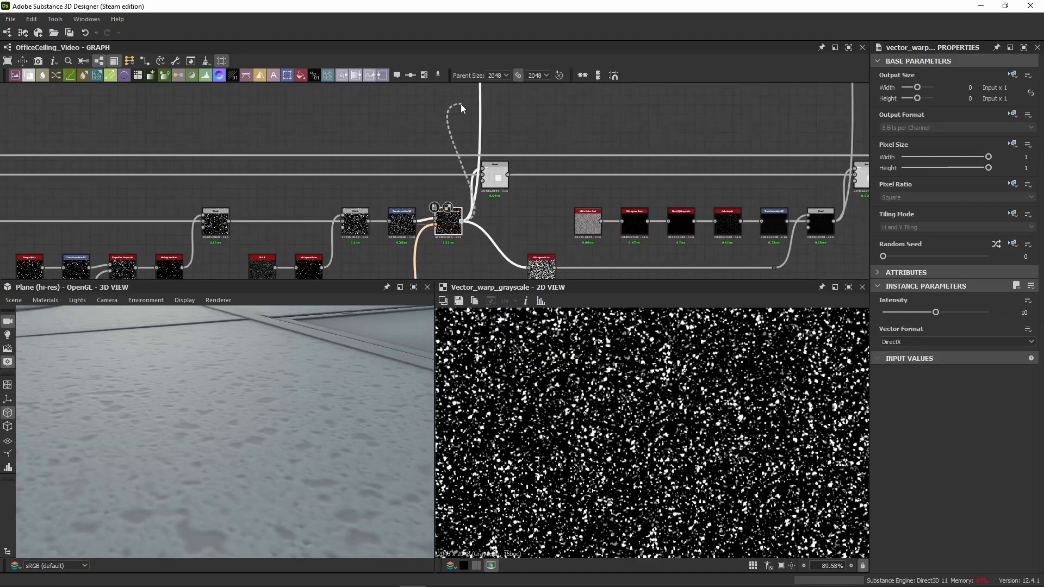
scroll(461, 104, down, 3)
middle_drag(460, 91, 457, 248)
scroll(422, 175, up, 4)
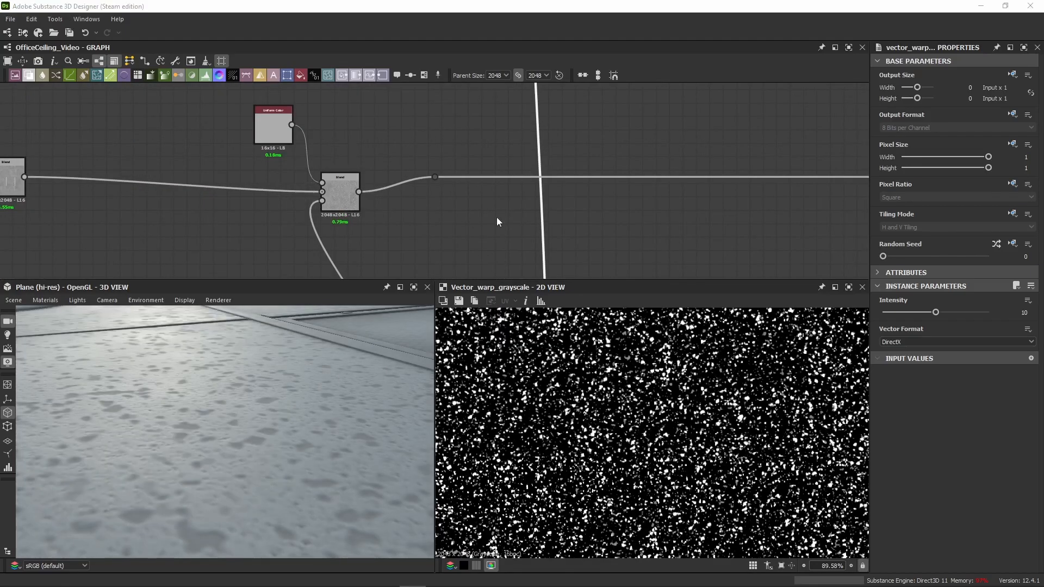
drag(357, 120, 334, 178)
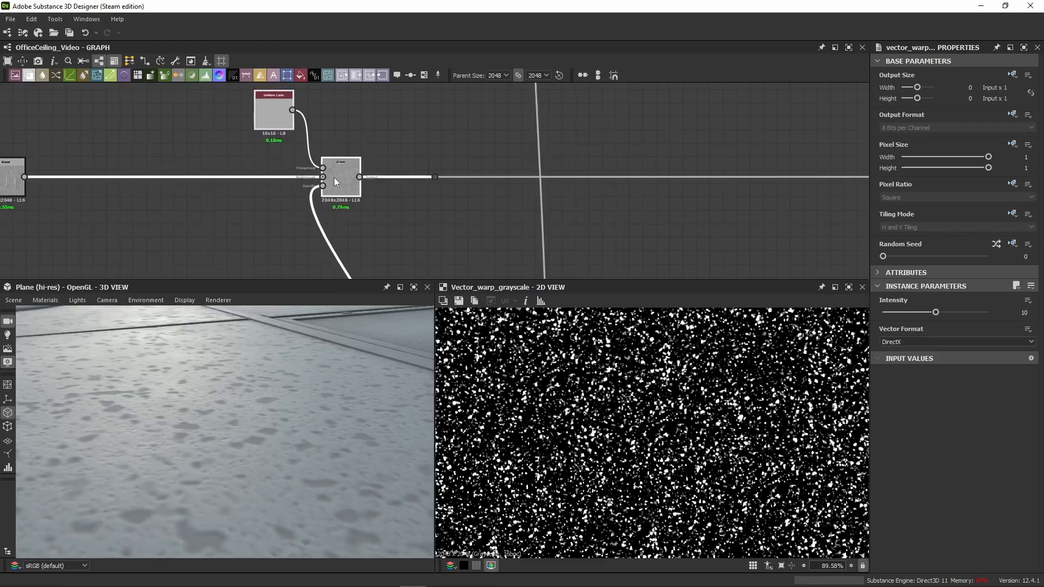
double_click(333, 177)
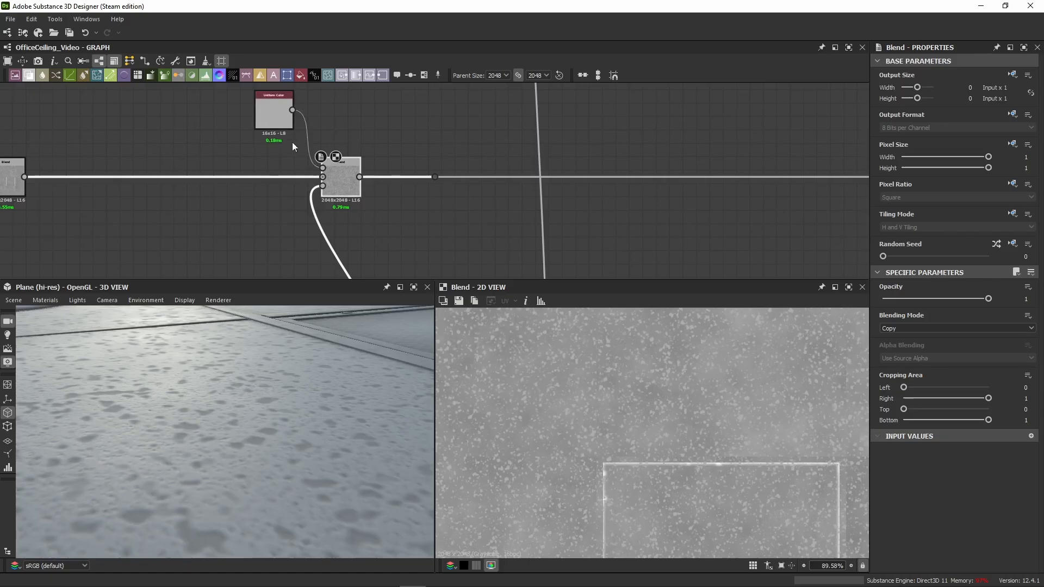
scroll(600, 427, up, 4)
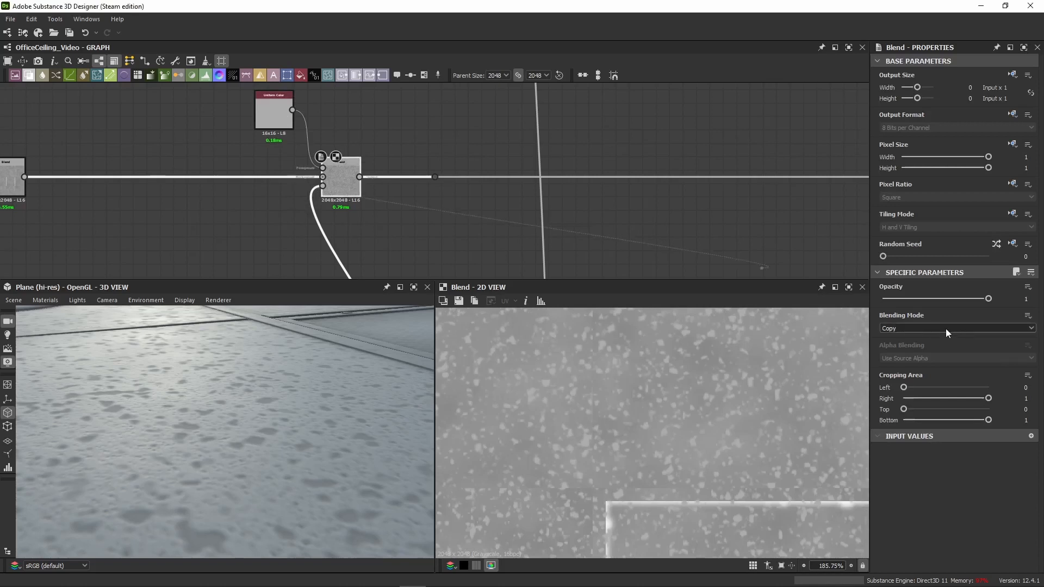
Step: Compare the gray Uniform Color, the speckle opacity mask and the resulting Blend up close in 2D
middle_drag(335, 197, 504, 245)
click(433, 164)
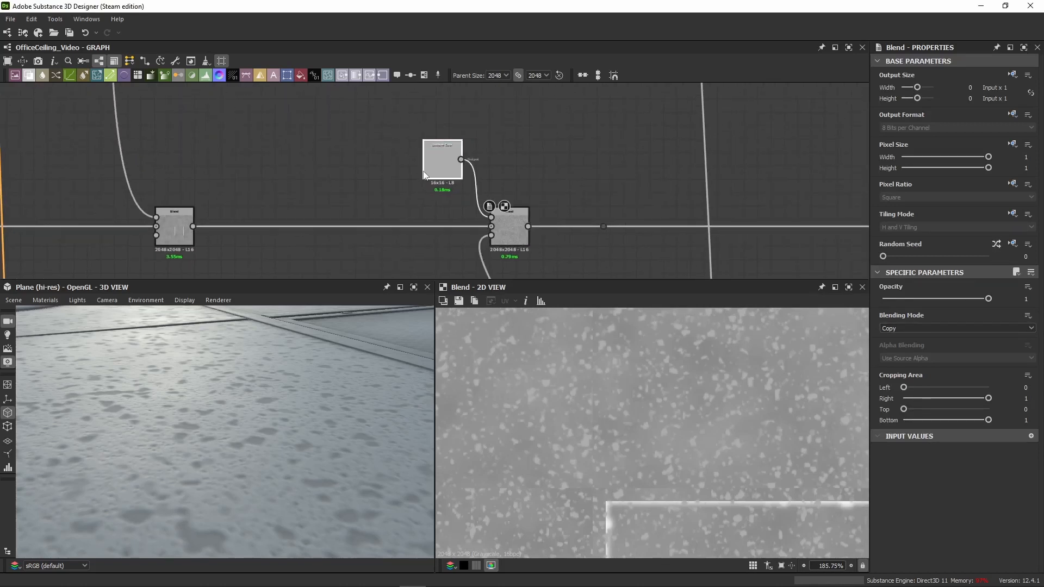
click(491, 236)
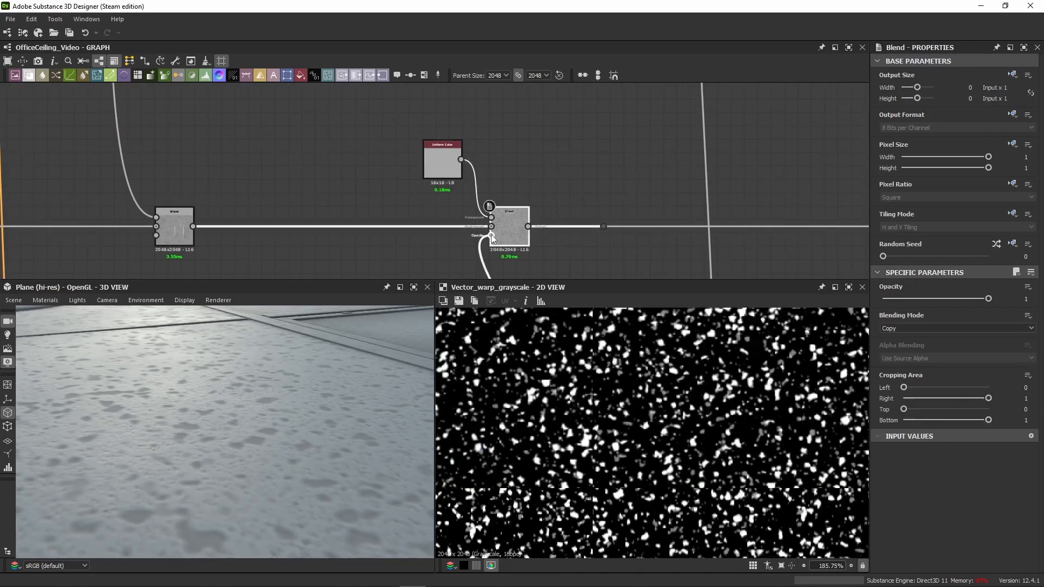
click(441, 164)
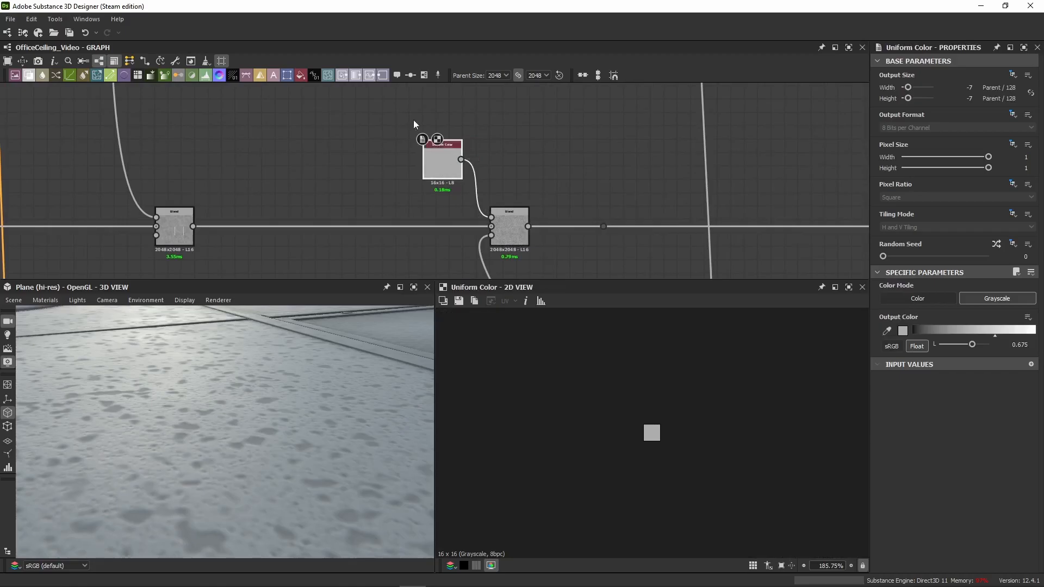
click(510, 227)
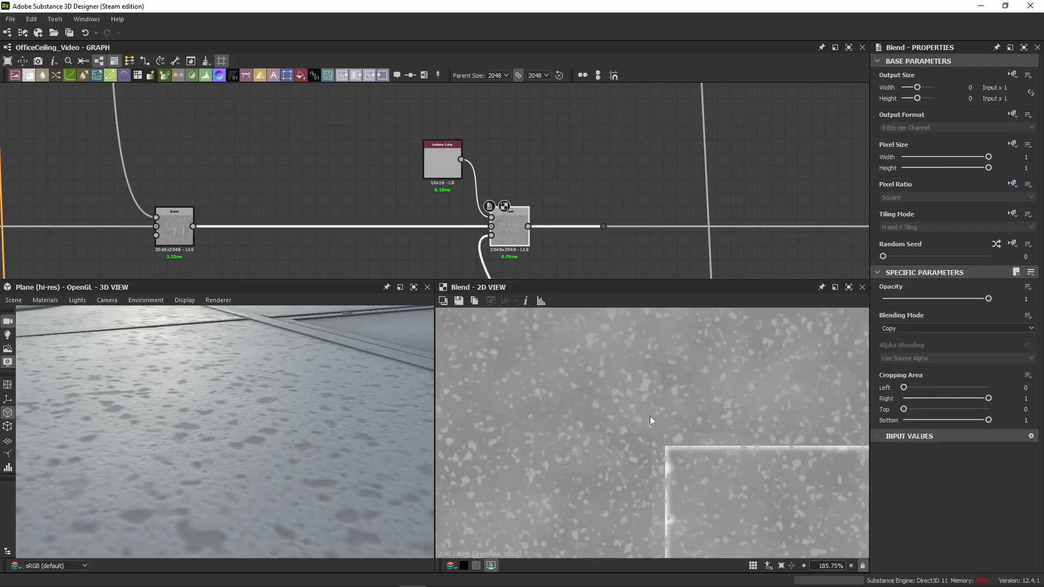
scroll(650, 416, up, 5)
middle_drag(617, 343, 623, 407)
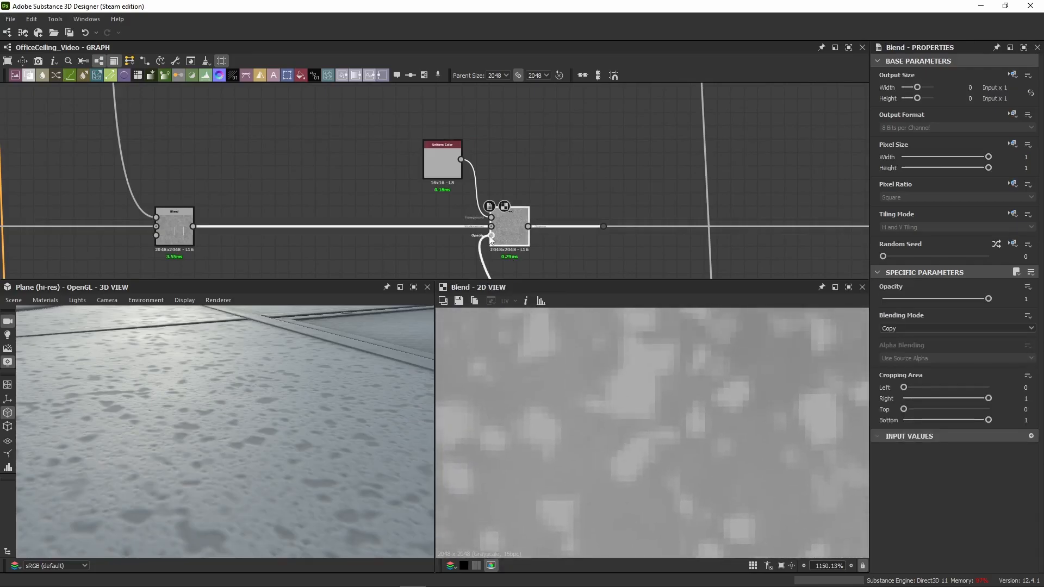
double_click(490, 237)
double_click(504, 229)
click(443, 165)
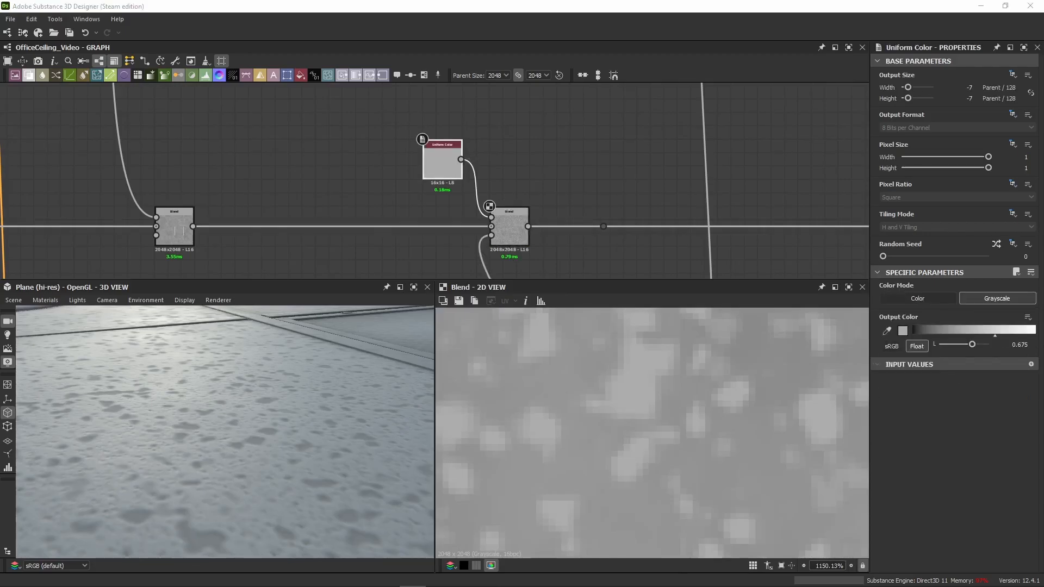
Step: Review the speckle Blend's properties and the output color of the Uniform Color feeding it
scroll(378, 148, down, 8)
middle_drag(361, 136, 345, 149)
scroll(401, 167, up, 5)
drag(407, 125, 467, 180)
double_click(468, 186)
scroll(453, 161, up, 5)
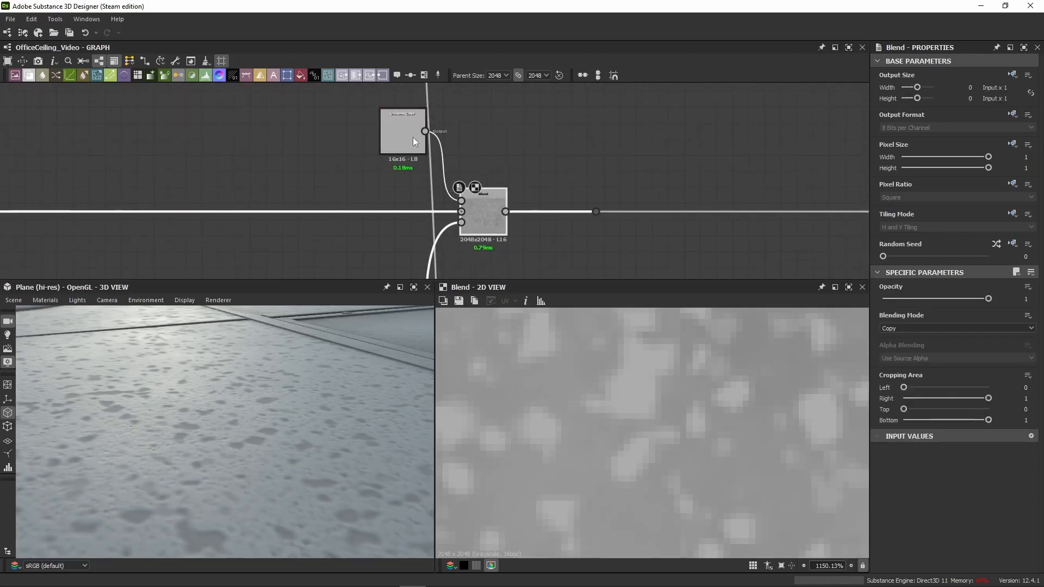
click(412, 137)
Step: Paste a grayscale Uniform Color of 0.75 with a Copy-mode Blend beyond the speckle Blend and preview the color in 2D
scroll(549, 138, down, 8)
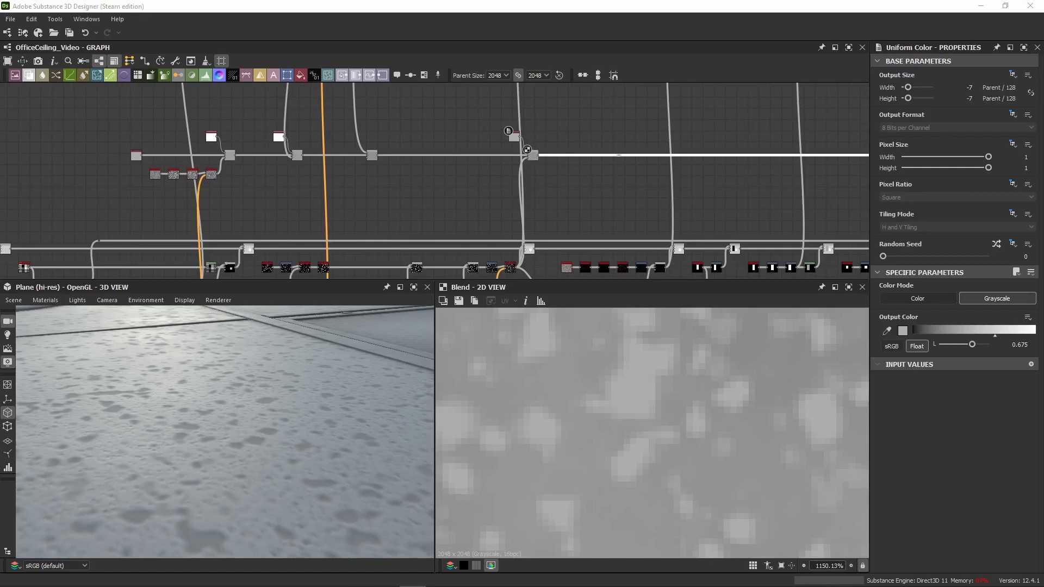
scroll(417, 139, down, 5)
middle_drag(449, 116, 366, 197)
scroll(370, 194, up, 4)
scroll(418, 163, up, 2)
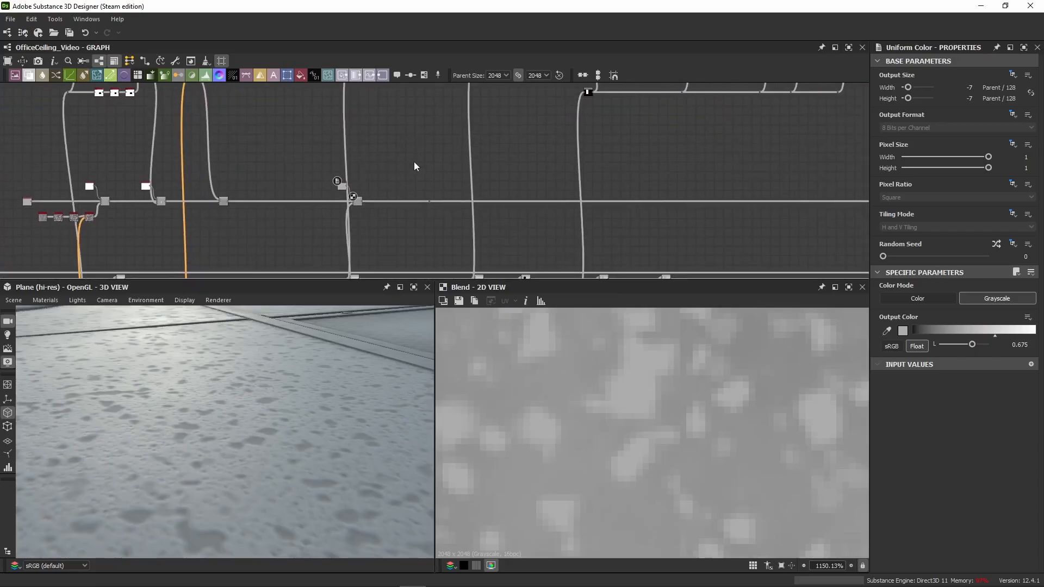
double_click(420, 171)
scroll(430, 163, up, 3)
scroll(430, 163, up, 2)
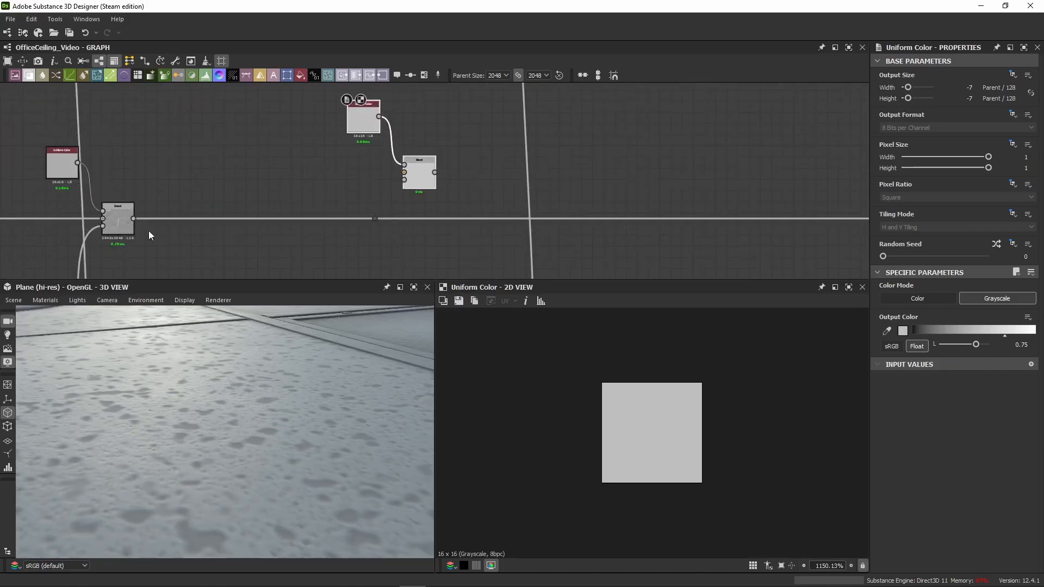
Step: Insert the pasted Blend into the roughness chain after the speckle Blend and align it in line with its Uniform Color
drag(133, 218, 404, 173)
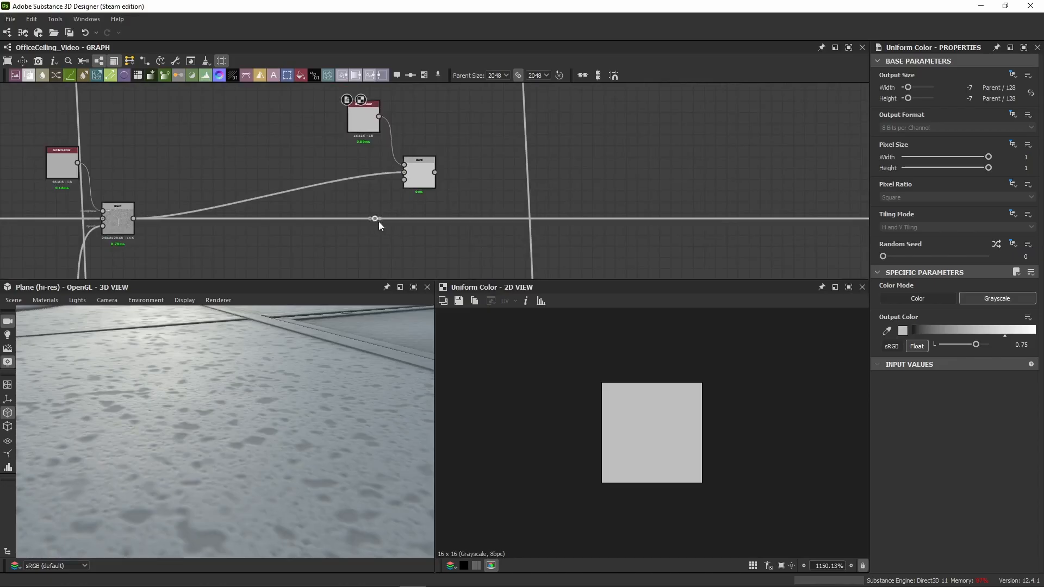
drag(376, 220, 594, 222)
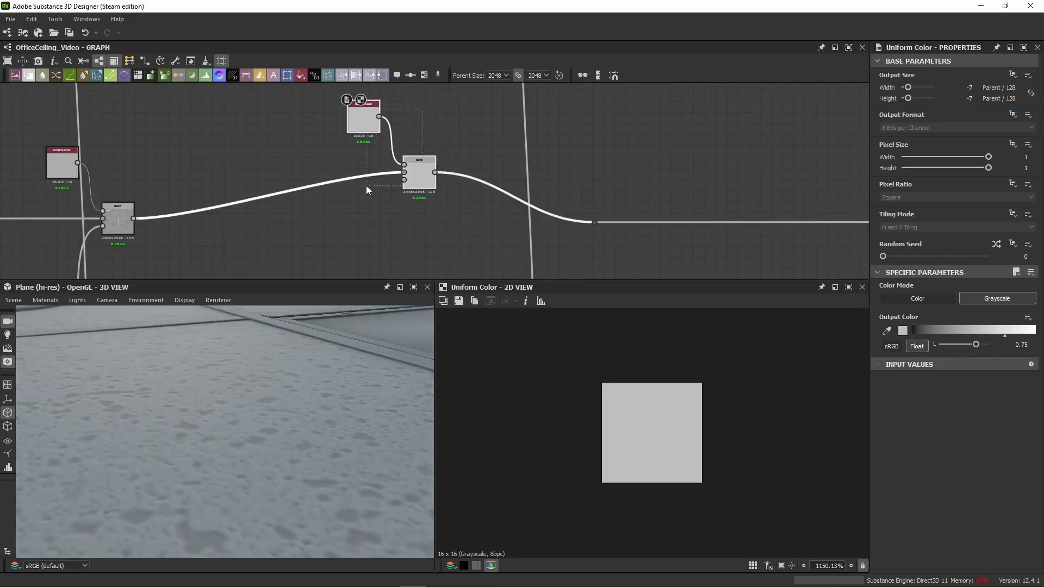
drag(426, 175, 505, 221)
click(501, 220)
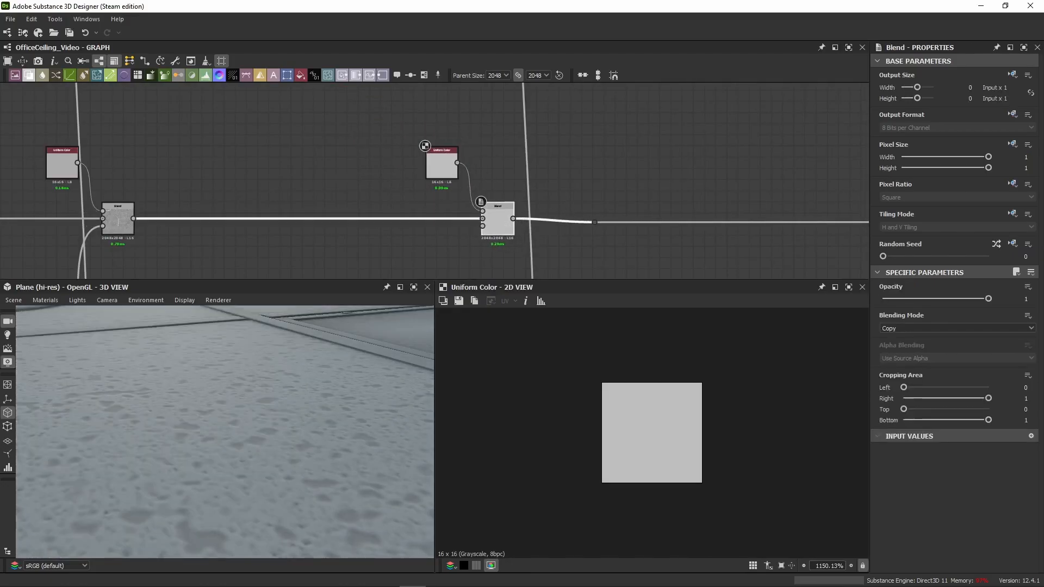
Step: Preview the Subtract Blend ending the white noise chain and connect its output to the newest roughness Blend's opacity
scroll(368, 266, down, 3)
middle_drag(369, 266, 366, 169)
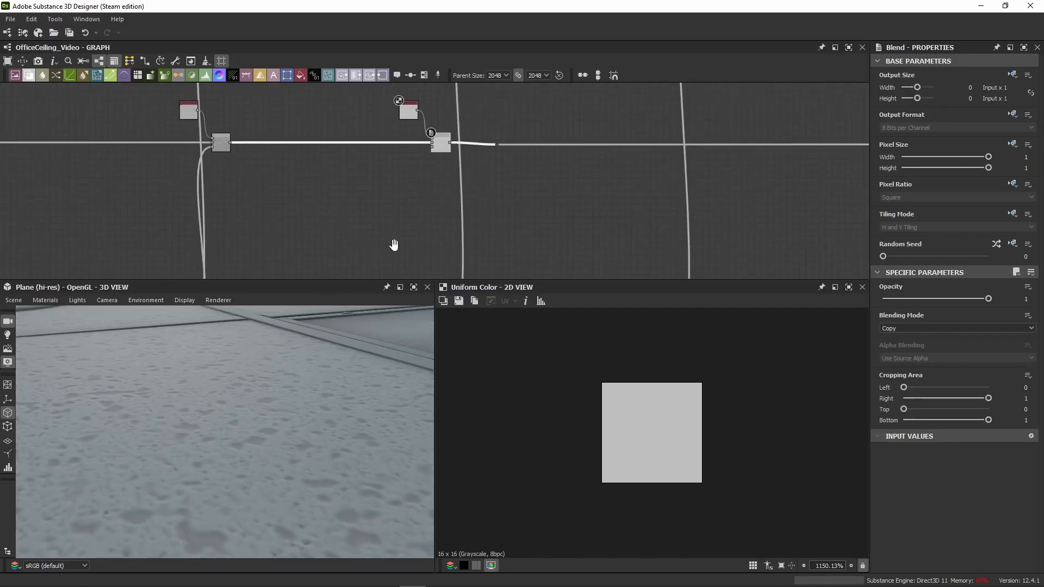
middle_drag(394, 245, 390, 119)
scroll(413, 194, up, 4)
double_click(443, 207)
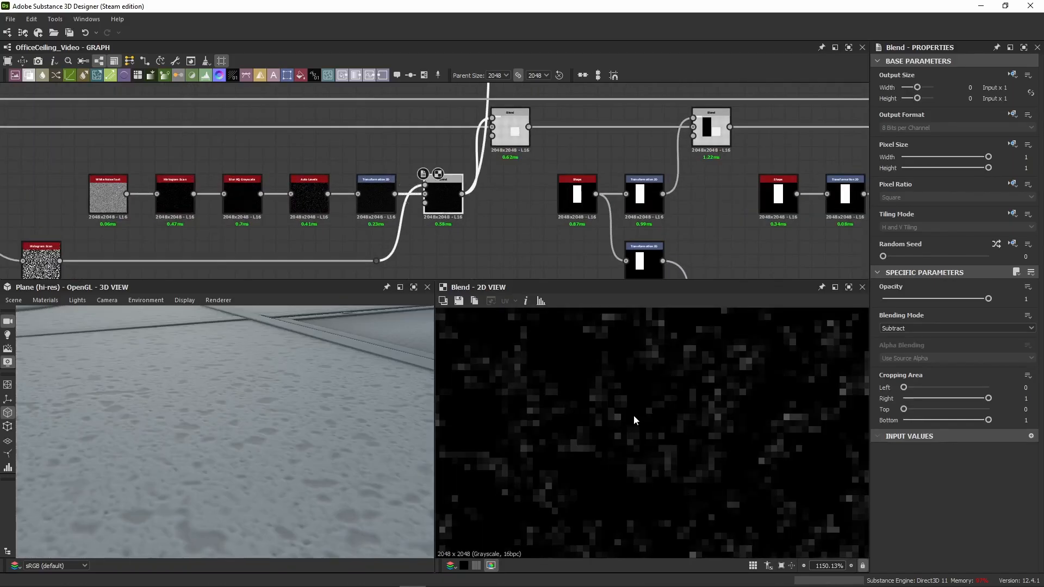
click(462, 194)
scroll(471, 135, down, 4)
middle_drag(472, 113, 456, 198)
click(446, 164)
Step: Examine the noise-masked Blend in 2D and the properties of its Uniform Color
scroll(447, 164, up, 2)
double_click(449, 155)
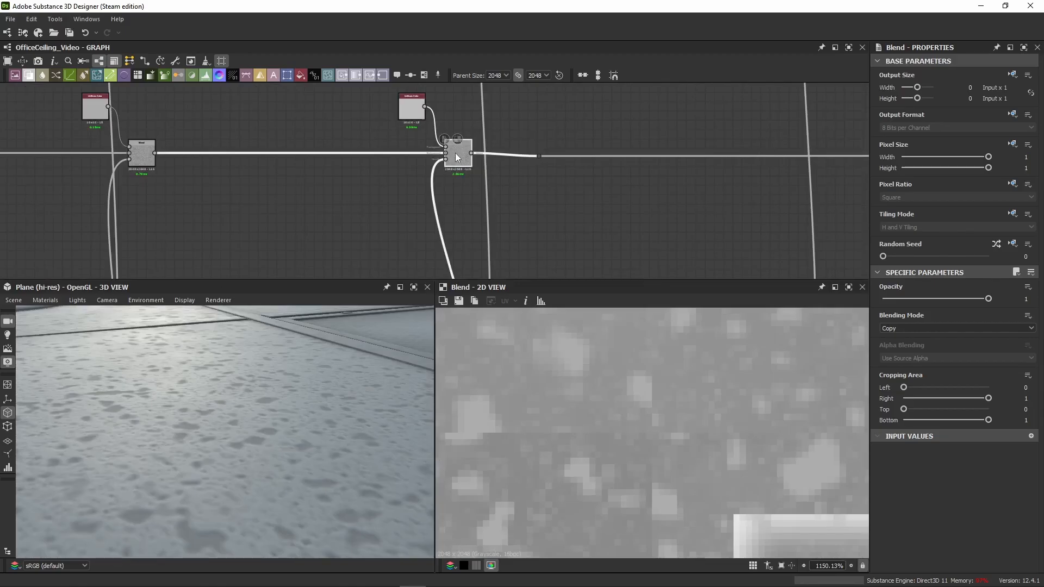
click(412, 107)
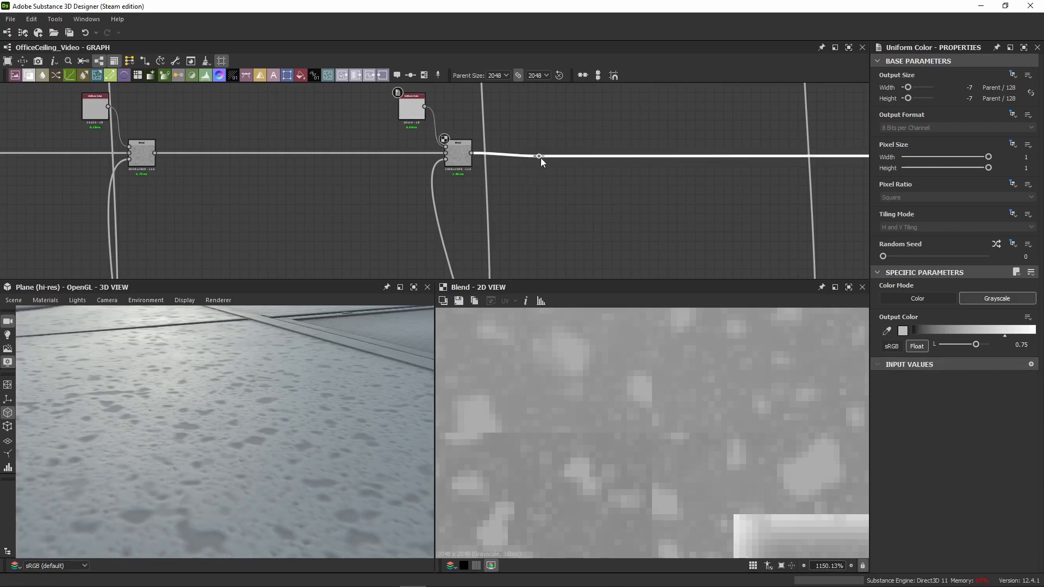
Step: Shift the noise-masked Blend and its Uniform Color along the roughness chain, level the Blend, and move the dot node farther along
drag(465, 158, 522, 161)
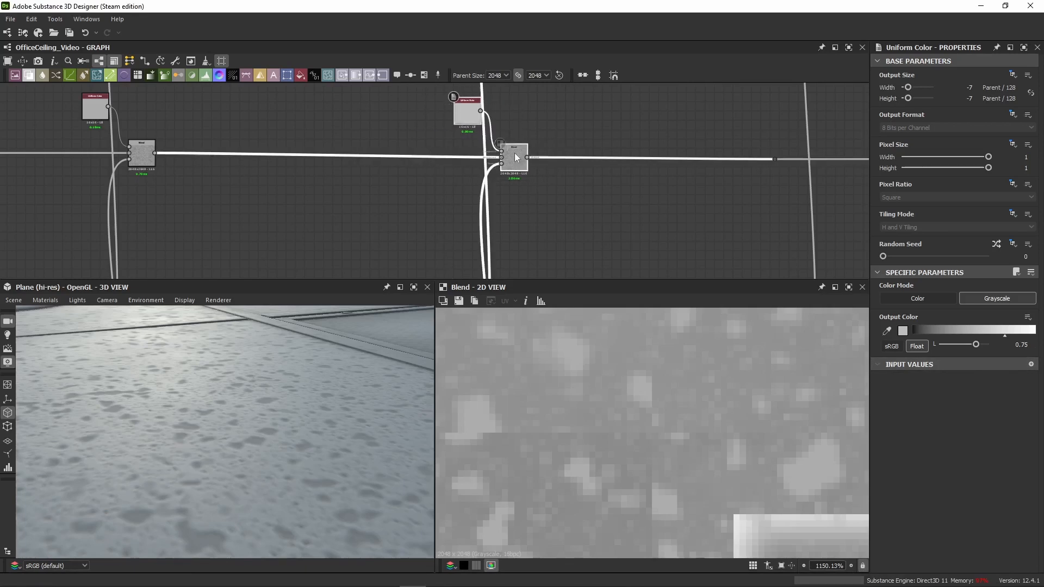
key(space)
click(569, 102)
drag(519, 157, 519, 153)
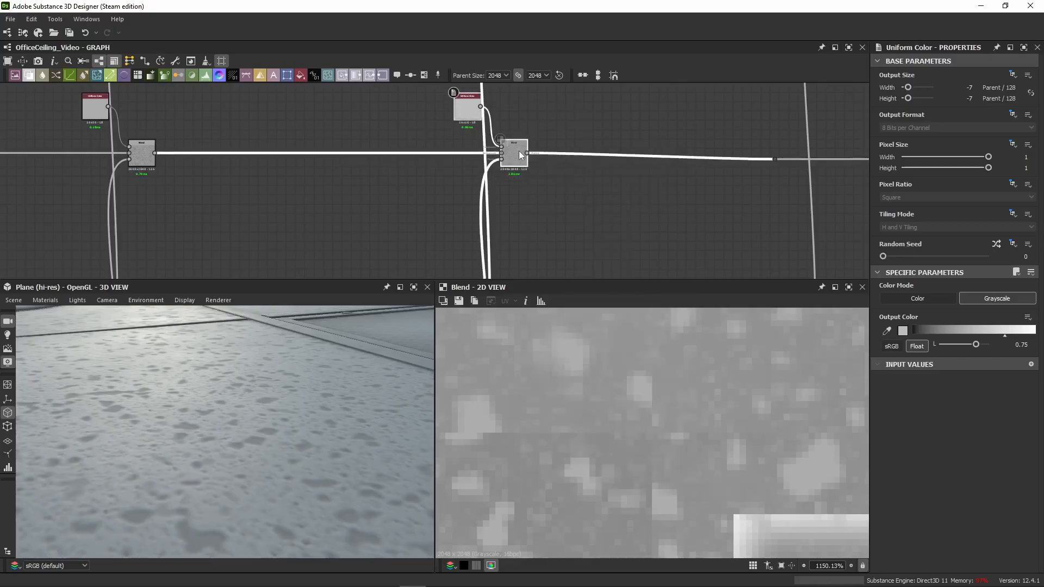
middle_drag(680, 115, 455, 163)
scroll(455, 162, down, 2)
drag(520, 195, 717, 190)
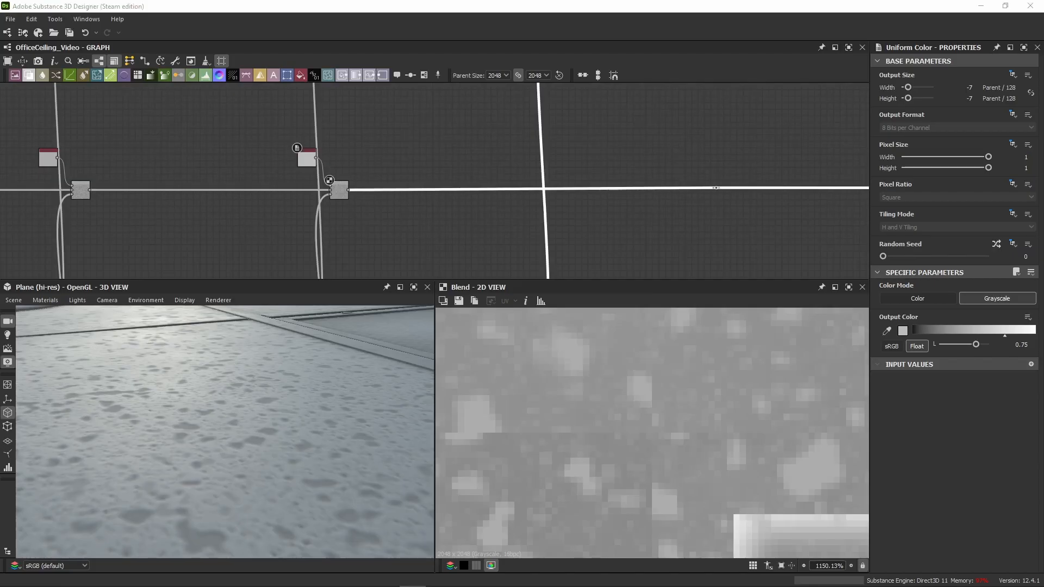
Step: Paste a dark grayscale Uniform Color of 0.225 with a Blend above the roughness chain, just before the dot node
scroll(527, 238, down, 6)
middle_drag(504, 217, 415, 173)
scroll(418, 170, up, 3)
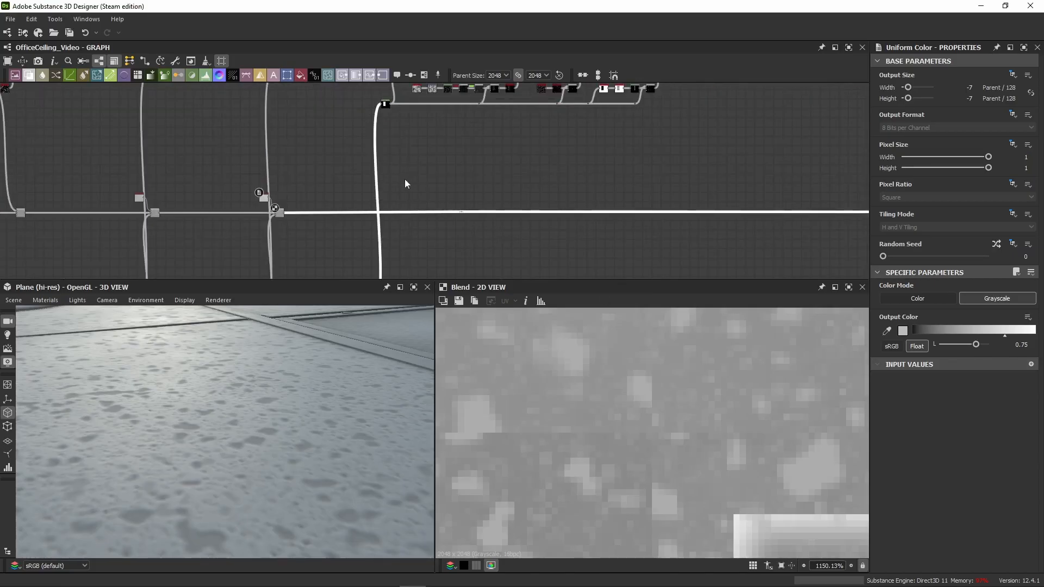
scroll(391, 163, up, 2)
click(380, 108)
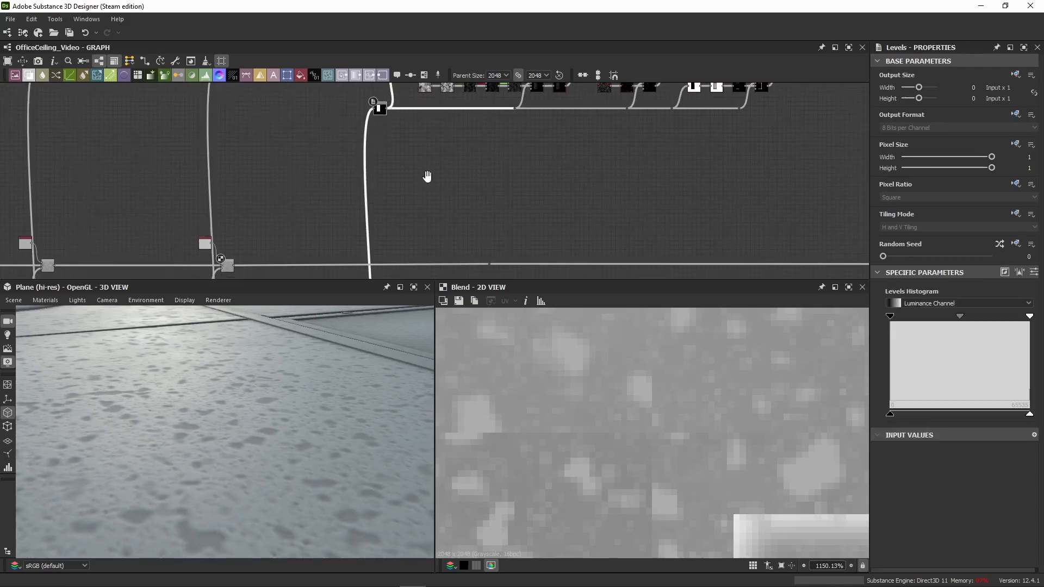
middle_drag(427, 176, 421, 125)
scroll(449, 199, up, 4)
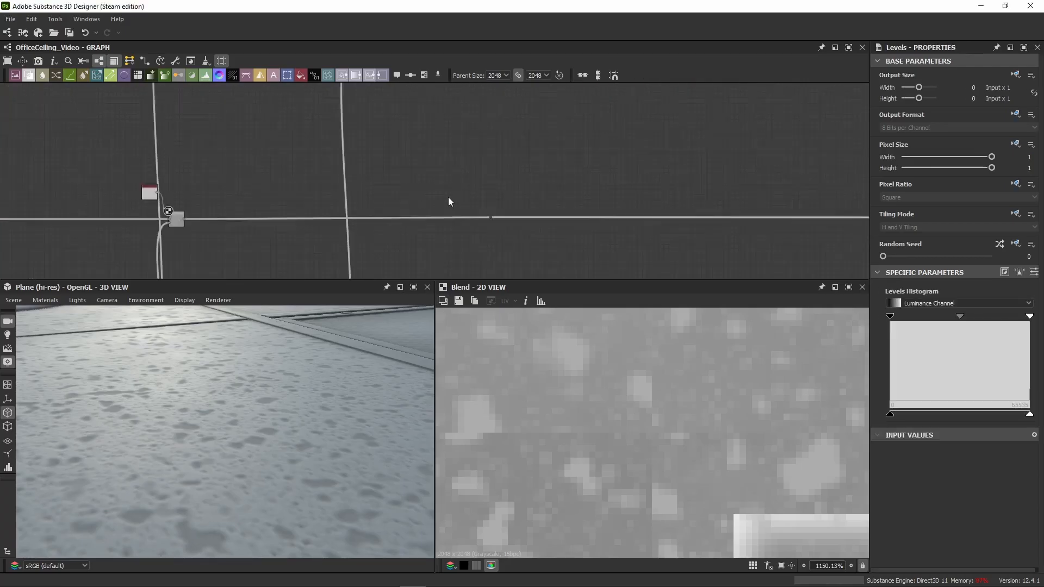
key(ctrl+v)
middle_drag(299, 202, 423, 205)
Step: Connect the black-and-white rectangular panel mask to the opacity of the Blend carrying the dark 0.225 Uniform Color
scroll(422, 206, down, 2)
scroll(256, 348, down, 5)
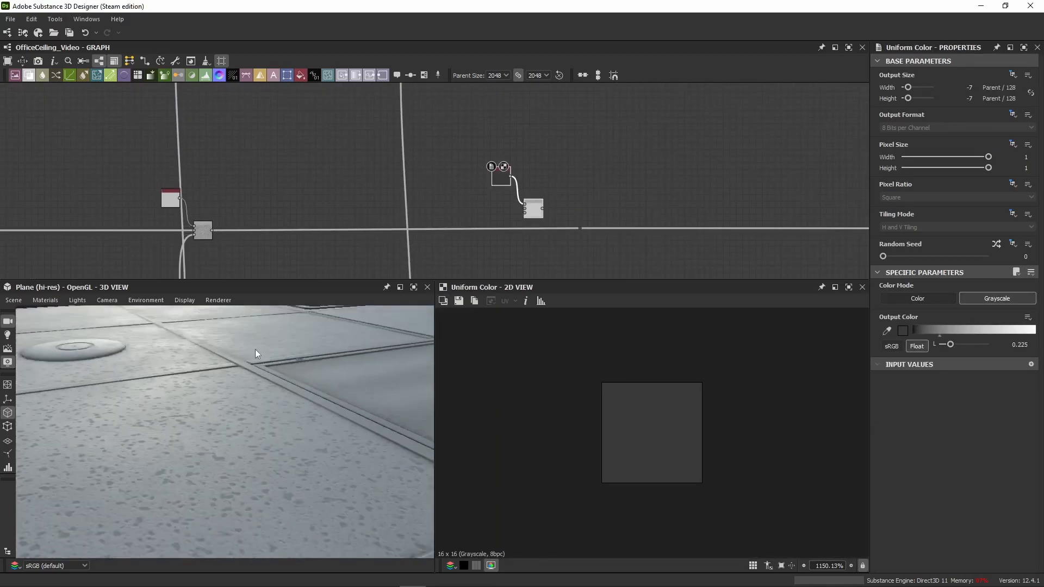
drag(256, 403, 208, 435)
scroll(482, 133, down, 1)
middle_drag(483, 133, 308, 160)
scroll(454, 143, down, 1)
scroll(312, 134, down, 2)
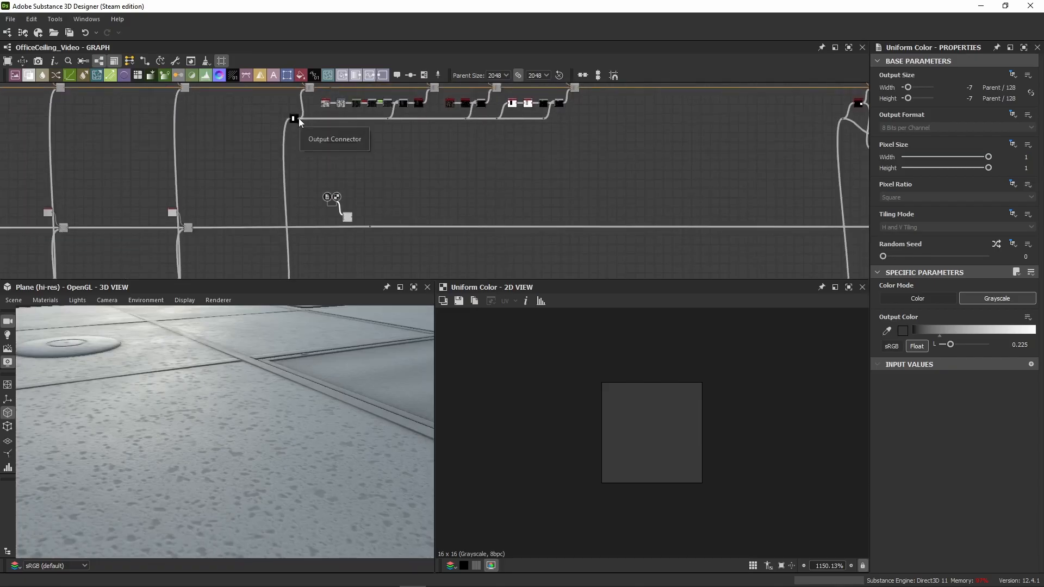
drag(299, 118, 343, 221)
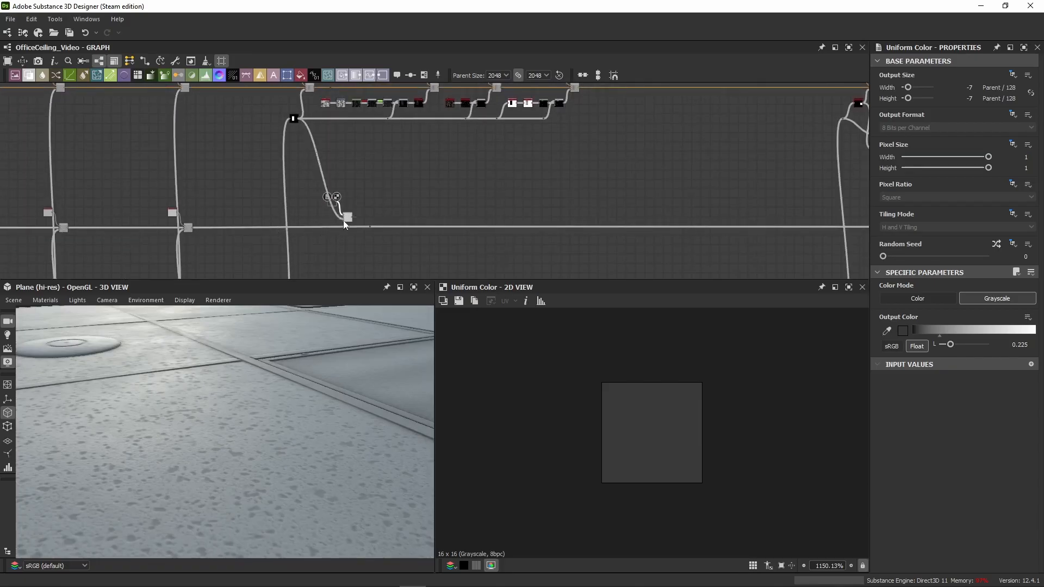
Step: Insert the panel-masked Blend into the roughness chain between the noise-masked Blend and the dot node
scroll(343, 221, up, 9)
middle_drag(147, 240, 308, 221)
scroll(308, 221, down, 3)
scroll(225, 217, down, 3)
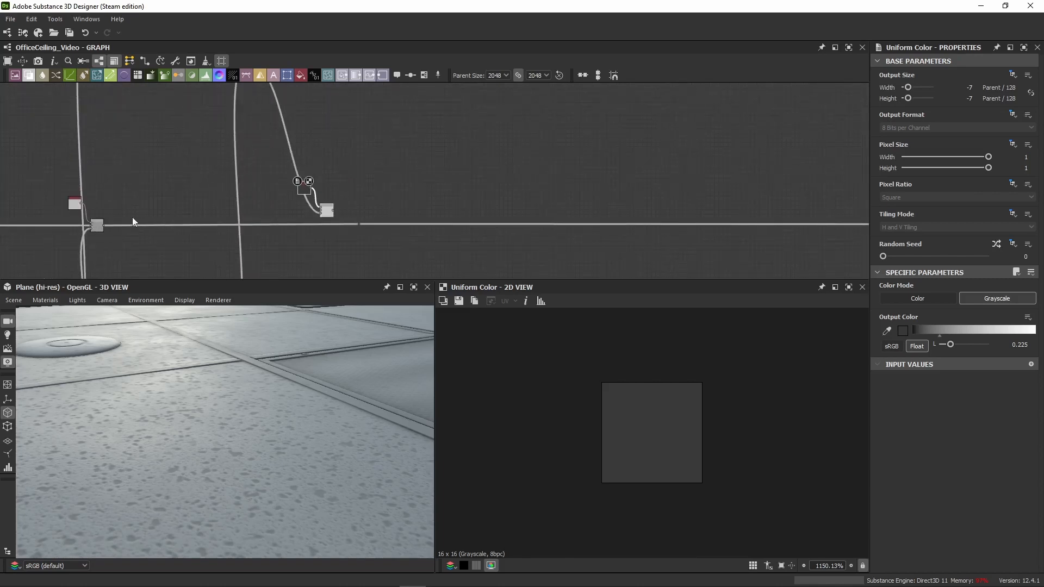
drag(103, 227, 358, 224)
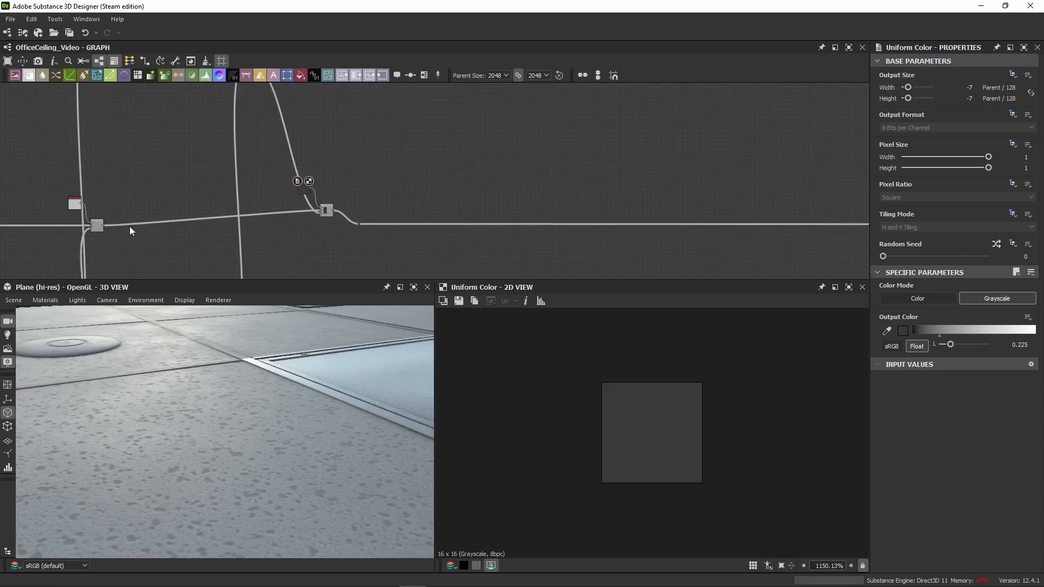
Step: Check the noise-masked Blend's Uniform Color, and level the panel-masked Blend and its dark Uniform Color with the roughness chain
click(99, 232)
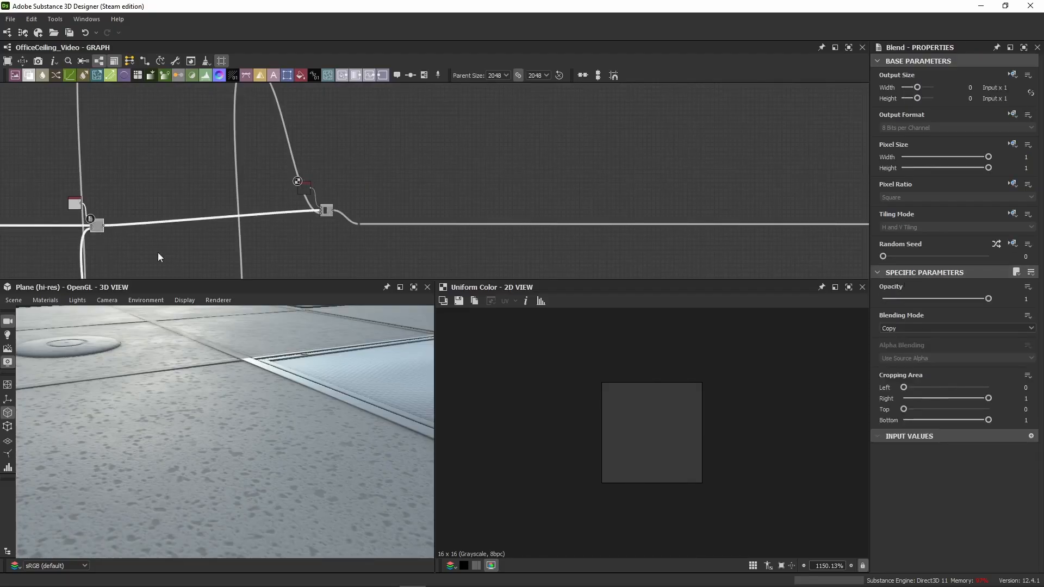
click(71, 209)
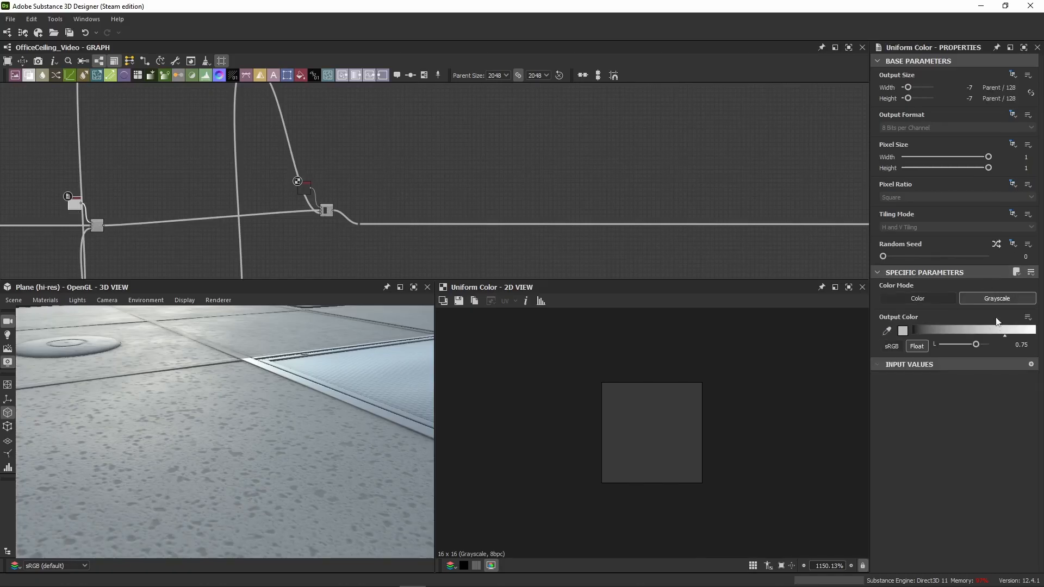
scroll(278, 207, up, 4)
middle_drag(474, 208, 679, 191)
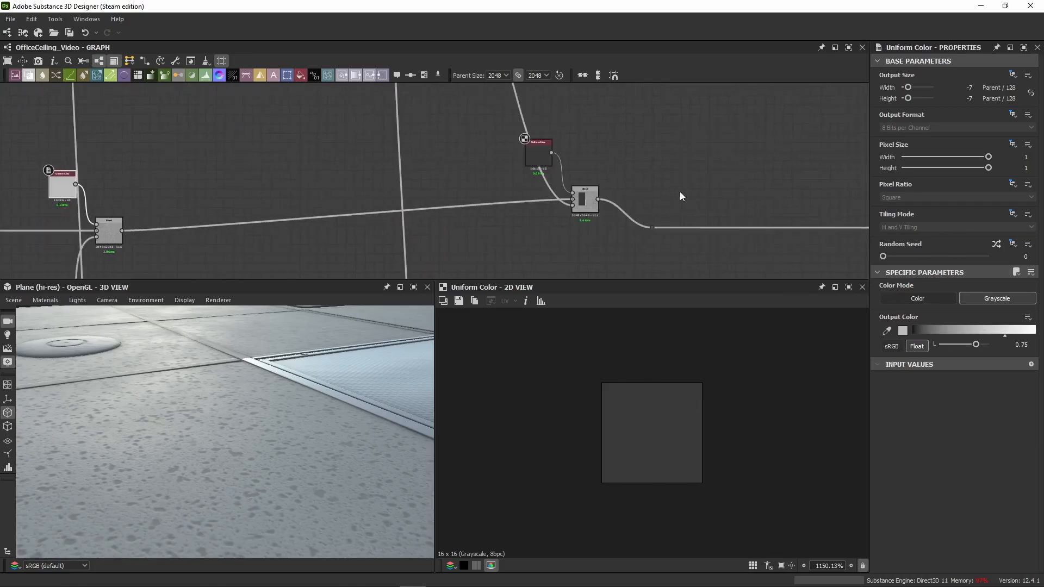
scroll(624, 169, down, 3)
drag(392, 140, 182, 241)
drag(565, 128, 585, 211)
Step: Inspect the panel-masked Blend's properties and the grayscale value of its dark Uniform Color
scroll(605, 175, up, 3)
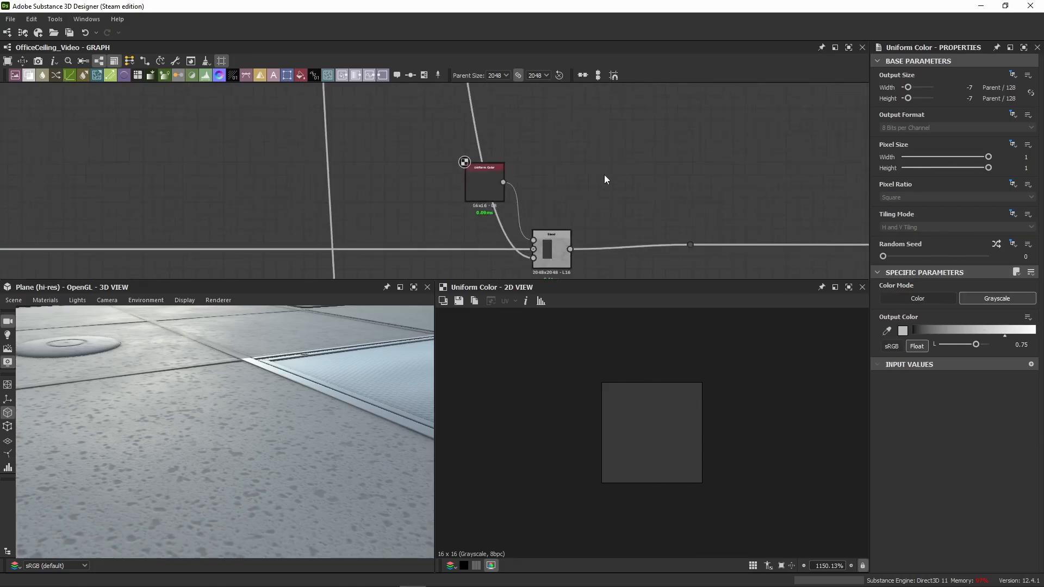
click(551, 248)
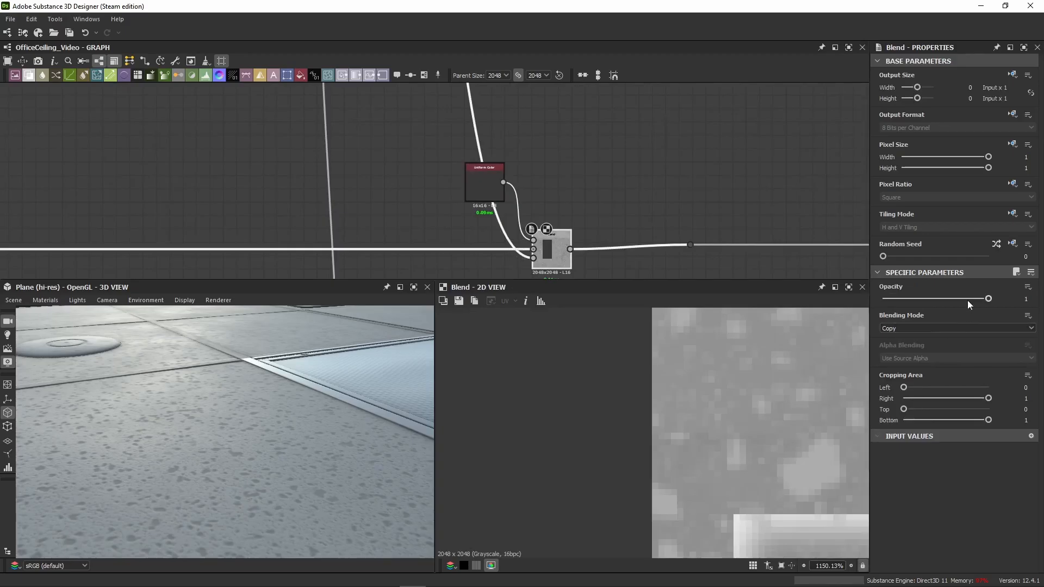
click(485, 187)
scroll(644, 446, up, 4)
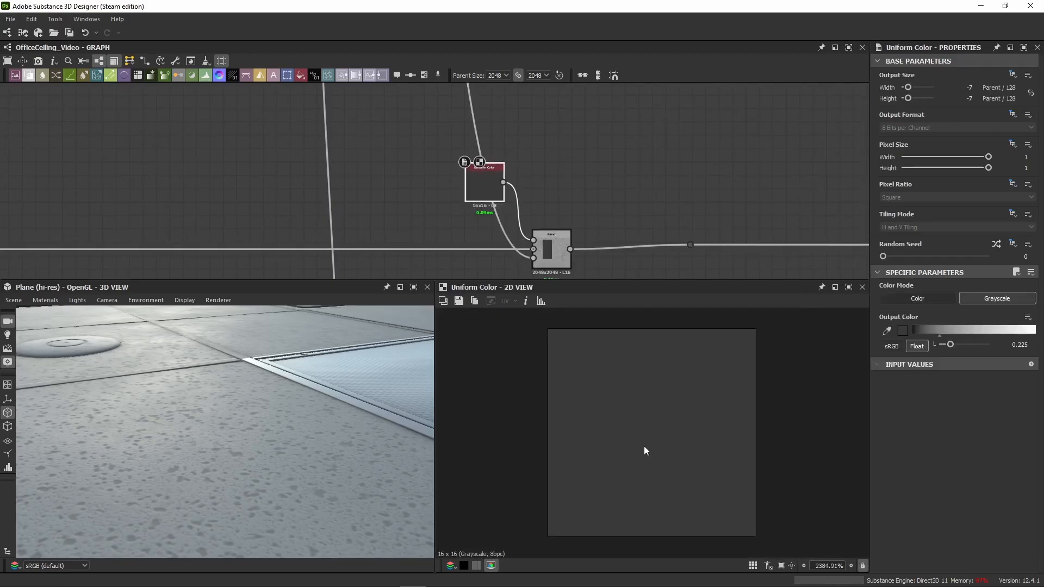
scroll(763, 430, down, 3)
double_click(1020, 345)
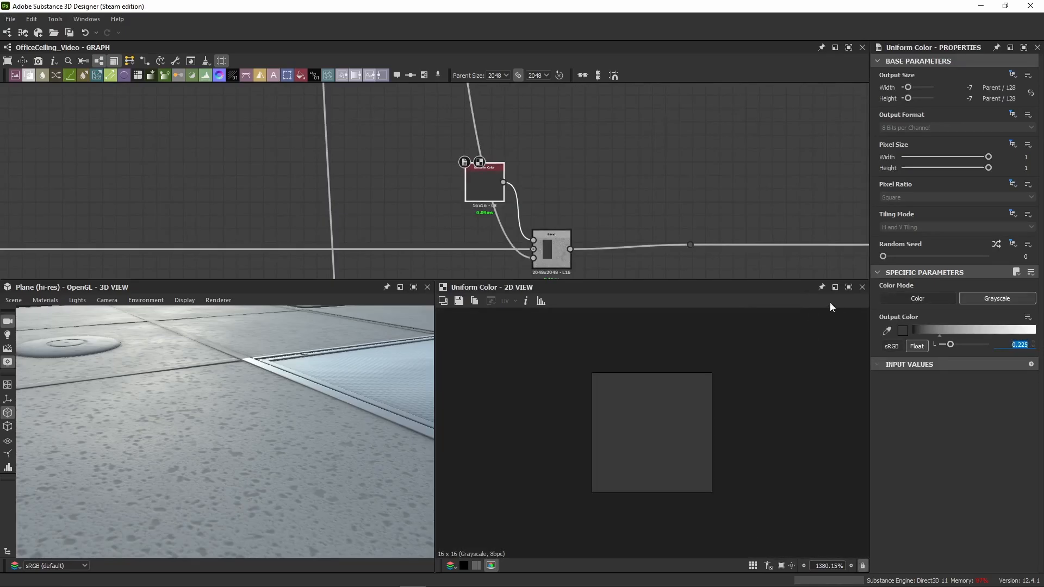
click(621, 220)
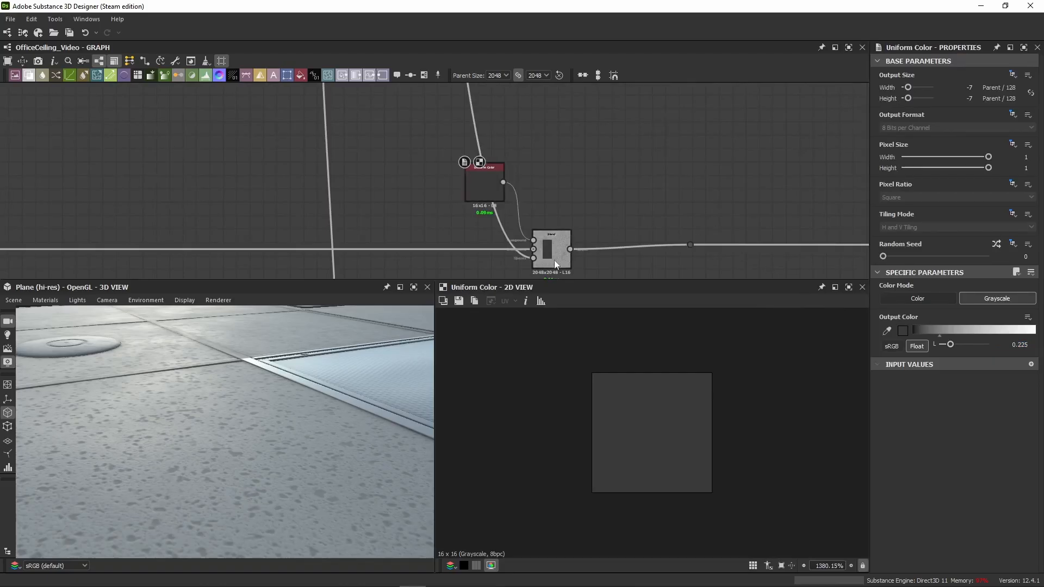
Step: Preview the panel-masked Blend in 2D and examine the textured panel up close in 3D
click(553, 256)
middle_drag(605, 223, 531, 179)
scroll(718, 360, down, 10)
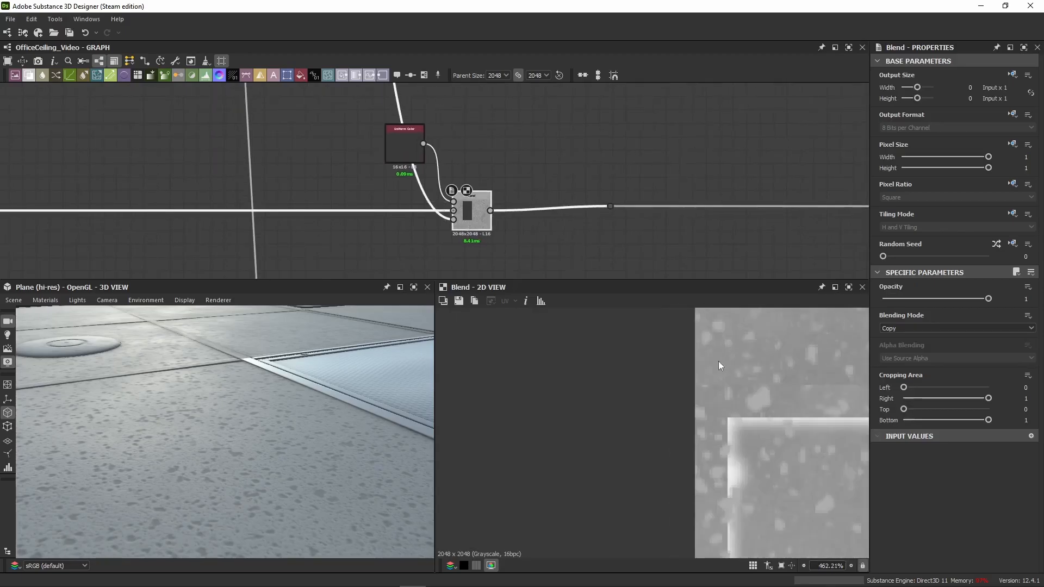
scroll(651, 416, up, 4)
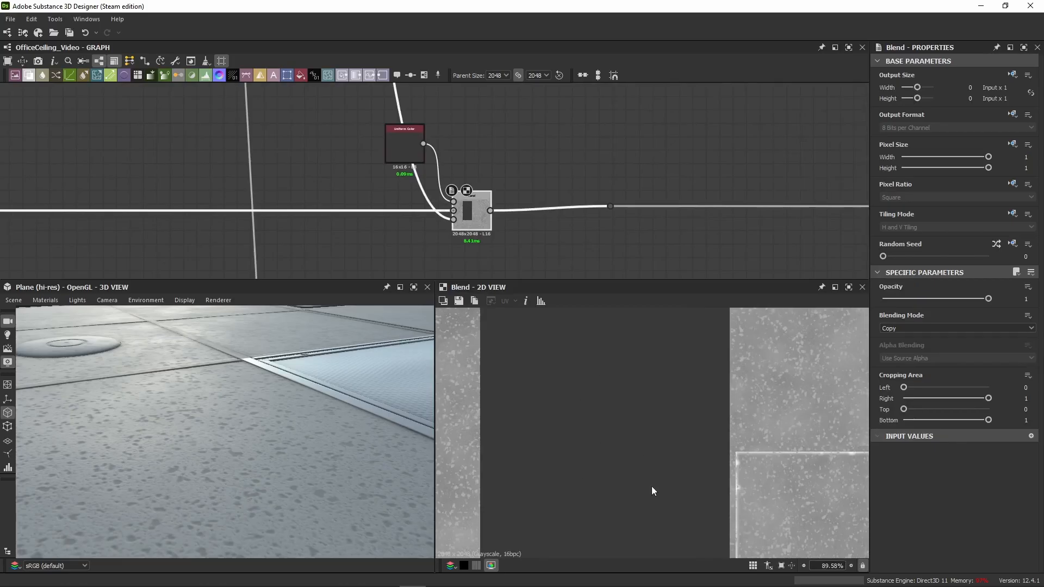
drag(387, 439, 273, 429)
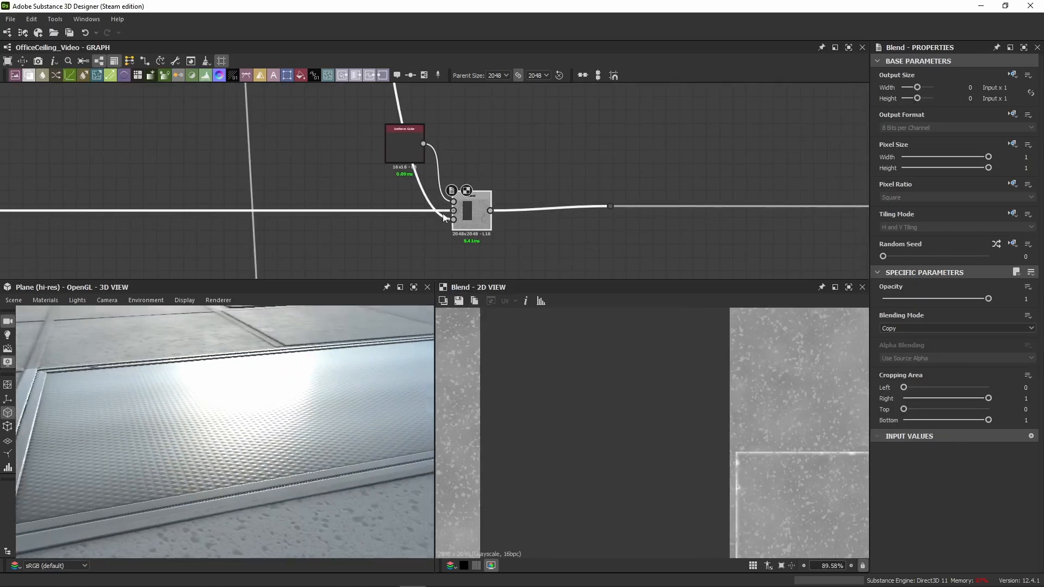
Step: Move the dot node farther along and insert a pasted white Uniform Color of 1 with its Blend before it, level with the chain
drag(628, 178, 863, 213)
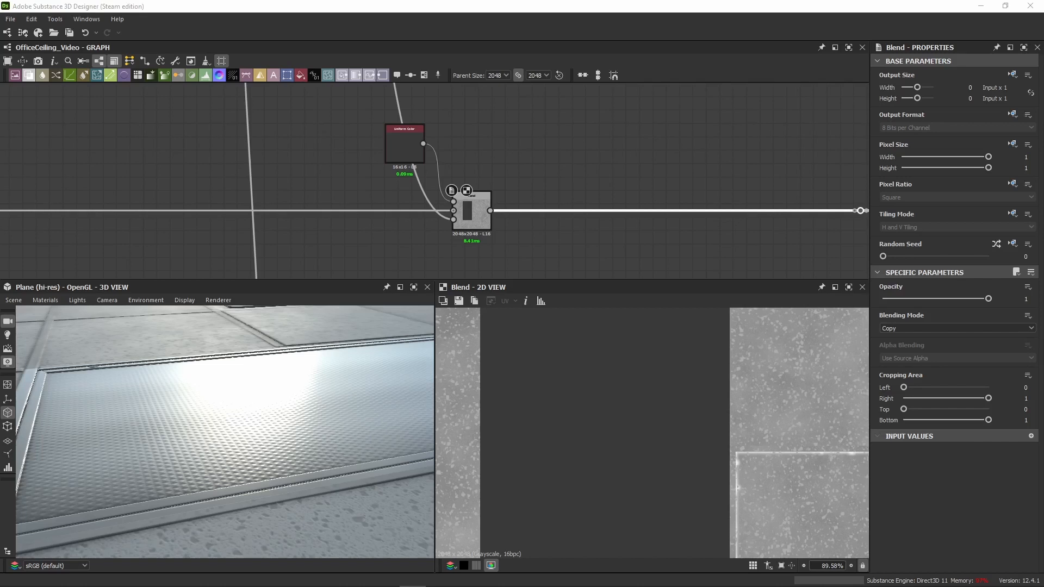
middle_drag(647, 186, 380, 180)
click(563, 155)
key(ctrl+v)
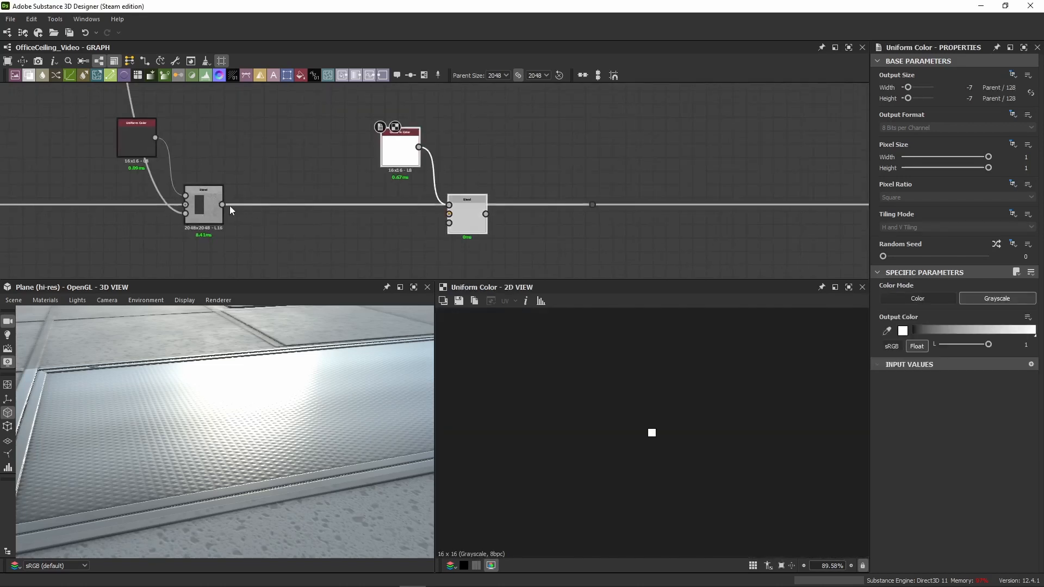
drag(222, 204, 592, 204)
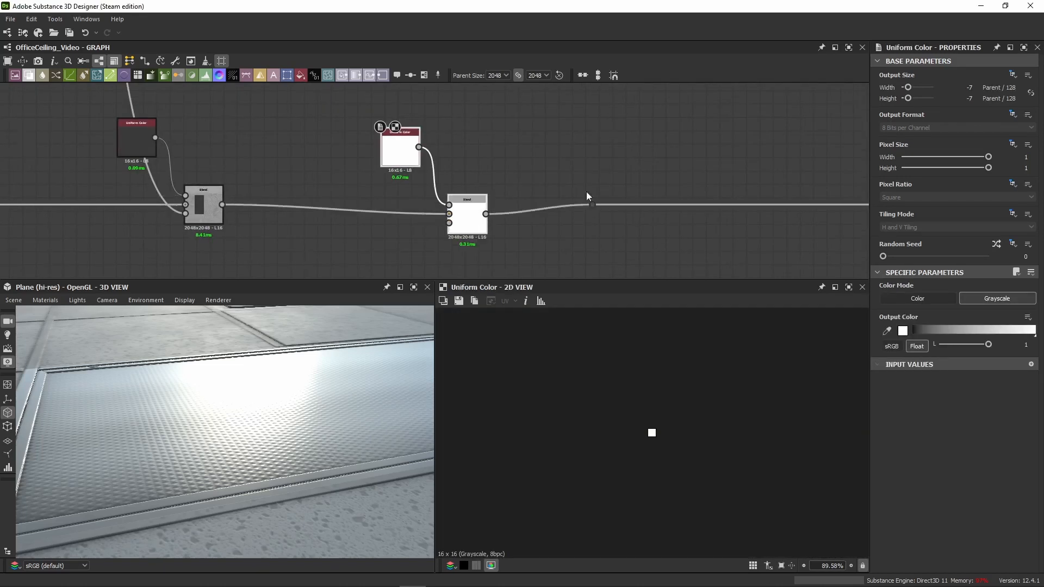
drag(464, 223, 550, 213)
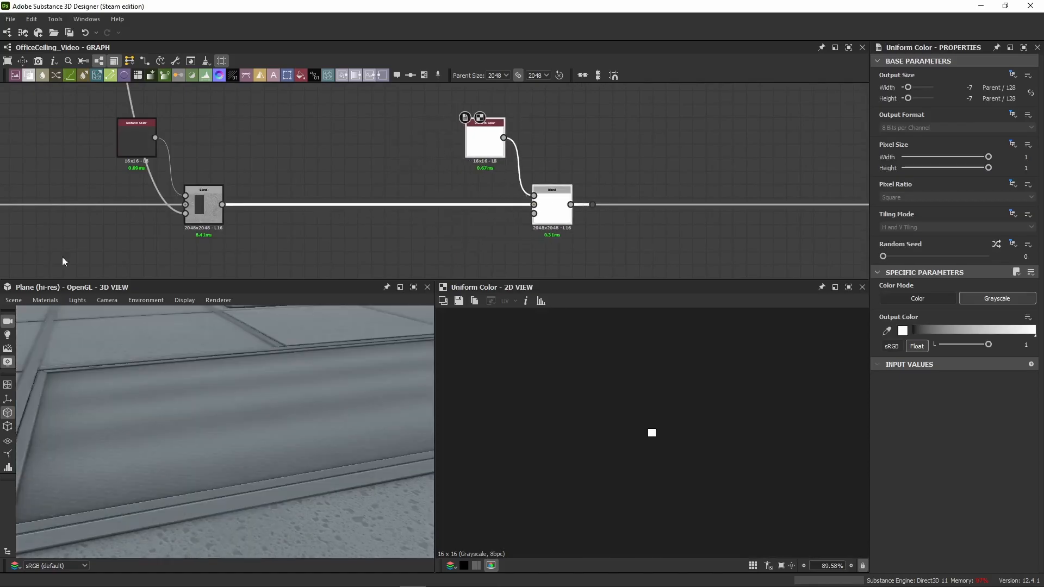
Step: Preview the Multiply Blend and the Histogram Scan ending the Clouds 3 and grunge mask chain
scroll(380, 154, down, 6)
middle_drag(509, 105, 363, 188)
scroll(386, 110, up, 8)
middle_drag(314, 226, 331, 185)
double_click(293, 143)
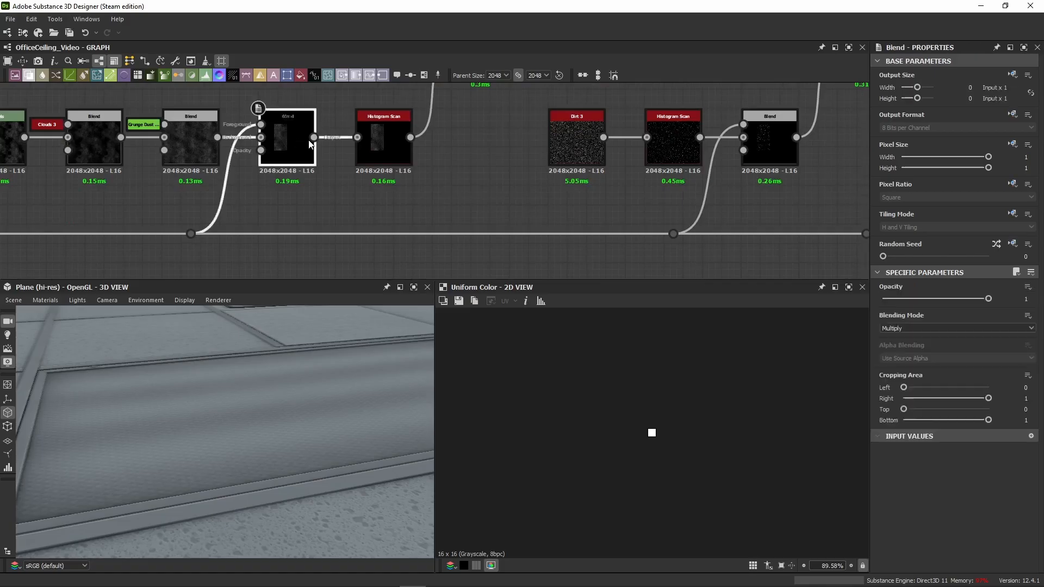
double_click(380, 163)
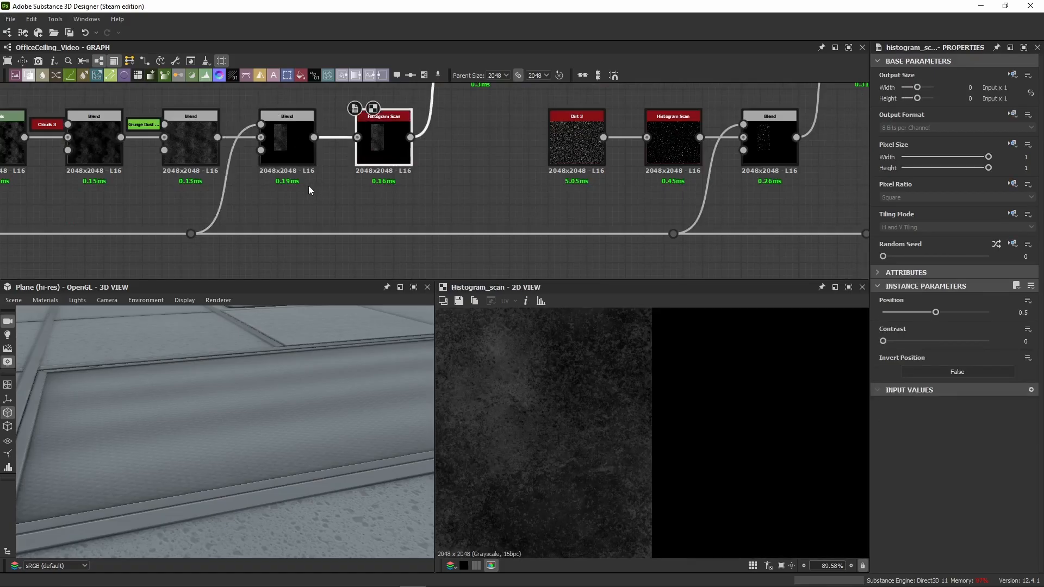
double_click(296, 144)
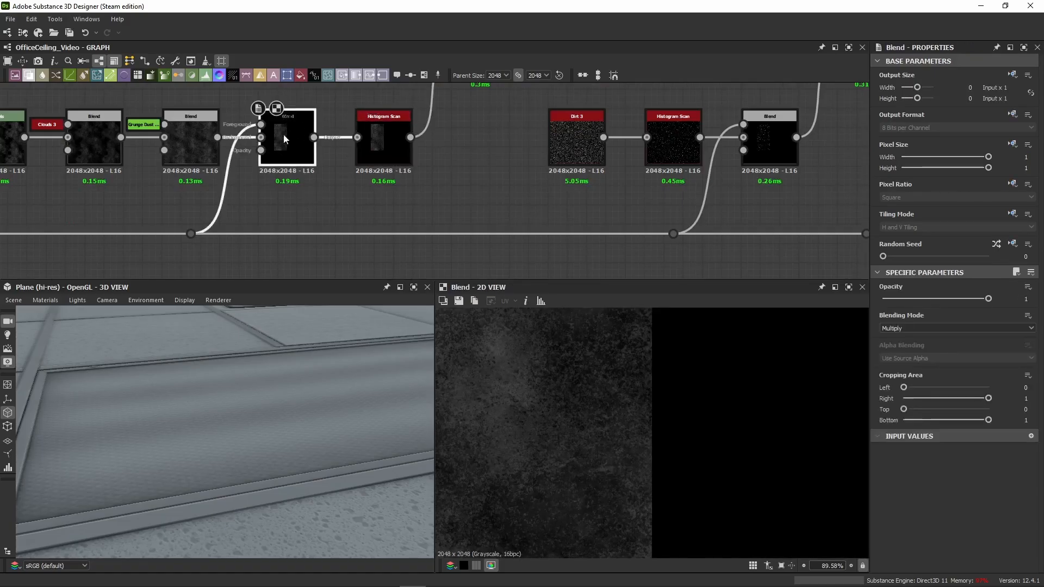
Step: Connect the grunge chain's Multiply Blend to the opacity of the Blend carrying the white Uniform Color
drag(314, 141, 339, 220)
scroll(333, 198, down, 6)
scroll(377, 163, up, 4)
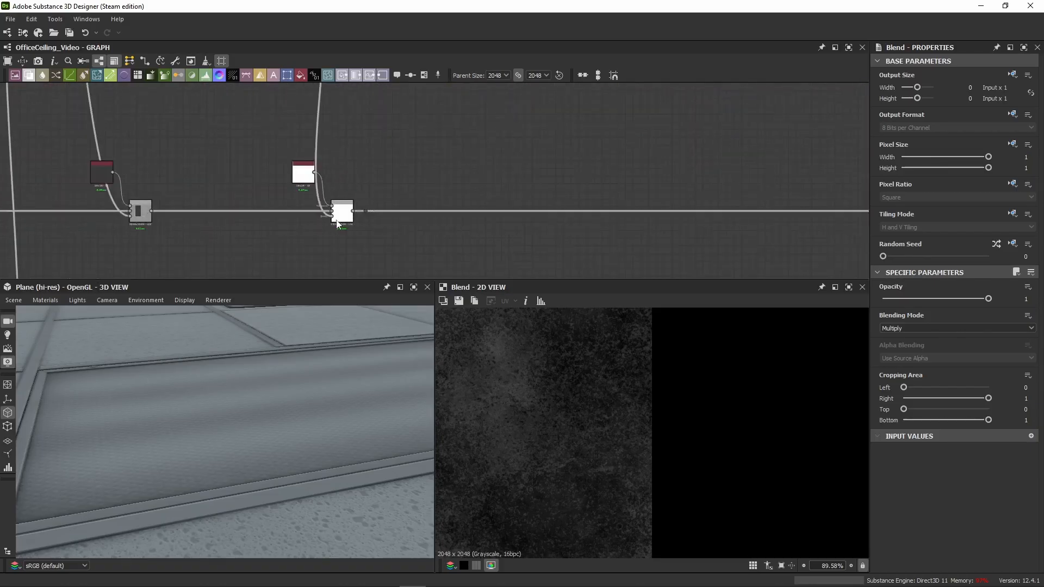
scroll(350, 207, up, 3)
Step: Preview the grunge-masked Blend in 2D and compare the panel's reflections in 3D with that Blend disabled and enabled
double_click(337, 227)
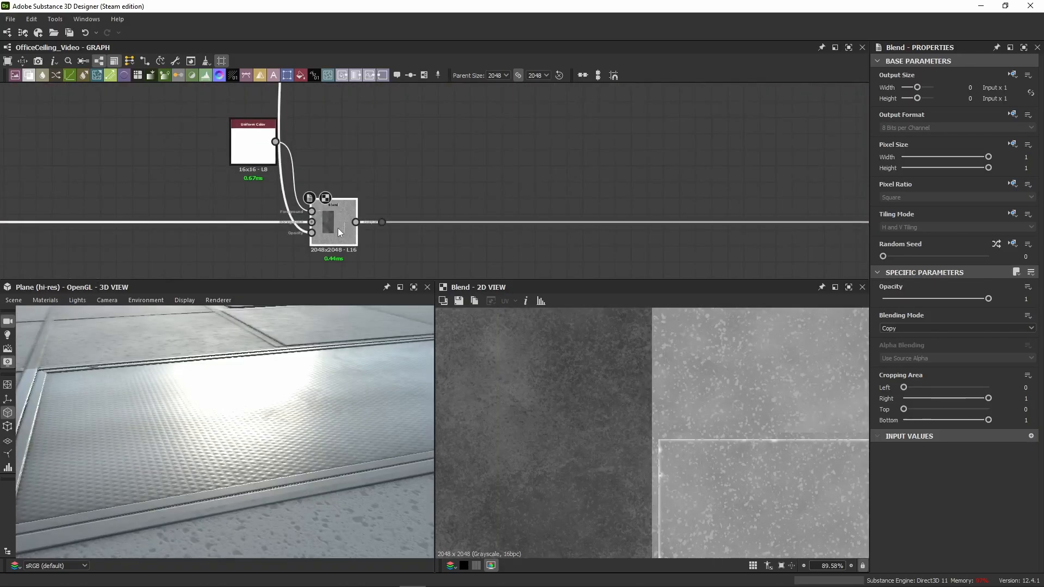
scroll(667, 422, down, 5)
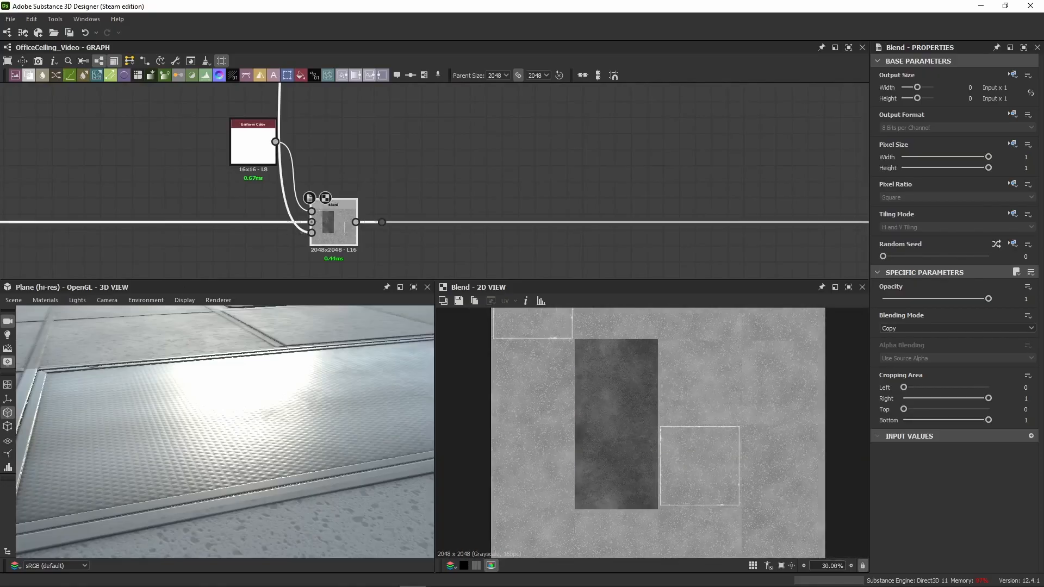
drag(253, 385, 279, 413)
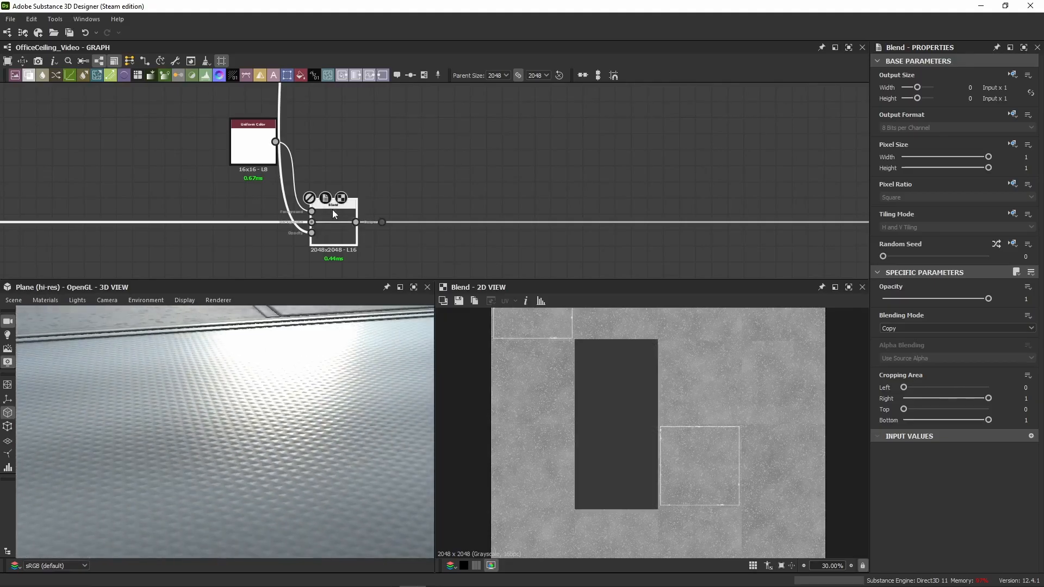
key(shift+d)
key(shift+d)
key(shift+d)
drag(294, 405, 231, 406)
Step: Move the dot node farther along and paste a Subtract Blend with 0.1 opacity, fed by the grunge-masked Blend as background
scroll(359, 187, down, 3)
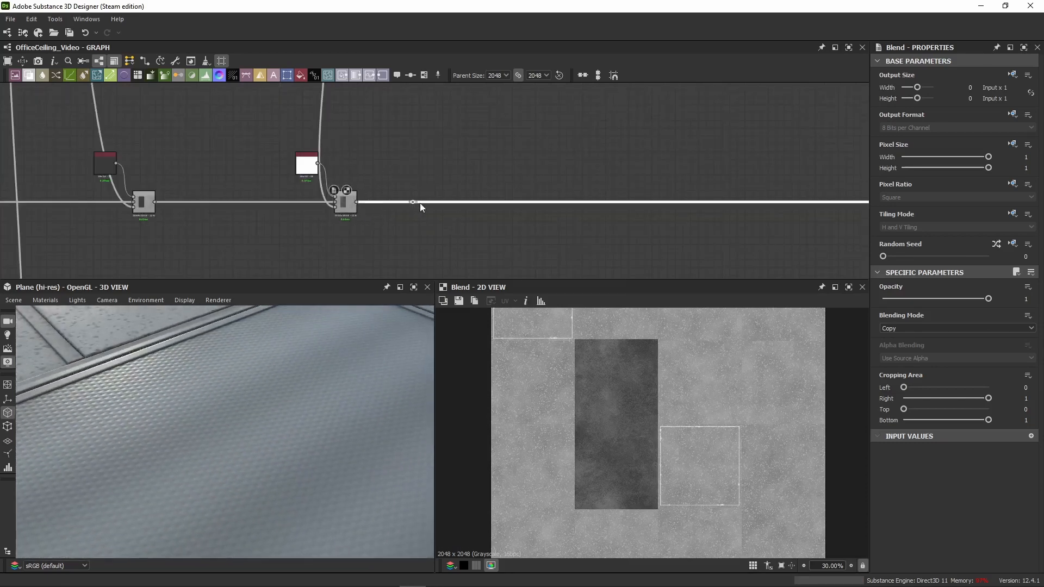
drag(419, 203, 634, 205)
drag(345, 107, 293, 212)
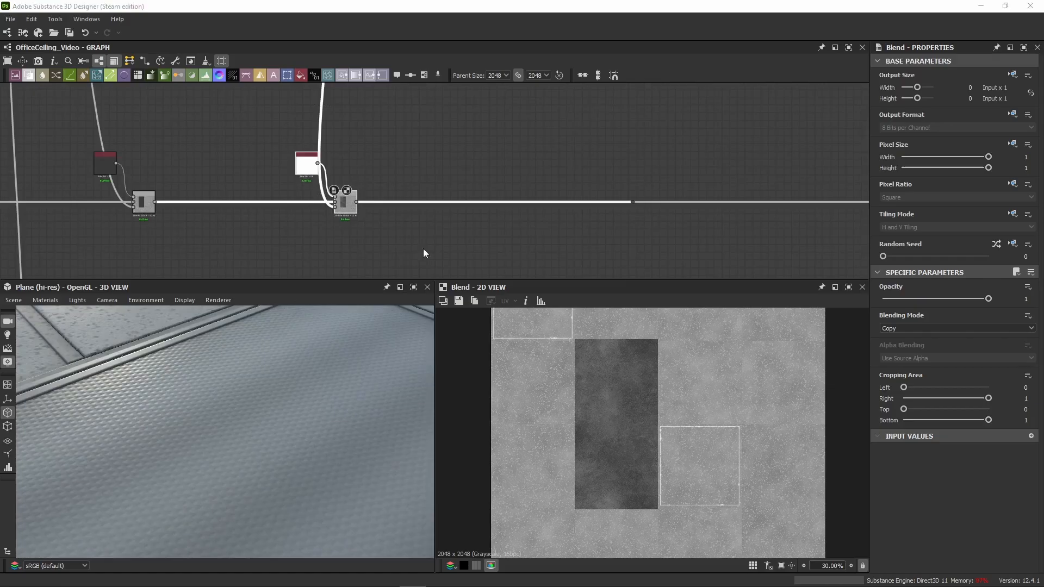
click(593, 155)
key(ctrl+v)
drag(356, 202, 429, 182)
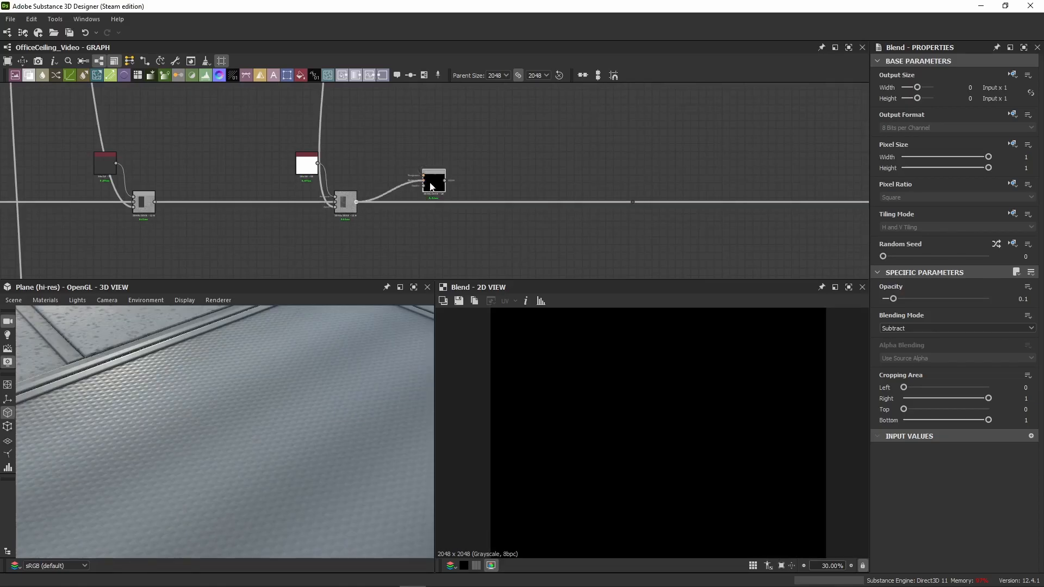
Step: Locate the Multiply Blend ending the Dirt 3 chain and examine its speckles in 2D
scroll(315, 171, down, 3)
middle_drag(364, 130, 327, 171)
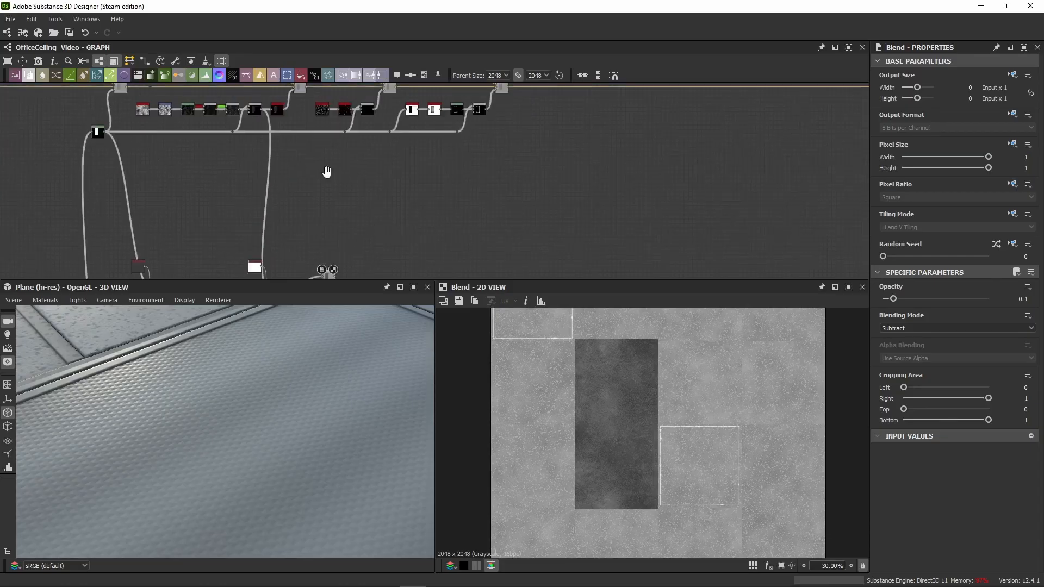
scroll(368, 124, up, 3)
scroll(369, 106, up, 3)
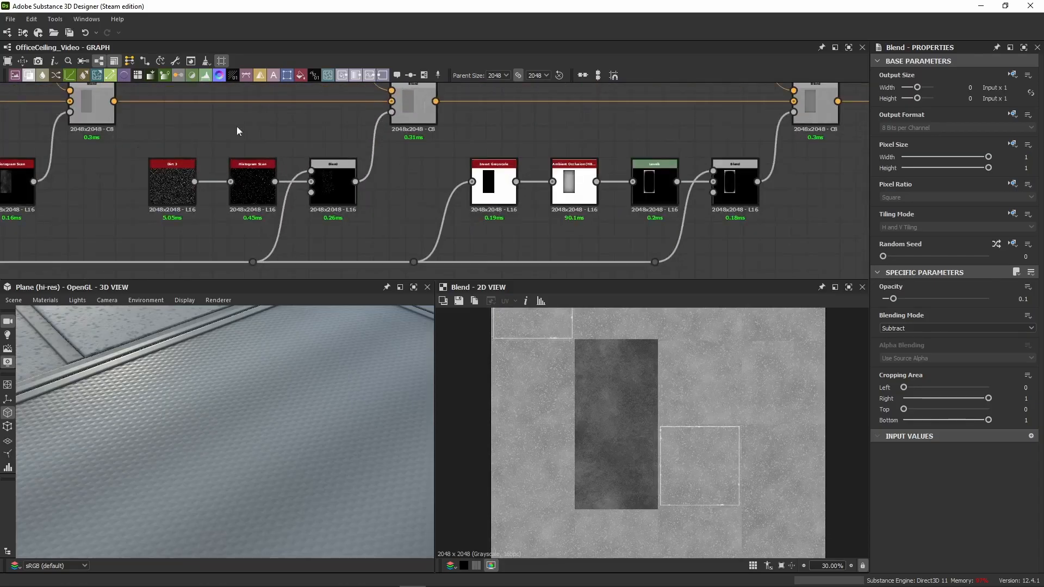
click(346, 183)
scroll(645, 422, up, 6)
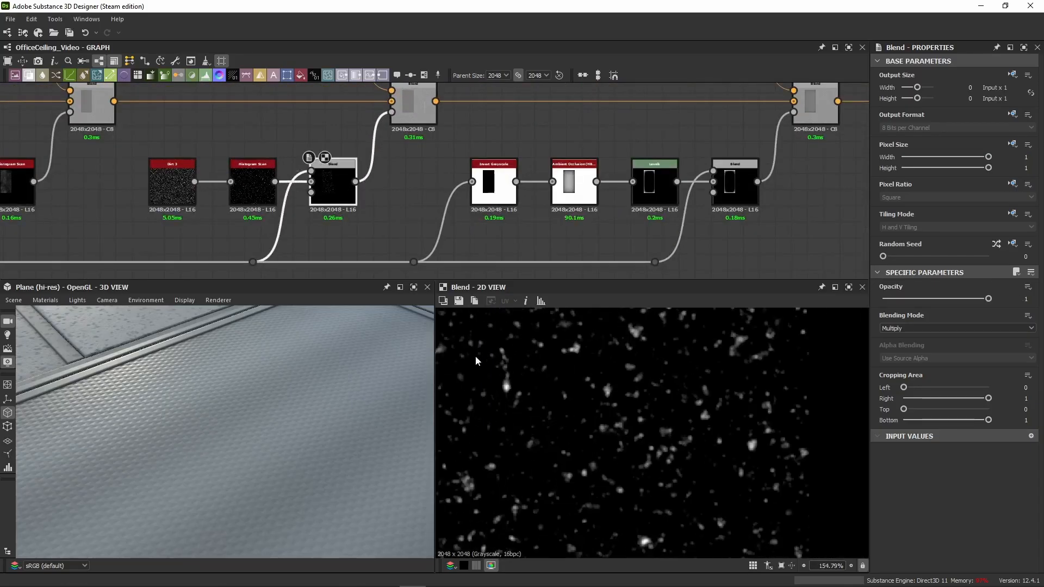
Step: Connect the Dirt 3 chain's Multiply Blend to the foreground of the pasted Subtract Blend
click(356, 182)
scroll(364, 239, down, 6)
middle_drag(364, 250, 388, 145)
middle_drag(401, 261, 428, 207)
scroll(402, 185, up, 4)
click(340, 196)
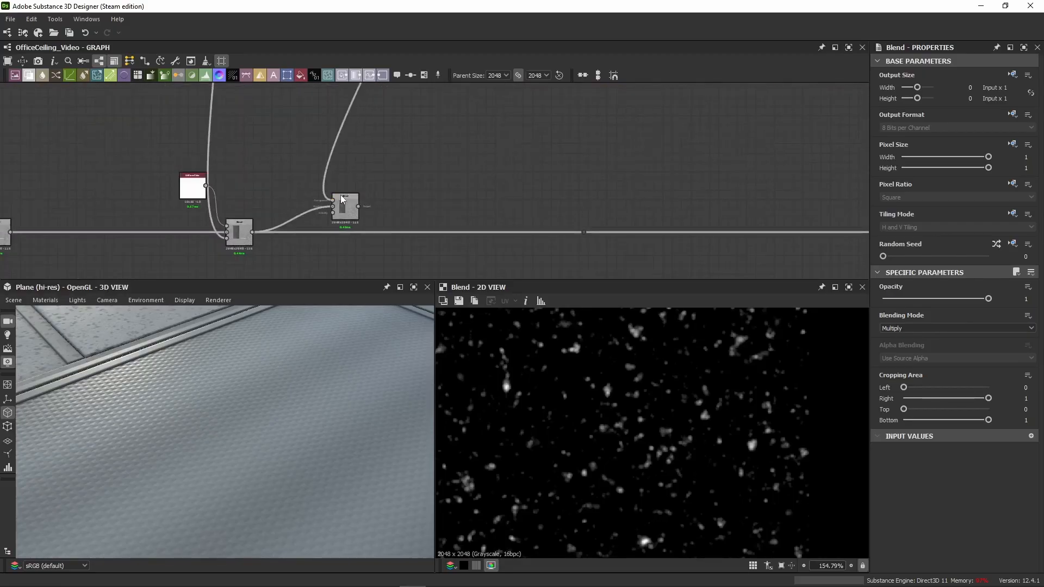
Step: Connect the Subtract Blend's output to the dot node and level the Blend with the roughness chain
click(359, 206)
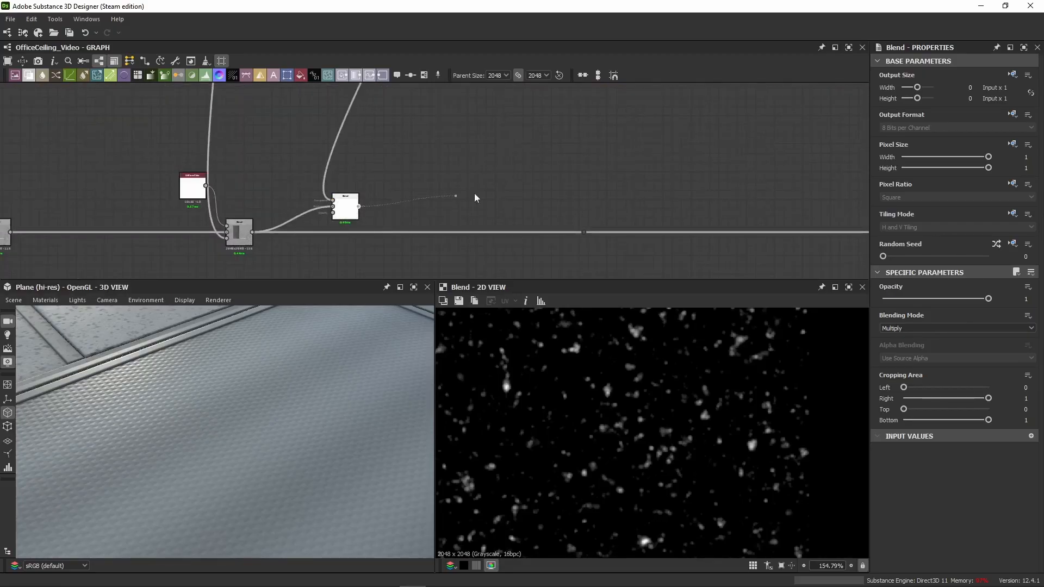
click(586, 233)
drag(346, 218, 490, 243)
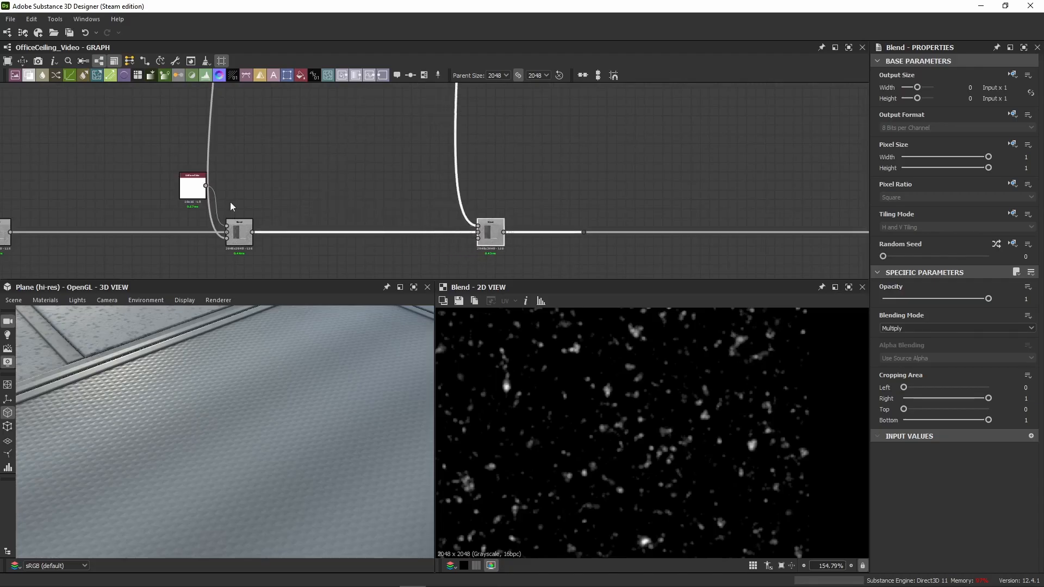
Step: Examine the new Subtract Blend's settings and the Dirt 3 chain's Multiply Blend feeding it in 2D
click(192, 186)
click(484, 242)
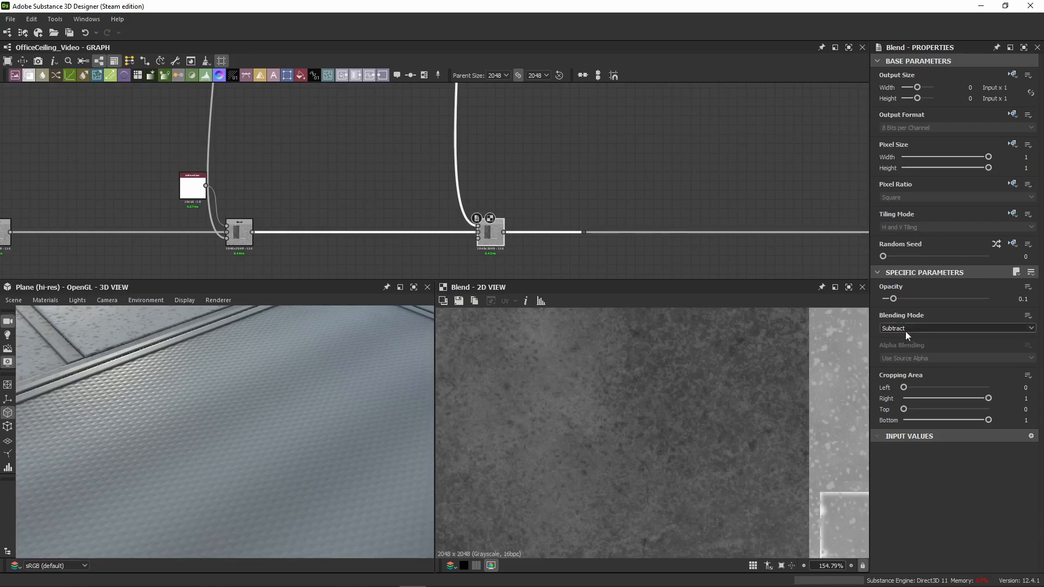
scroll(501, 186, up, 8)
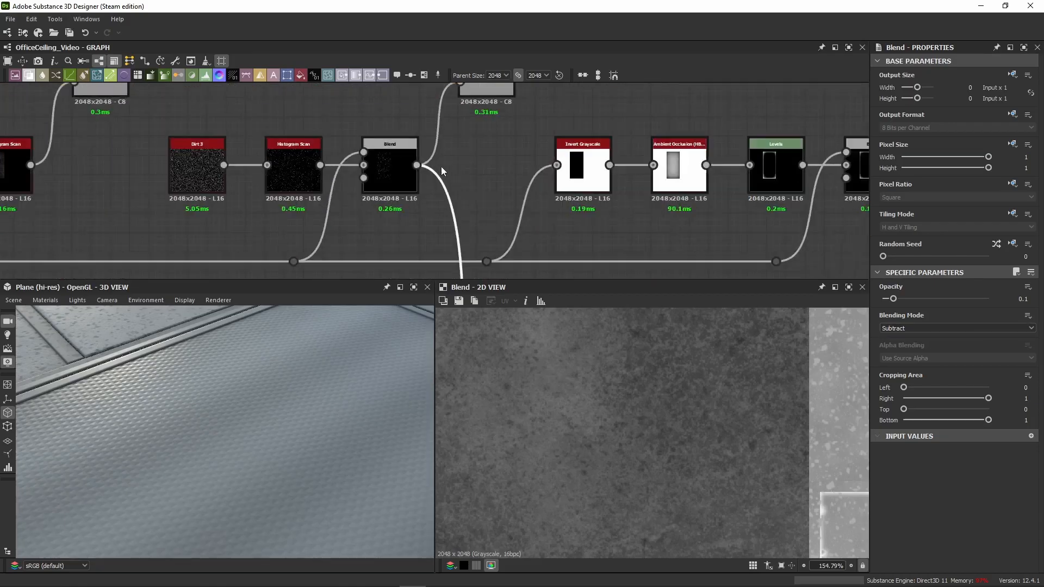
click(398, 167)
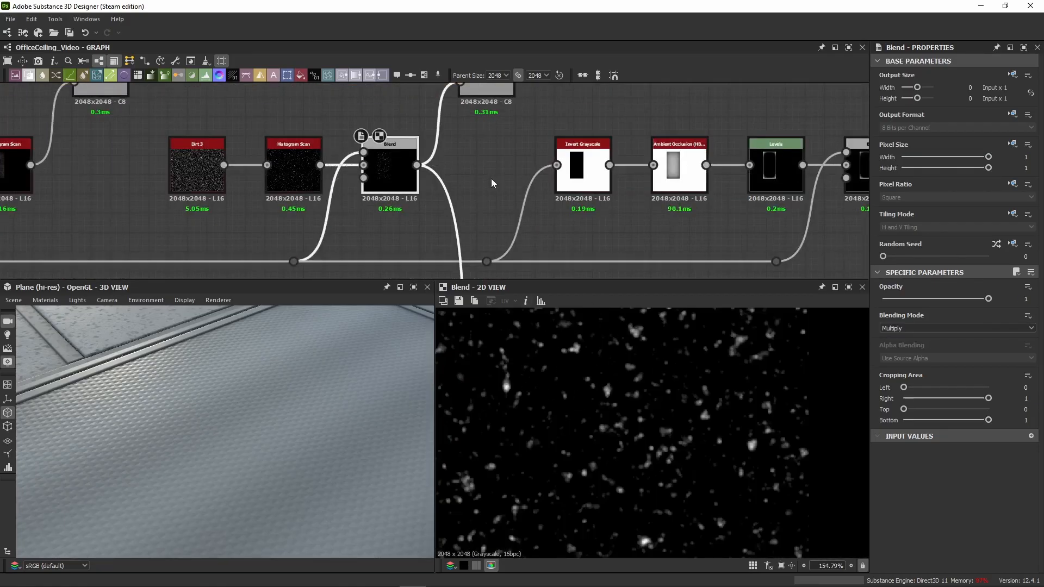
scroll(491, 179, down, 5)
middle_drag(449, 266, 478, 94)
middle_drag(397, 264, 528, 112)
drag(529, 112, 554, 129)
middle_drag(555, 130, 387, 173)
Step: Compare the panel's roughness before and after the speckle Subtract Blend in 2D, checking it against the speckle mask
click(504, 201)
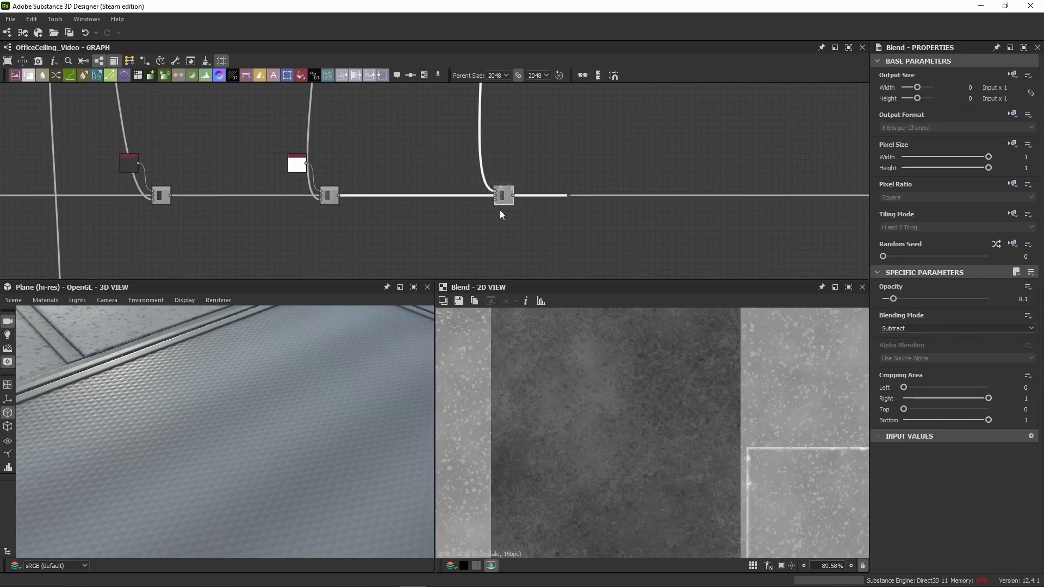
click(330, 196)
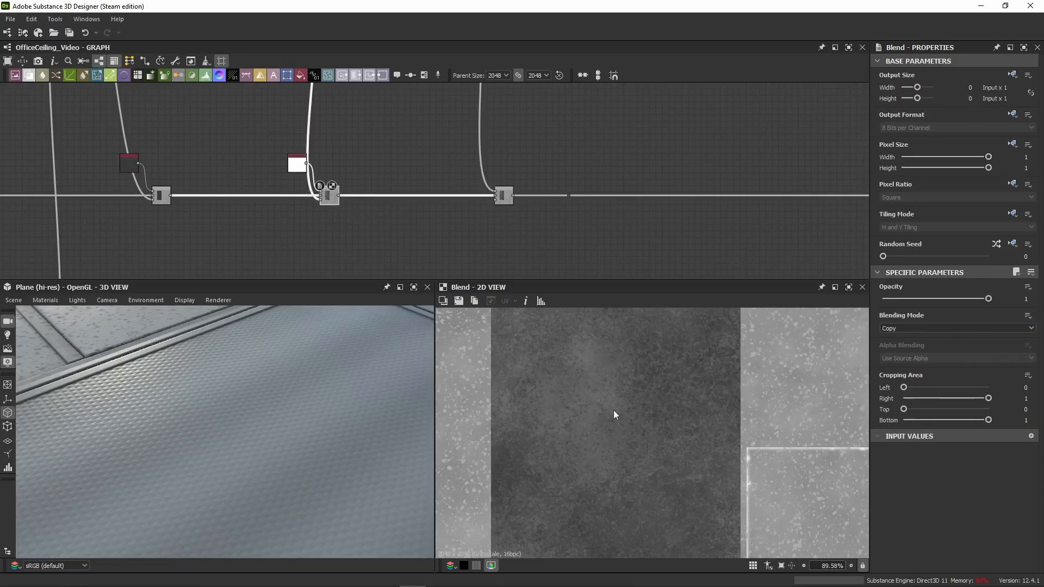
scroll(611, 399, down, 4)
scroll(603, 375, down, 2)
scroll(475, 210, up, 2)
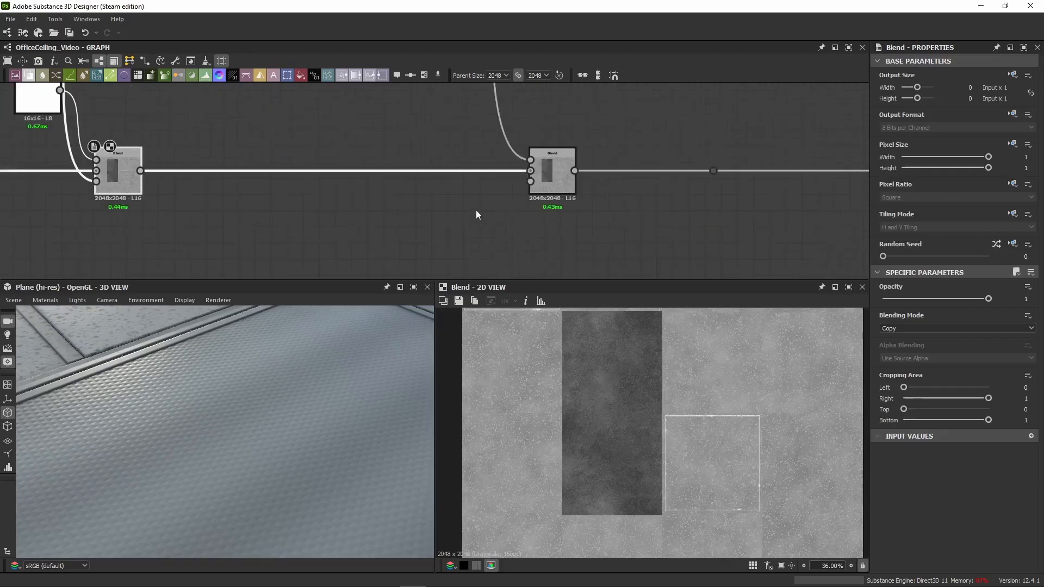
click(534, 163)
double_click(533, 163)
scroll(612, 364, up, 10)
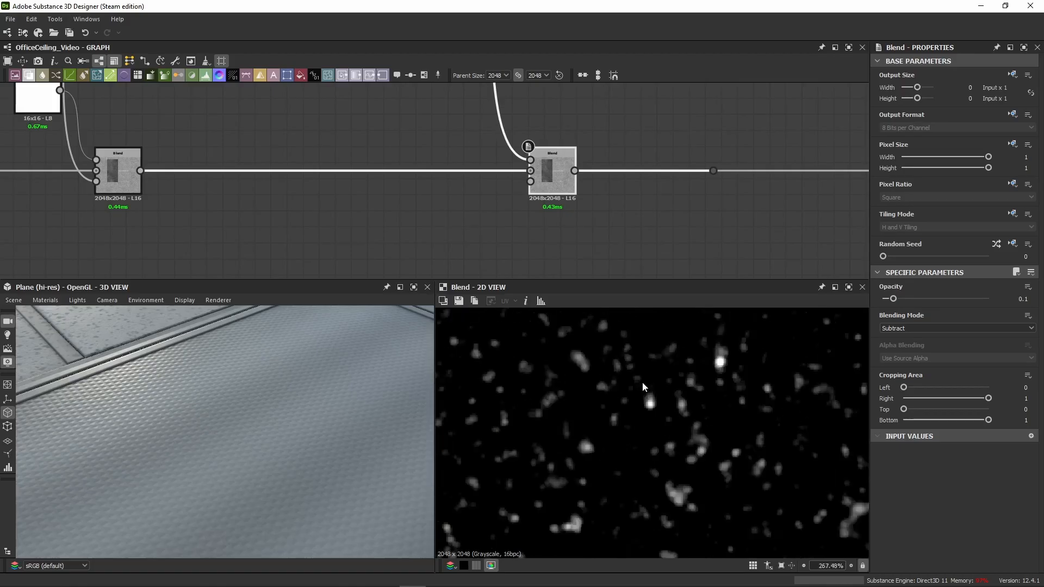
double_click(556, 181)
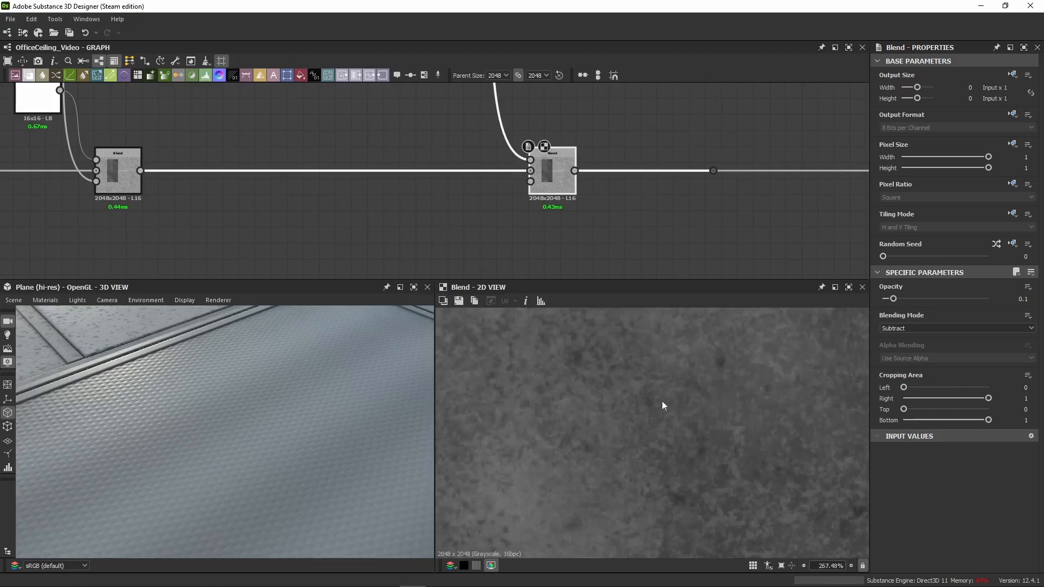
scroll(717, 374, up, 7)
middle_drag(731, 356, 664, 379)
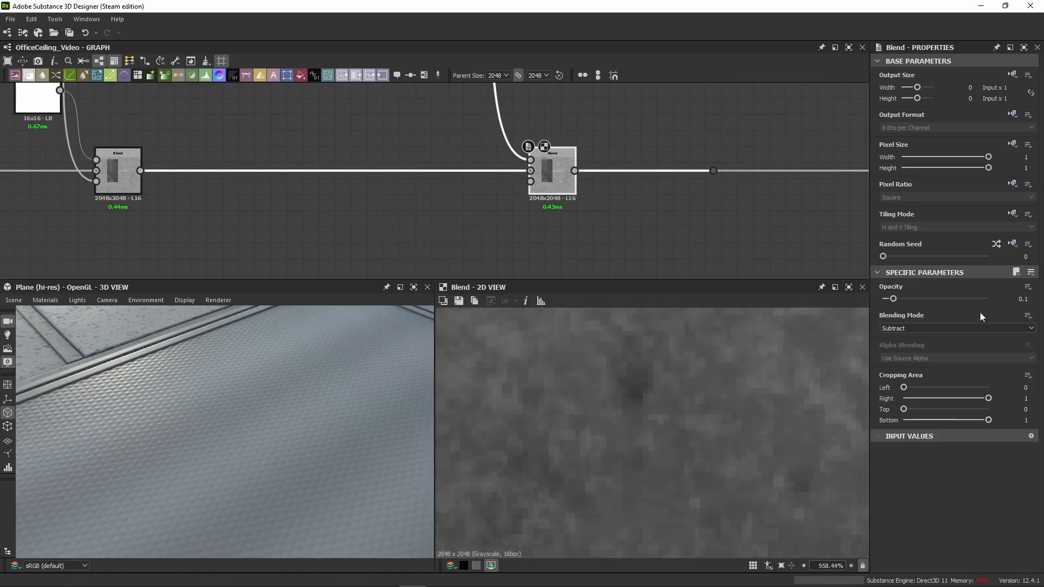
scroll(671, 424, down, 18)
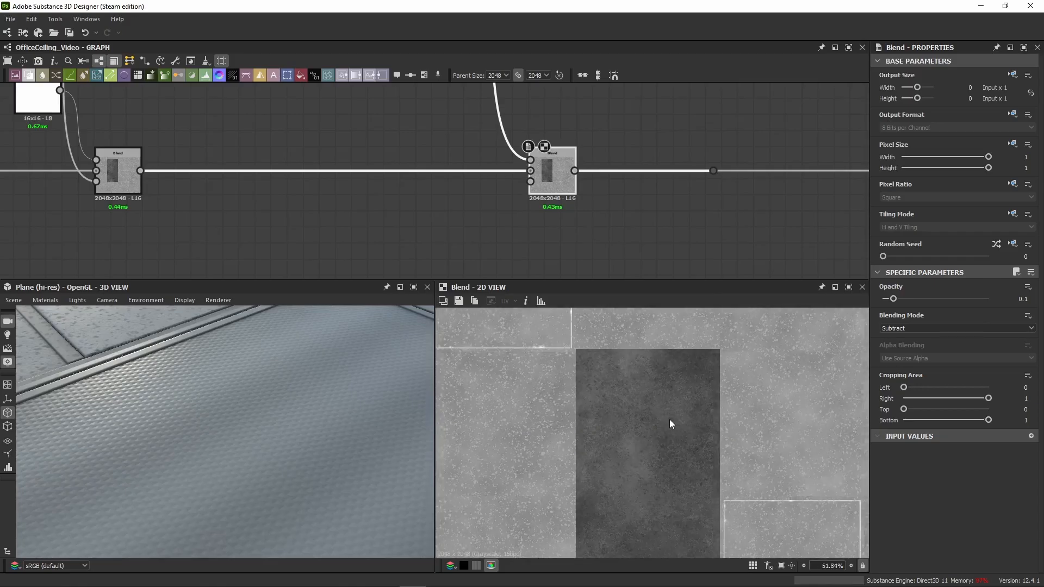
scroll(657, 471, up, 8)
drag(266, 424, 219, 440)
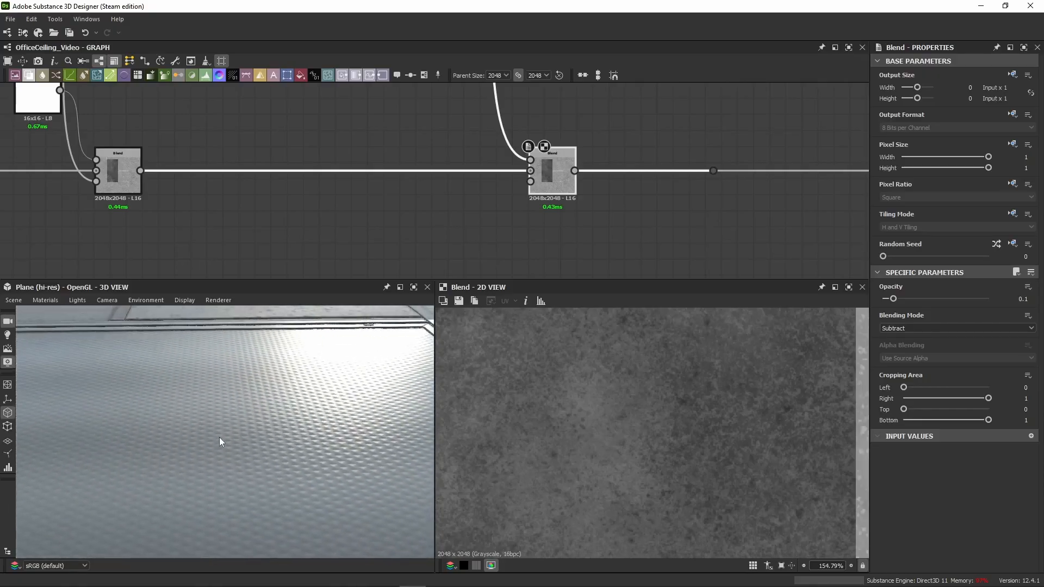
Step: Try opacities of 0.78, 0.46 and 0.17 on the speckle Subtract Blend, and restore it to 0.1
click(580, 184)
drag(556, 185, 553, 181)
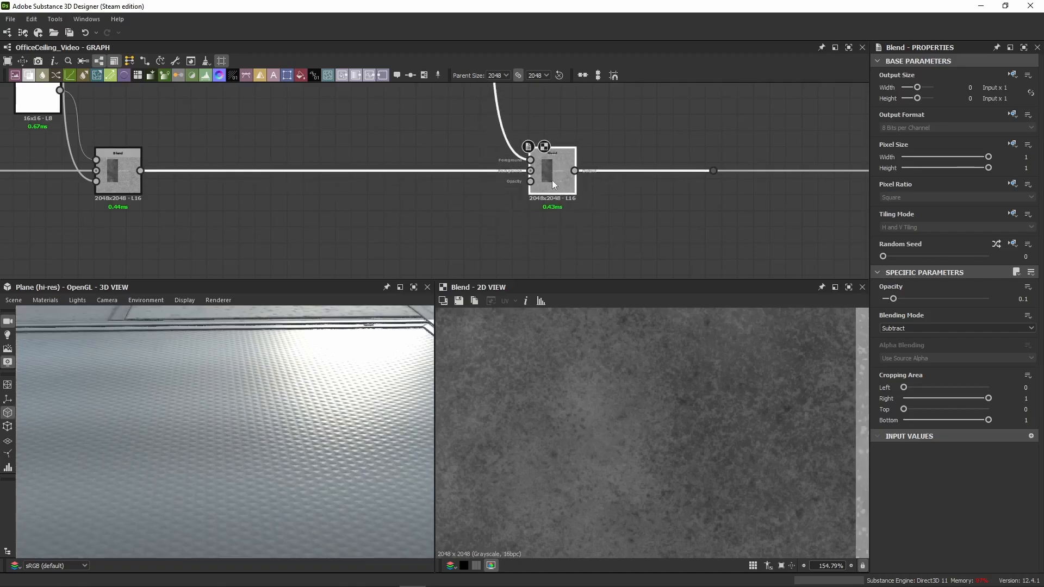
drag(300, 438, 342, 366)
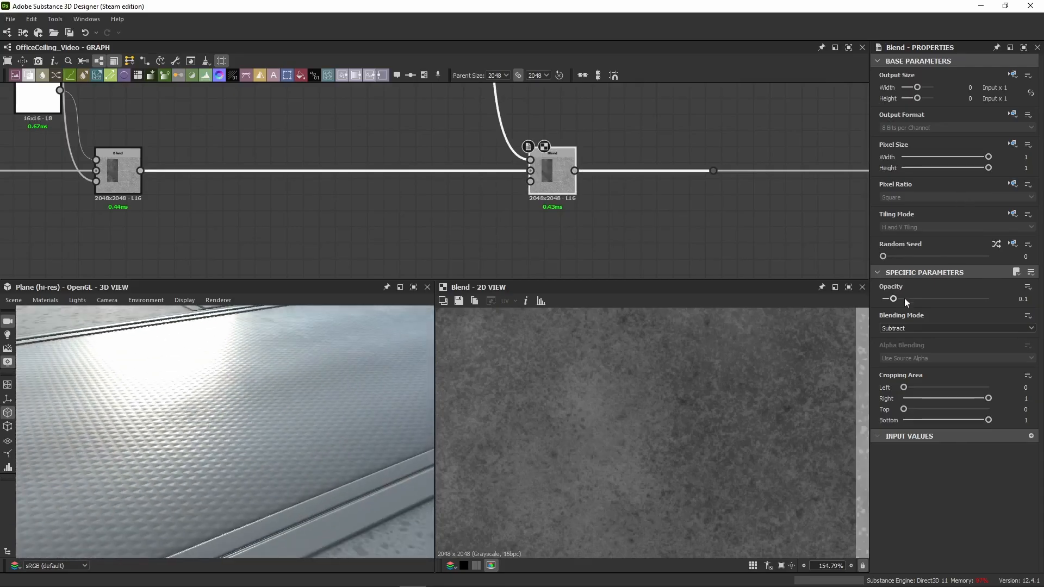
drag(905, 298, 965, 304)
drag(300, 363, 265, 371)
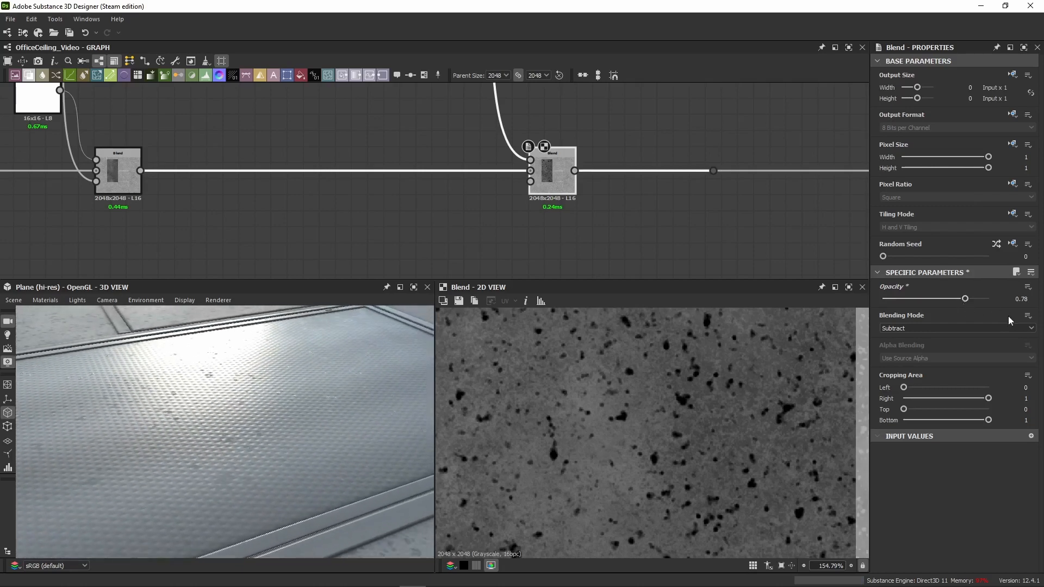
drag(965, 298, 931, 298)
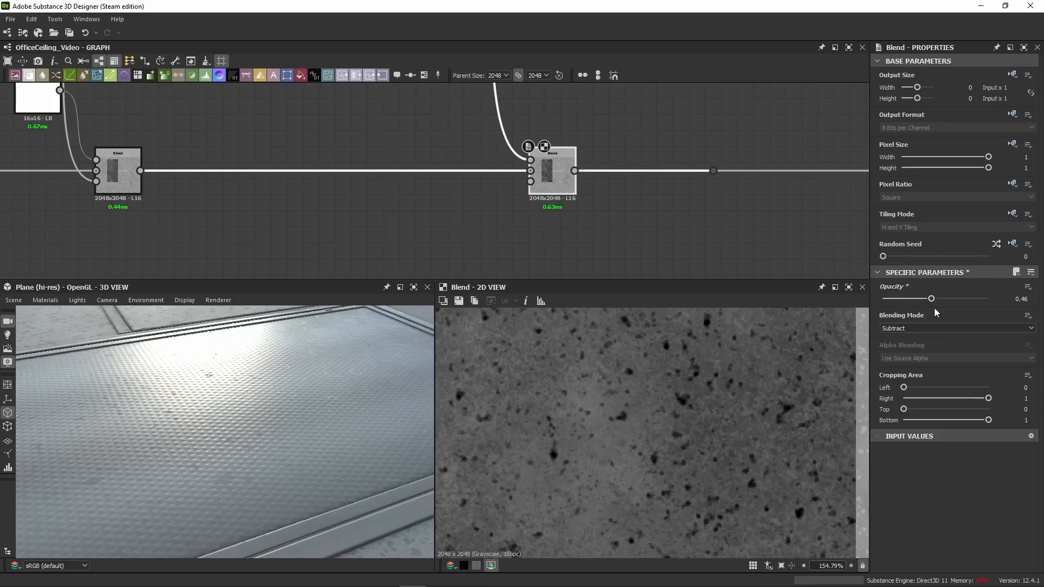
drag(928, 301, 896, 301)
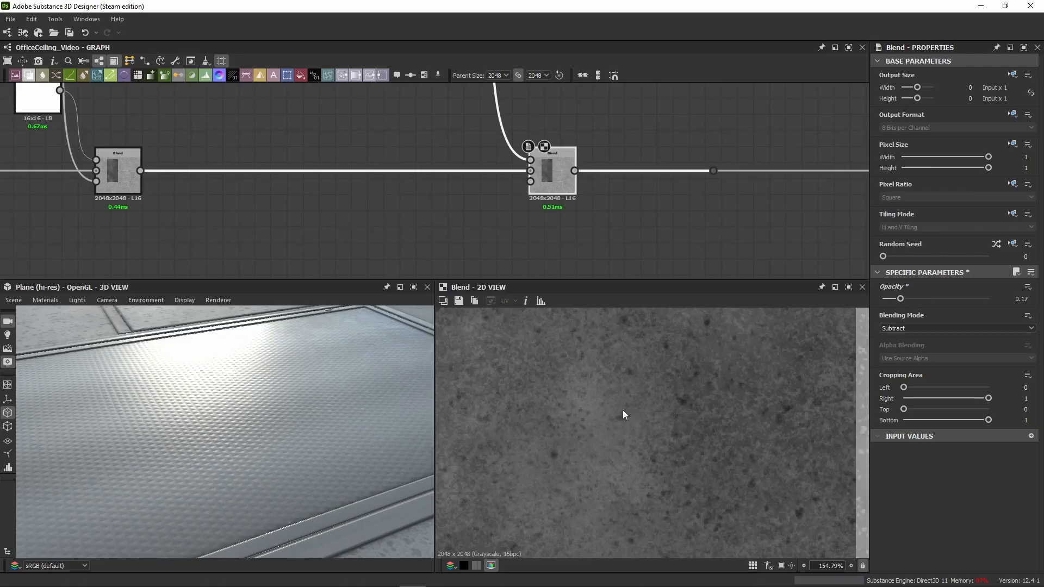
mouse_move(234, 433)
mouse_down()
mouse_move(216, 428)
mouse_move(243, 428)
mouse_up()
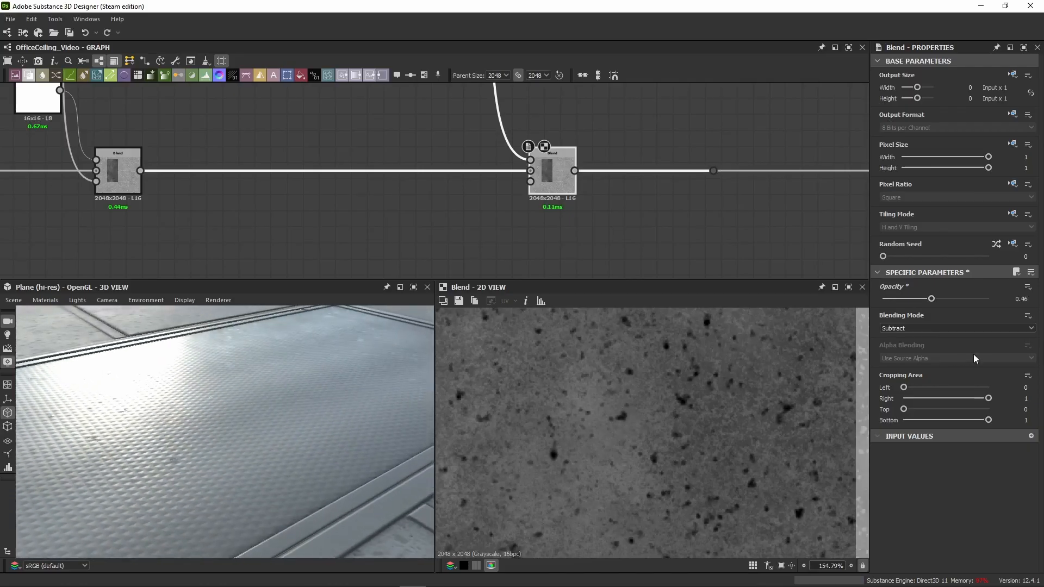
key(ctrl+z)
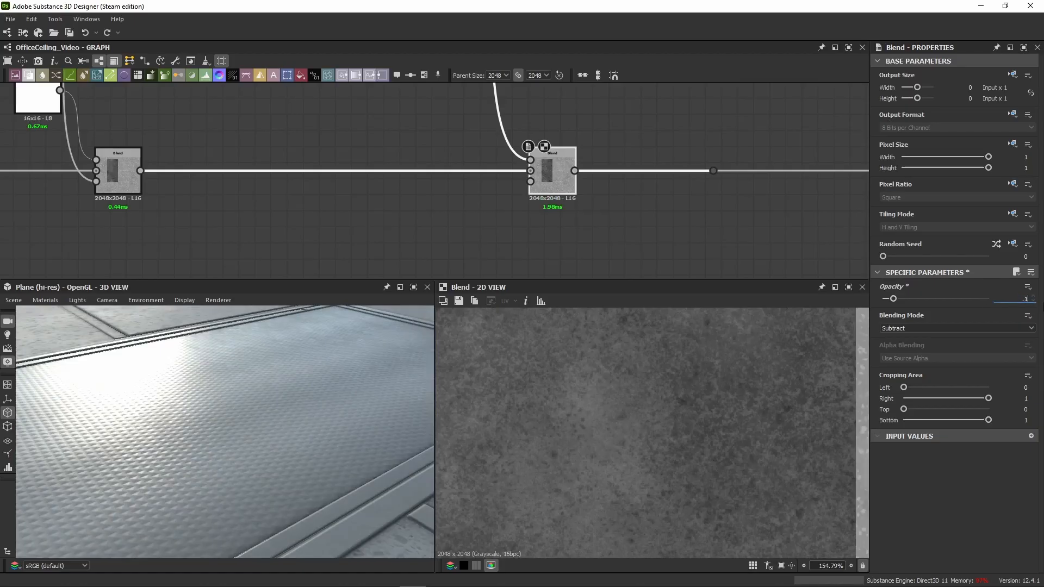
key(Return)
Step: Test opacities of 0.62 and 0.3 on the speckle Subtract Blend, and settle on 0.175
drag(234, 414, 254, 399)
drag(905, 298, 948, 306)
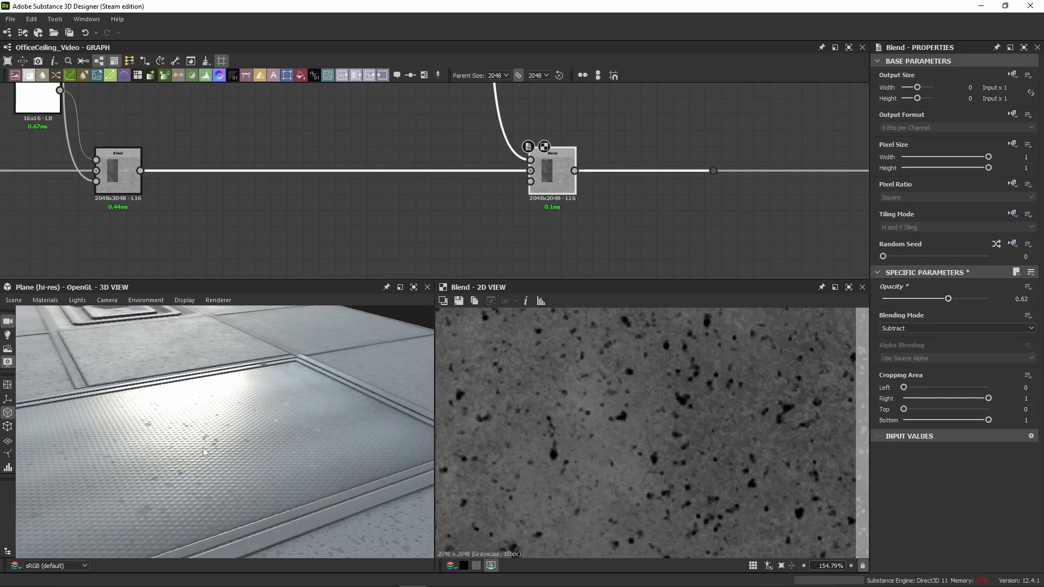
drag(203, 448, 217, 432)
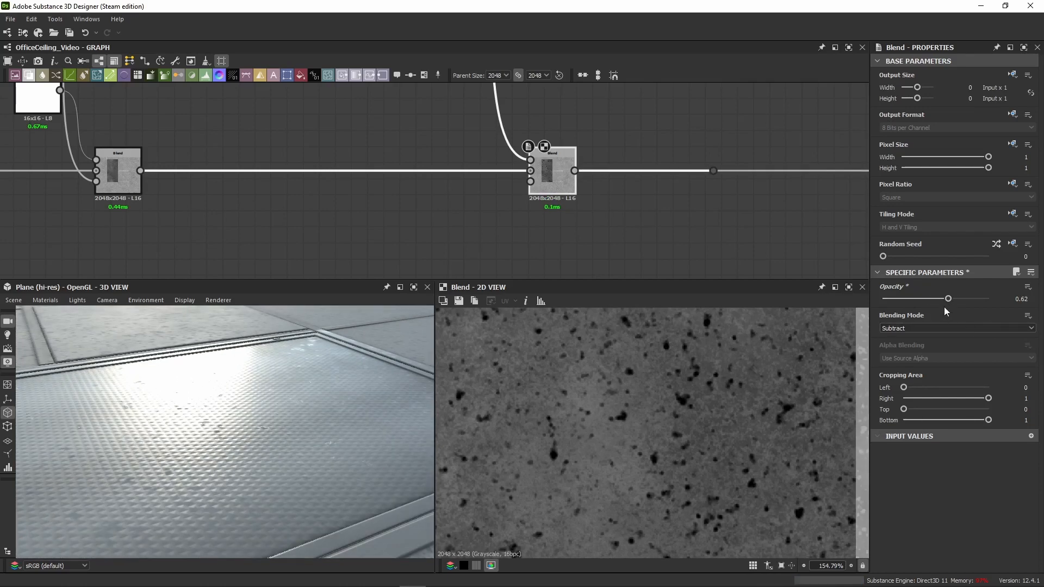
drag(947, 301, 914, 309)
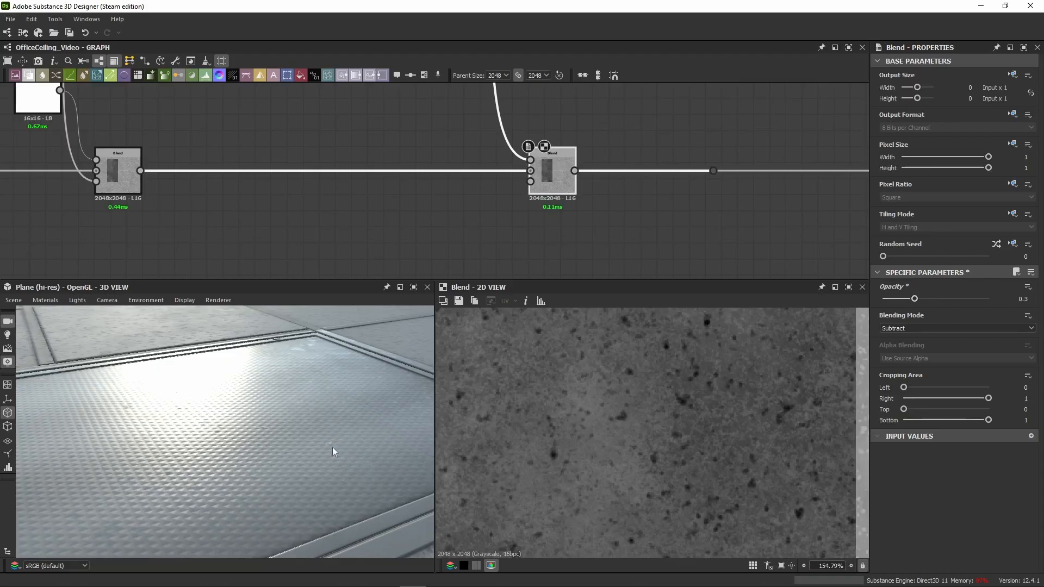
drag(332, 449, 249, 439)
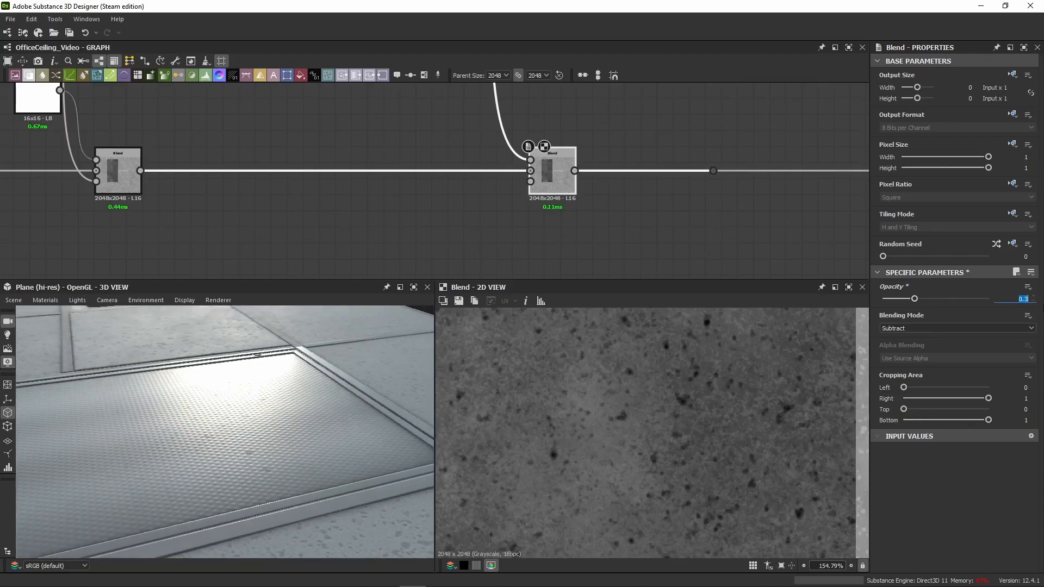
key(Return)
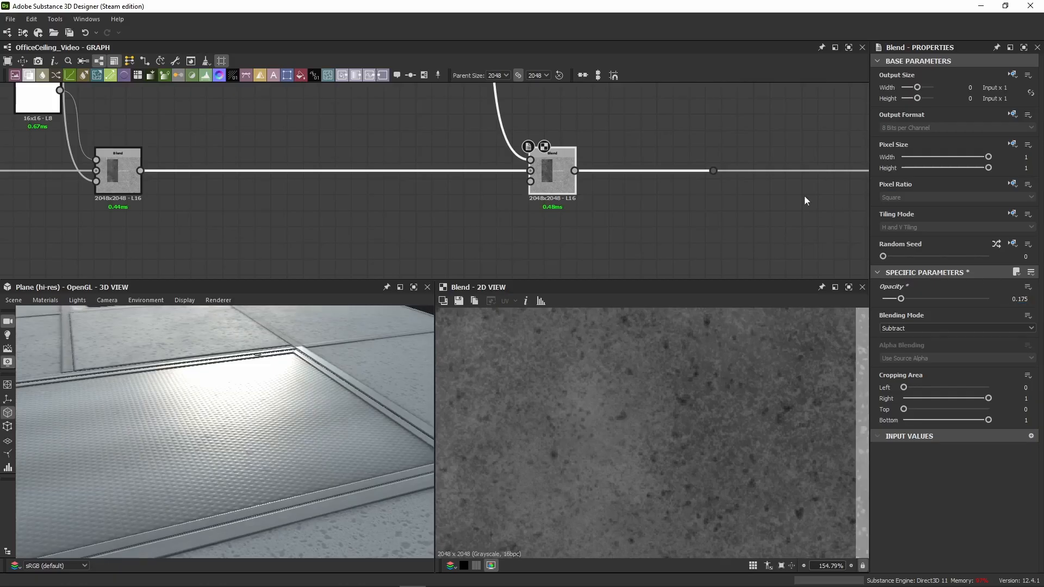
Step: Inspect the speckled panel's roughness in 2D and on the ceiling plane from several angles in 3D
scroll(655, 212, down, 3)
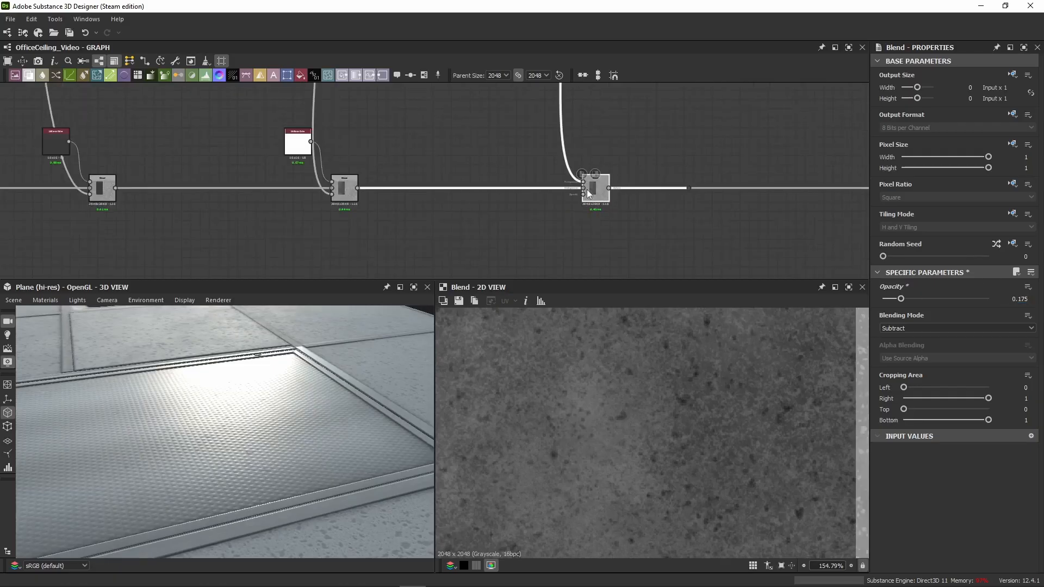
scroll(596, 397, down, 4)
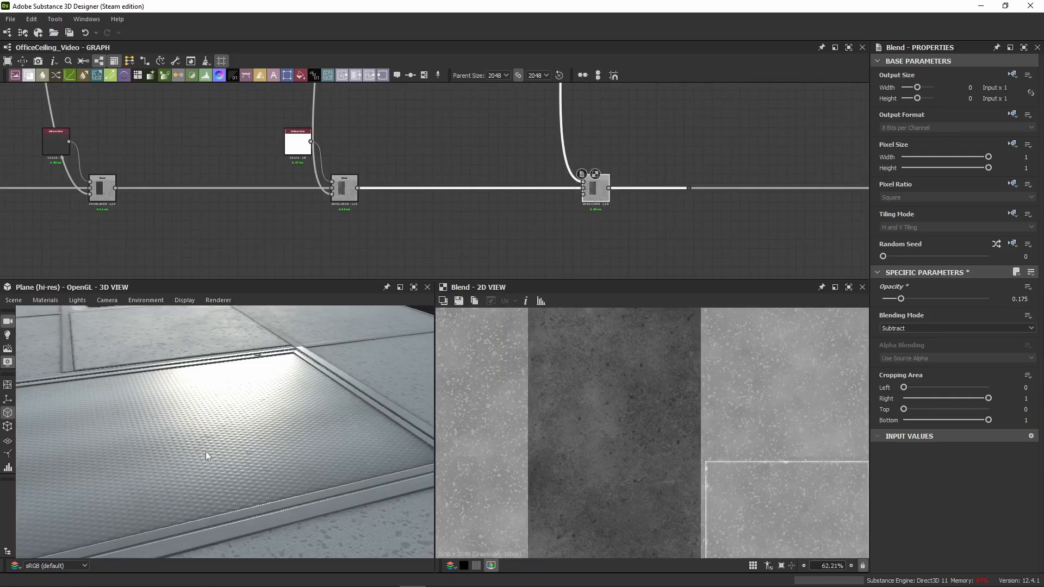
drag(205, 451, 18, 396)
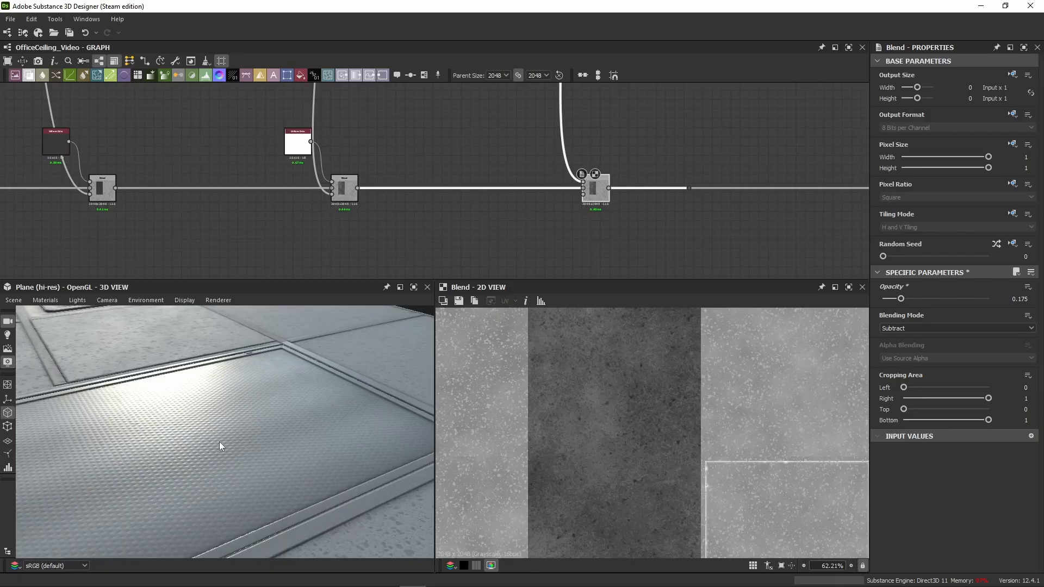
drag(217, 415, 258, 392)
scroll(447, 202, down, 5)
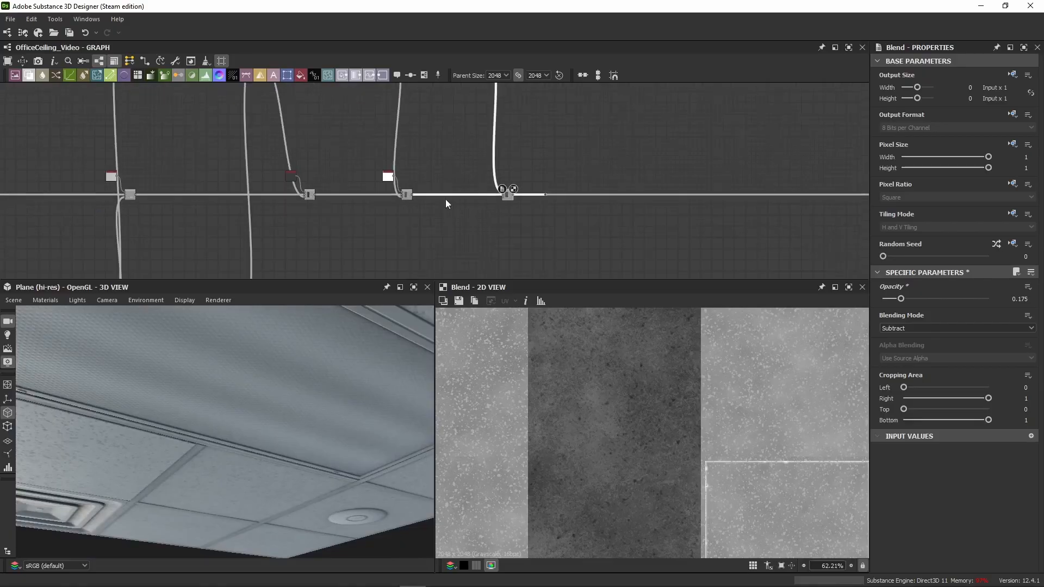
Step: Move the dot node farther along and paste a light grey Uniform Color with a Copy Blend, using the speckle Subtract Blend as background
middle_drag(429, 171, 310, 206)
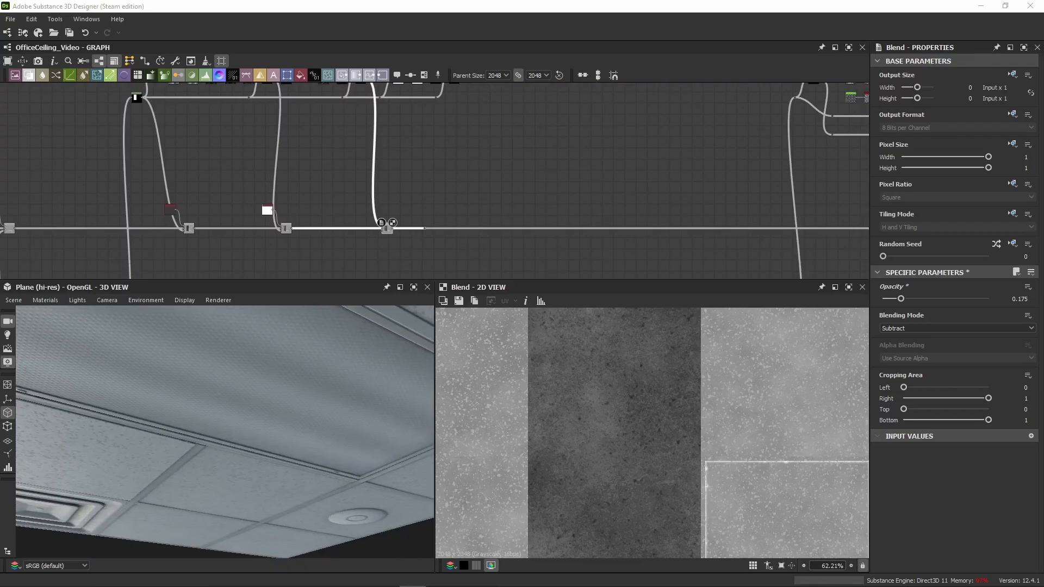
scroll(425, 241, up, 3)
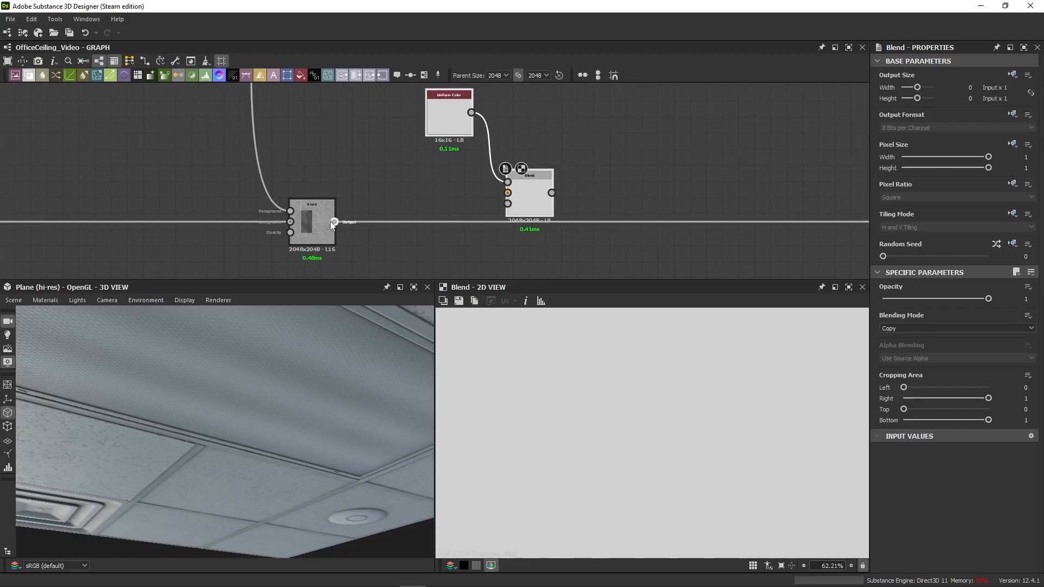
drag(335, 222, 507, 193)
middle_drag(604, 166, 357, 158)
scroll(357, 157, down, 2)
Step: Connect the pasted Copy Blend's output to the dot node and level the Blend with the roughness chain
drag(319, 177, 657, 199)
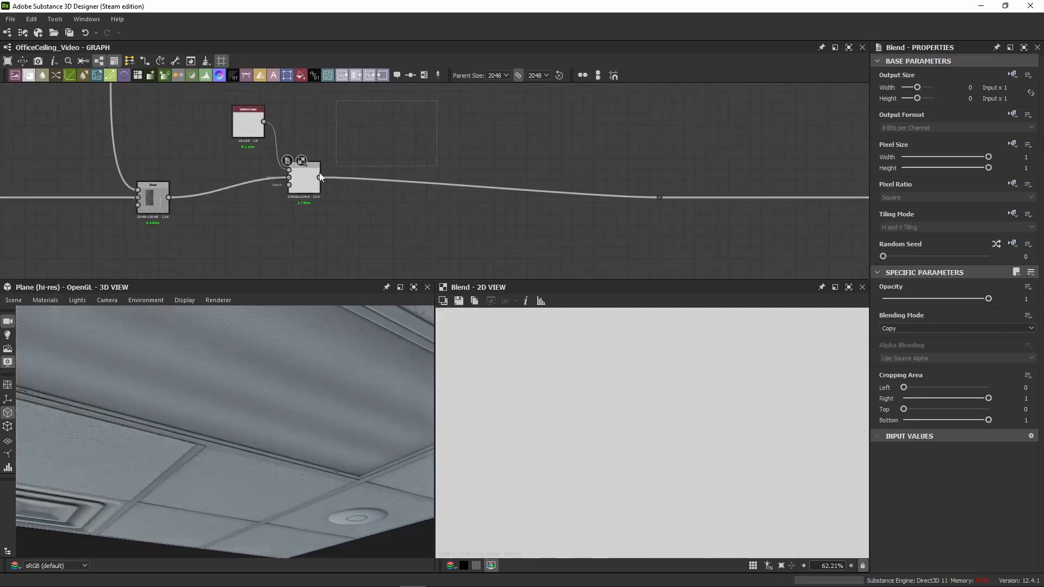
drag(305, 180, 487, 196)
scroll(486, 163, down, 2)
click(486, 146)
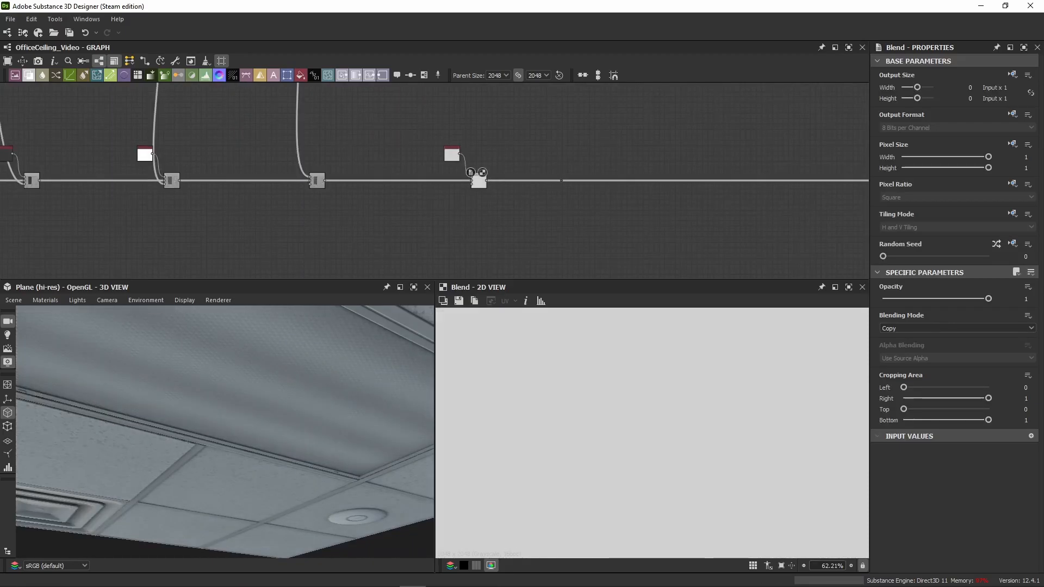
Step: Connect the Multiply Blend ending the panel's Ambient Occlusion chain to the opacity of the pasted Copy Blend
scroll(361, 191, up, 6)
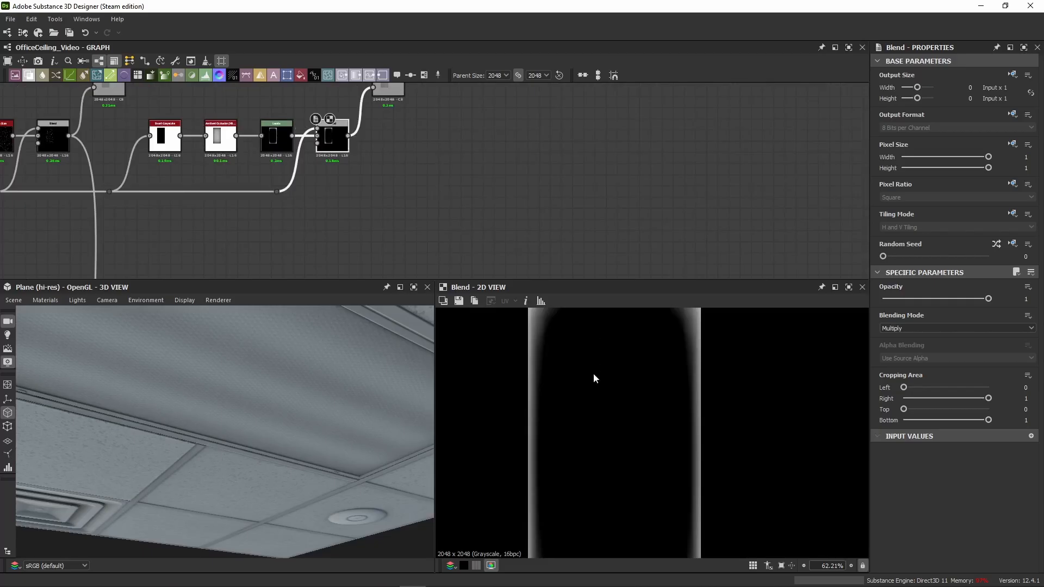
scroll(593, 378, up, 4)
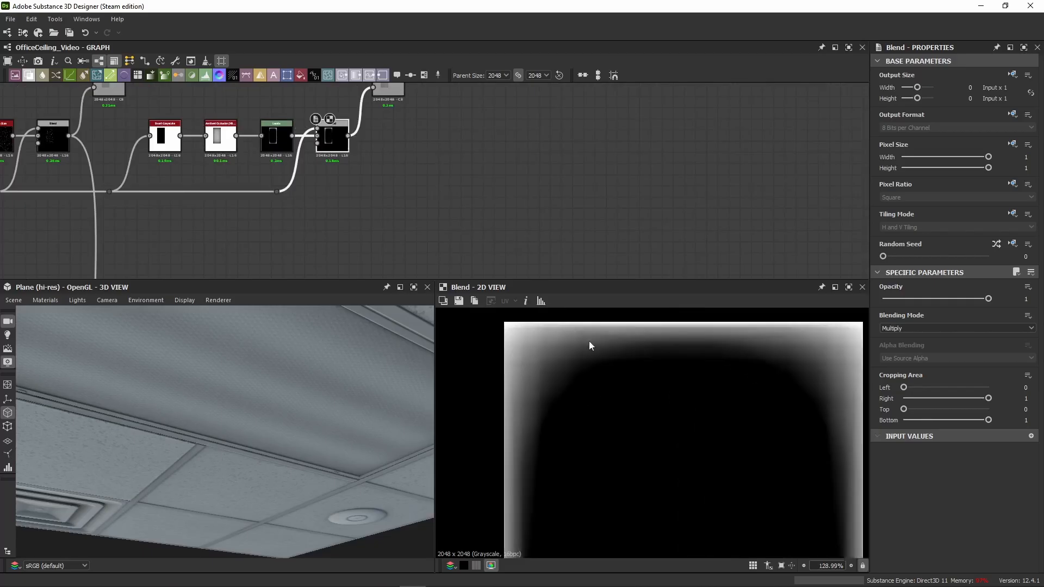
scroll(332, 171, down, 6)
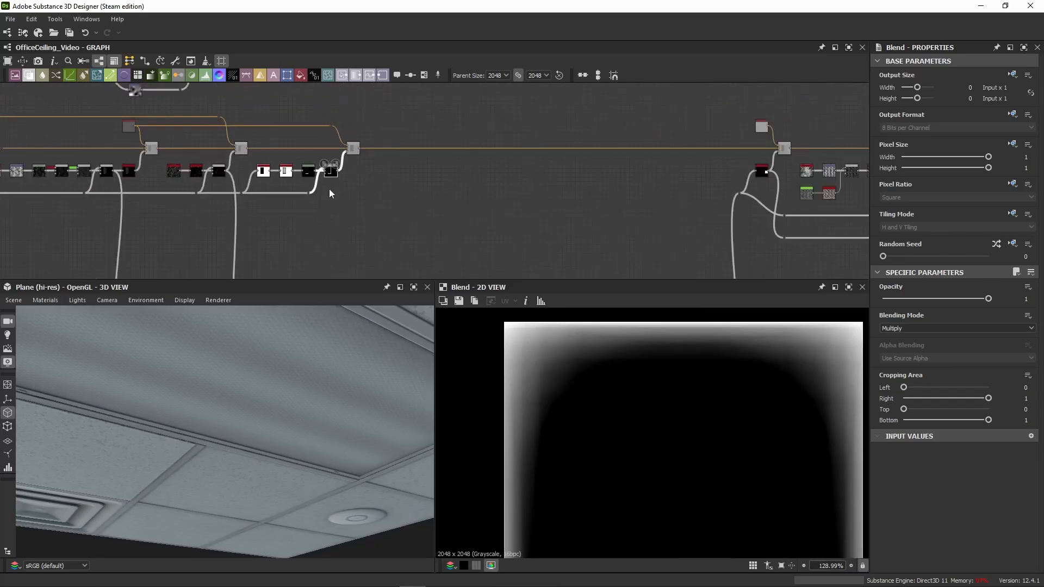
drag(335, 92, 354, 243)
key(ctrl+z)
drag(336, 92, 354, 243)
scroll(367, 248, up, 4)
scroll(337, 163, down, 5)
middle_drag(339, 143, 366, 127)
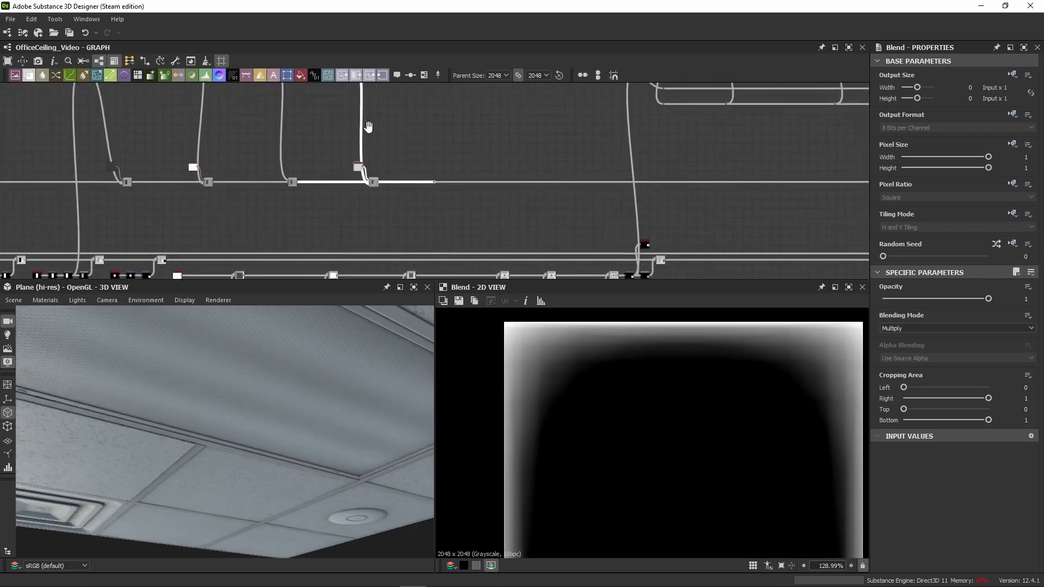
Step: Inspect the edge-occlusion Copy Blend and its light grey Uniform Color, and examine the framed panel's roughness up close in 3D
scroll(370, 129, up, 4)
click(371, 235)
middle_drag(495, 185, 507, 146)
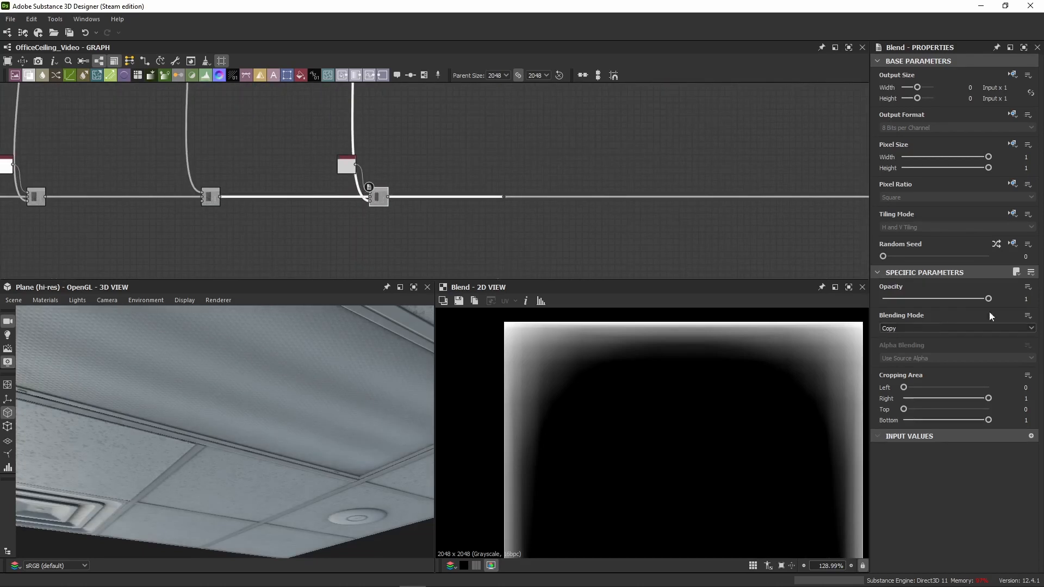
click(347, 164)
scroll(730, 424, down, 3)
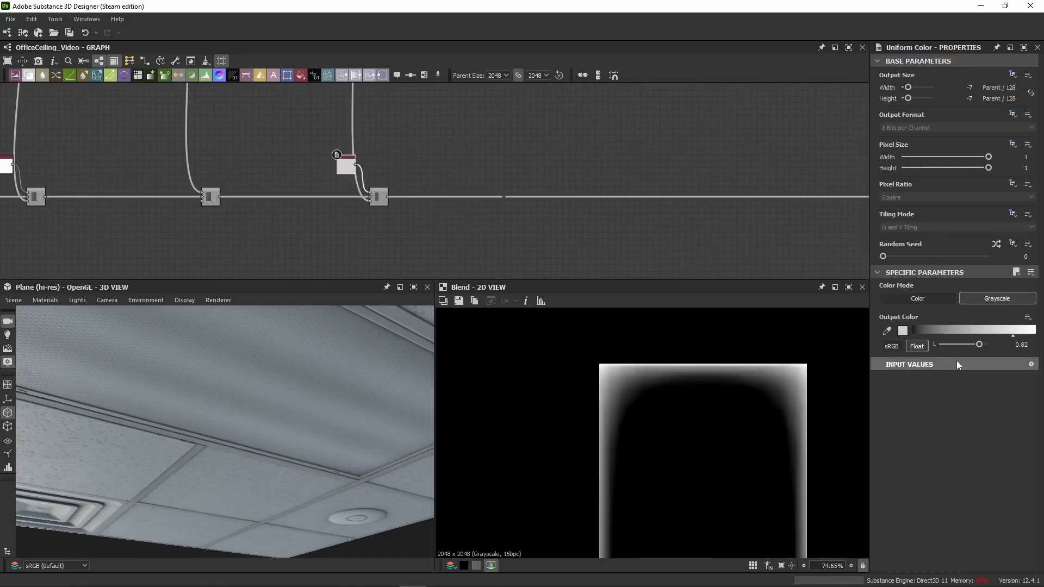
double_click(378, 196)
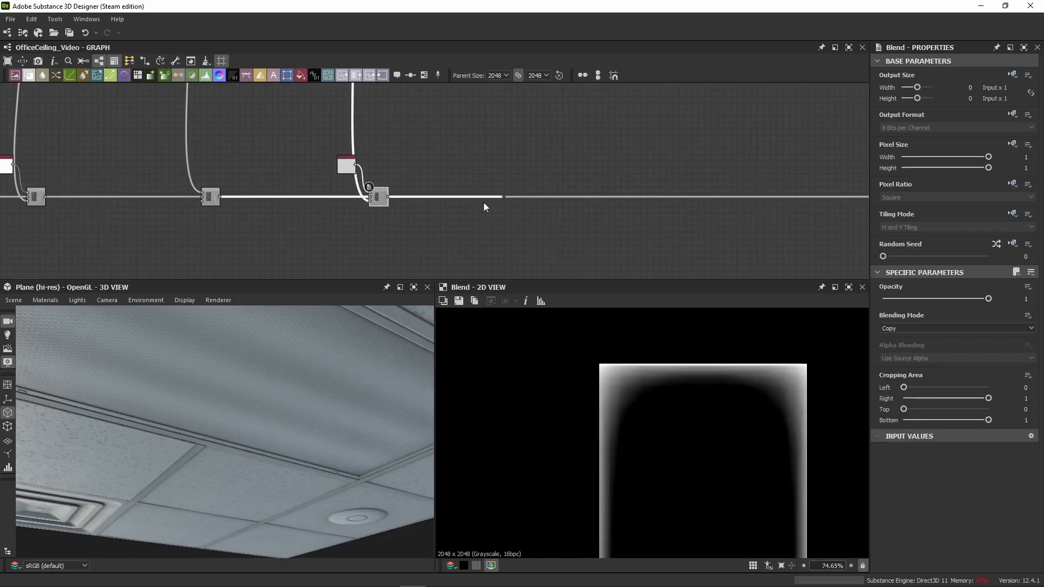
click(346, 164)
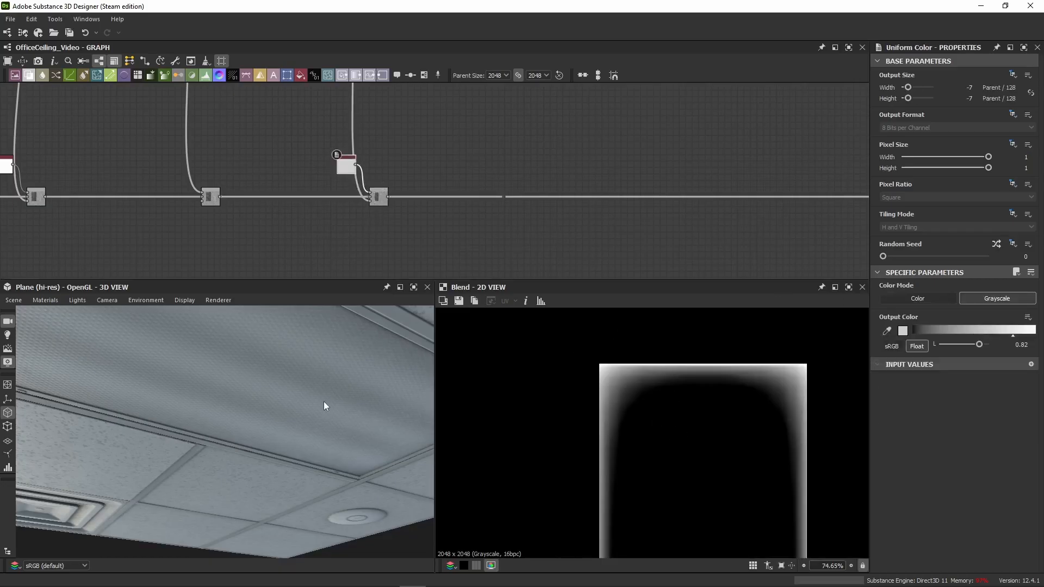
drag(325, 406, 87, 376)
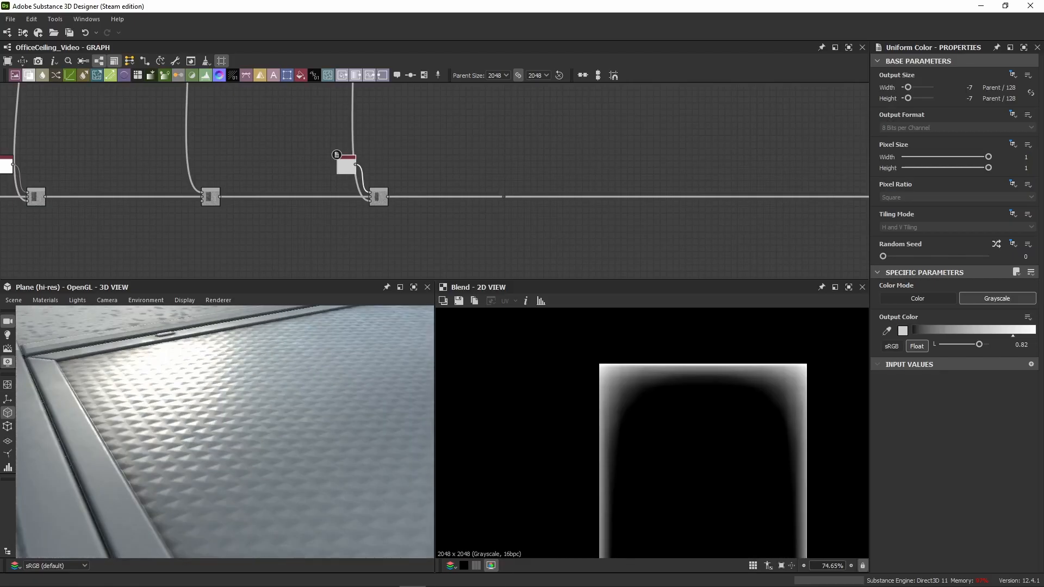
click(376, 202)
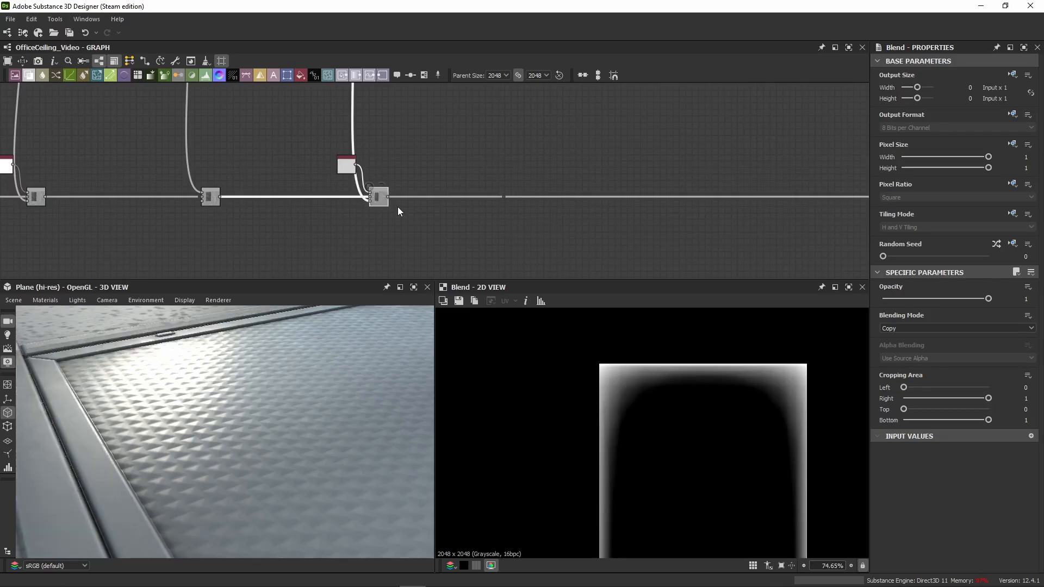
drag(174, 383, 95, 364)
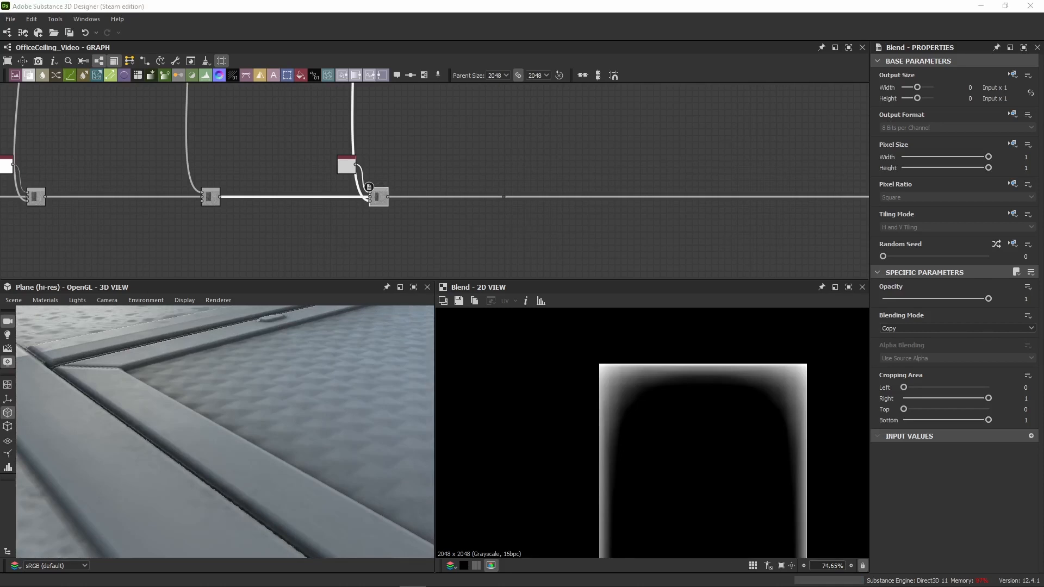
Step: Move the roughness chain's dot node farther along and paste a dark grey 0.15 Uniform Color with a Blend before it
click(554, 197)
middle_drag(567, 206, 351, 220)
scroll(351, 220, down, 4)
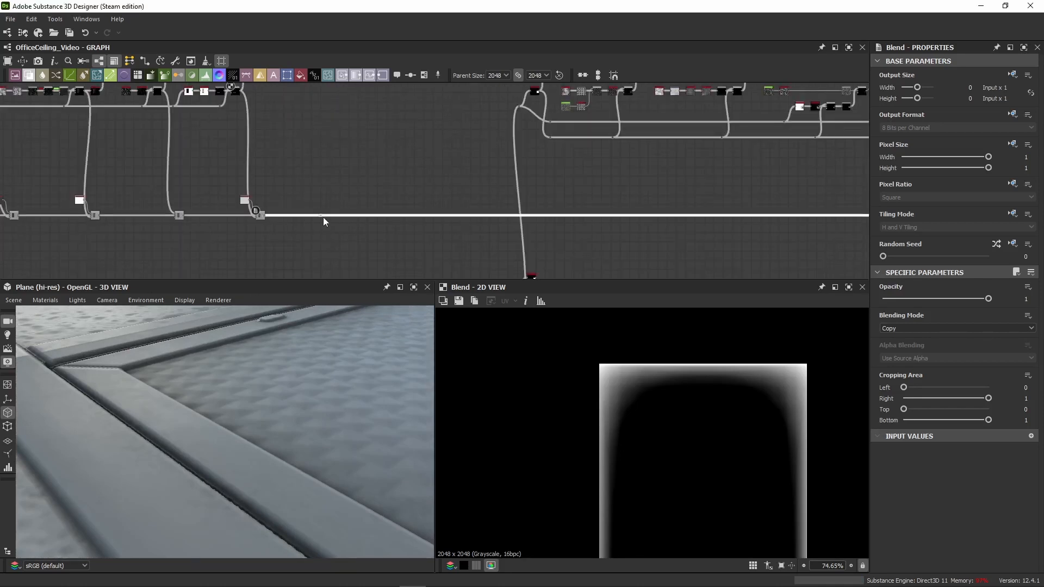
middle_drag(597, 220, 314, 192)
scroll(314, 188, up, 1)
click(347, 155)
key(ctrl+v)
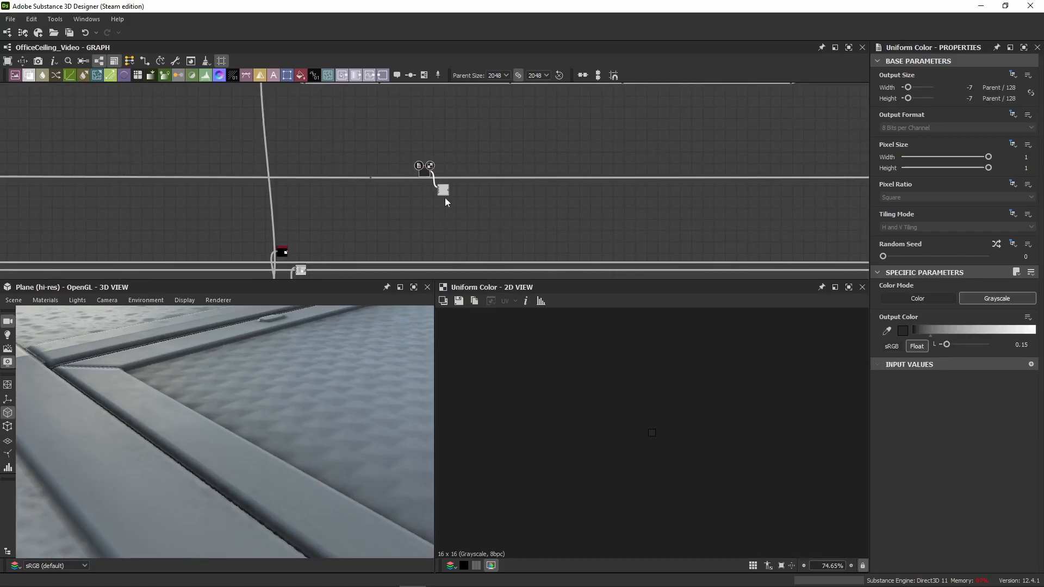
drag(444, 192, 338, 182)
scroll(307, 171, up, 4)
middle_drag(305, 171, 473, 164)
scroll(473, 164, down, 3)
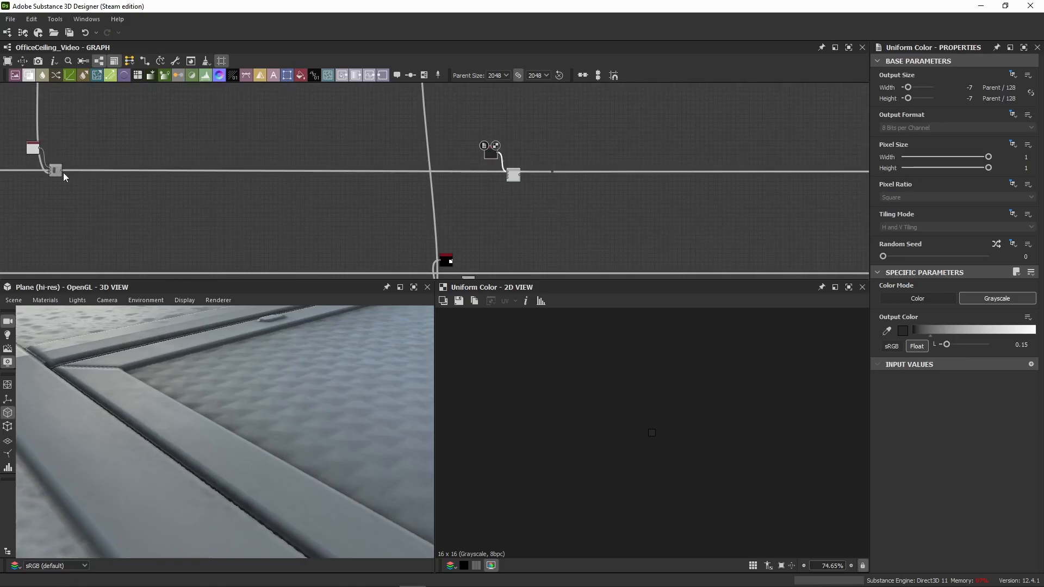
Step: Route the roughness chain from the edge-occlusion Copy Blend through the pasted Blend's background to the dot node, and level the Blend with the chain
drag(63, 172, 507, 175)
scroll(526, 155, up, 3)
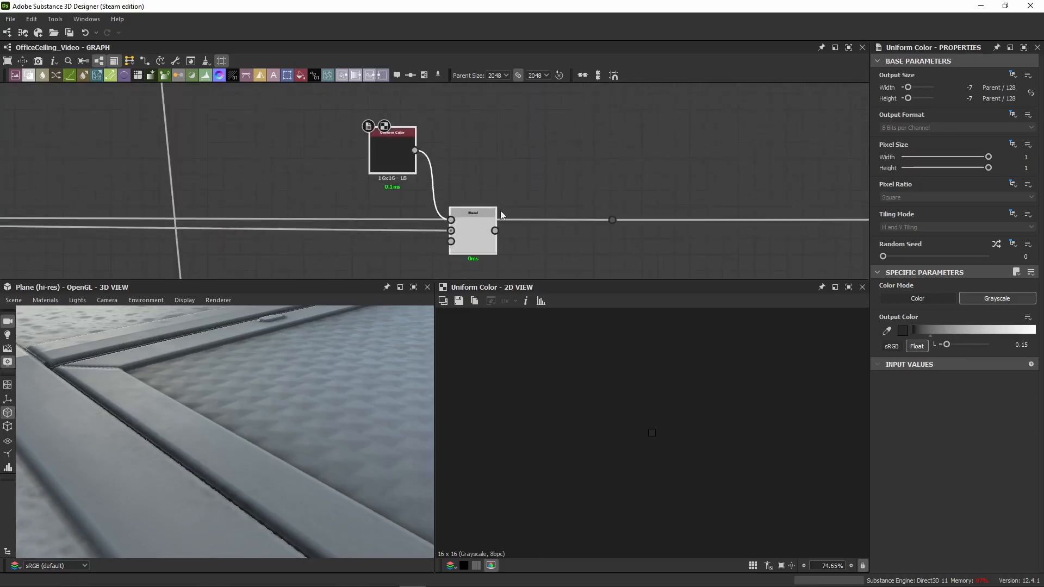
drag(471, 224, 472, 207)
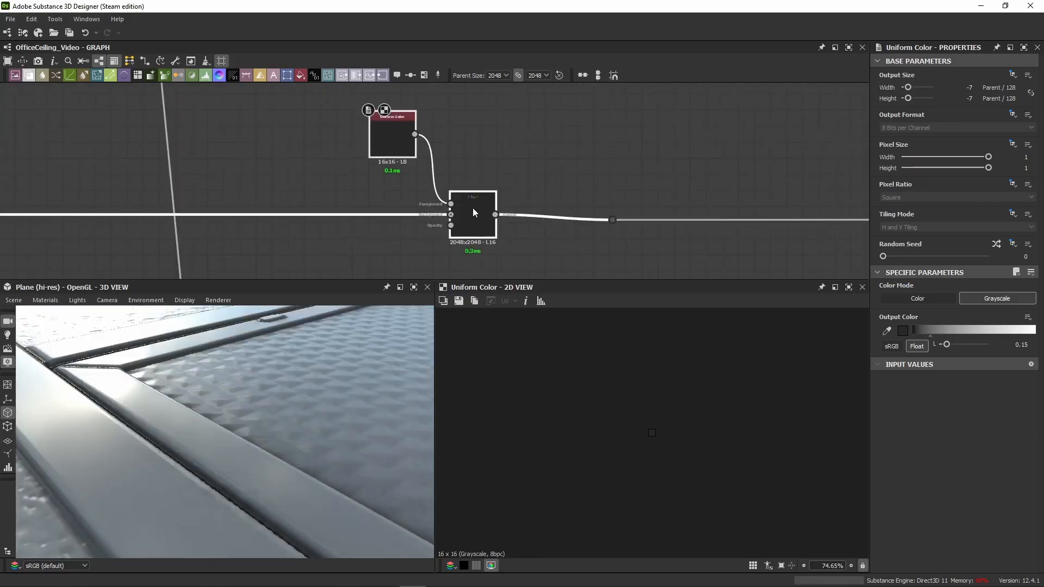
Step: Extend the output of the Histogram Scan holding the vent tile's square mask with a dot node
scroll(494, 157, down, 8)
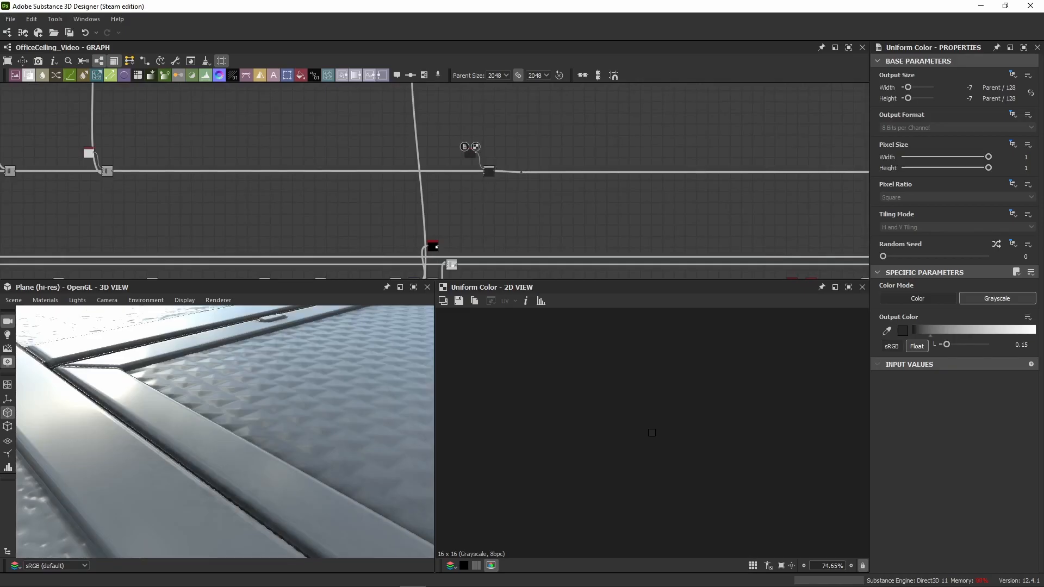
scroll(290, 216, down, 1)
middle_drag(291, 216, 302, 152)
scroll(414, 174, up, 9)
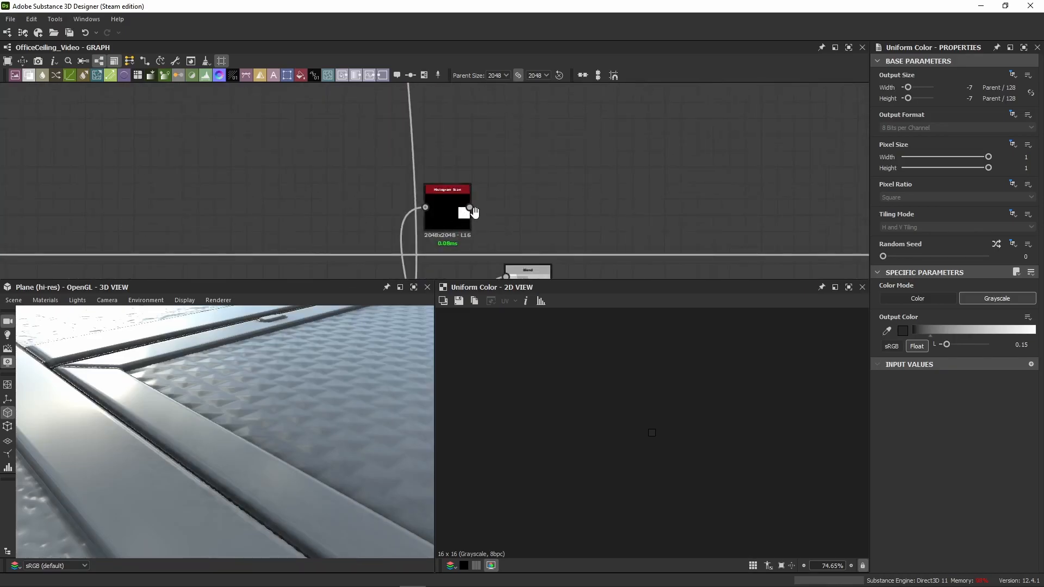
middle_drag(474, 212, 364, 150)
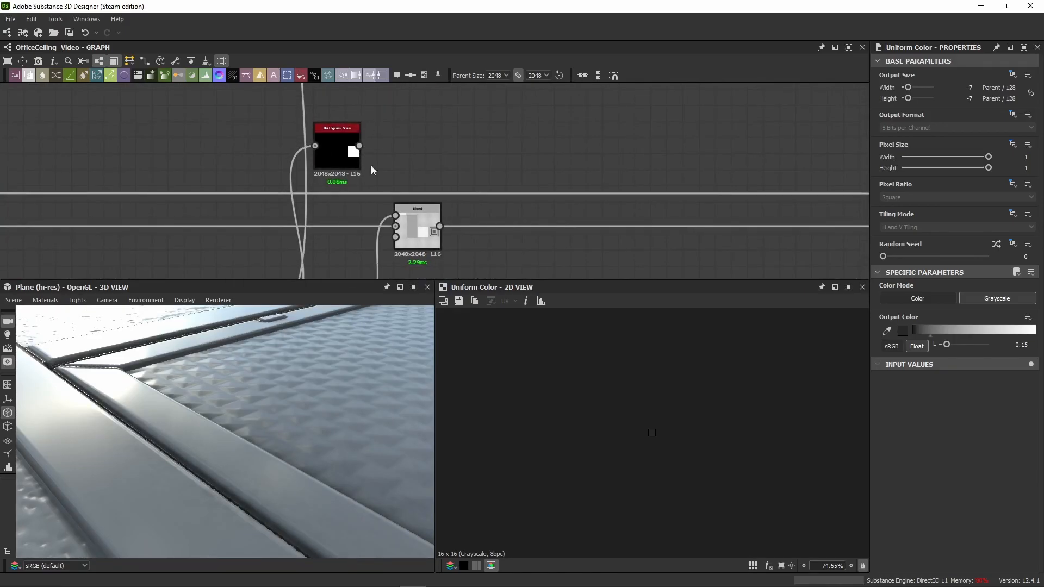
drag(360, 146, 841, 181)
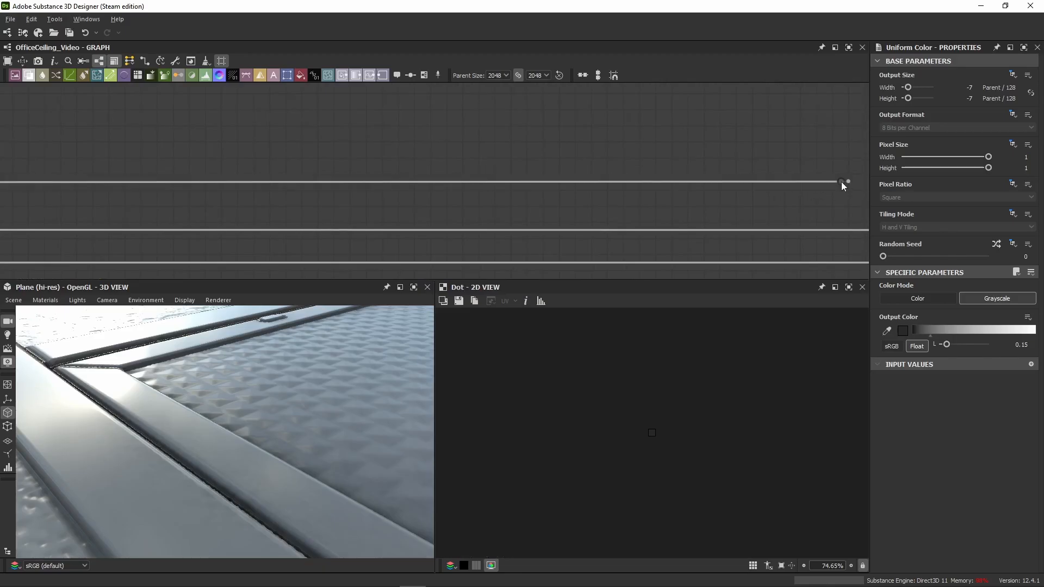
middle_drag(438, 150, 609, 200)
scroll(522, 187, down, 4)
middle_drag(436, 191, 408, 223)
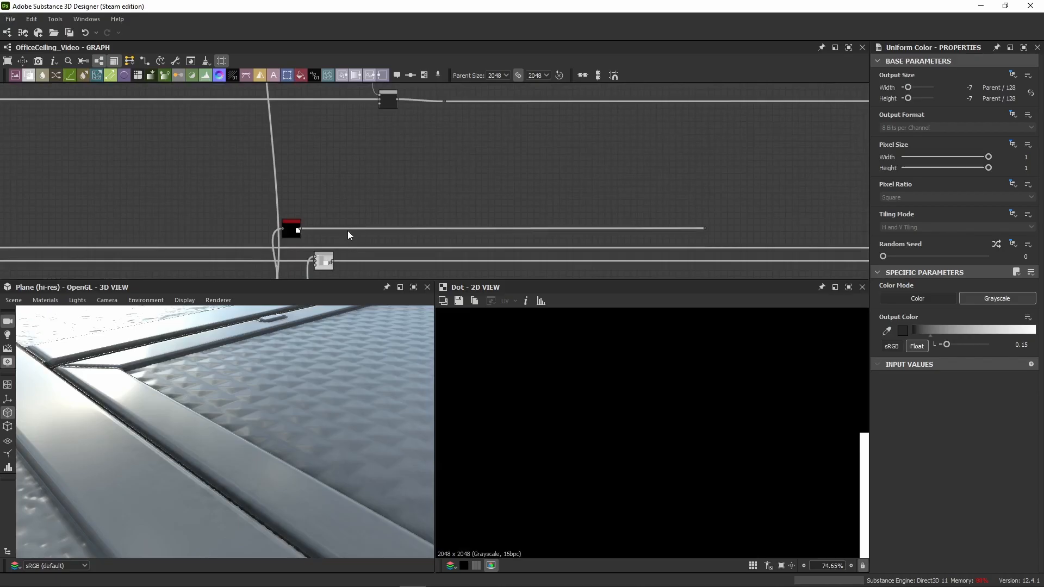
Step: Connect the vent tile's Histogram Scan mask to the pasted Blend's opacity and show the Blend in the 2D view
drag(353, 230, 379, 106)
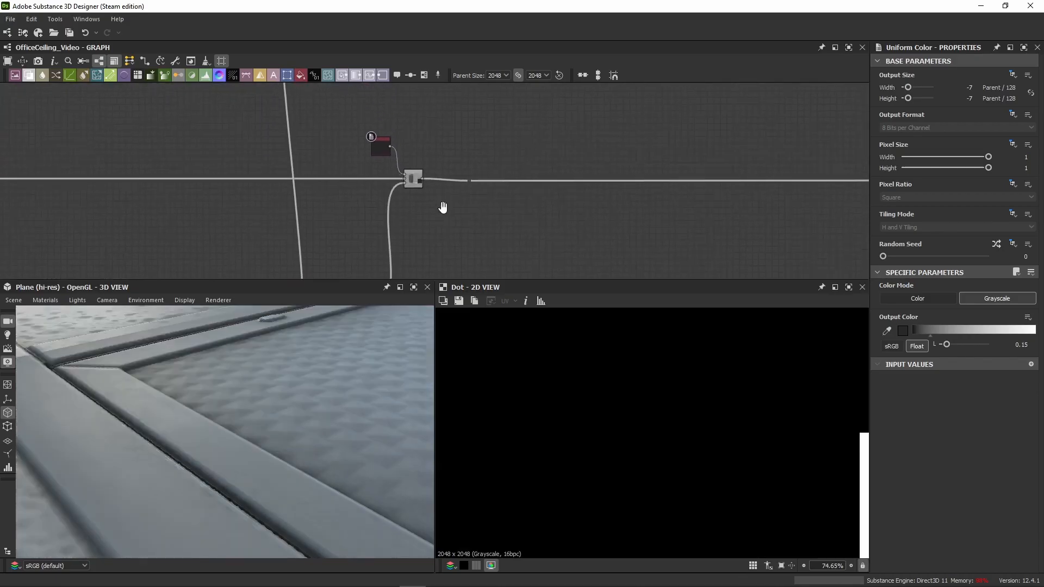
scroll(434, 201, up, 2)
double_click(393, 182)
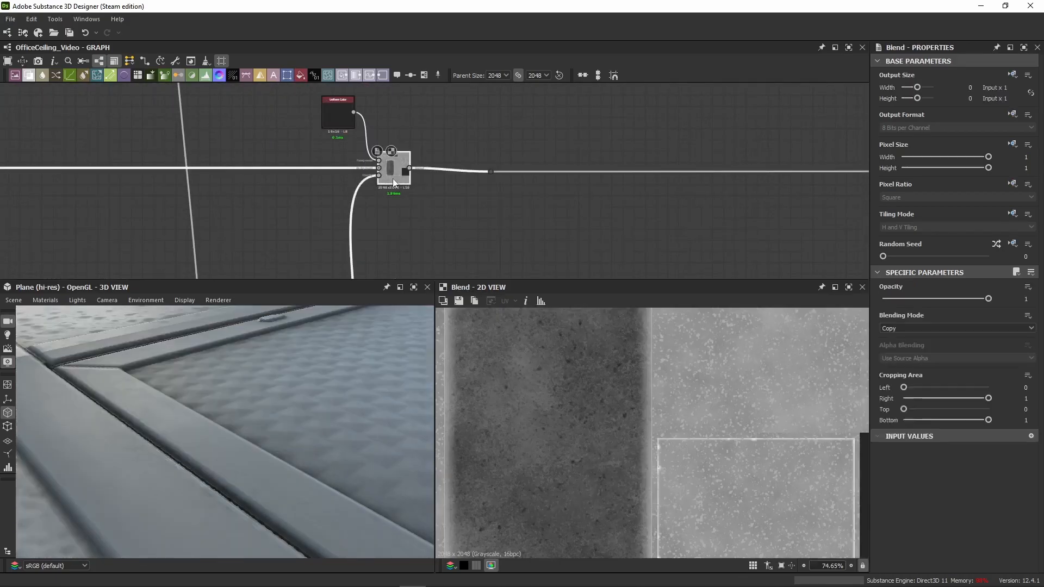
Step: Review the dark grey Uniform Color, its Copy Blend settings and the masked vent square in the 2D view
scroll(128, 190, down, 4)
middle_drag(110, 190, 309, 180)
scroll(452, 191, up, 4)
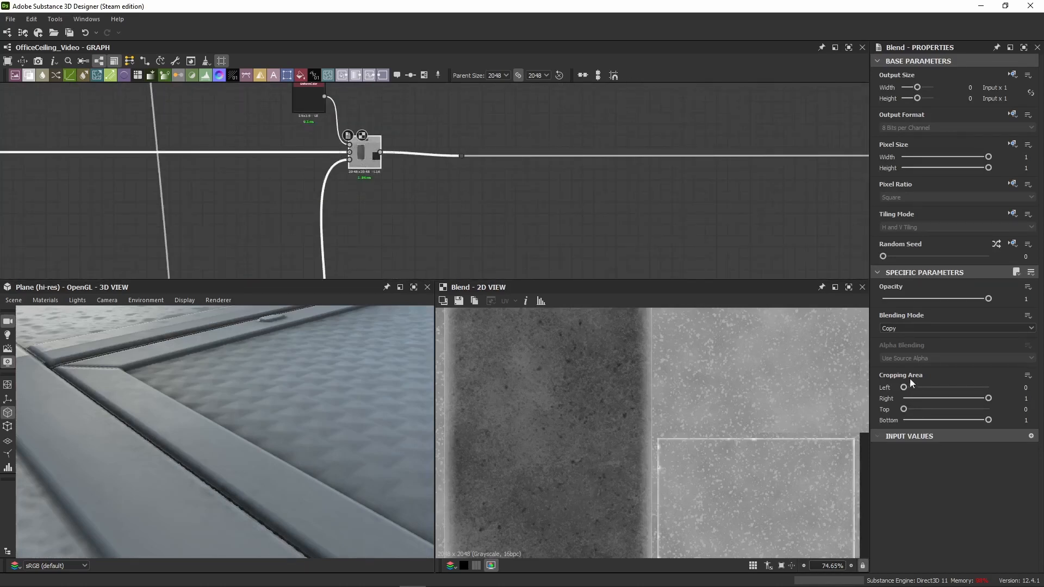
click(313, 100)
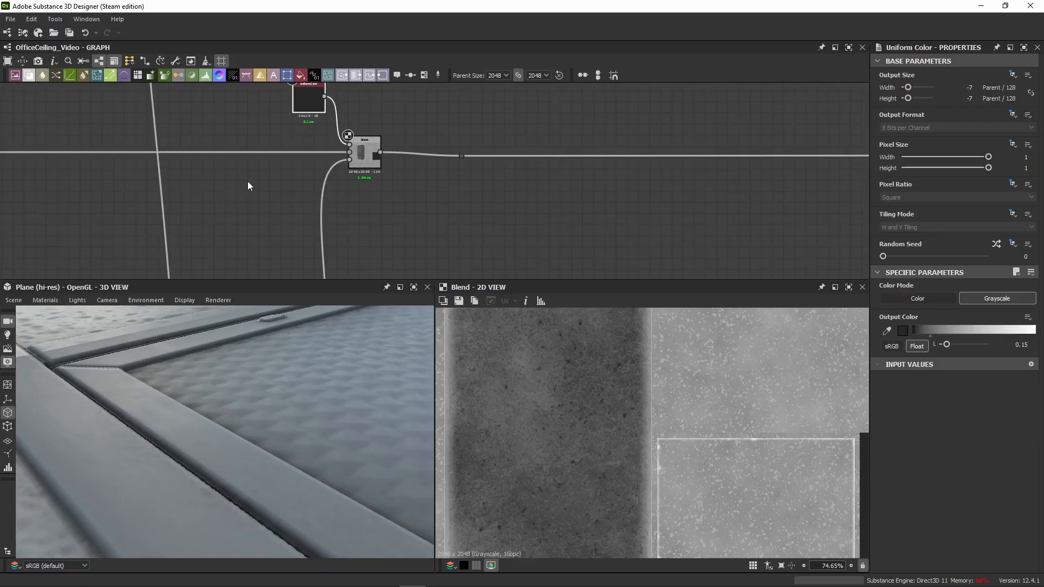
middle_drag(248, 186, 233, 214)
click(354, 187)
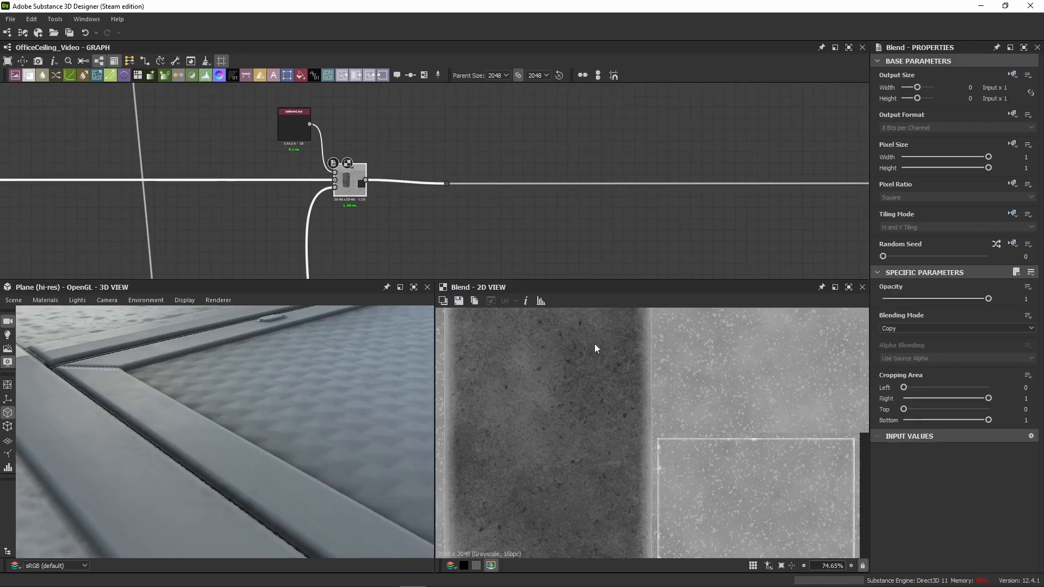
scroll(563, 370, down, 5)
scroll(697, 442, up, 4)
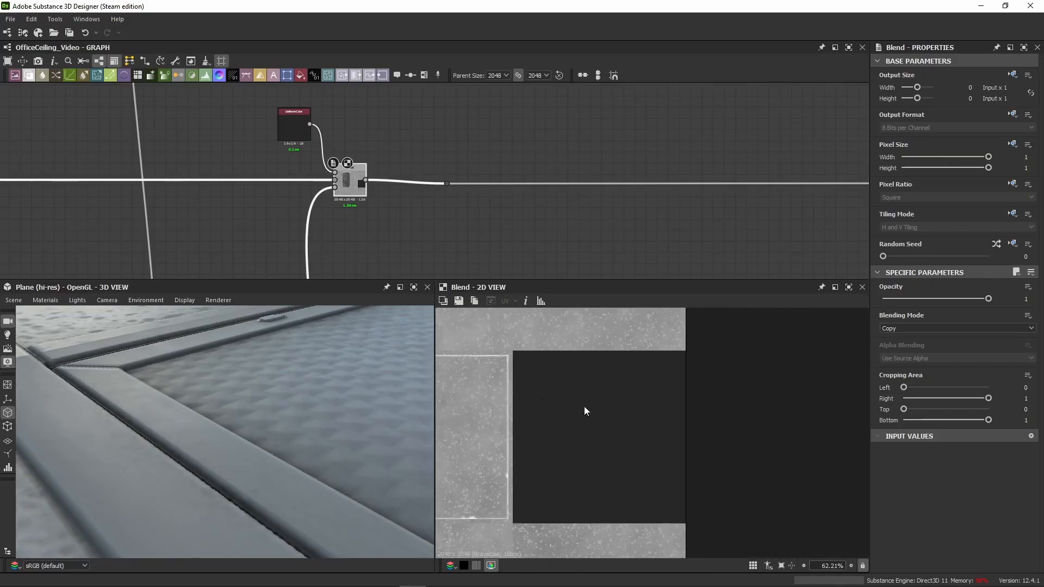
scroll(271, 380, down, 10)
Step: Examine the air vent's roughness on the ceiling plane from several angles in 3D
drag(270, 390, 247, 401)
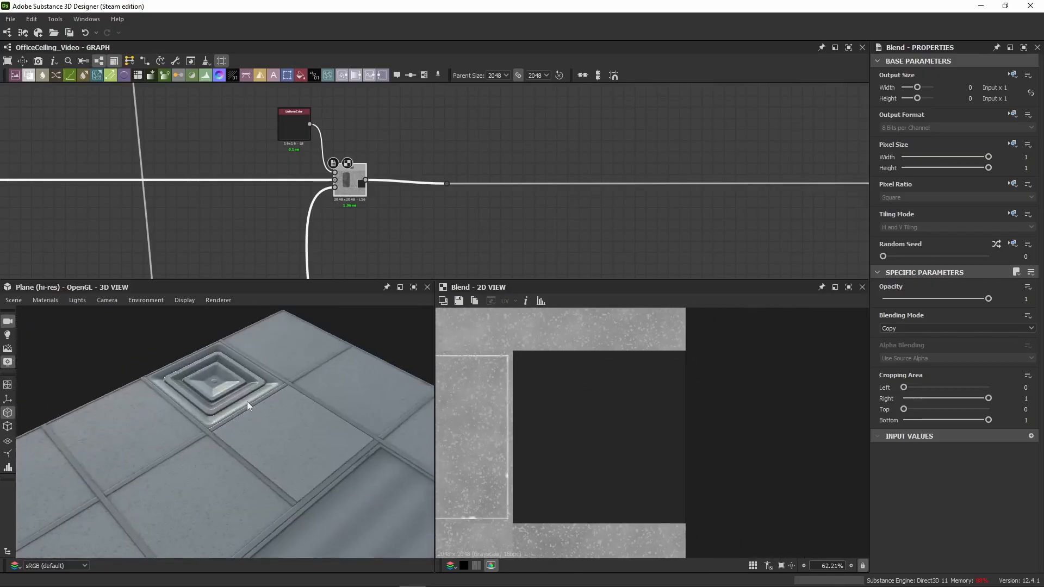
scroll(247, 376, up, 5)
scroll(250, 393, up, 2)
middle_drag(247, 376, 238, 399)
drag(238, 399, 282, 361)
scroll(256, 421, down, 3)
scroll(281, 361, up, 1)
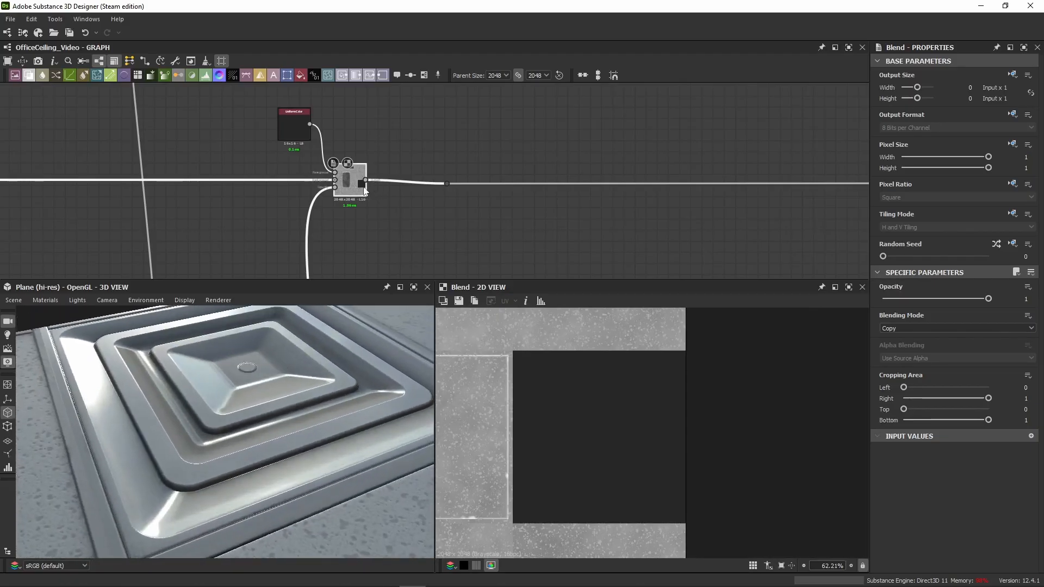
Step: Disable and re-enable the vent's Copy Blend to compare the vent's roughness with and without it in 3D
key(shift+d)
mouse_move(323, 400)
mouse_down()
mouse_move(326, 385)
mouse_move(315, 413)
mouse_up()
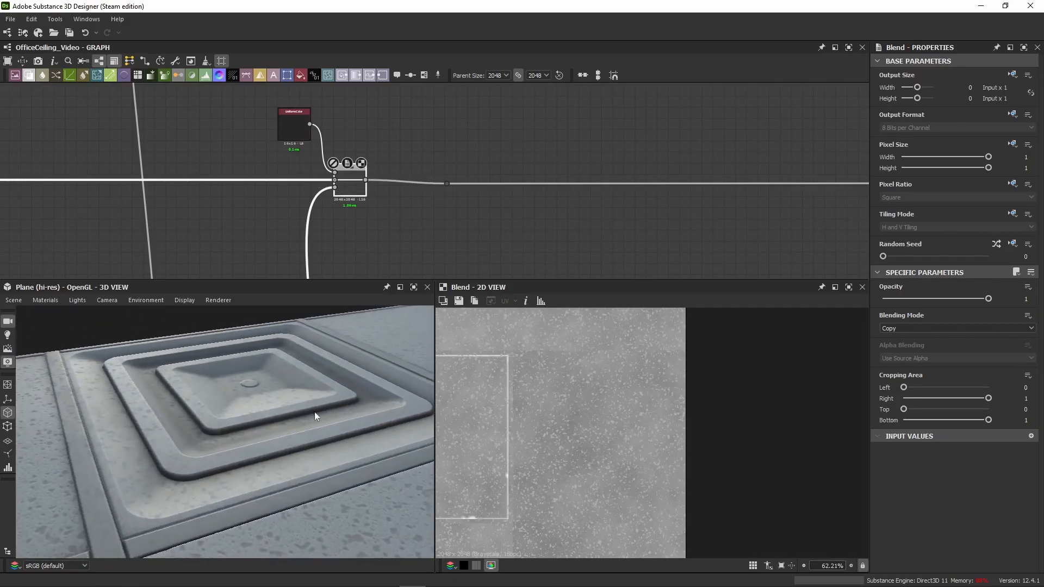
key(shift+d)
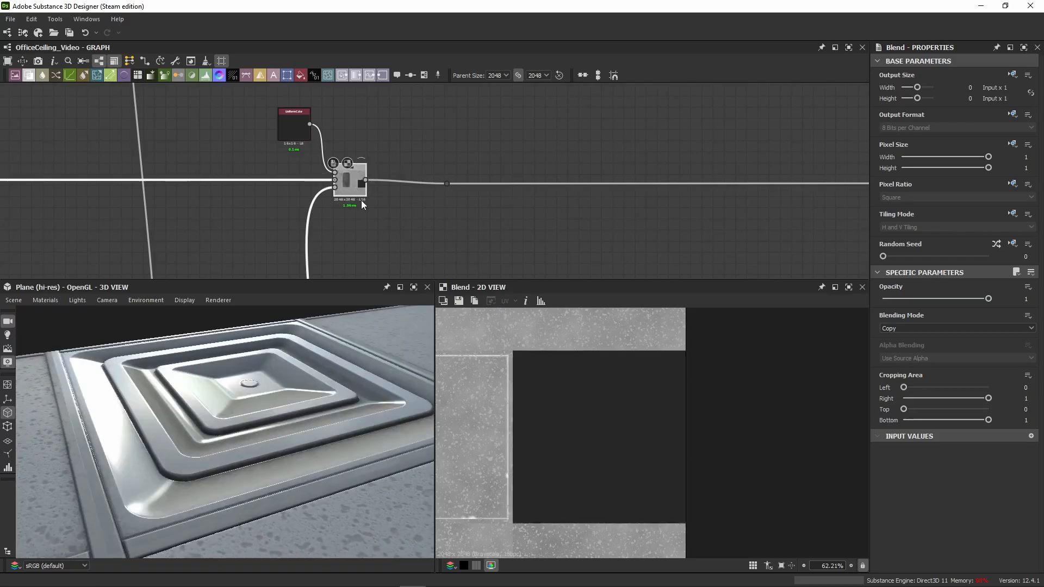
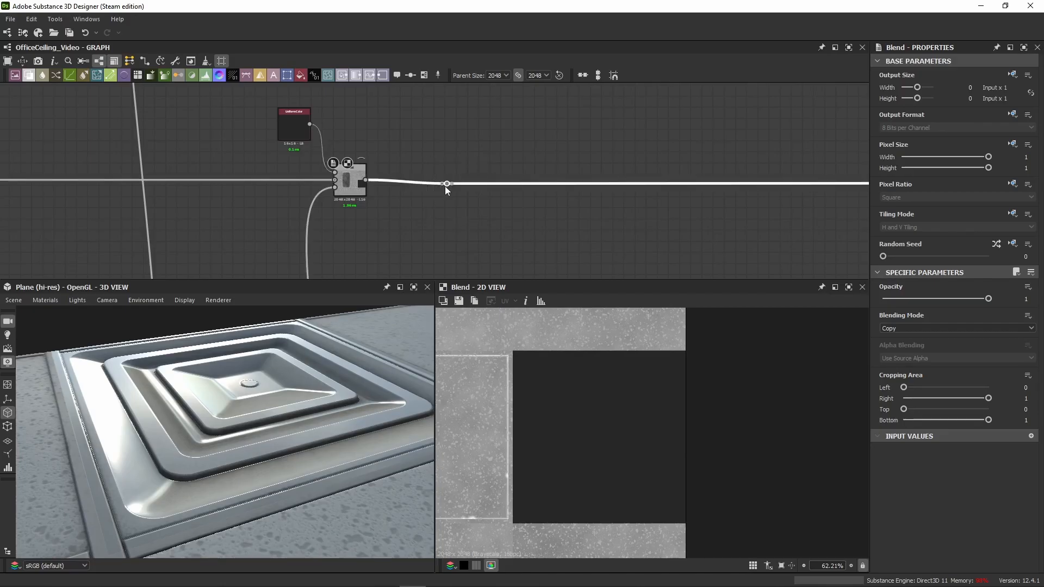
Step: Move the output link's dot node farther right and paste a white Uniform Color with its Blend after the vent Blend
drag(446, 184, 859, 180)
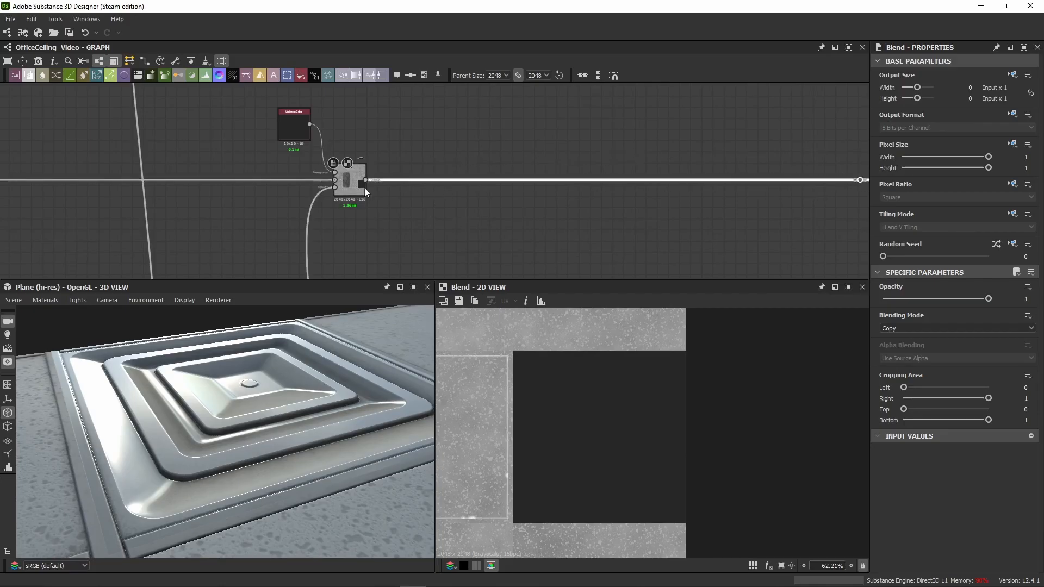
drag(309, 148, 375, 209)
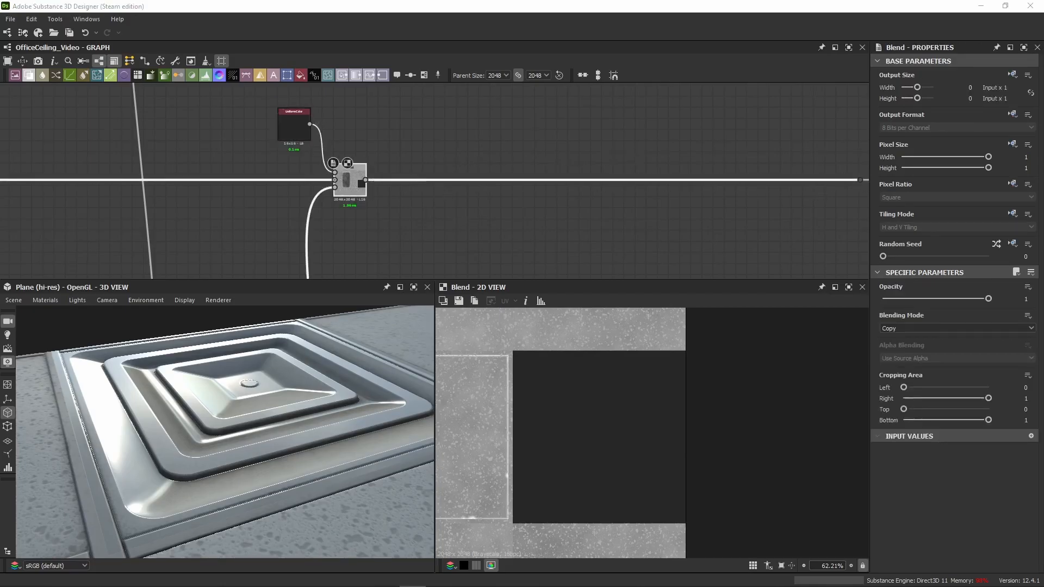
click(465, 136)
key(ctrl+v)
scroll(436, 142, down, 5)
middle_drag(447, 120, 397, 240)
middle_drag(530, 190, 538, 111)
scroll(373, 186, up, 5)
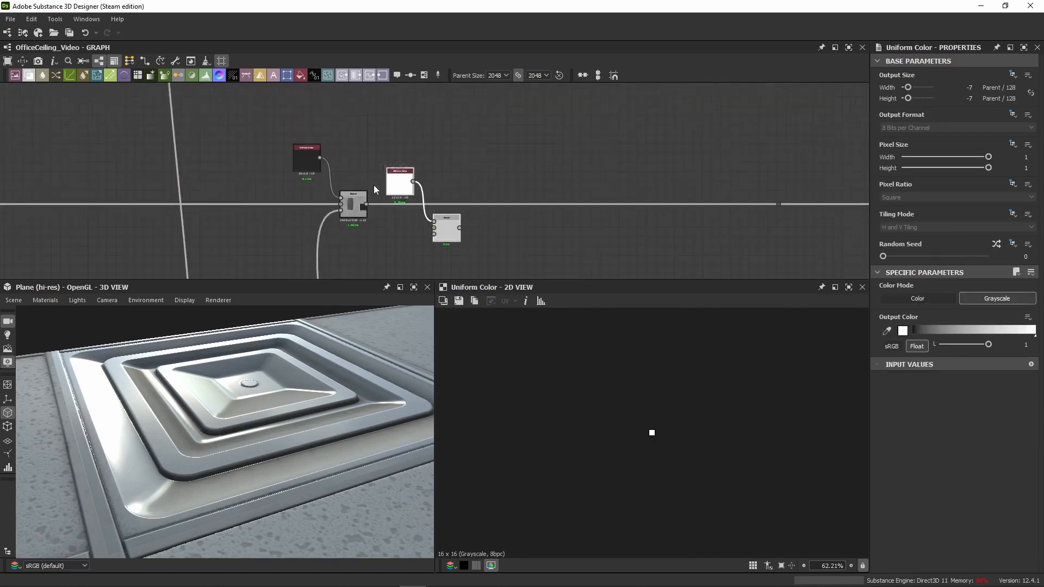
Step: Insert the pasted Blend between the vent Blend and the dot node, aligned on the roughness line with its white Uniform Color above
drag(447, 243, 604, 223)
drag(548, 139, 405, 259)
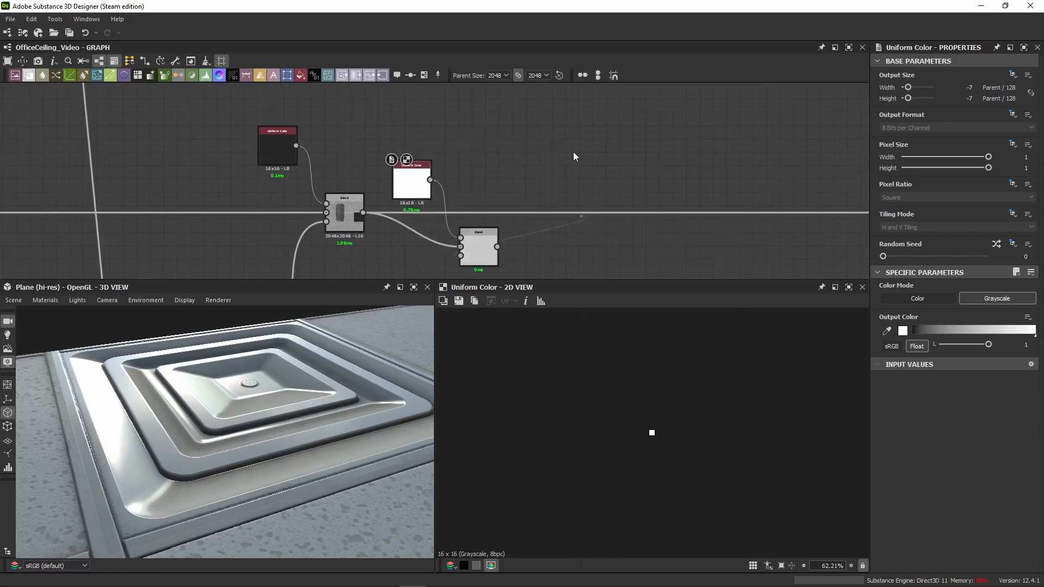
drag(480, 265, 641, 228)
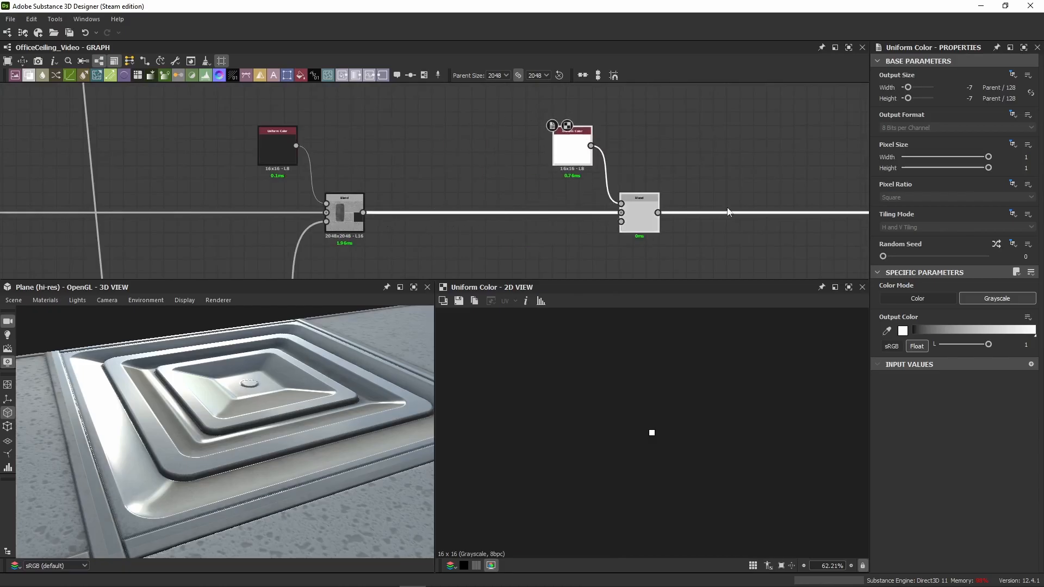
middle_drag(762, 192, 436, 185)
scroll(436, 185, down, 3)
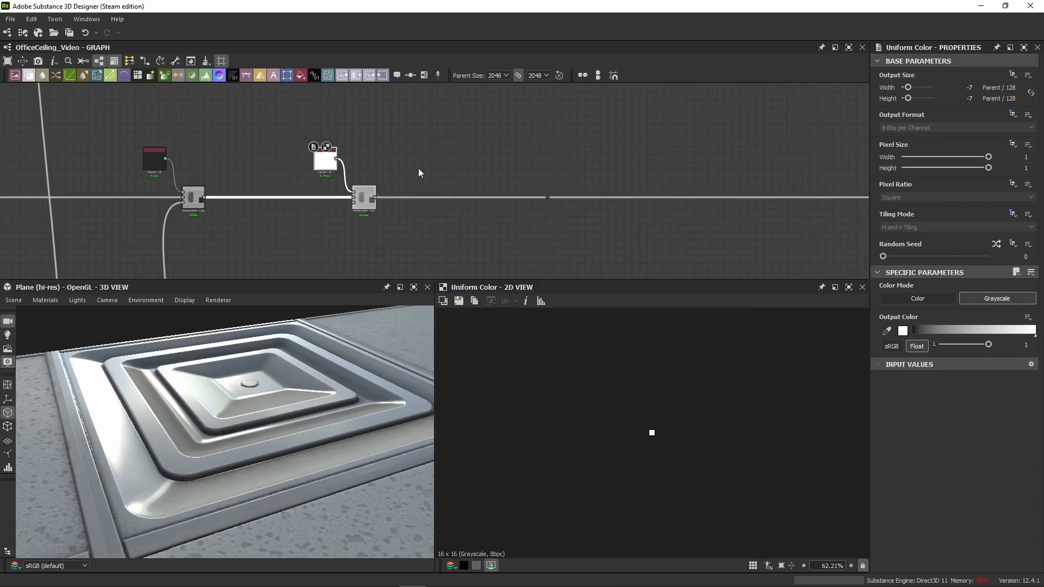
Step: Connect the second colour layer's mask output to the opacity input of the newly inserted roughness Blend
scroll(418, 167, down, 4)
middle_drag(370, 131, 457, 221)
scroll(473, 140, up, 3)
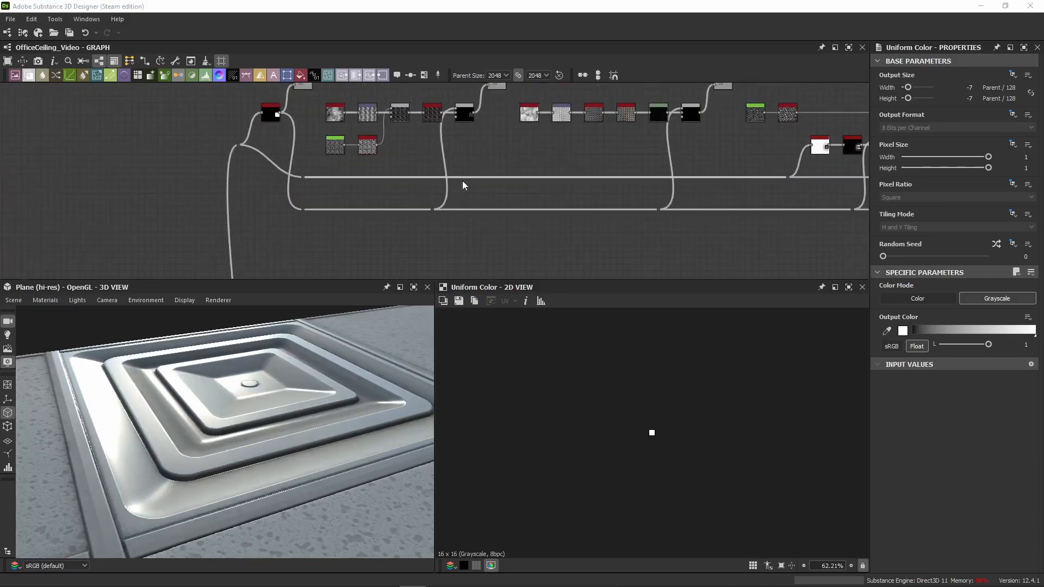
scroll(424, 152, down, 2)
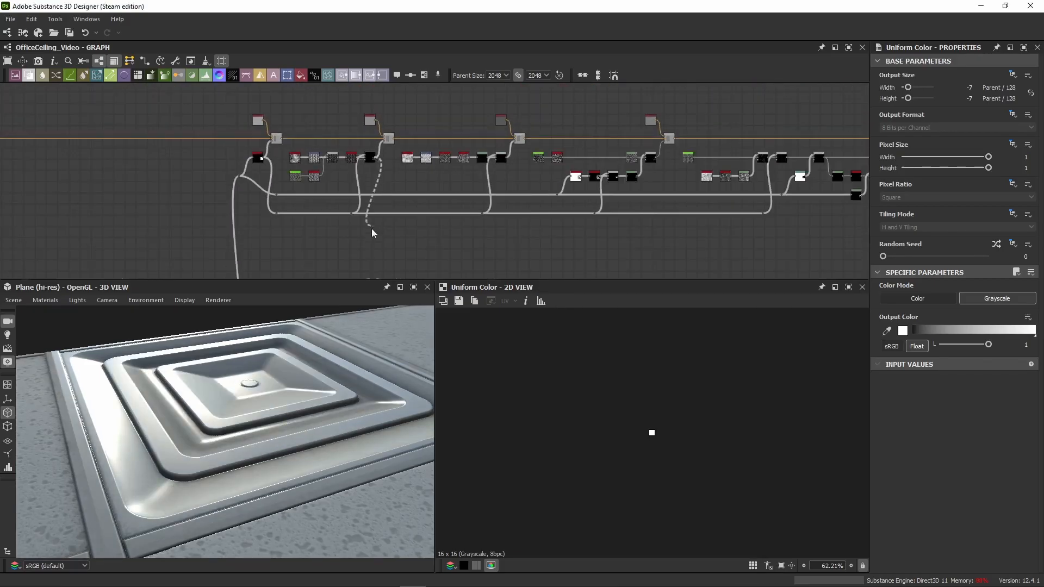
scroll(372, 229, down, 1)
middle_drag(372, 230, 403, 202)
scroll(399, 217, up, 4)
click(391, 198)
scroll(397, 108, down, 2)
middle_drag(397, 109, 387, 141)
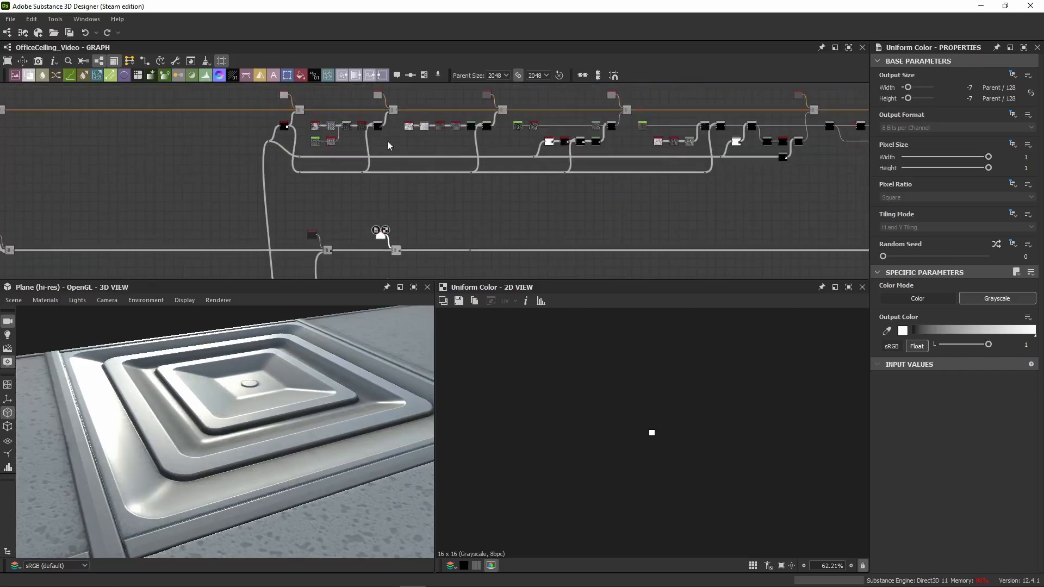
drag(382, 125, 394, 249)
Step: Show the newly masked Blend in the 2D view and review its opacity and blending settings
scroll(394, 252, up, 5)
click(402, 253)
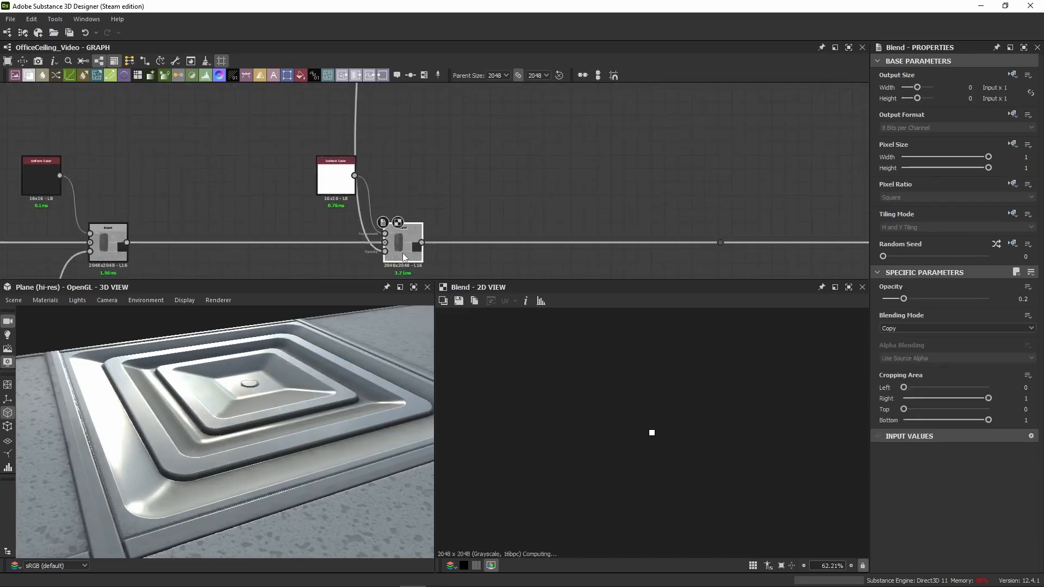
middle_drag(402, 253, 403, 208)
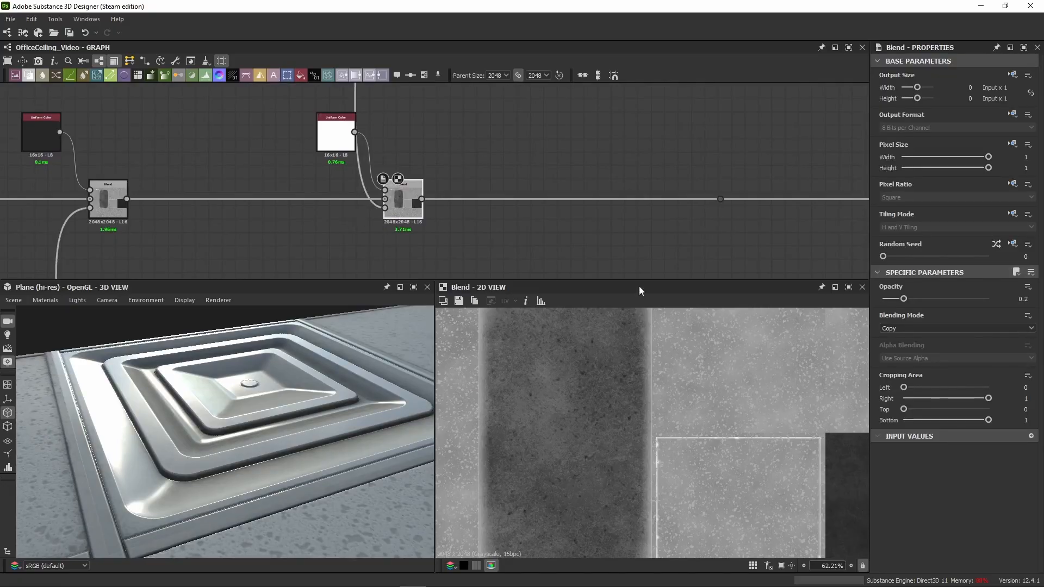
middle_drag(488, 217, 533, 218)
drag(434, 209, 427, 215)
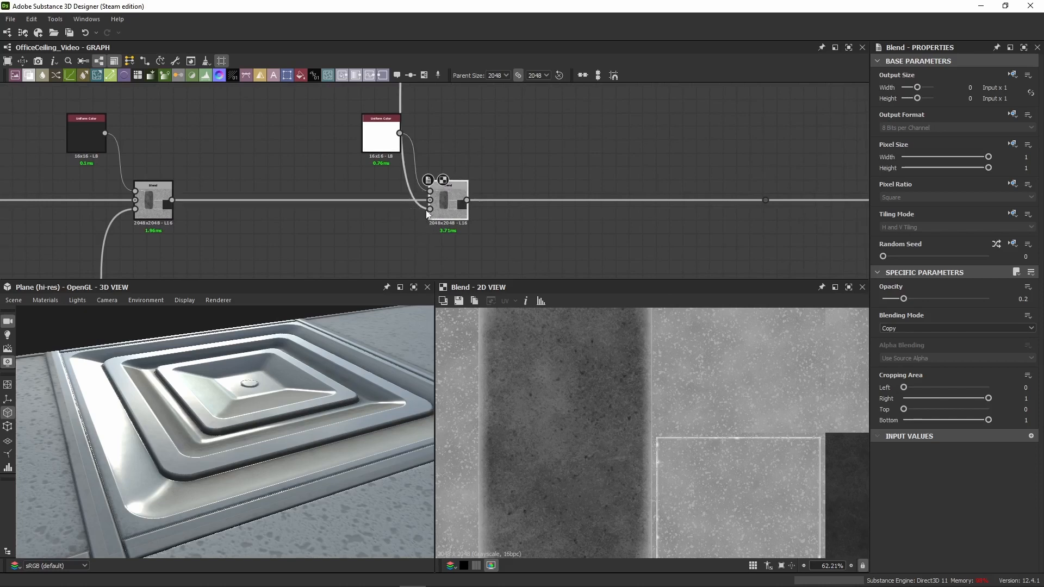
double_click(429, 209)
double_click(449, 216)
Step: Disable and re-enable the white layer's Blend to compare the vent's roughness close up in 3D
drag(203, 434, 255, 391)
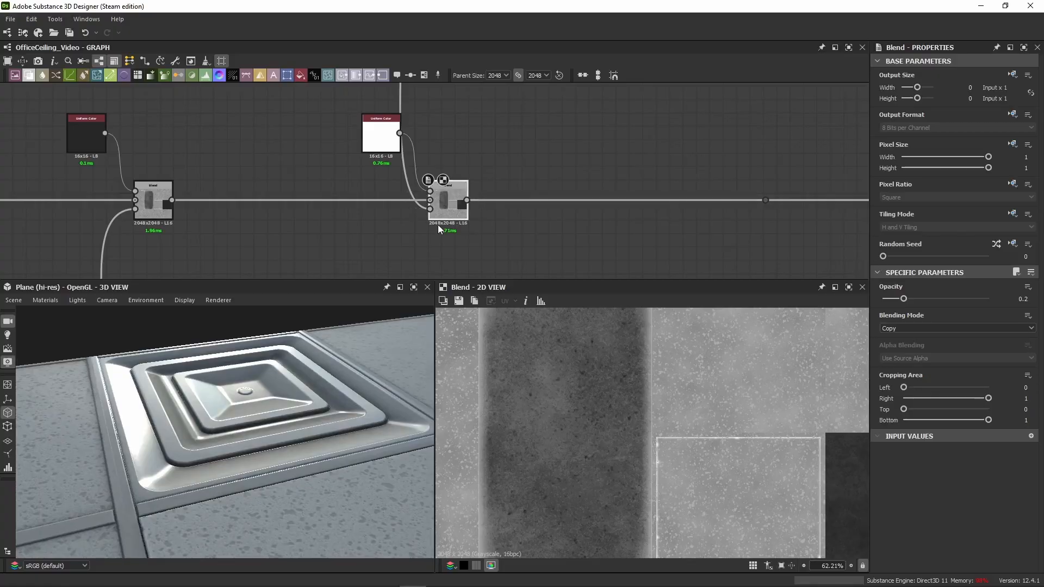
scroll(576, 366, up, 5)
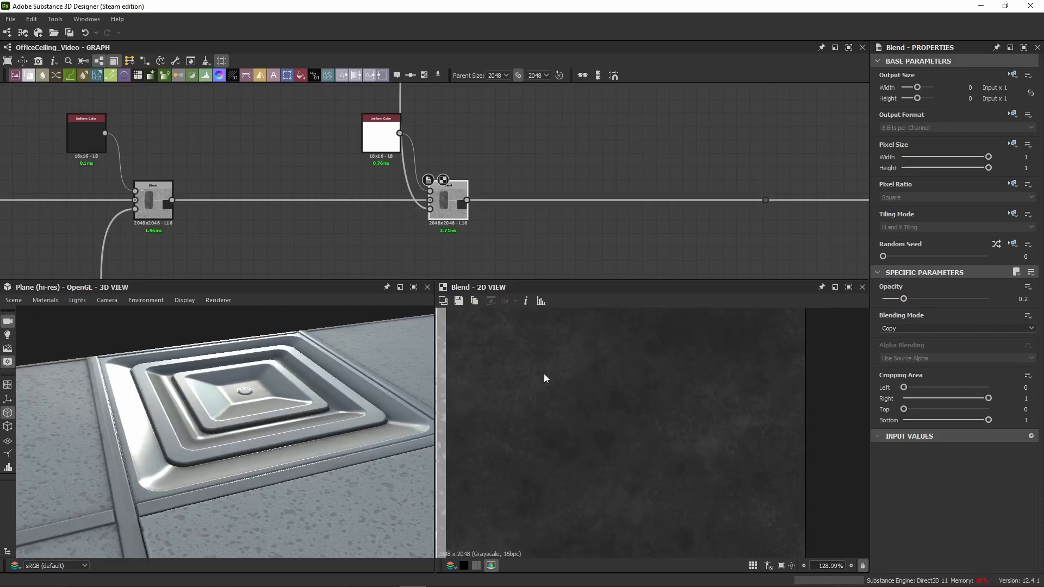
drag(270, 448, 226, 436)
scroll(143, 428, up, 5)
key(shift+d)
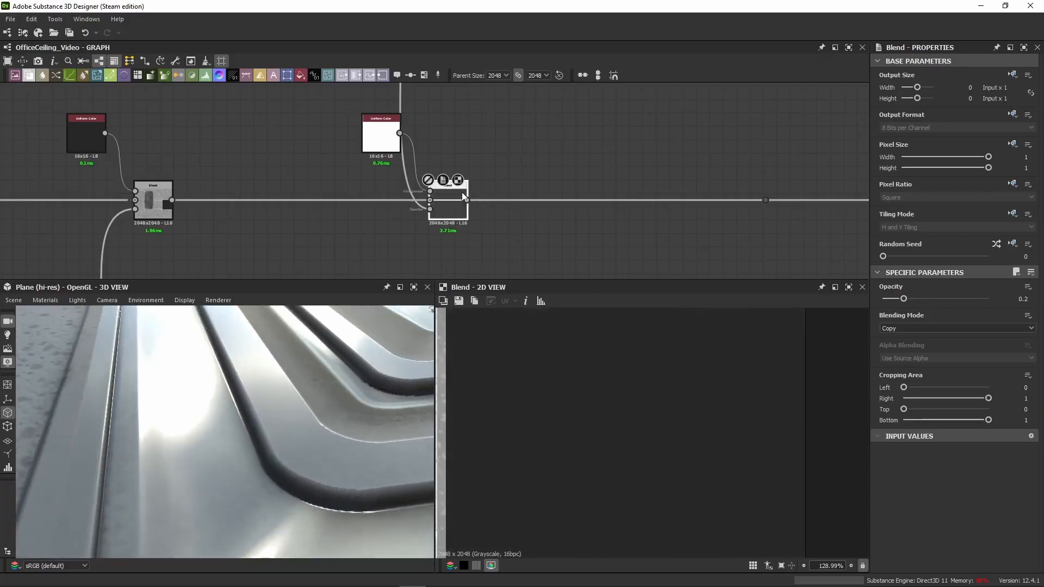
key(shift+d)
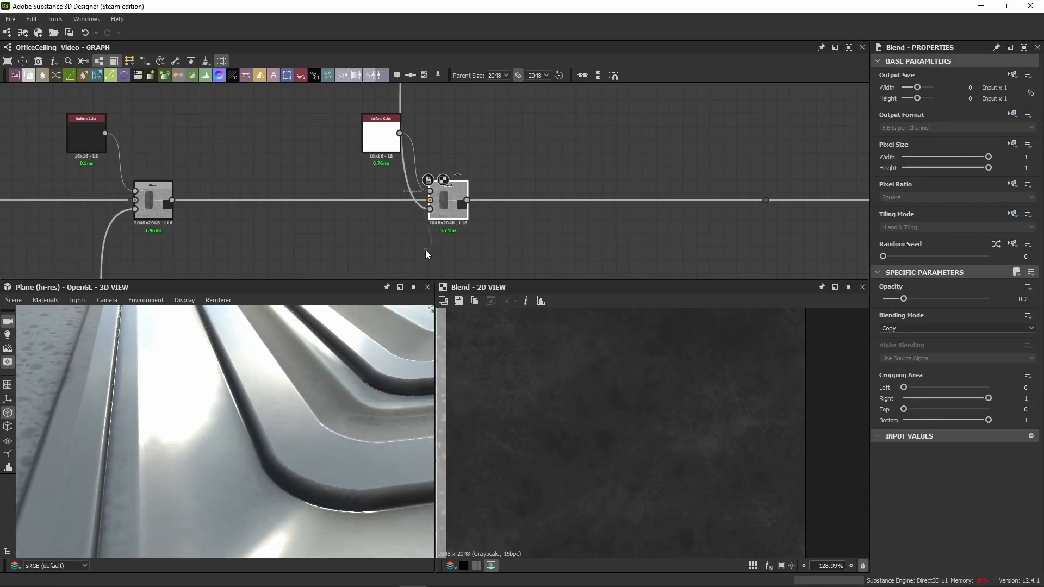
Step: Examine the white layer's effect across the whole vent in 3D from a wider, turned angle
scroll(285, 463, down, 5)
drag(285, 463, 229, 429)
scroll(157, 423, up, 3)
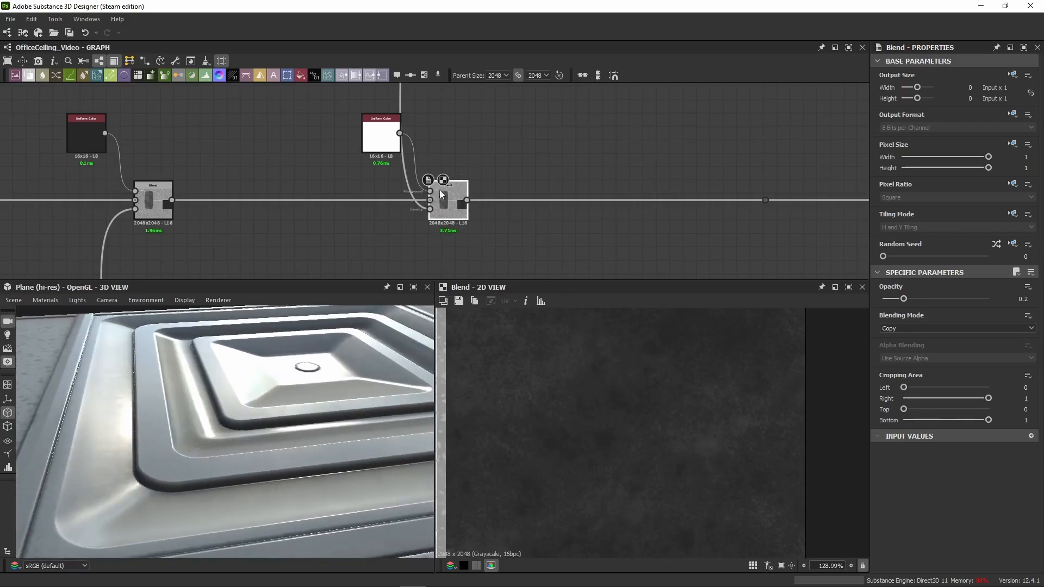
key(shift+d)
middle_drag(170, 476, 184, 468)
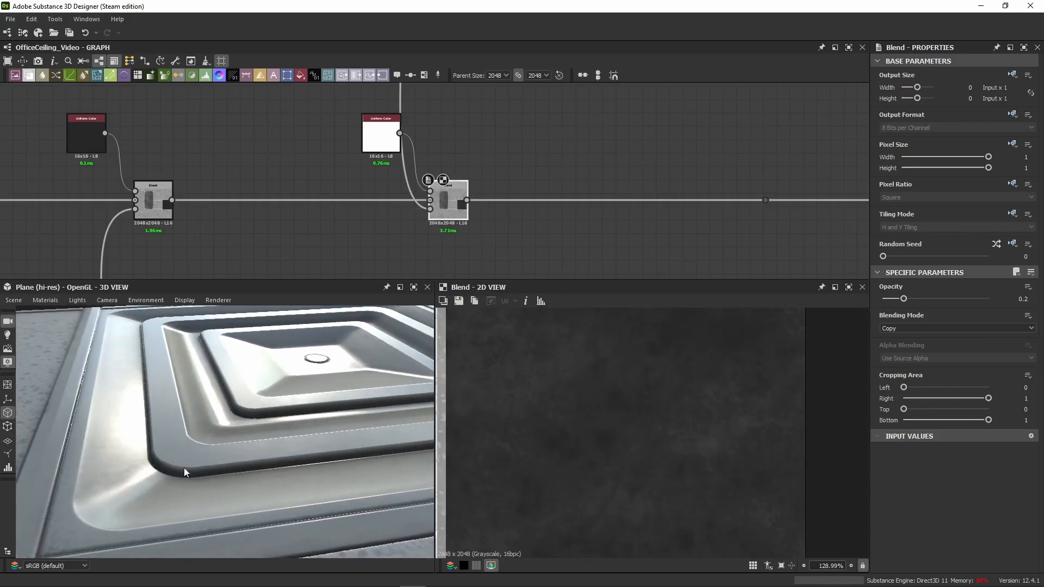
Step: Move the dot node farther right and paste a white Uniform Color, a Blend and a Levels node after the last Blend
scroll(414, 239, down, 5)
middle_drag(494, 201, 435, 186)
middle_drag(473, 233, 451, 207)
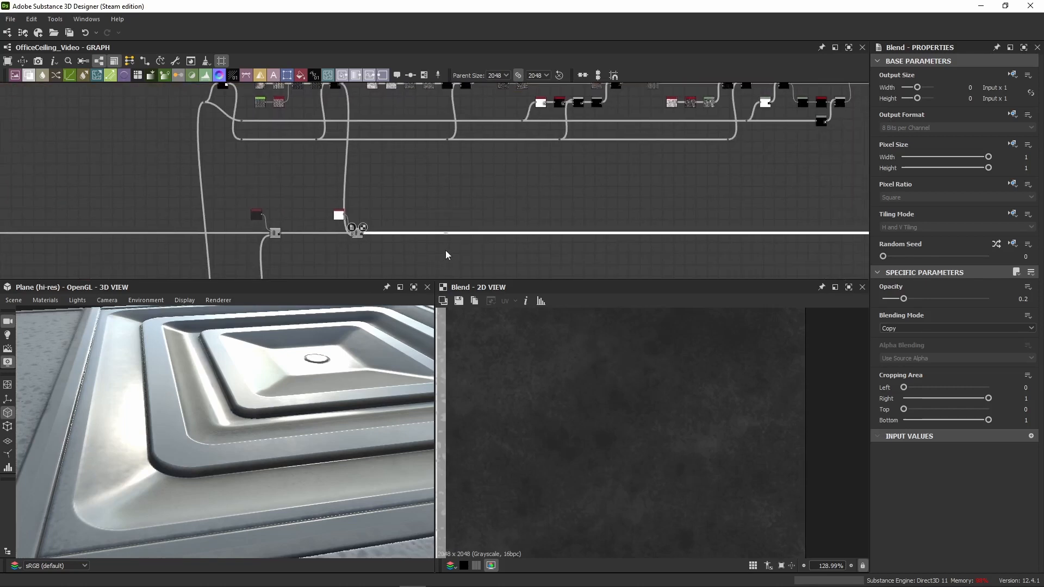
scroll(445, 248, up, 4)
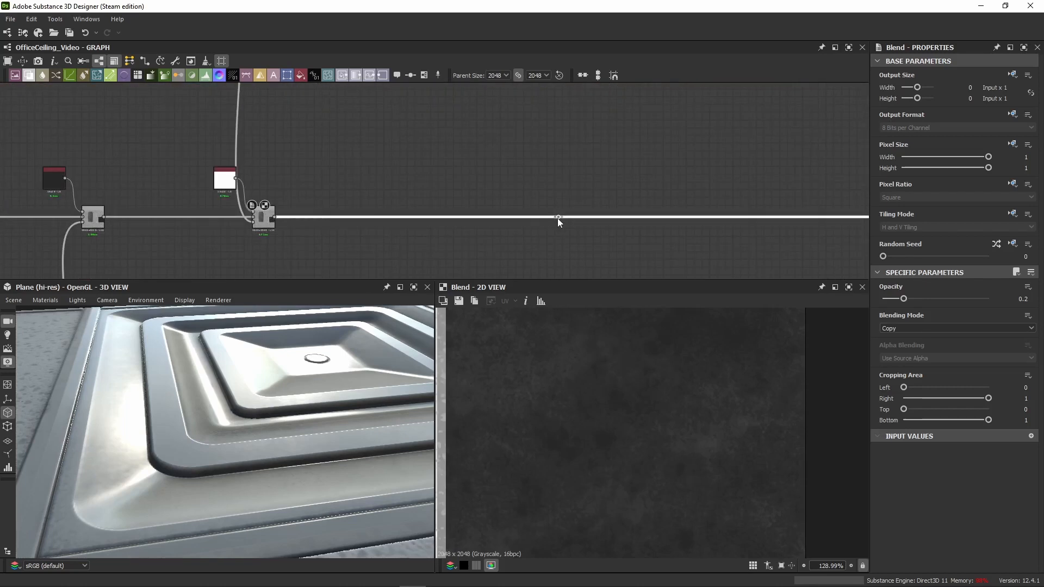
scroll(422, 196, down, 5)
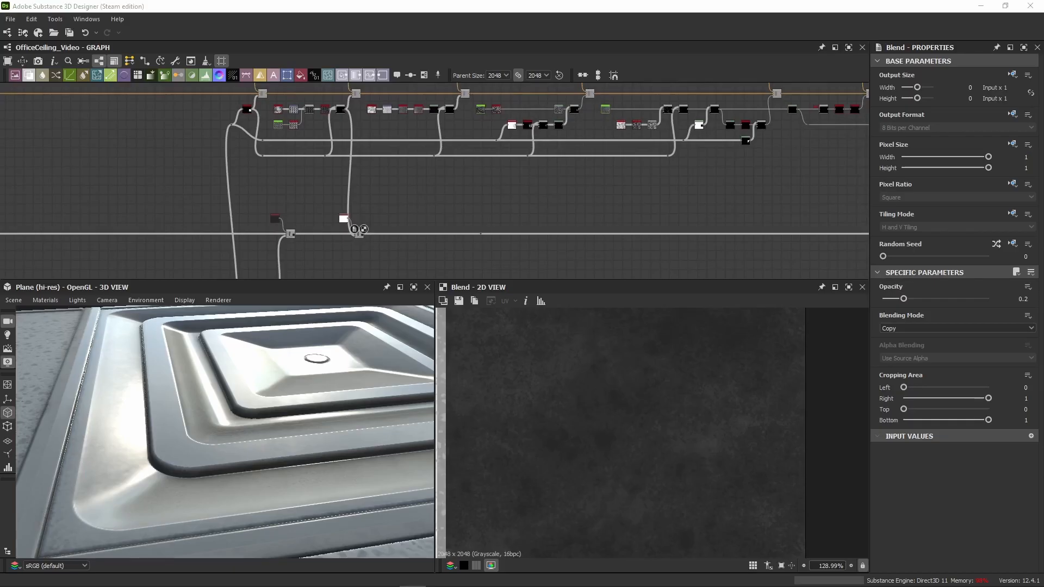
click(436, 226)
key(ctrl+v)
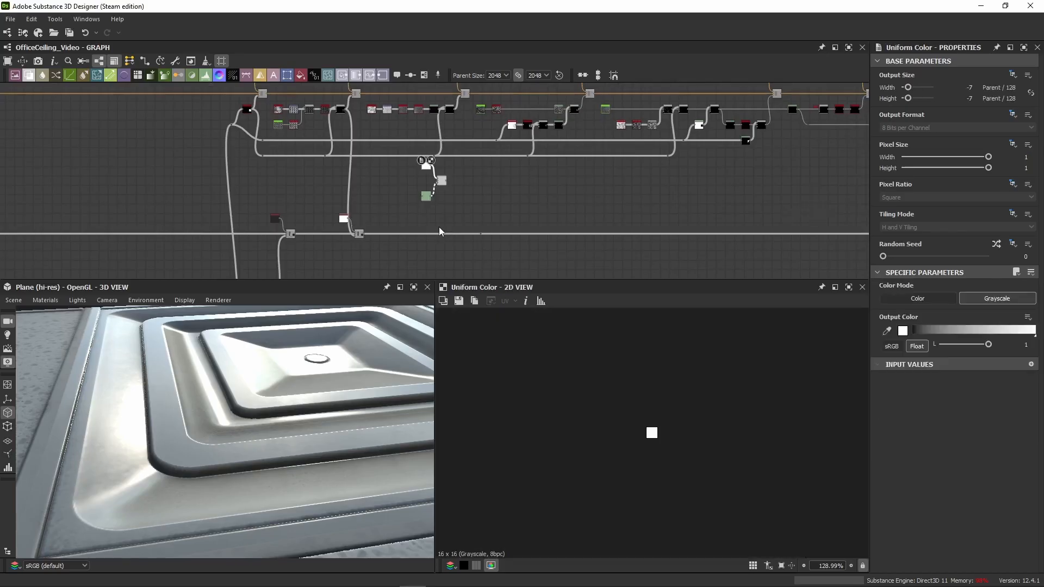
scroll(439, 226, up, 3)
middle_drag(439, 226, 432, 199)
drag(435, 124, 450, 186)
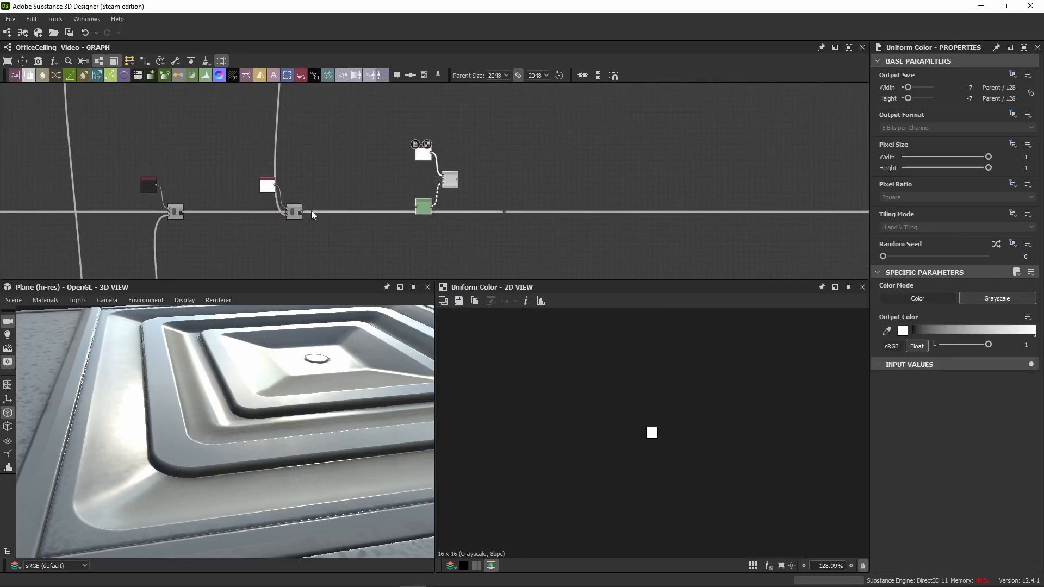
Step: Wire the pasted Blend between the previous Blend and the dot node, and align its node group with the roughness line
drag(303, 211, 442, 186)
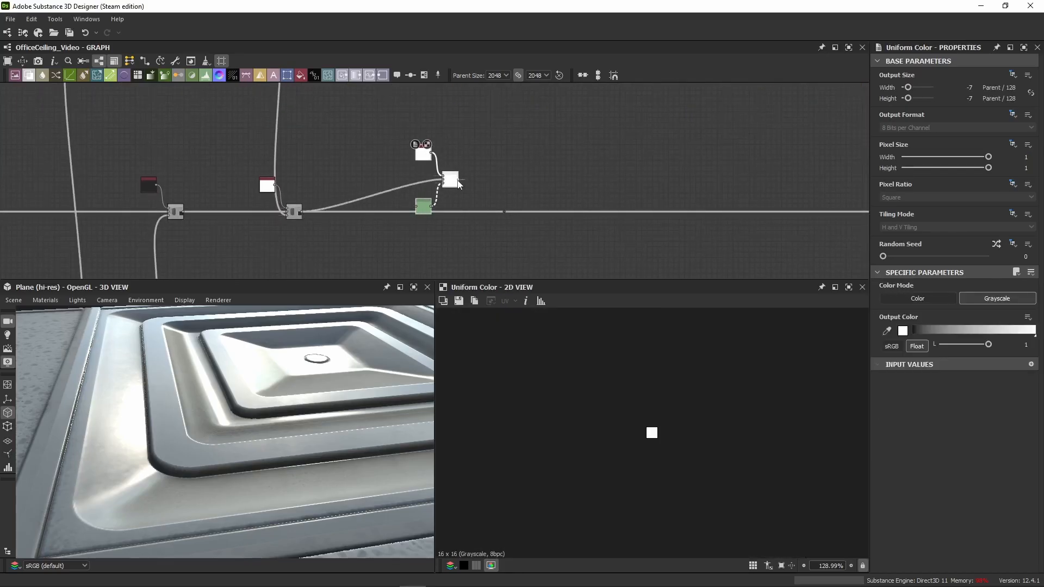
scroll(455, 187, up, 2)
scroll(459, 185, up, 1)
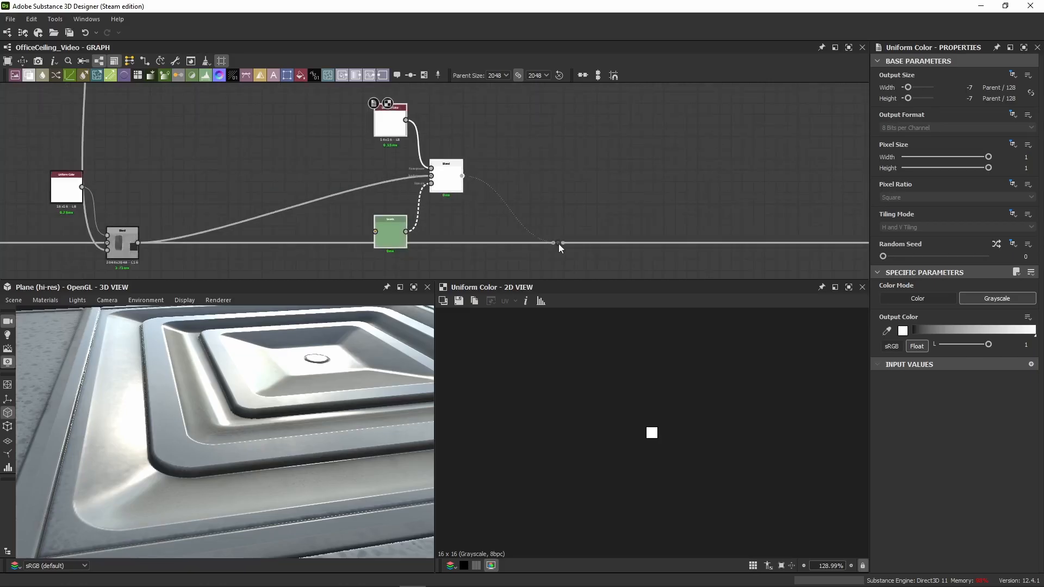
drag(558, 244, 559, 243)
middle_drag(451, 180, 420, 121)
drag(420, 120, 463, 188)
click(466, 230)
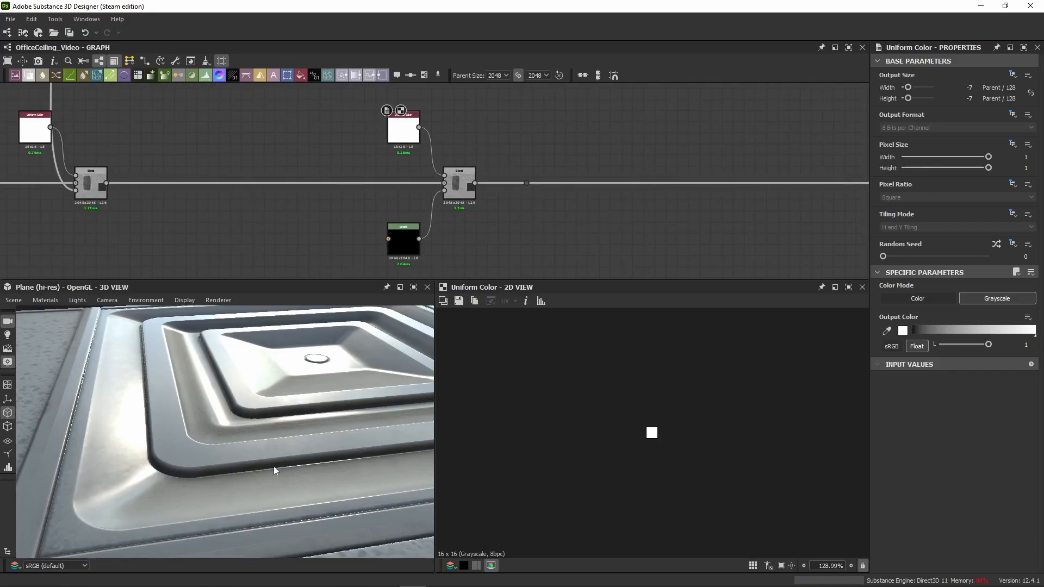
Step: Connect the third colour layer's mask output to the input of the pasted Levels node
drag(274, 470, 225, 365)
scroll(346, 191, down, 3)
middle_drag(343, 166, 337, 225)
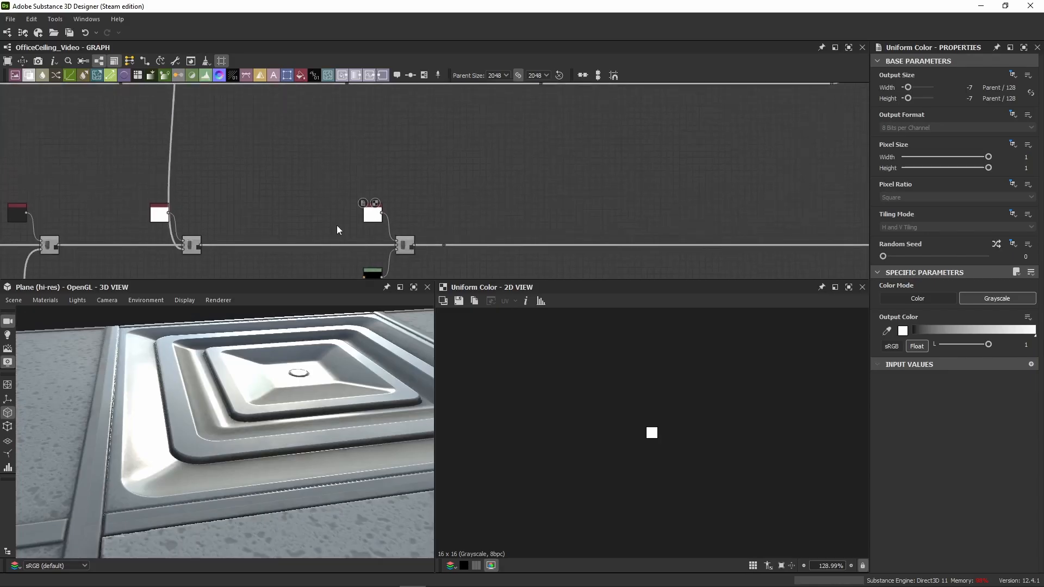
scroll(337, 225, down, 3)
mouse_move(352, 157)
middle_down()
mouse_move(339, 187)
mouse_move(356, 165)
middle_up()
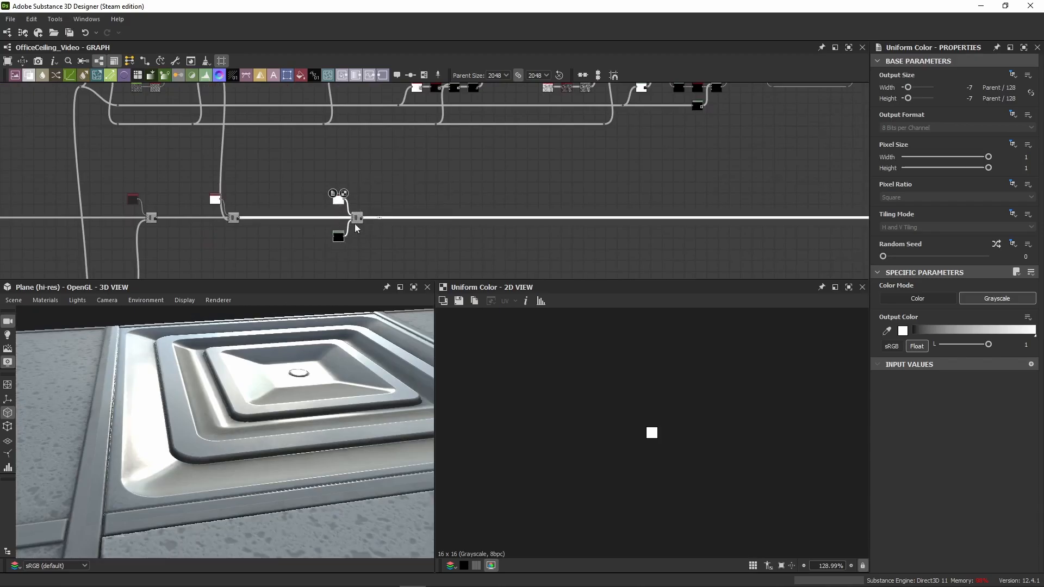
scroll(362, 206, up, 3)
drag(354, 231, 409, 233)
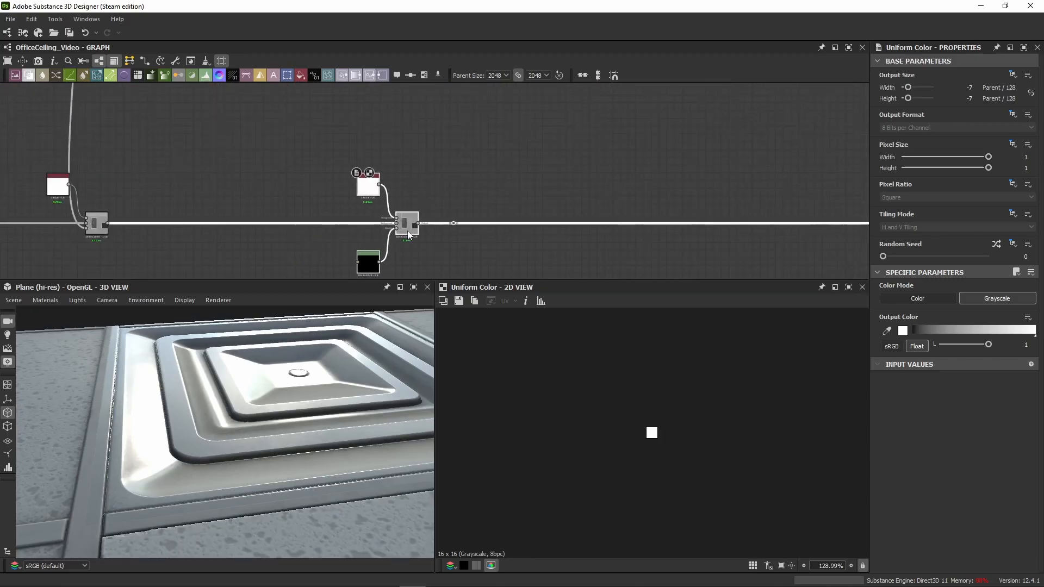
scroll(406, 174, down, 3)
middle_drag(403, 161, 383, 184)
scroll(356, 153, up, 2)
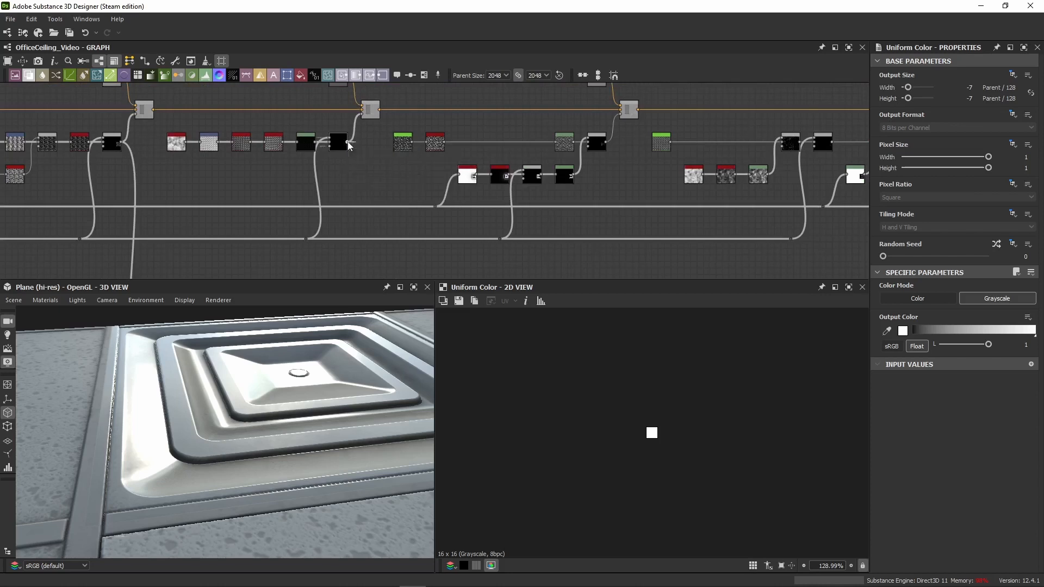
drag(347, 141, 369, 175)
scroll(368, 210, down, 2)
middle_drag(371, 143, 374, 110)
middle_drag(377, 229, 378, 129)
drag(387, 186, 380, 216)
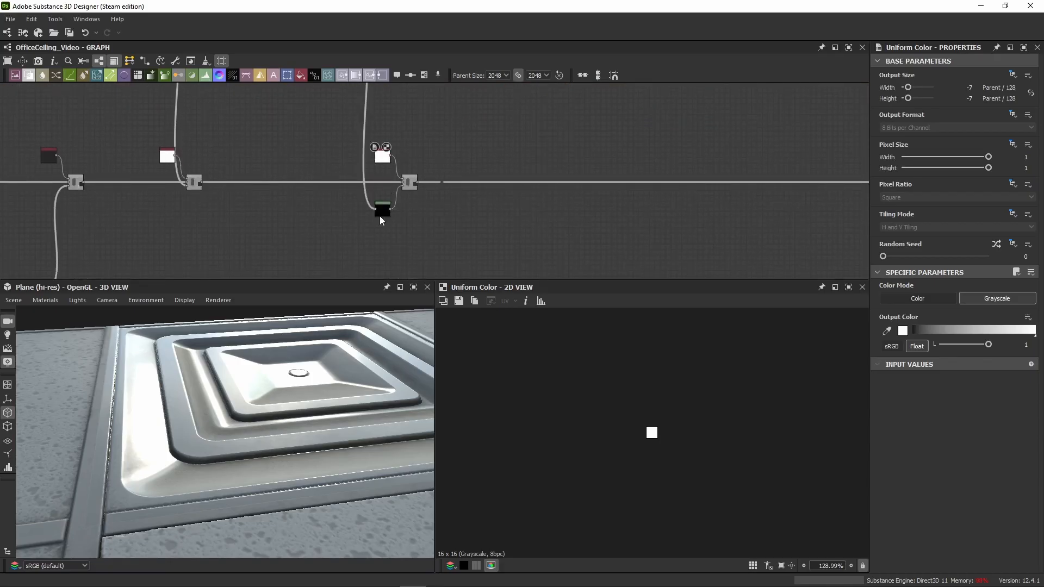
Step: Show the Levels output in the 2D view and display its level parameters as individual sliders instead of the histogram
double_click(381, 213)
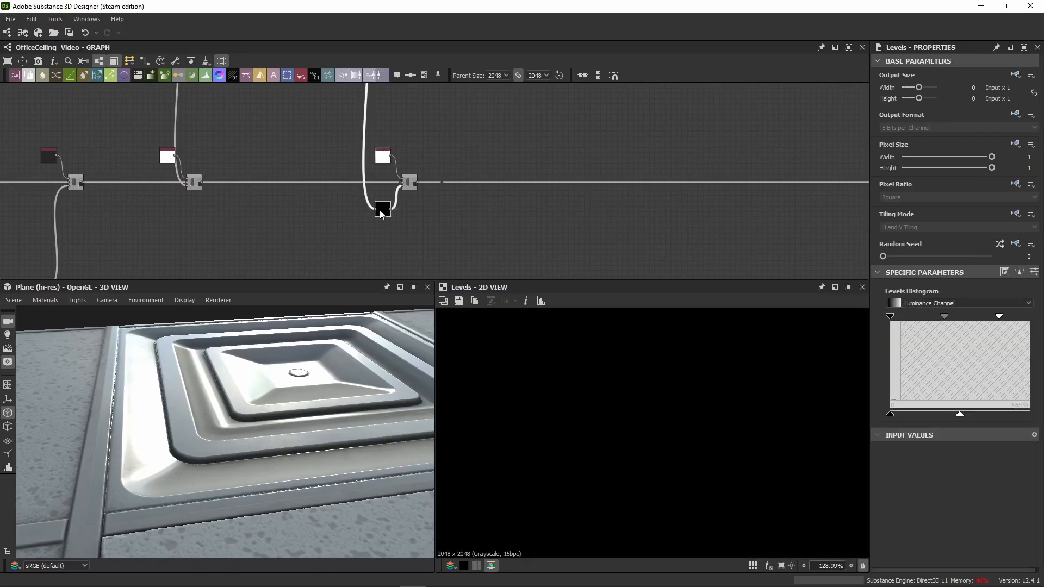
scroll(597, 383, down, 5)
scroll(734, 455, up, 10)
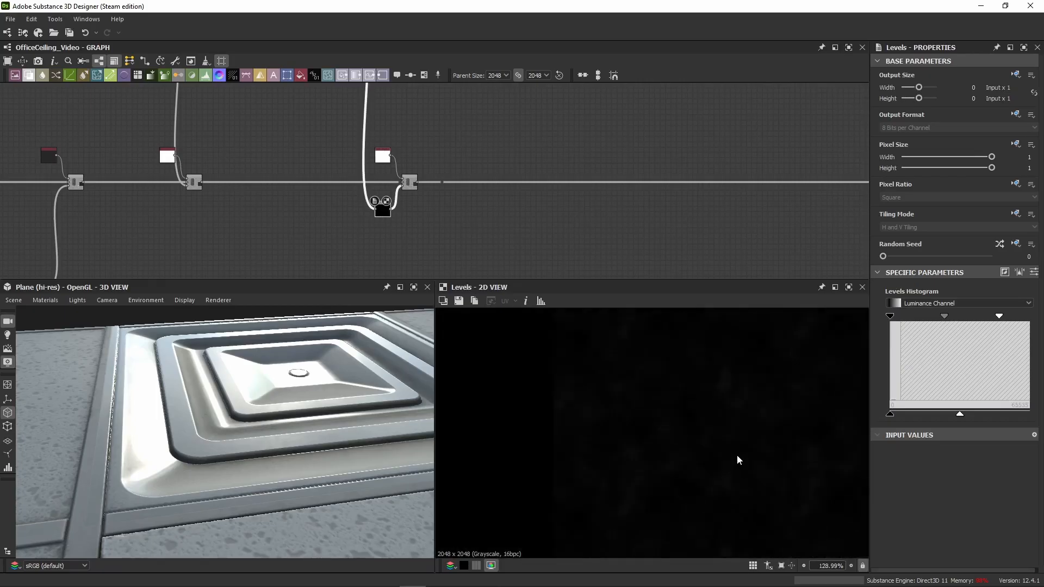
middle_drag(736, 455, 663, 443)
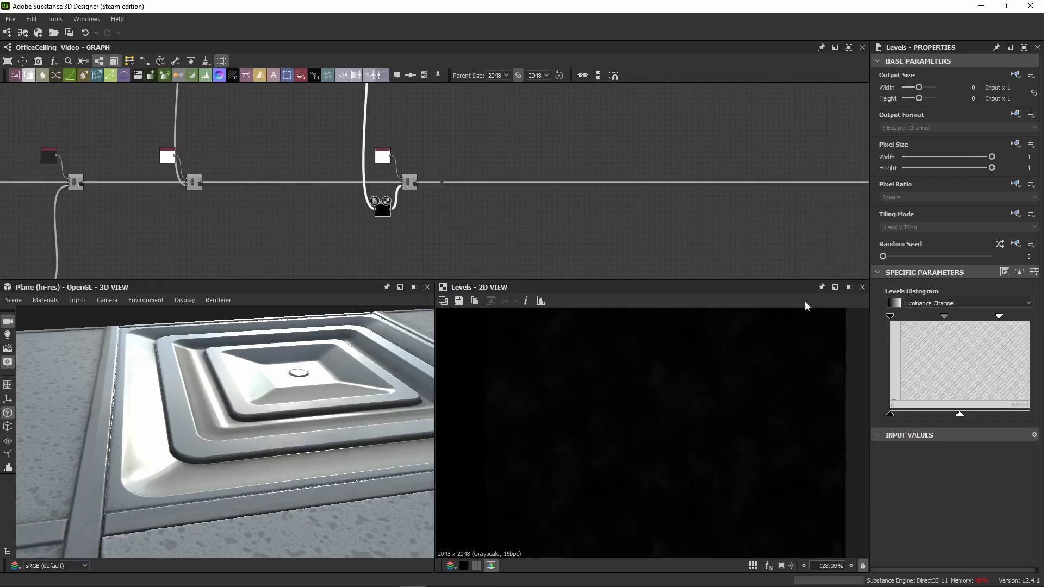
click(1034, 272)
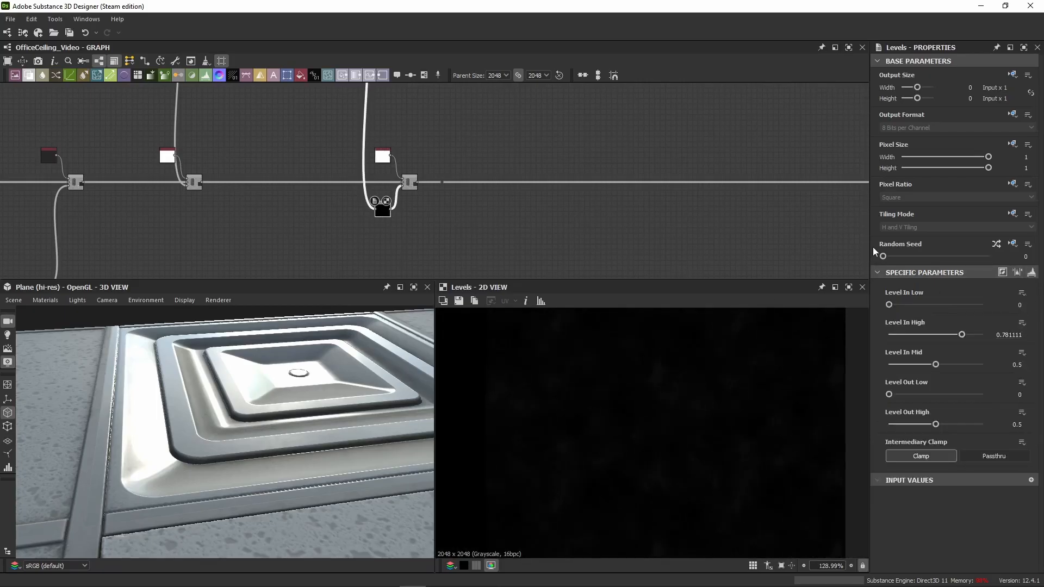
Step: Widen the Properties panel and trim the Levels node's Level In High to 0.78
drag(870, 247, 847, 246)
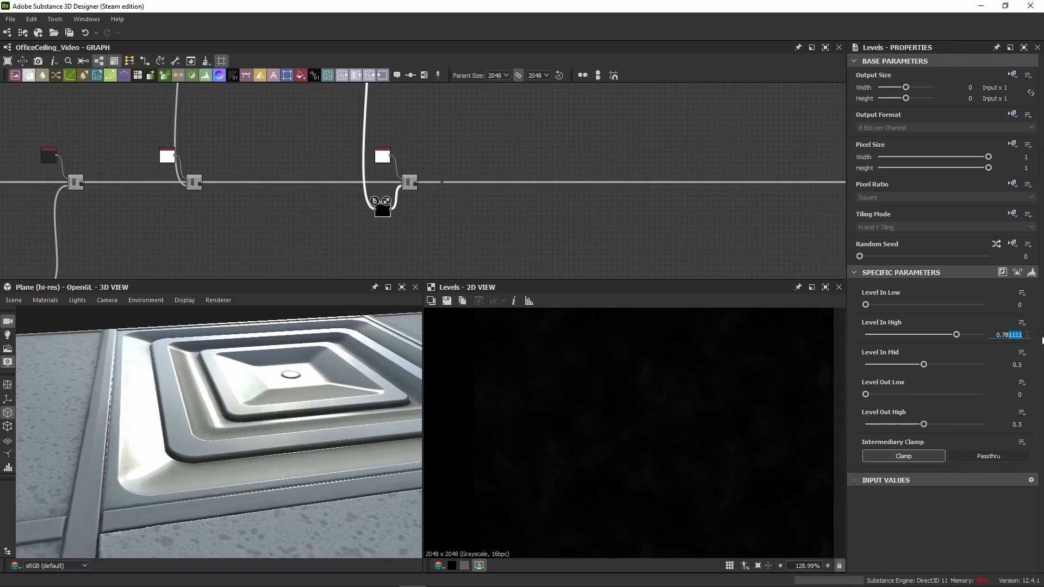
key(BackSpace)
key(Return)
Step: Review the opacity of the previous Blend, its white Uniform Color and the mask line feeding it
click(198, 187)
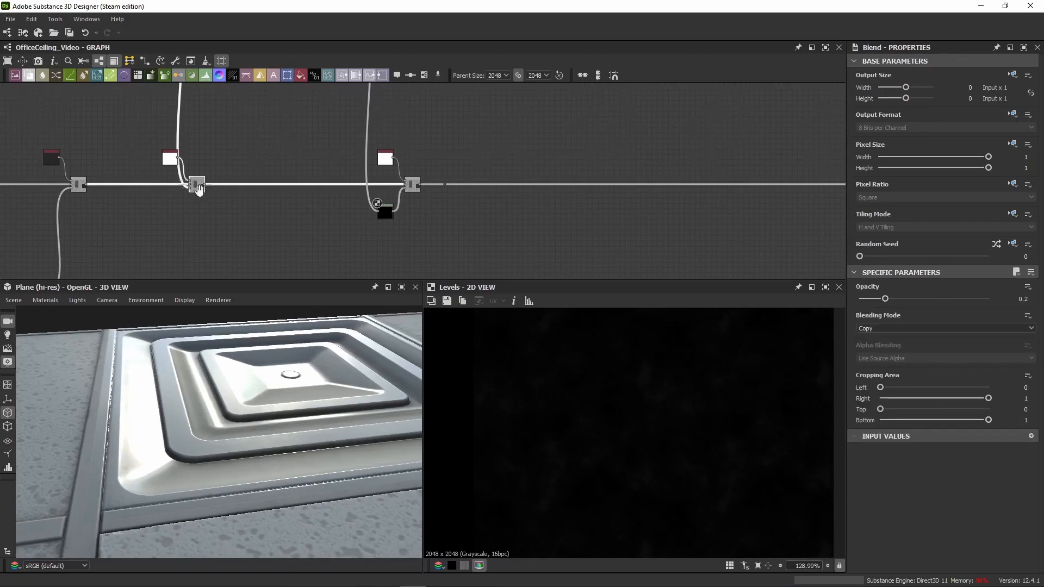
middle_drag(204, 192, 350, 215)
scroll(377, 221, up, 4)
middle_drag(649, 255, 428, 219)
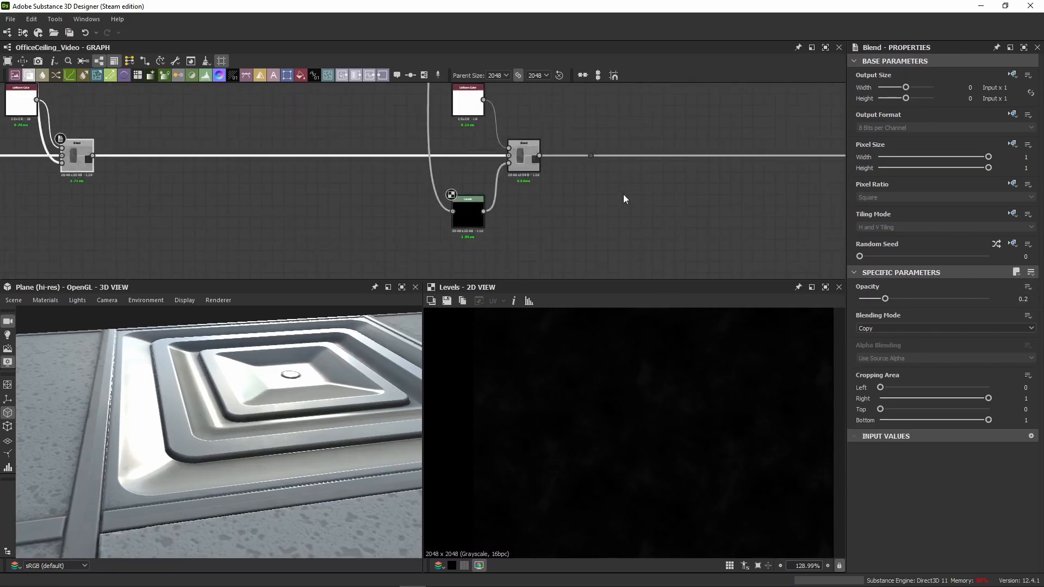
middle_drag(200, 166, 545, 218)
click(366, 152)
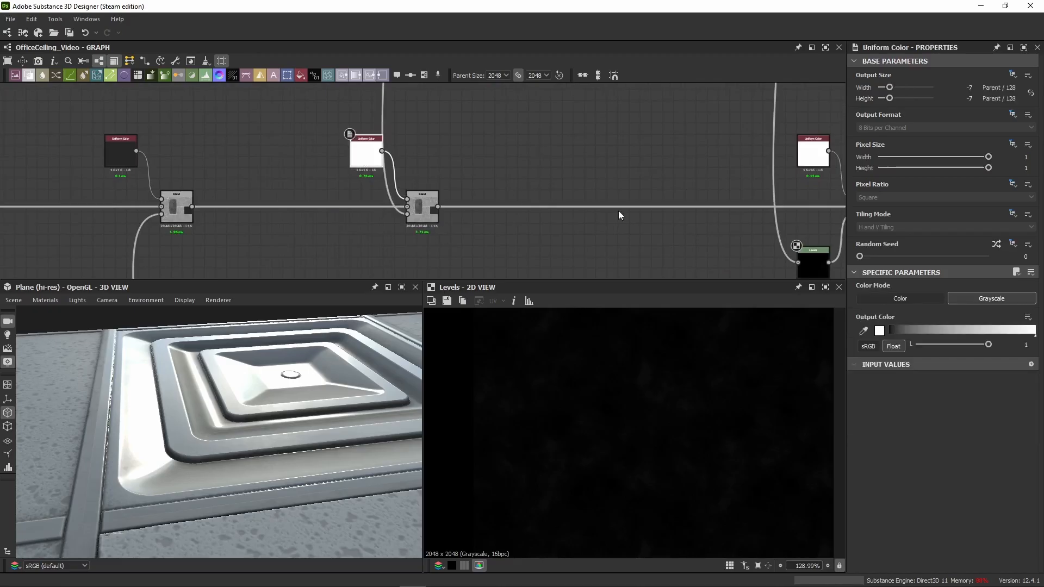
scroll(452, 174, down, 5)
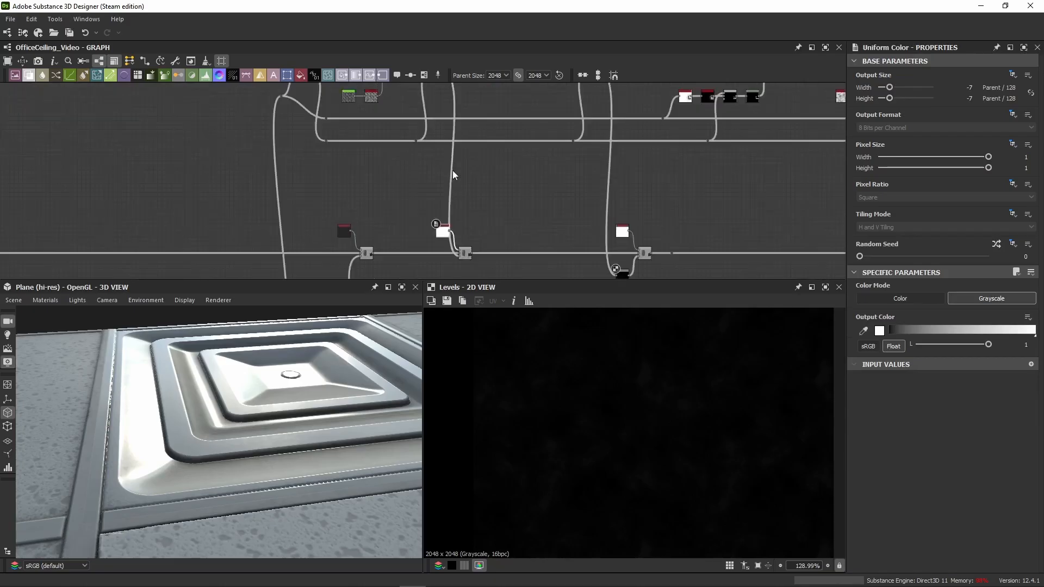
scroll(410, 224, up, 5)
middle_drag(410, 224, 413, 165)
Step: Preview the newest Blend in the 2D view, review its Levels and Uniform Color inputs, and check the vent's corner up close
double_click(440, 186)
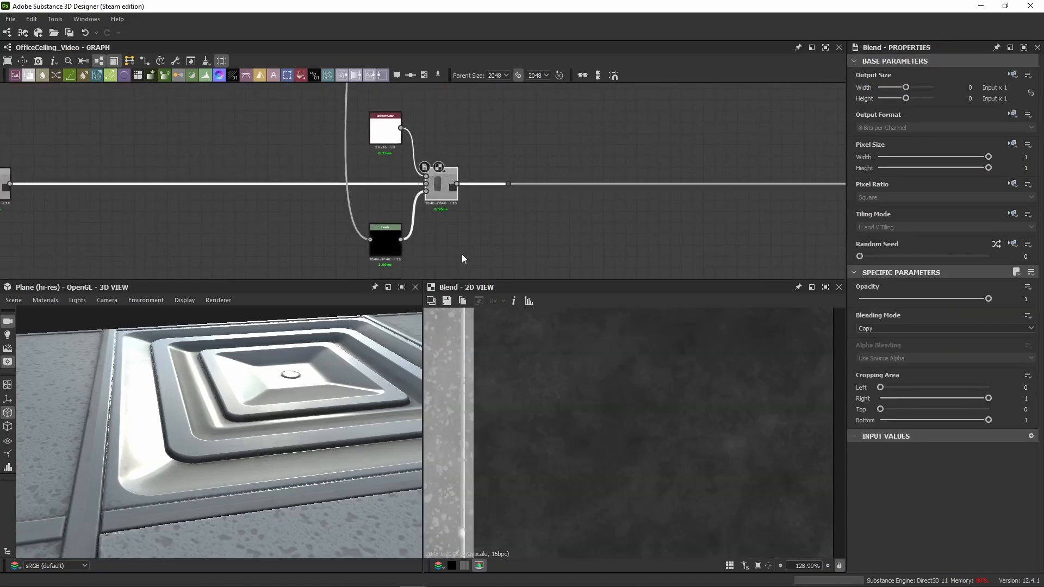
click(388, 256)
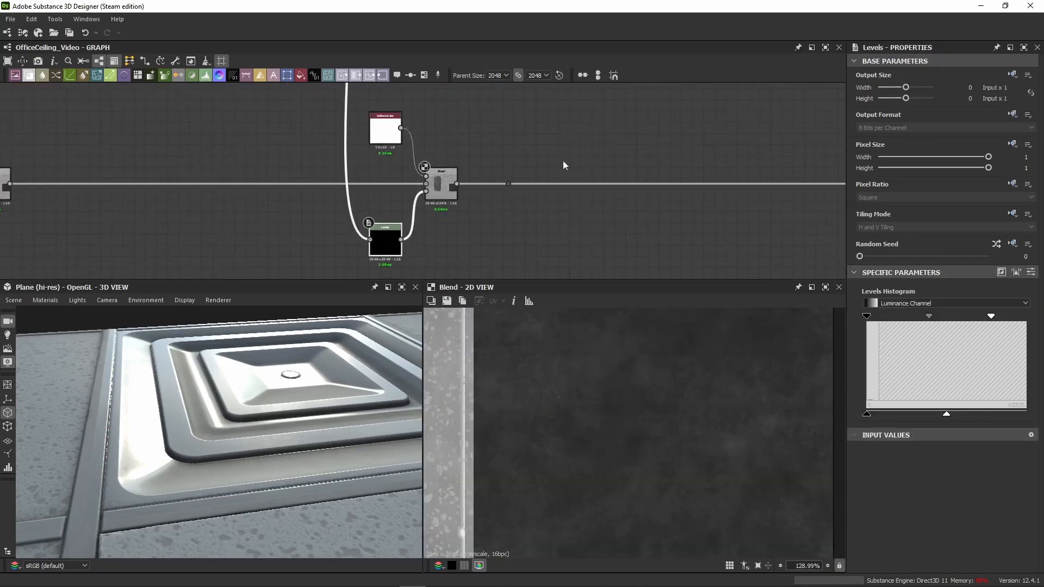
click(1031, 273)
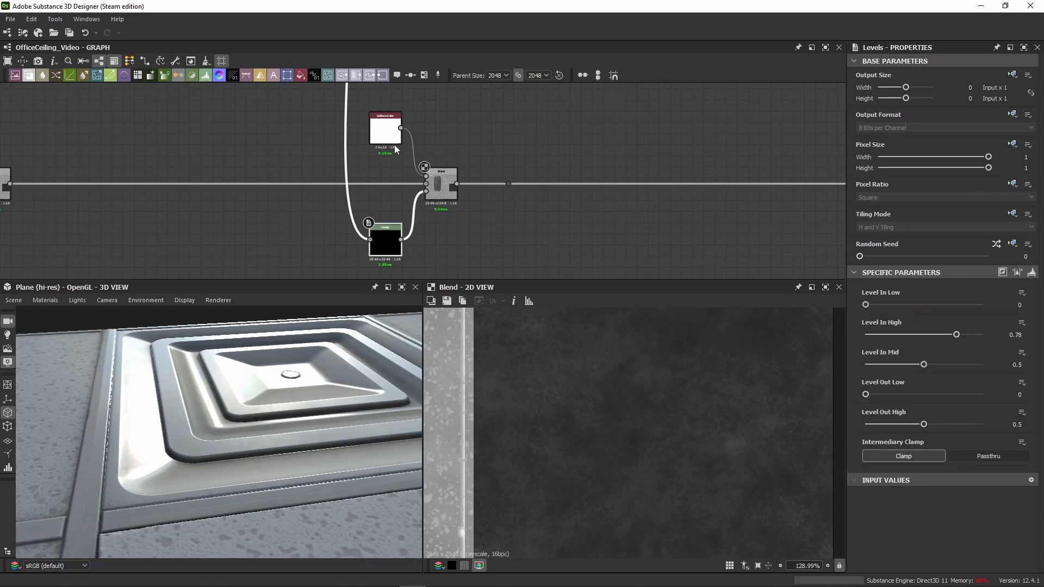
click(395, 146)
click(445, 185)
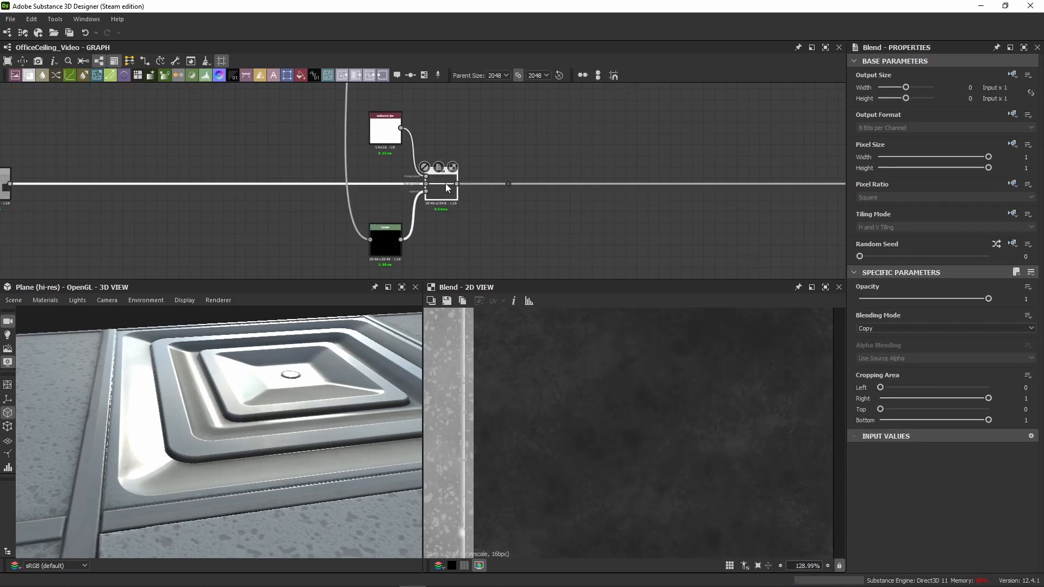
scroll(152, 482, up, 4)
middle_drag(154, 484, 190, 455)
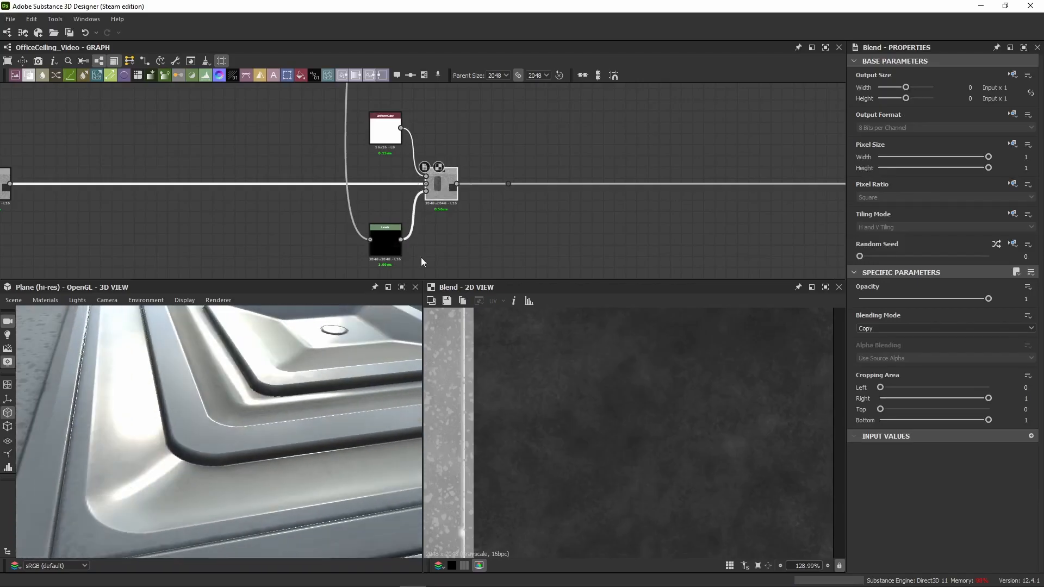
Step: Move the dot node farther right and paste a grey Uniform Color, a Blend and a Levels node after the last Blend
scroll(432, 184, down, 4)
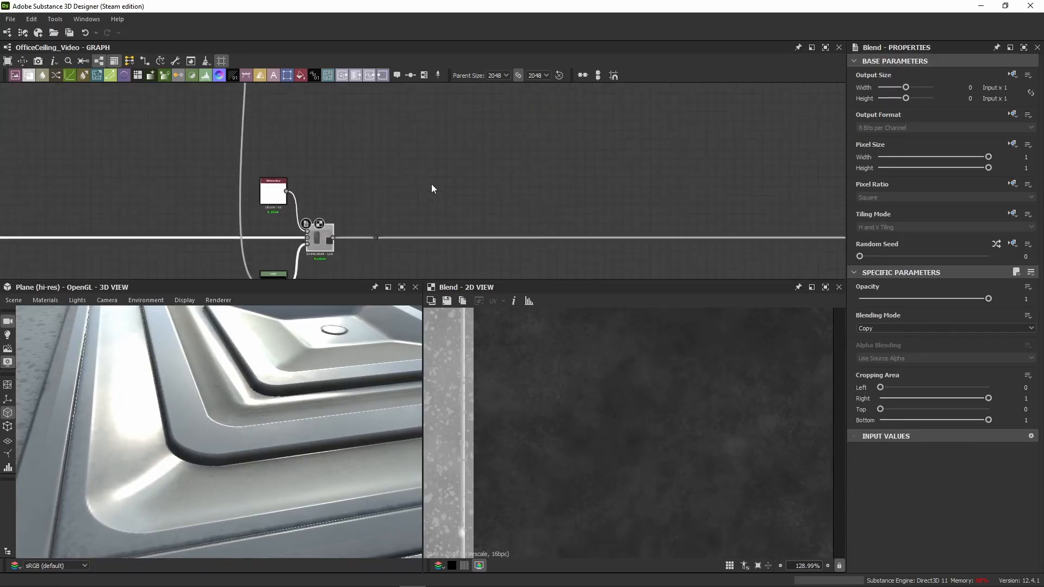
drag(434, 182, 683, 221)
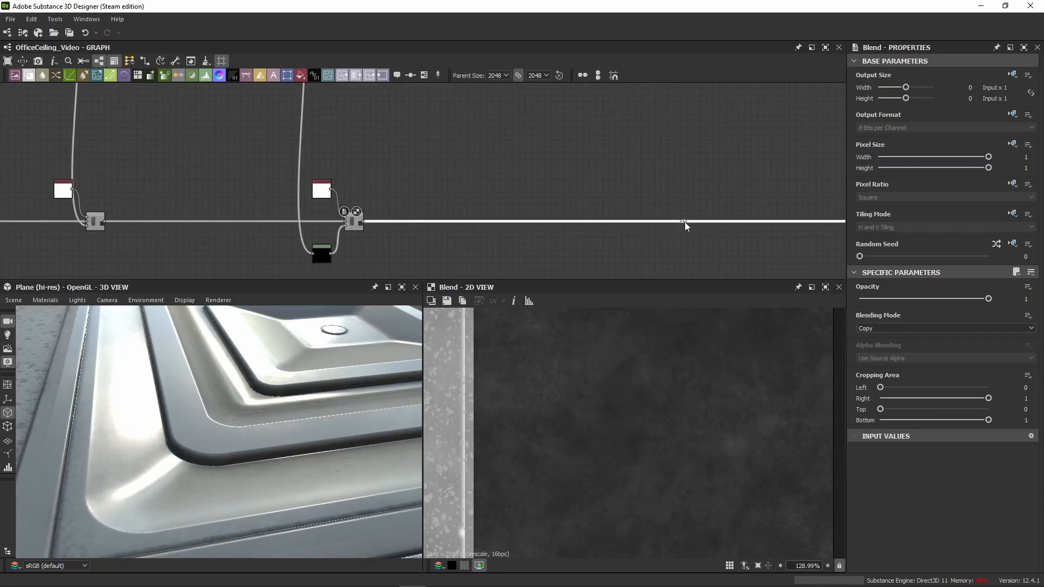
click(589, 193)
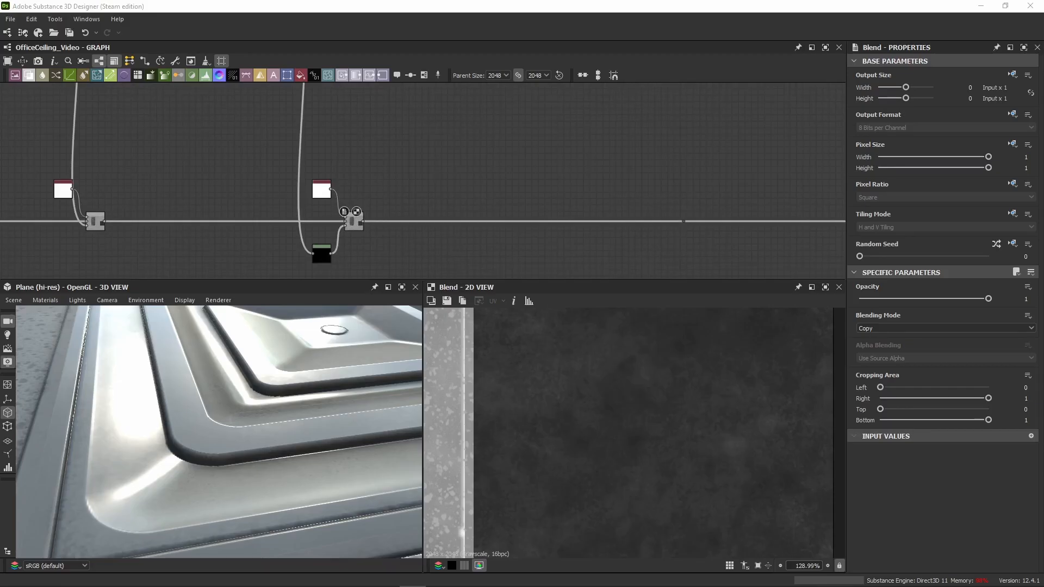
middle_drag(517, 194, 354, 188)
scroll(356, 186, down, 3)
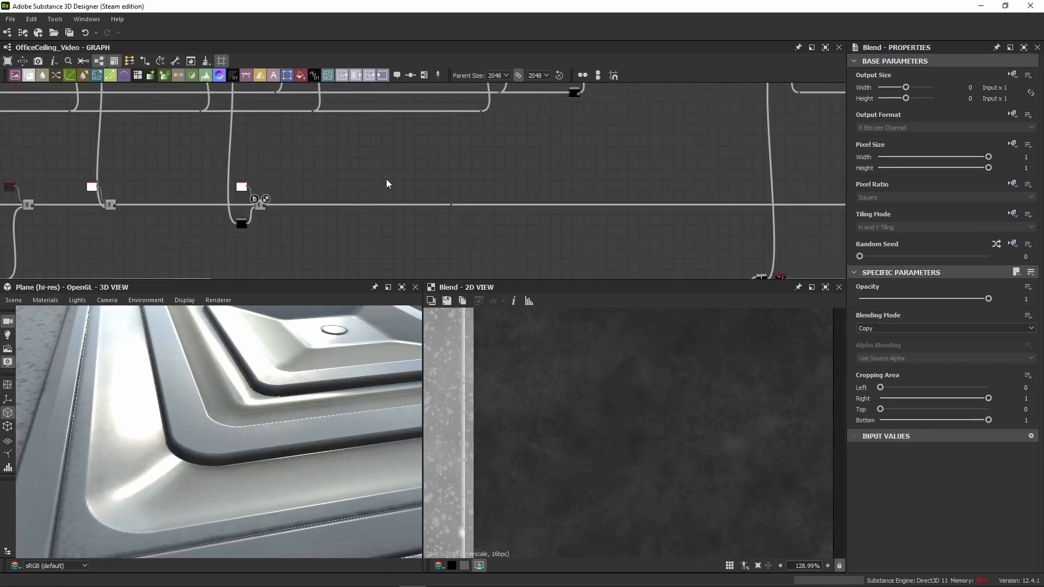
key(ctrl+v)
scroll(385, 179, up, 4)
Step: Wire the pasted Blend between the previous Blend and the dot node, and move its node group down to the roughness line
drag(151, 232, 487, 178)
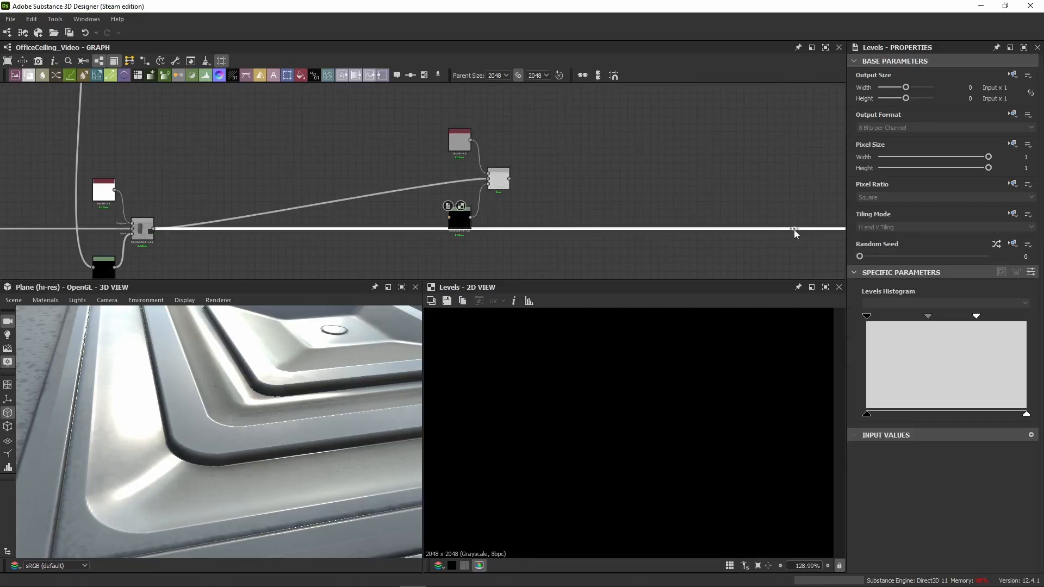
drag(510, 178, 639, 182)
drag(794, 230, 794, 230)
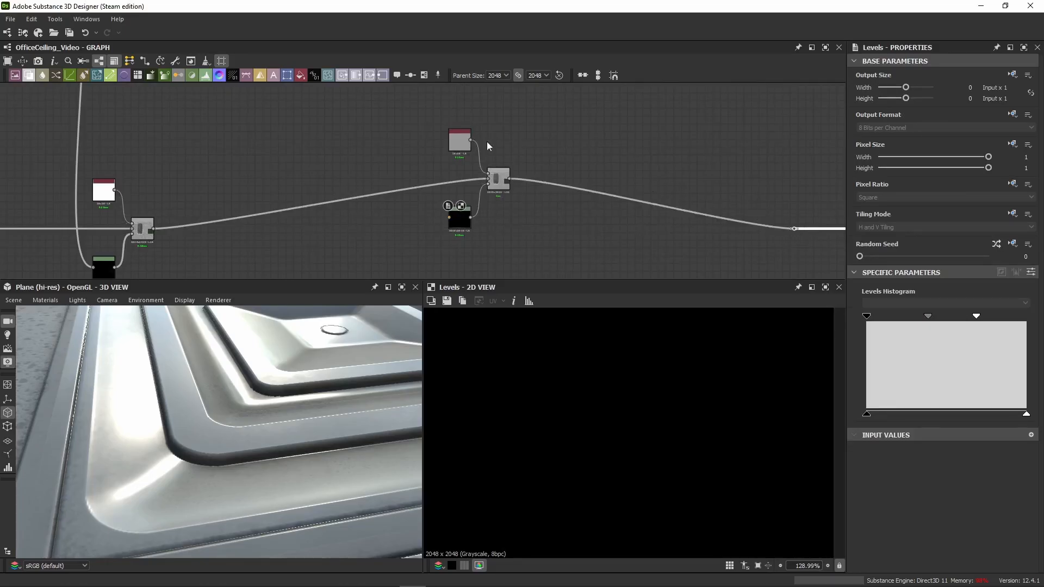
drag(498, 180, 639, 240)
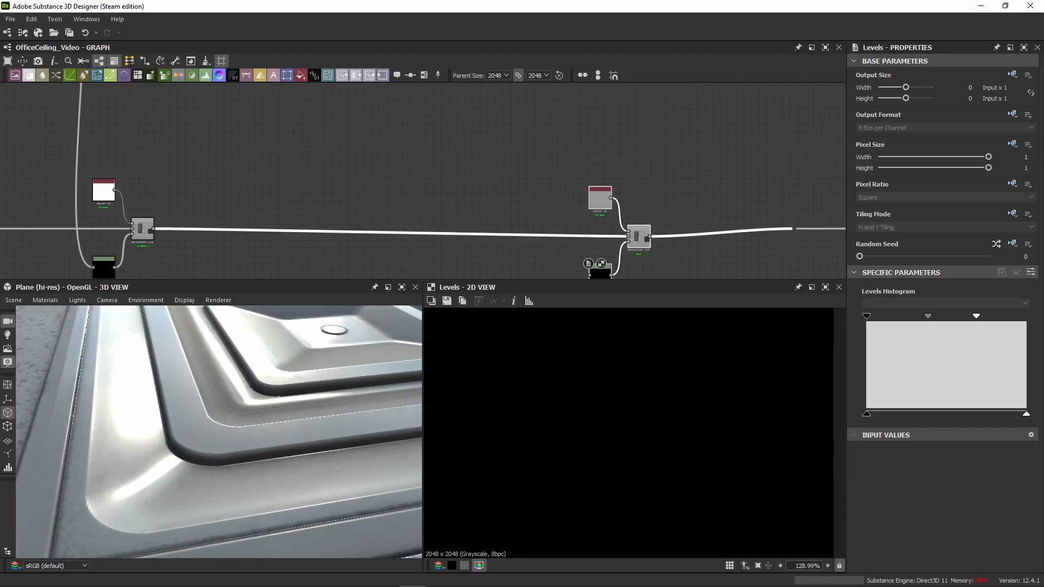
Step: Shift the dot node farther right and line up the grey Uniform Color, Blend and Levels group beneath the next colour layer
scroll(252, 183, down, 3)
scroll(309, 191, down, 2)
middle_drag(361, 154, 315, 211)
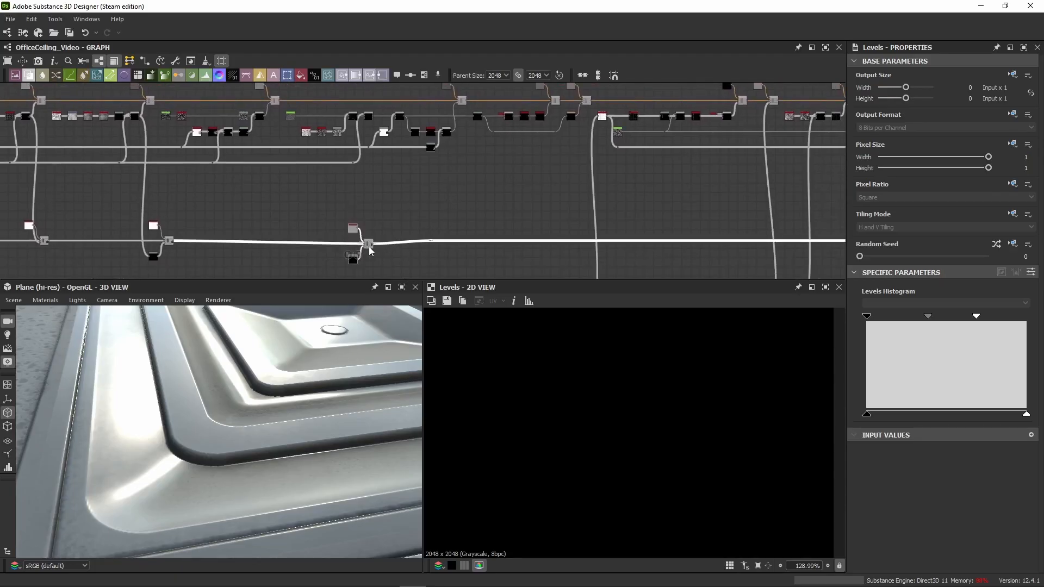
drag(373, 249, 502, 244)
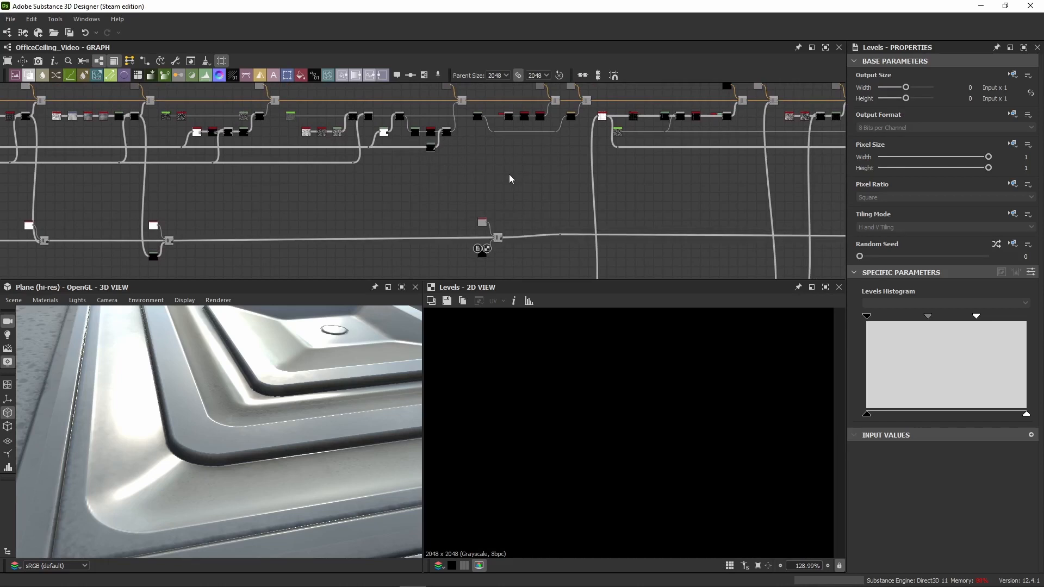
drag(540, 195, 410, 282)
drag(490, 246, 279, 243)
middle_drag(229, 207, 281, 192)
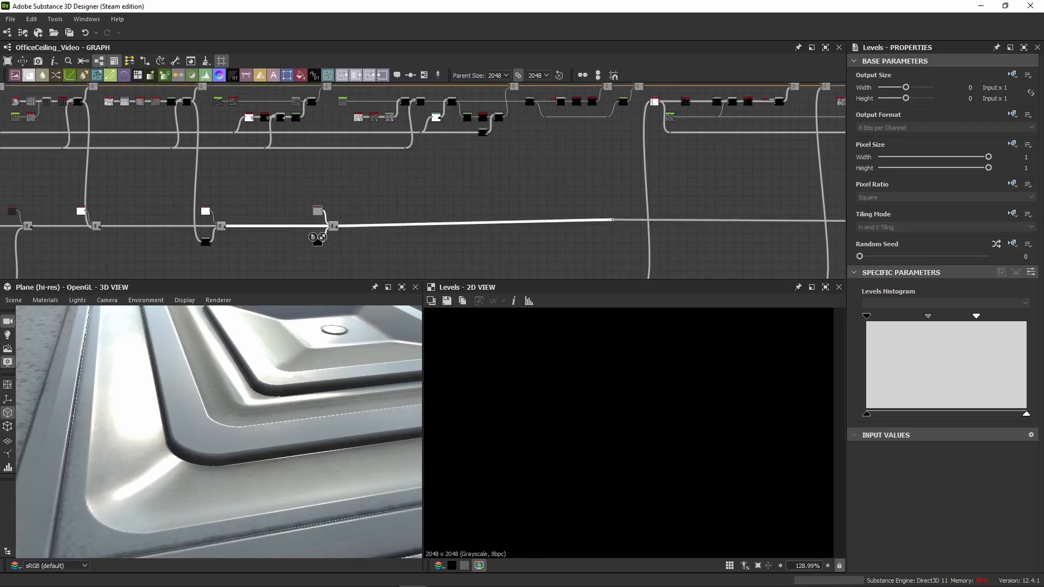
Step: Connect the next colour layer's mask output to the pasted Levels input and show the Blend result in the 2D view
scroll(316, 119, up, 3)
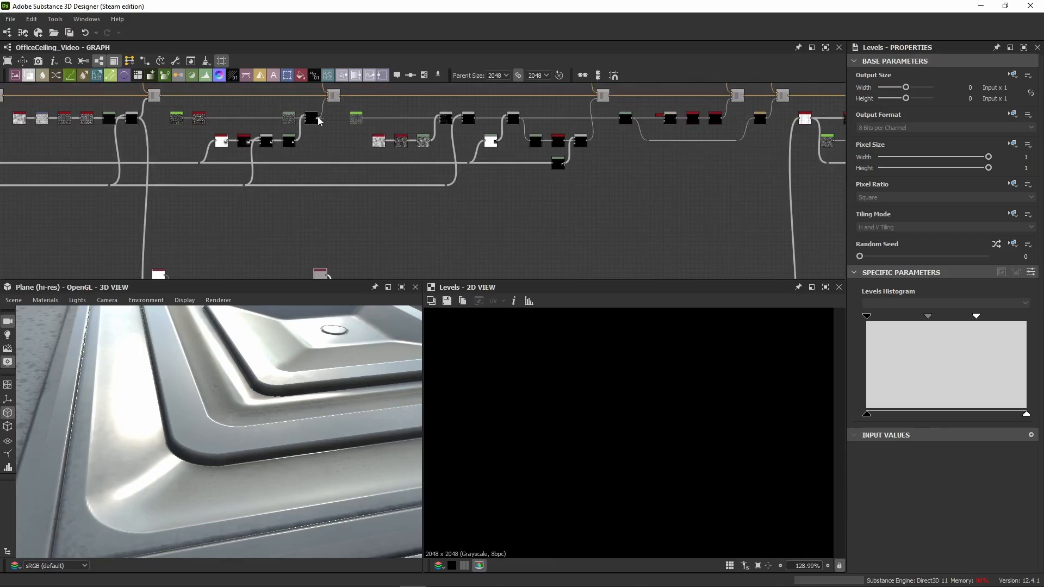
middle_drag(312, 200, 338, 101)
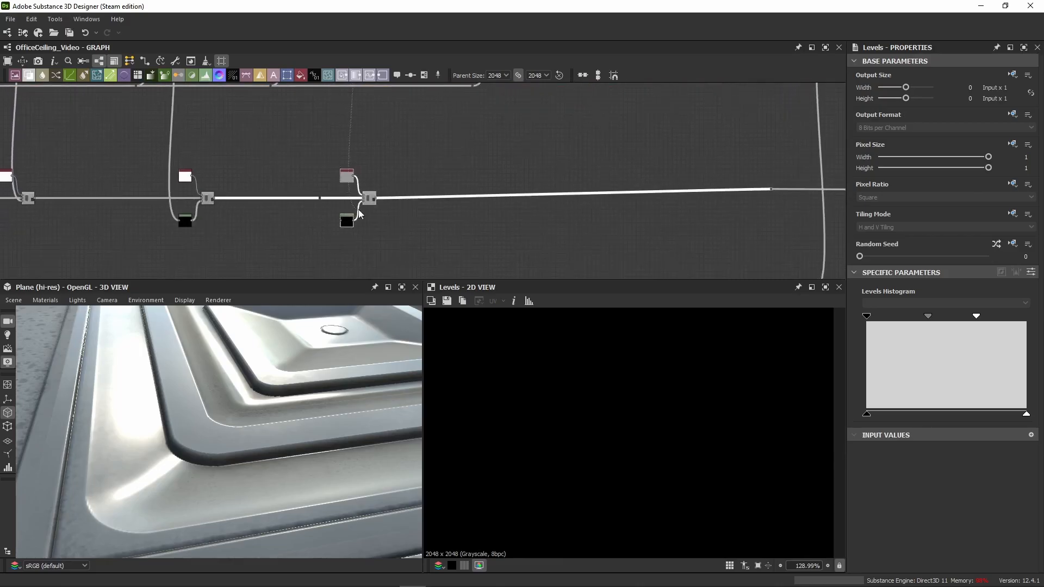
drag(327, 234, 341, 217)
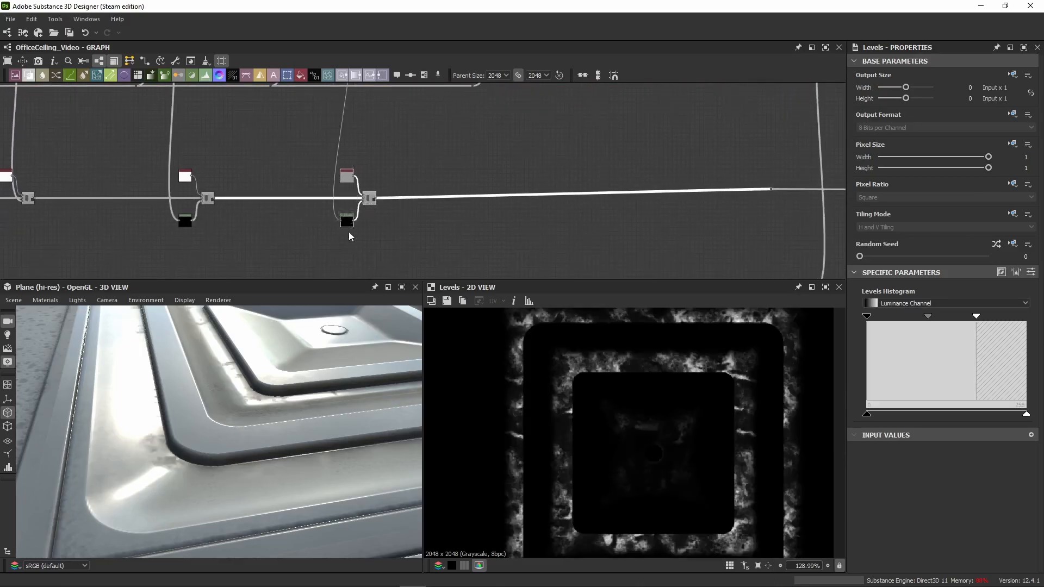
mouse_move(172, 225)
middle_down()
mouse_move(424, 219)
mouse_move(185, 225)
middle_up()
scroll(328, 206, up, 6)
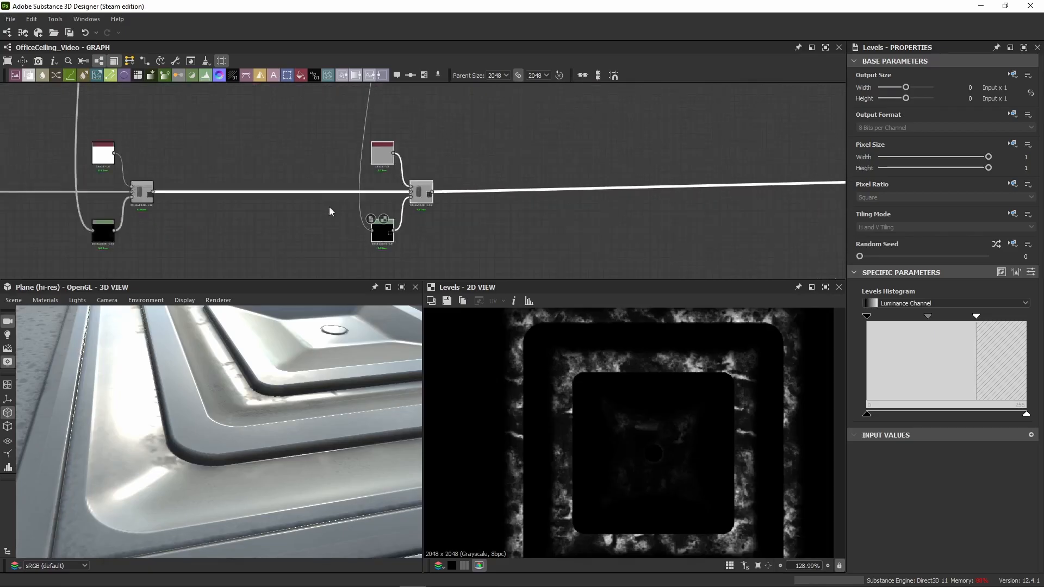
double_click(449, 187)
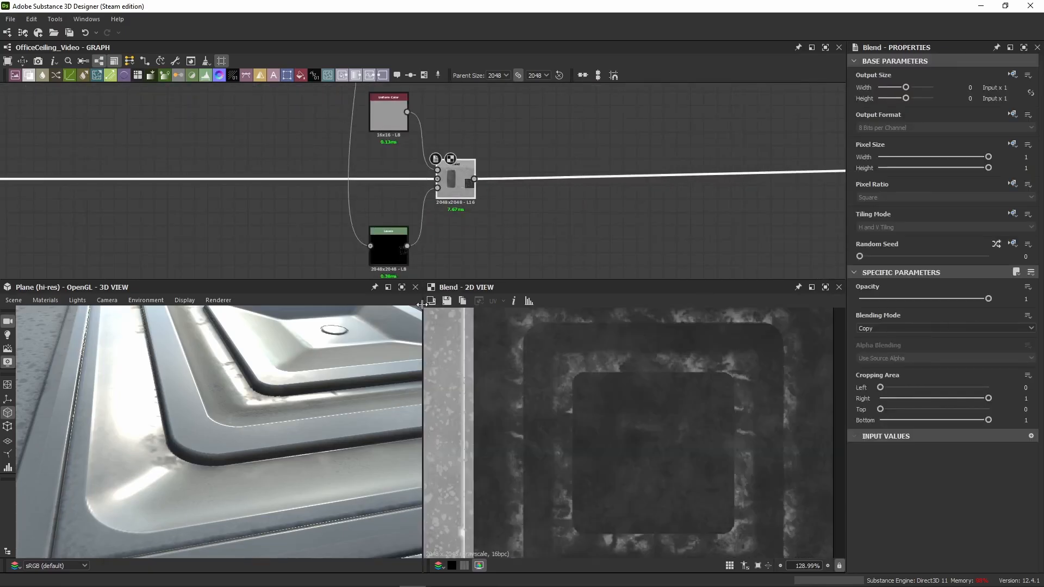
click(382, 113)
Step: Set the pasted Levels node's Level In High to 0.686 and Level In Mid to 0.562
click(391, 247)
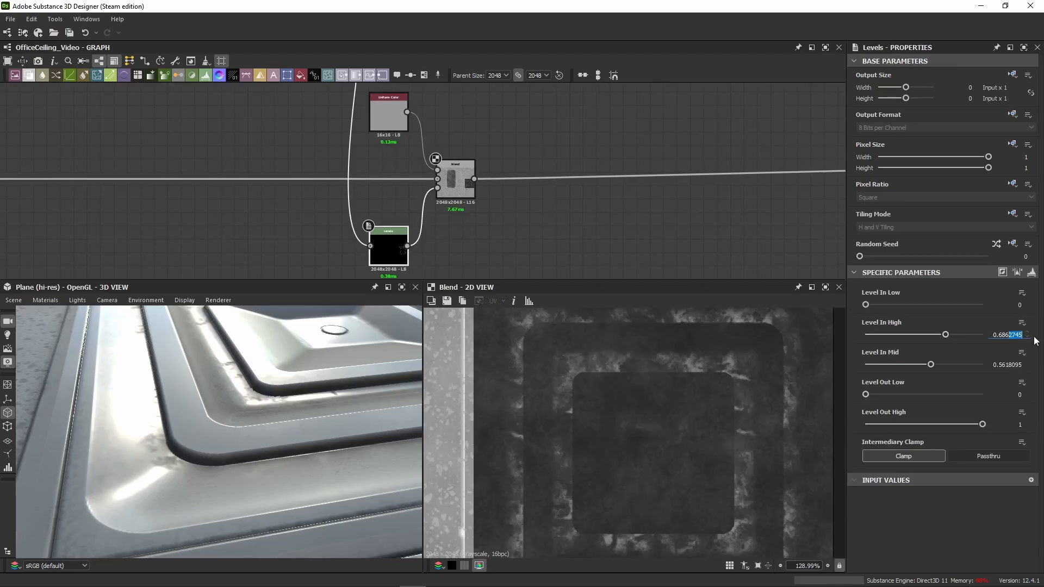
key(BackSpace)
key(Return)
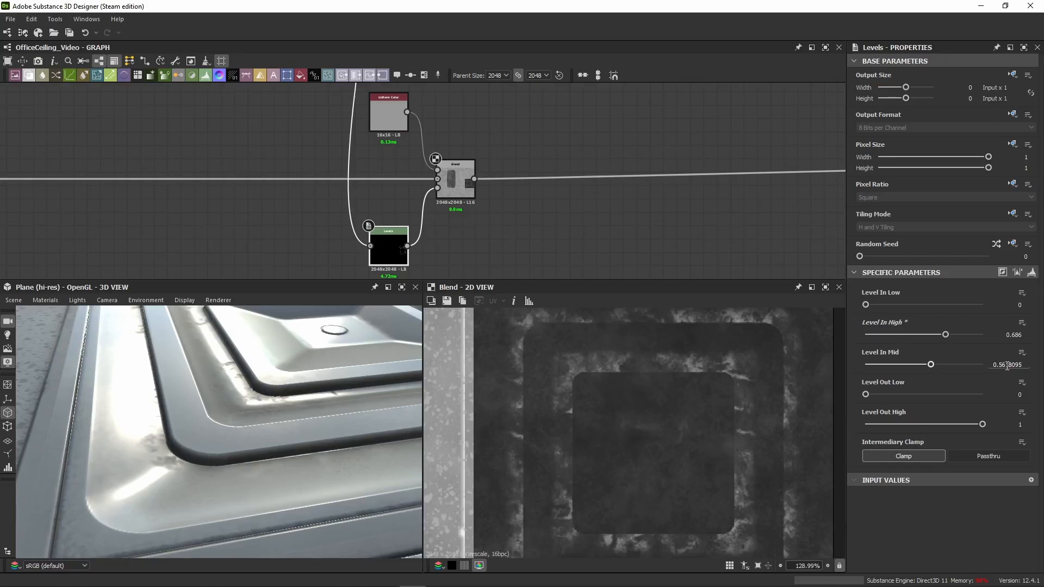
drag(1007, 365, 1041, 365)
text(2)
key(Return)
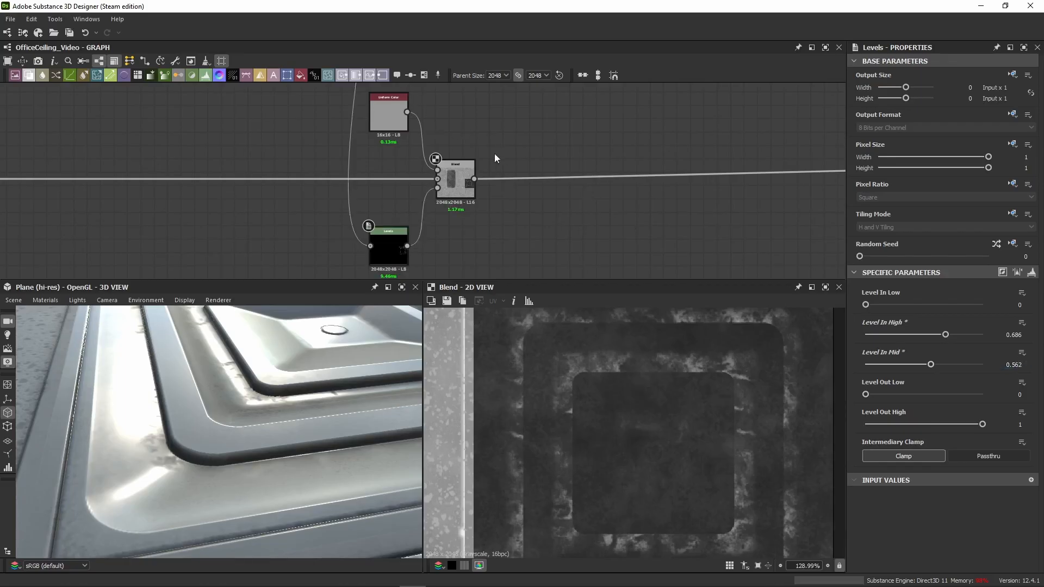
Step: Check the grey Uniform Color and Blend settings, and examine the roughness map around the vent in the 2D view
click(391, 119)
click(445, 183)
scroll(654, 394, down, 5)
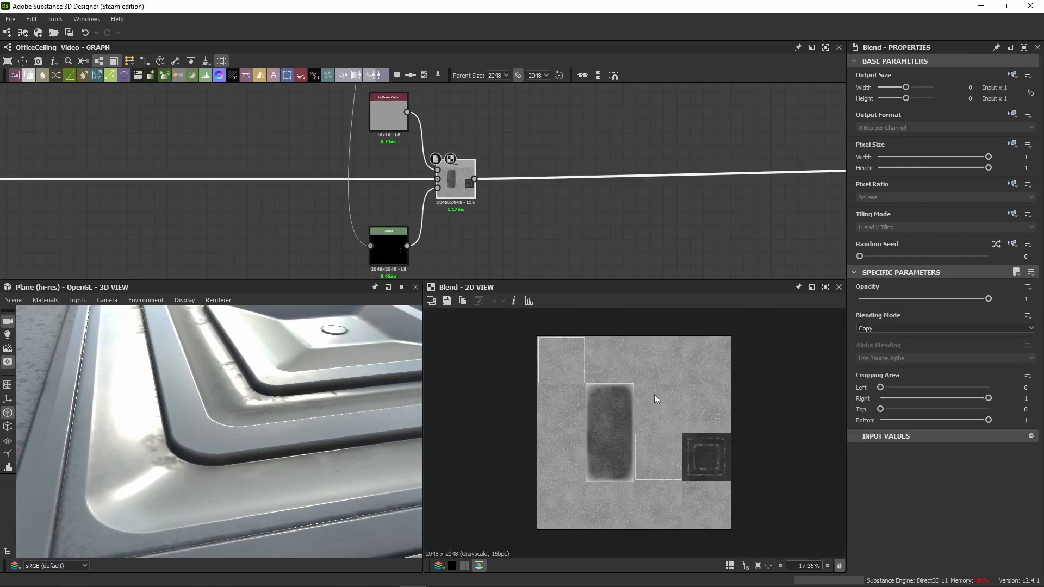
scroll(654, 393, up, 5)
middle_drag(703, 461, 682, 398)
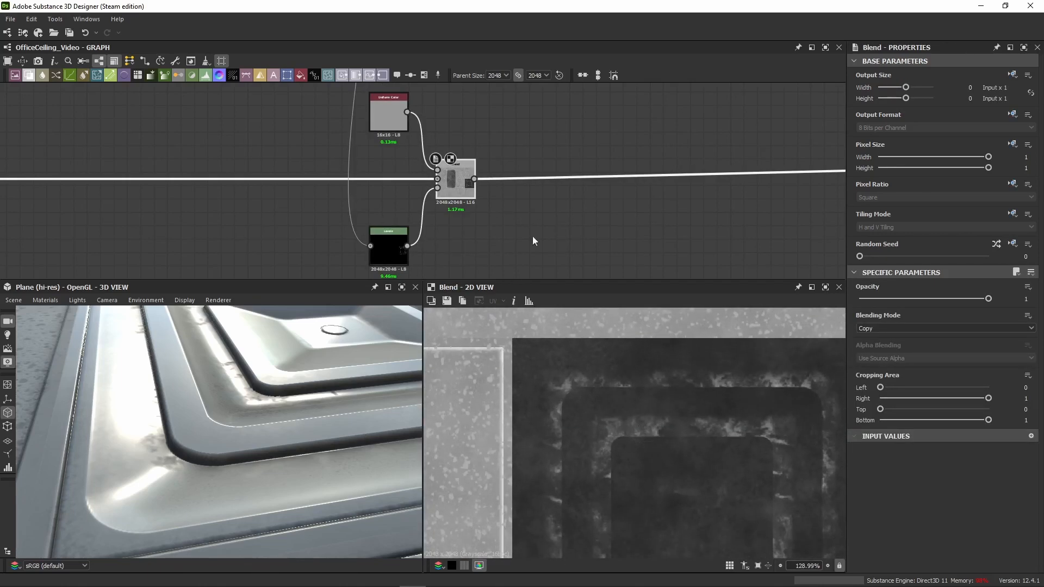
Step: Toggle the grey Blend off and on to compare its effect on the vent in the 2D and 3D views
key(shift+d)
key(shift+d)
key(shift+d)
key(shift+d)
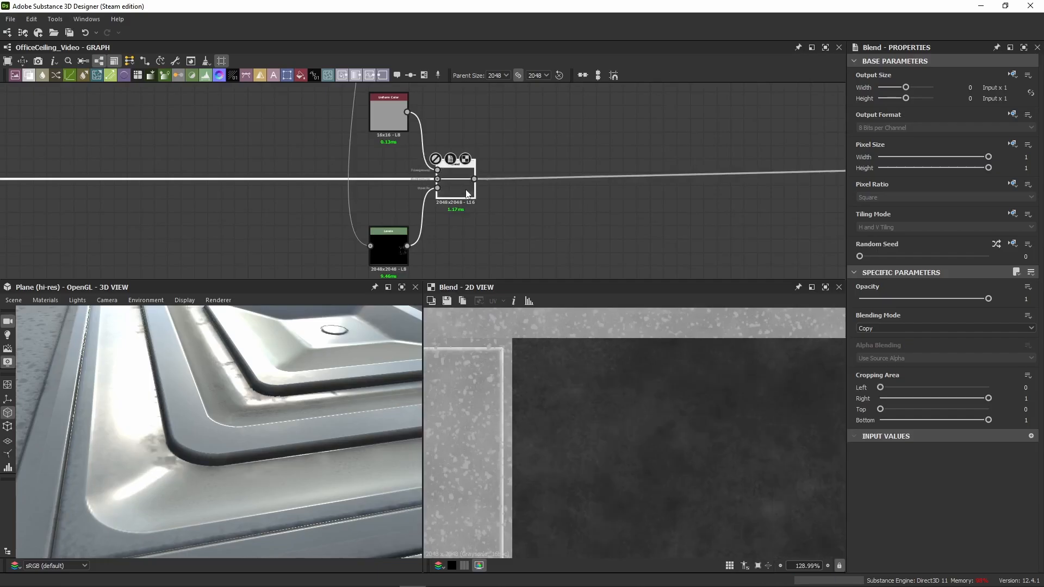
scroll(286, 413, down, 10)
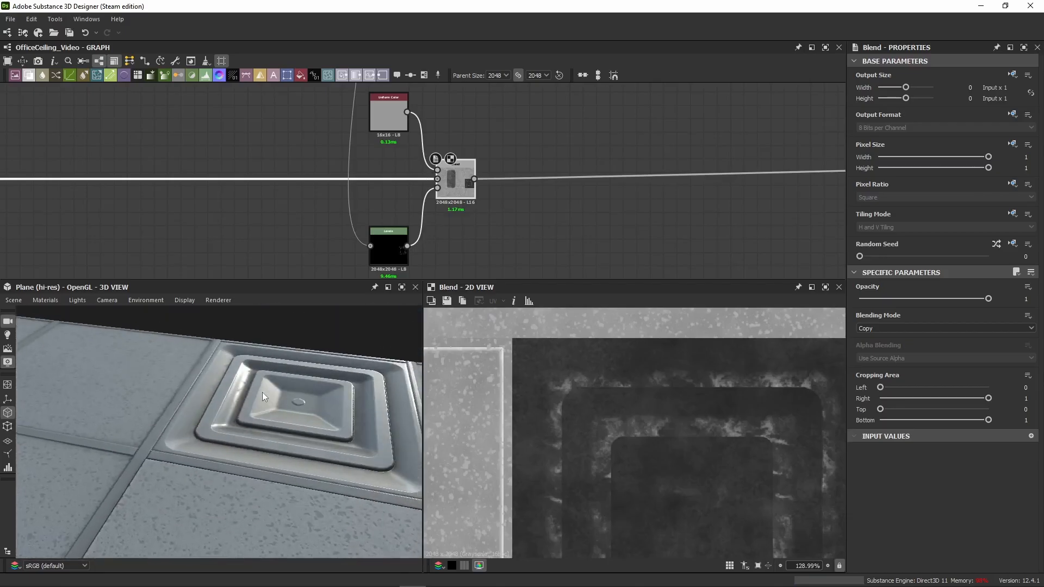
alt+drag(280, 395, 277, 380)
key(shift+d)
key(shift+d)
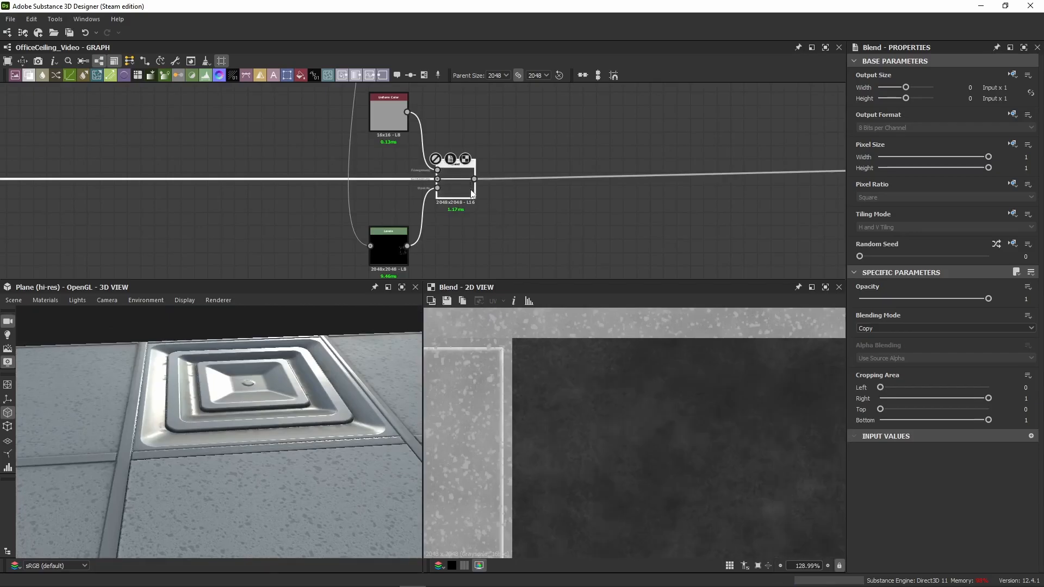
Step: Paste a white Uniform Color, a Blend and a Levels node after the grey Blend on the roughness line
middle_drag(608, 171, 469, 199)
scroll(468, 198, down, 5)
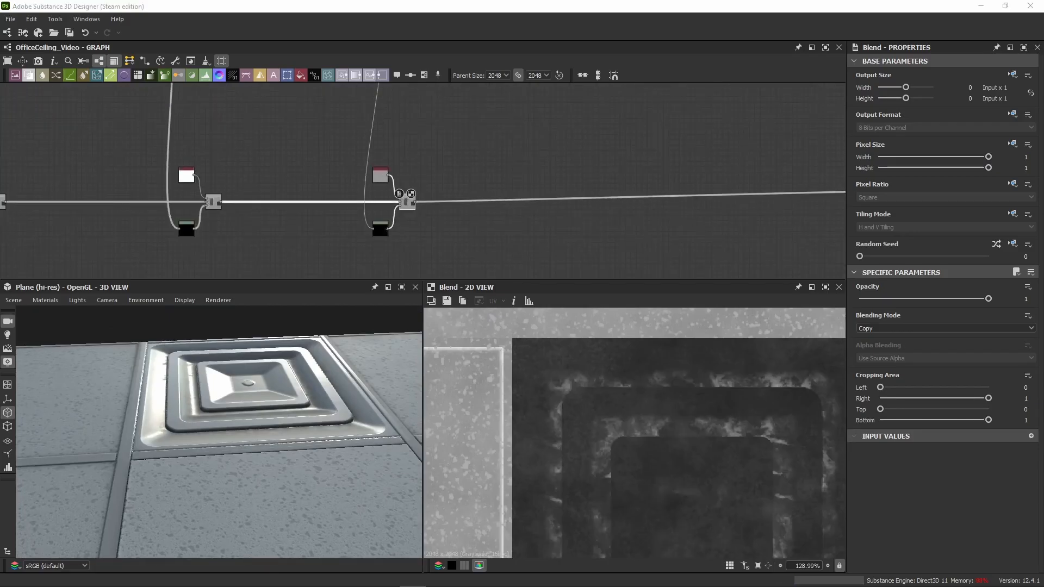
middle_drag(542, 162, 315, 168)
key(ctrl+v)
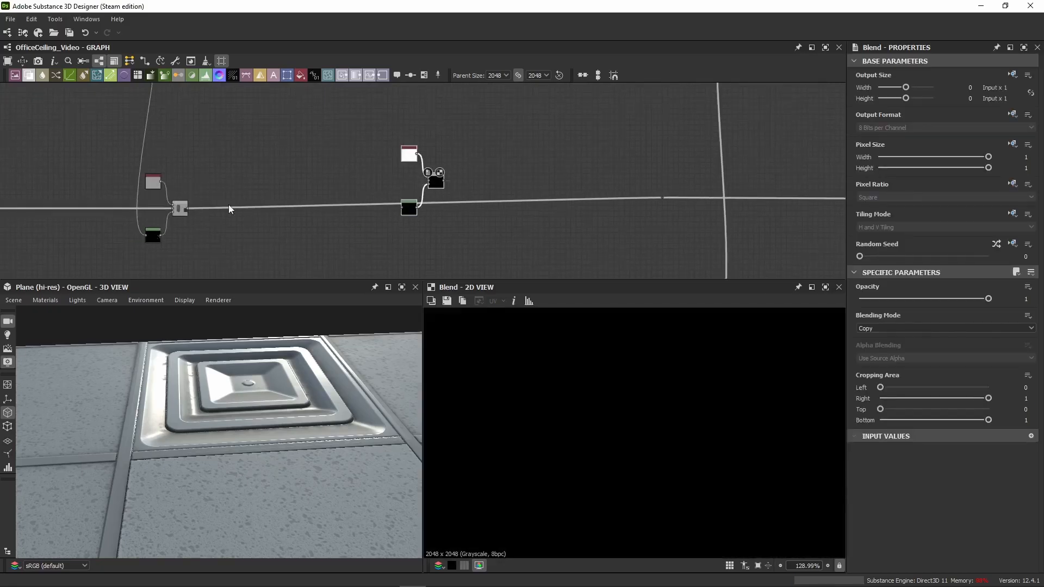
Step: Wire the white Blend between the grey Blend and the rest of the roughness line, and align its nodes with the line
drag(186, 207, 436, 184)
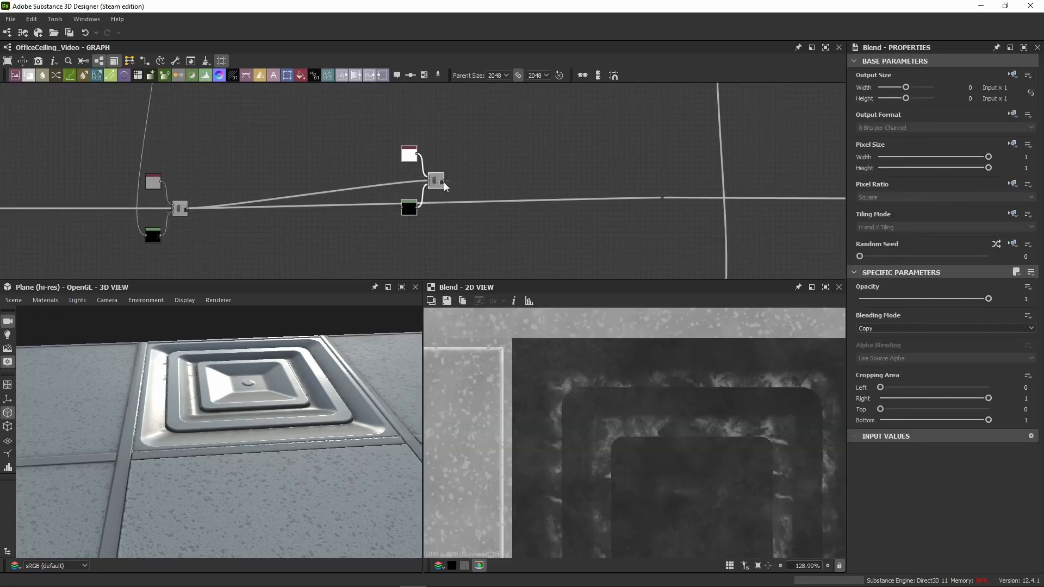
drag(445, 185, 662, 198)
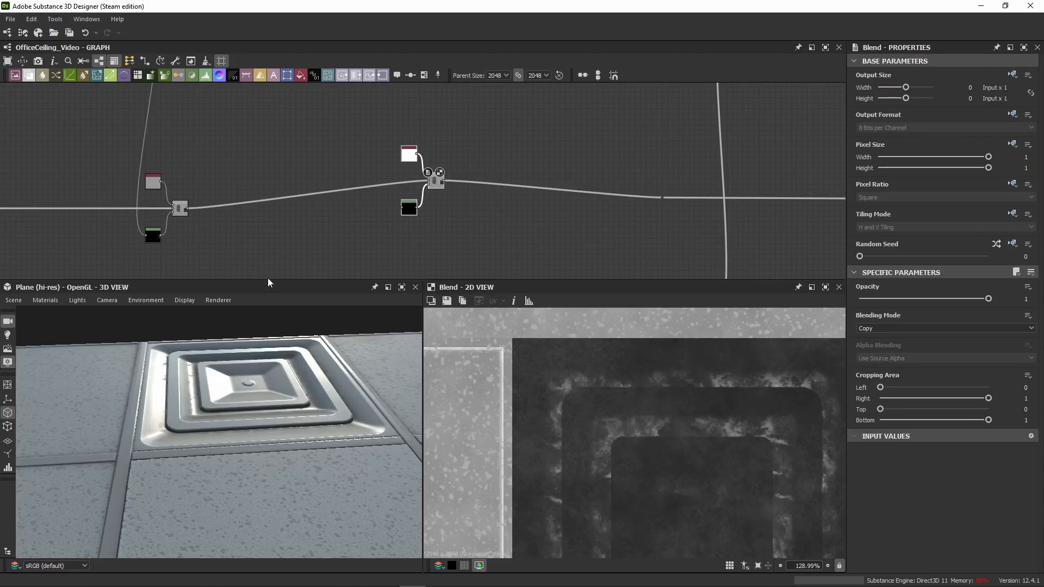
drag(455, 145, 443, 210)
scroll(385, 204, down, 4)
mouse_move(385, 204)
middle_down()
mouse_move(389, 169)
mouse_move(378, 211)
middle_up()
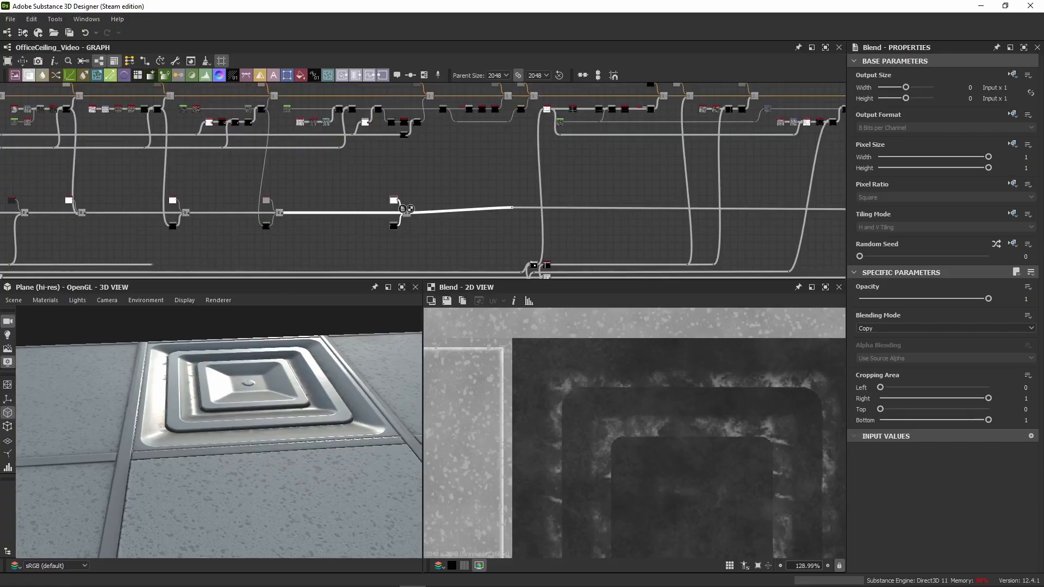
Step: Connect the vent dirt mask from the colour layer's last Blend to the input of the white layer's Levels node
scroll(420, 123, up, 3)
click(421, 123)
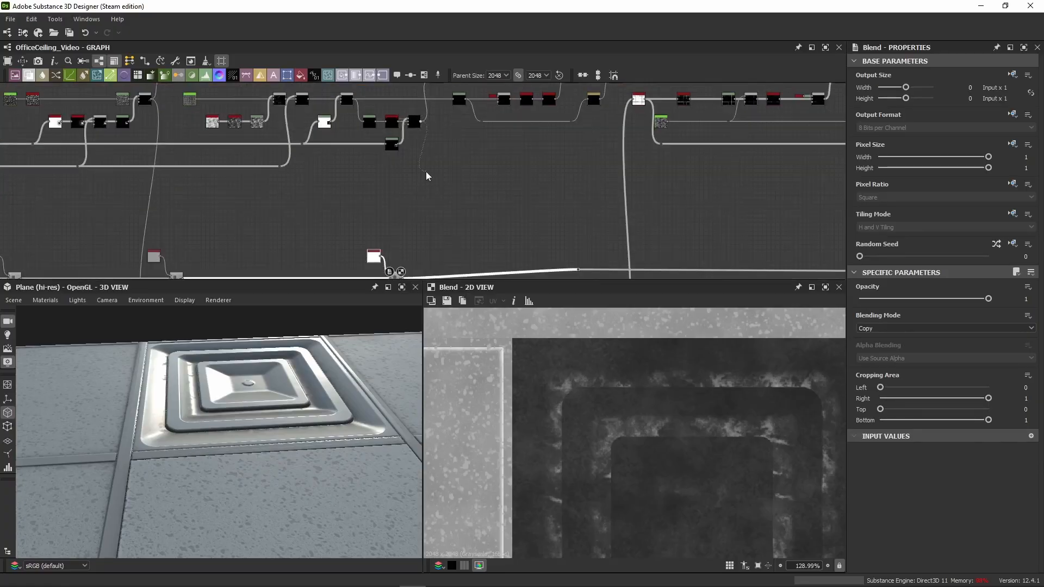
scroll(425, 180, down, 1)
middle_drag(417, 211, 418, 133)
click(378, 203)
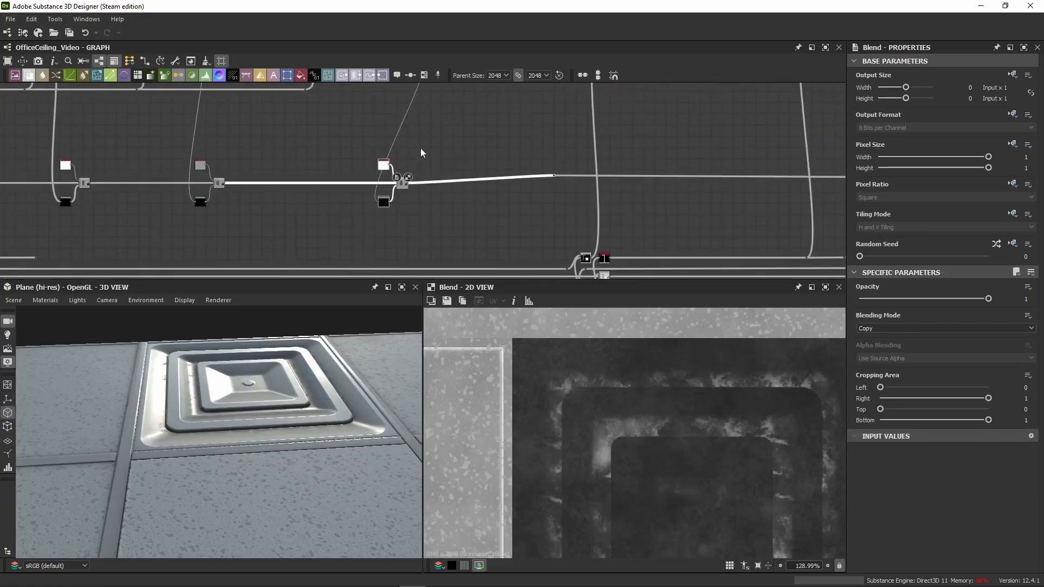
Step: Move the white layer's nodes further along the roughness line under their mask source and straighten the outgoing connection
drag(419, 152, 467, 186)
scroll(484, 129, down, 3)
scroll(553, 142, up, 1)
middle_drag(553, 141, 520, 177)
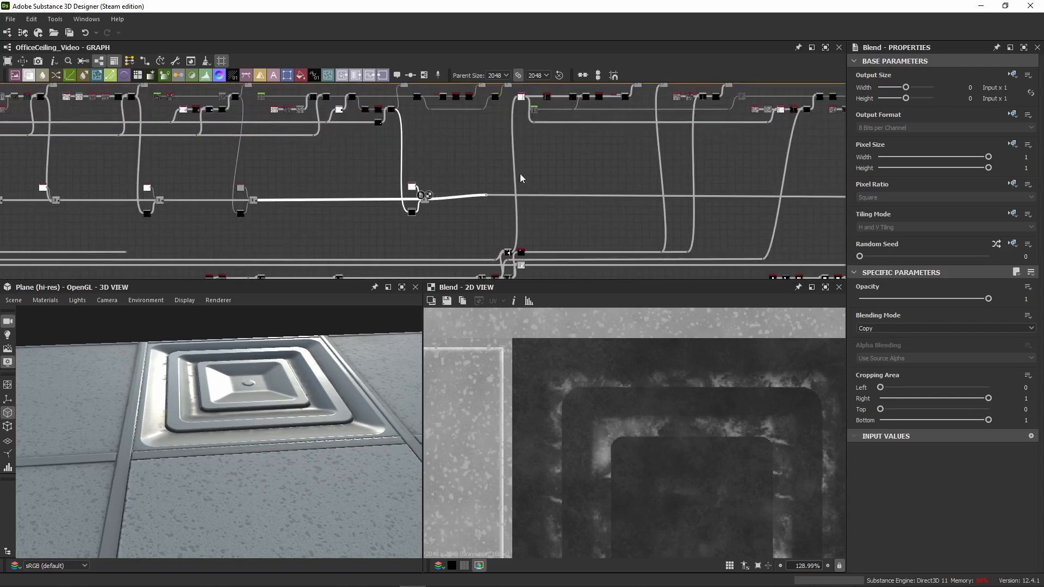
mouse_move(520, 177)
mouse_down()
mouse_move(465, 213)
mouse_move(571, 195)
mouse_move(488, 200)
mouse_up()
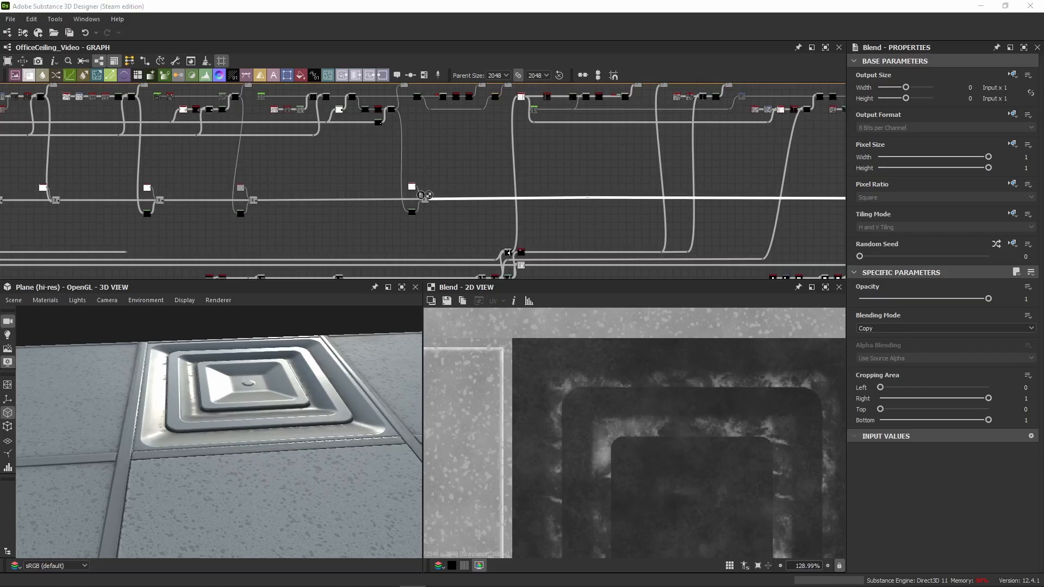
Step: Paste a 0.75 grey Uniform Color with a Blend, and feed the white Blend's output into the new Blend
click(477, 187)
scroll(471, 188, up, 3)
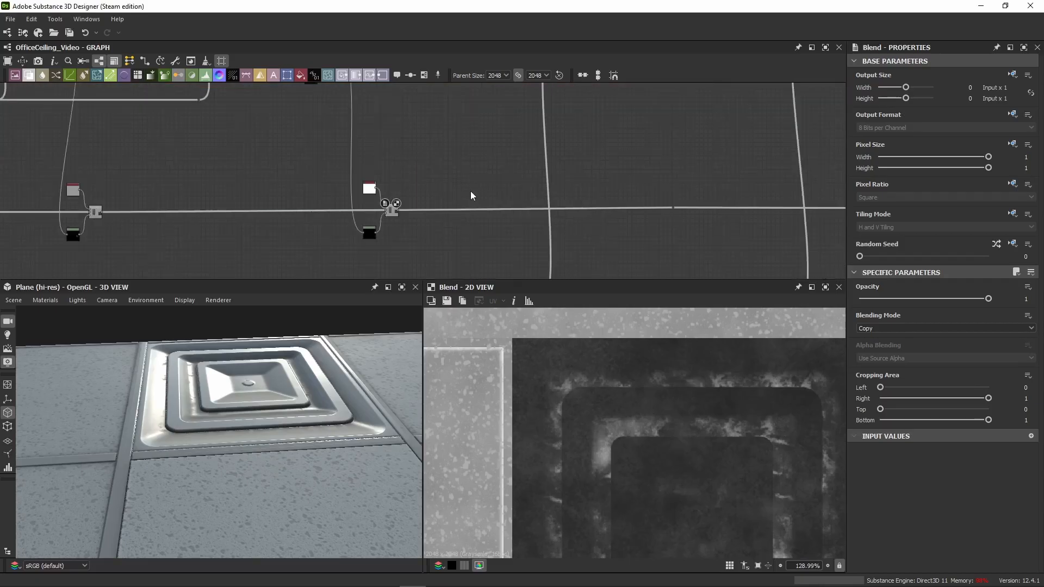
key(ctrl+v)
drag(397, 210, 428, 195)
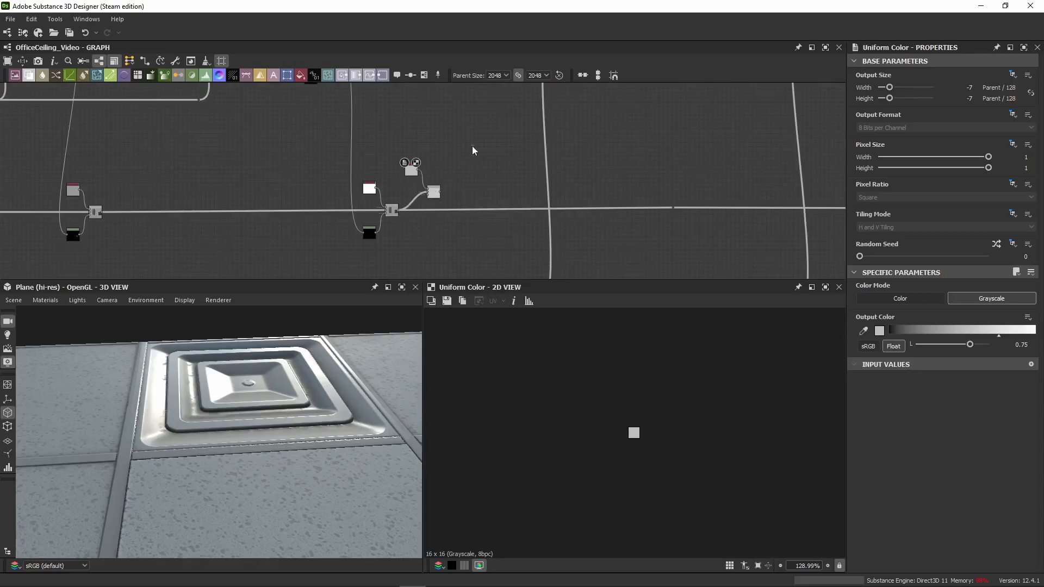
Step: Check the white Uniform Color and its Blend, and set Level In High of the white layer's Levels to 0.137
scroll(443, 205, down, 2)
middle_drag(416, 238, 402, 164)
scroll(402, 164, up, 4)
click(250, 137)
middle_drag(337, 213, 474, 228)
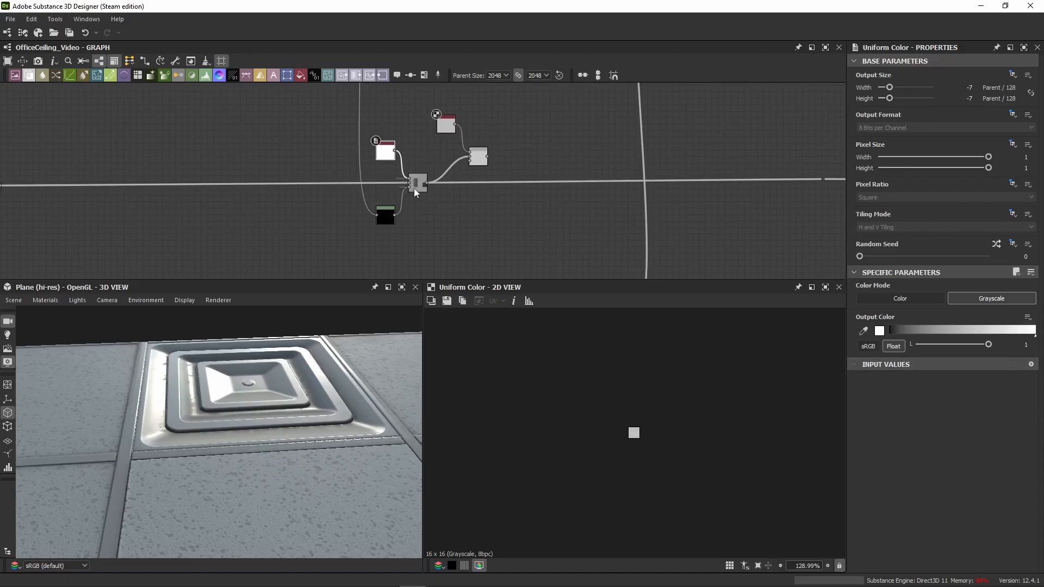
click(413, 188)
click(391, 220)
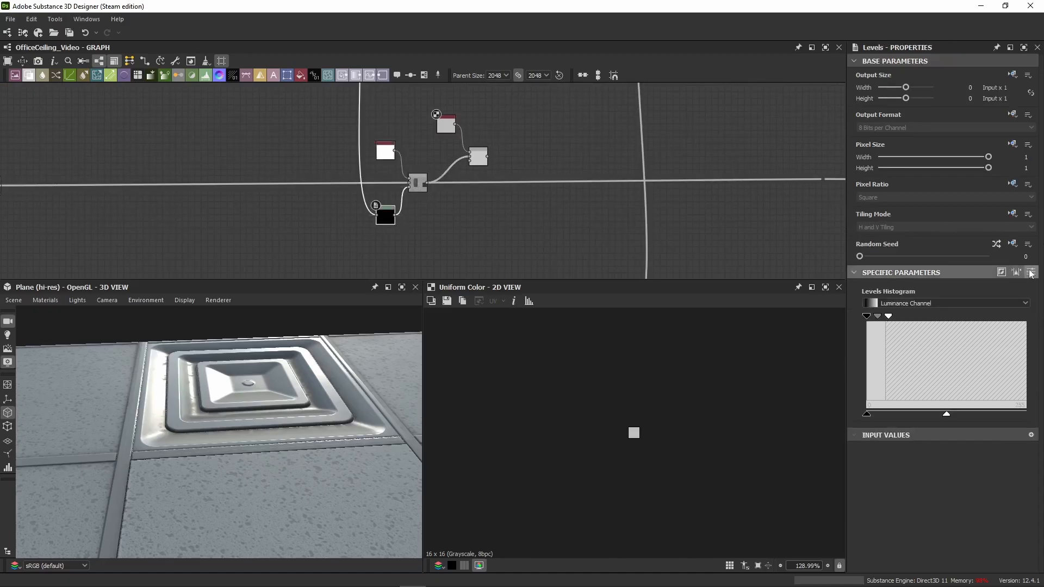
drag(1007, 337, 1029, 337)
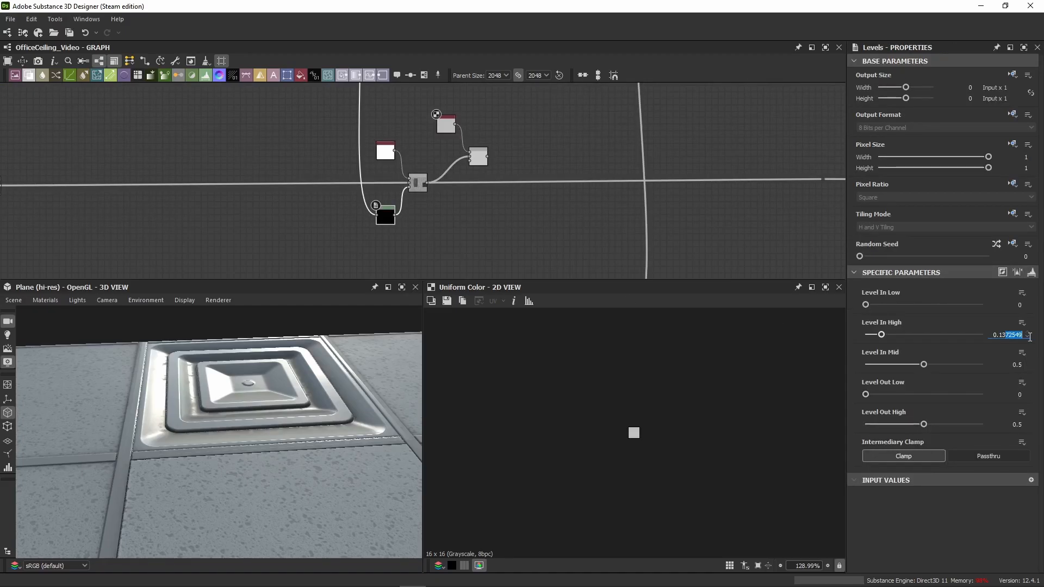
key(BackSpace)
key(Return)
Step: Connect the next colour layer's Auto Levels mask to the opacity input of the new 0.75 grey Blend
scroll(478, 185, down, 5)
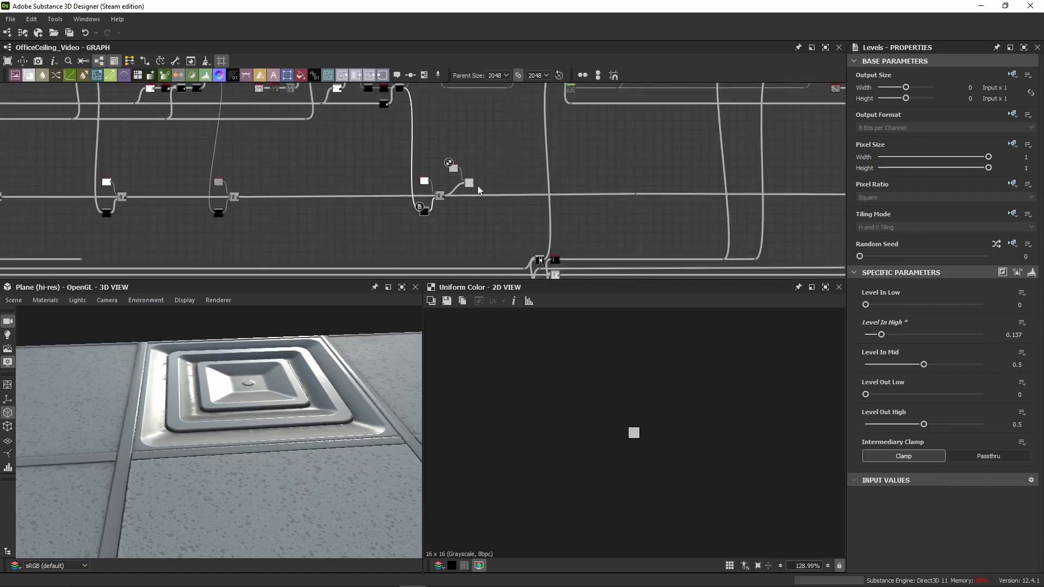
scroll(418, 173, up, 6)
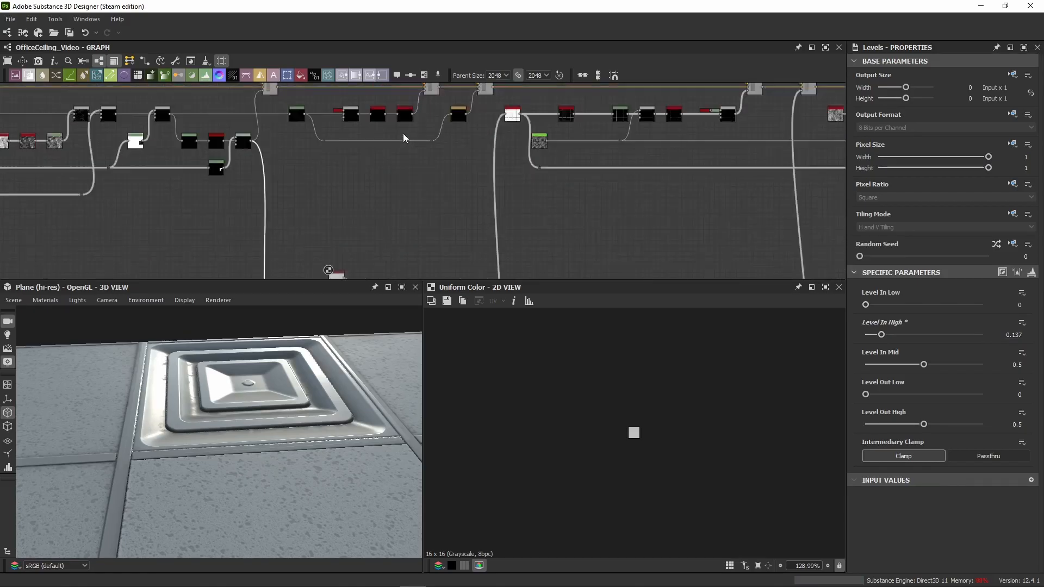
click(416, 191)
scroll(464, 199, down, 8)
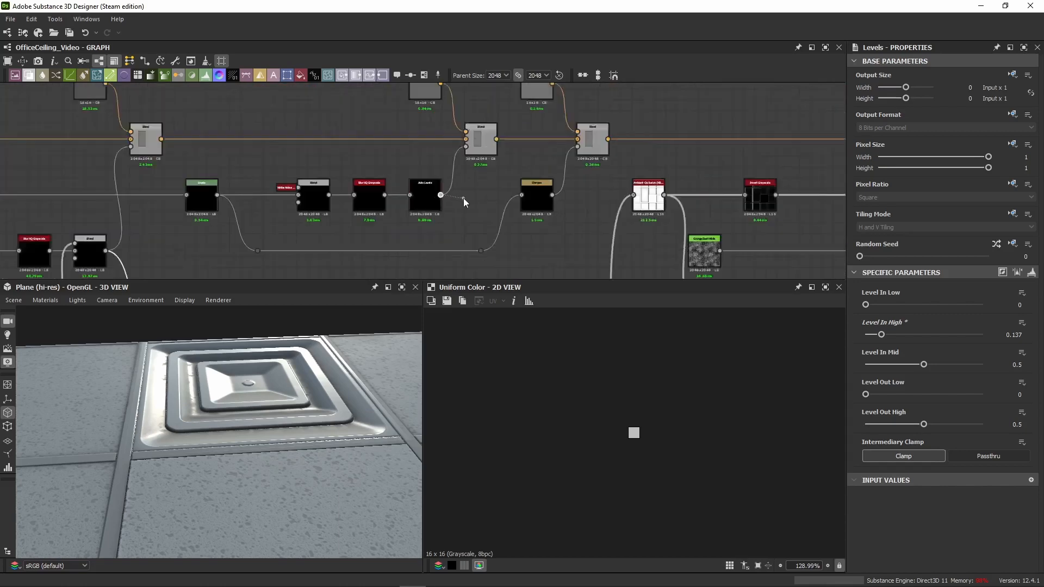
middle_drag(465, 245, 463, 71)
scroll(448, 154, up, 5)
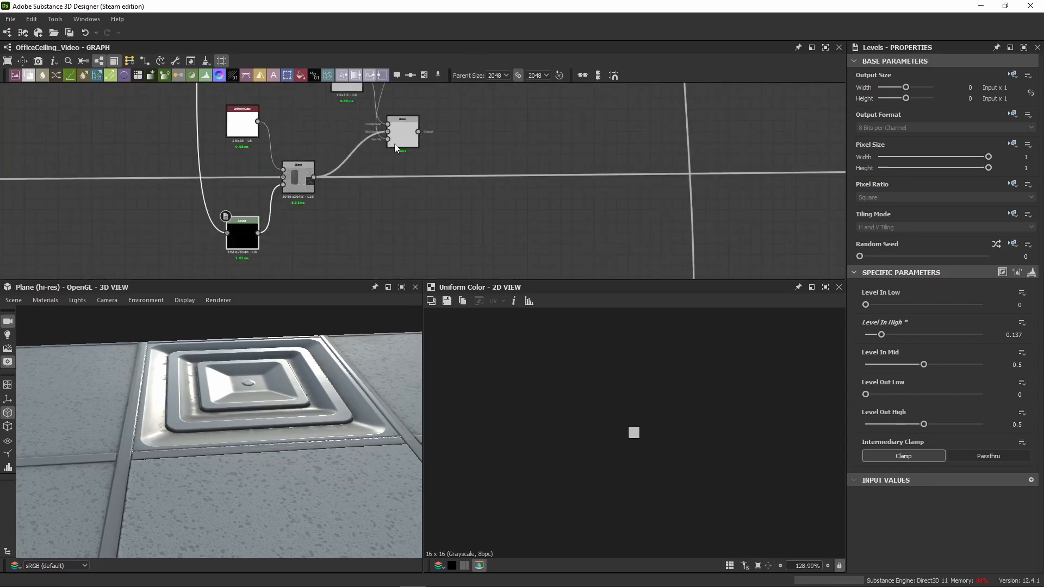
Step: Space out the 0.75 grey layer's nodes, wire its Blend output into the rest of the roughness line and align it
drag(455, 87, 336, 136)
drag(415, 136, 602, 201)
middle_drag(743, 186, 559, 188)
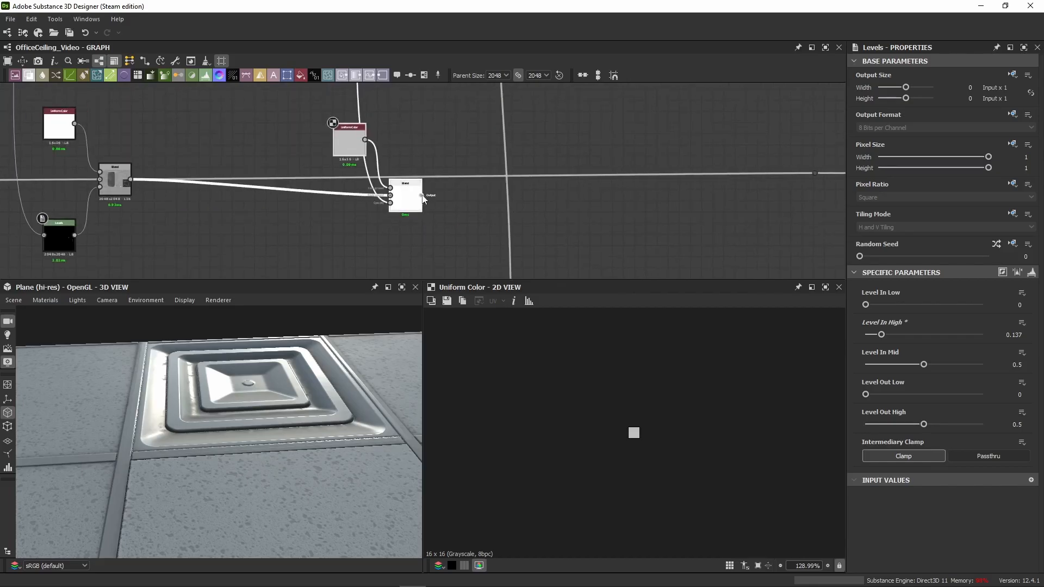
drag(423, 196, 814, 173)
drag(403, 201, 396, 166)
click(403, 162)
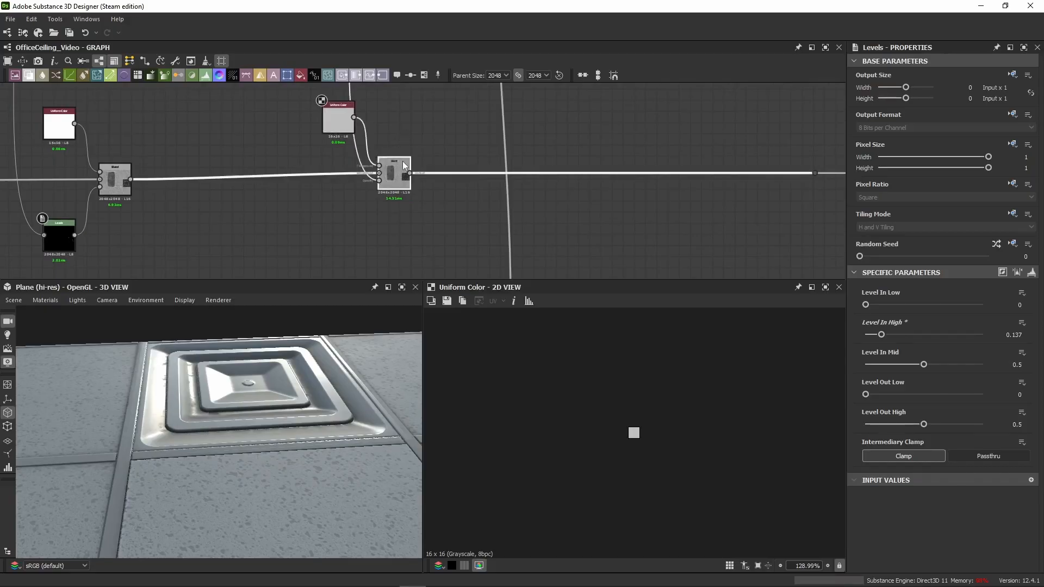
Step: Show the 0.75 grey Blend in the 2D view and examine the roughness details around the vent's inner corner
double_click(403, 162)
scroll(628, 370, down, 12)
scroll(685, 417, up, 10)
middle_drag(685, 419, 555, 256)
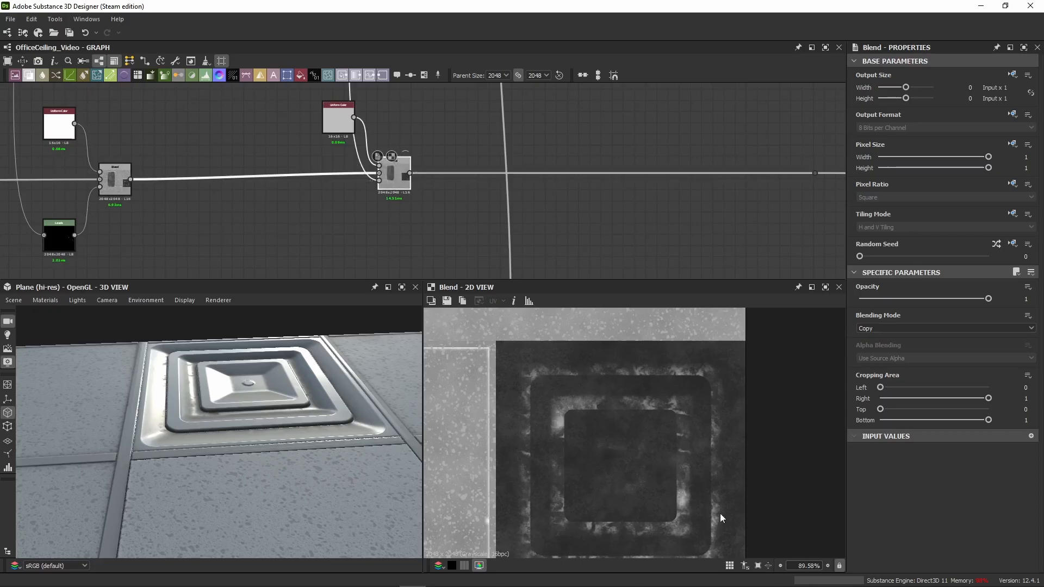
scroll(631, 434, up, 6)
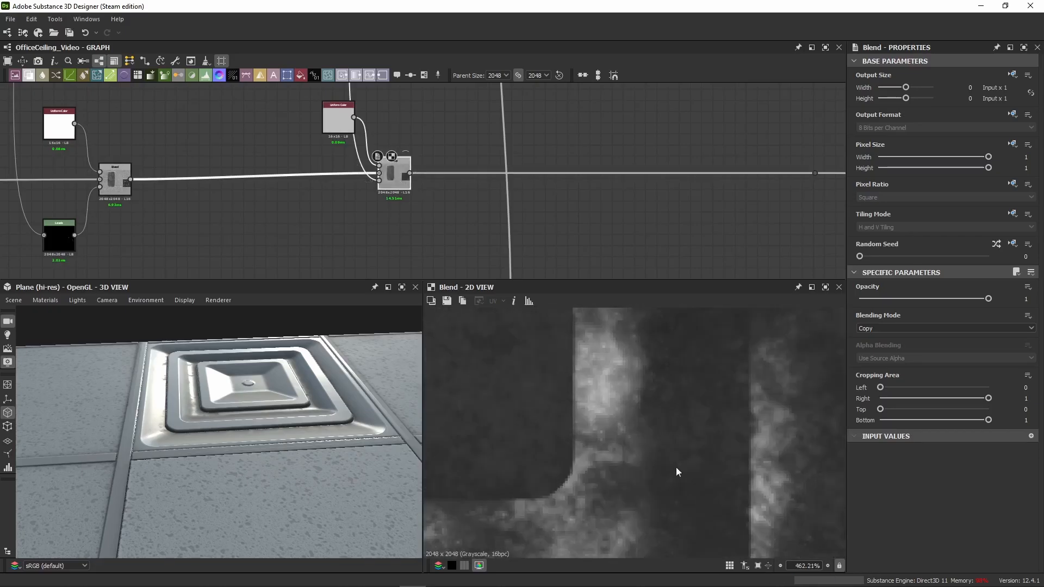
scroll(580, 436, up, 7)
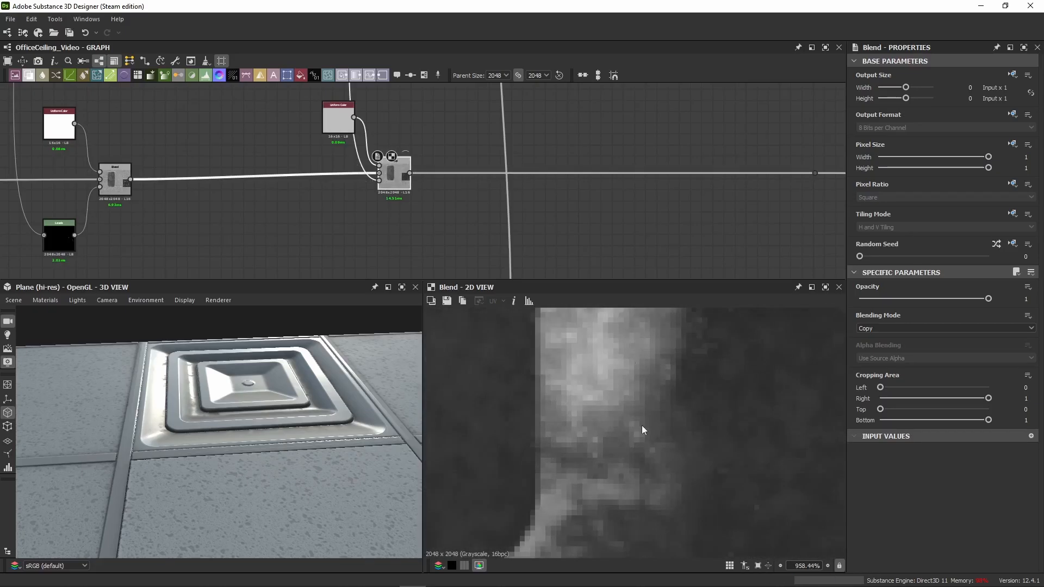
Step: Examine the vent's inner corner closely in the 3D view while toggling the 0.75 grey Blend off and on
scroll(163, 413, up, 8)
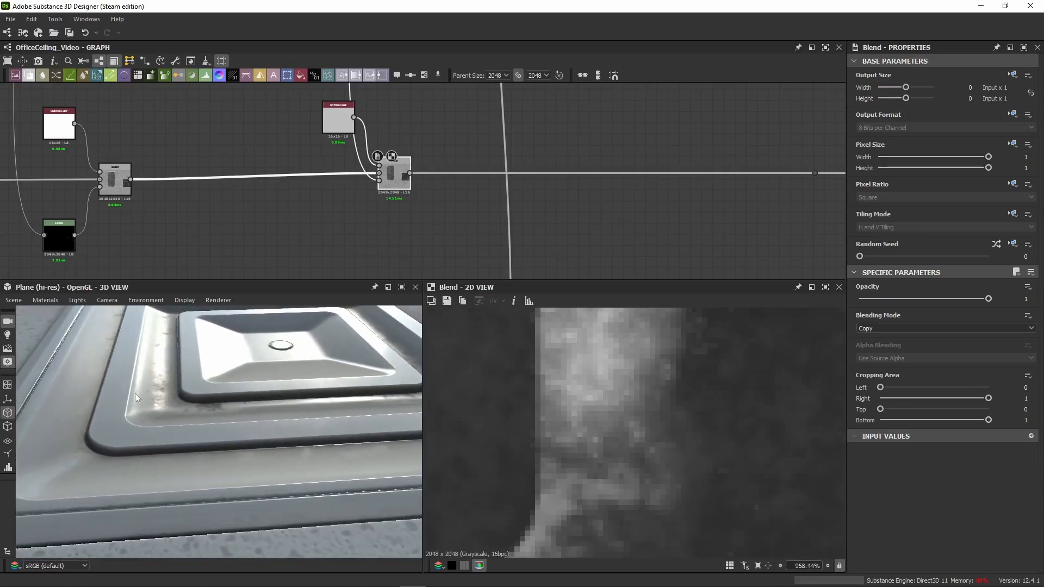
scroll(135, 389, up, 3)
drag(140, 367, 209, 379)
scroll(207, 405, up, 4)
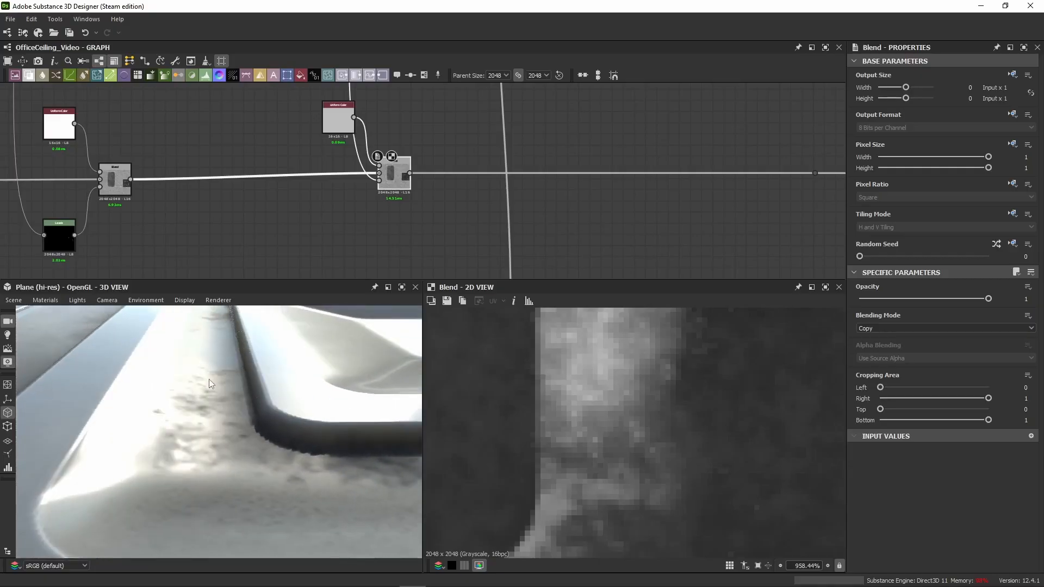
key(shift+d)
key(shift+d)
Step: Align the 0.75 grey Uniform Color and its Blend with the neighbouring white layer on the roughness line
drag(426, 120, 326, 178)
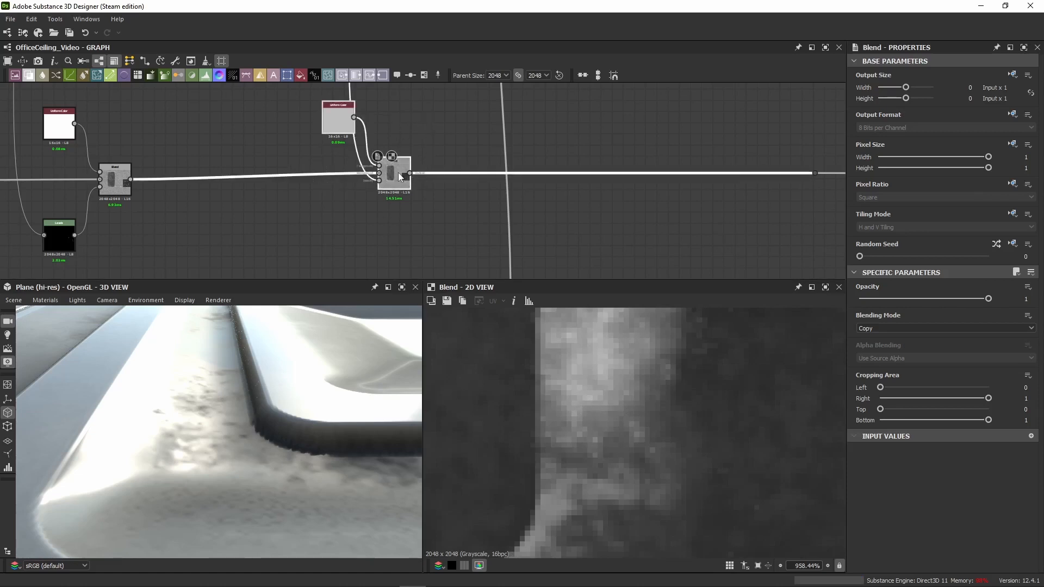
drag(398, 172, 397, 184)
scroll(396, 185, down, 3)
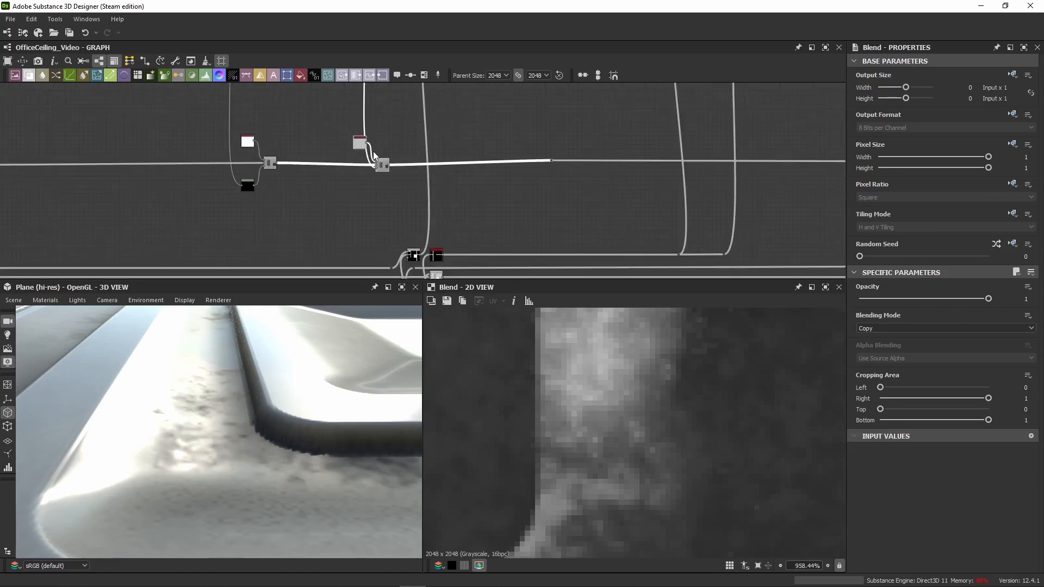
scroll(373, 151, up, 3)
scroll(412, 128, down, 5)
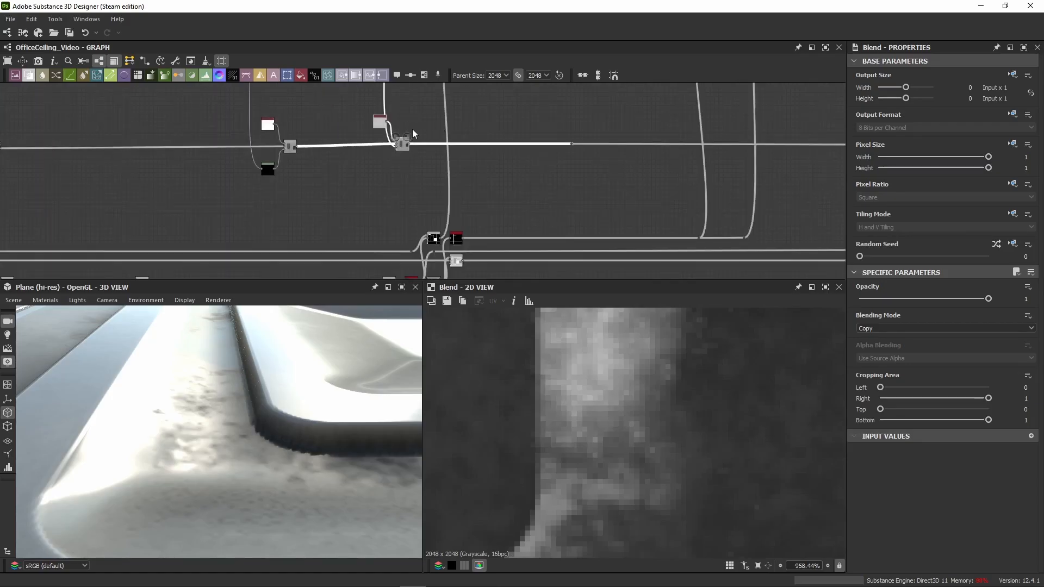
scroll(296, 153, up, 6)
scroll(422, 141, down, 1)
scroll(426, 142, down, 2)
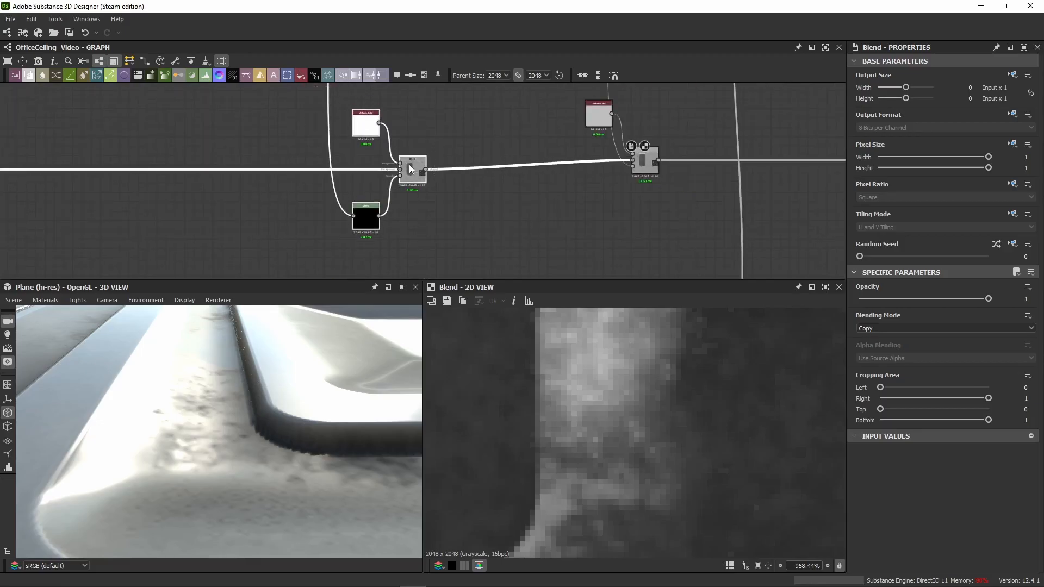
middle_drag(502, 131, 342, 147)
drag(503, 121, 381, 208)
drag(490, 167, 490, 177)
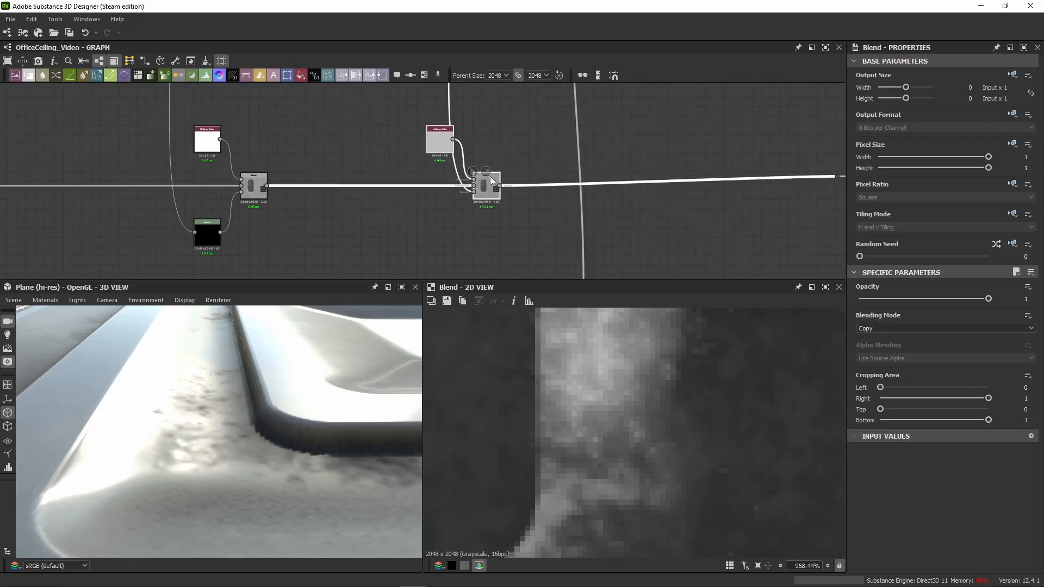
Step: Paste another white Uniform Color connected to a Blend after the 0.75 grey layer, and place the pair above the roughness line
scroll(511, 151, down, 7)
middle_drag(538, 107, 357, 199)
click(434, 222)
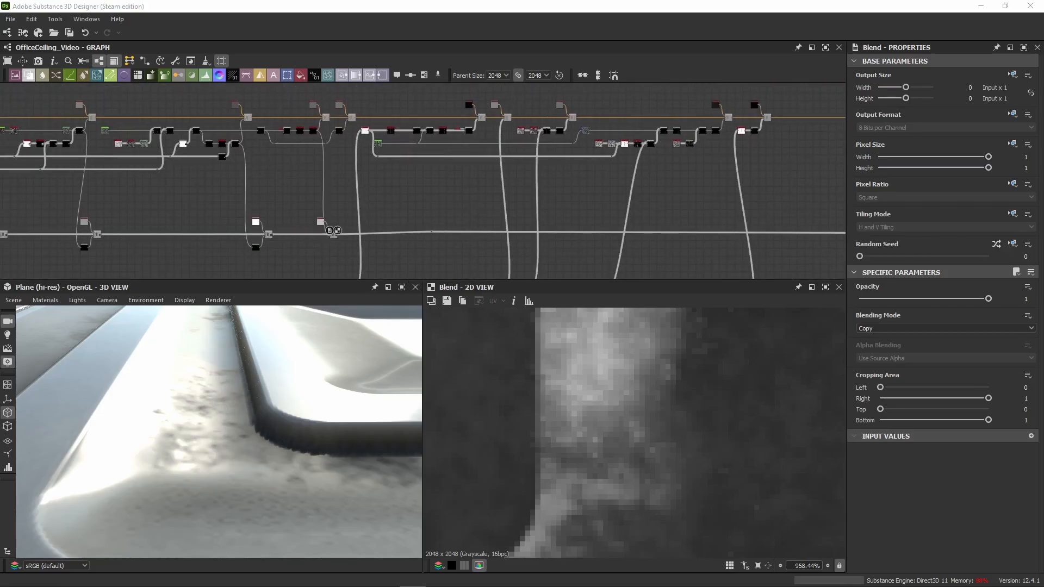
click(381, 211)
scroll(355, 220, up, 5)
click(355, 220)
key(ctrl+v)
middle_drag(396, 233, 396, 161)
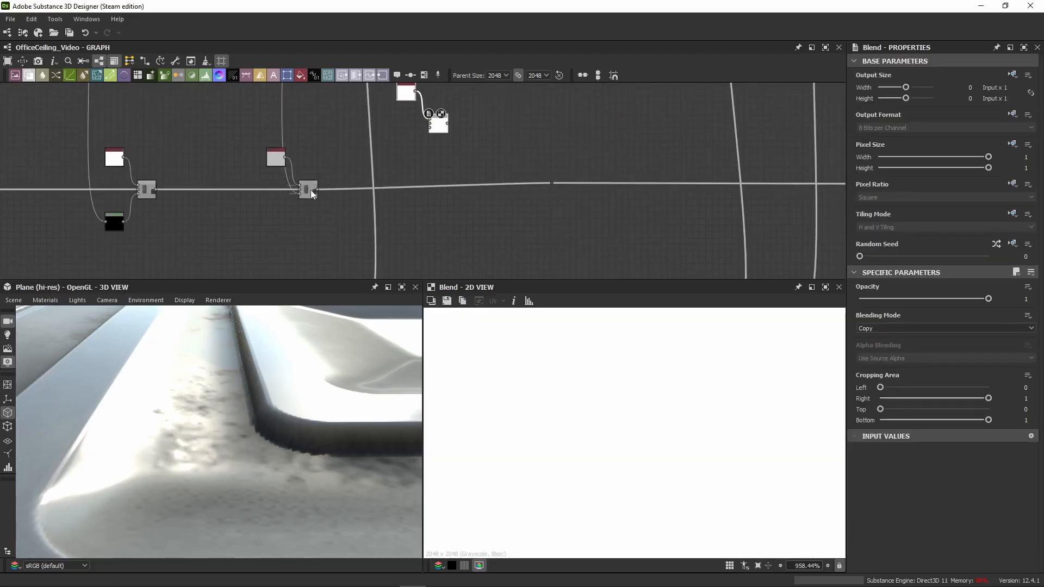
Step: Connect the 0.75 grey Blend's output to the background input of the newly pasted white Blend
drag(318, 189, 430, 120)
key(ctrl+z)
drag(318, 188, 434, 126)
key(ctrl+z)
drag(317, 189, 430, 121)
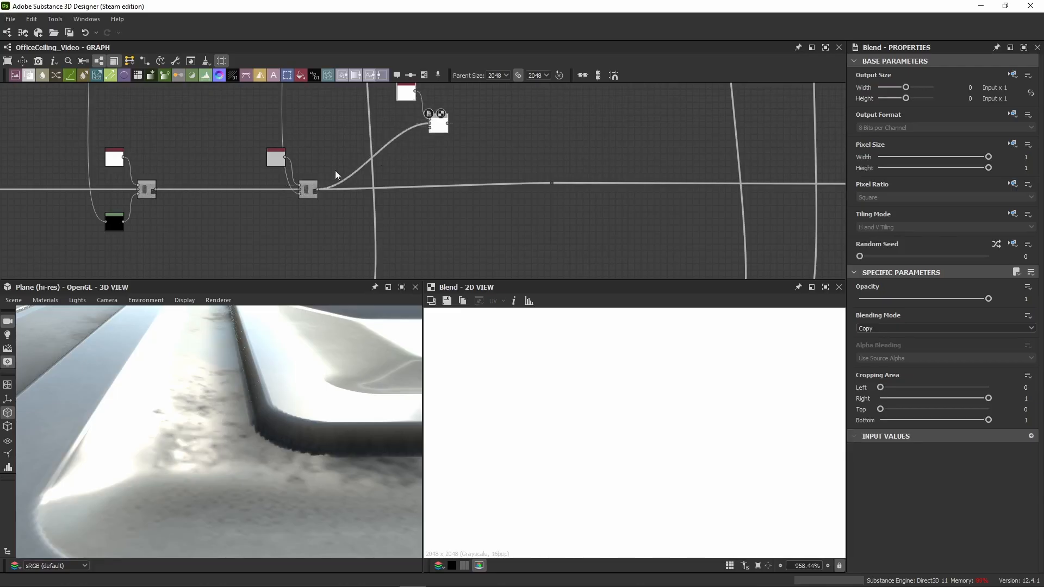
Step: Check the 0.75 grey layer's settings, then wire the new white Blend into the rest of the roughness line and align its nodes
click(271, 165)
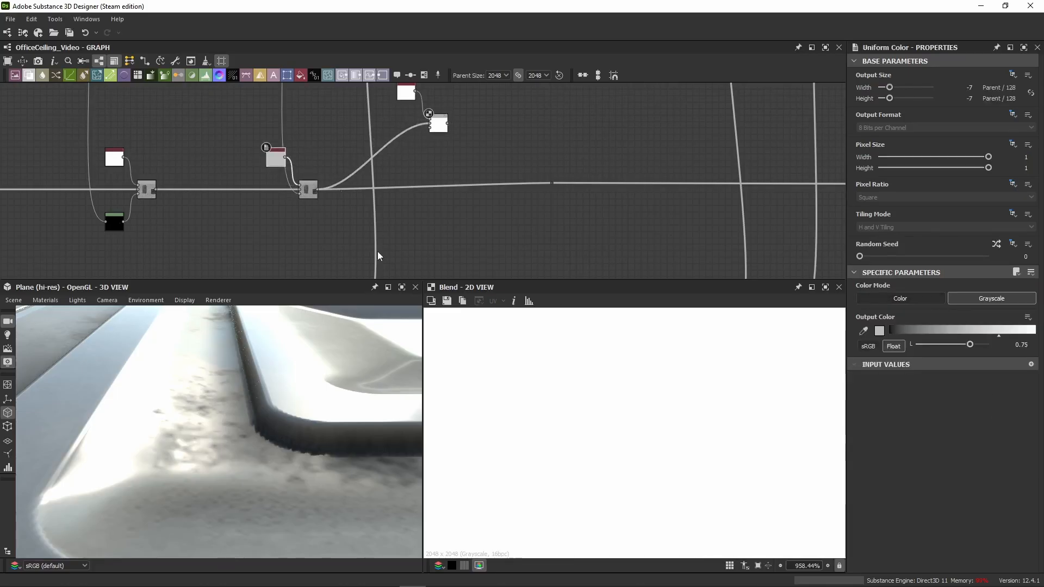
click(314, 197)
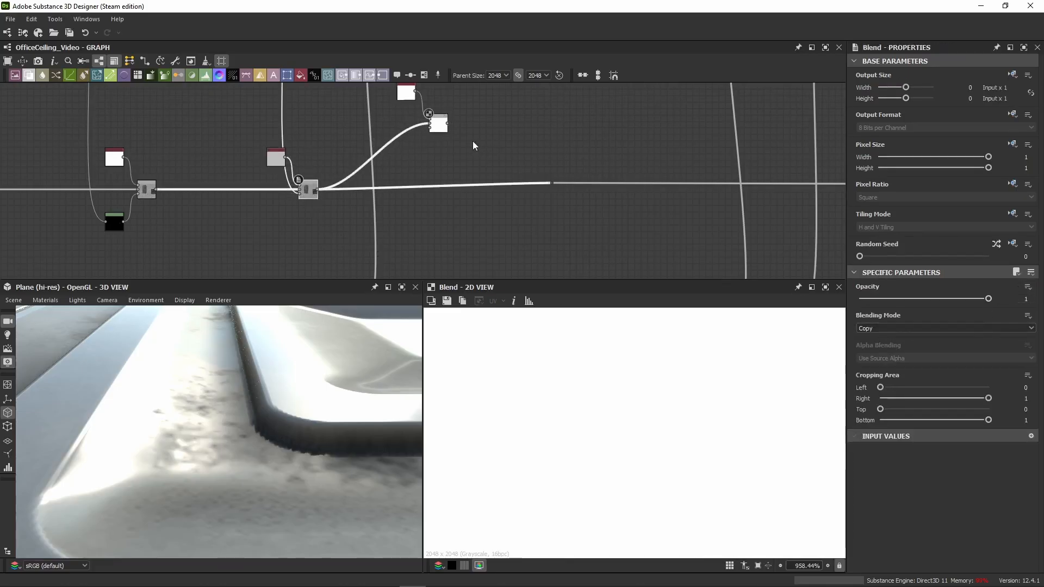
drag(446, 124, 550, 182)
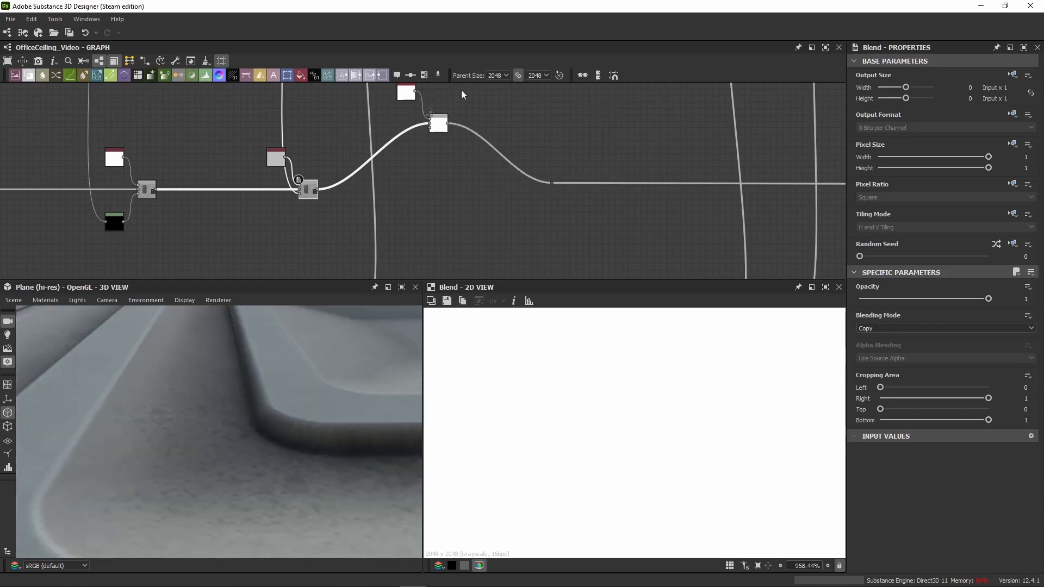
drag(439, 135, 440, 196)
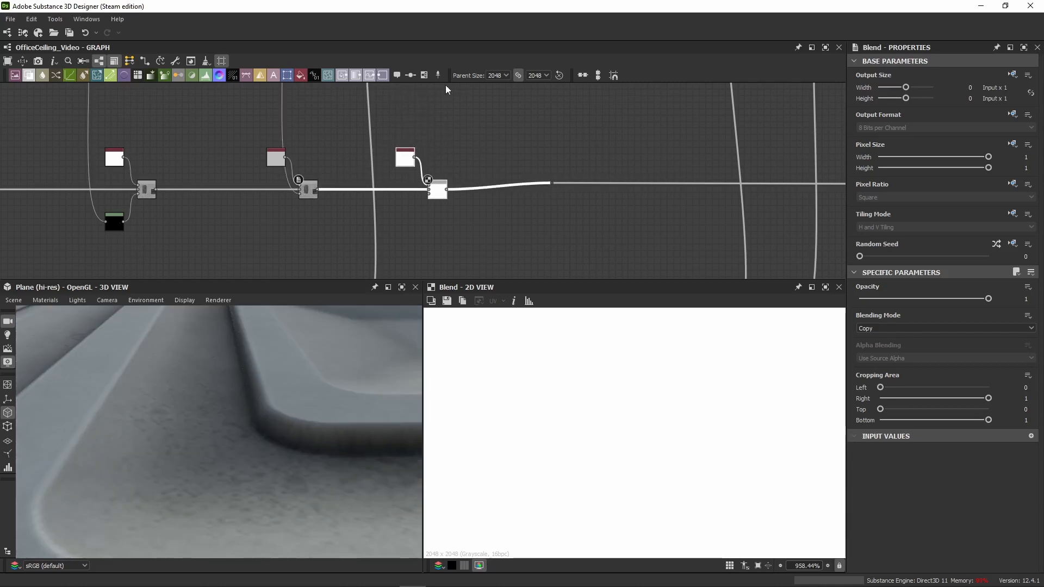
Step: Connect the colour line's Sharpen mask to the opacity input of the newly added white Blend on the roughness line
scroll(452, 87, down, 4)
middle_drag(464, 92, 450, 196)
scroll(395, 118, up, 5)
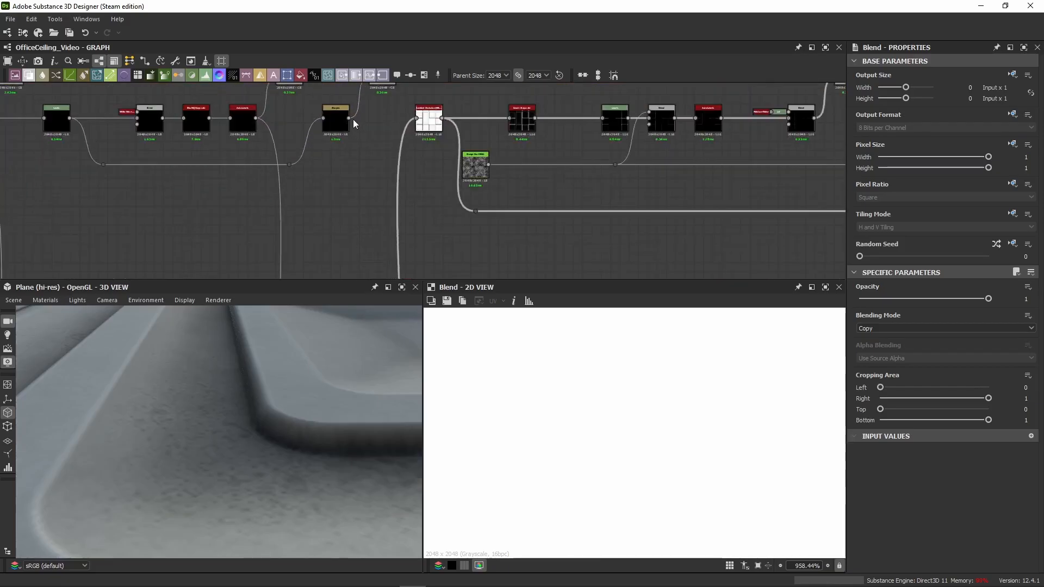
scroll(350, 119, down, 3)
middle_drag(417, 226, 443, 136)
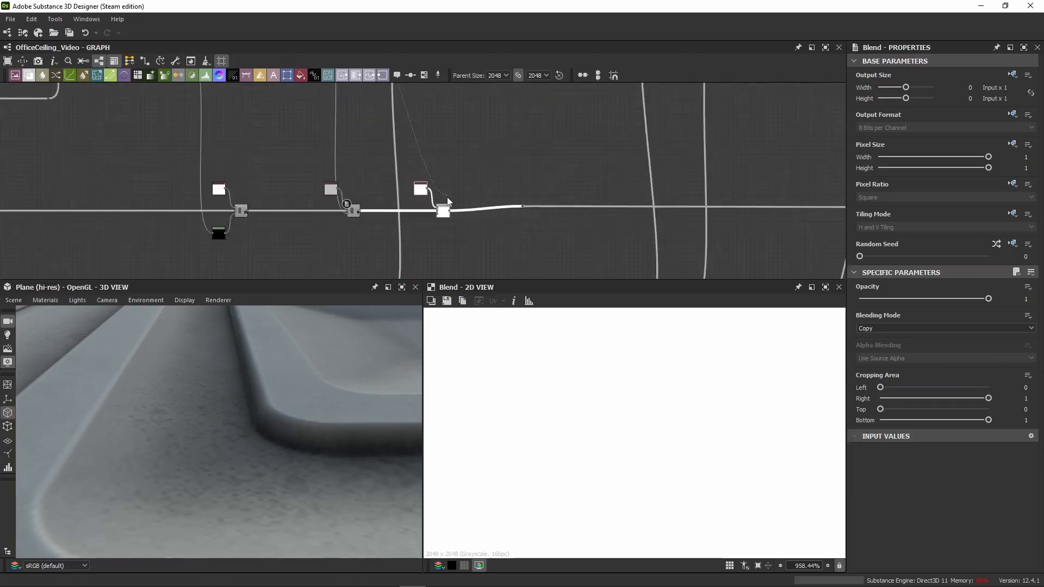
scroll(440, 217, up, 3)
Step: Move the white Uniform Color and its Blend close to the 0.75 grey layer and align them on the roughness line
drag(435, 240, 312, 234)
scroll(317, 188, down, 2)
scroll(326, 239, down, 3)
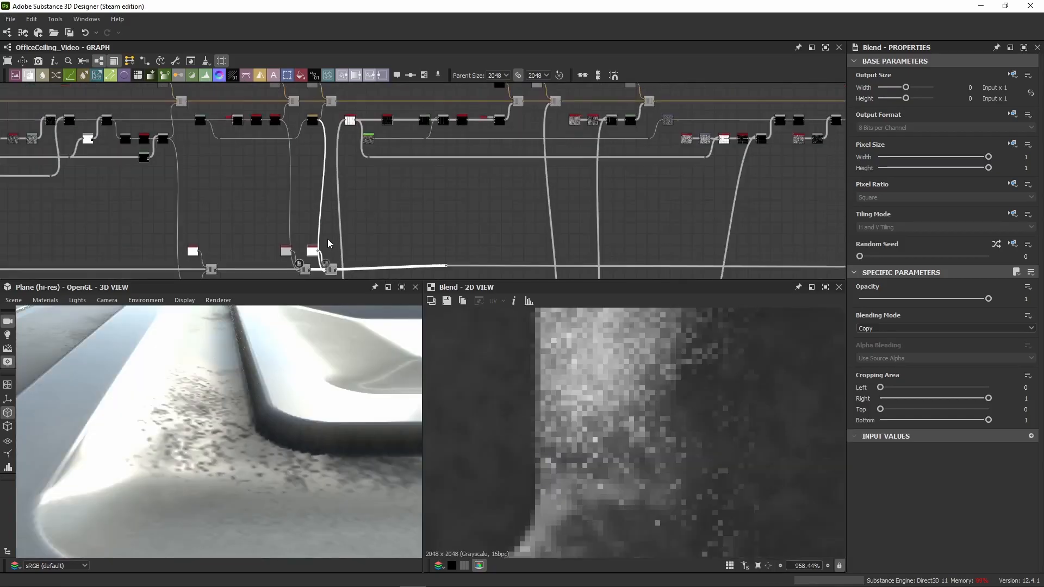
scroll(335, 211, up, 4)
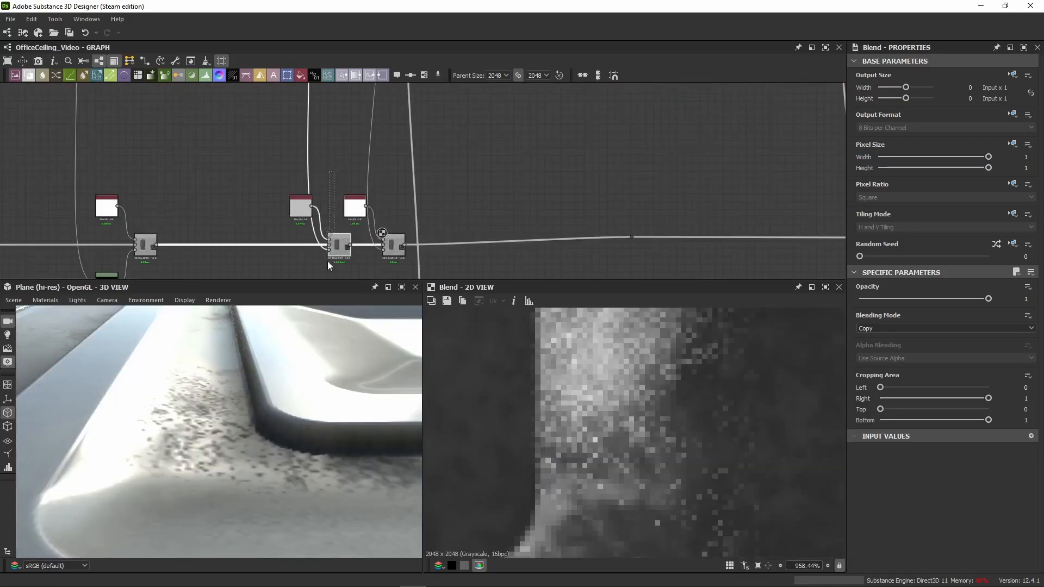
scroll(337, 250, up, 4)
scroll(408, 215, down, 3)
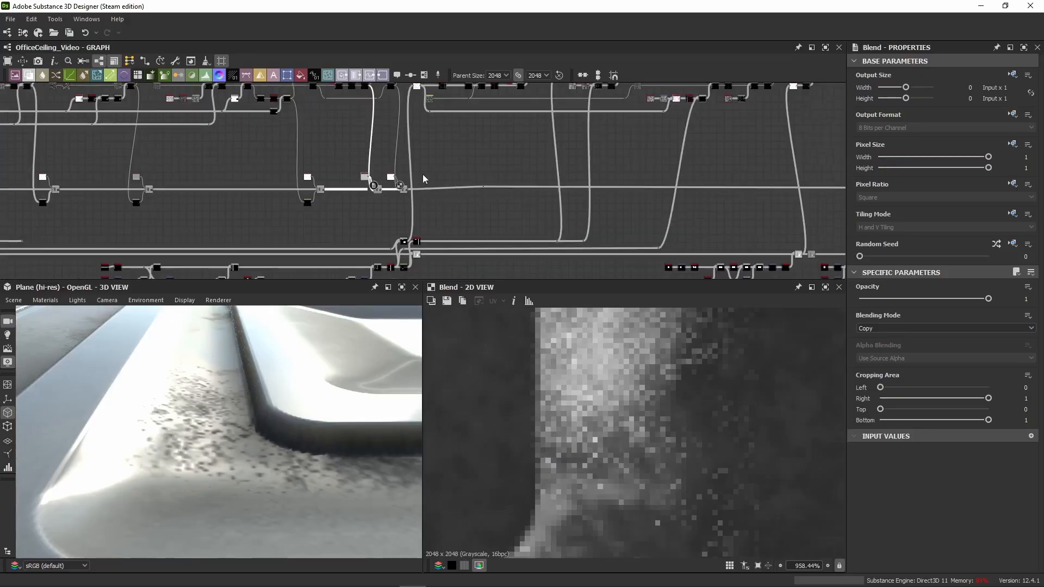
scroll(404, 219, up, 2)
scroll(358, 218, up, 2)
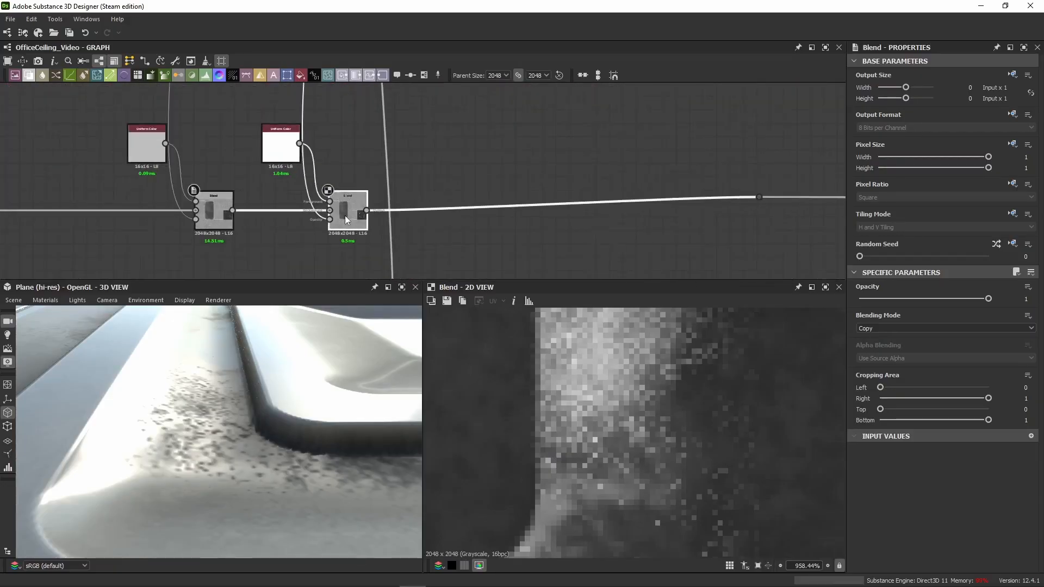
drag(354, 234, 354, 255)
key(ctrl+z)
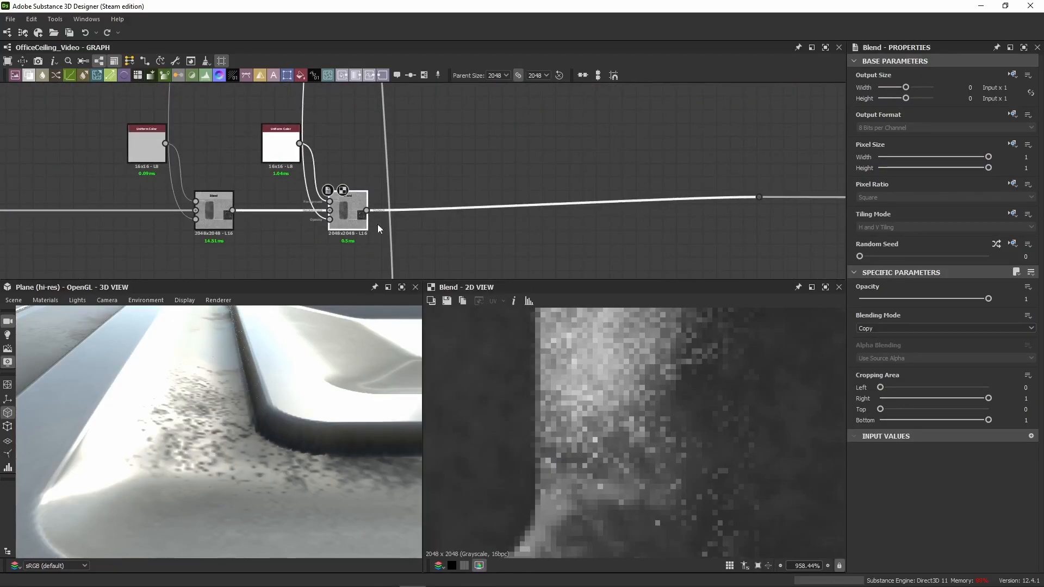
Step: Inspect the white Uniform Color's settings, and view its Sharpen mask and Blend result in 2D
click(289, 156)
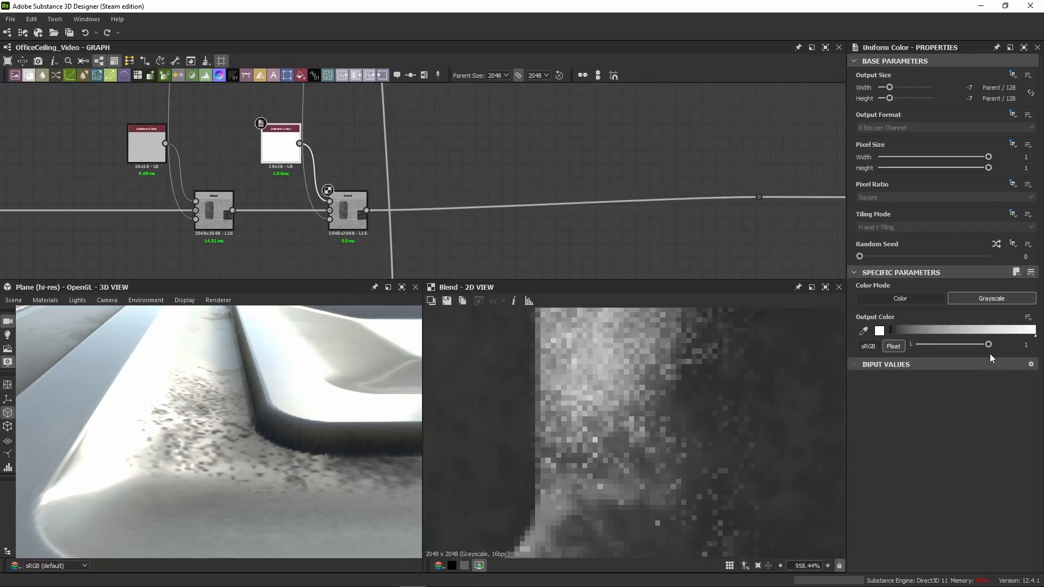
click(340, 222)
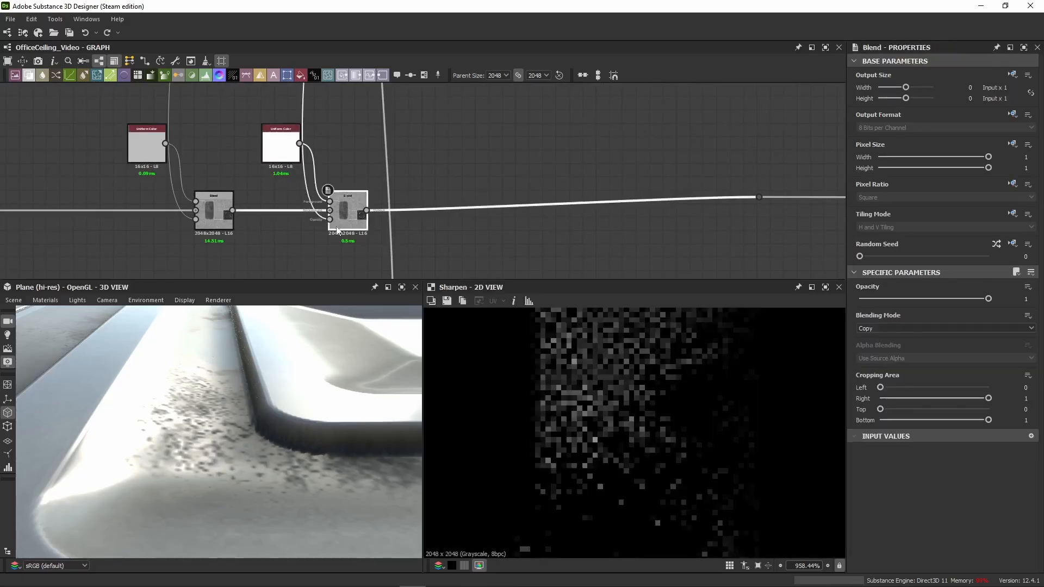
scroll(639, 409, down, 4)
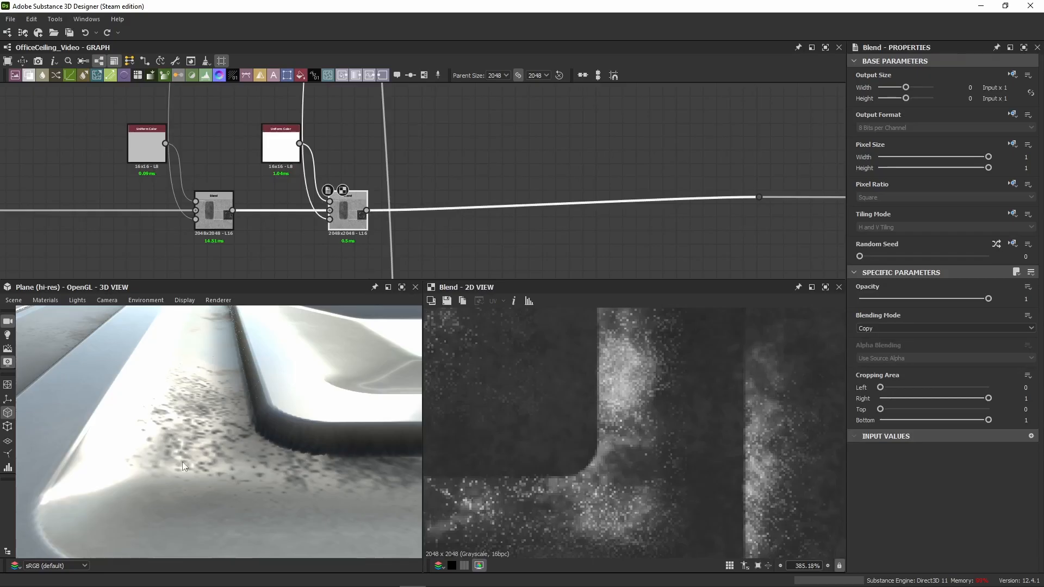
Step: Disable and re-enable the white Blend to compare its effect, and examine the vent's roughness in the 3D preview from several angles
key(shift+d)
key(shift+d)
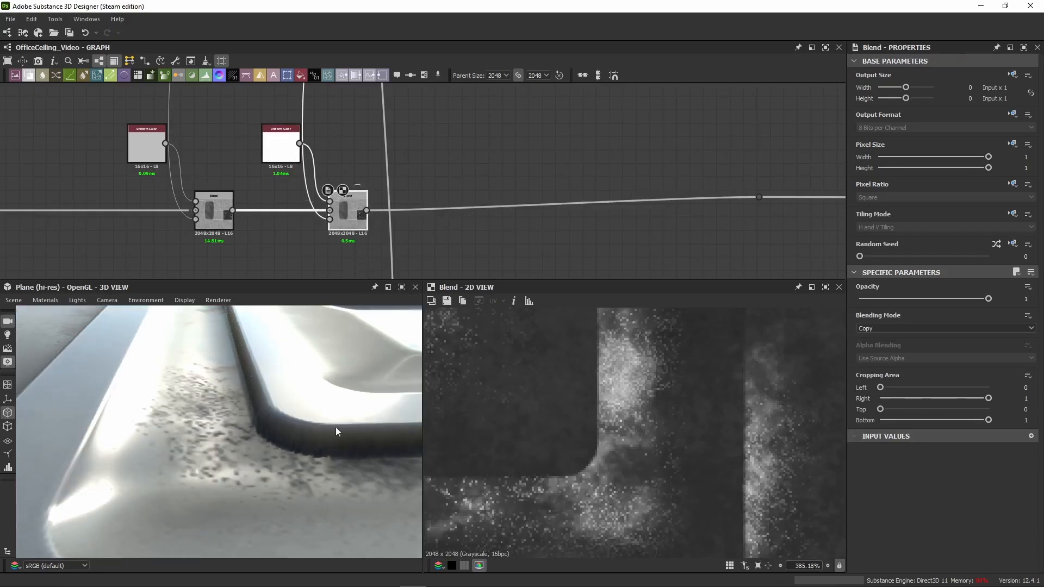
key(shift+d)
key(shift+d)
scroll(221, 434, down, 5)
drag(221, 434, 271, 444)
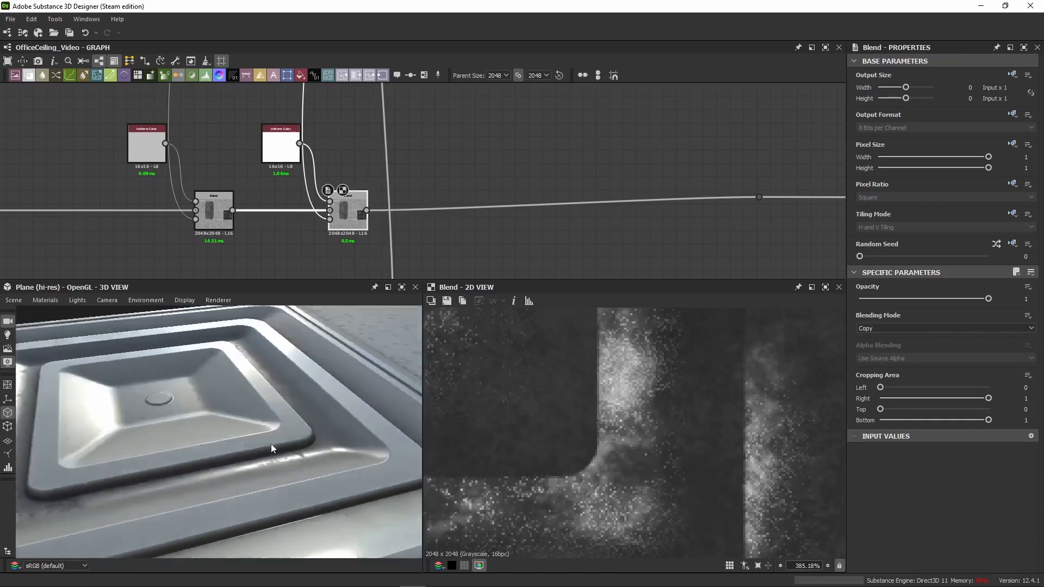
scroll(415, 186, down, 3)
drag(239, 405, 173, 358)
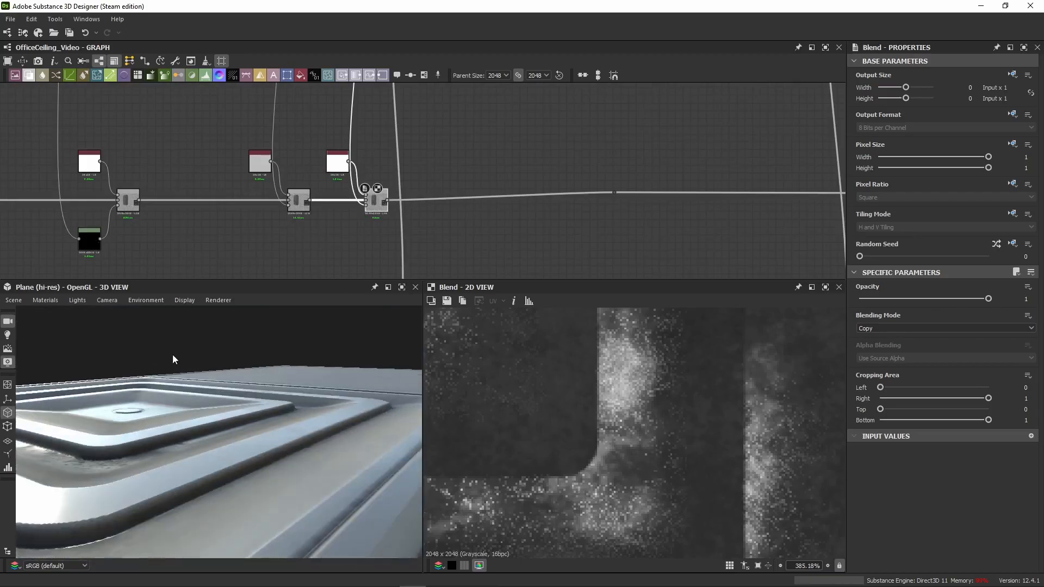
Step: Set the 3D preview material's Height Scale to 2.5 and view the vent's deeper displacement
click(51, 300)
click(136, 311)
click(1022, 303)
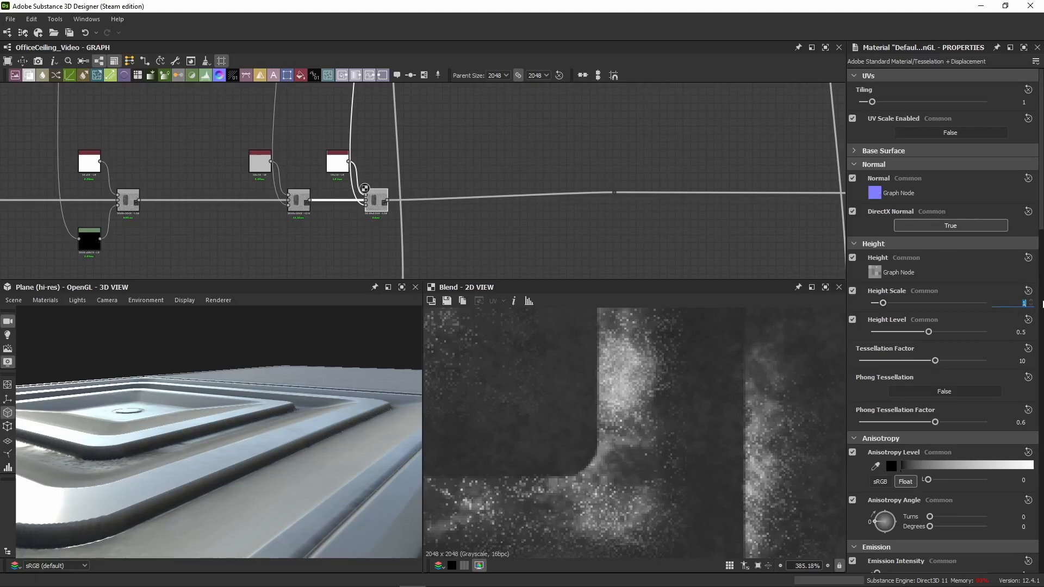
key(Return)
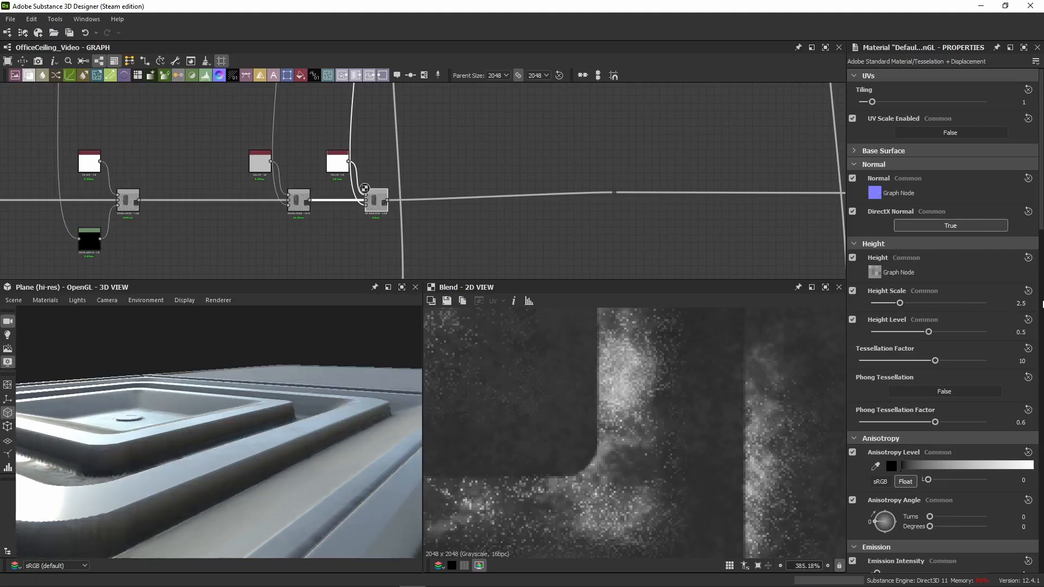
click(1032, 361)
drag(129, 420, 144, 405)
Step: Paste a white Uniform Color, Levels and Blend group after the last roughness layer, and insert its Blend into the roughness line
drag(562, 172, 631, 212)
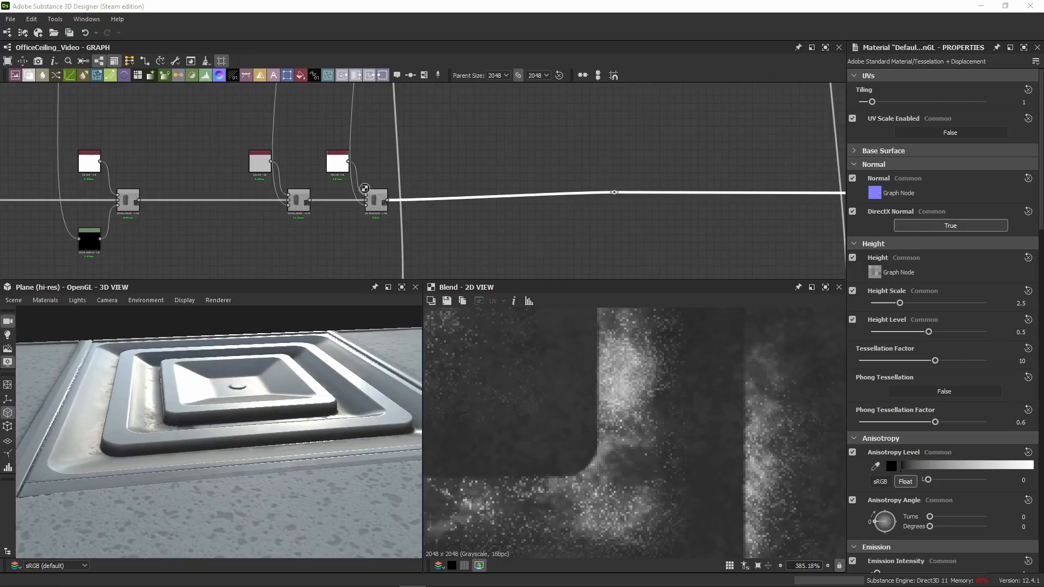
click(546, 152)
key(ctrl+v)
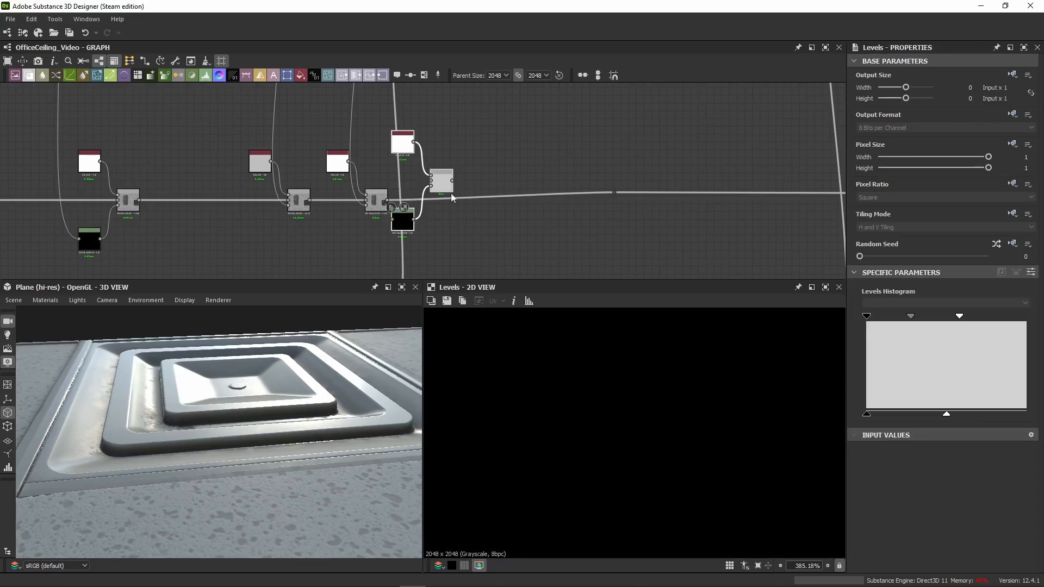
drag(451, 194, 540, 193)
drag(387, 200, 614, 193)
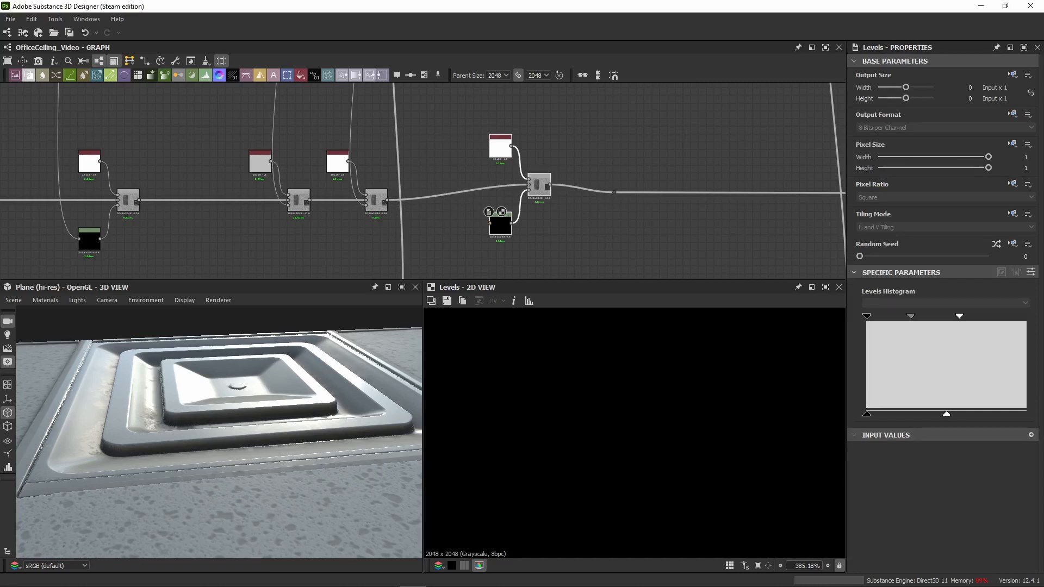
Step: Move the pasted Uniform Color, Levels and Blend group further along the roughness line, beneath the next colour layer
scroll(313, 185, down, 5)
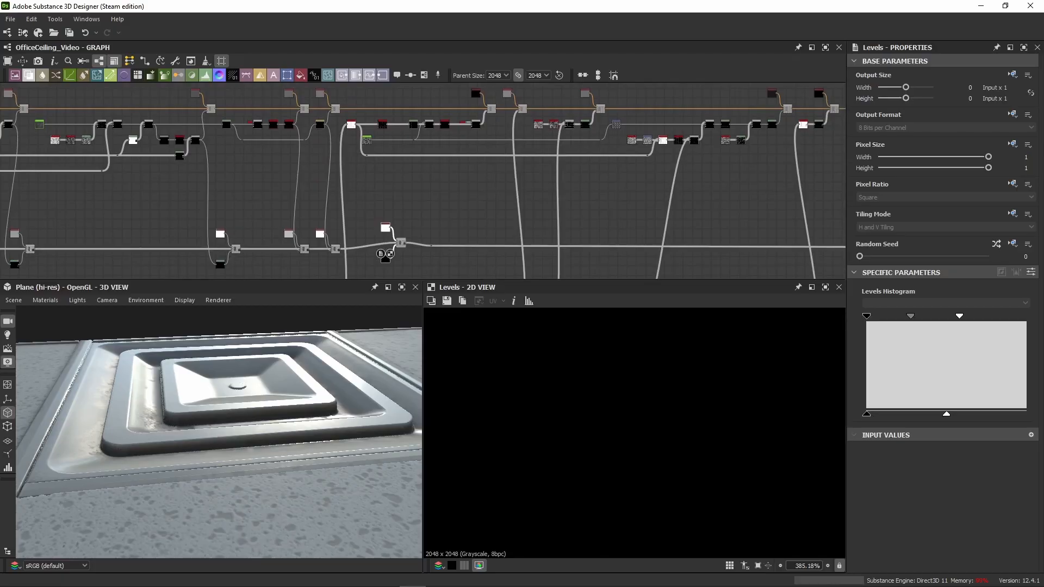
scroll(348, 244, up, 4)
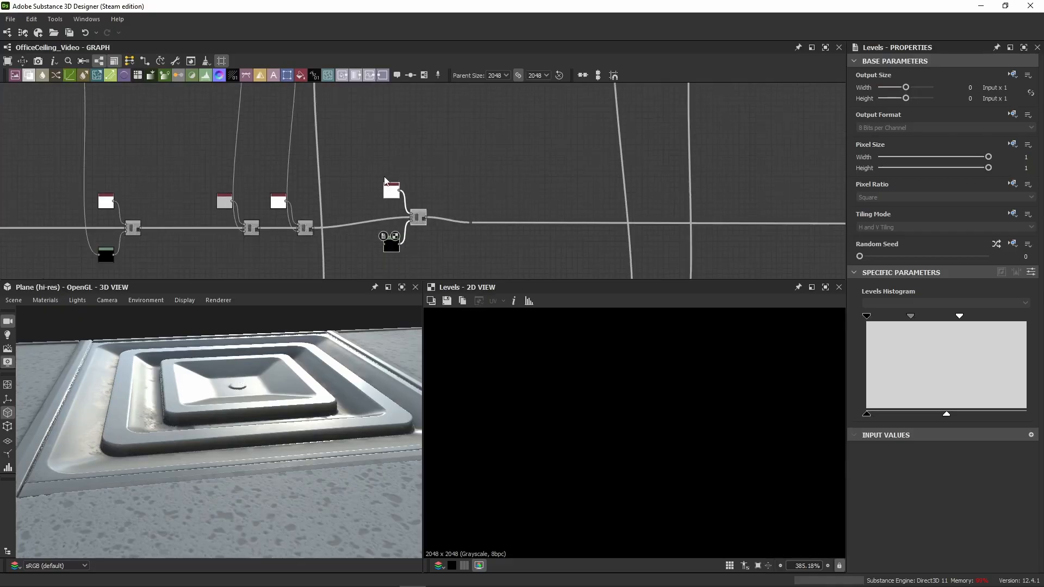
scroll(385, 172, down, 3)
middle_drag(384, 147, 307, 183)
drag(371, 185, 375, 248)
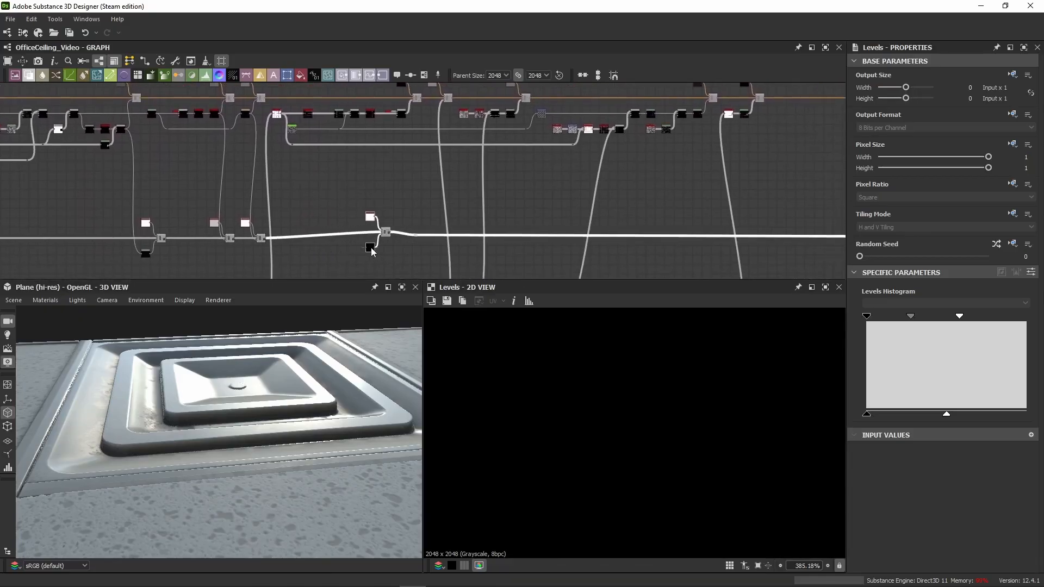
Step: Connect the mask Blend of the next black colour layer to the pasted Levels input, and shift the group along the line
click(409, 119)
scroll(409, 115, up, 4)
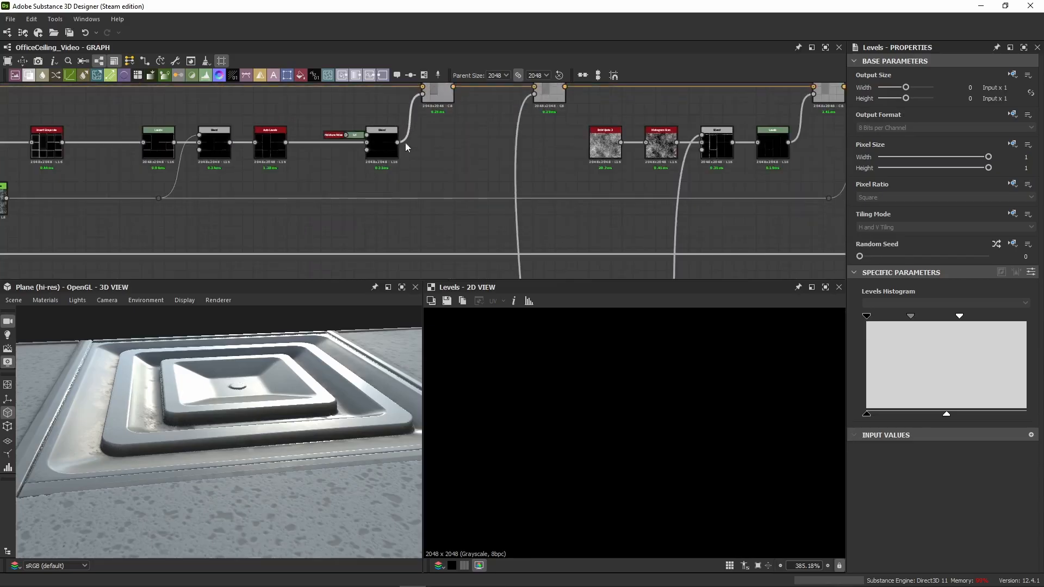
scroll(396, 144, up, 3)
click(401, 143)
scroll(424, 208, down, 7)
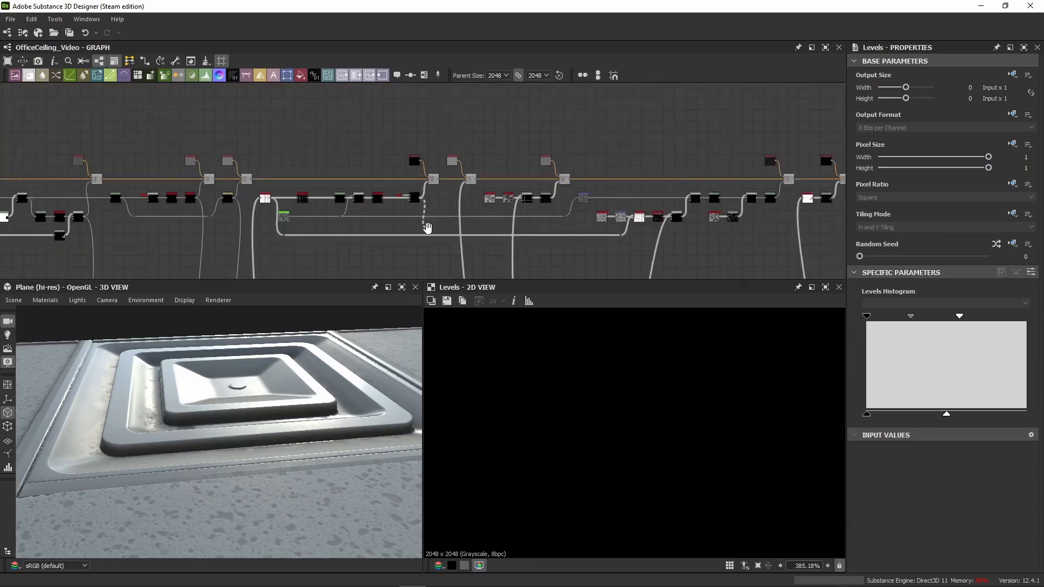
middle_drag(427, 226, 422, 101)
scroll(374, 250, up, 4)
click(367, 211)
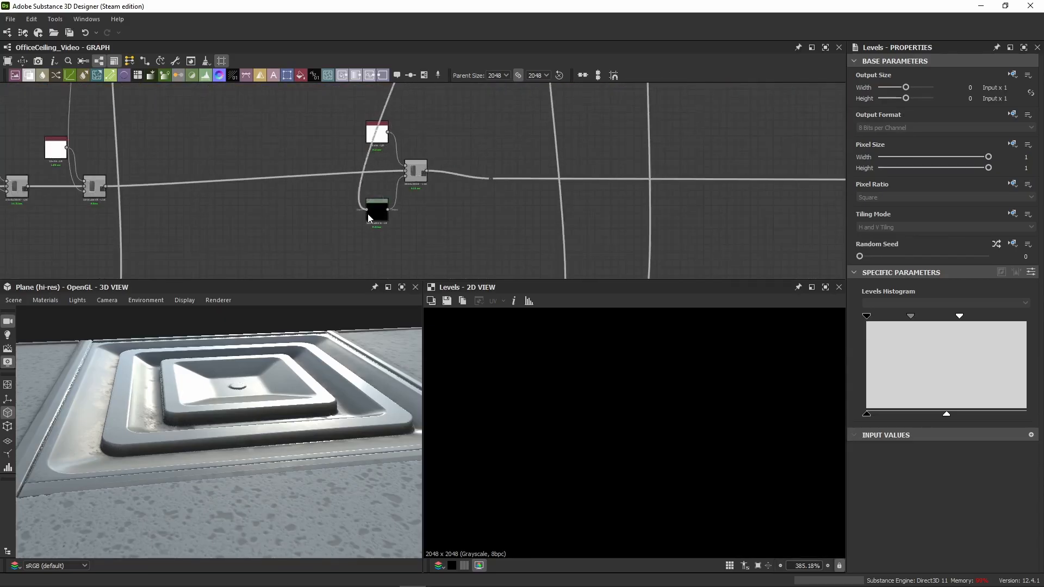
drag(427, 109, 365, 204)
drag(417, 175, 448, 186)
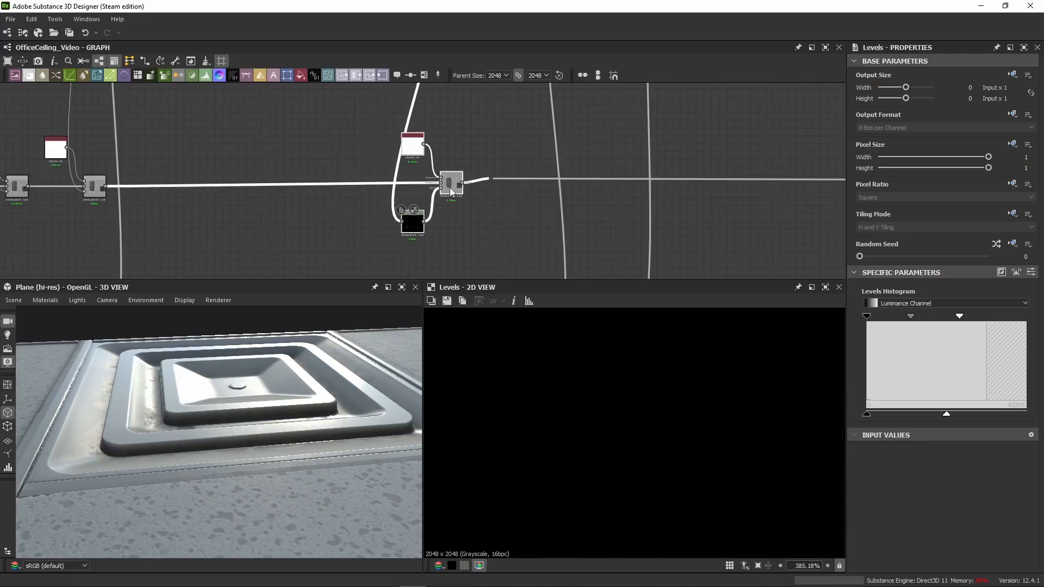
Step: Check the pasted group's Uniform Color and Levels, and toggle the matching colour-layer Blend to examine which areas its mask affects
click(408, 156)
scroll(367, 208, up, 3)
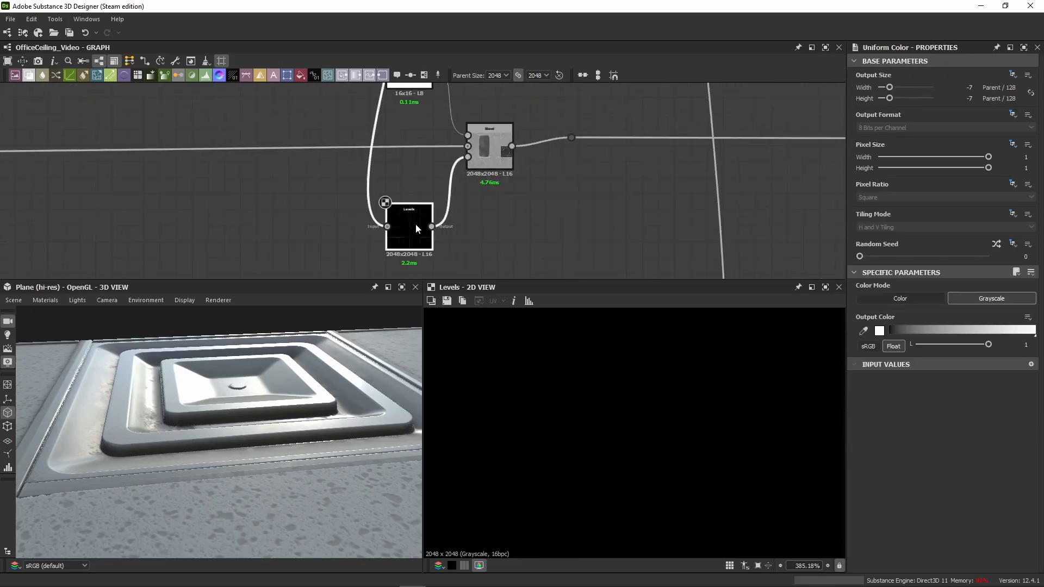
click(416, 224)
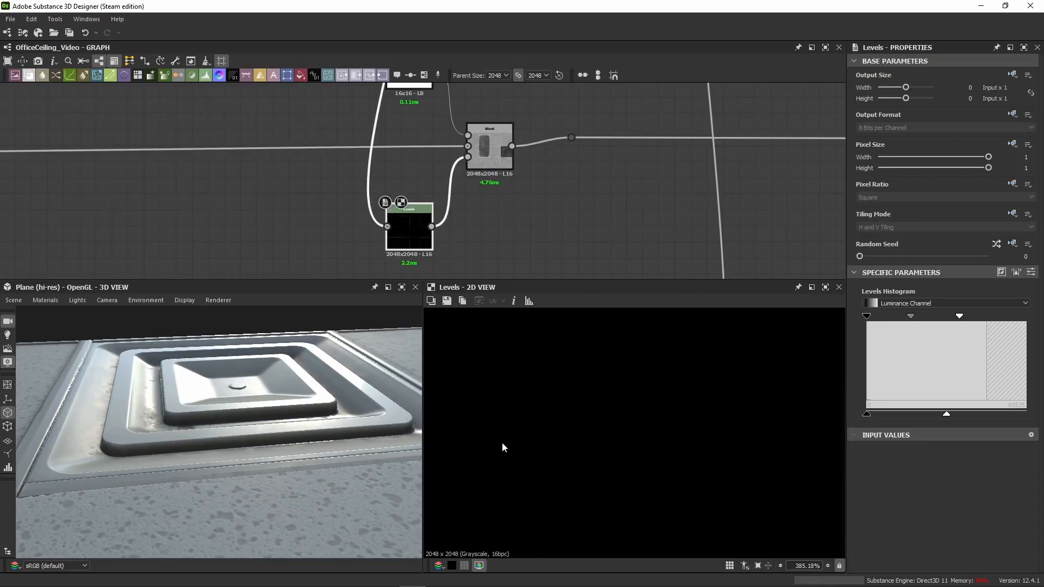
scroll(449, 97, down, 8)
middle_drag(442, 187, 422, 132)
scroll(417, 133, up, 7)
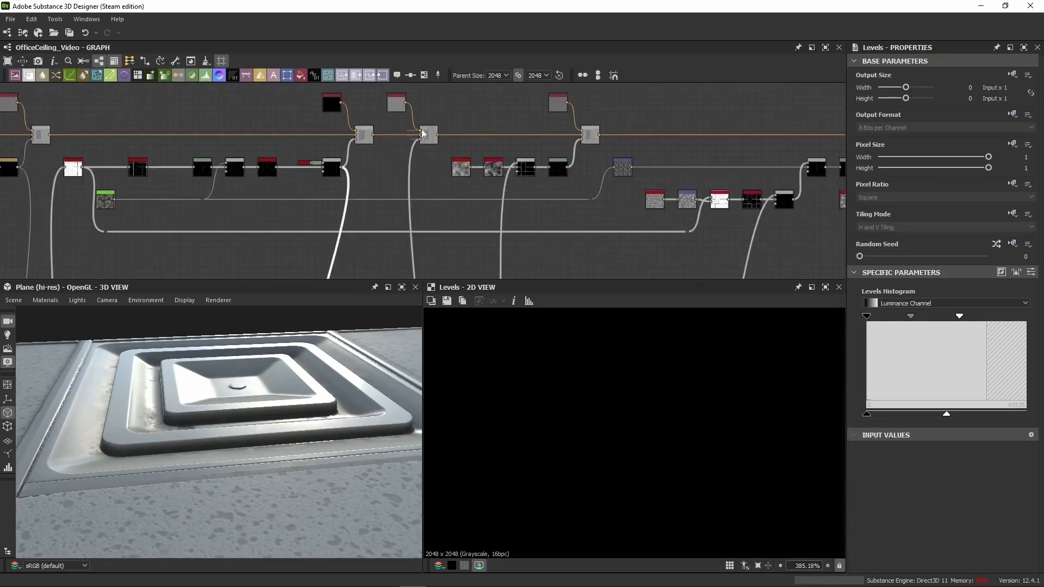
double_click(336, 142)
scroll(688, 383, down, 3)
scroll(597, 443, up, 3)
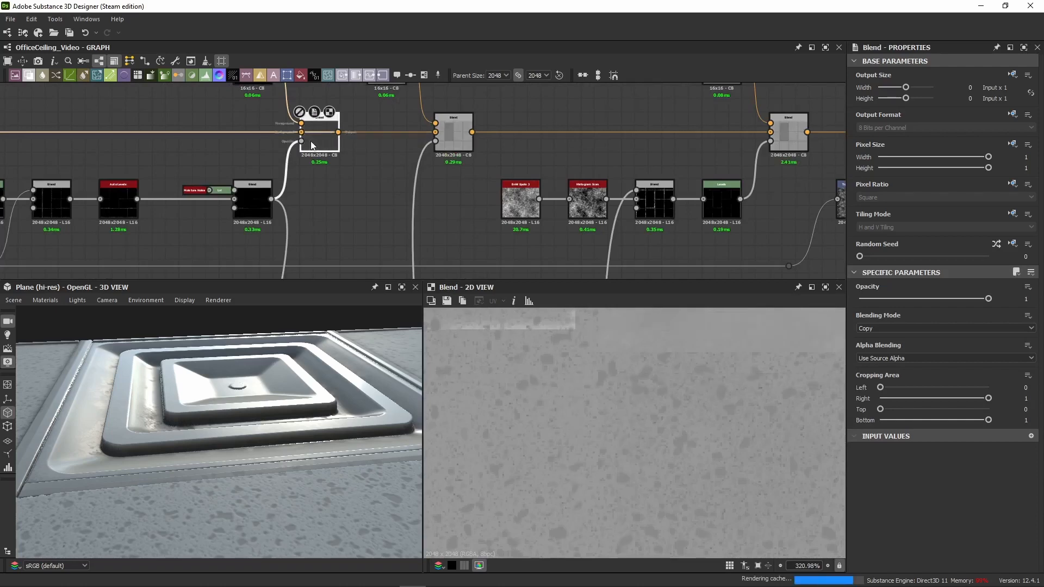
Step: Move the roughness line's dot node further along, and align the Levels-masked white group with the preceding Blend
scroll(263, 203, down, 5)
middle_drag(262, 203, 429, 119)
scroll(419, 150, up, 6)
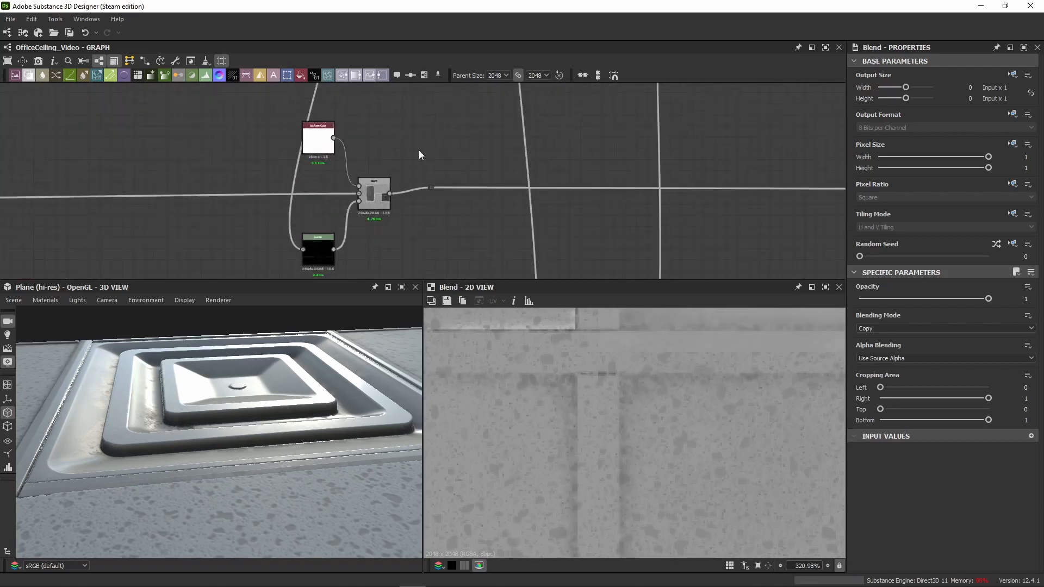
click(435, 204)
drag(437, 207, 829, 209)
scroll(534, 201, down, 3)
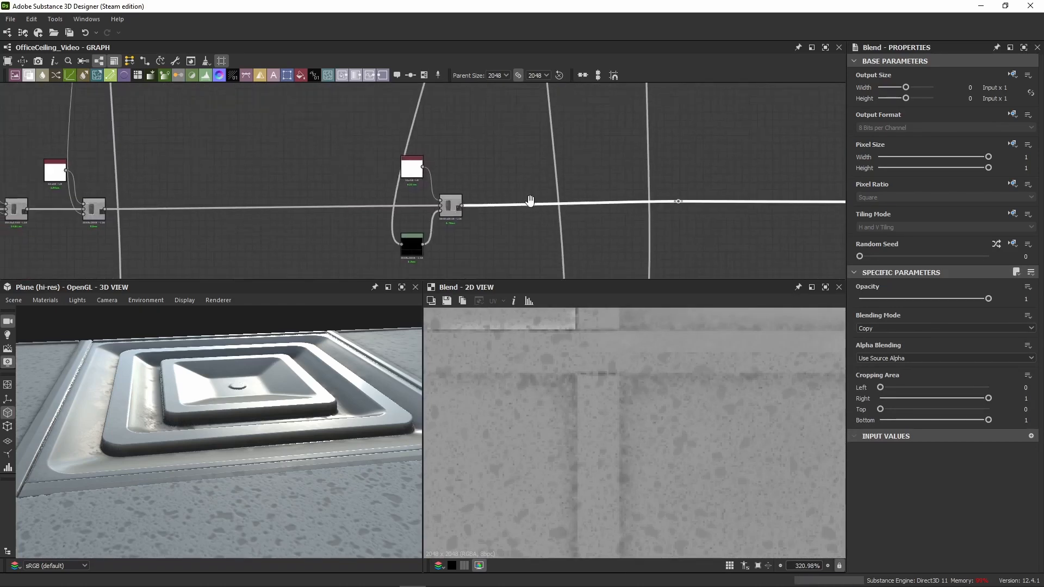
drag(497, 150, 406, 244)
scroll(430, 223, up, 3)
drag(479, 196, 479, 204)
click(493, 156)
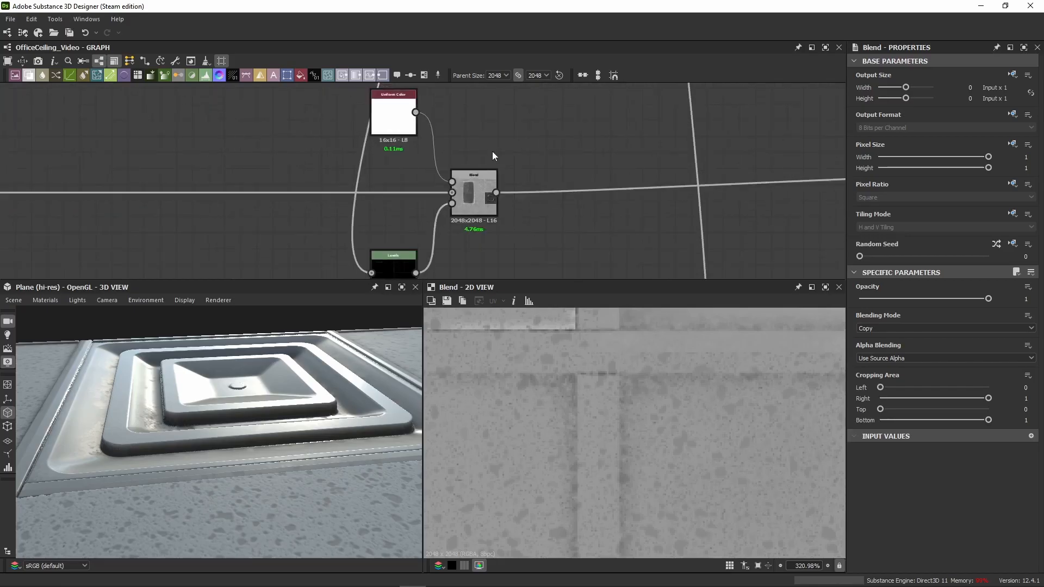
Step: Set Level In High to 0.58 on the group's Levels, view the mask, and open the white Uniform Color's settings
scroll(386, 239, down, 2)
click(390, 259)
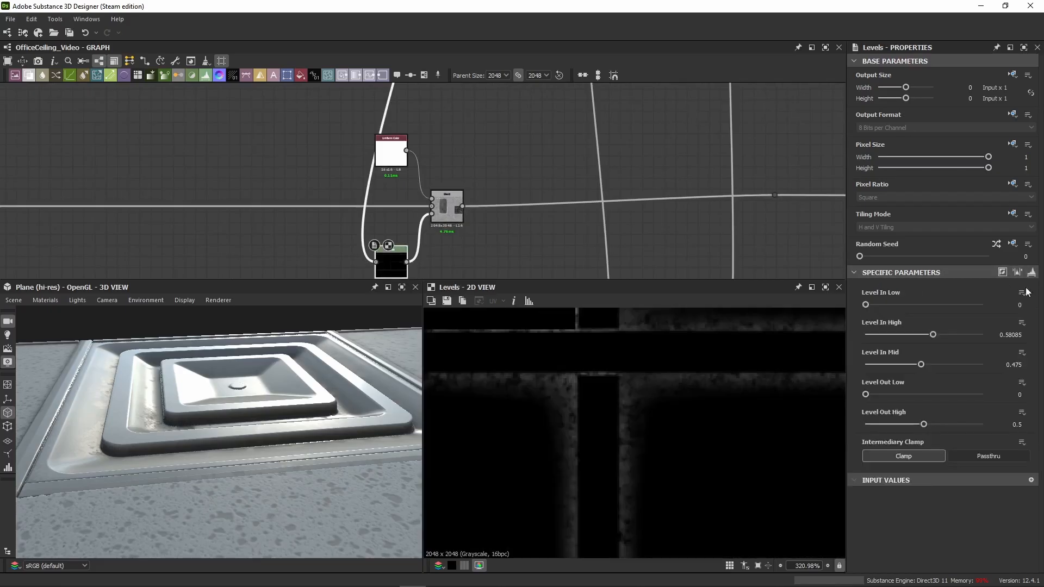
key(BackSpace)
key(Return)
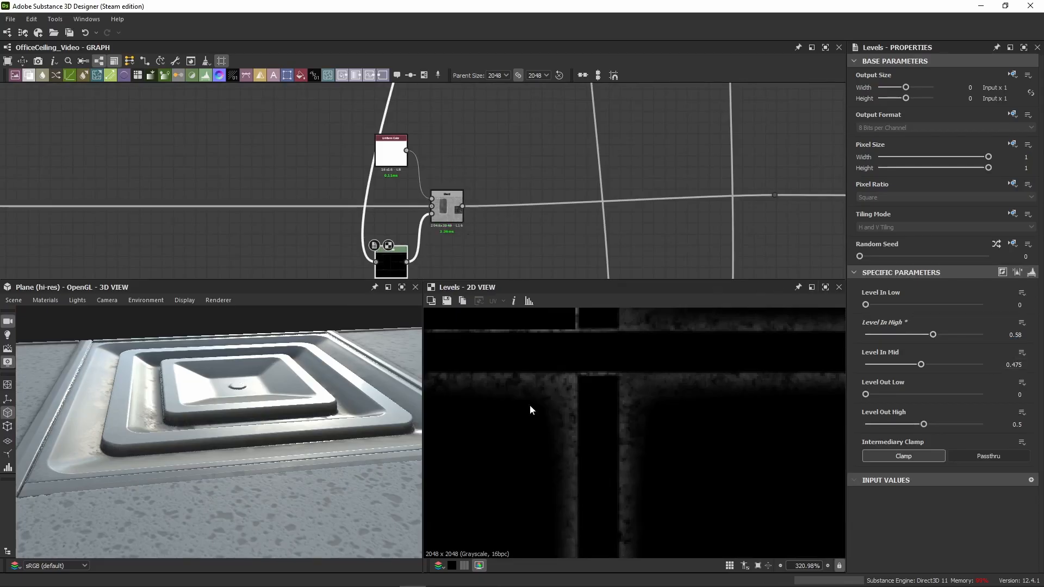
scroll(531, 400, down, 5)
click(391, 152)
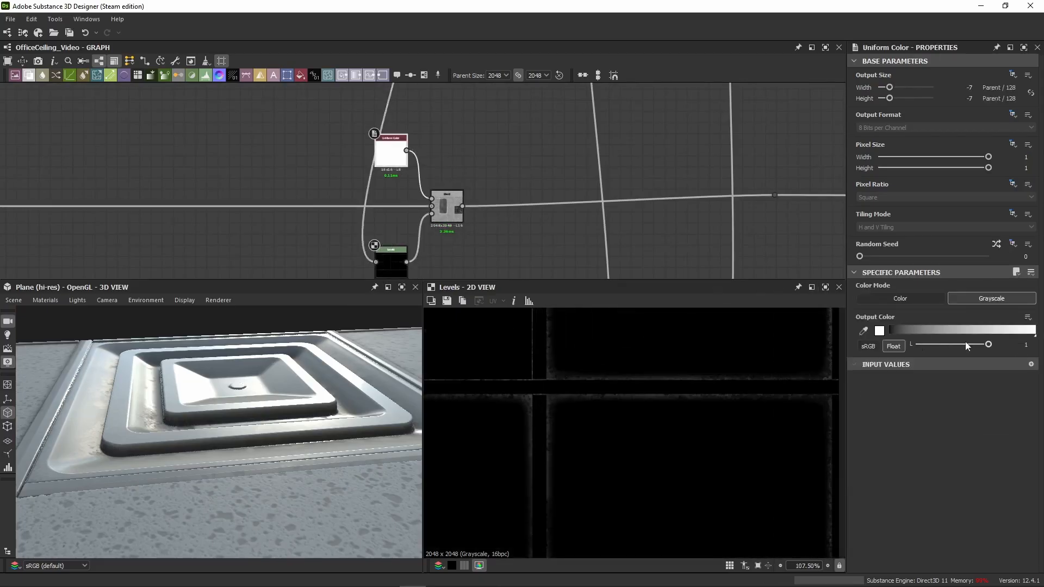
Step: View the result of the Levels-masked white Blend and examine its roughness on the panels in the 3D view
click(452, 217)
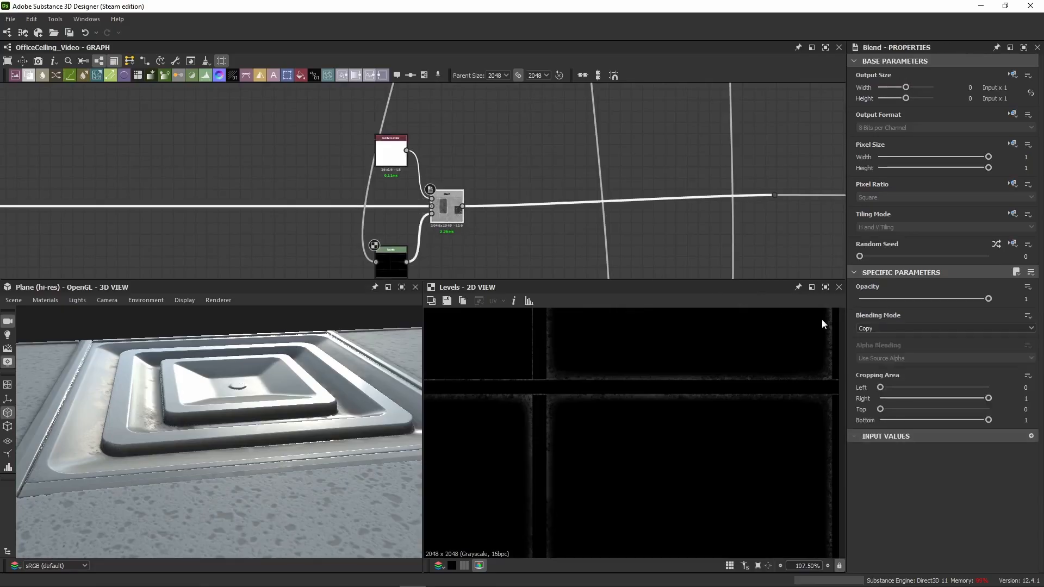
double_click(435, 219)
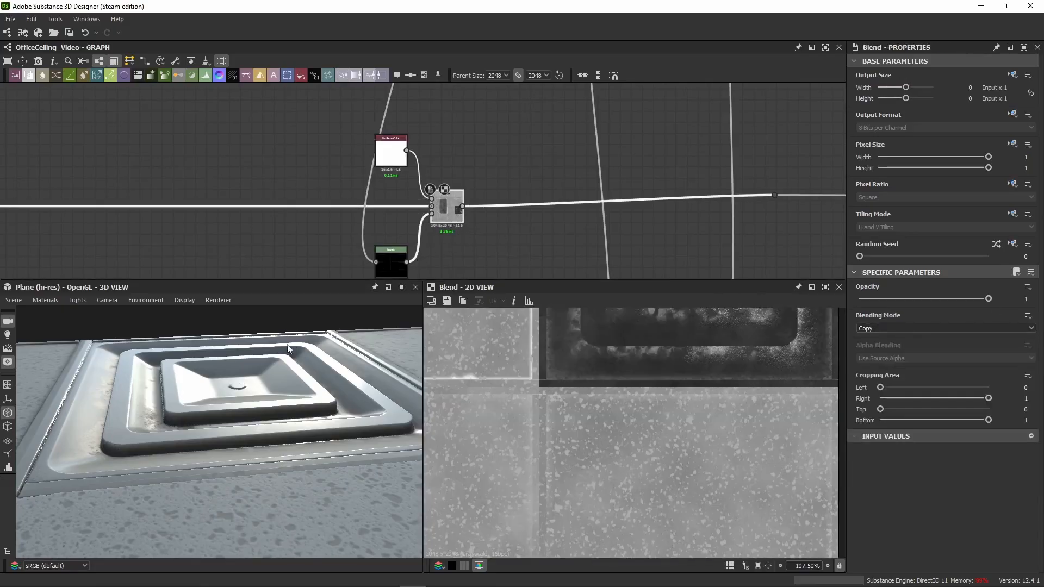
drag(288, 349, 212, 389)
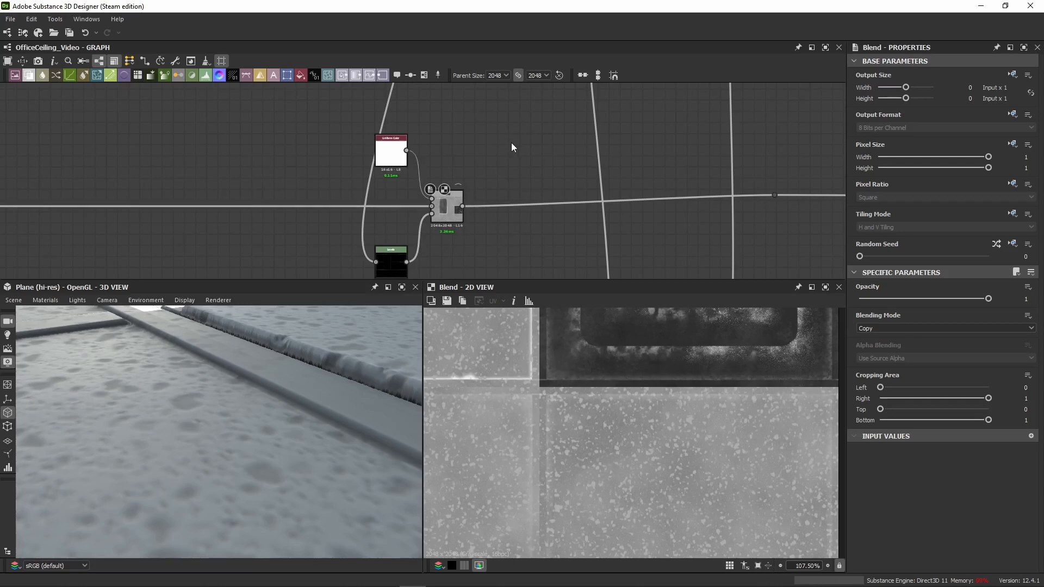
Step: Align the roughness line's dot node with the last Blend and shift the Levels-masked white group further along the line
scroll(511, 142, down, 5)
middle_drag(527, 148, 486, 203)
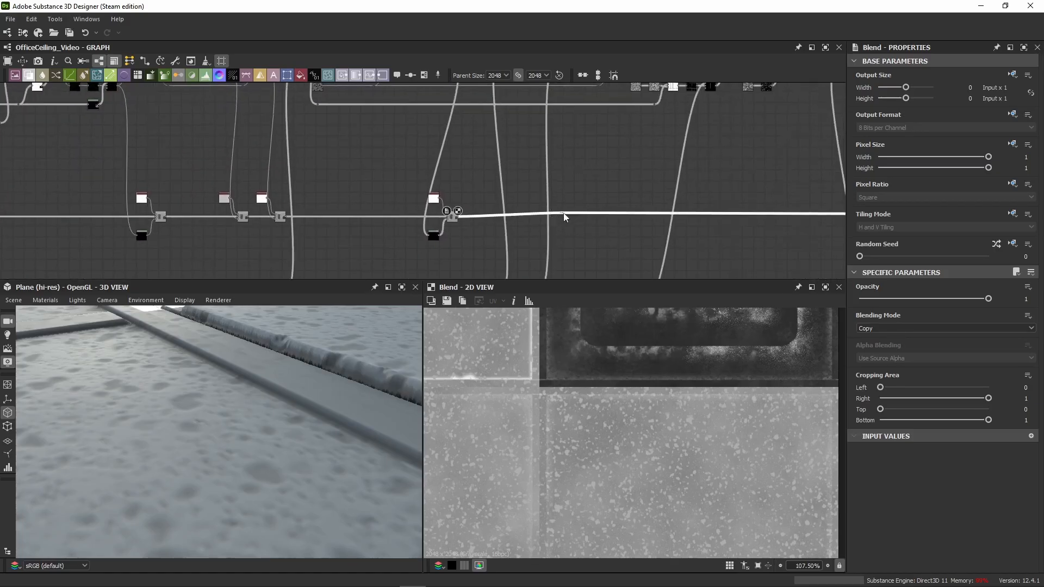
scroll(564, 217, up, 4)
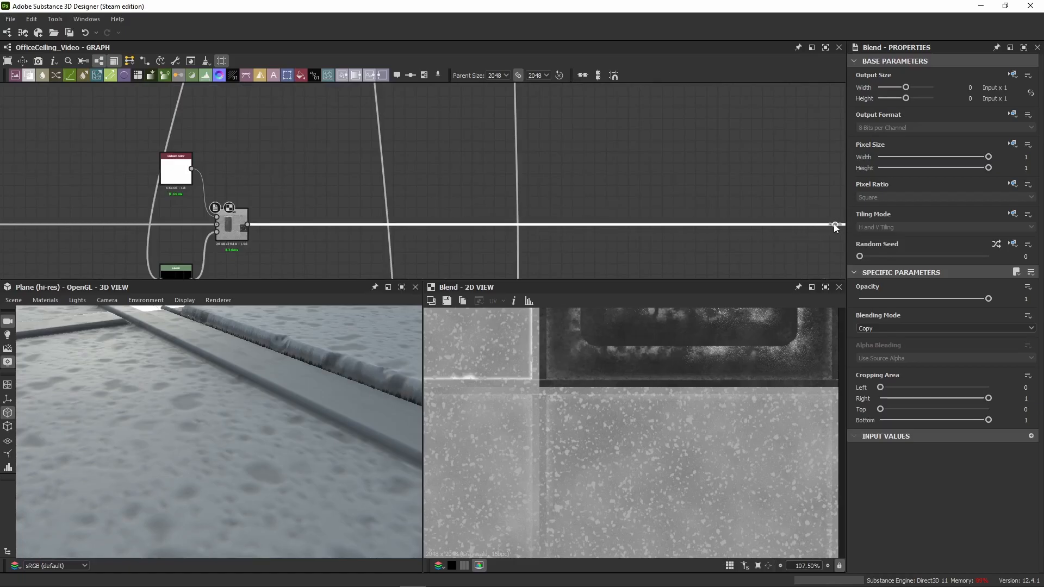
scroll(400, 191, down, 4)
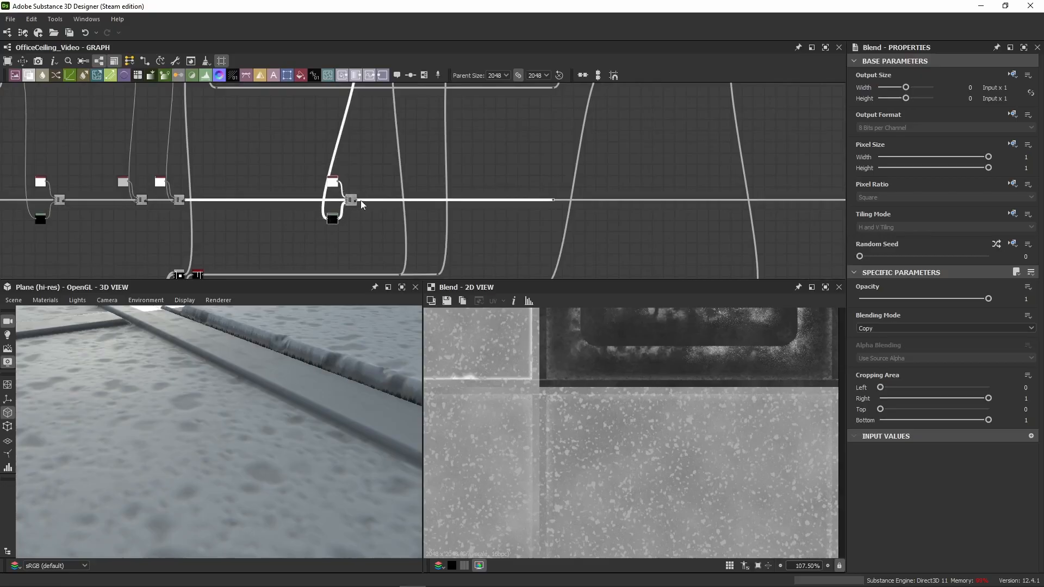
drag(360, 200, 389, 201)
middle_drag(389, 201, 259, 176)
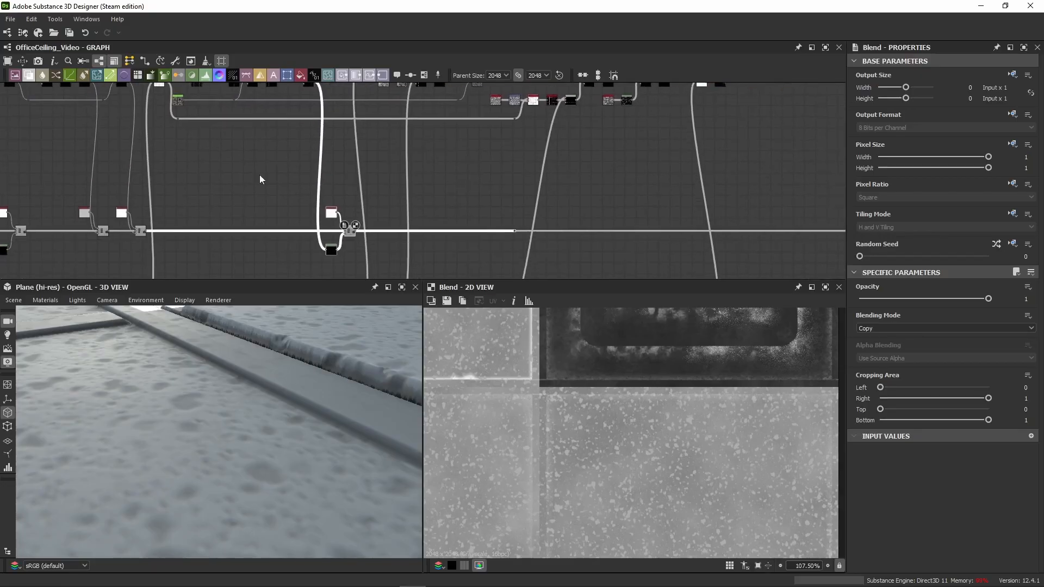
Step: Paste a grey Uniform Color and Blend pair after the Levels-masked white group, with the previous Blend feeding its background
click(367, 214)
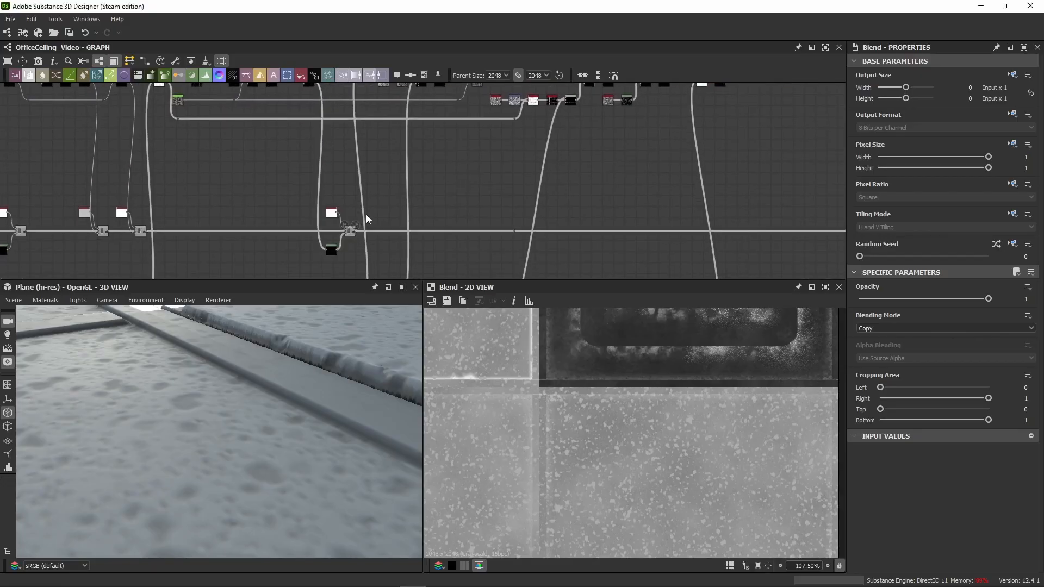
scroll(378, 224, up, 3)
middle_drag(378, 223, 375, 169)
key(ctrl+v)
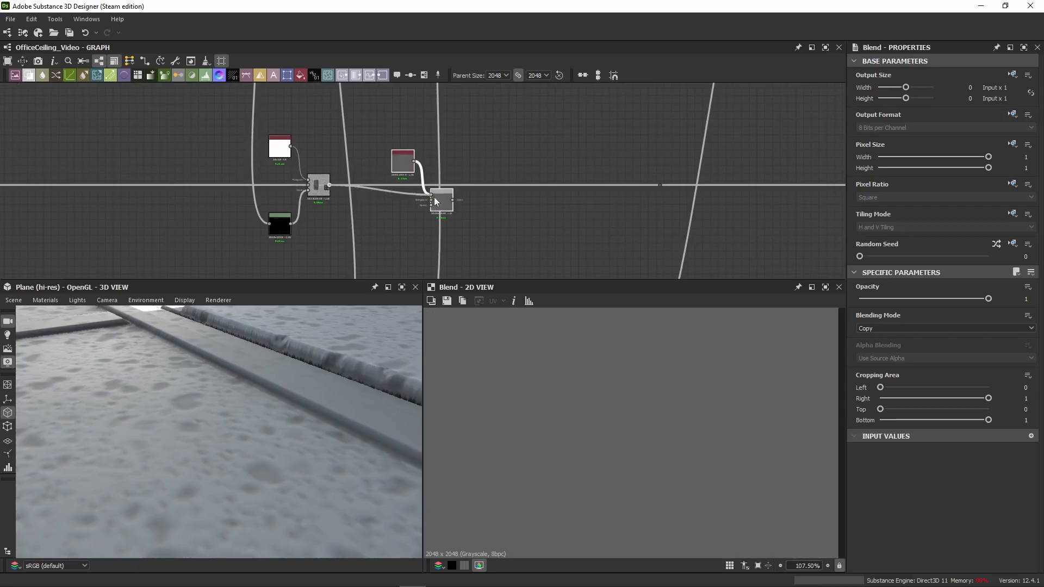
drag(434, 196, 436, 199)
Step: Connect the frame grid mask's dot node to the mask input of the pasted grey Blend
scroll(299, 245, down, 2)
middle_drag(299, 248, 231, 210)
scroll(211, 260, up, 3)
scroll(395, 225, down, 2)
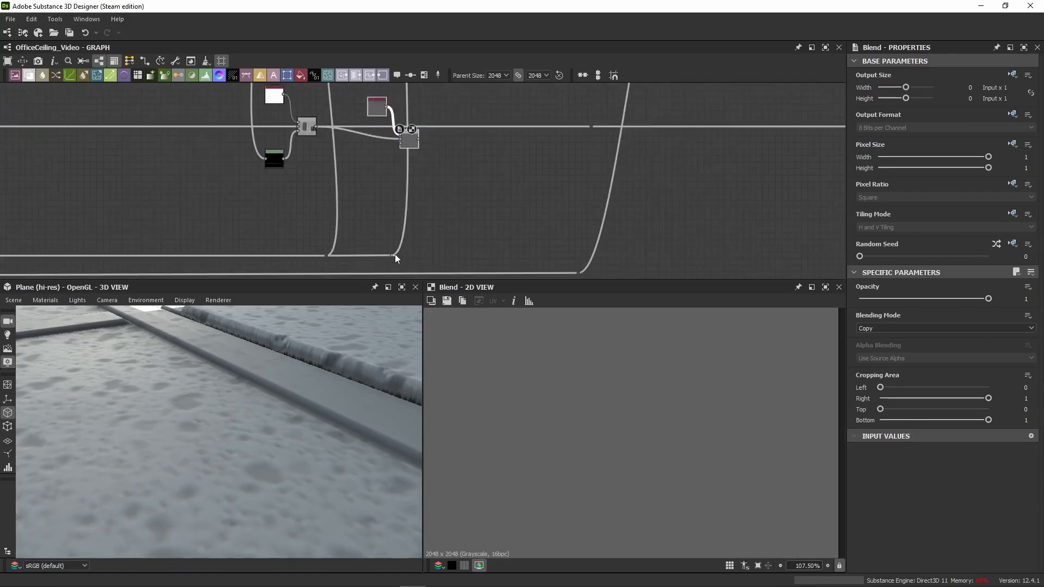
drag(394, 254, 406, 146)
Step: Examine the Histogram Scan frame mask and the grey Blend it now masks
middle_drag(223, 175, 697, 87)
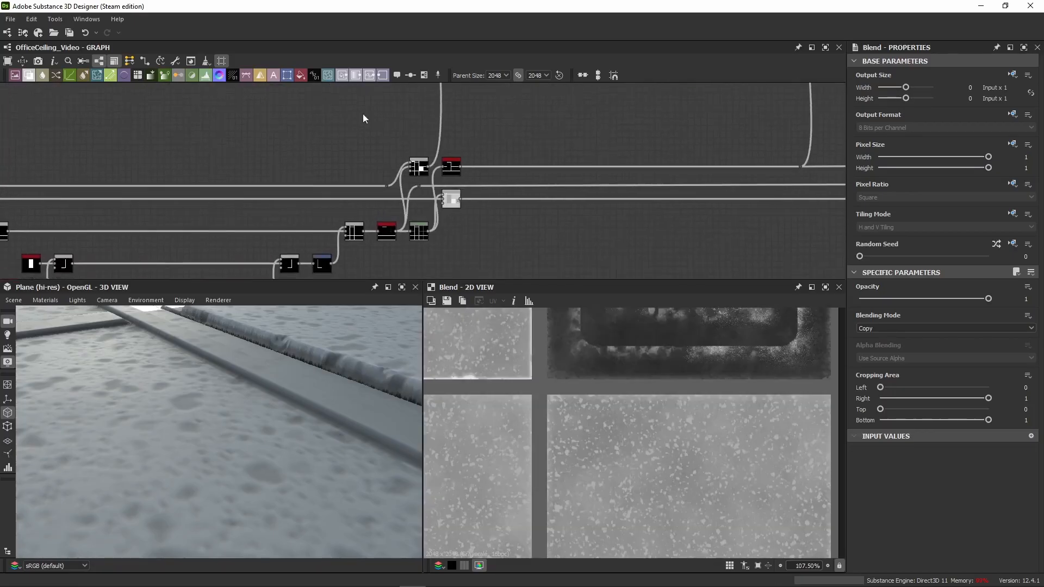
scroll(471, 157, up, 3)
double_click(440, 198)
middle_drag(440, 197, 114, 202)
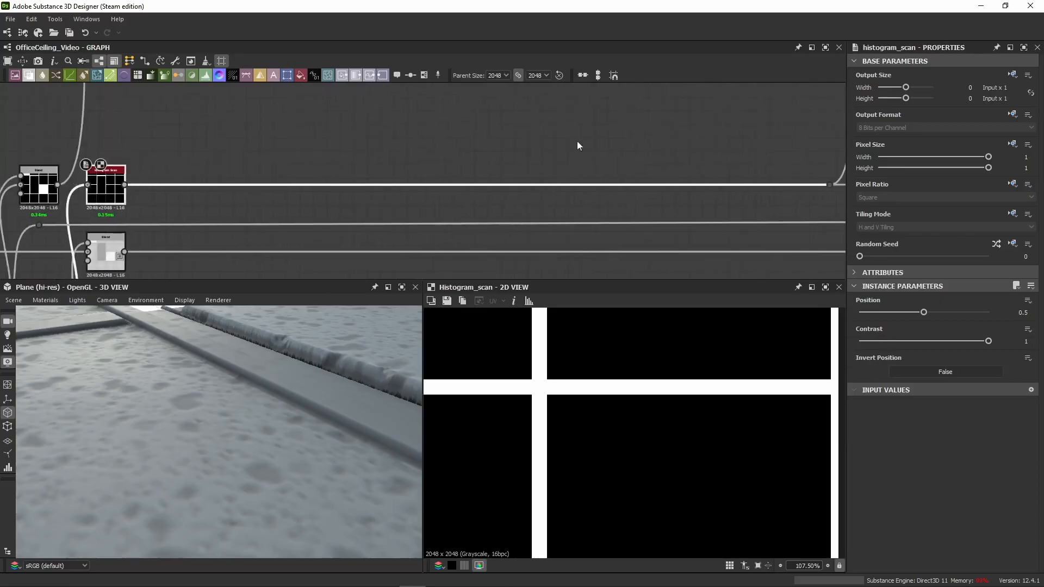
middle_drag(578, 144, 266, 183)
scroll(267, 183, down, 3)
scroll(477, 130, up, 3)
middle_drag(478, 130, 461, 214)
double_click(434, 149)
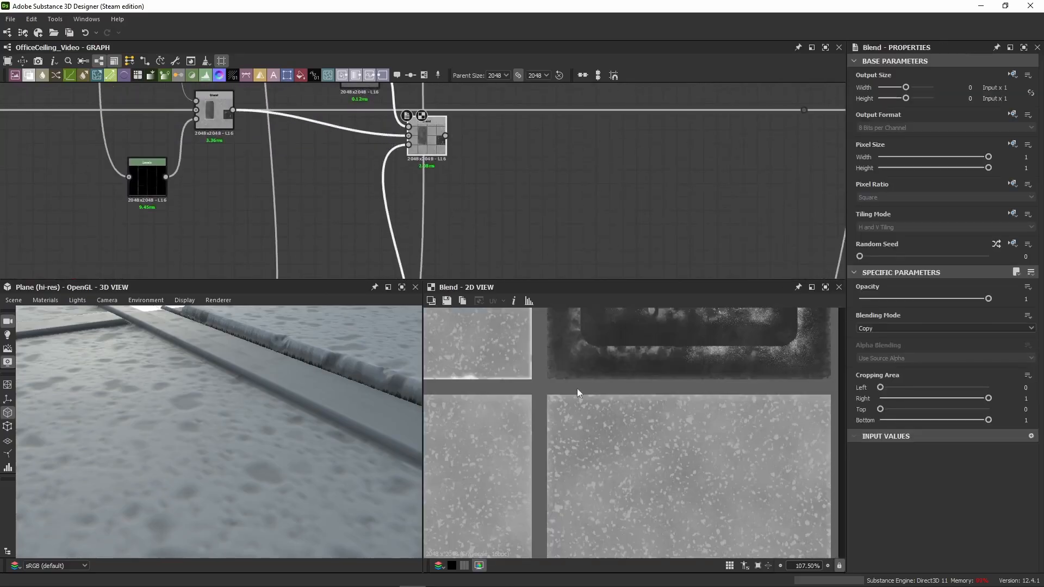
scroll(549, 364, up, 3)
scroll(489, 137, down, 1)
Step: Connect the frame-masked grey Blend to the roughness line's dot node and align its group with the line
middle_drag(488, 137, 409, 184)
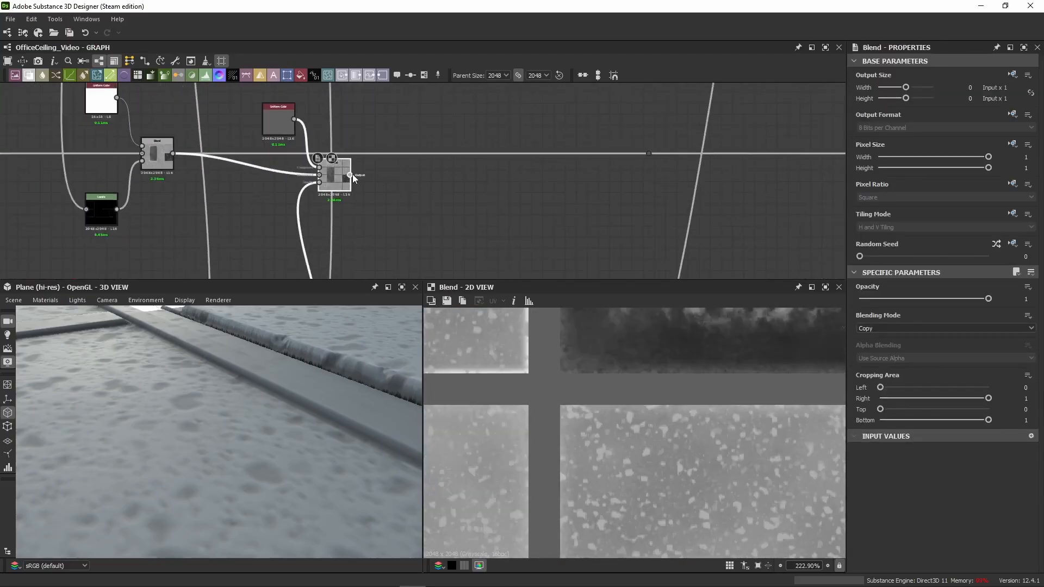
drag(353, 174, 648, 154)
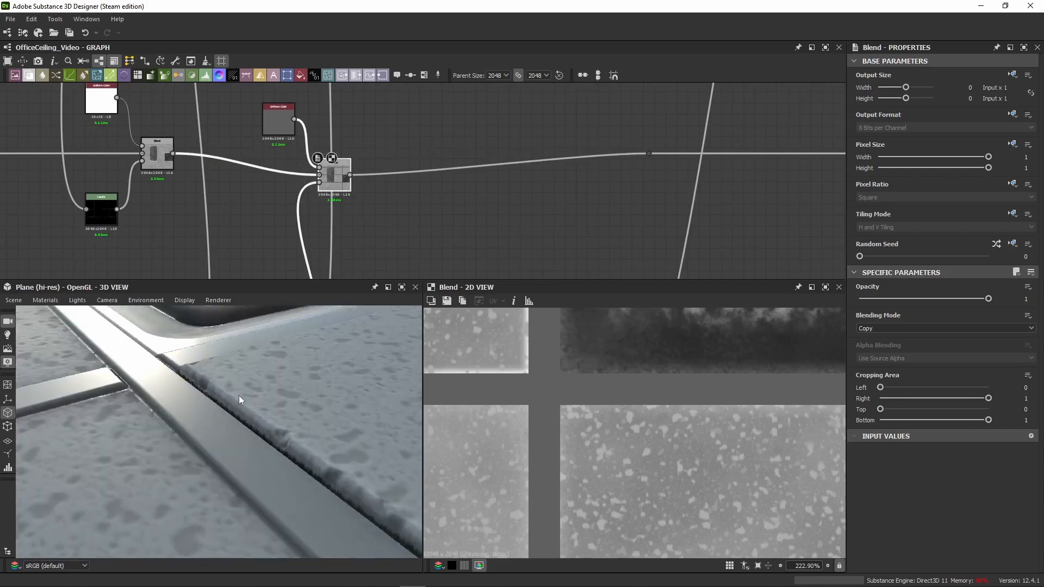
scroll(239, 396, down, 5)
drag(215, 380, 244, 390)
drag(379, 112, 383, 162)
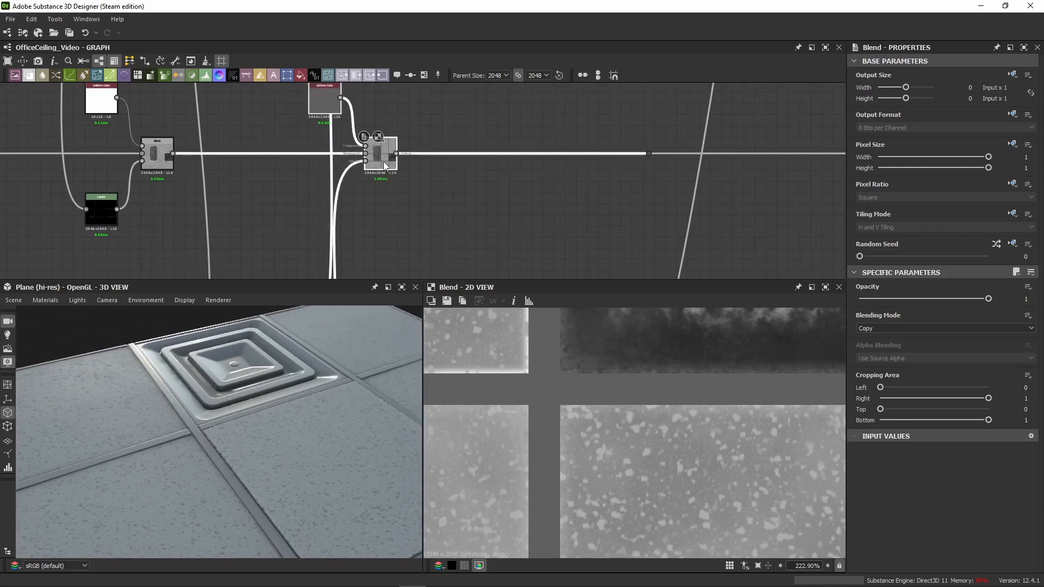
Step: Examine the frame bars and their edges against the panels in the 3D view
scroll(386, 163, down, 5)
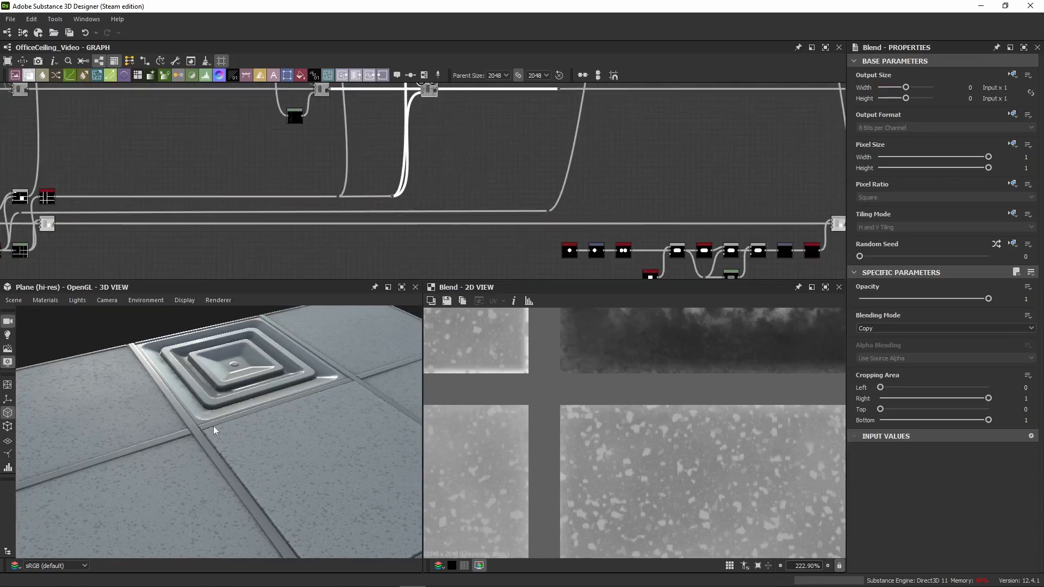
scroll(213, 426, up, 6)
scroll(199, 399, down, 5)
drag(178, 385, 229, 396)
scroll(247, 418, up, 6)
scroll(249, 416, down, 5)
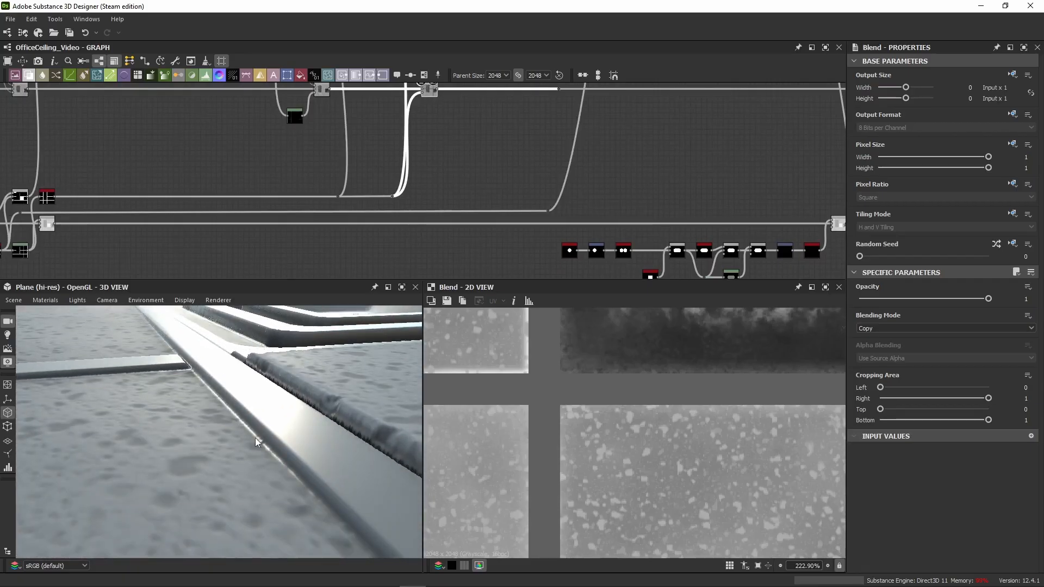
drag(256, 438, 242, 397)
scroll(429, 114, up, 2)
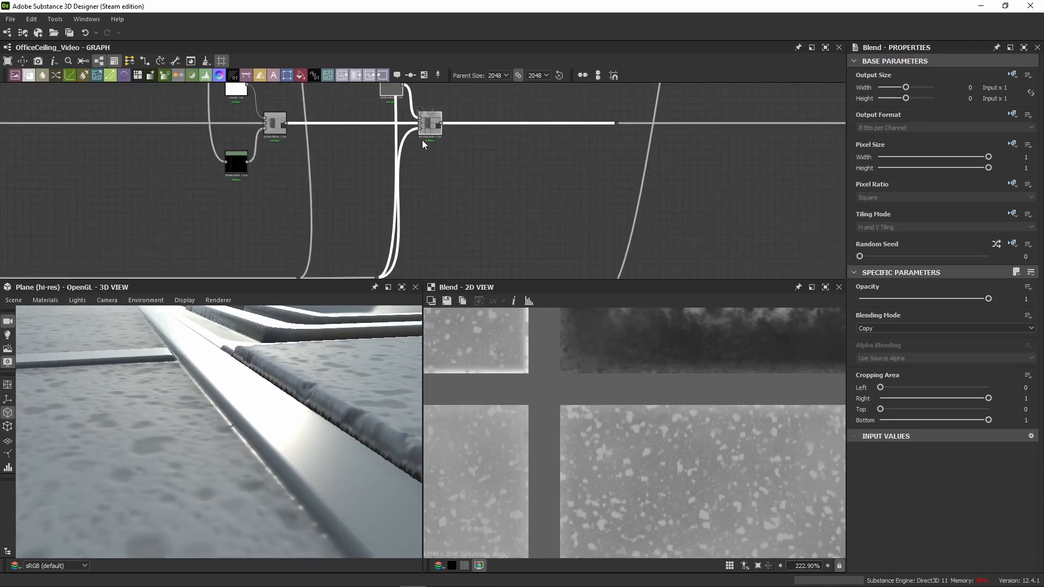
Step: View the frame mask feeding the grey Blend and trace it back to its Histogram Scan
double_click(419, 129)
middle_drag(473, 256, 784, 170)
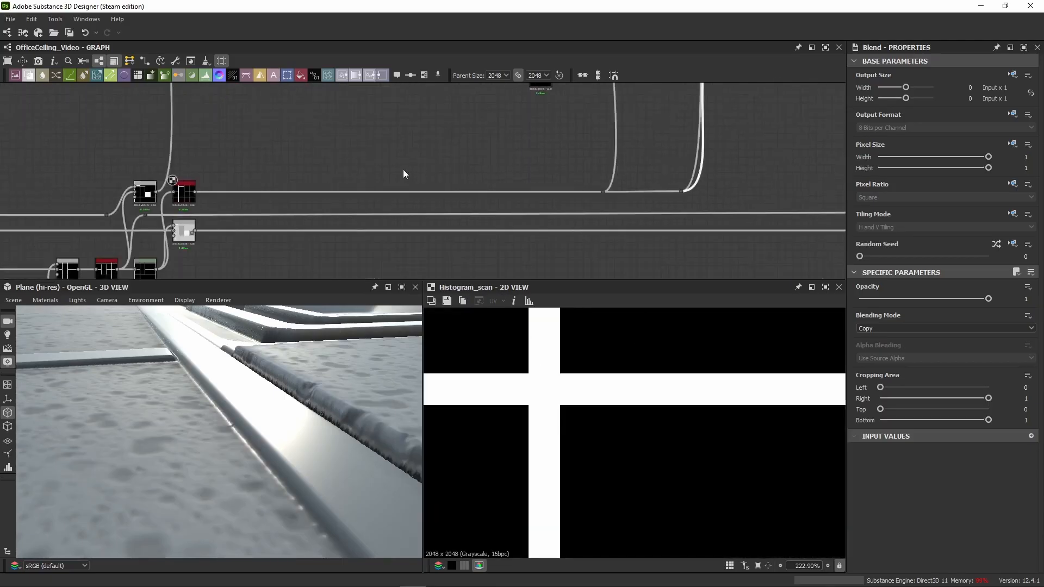
middle_drag(402, 169, 591, 139)
middle_drag(778, 121, 690, 173)
scroll(356, 237, up, 3)
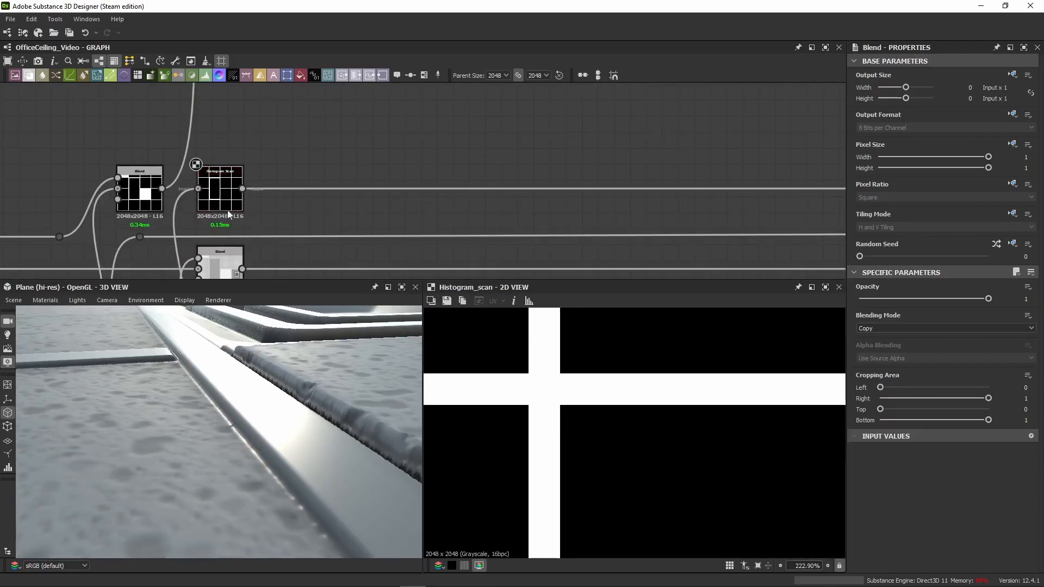
Step: Try a Position of 0.3 on the frame mask's Histogram Scan, and undo the change
click(217, 187)
middle_drag(376, 206, 495, 195)
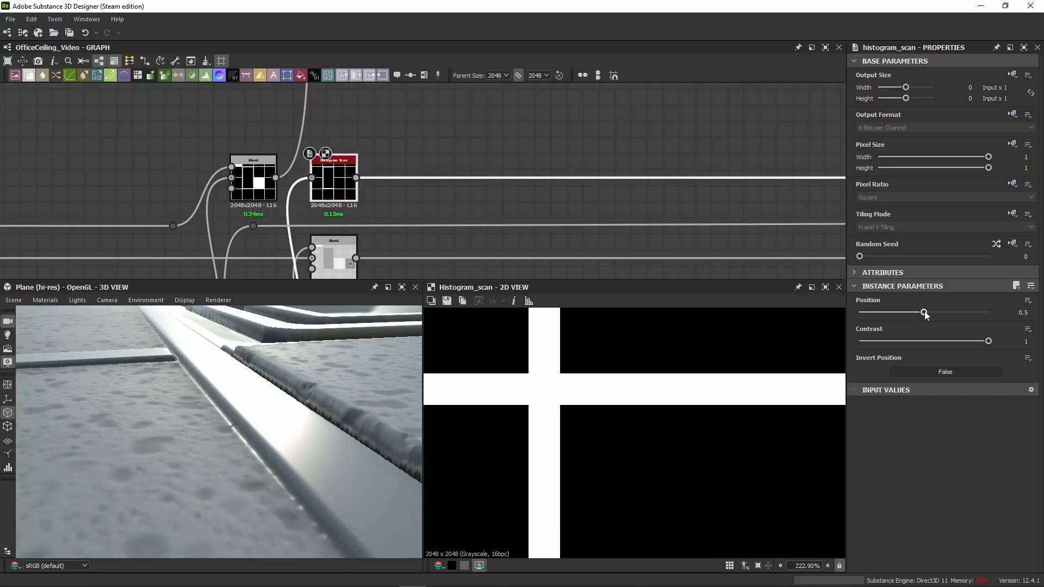
drag(924, 316, 899, 316)
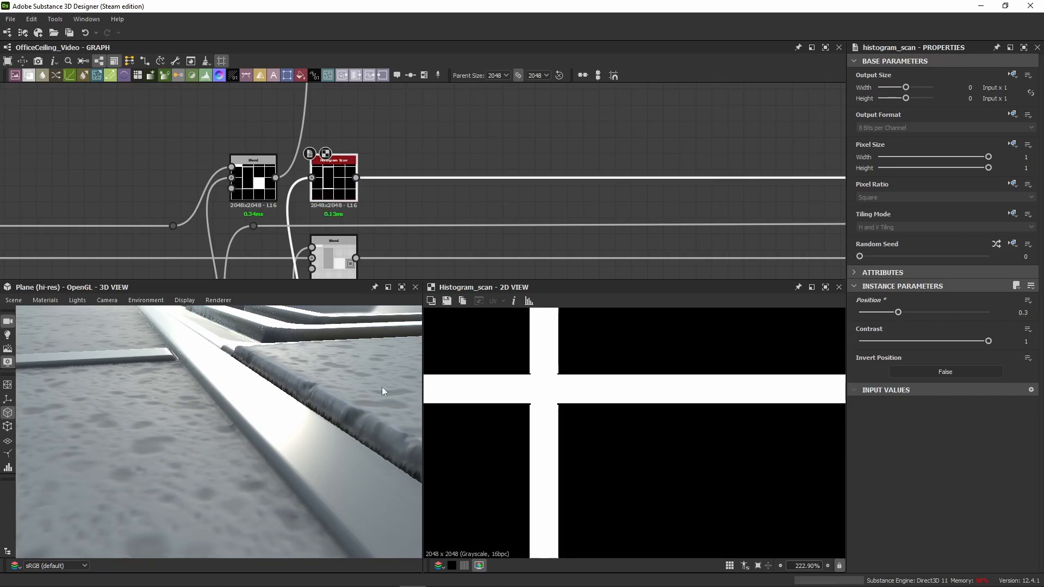
key(ctrl+z)
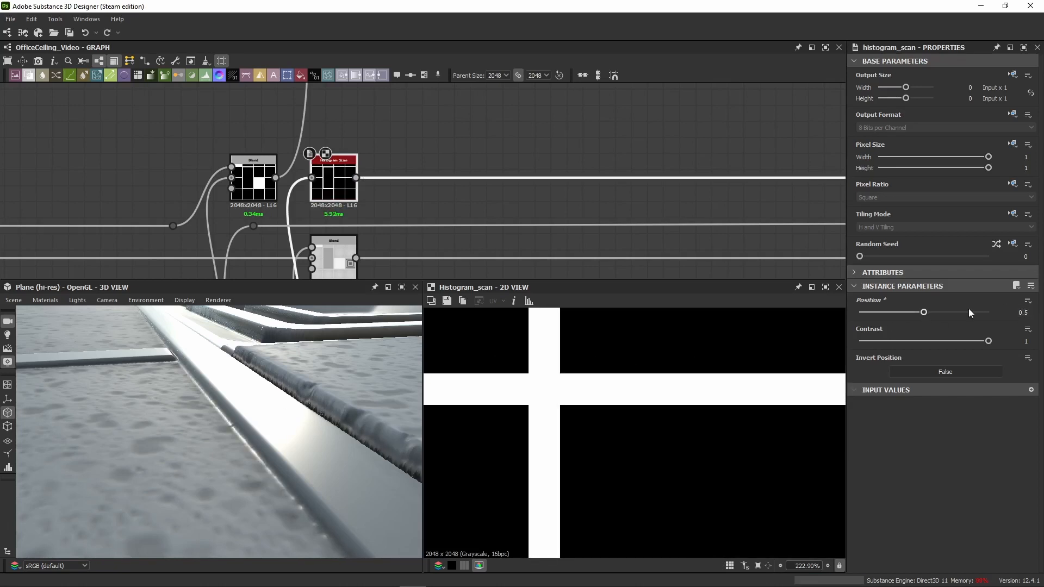
Step: Compare the frame edge in the source Levels with the Histogram Scan mask up close, checking the Contrast setting
middle_drag(430, 247, 530, 171)
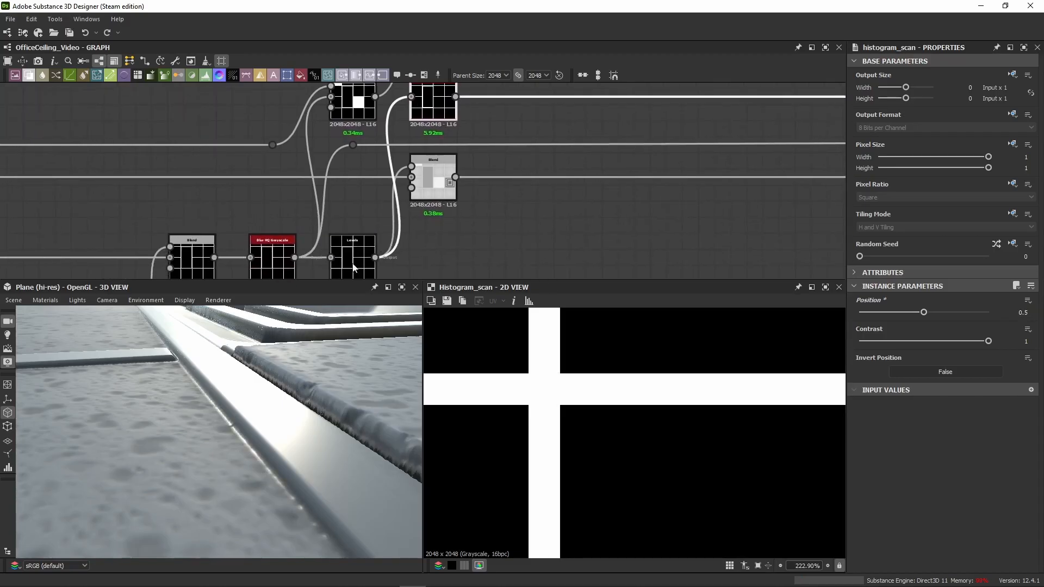
click(351, 268)
click(438, 115)
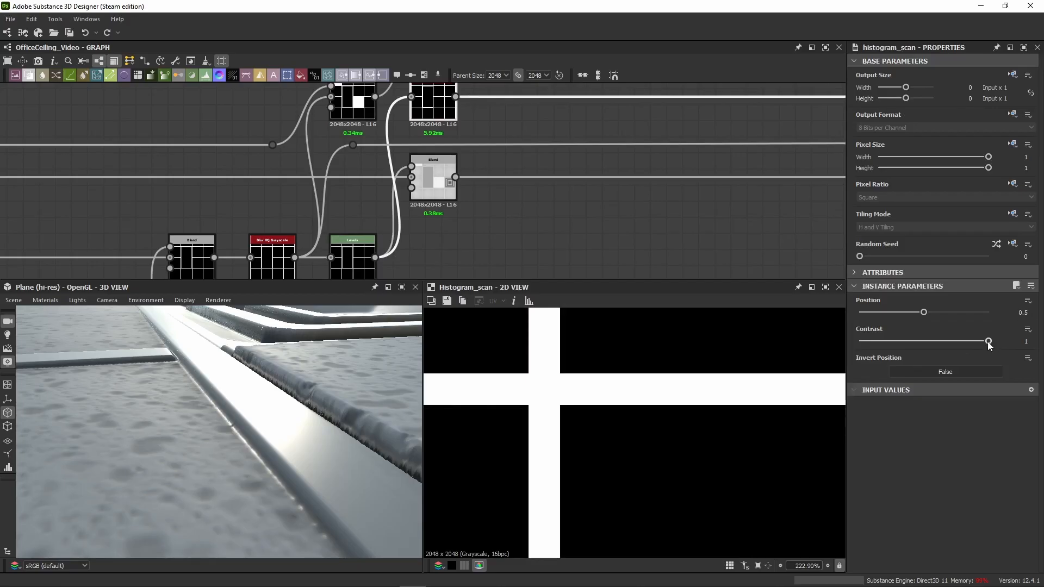
click(988, 342)
click(372, 255)
scroll(544, 394, up, 5)
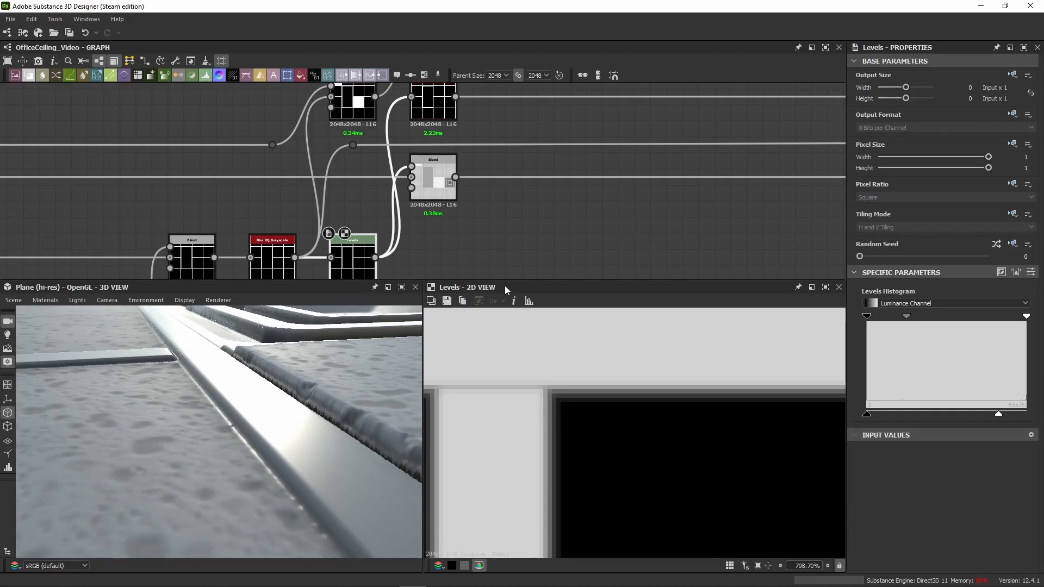
click(433, 104)
scroll(541, 375, up, 2)
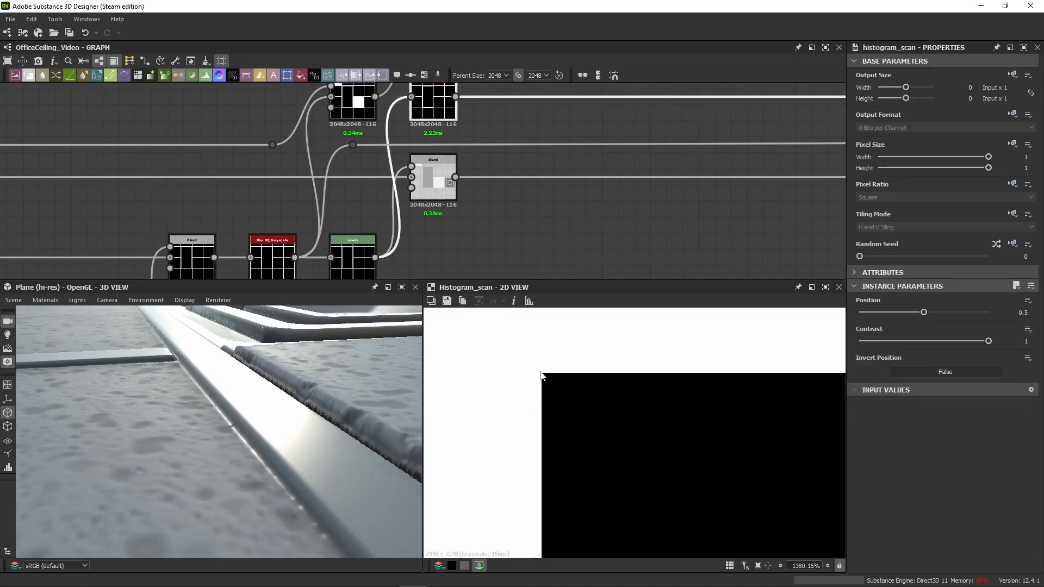
Step: Inspect the frame's edge closely in the 3D view and bring the frame's Histogram Scan back into focus
middle_drag(488, 195, 487, 231)
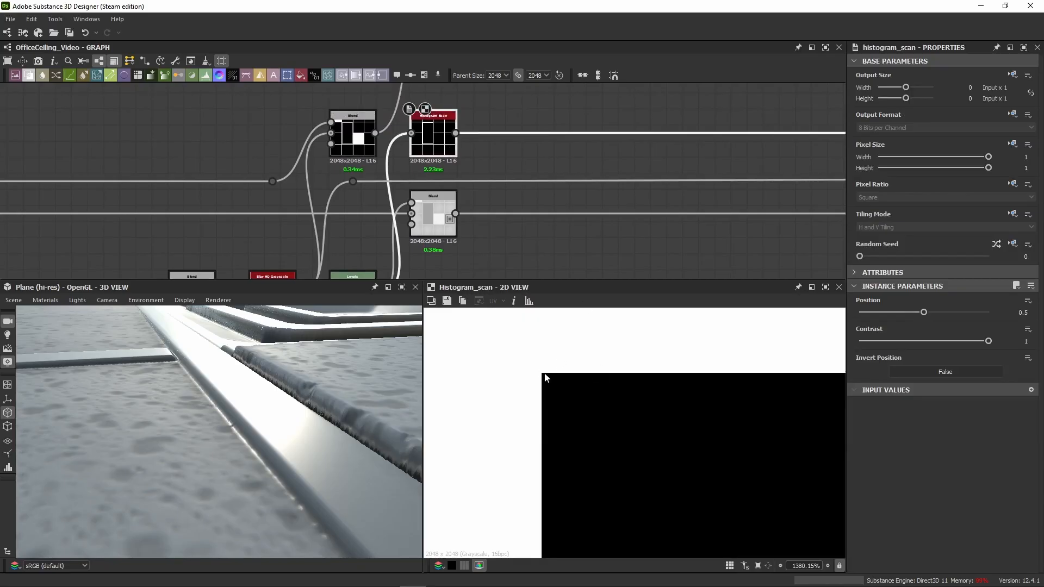
scroll(216, 415, up, 4)
scroll(210, 416, down, 2)
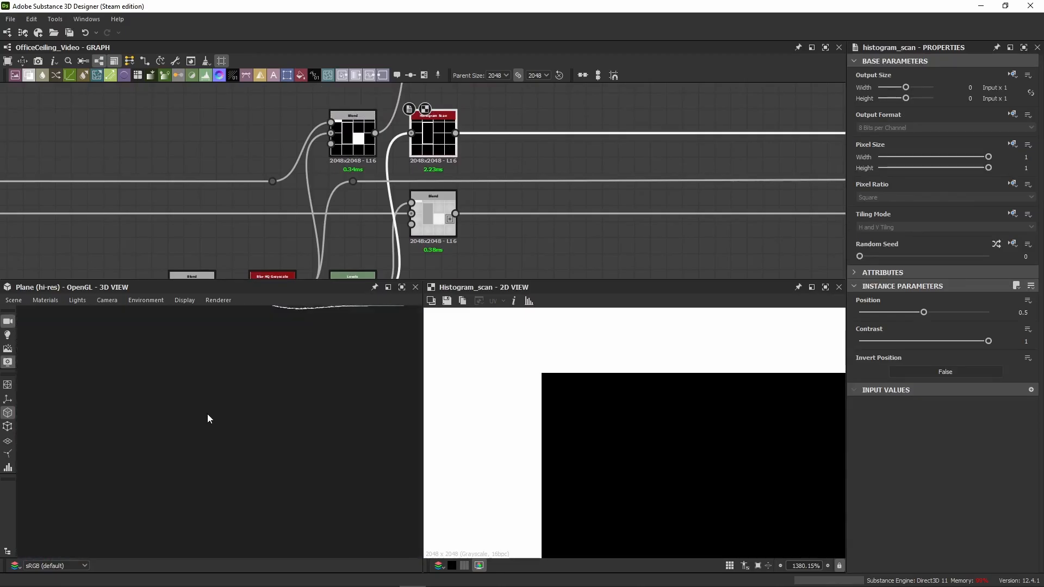
scroll(207, 413, down, 2)
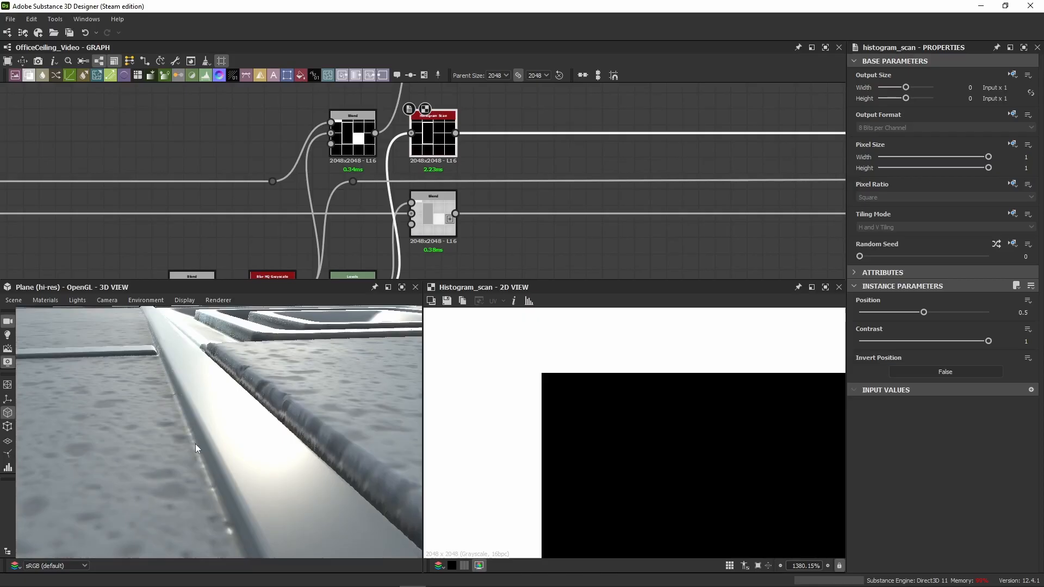
middle_drag(538, 154, 455, 202)
scroll(462, 202, down, 6)
middle_drag(530, 182, 502, 187)
scroll(391, 211, up, 7)
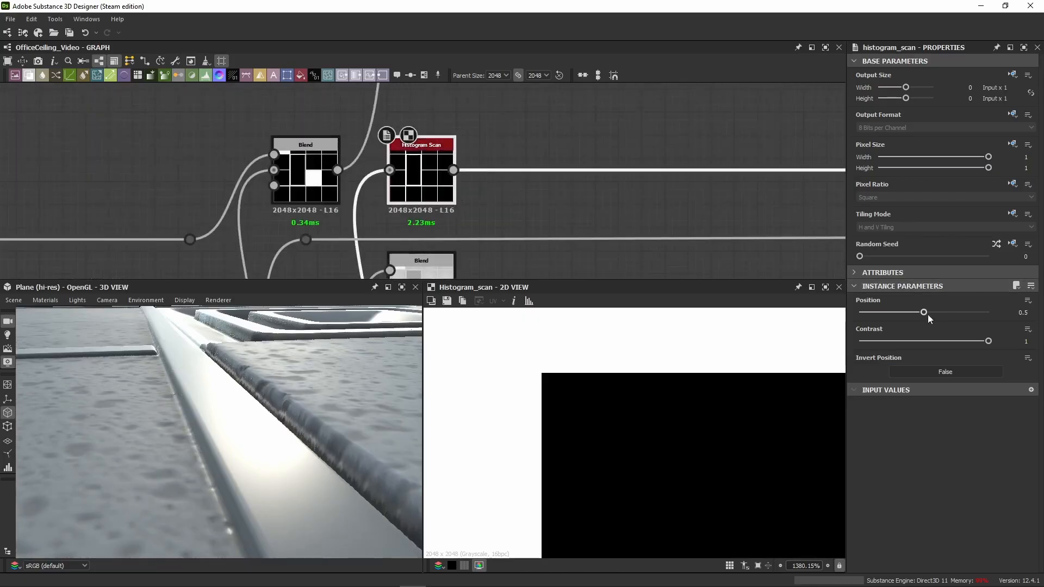
Step: Lower the frame Histogram Scan's Position in stages to 0.25 while checking the mask and the frame edge in 3D
drag(923, 316, 909, 318)
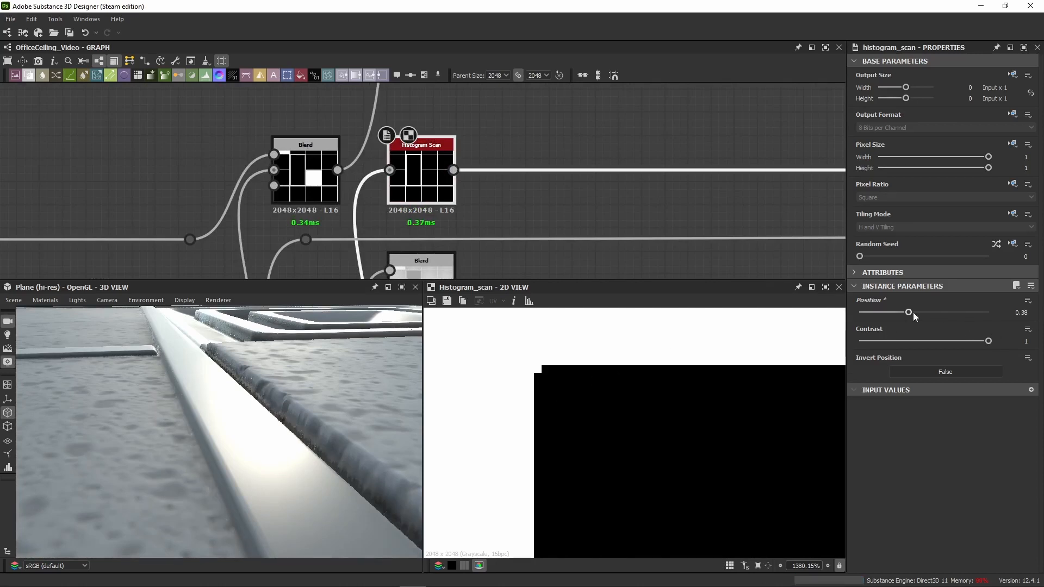
drag(908, 316, 907, 315)
key(Return)
text(25)
key(Return)
scroll(550, 401, down, 6)
drag(181, 467, 141, 389)
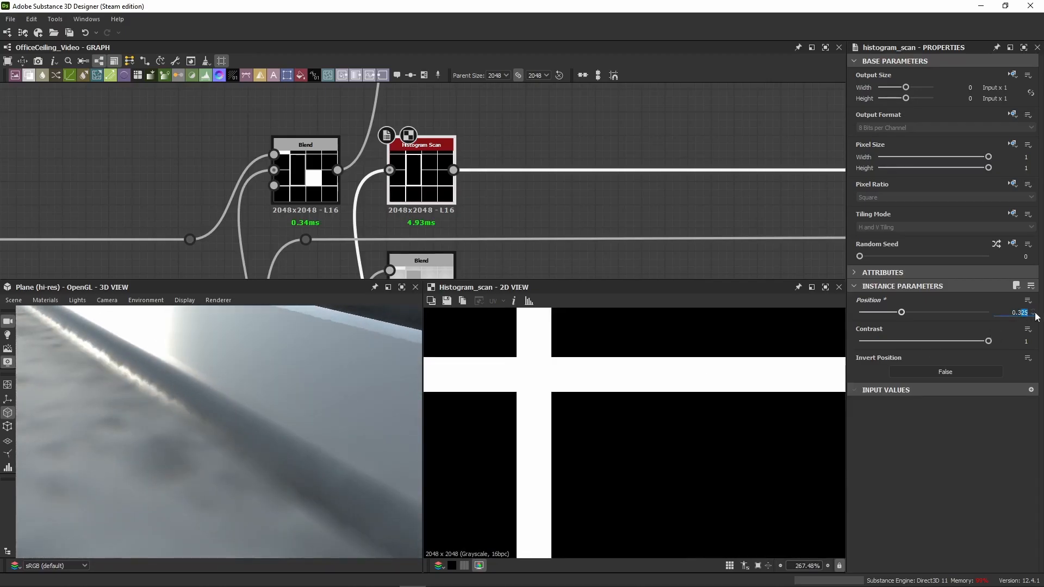
key(BackSpace)
key(Return)
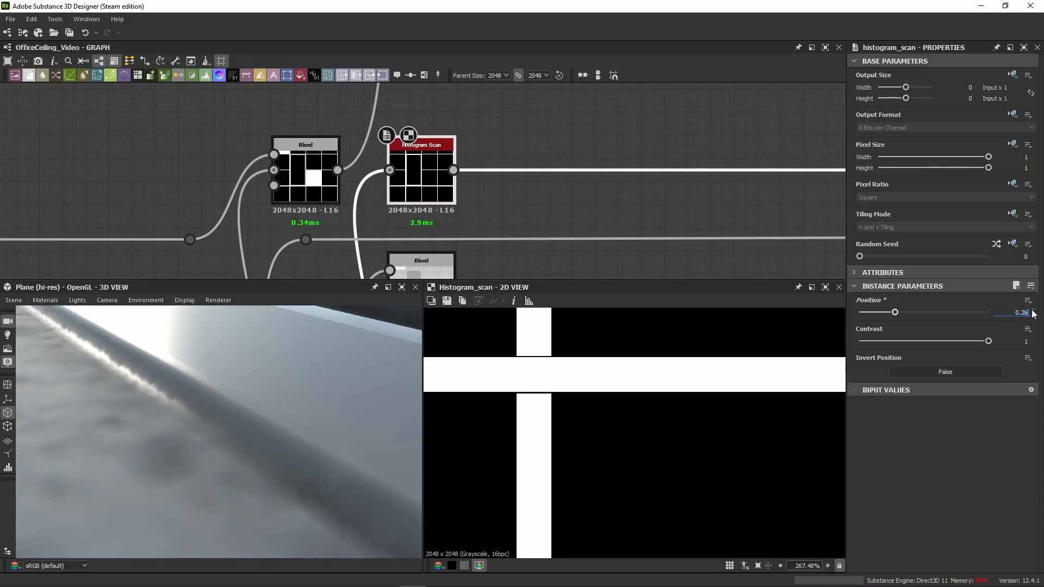
key(Return)
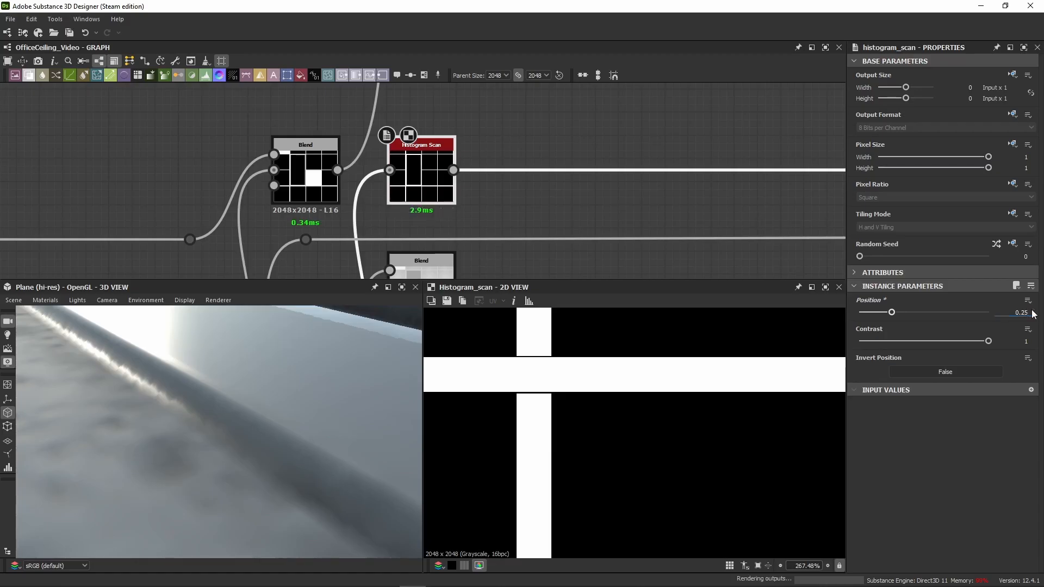
Step: Set the frame Histogram Scan's Position to 0.2 after comparing it with a slightly higher value
key(BackSpace)
key(Return)
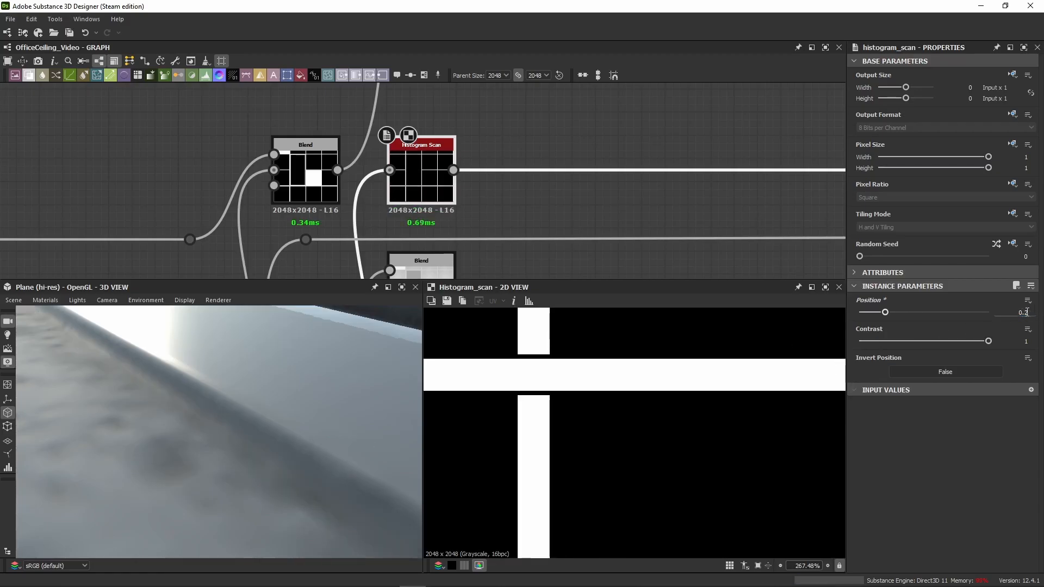
click(1032, 310)
key(Return)
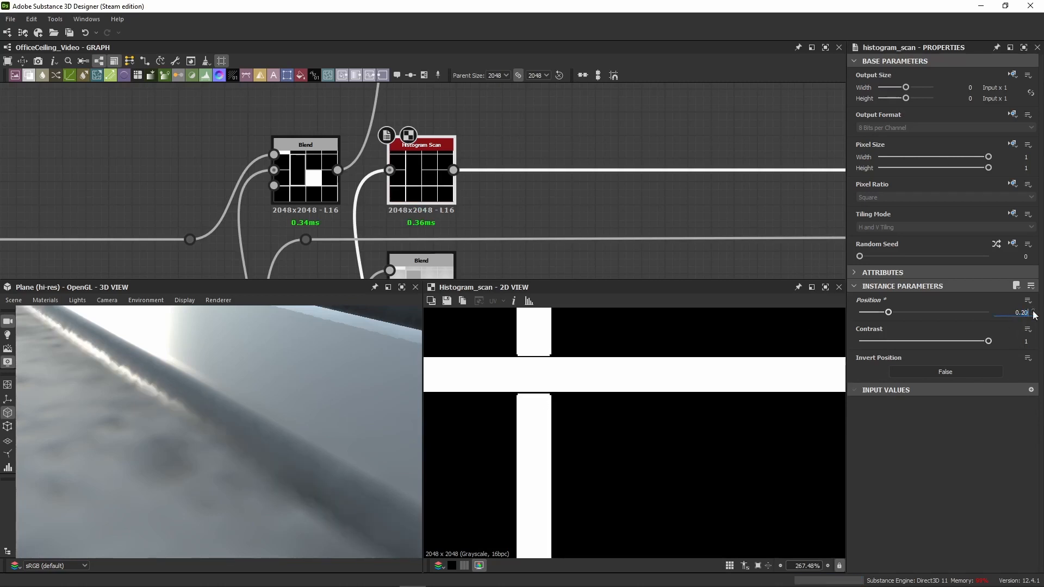
key(Return)
Step: Check the wider ceiling in 3D, then display the frame's Blend and examine its frame junction closely in the 2D view
scroll(195, 386, down, 4)
mouse_move(195, 386)
mouse_down()
mouse_move(197, 396)
mouse_move(177, 371)
mouse_move(200, 393)
mouse_move(213, 383)
mouse_up()
scroll(178, 372, down, 5)
scroll(176, 382, up, 4)
scroll(176, 381, down, 4)
scroll(506, 249, down, 5)
middle_drag(449, 231, 239, 267)
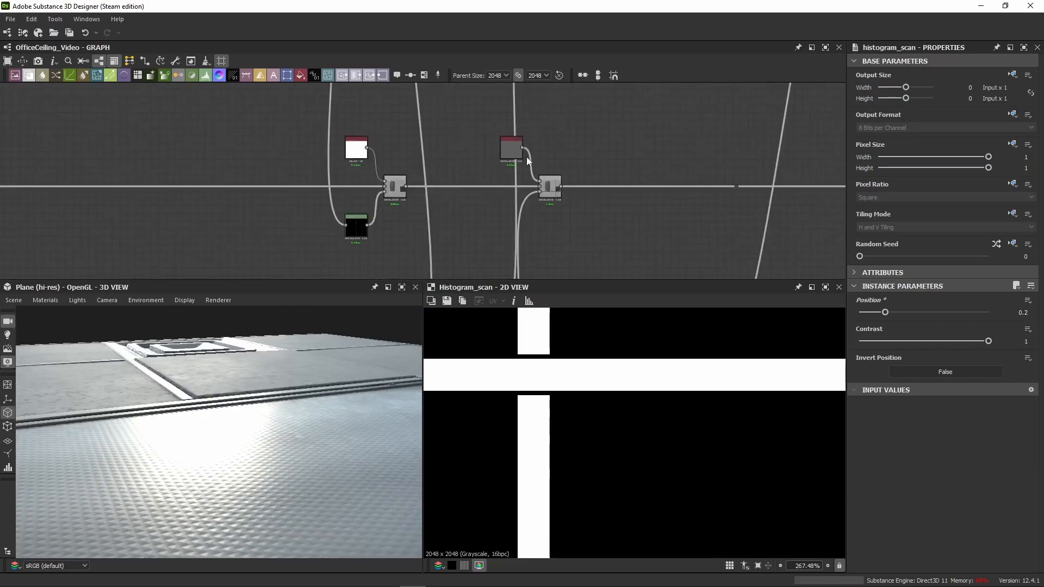
scroll(528, 160, up, 4)
double_click(566, 244)
scroll(530, 396, up, 3)
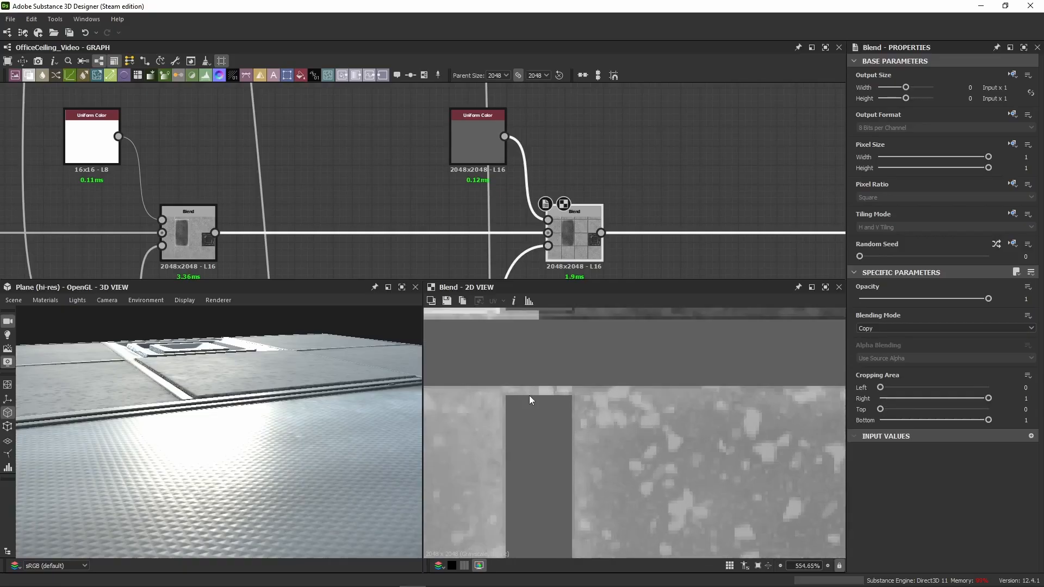
Step: Examine the edge between the metal frame and the ceiling tile up close in the 3D view
drag(195, 389, 145, 465)
scroll(145, 465, up, 4)
middle_drag(146, 465, 235, 445)
scroll(235, 446, up, 4)
drag(235, 442, 212, 413)
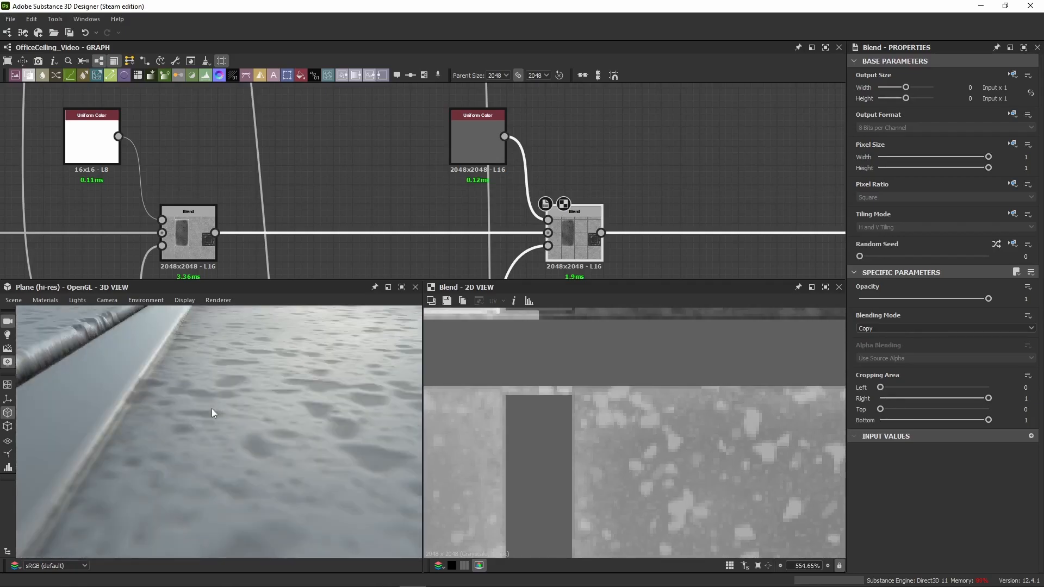
middle_drag(212, 409, 213, 408)
scroll(214, 409, up, 3)
scroll(213, 409, down, 3)
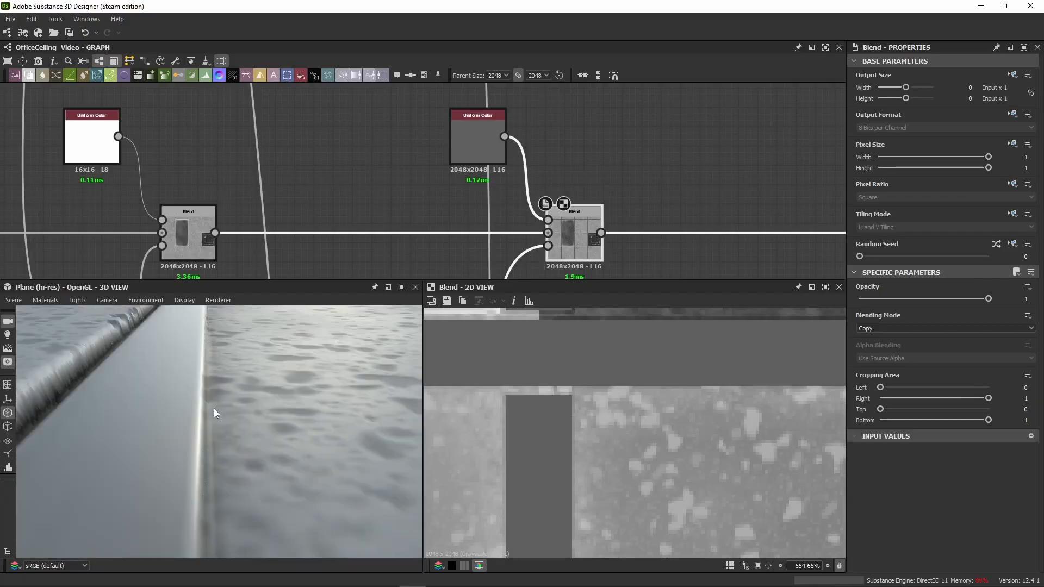
scroll(214, 407, up, 1)
scroll(214, 407, down, 2)
scroll(213, 407, down, 3)
drag(213, 407, 239, 436)
scroll(196, 426, down, 5)
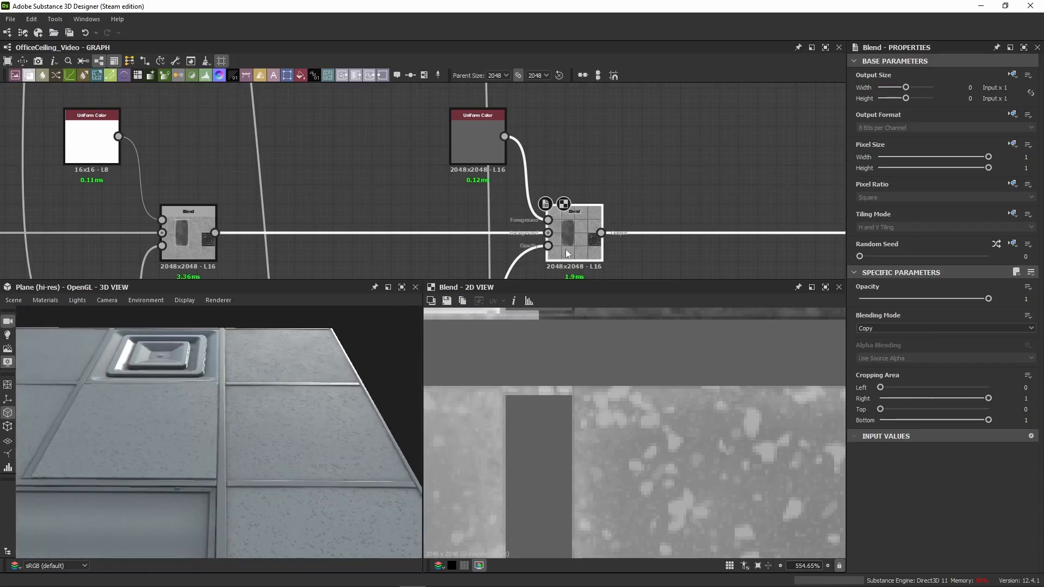
Step: Compare the complete roughness map in 2D with the frame and tiles in the 3D view
scroll(554, 432, down, 10)
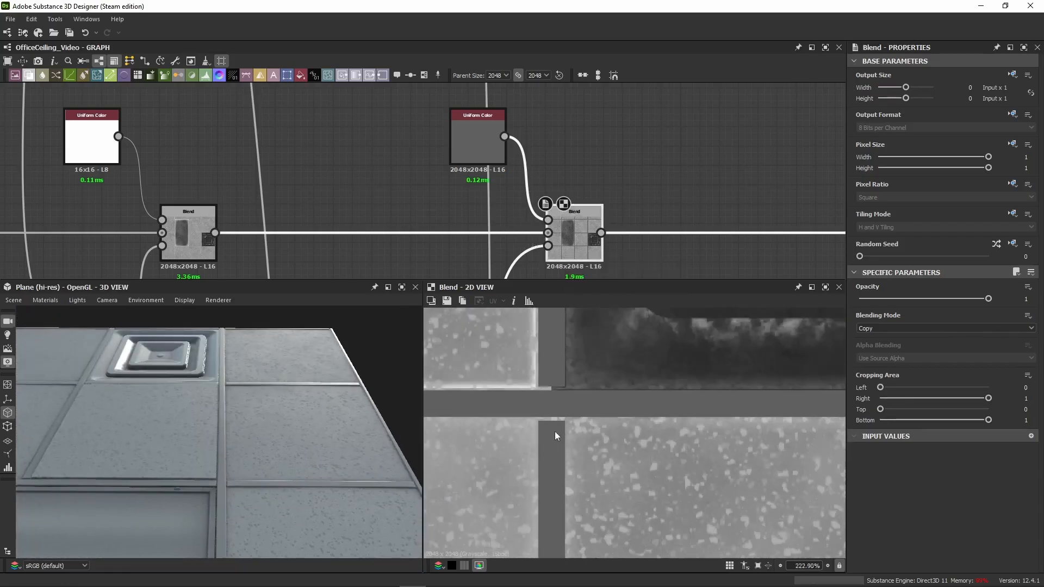
drag(278, 308, 181, 408)
drag(188, 406, 222, 442)
scroll(225, 443, up, 3)
scroll(225, 442, down, 3)
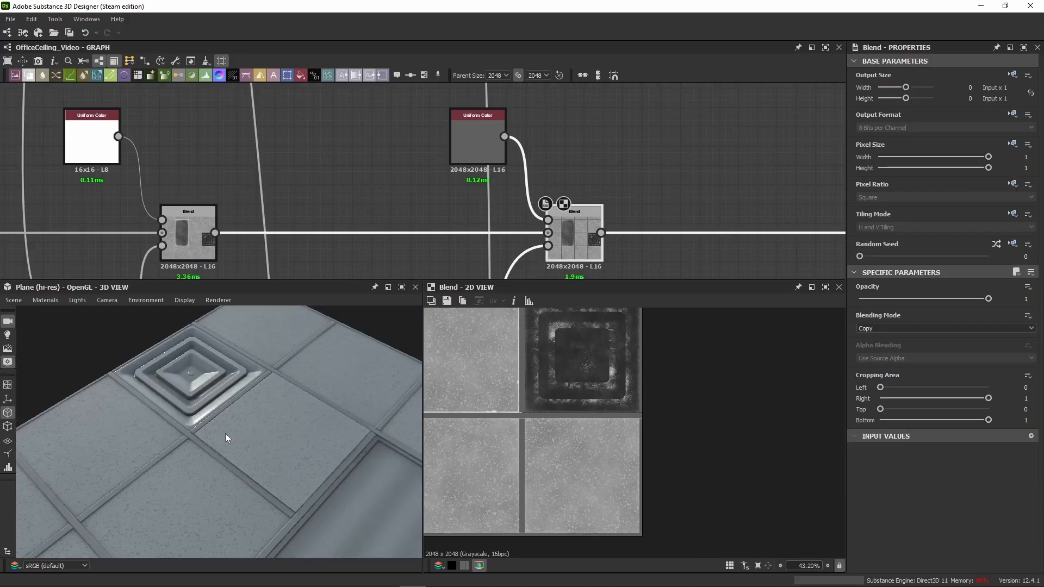
scroll(195, 460, up, 5)
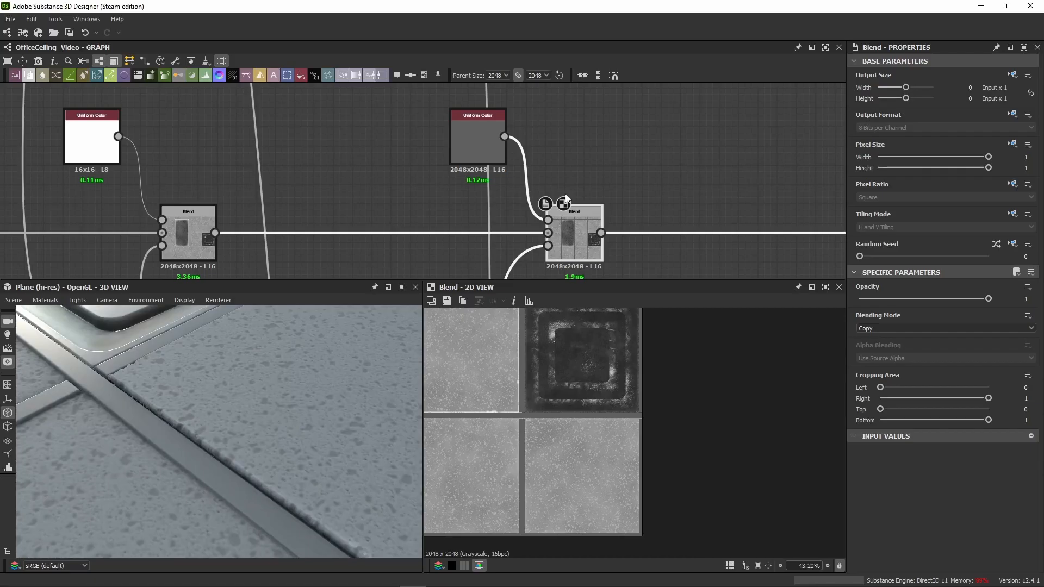
Step: Paste a Uniform Color, Levels and Blend set after the frame's Blend and connect the frame's Blend to the pasted Blend's background
scroll(569, 175, down, 8)
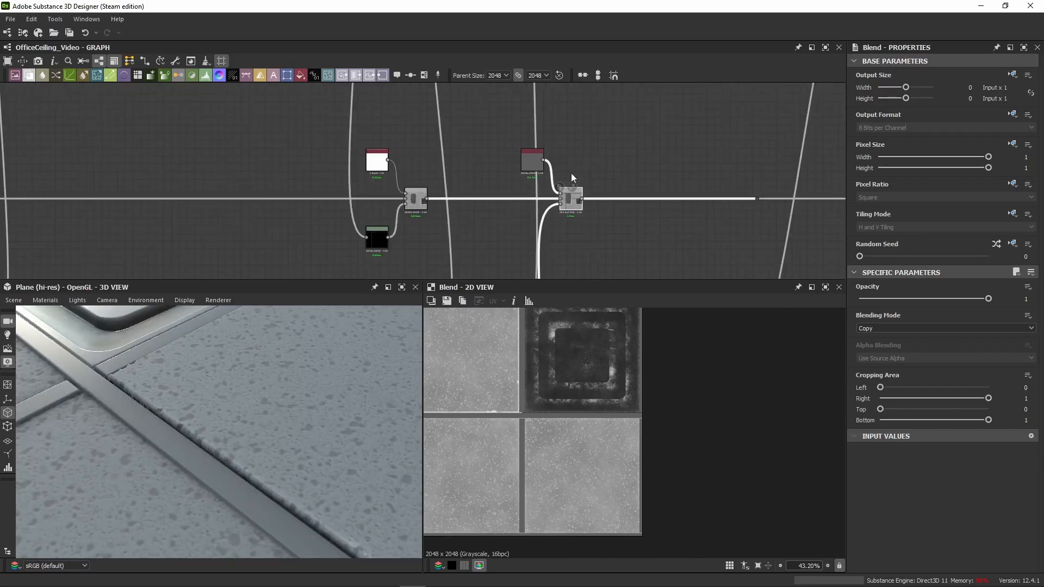
middle_drag(590, 158, 480, 186)
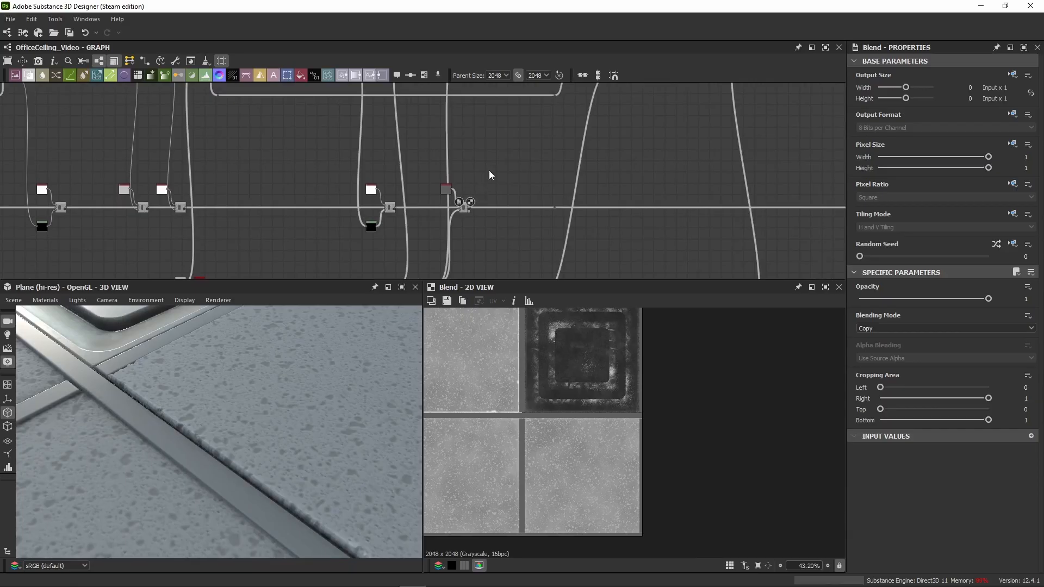
scroll(472, 200, up, 4)
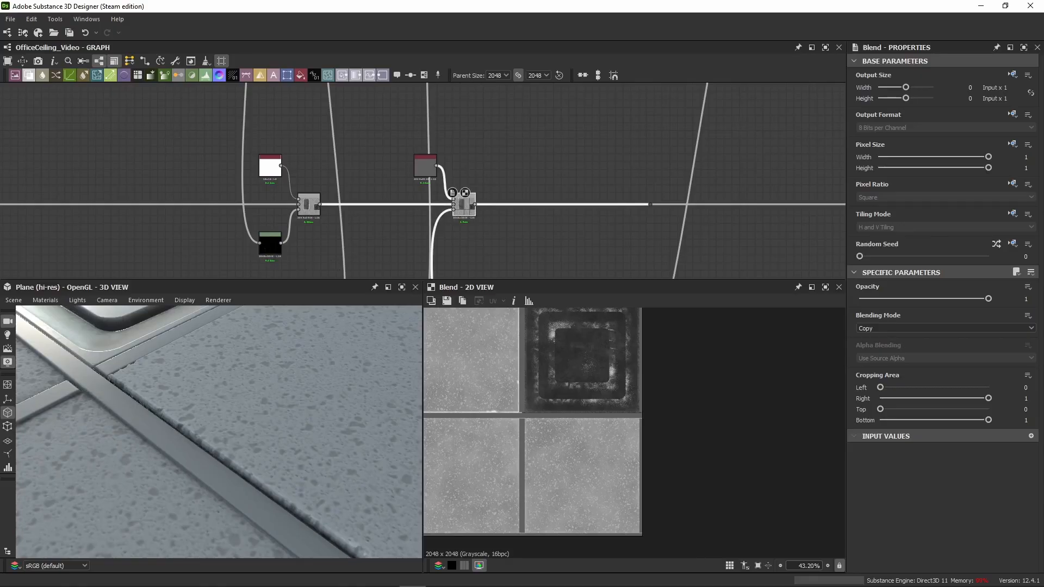
click(580, 169)
key(ctrl+v)
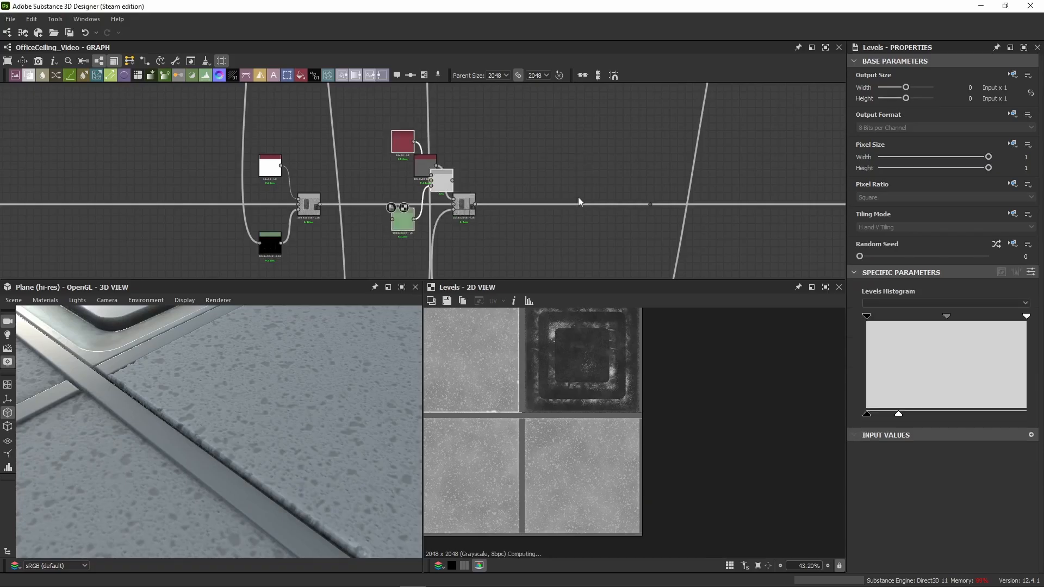
drag(446, 184, 583, 184)
scroll(436, 202, up, 4)
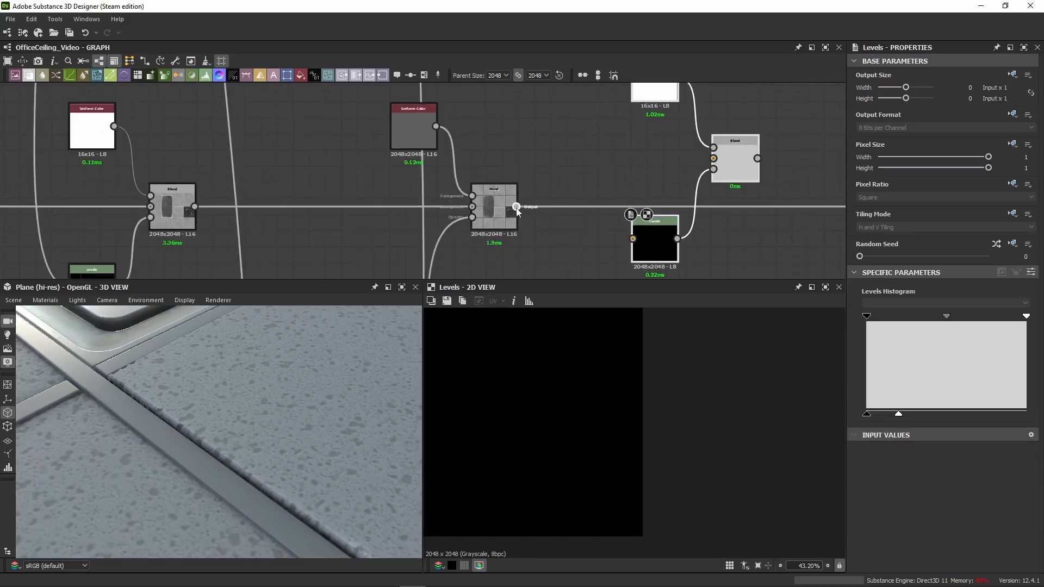
drag(516, 207, 732, 156)
middle_drag(750, 139, 441, 149)
Step: Connect the frame's dirt mask from the node row above to the pasted Levels' input
scroll(443, 148, down, 4)
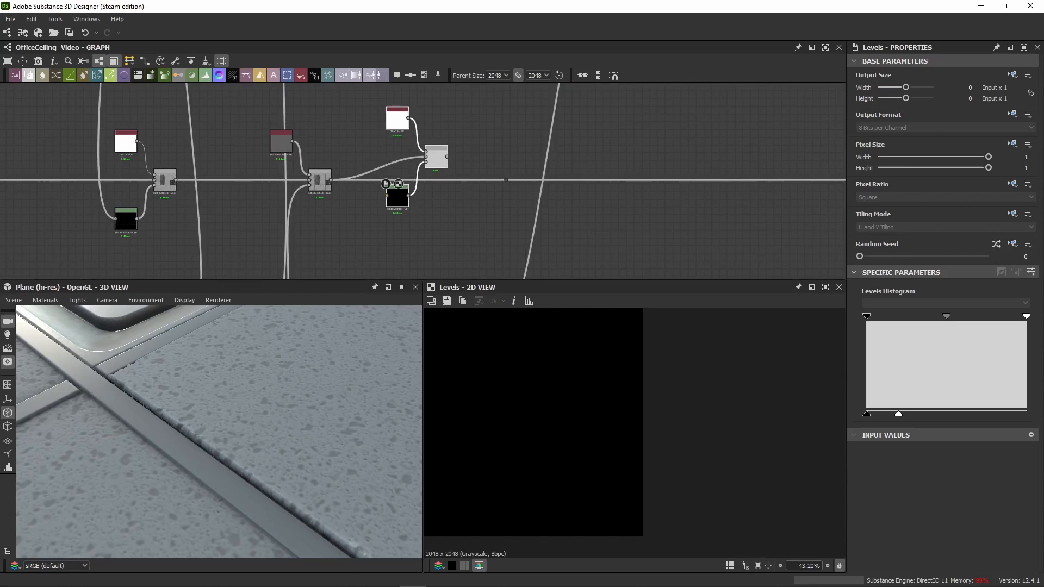
scroll(418, 202, down, 3)
middle_drag(423, 159, 406, 217)
scroll(406, 218, down, 1)
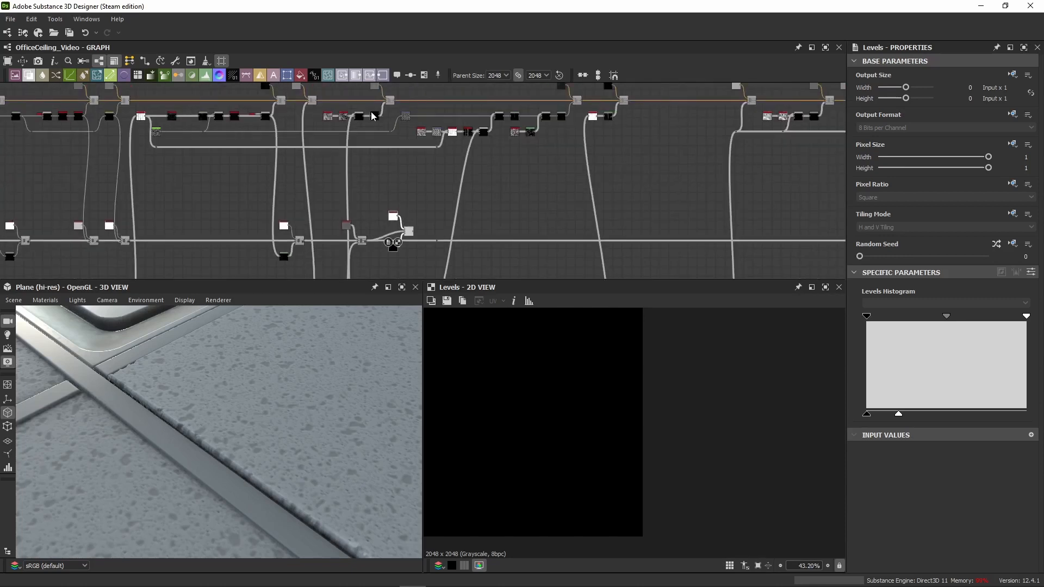
scroll(365, 117, up, 5)
drag(393, 117, 483, 241)
scroll(395, 173, up, 4)
scroll(396, 171, down, 7)
middle_drag(484, 241, 428, 126)
drag(484, 240, 429, 126)
middle_drag(429, 126, 423, 104)
drag(428, 125, 400, 215)
Step: Connect the new Blend's output to the chain's dot node and line the pasted nodes up with the roughness chain
scroll(391, 238, up, 4)
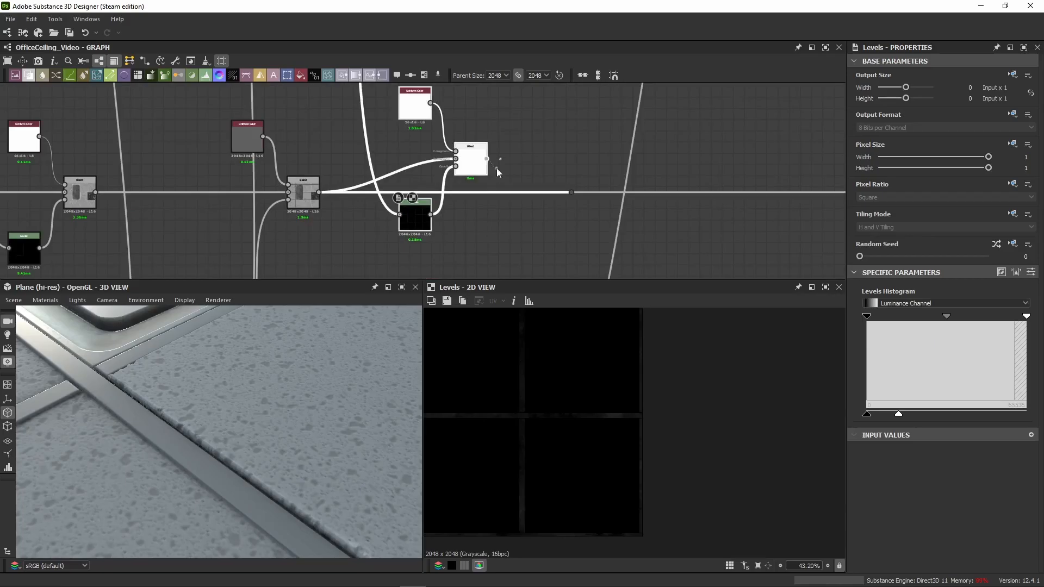
drag(497, 172, 573, 197)
drag(464, 172, 481, 201)
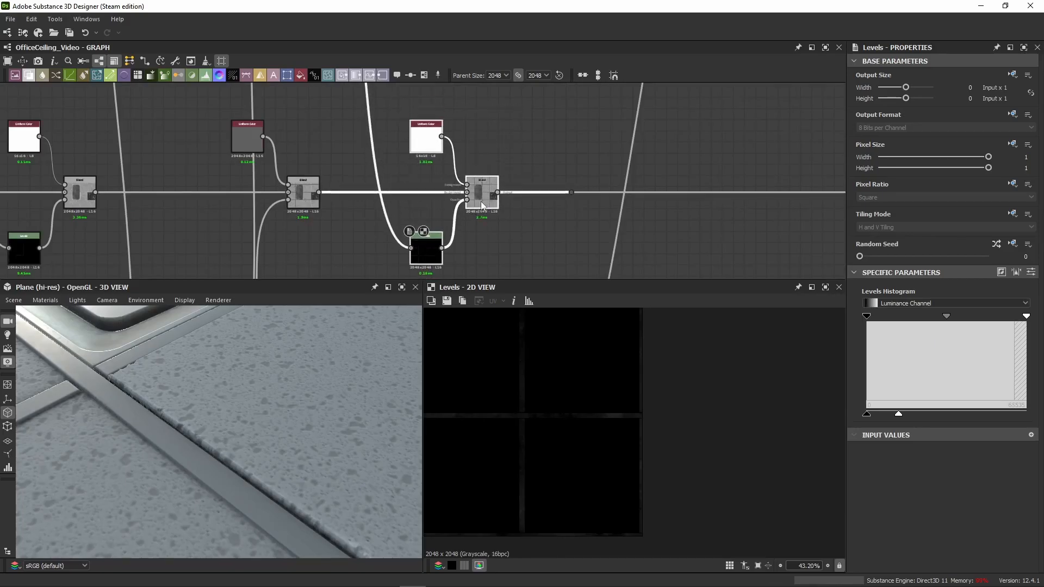
Step: Review the settings of the last two roughness layers' Uniform Color and Blend nodes, and show the new Levels' parameters as sliders
click(243, 145)
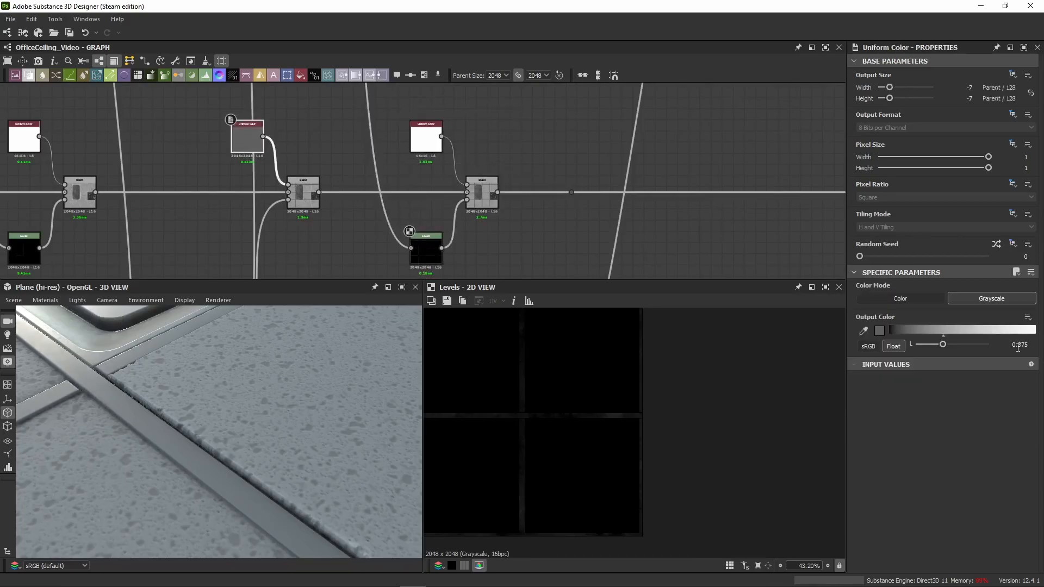
click(307, 197)
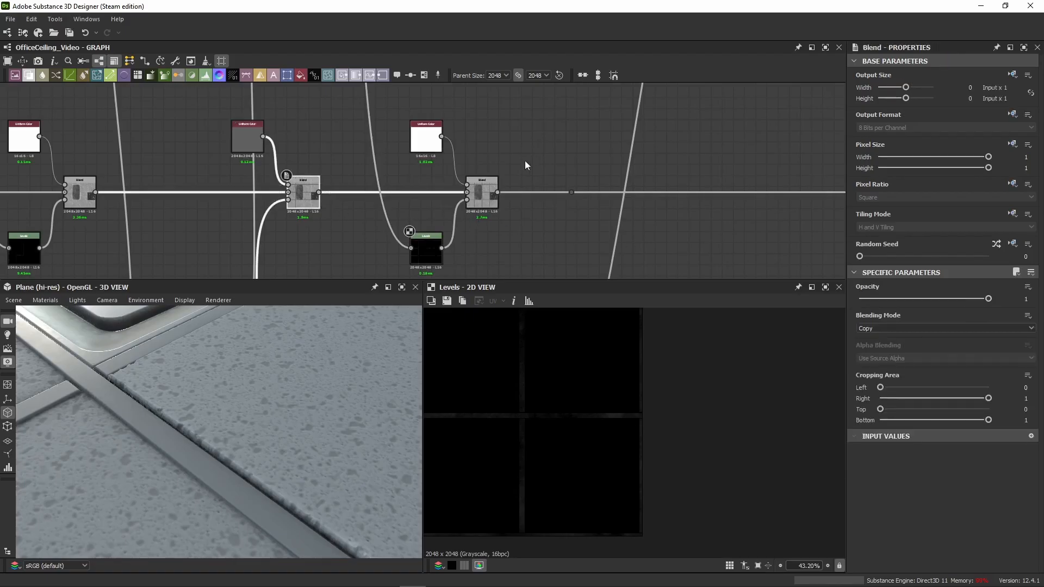
click(482, 191)
click(426, 139)
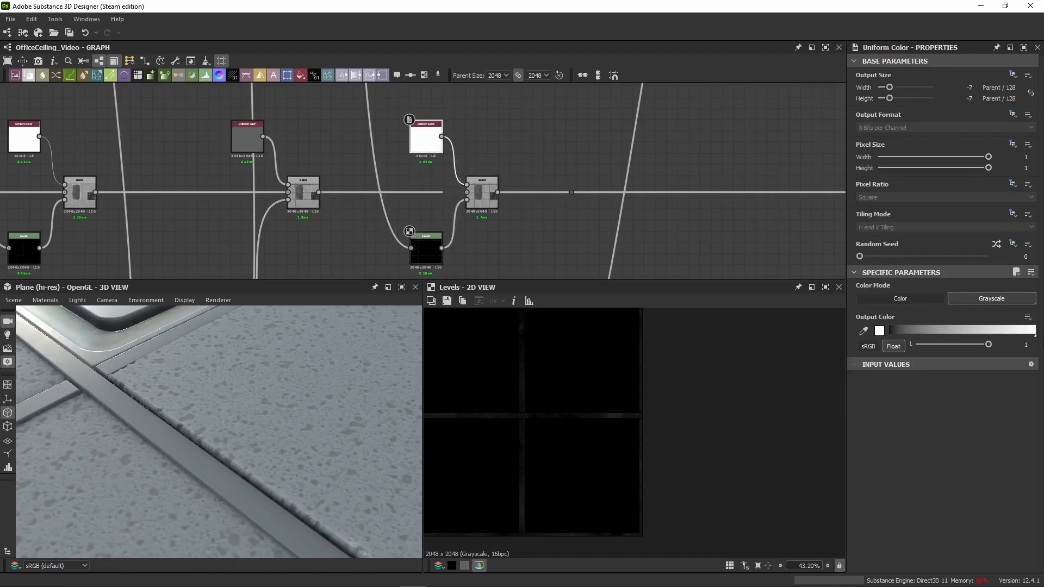
drag(988, 344, 993, 345)
click(435, 253)
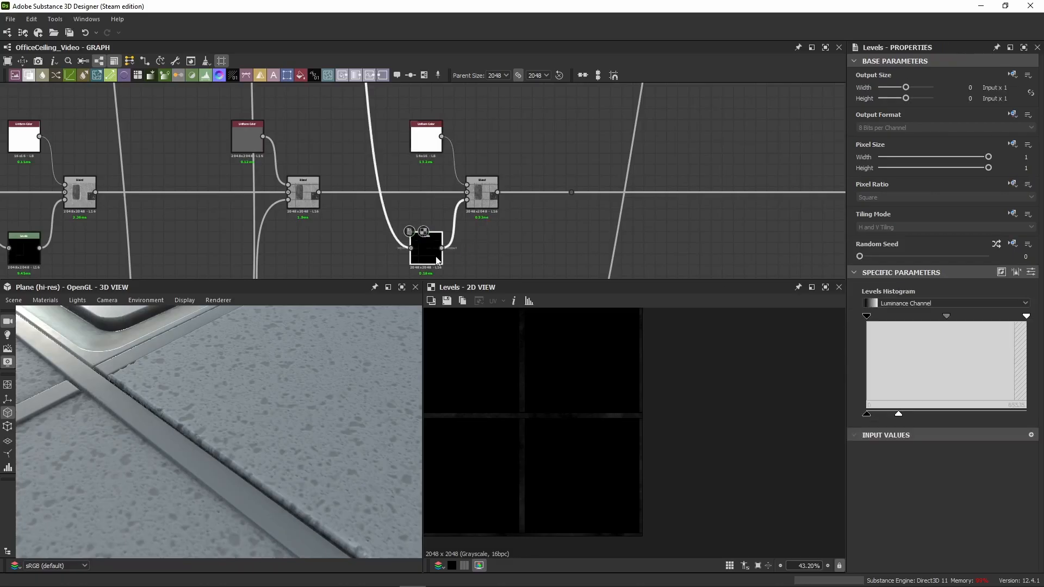
click(1031, 272)
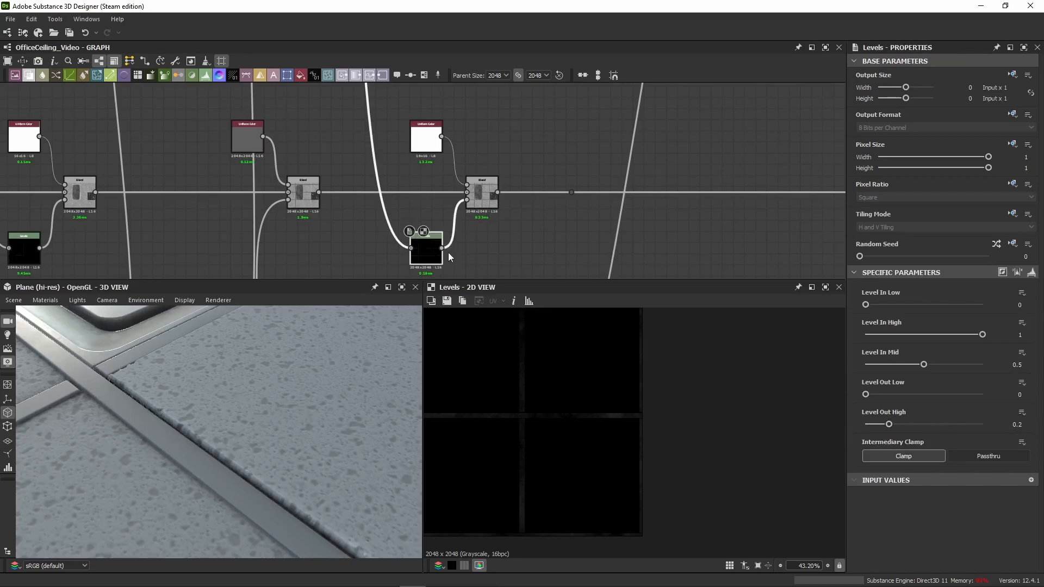
Step: Display the new Blend in 2D and switch it off and on to compare the metal frame's roughness in 3D
scroll(449, 257, down, 5)
scroll(331, 126, up, 5)
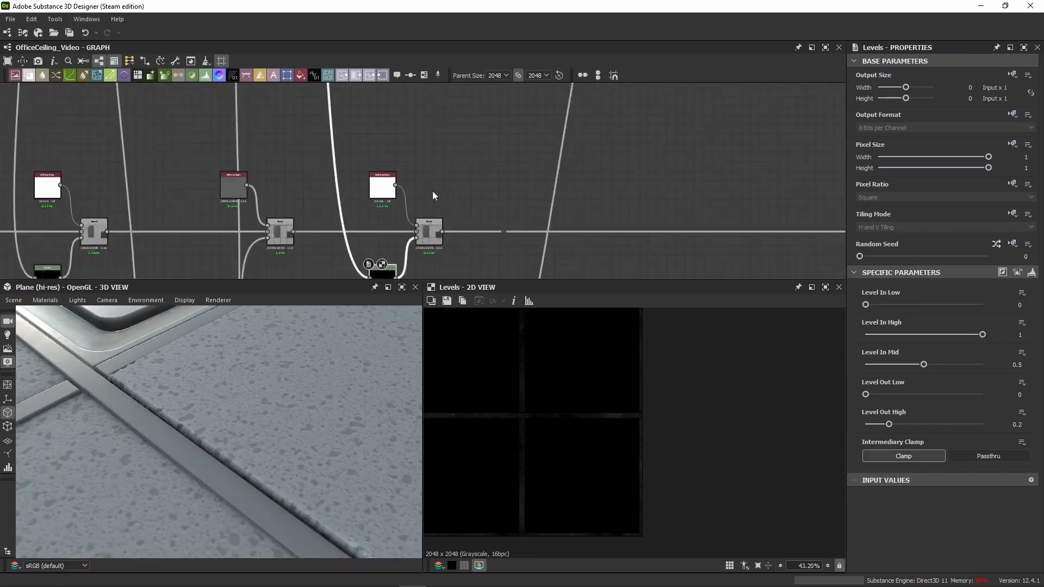
scroll(430, 239, up, 1)
click(430, 243)
scroll(518, 413, up, 8)
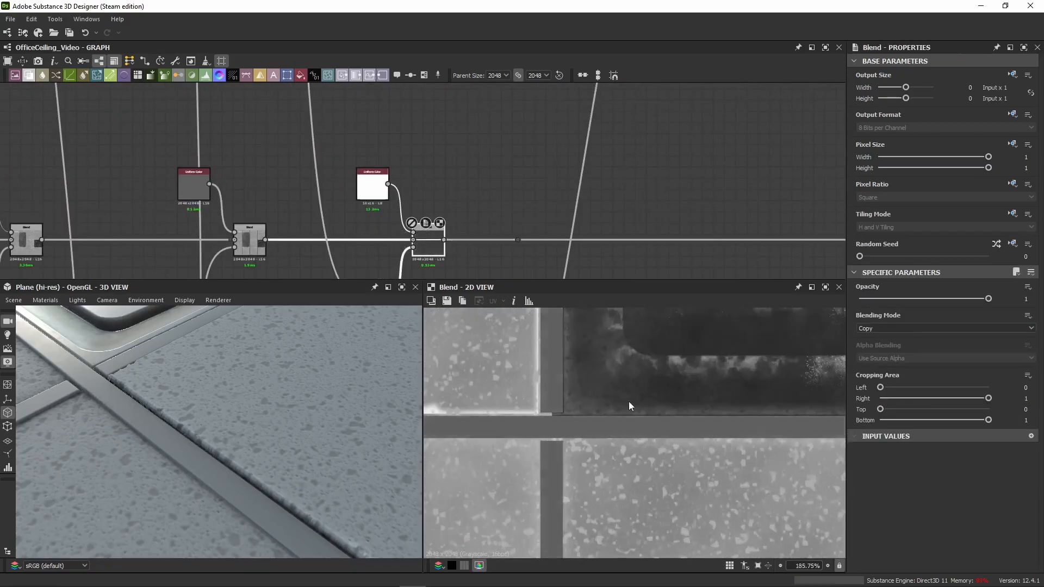
drag(179, 429, 181, 381)
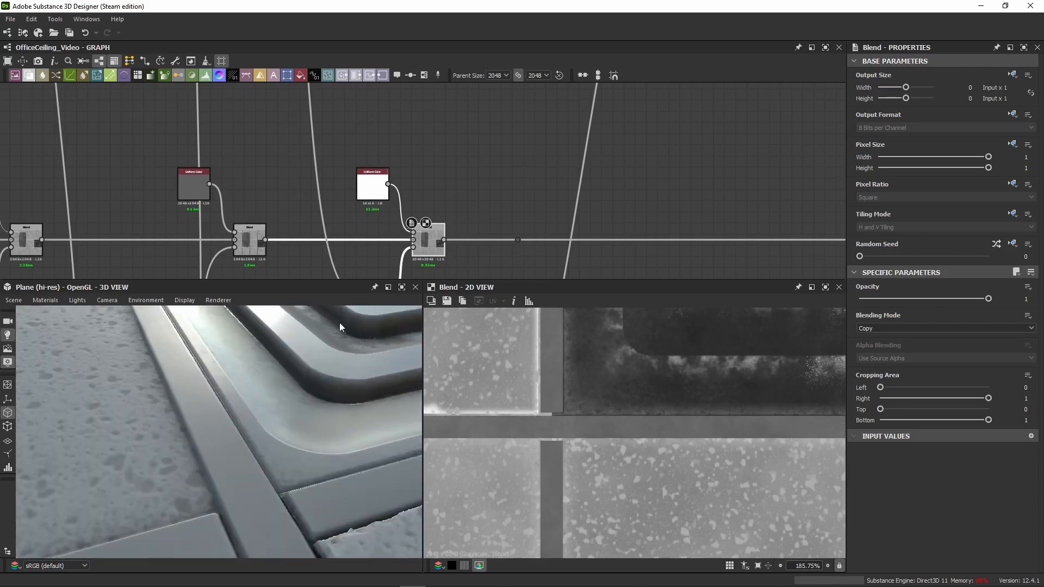
key(shift+d)
key(shift+d)
drag(326, 405, 224, 424)
Step: Paste another Uniform Color, Levels and Blend set after the frame dirt layer and move the dot node further along the chain
scroll(291, 430, down, 4)
scroll(432, 178, down, 3)
middle_drag(484, 179, 430, 164)
click(423, 200)
scroll(423, 200, up, 4)
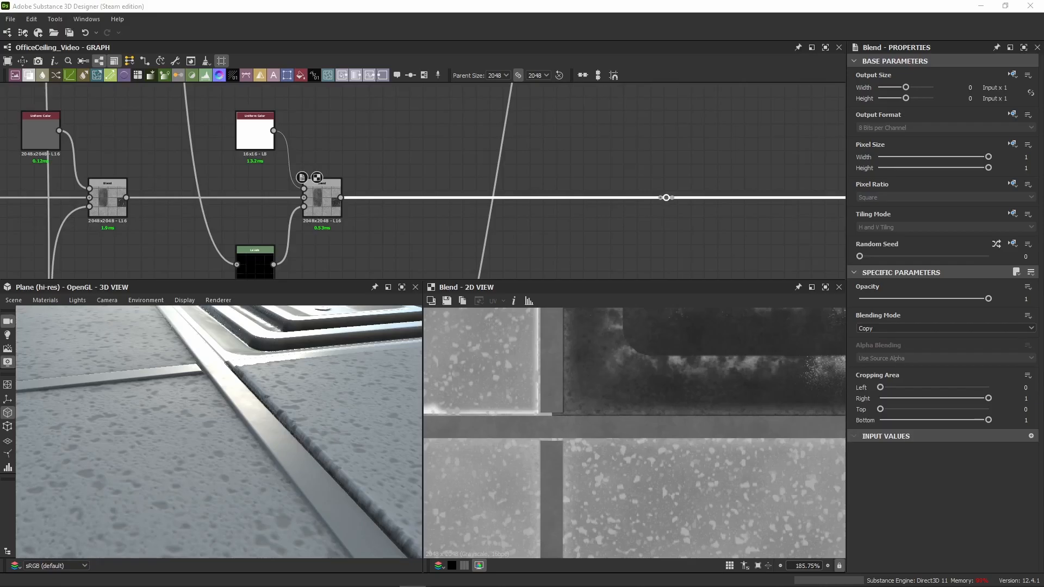
middle_drag(681, 158, 444, 181)
key(ctrl+v)
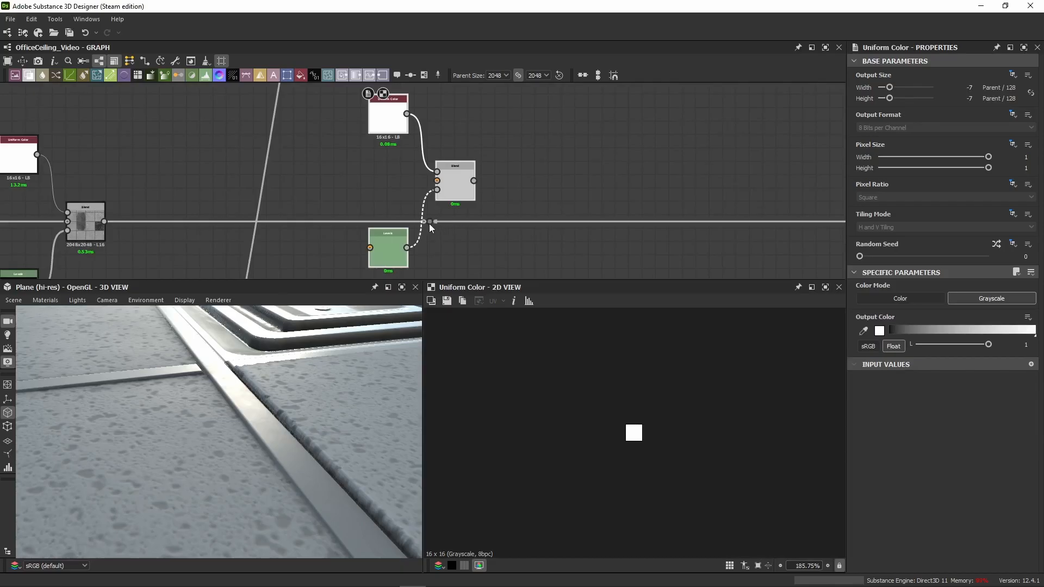
drag(429, 223, 794, 228)
Step: Wire the newest Blend between the previous Blend and the dot node, and line its nodes up with the chain
drag(105, 222, 789, 221)
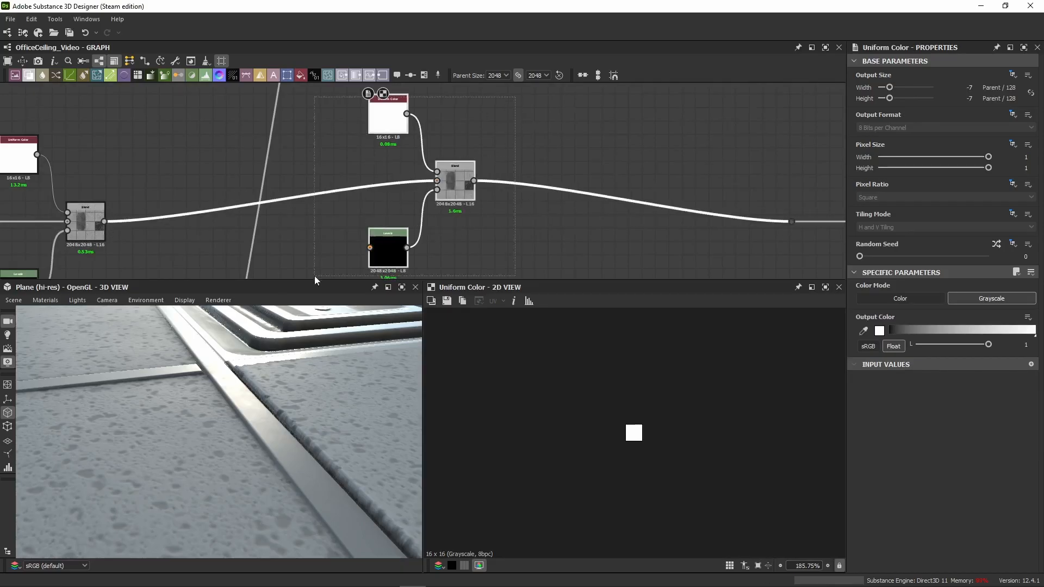
scroll(478, 246, down, 3)
drag(430, 218, 509, 241)
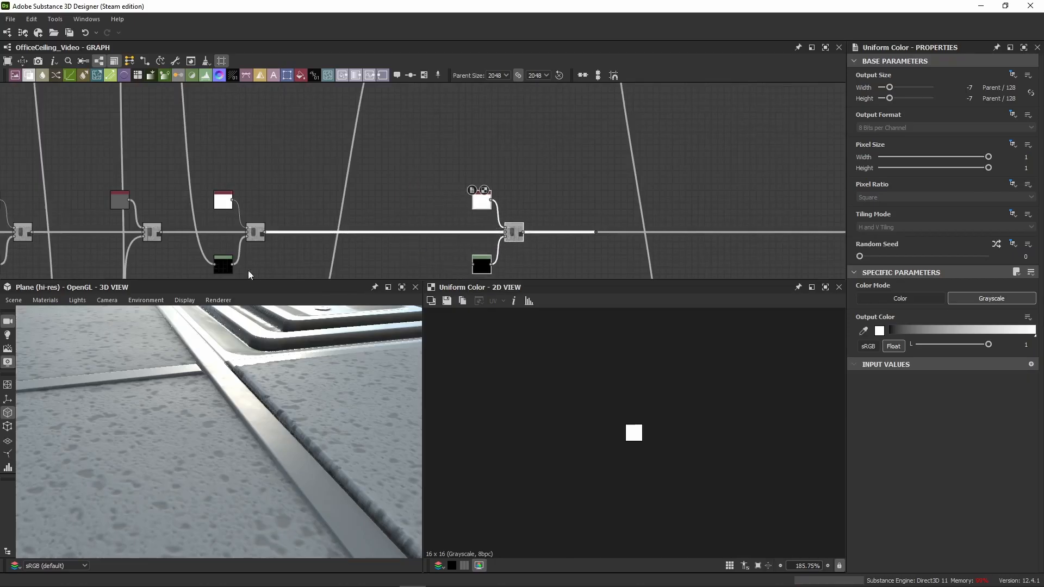
Step: Examine the dirt mask's final Levels and the Multiply Blend before it in 2D, up in the color part of the graph
scroll(410, 182, down, 1)
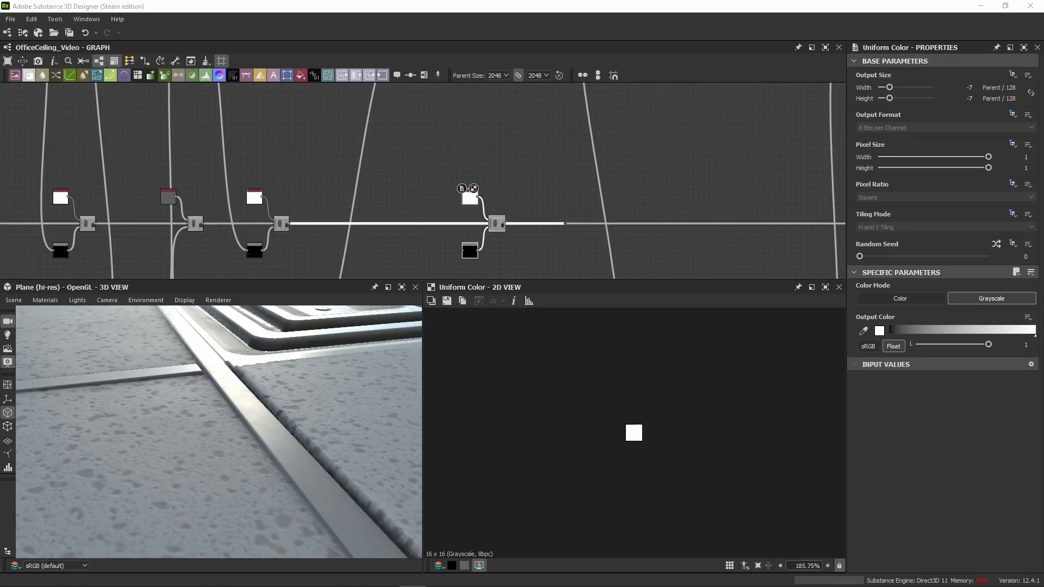
scroll(468, 182, down, 2)
scroll(430, 174, up, 2)
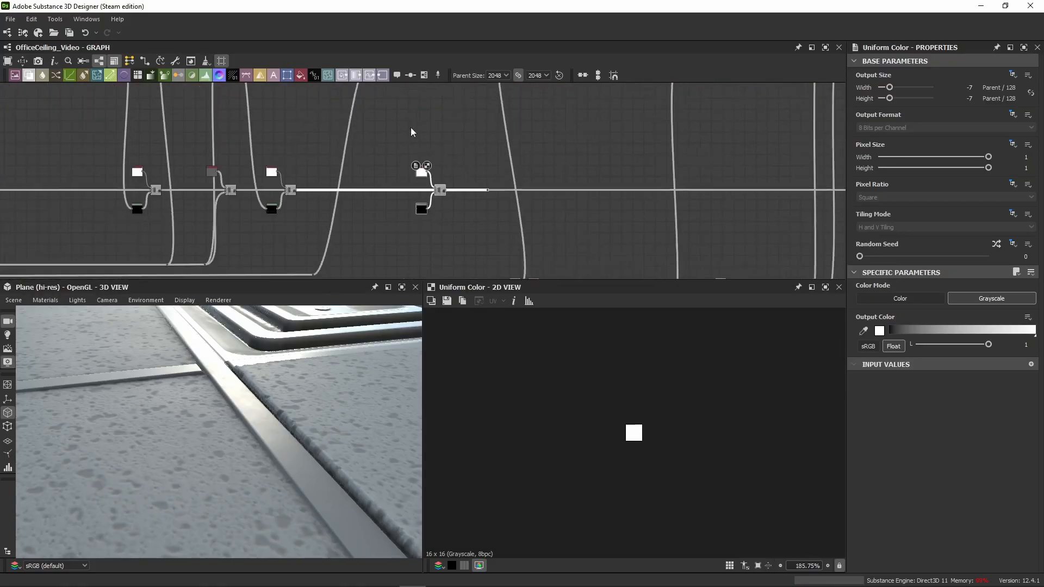
scroll(294, 239, up, 3)
middle_drag(292, 236, 384, 238)
scroll(459, 177, down, 3)
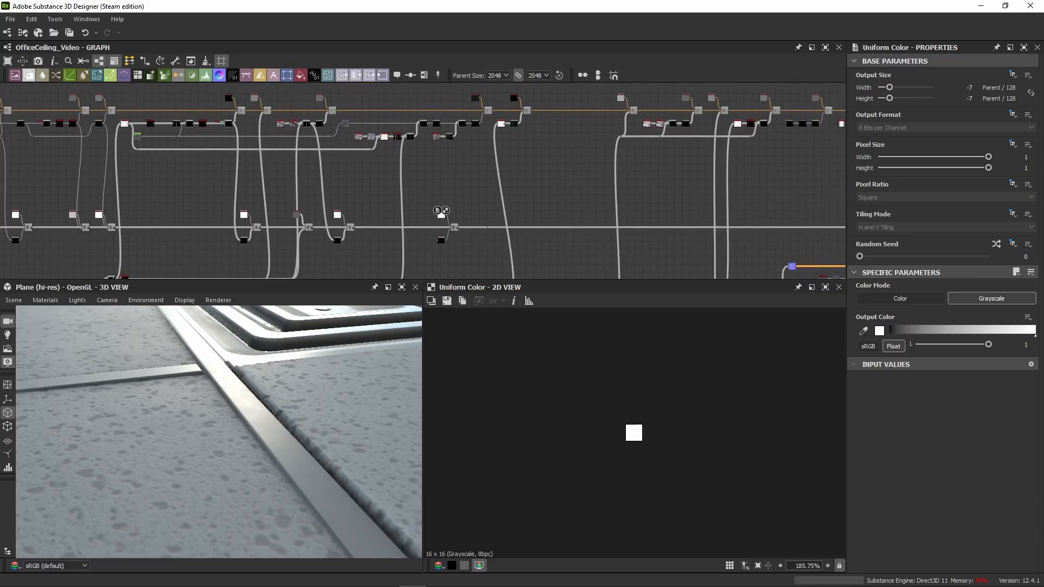
scroll(462, 136, up, 5)
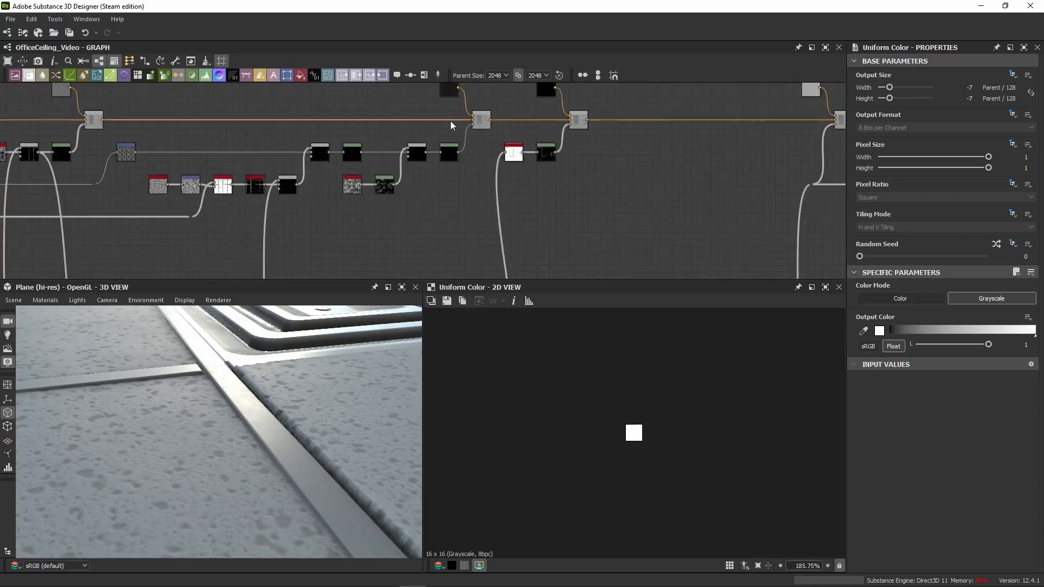
click(416, 160)
click(511, 157)
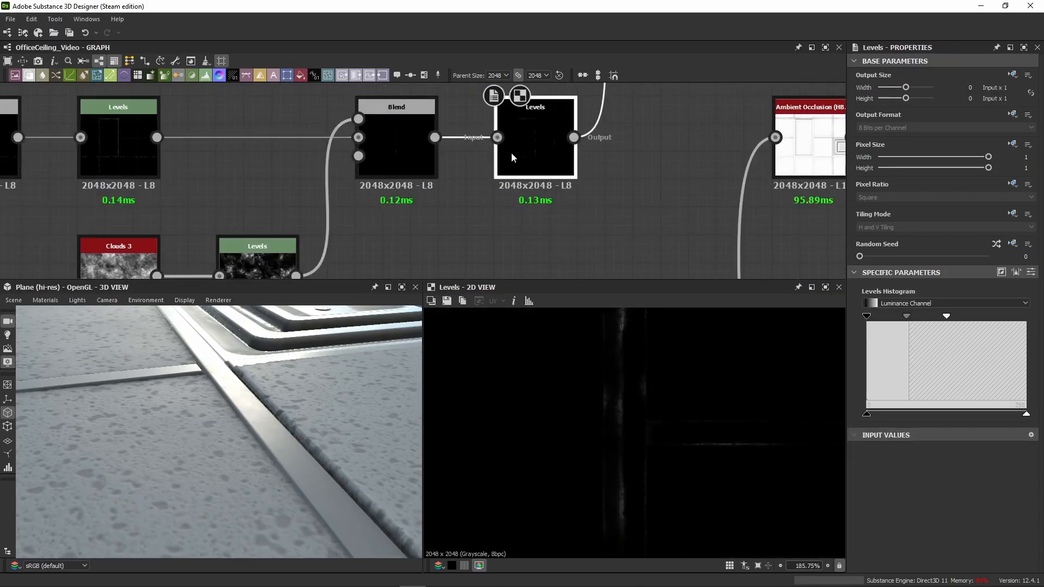
middle_drag(614, 346, 577, 439)
scroll(595, 382, up, 4)
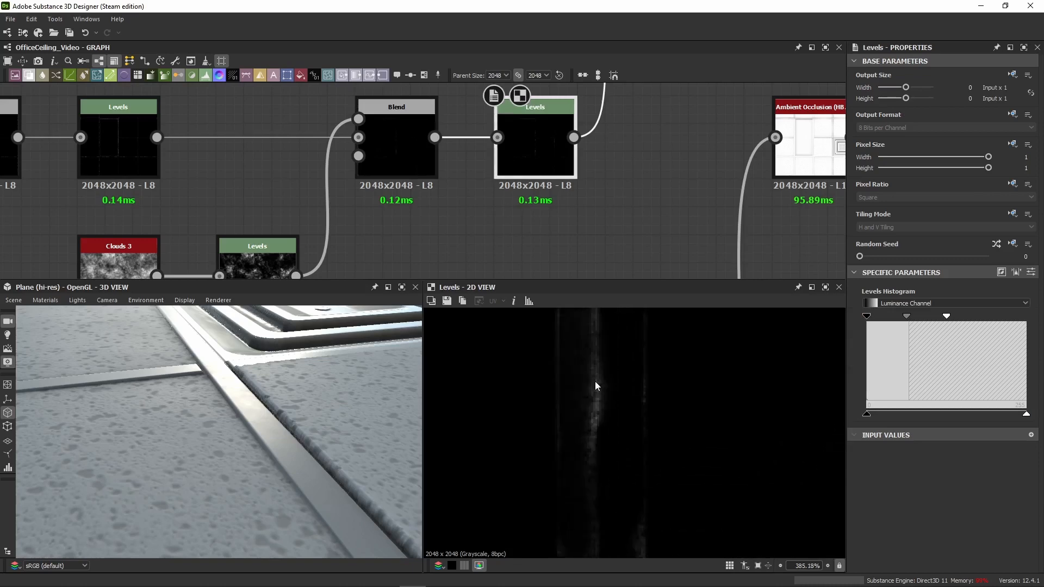
click(403, 147)
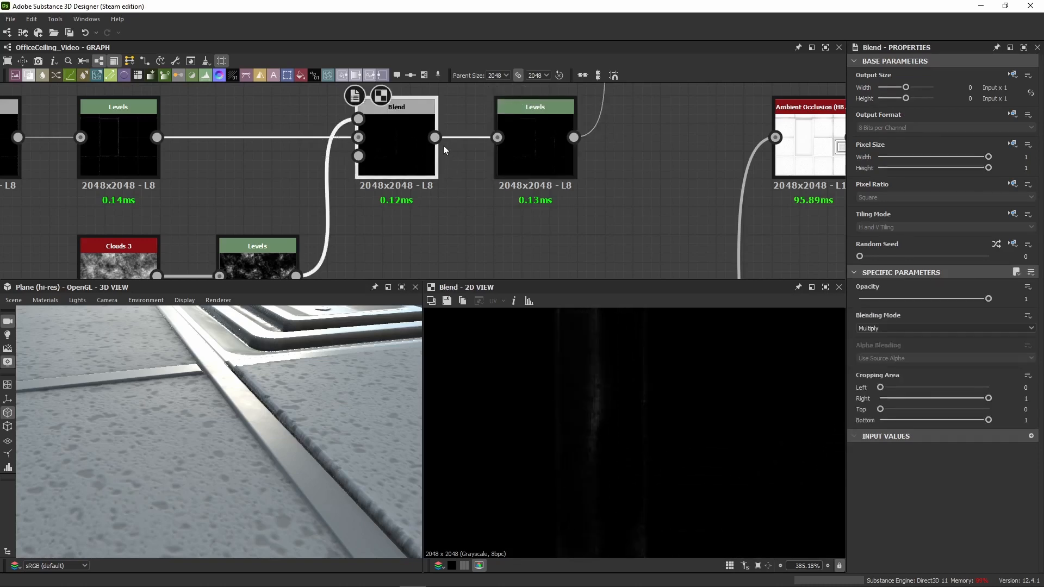
Step: Connect the dirt mask's Multiply Blend to the newest Levels in the roughness chain, and move that layer's nodes further along
drag(435, 137, 469, 246)
scroll(469, 247, down, 11)
middle_drag(472, 250, 443, 103)
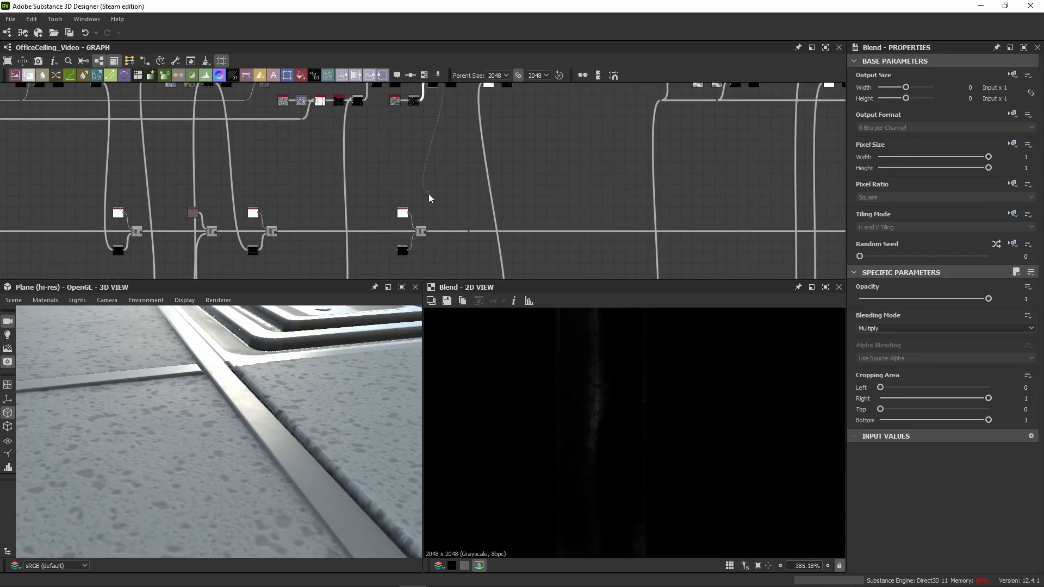
scroll(428, 194, up, 3)
middle_drag(383, 271, 395, 194)
click(393, 213)
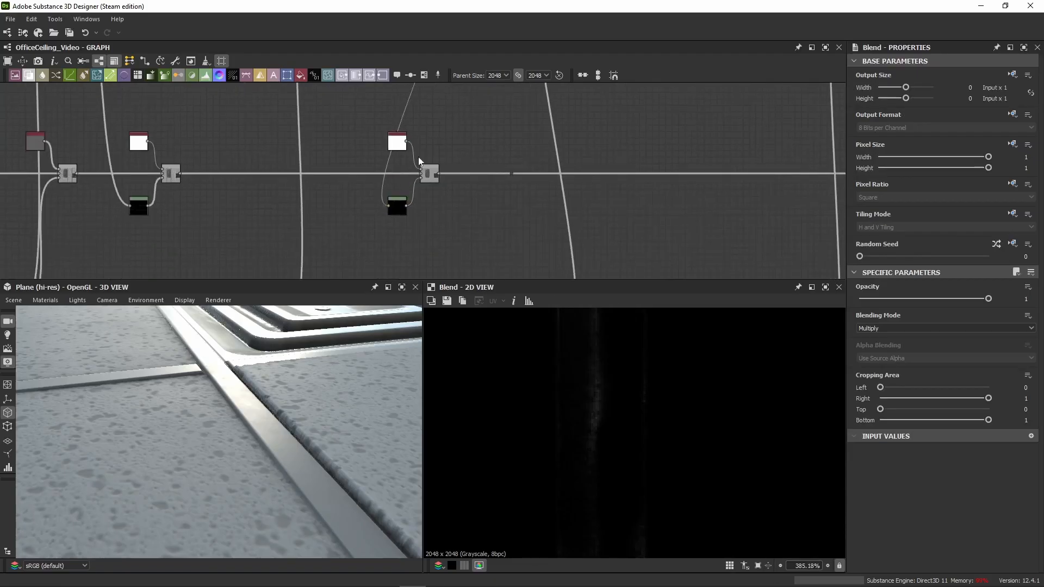
drag(447, 128, 498, 179)
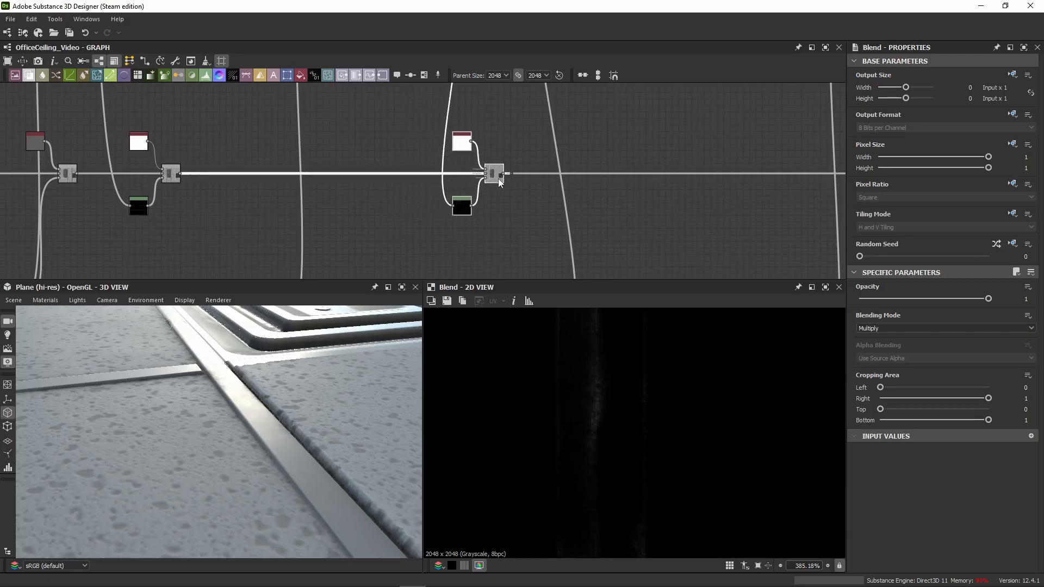
Step: Trim the decimals of the newest Levels' Level In High value and display the layer's Blend in 2D
click(465, 211)
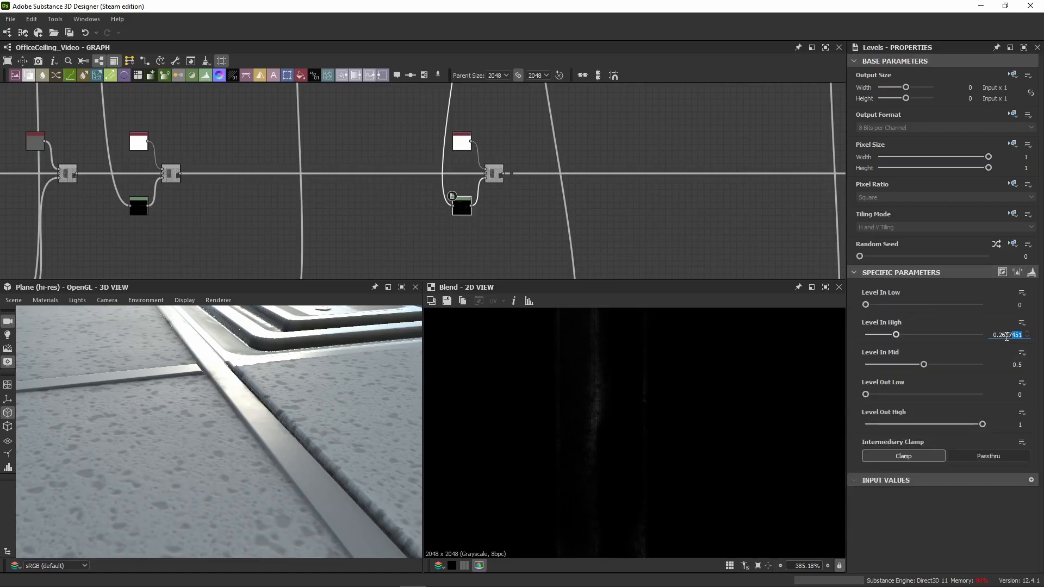
key(Delete)
key(Return)
double_click(494, 174)
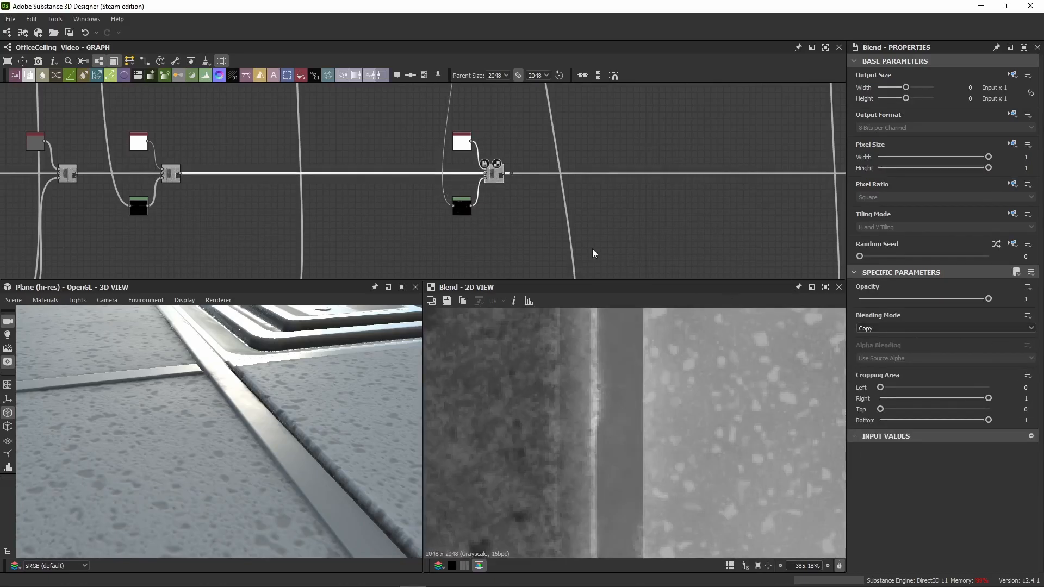
Step: Check the newest layer's Uniform Color and Blend settings, and show its Levels mask in 2D
click(467, 146)
scroll(486, 180, up, 3)
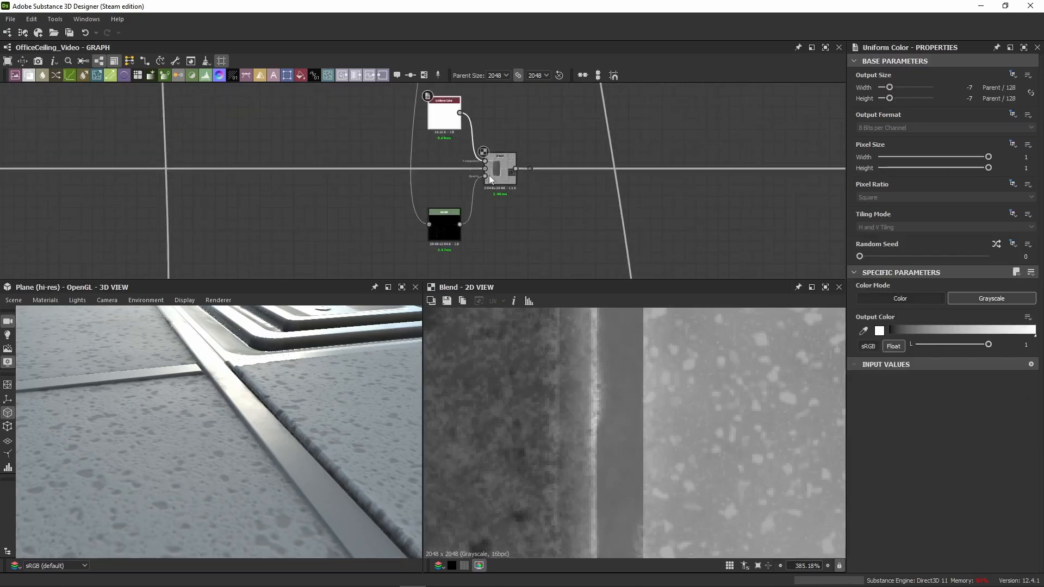
double_click(487, 176)
click(496, 225)
click(509, 181)
Step: Switch the newest Blend off and on to compare the dirt roughness on the metal frame up close in 3D
scroll(289, 430, down, 1)
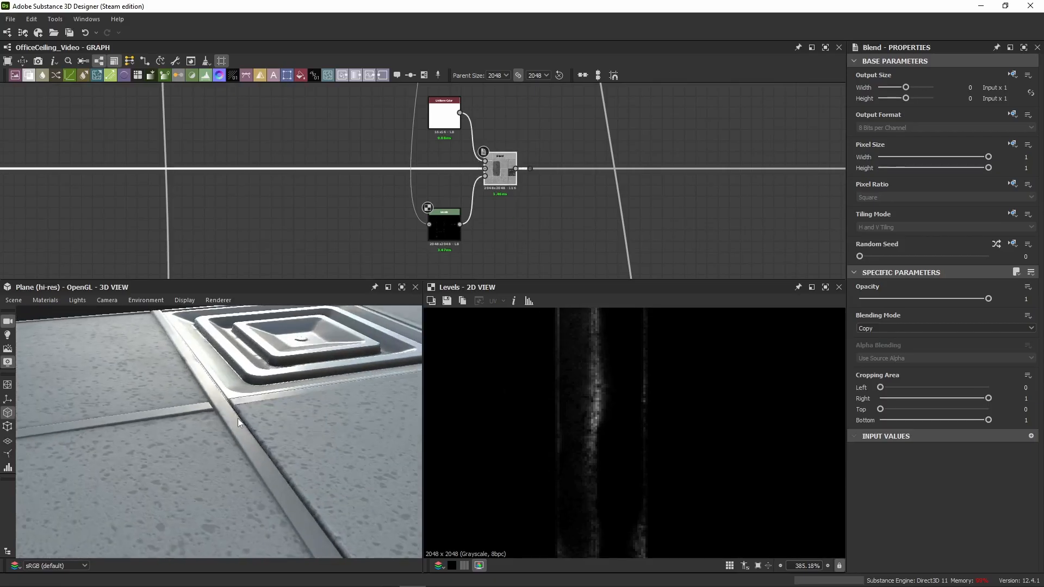
scroll(237, 403, up, 3)
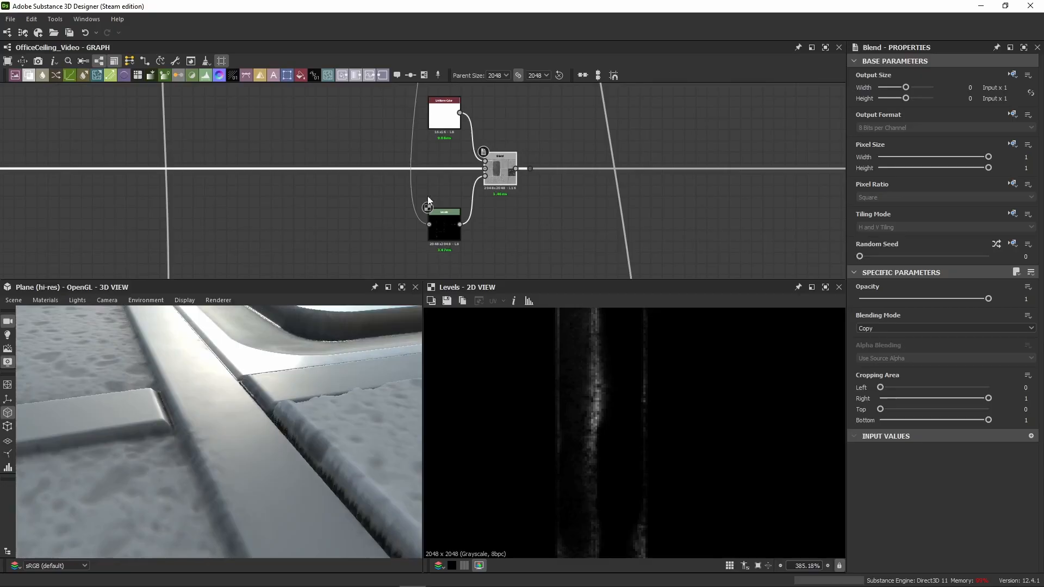
scroll(256, 465, up, 3)
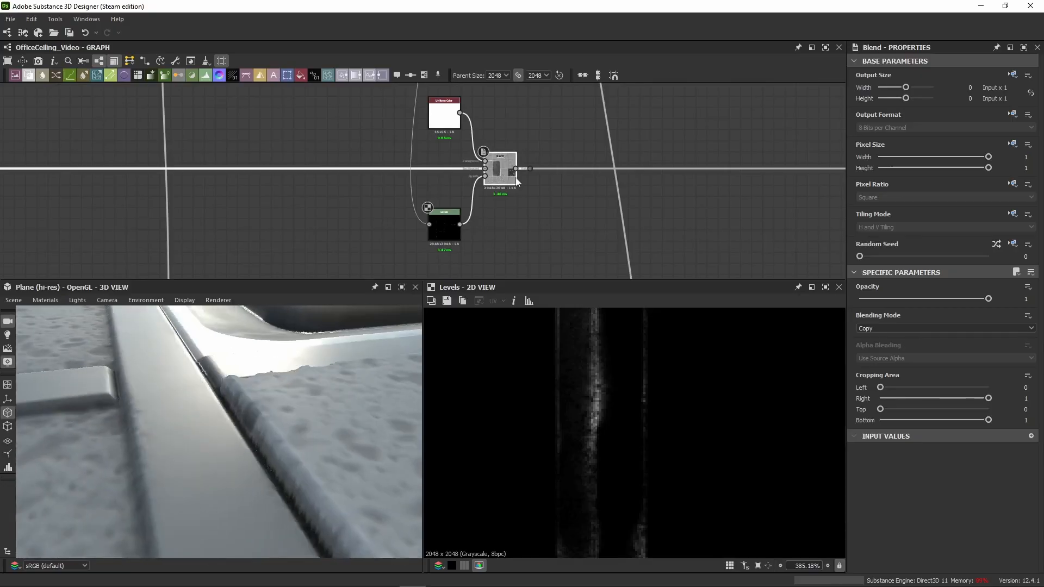
key(shift+d)
key(shift+d)
key(shift+d)
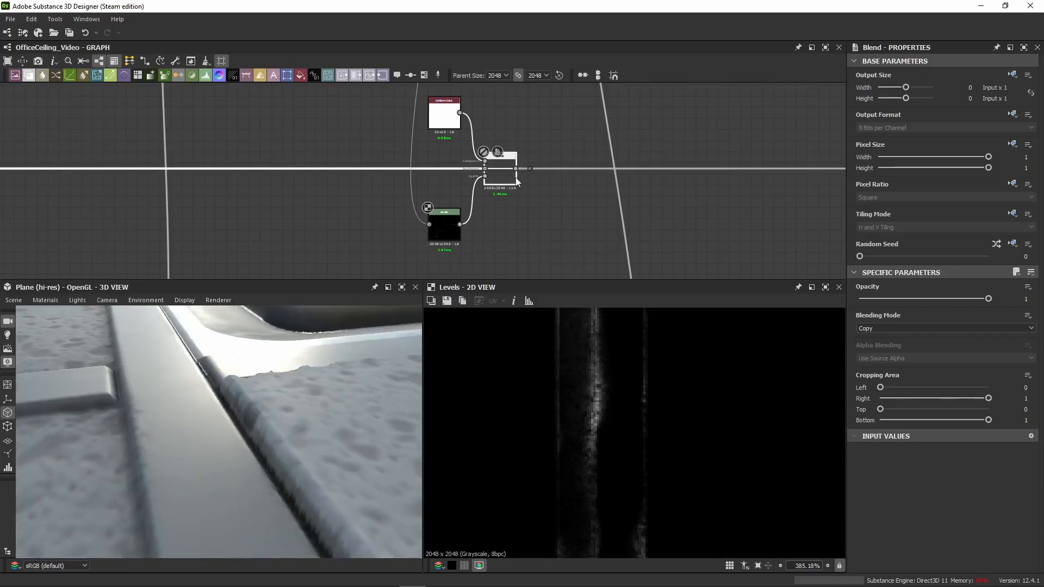
key(shift+d)
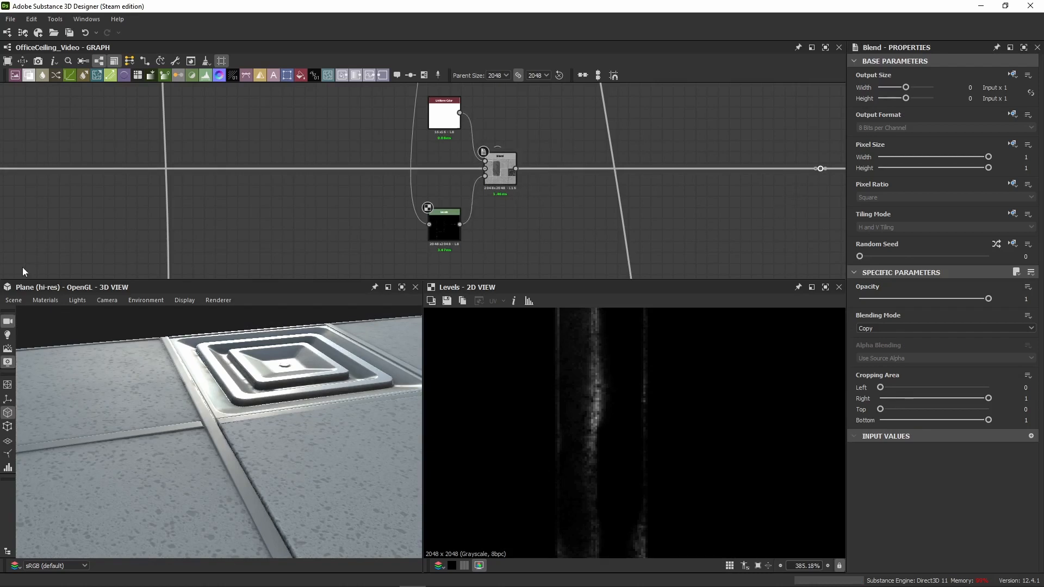
Step: Move the dot node further along the roughness chain to make room for another layer
scroll(368, 171, down, 5)
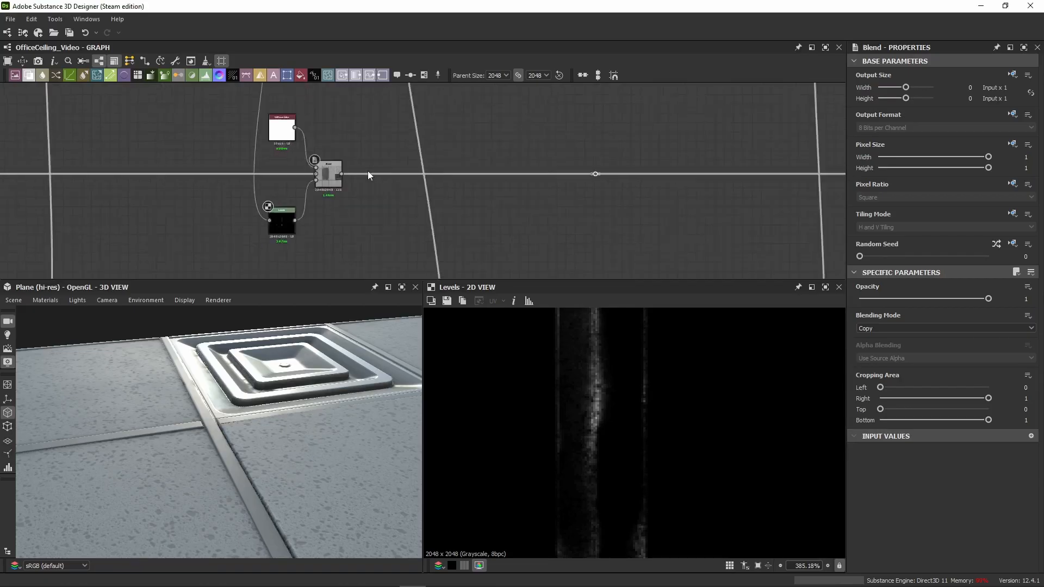
drag(505, 143, 483, 194)
scroll(497, 178, up, 3)
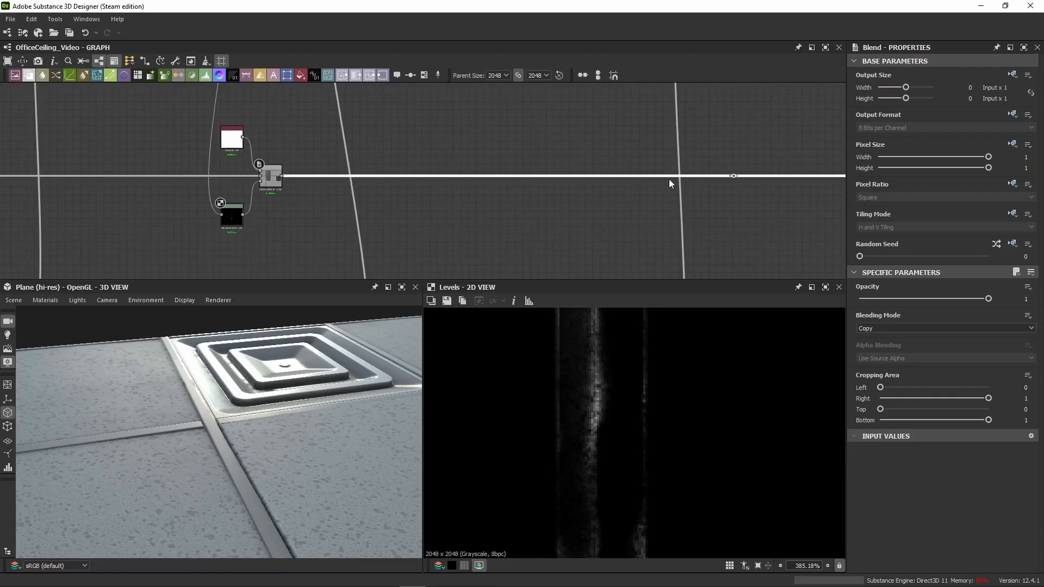
scroll(350, 184, down, 4)
middle_drag(350, 184, 391, 178)
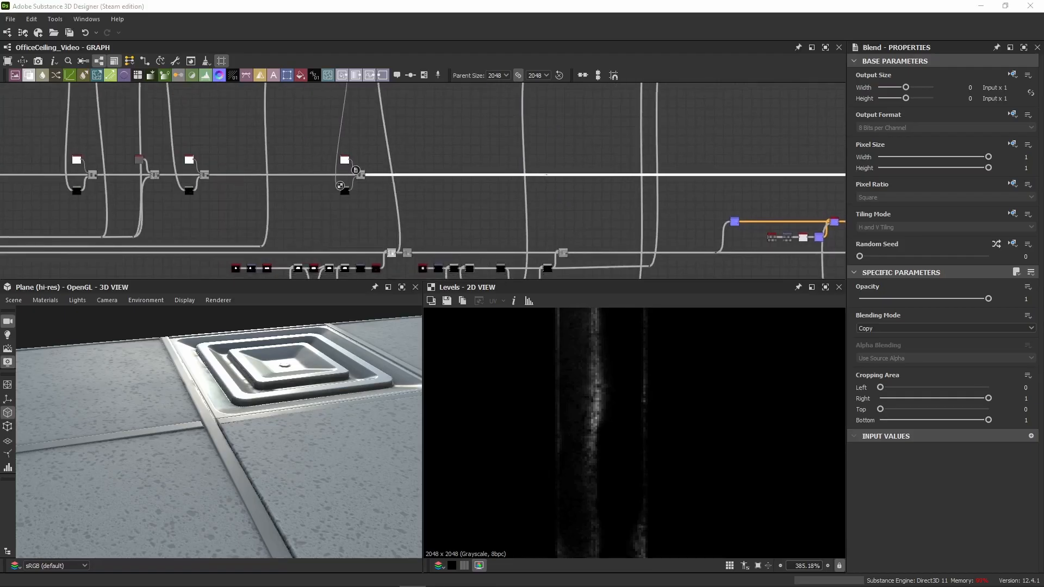
Step: Paste a Uniform Color and Blend layer with its Invert Grayscale, Levels and Subtract Blend mask, and wire it between the last Blend and the dot node
middle_drag(371, 173, 201, 238)
middle_drag(251, 198, 463, 118)
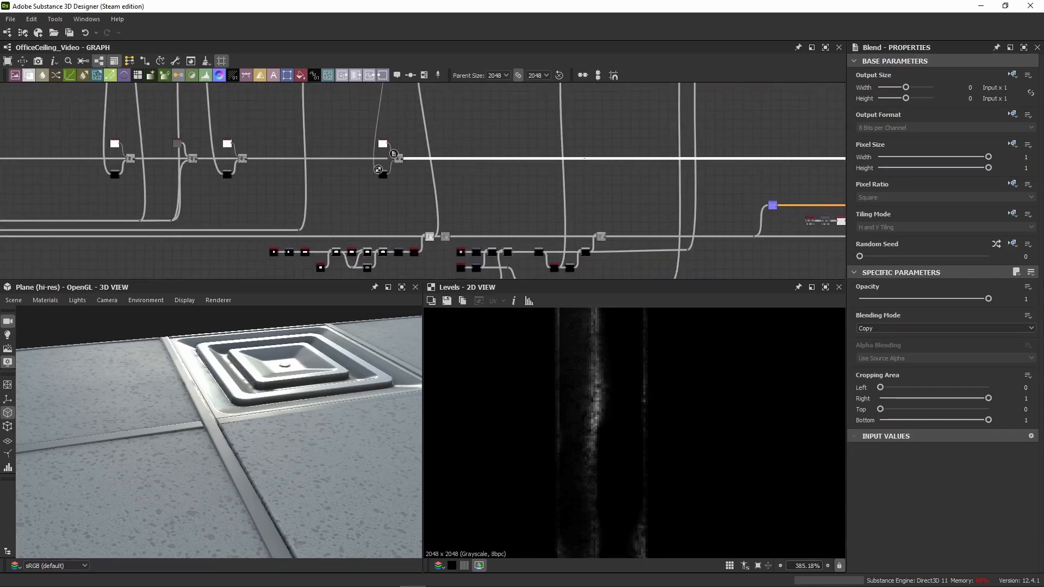
scroll(366, 226, down, 5)
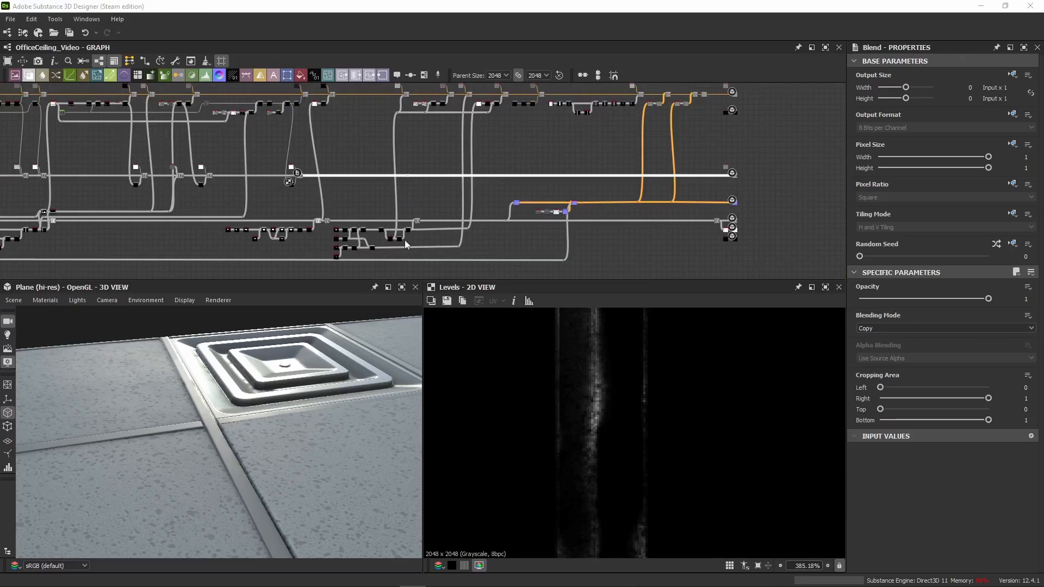
scroll(308, 180, up, 5)
click(383, 189)
key(ctrl+v)
scroll(373, 188, up, 2)
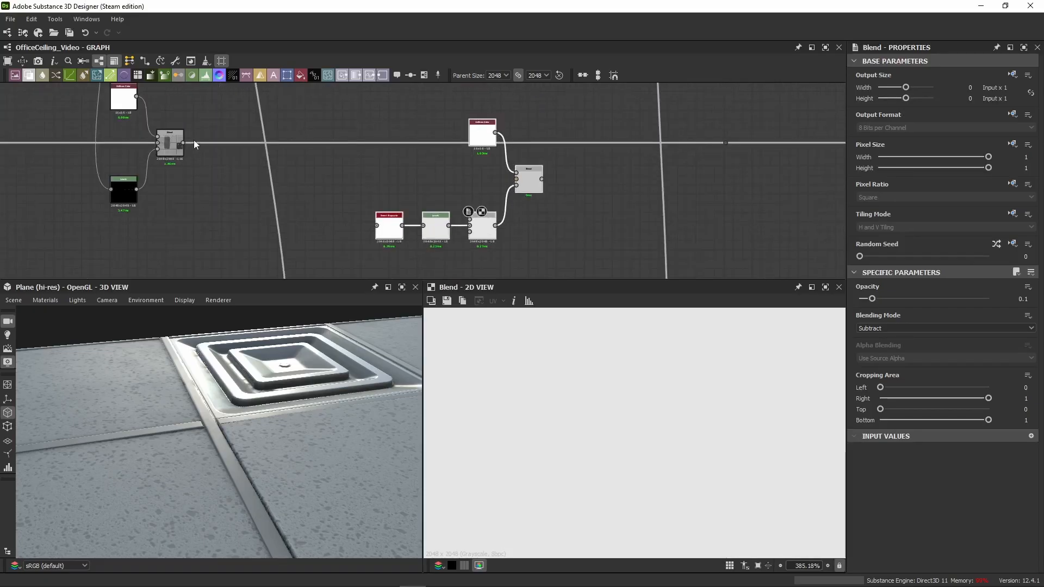
drag(183, 142, 725, 144)
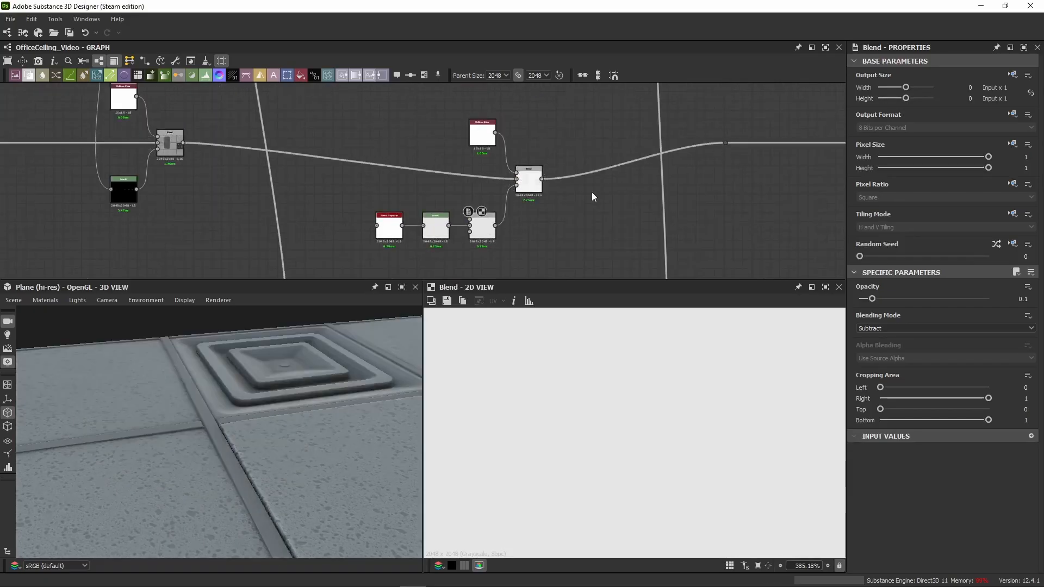
scroll(313, 131, down, 3)
middle_drag(367, 122, 397, 281)
middle_drag(372, 202, 403, 137)
scroll(333, 111, up, 5)
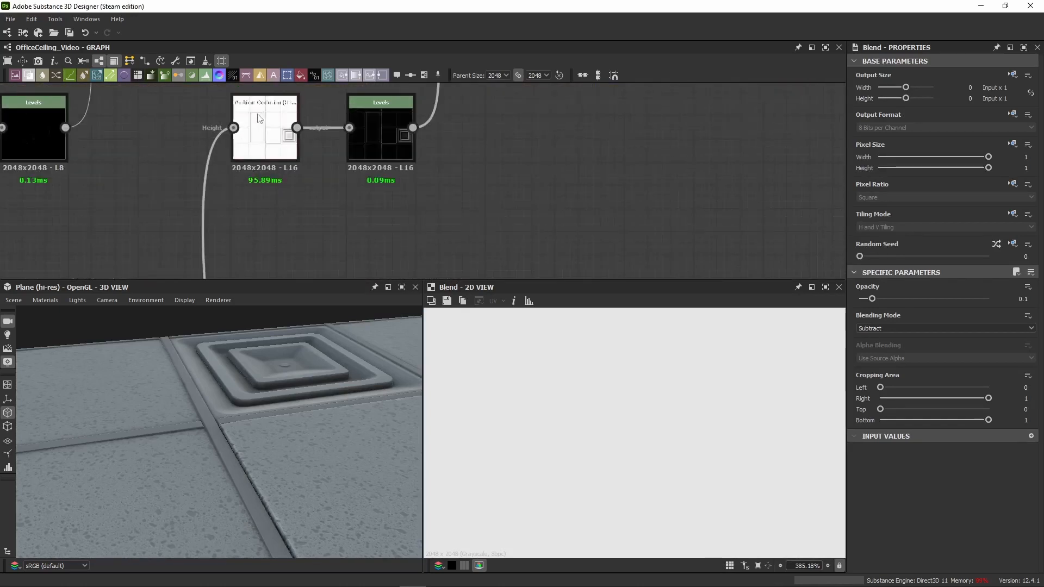
click(302, 128)
scroll(469, 259, down, 6)
middle_drag(468, 261, 437, 131)
scroll(445, 201, down, 5)
scroll(445, 202, up, 6)
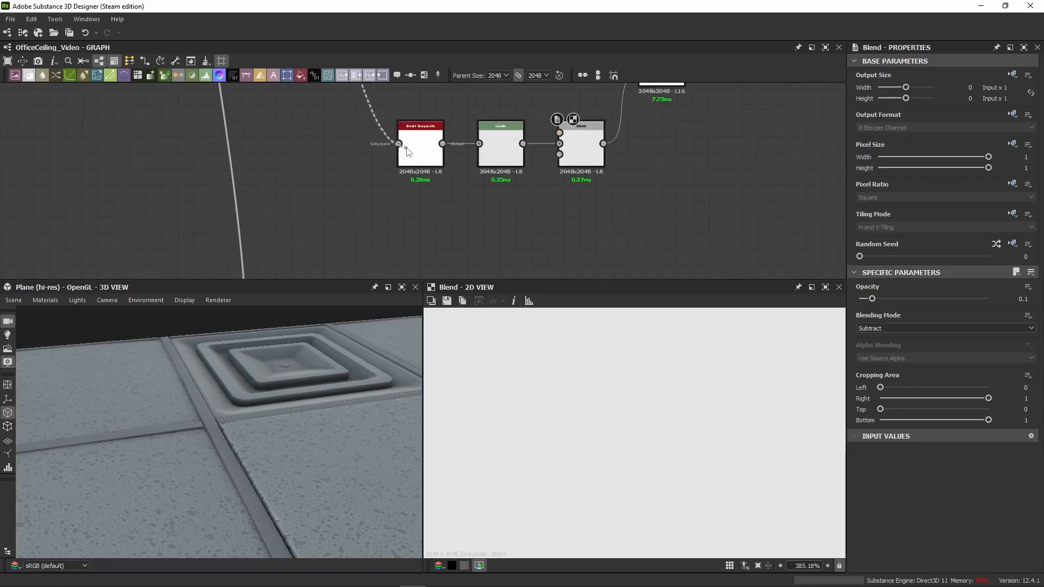
click(308, 168)
click(334, 121)
scroll(348, 111, down, 3)
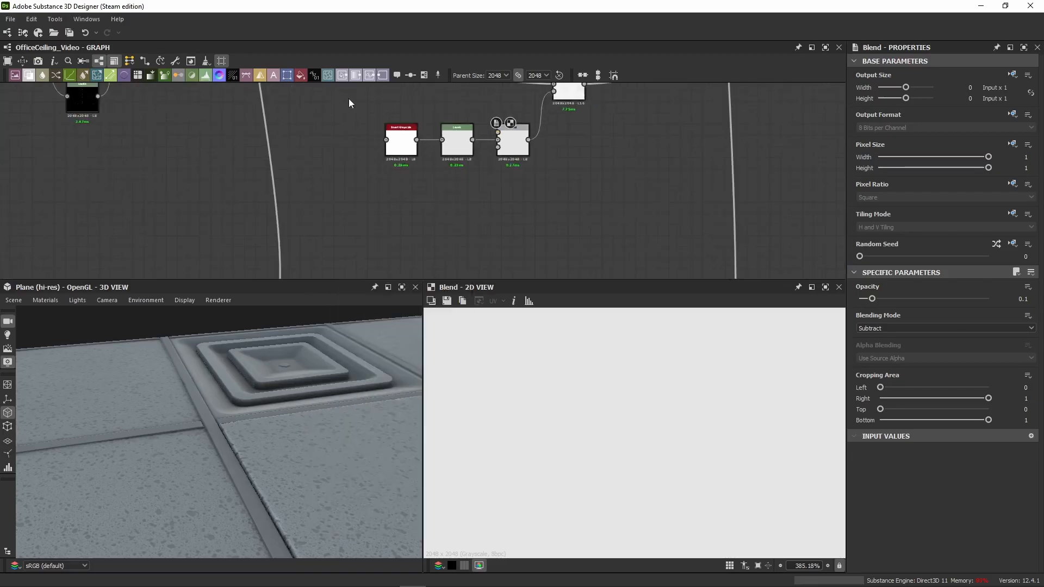
middle_drag(348, 98, 349, 164)
scroll(367, 107, up, 3)
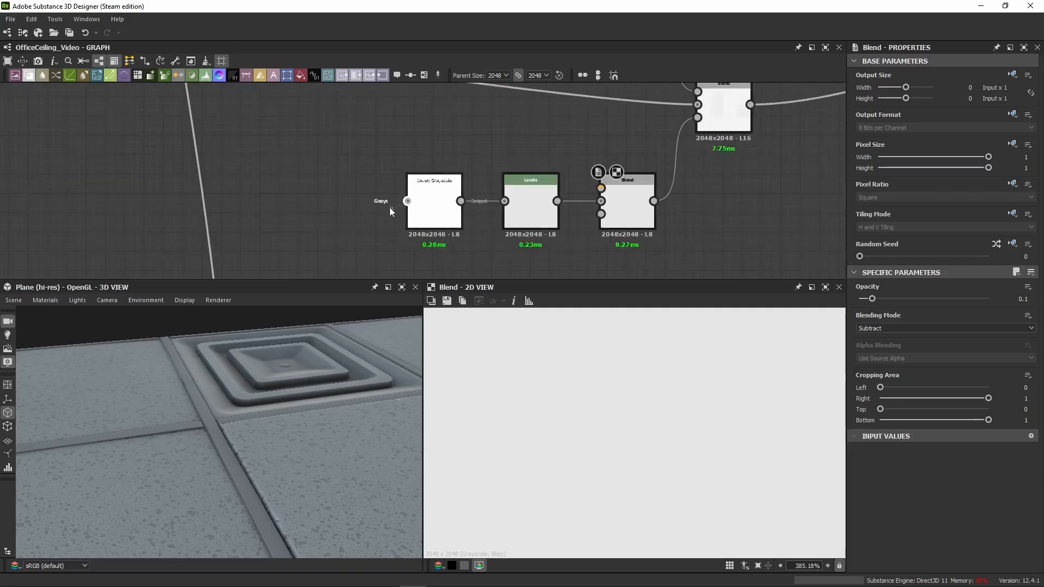
Step: Connect the Ambient Occlusion node's output to the pasted Invert Grayscale and line the layer's nodes up with the roughness chain
scroll(322, 164, down, 7)
middle_drag(350, 122, 360, 269)
middle_drag(333, 98, 345, 232)
scroll(328, 212, up, 5)
click(279, 164)
scroll(364, 199, down, 5)
middle_drag(484, 274, 483, 162)
drag(503, 147, 363, 192)
scroll(402, 205, up, 3)
click(486, 115)
middle_drag(488, 115, 474, 156)
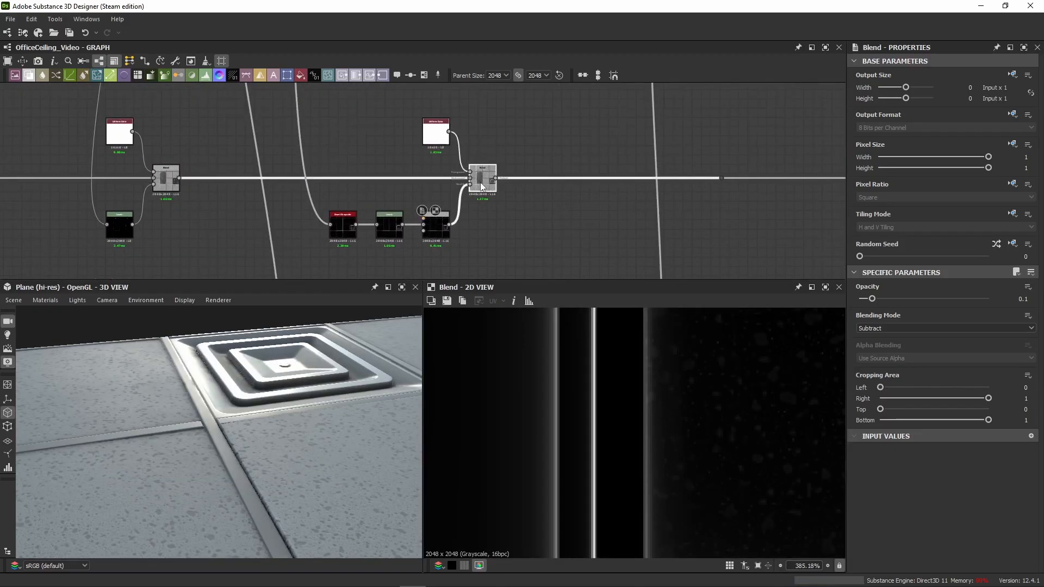
Step: Display the Invert Grayscale node in 2D and examine the inverted ambient occlusion mask around the frame and panel edges
double_click(481, 187)
double_click(343, 224)
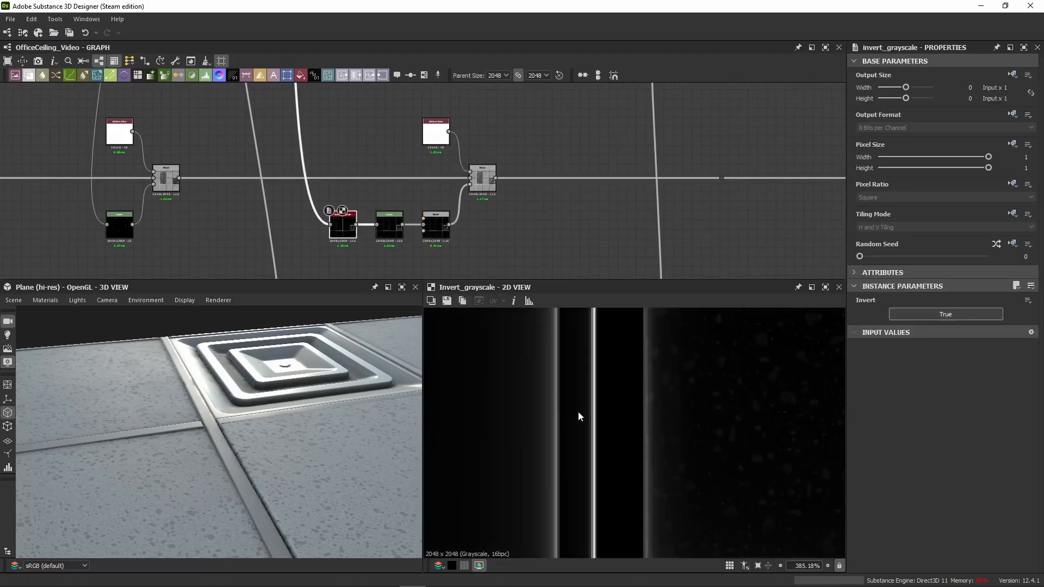
scroll(578, 411, down, 5)
middle_drag(598, 410, 609, 449)
scroll(533, 413, up, 4)
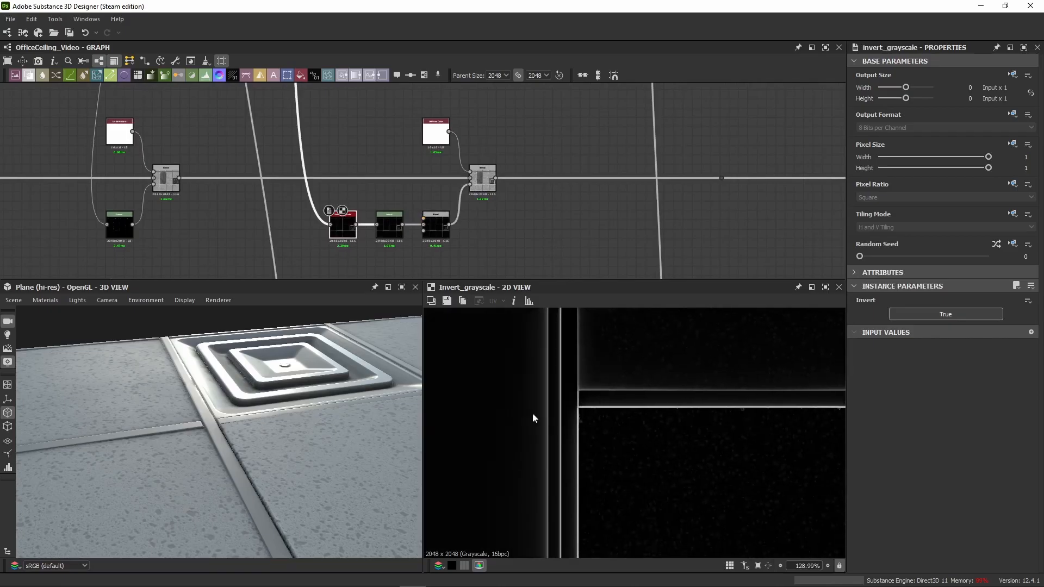
Step: Display the newest Blend in 2D and inspect the ambient occlusion layer's effect on the roughness in both views
double_click(481, 180)
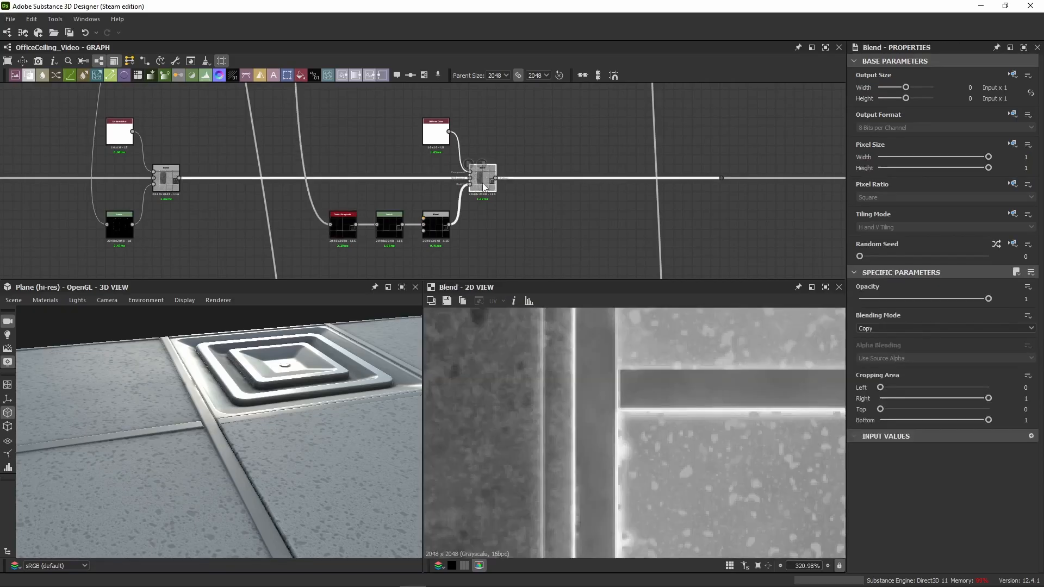
scroll(242, 412, up, 5)
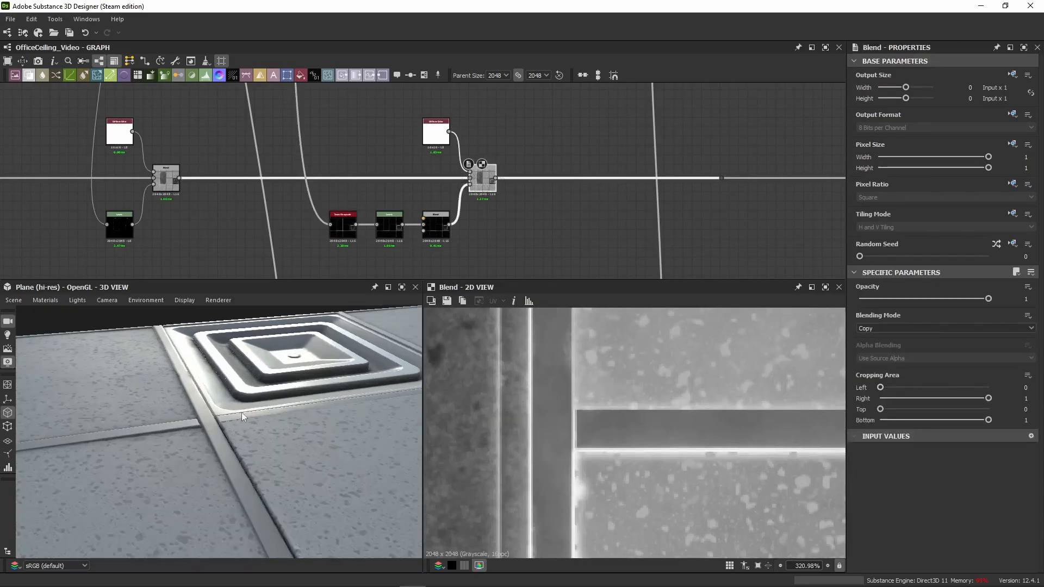
scroll(250, 413, down, 3)
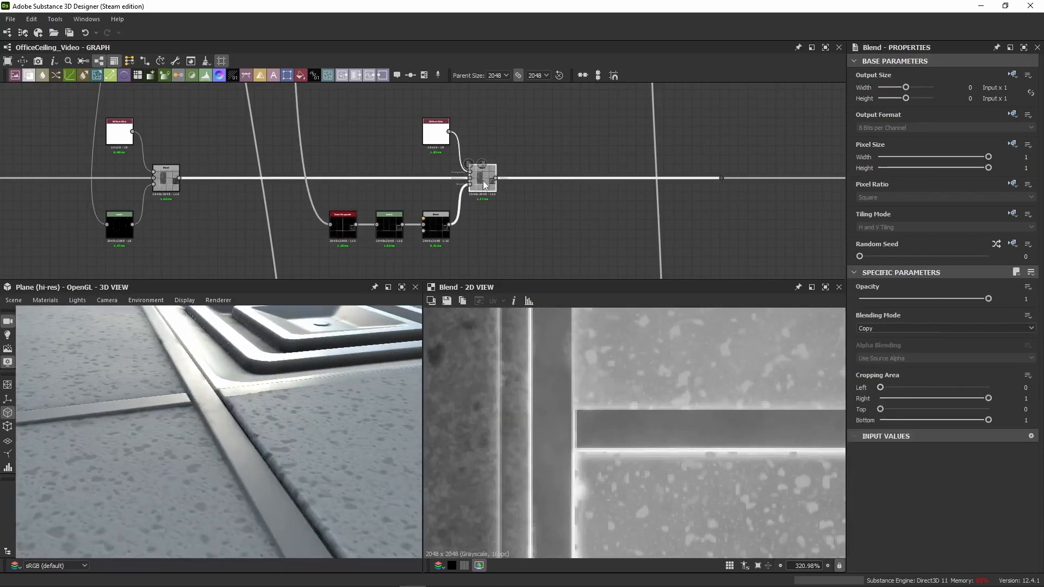
scroll(665, 420, down, 9)
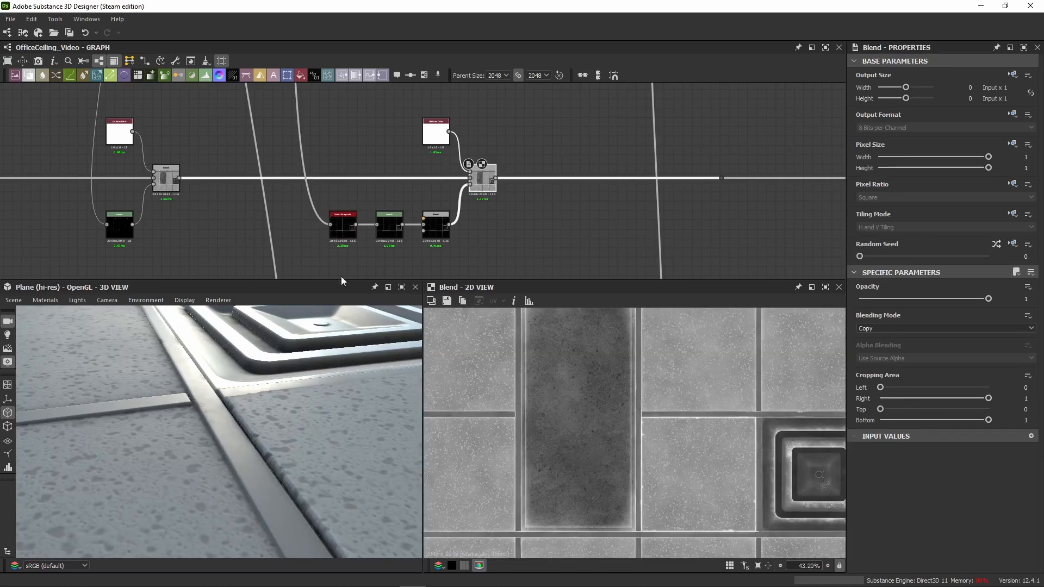
Step: Find the Histogram Scan node that isolates the ceiling vent tile and display its mask in 2D
middle_drag(379, 259, 369, 217)
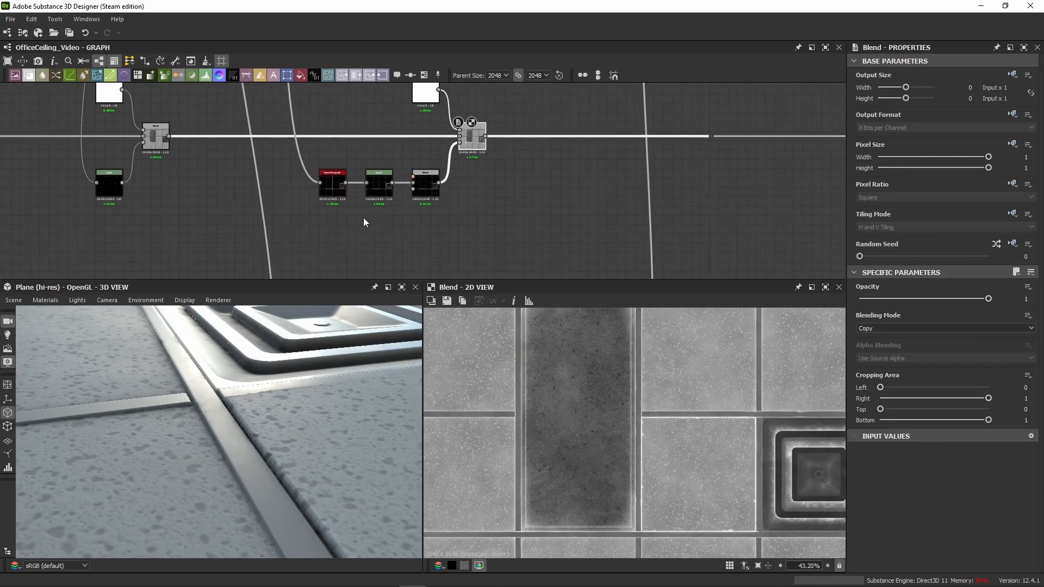
scroll(405, 207, up, 3)
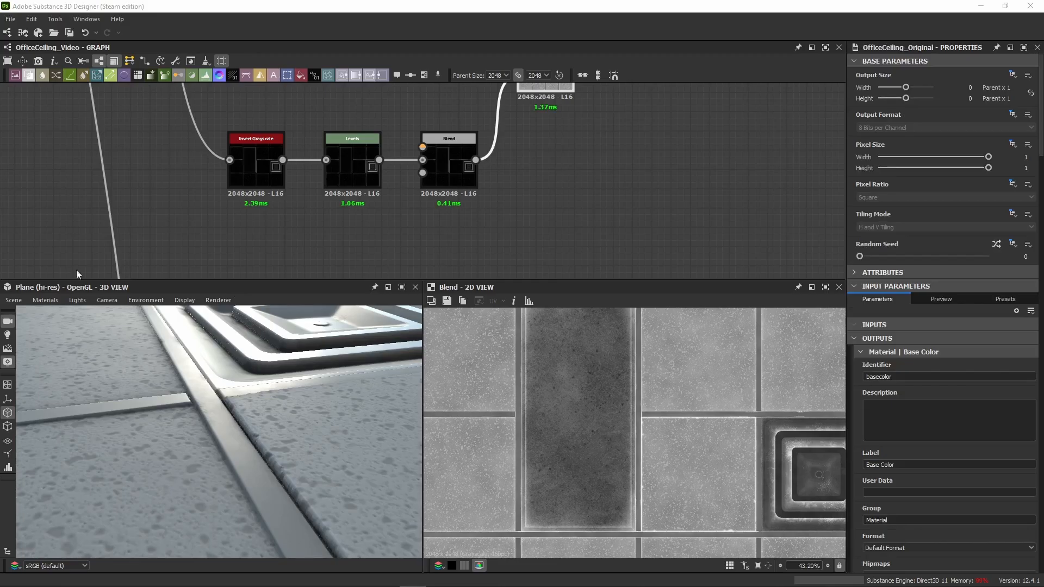
scroll(77, 274, down, 6)
middle_drag(82, 241, 411, 207)
middle_drag(194, 179, 483, 152)
middle_drag(145, 169, 489, 158)
scroll(120, 173, up, 5)
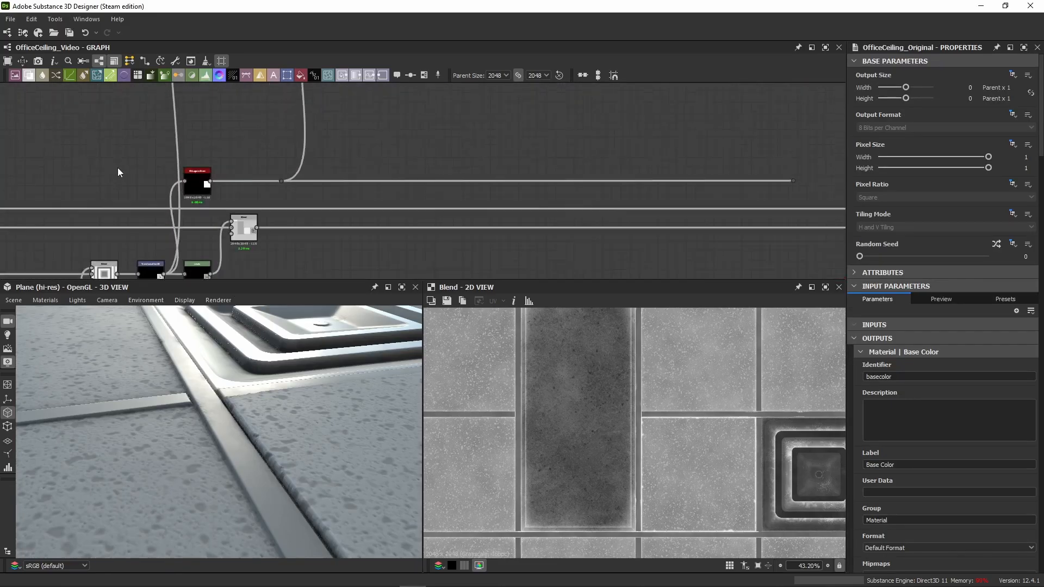
double_click(197, 182)
scroll(674, 402, down, 3)
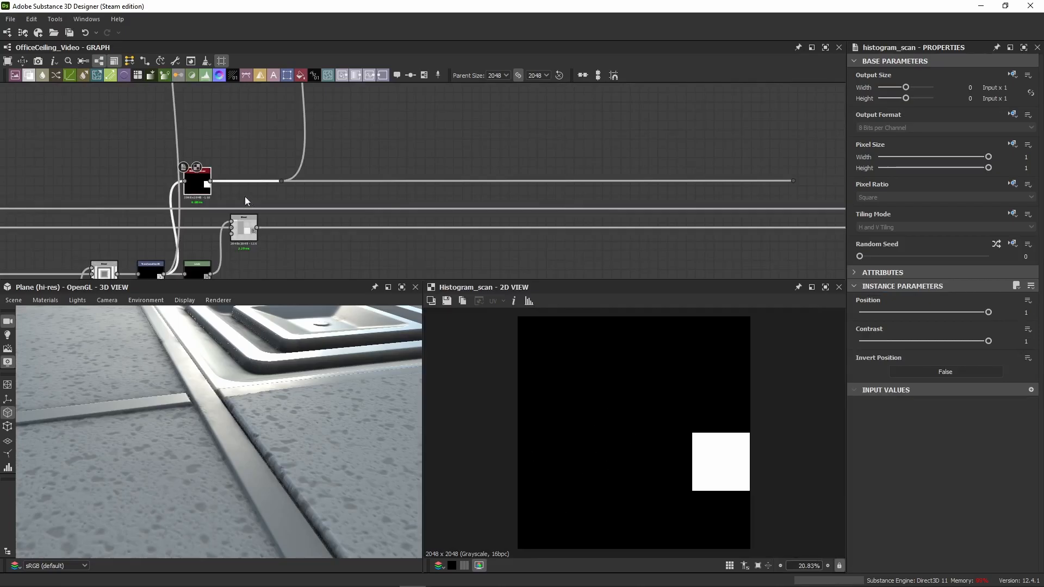
Step: Extend the Histogram Scan's connection by moving its end dot node beneath the ambient occlusion layer's mask nodes
middle_drag(244, 197, 85, 169)
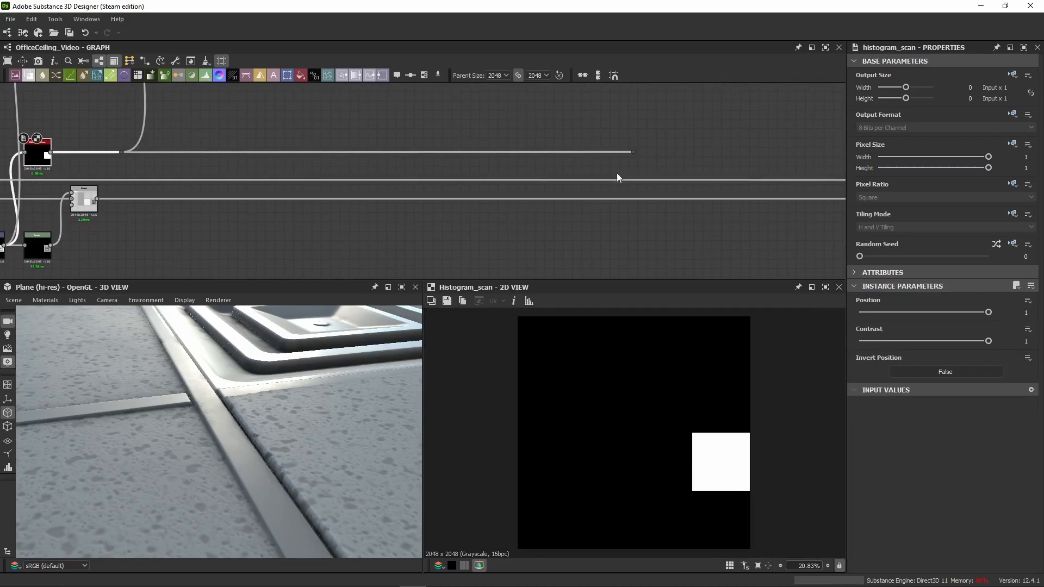
drag(635, 154, 701, 169)
scroll(702, 171, down, 5)
middle_drag(701, 172, 223, 177)
drag(223, 177, 759, 178)
middle_drag(760, 177, 345, 193)
drag(344, 192, 325, 228)
scroll(477, 187, up, 3)
scroll(439, 186, up, 3)
scroll(415, 192, up, 3)
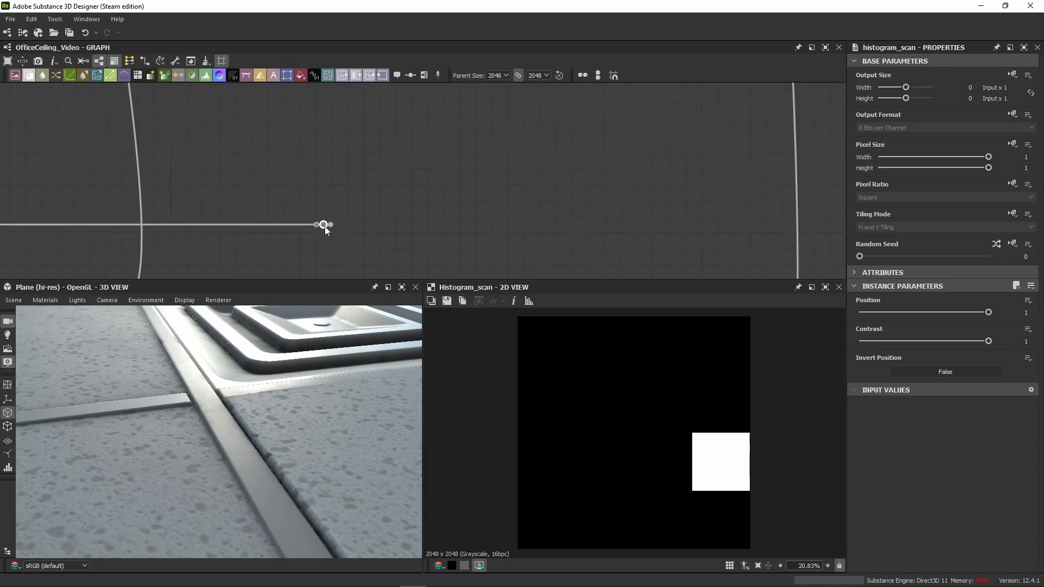
Step: Raise the Histogram Scan node and its dot nodes slightly so the extended wire runs in a clean line
scroll(56, 191, down, 5)
middle_drag(56, 191, 433, 186)
scroll(535, 216, up, 5)
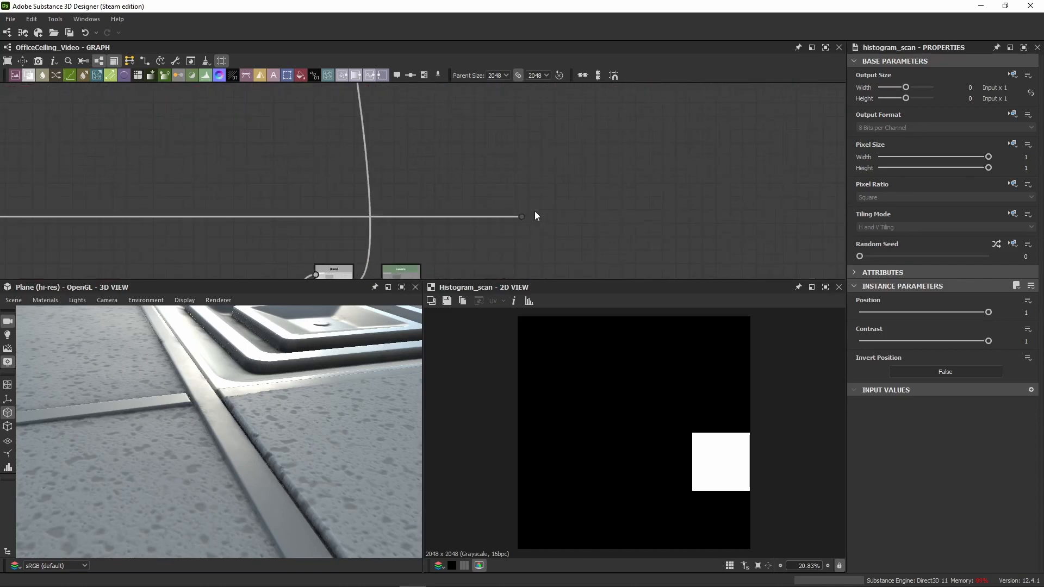
drag(522, 219, 522, 206)
scroll(489, 196, down, 5)
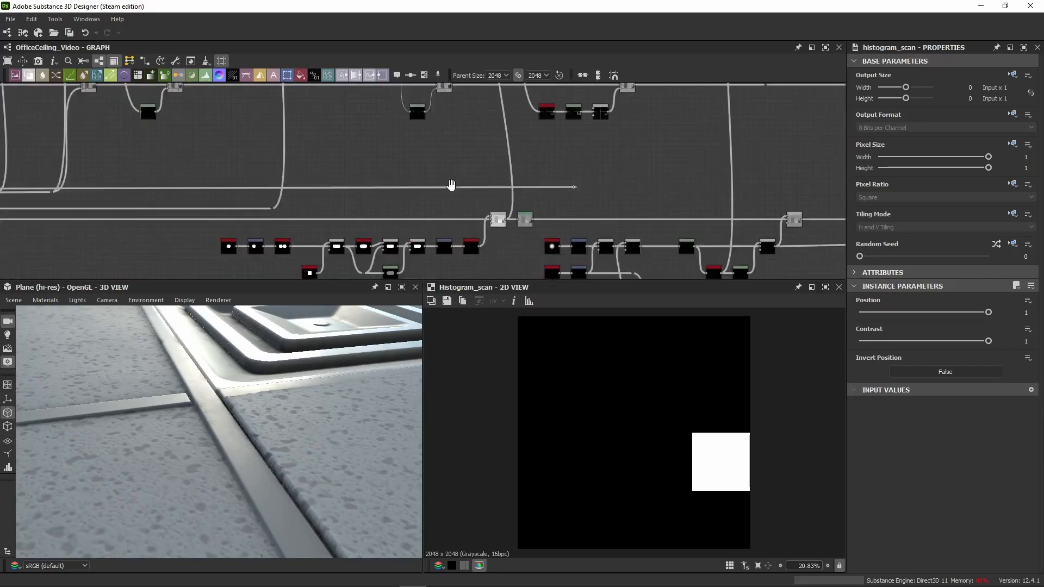
scroll(277, 201, up, 4)
middle_drag(195, 190, 526, 166)
middle_drag(157, 171, 543, 182)
middle_drag(33, 178, 429, 184)
scroll(340, 170, up, 4)
scroll(359, 175, up, 2)
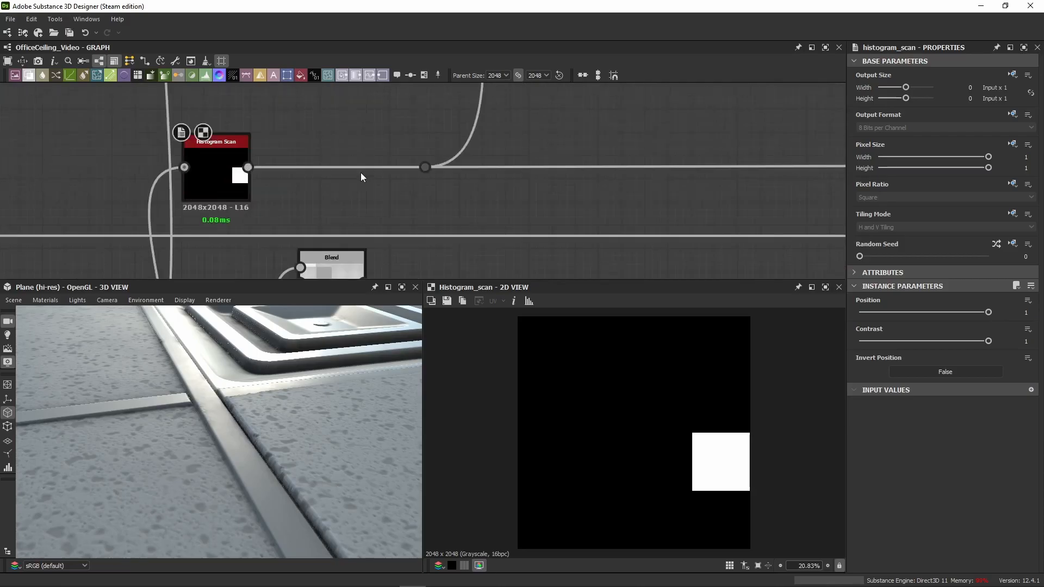
drag(424, 170, 424, 146)
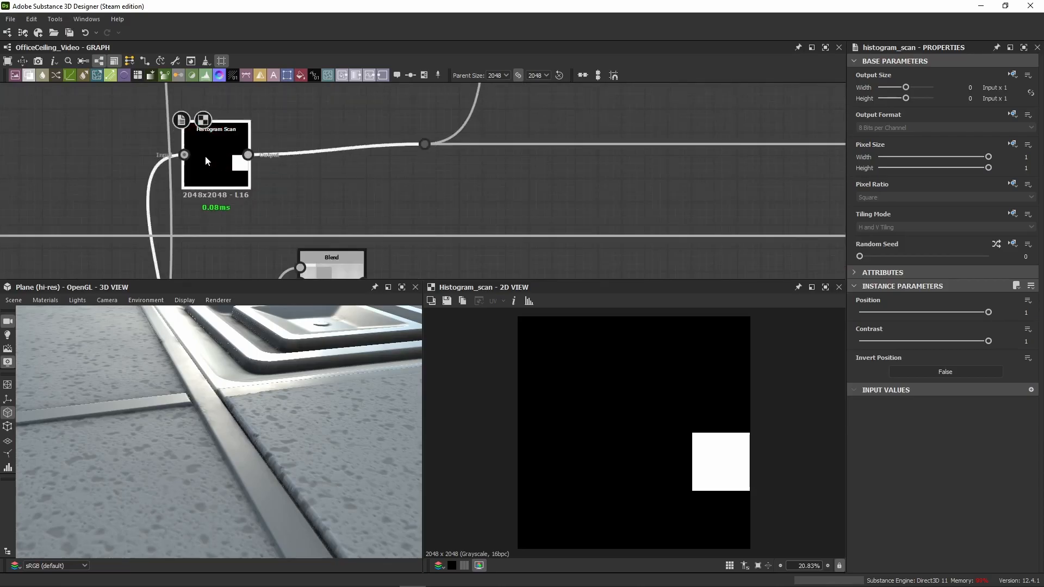
Step: Connect the extended dot node to the foreground of the ambient occlusion mask's Subtract Blend and display that Blend in 2D
scroll(477, 172, down, 8)
middle_drag(281, 140, 49, 154)
middle_drag(463, 153, 412, 158)
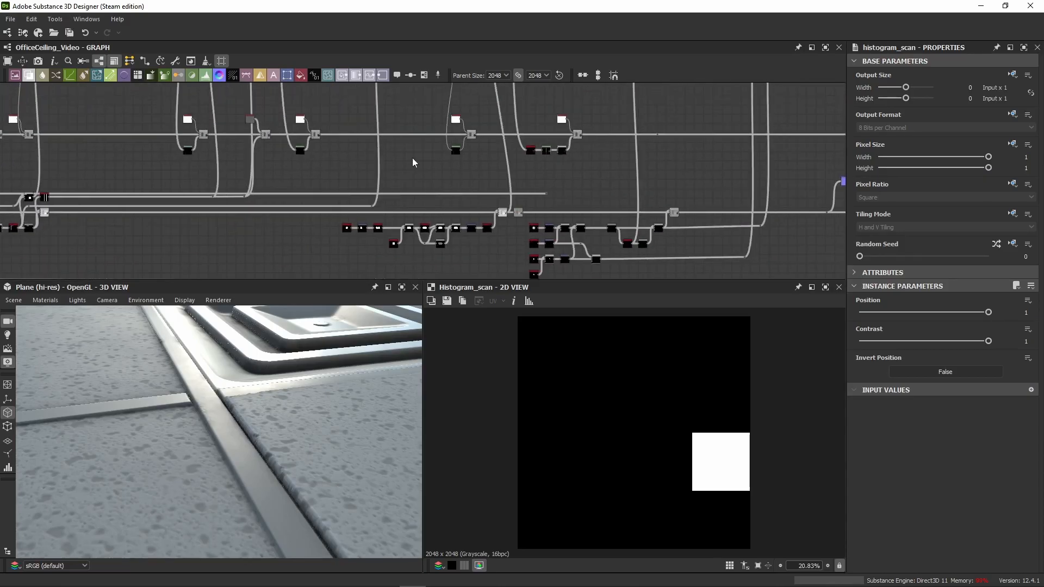
scroll(57, 203, up, 5)
scroll(497, 196, down, 5)
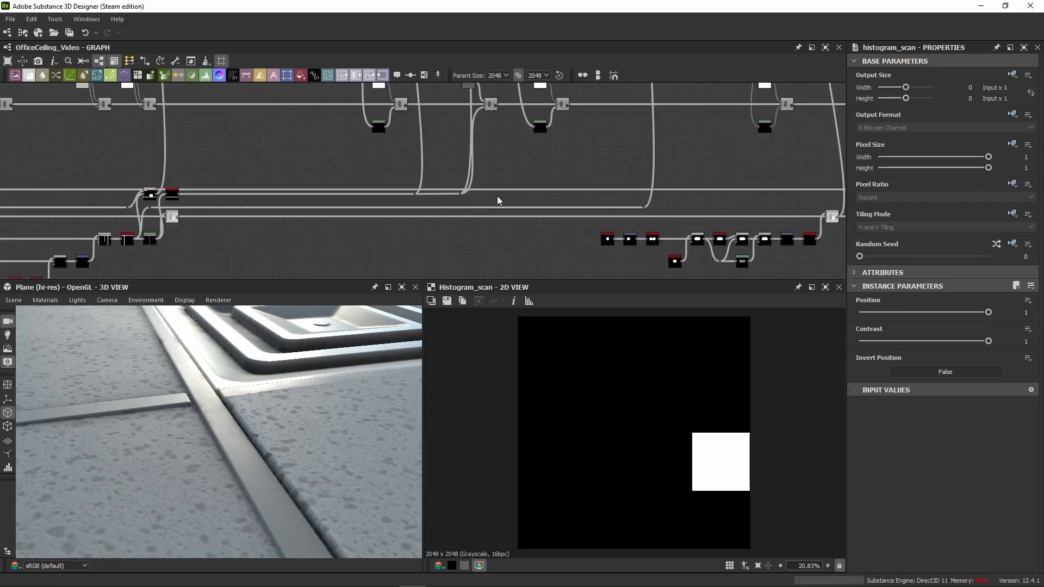
scroll(493, 198, up, 2)
scroll(459, 192, up, 5)
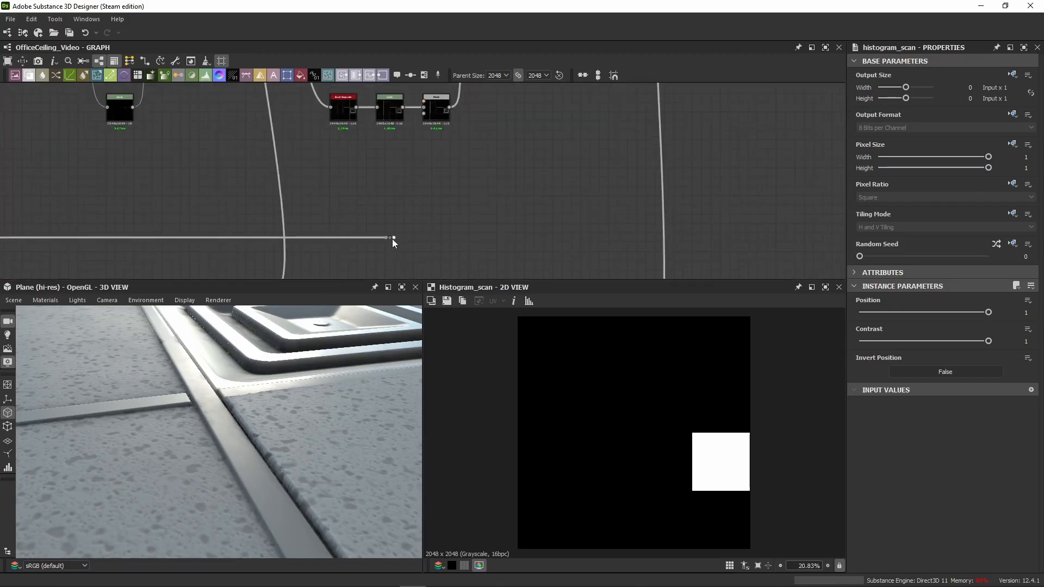
click(426, 103)
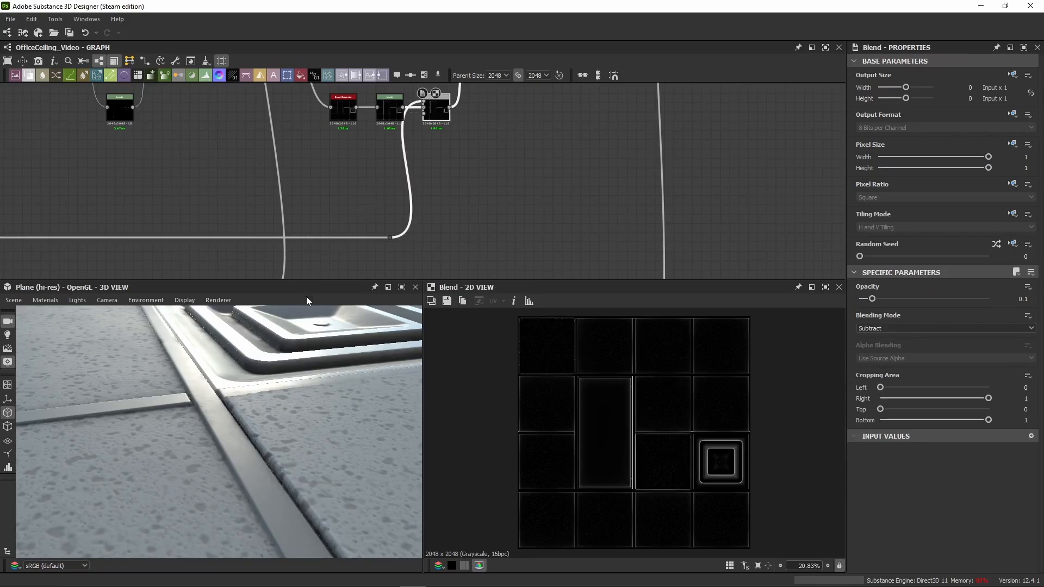
Step: Compare the Levels, Histogram Scan and Subtract Blend outputs in 2D, zooming in on the vent tile
click(388, 111)
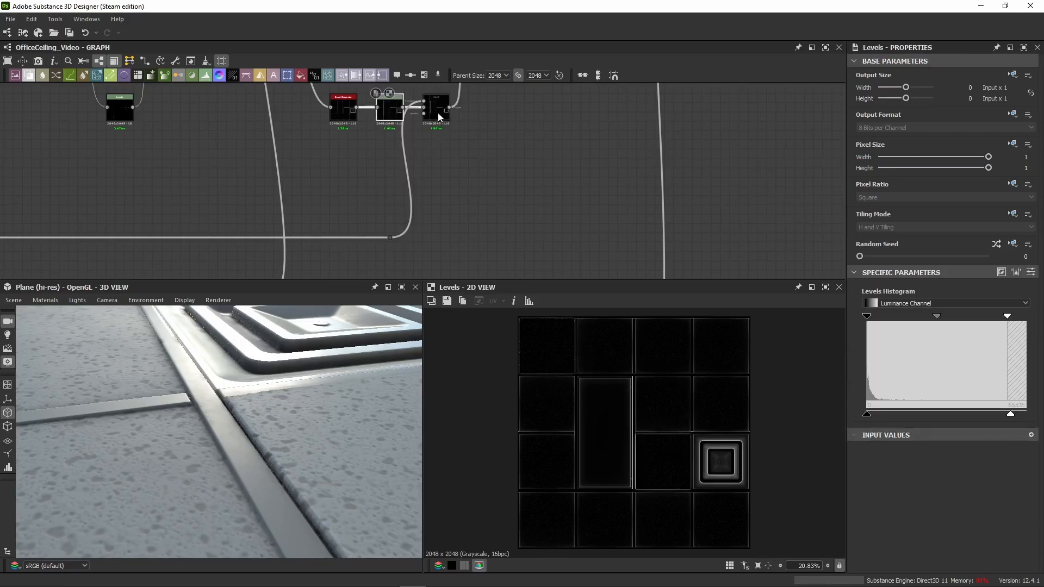
click(436, 109)
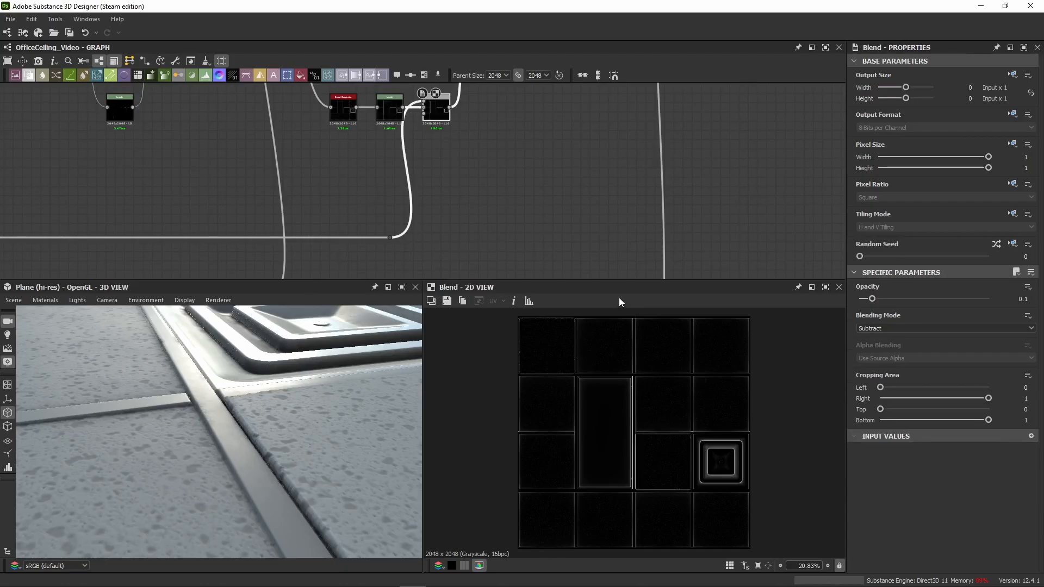
scroll(423, 177, up, 3)
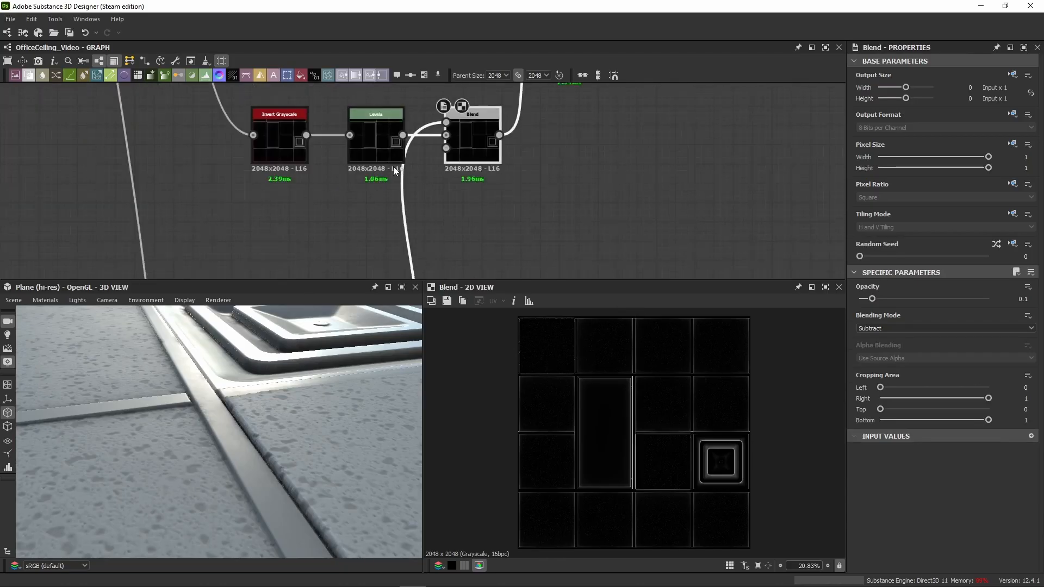
click(386, 147)
scroll(732, 499, up, 4)
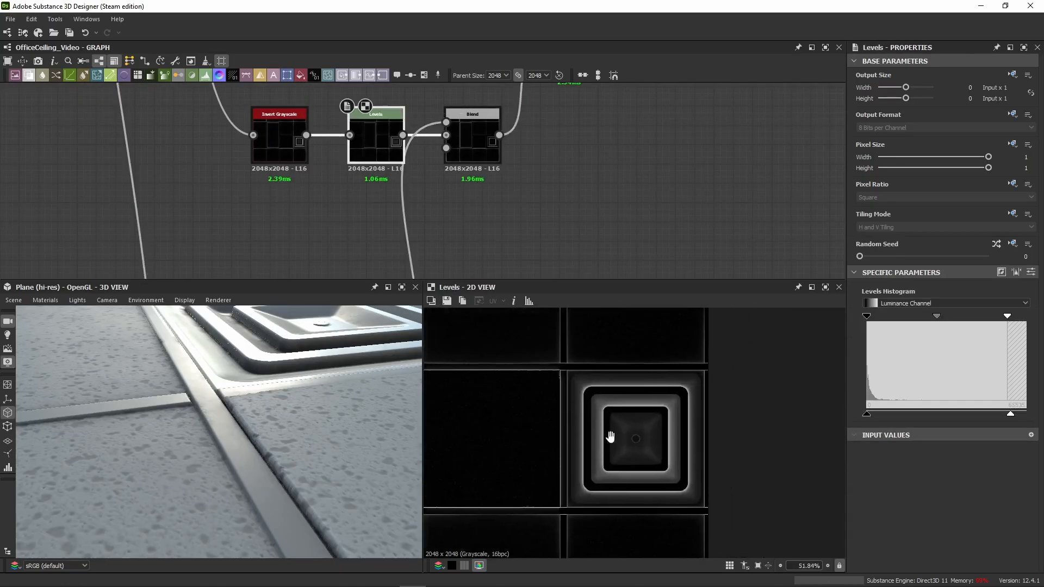
scroll(595, 436, up, 4)
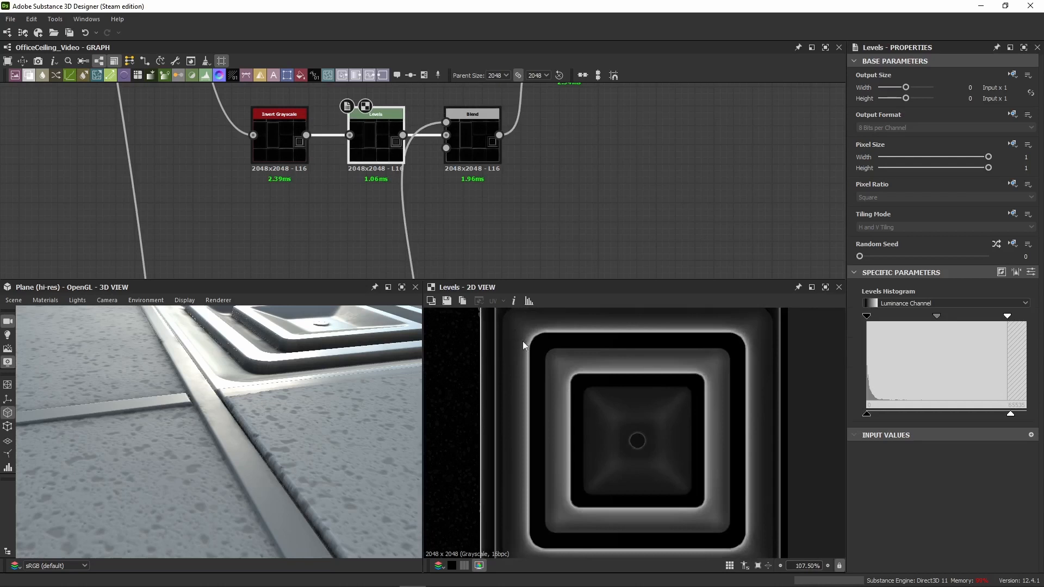
double_click(473, 147)
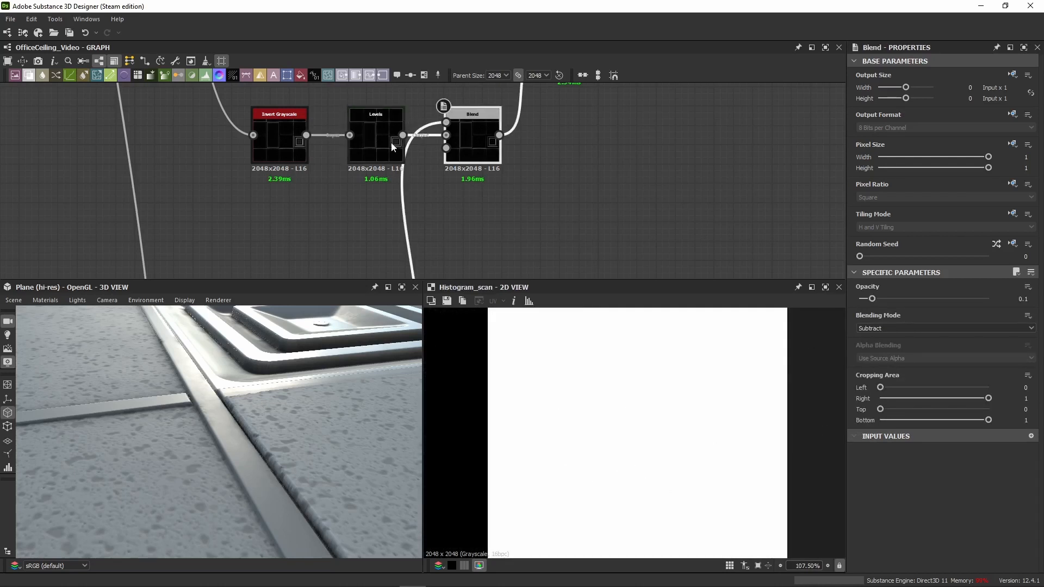
double_click(467, 142)
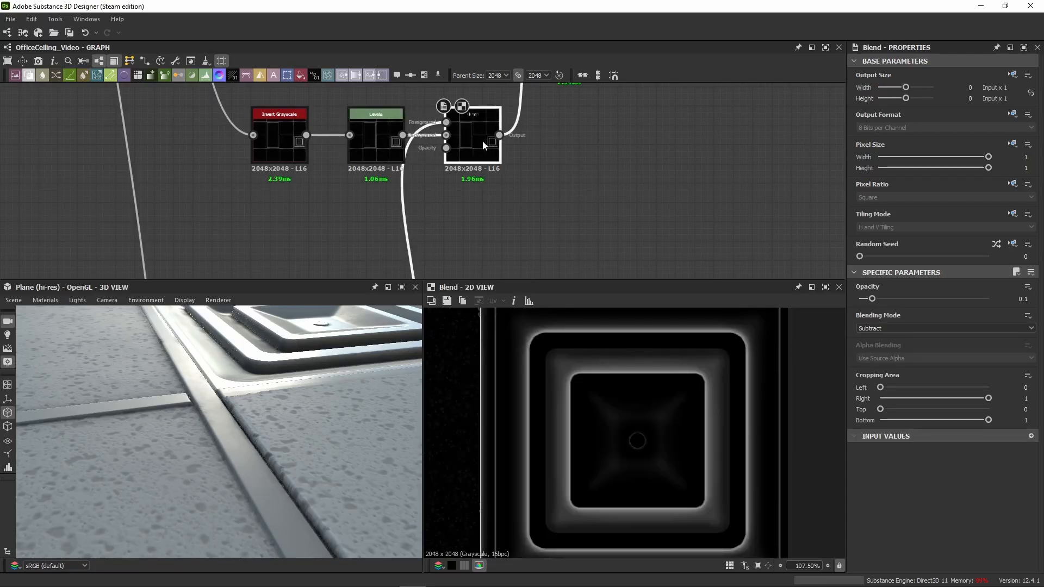
Step: Toggle the Subtract Blend off and on repeatedly to compare the vent's ambient occlusion mask with and without it
key(shift+d)
scroll(534, 359, down, 4)
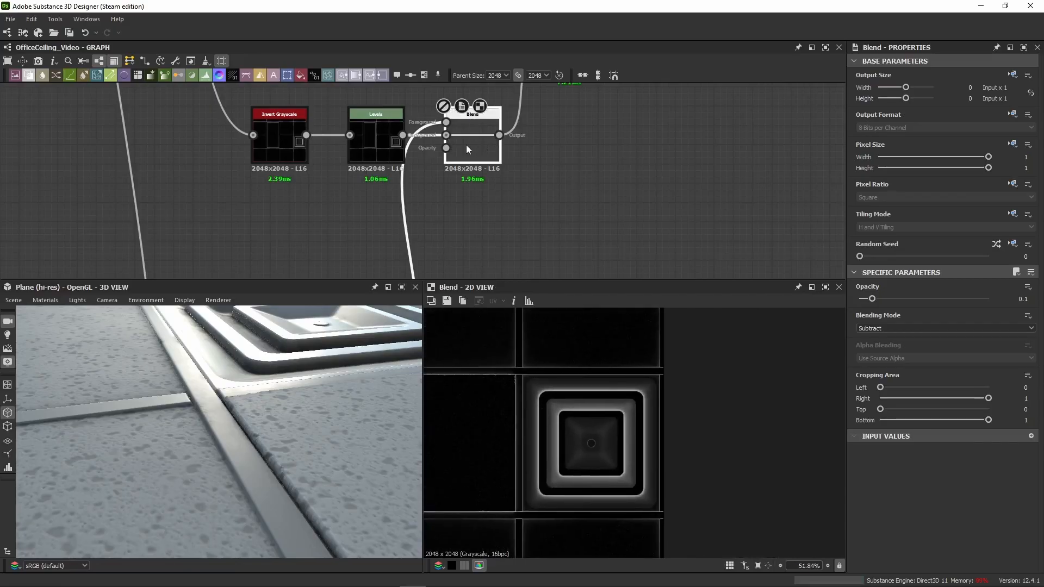
key(shift+d)
key(shift+d)
key(shift+d)
key(shift+d)
key(shift+d)
key(shift+d)
key(shift+d)
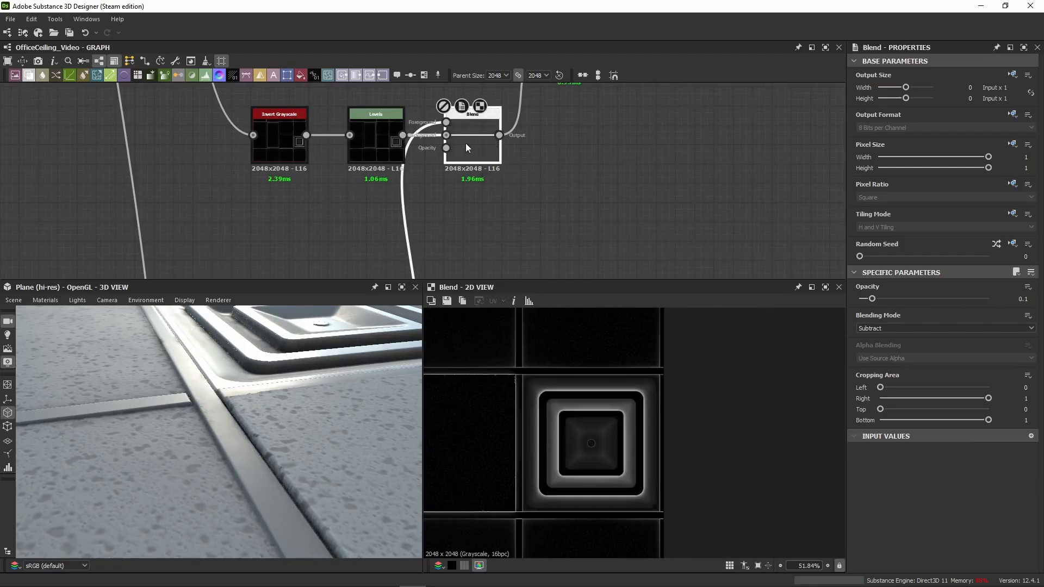
key(shift+d)
key(shift+d)
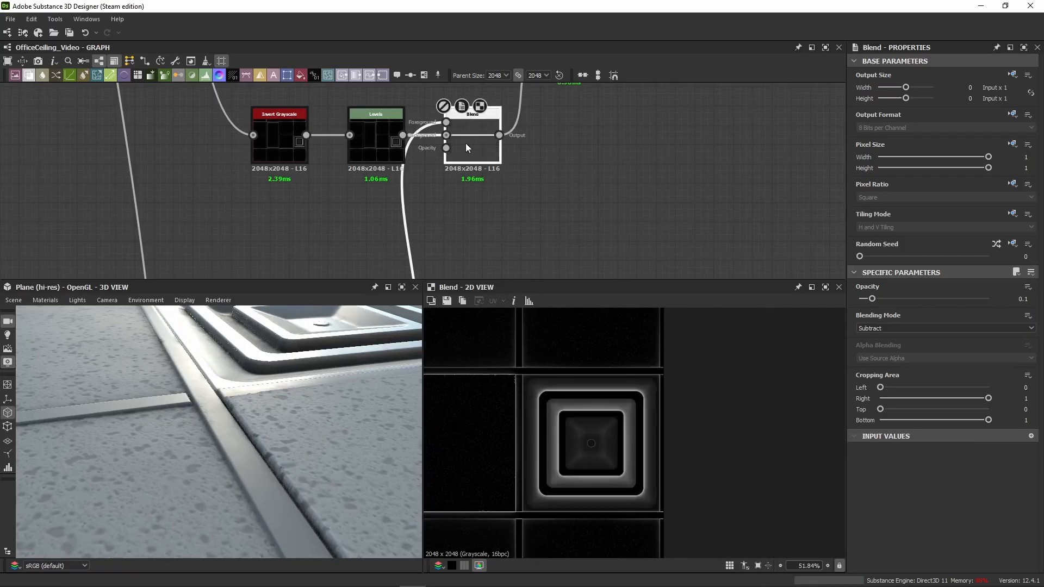
Step: Set the Level In High of the ambient occlusion mask's Levels node to 0.88
middle_drag(556, 162, 452, 247)
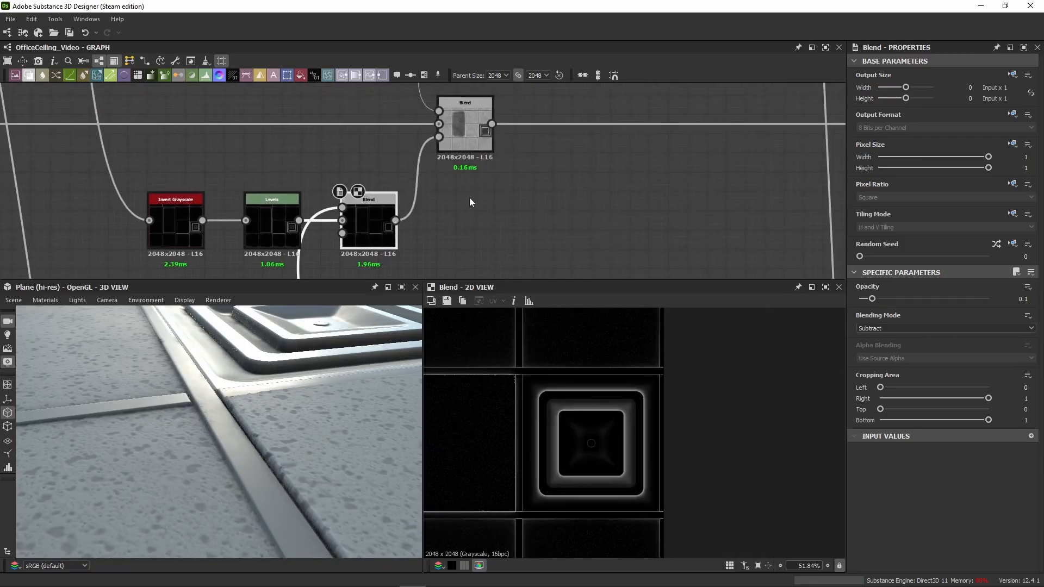
scroll(208, 248, down, 3)
middle_drag(208, 248, 367, 234)
click(350, 224)
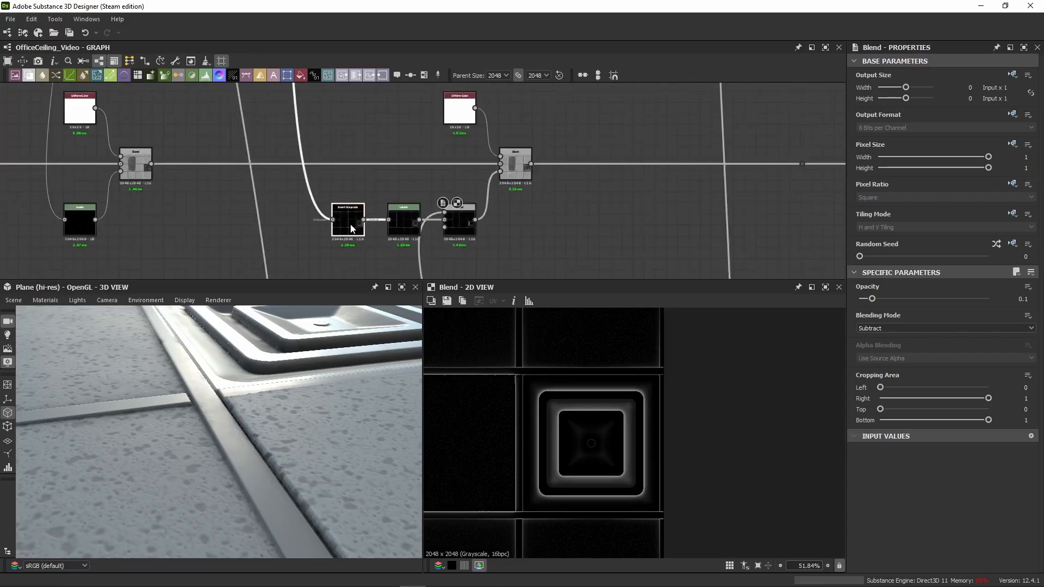
scroll(393, 228, up, 5)
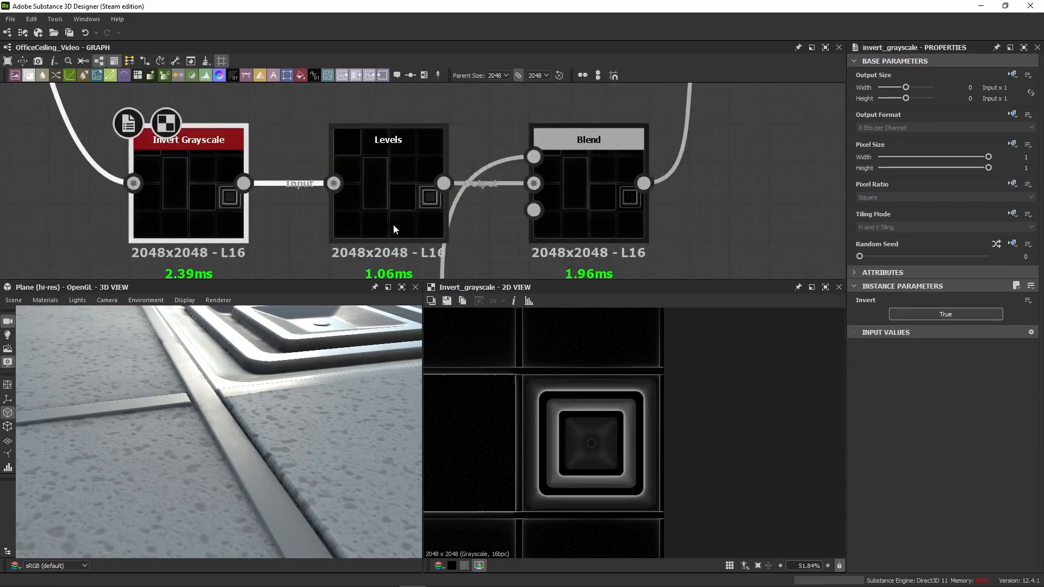
click(393, 224)
click(1032, 273)
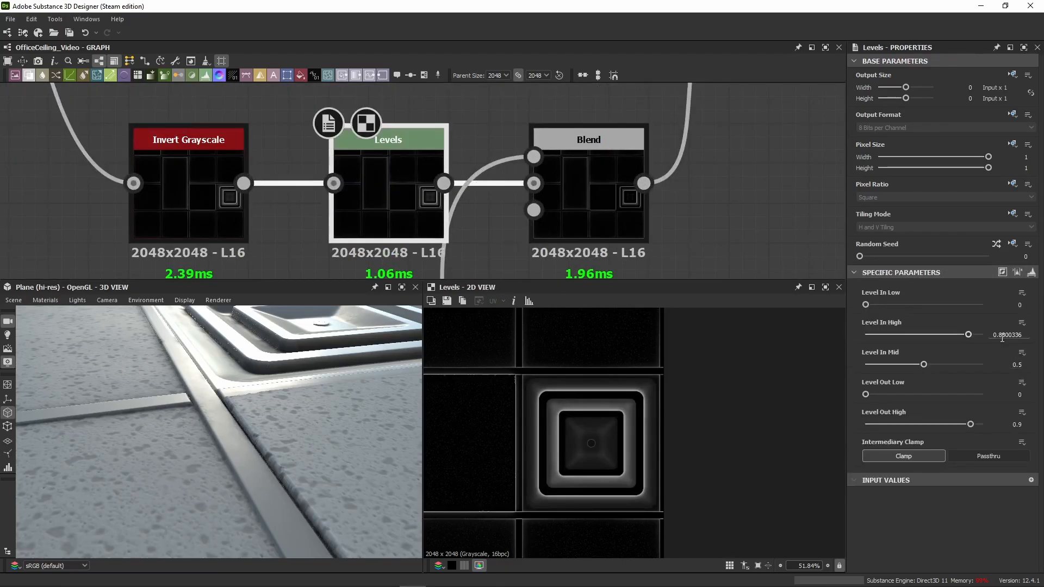
key(Return)
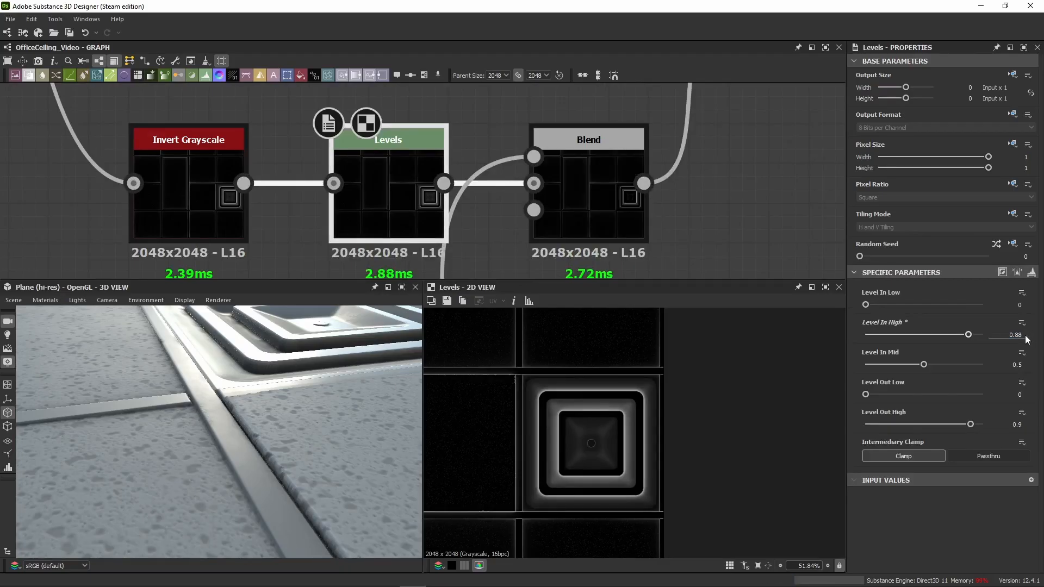
Step: Review the Subtract Blend's foreground mask, its Levels input and its result in 2D
click(531, 231)
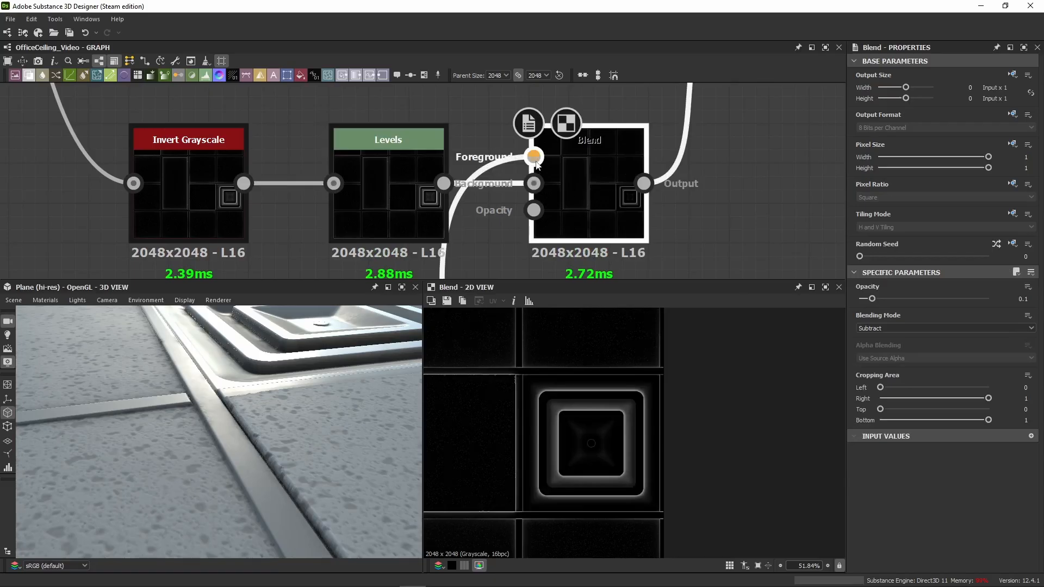
click(534, 157)
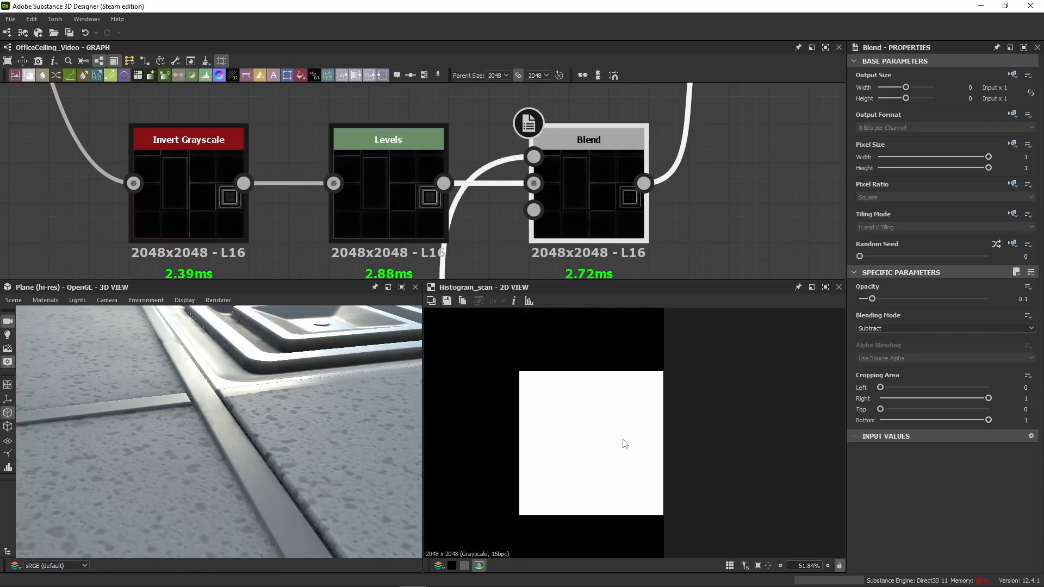
double_click(625, 191)
double_click(403, 210)
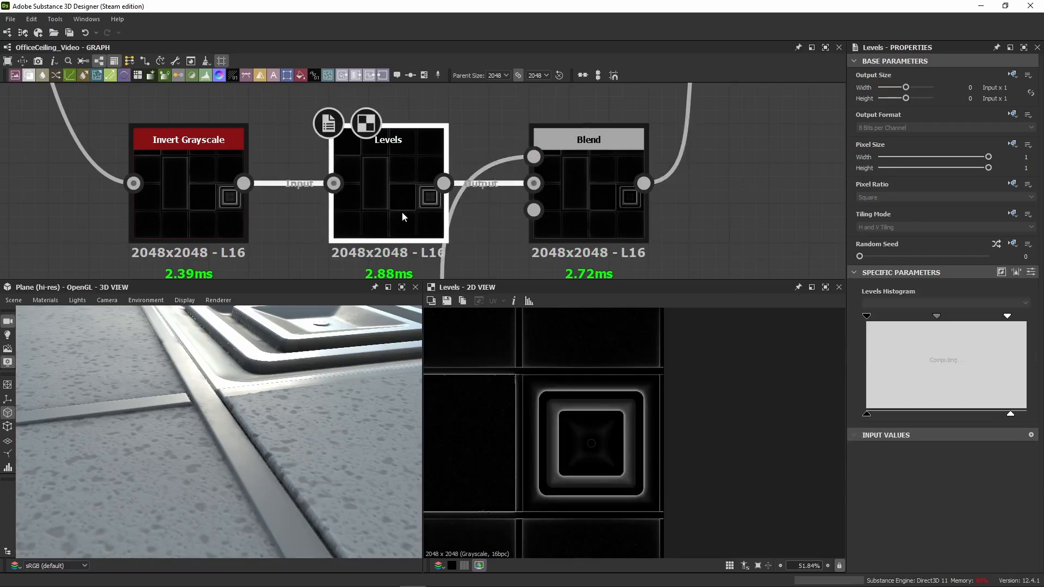
double_click(597, 205)
Step: Display the ambient occlusion layer's Copy Blend in 2D and toggle it to compare the roughness around the vent in 3D
scroll(611, 179, down, 5)
middle_drag(649, 145, 495, 241)
double_click(528, 220)
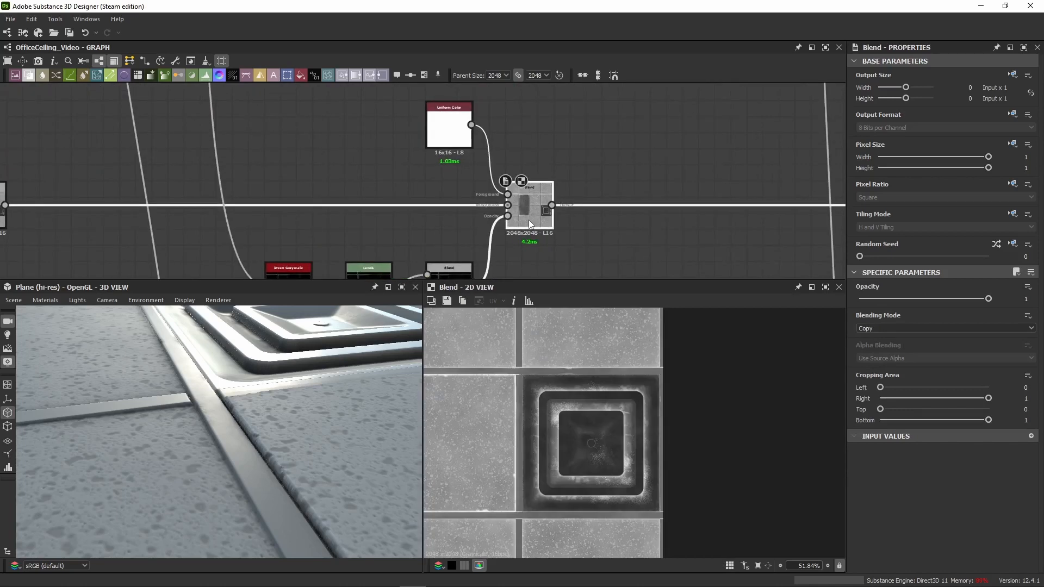
drag(262, 411, 236, 421)
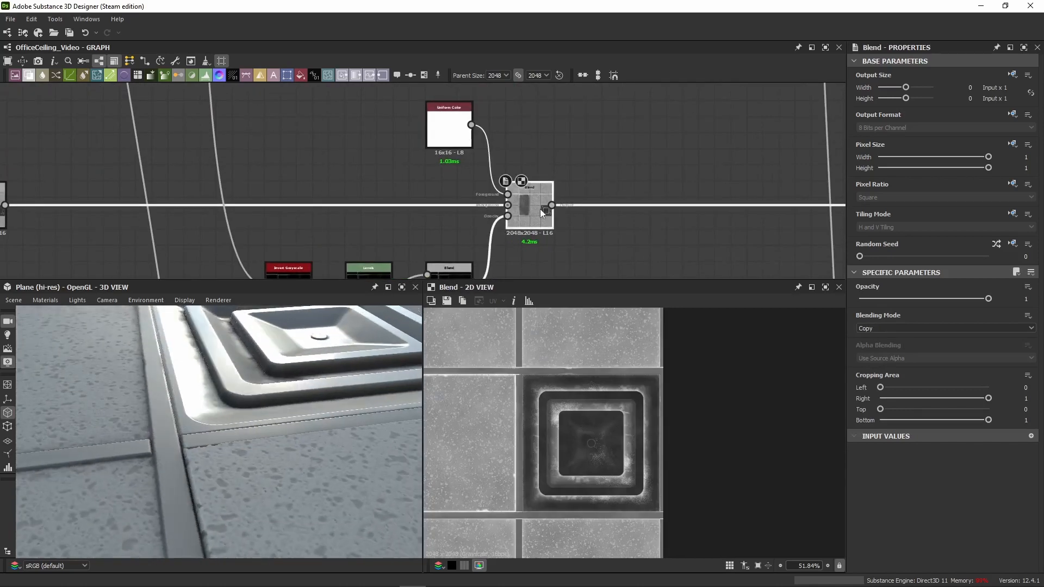
right_drag(229, 466, 310, 397)
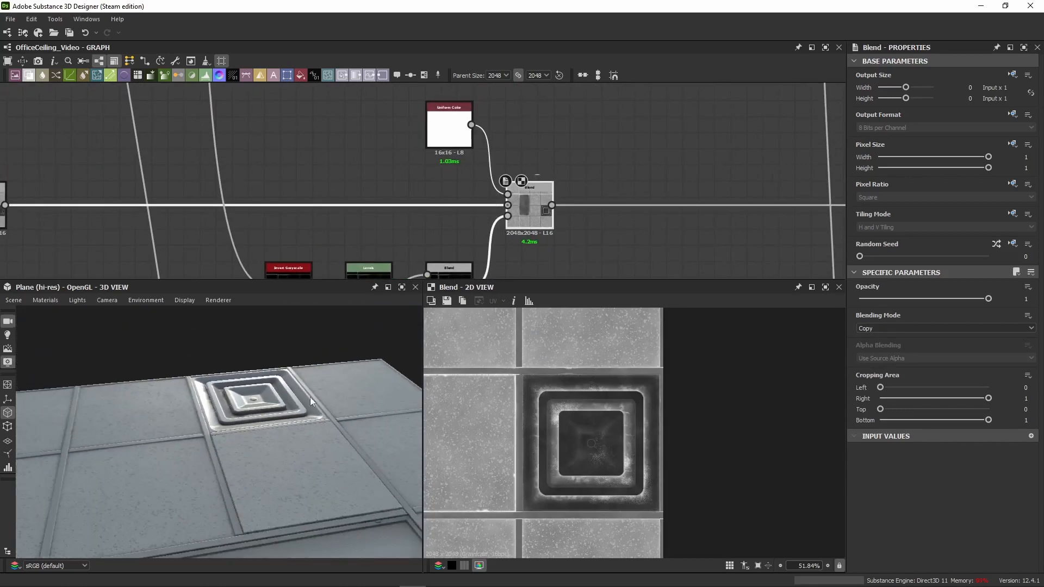
key(shift+d)
key(shift+d)
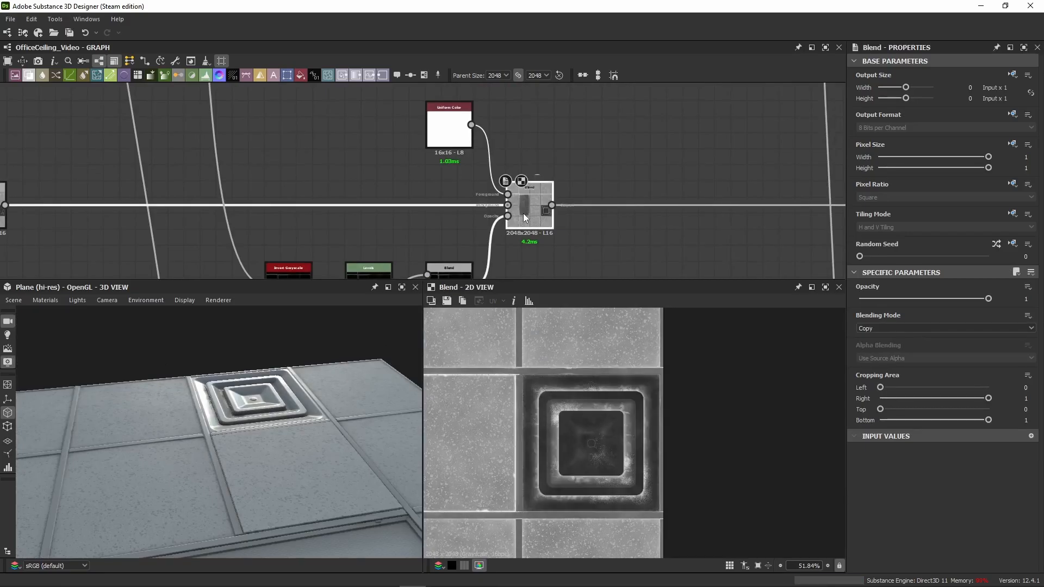
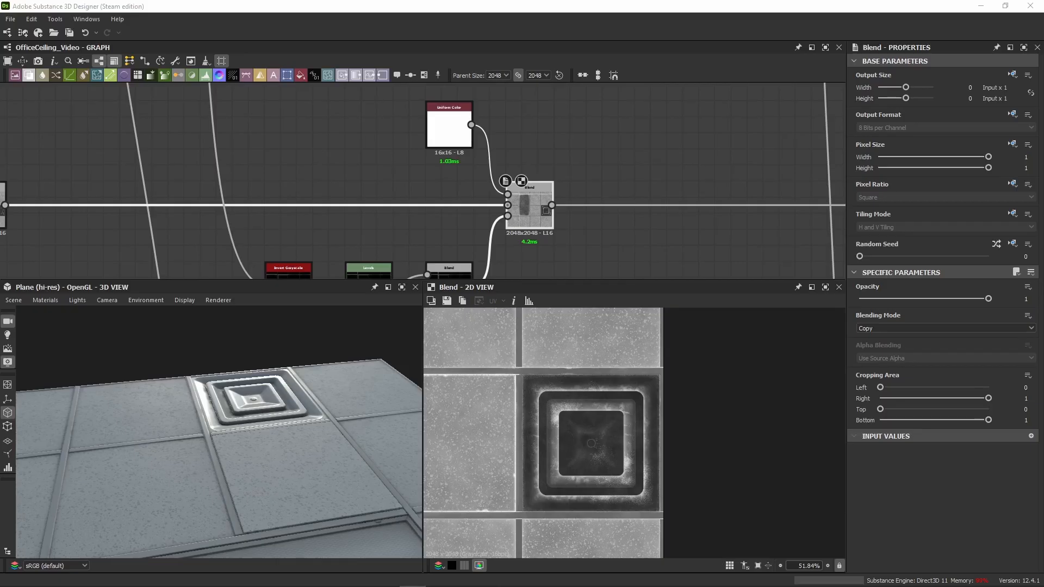
Step: Paste the light grey Uniform Color, Levels and Blend group and insert it into the roughness chain after the ambient occlusion layer's Blend
scroll(331, 179, down, 5)
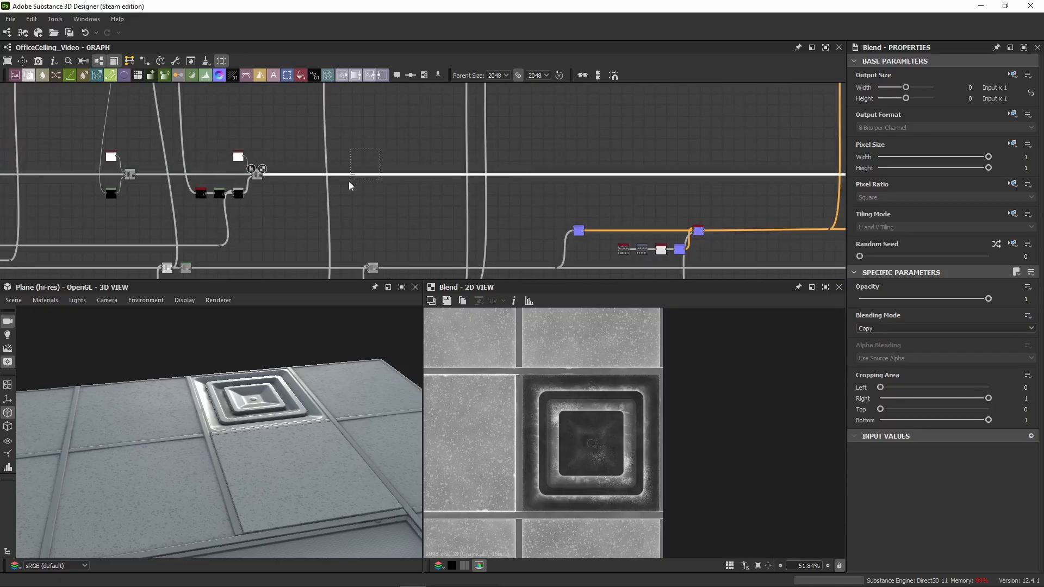
scroll(350, 174, up, 3)
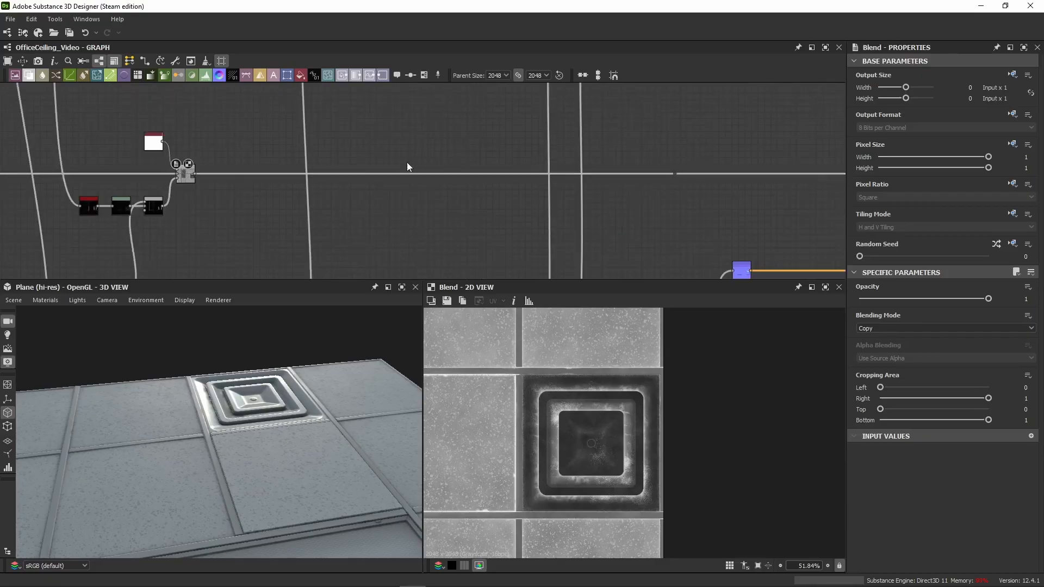
key(ctrl+v)
scroll(206, 162, up, 2)
drag(189, 178, 529, 193)
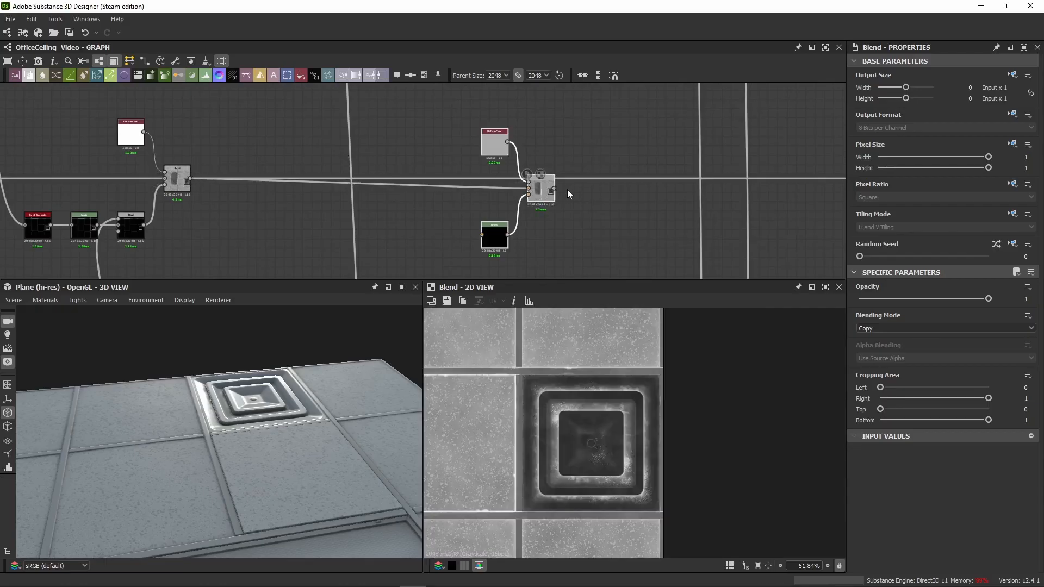
click(553, 188)
scroll(771, 197, down, 6)
middle_drag(771, 197, 554, 194)
scroll(553, 195, up, 5)
drag(553, 194, 432, 186)
scroll(202, 179, down, 2)
middle_drag(202, 179, 407, 162)
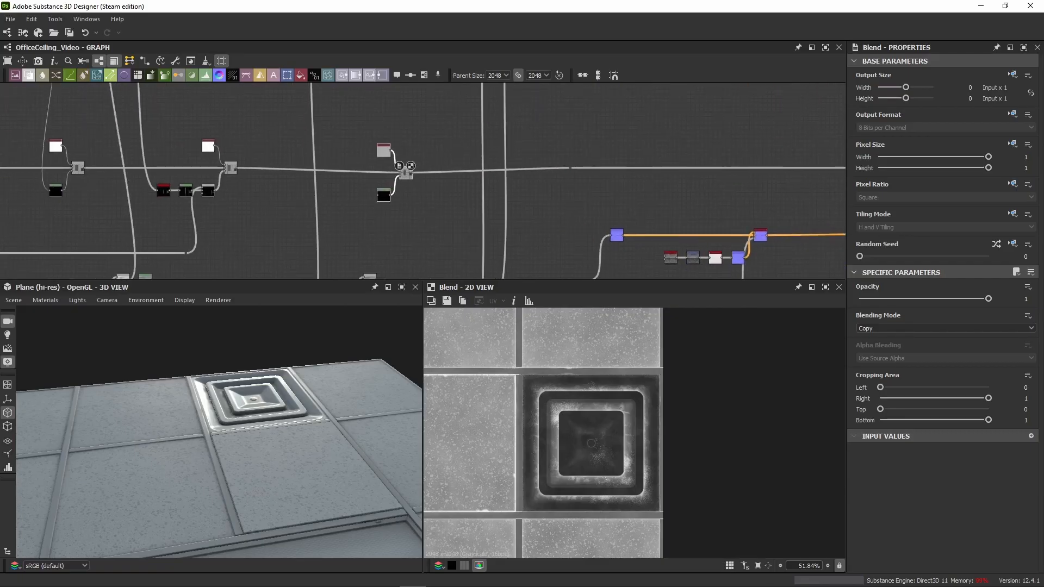
Step: Connect the round fixture's mask from the base color chain's dot node to the pasted Levels, and align the group with the roughness wire
scroll(273, 181, down, 3)
middle_drag(305, 172, 305, 192)
scroll(296, 119, up, 3)
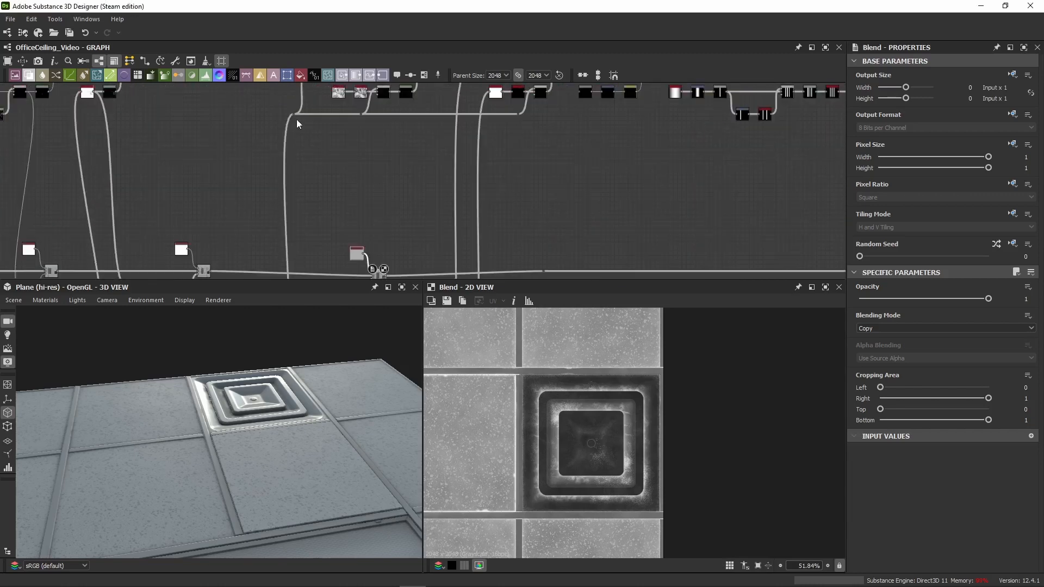
middle_drag(298, 114, 308, 187)
scroll(308, 187, up, 3)
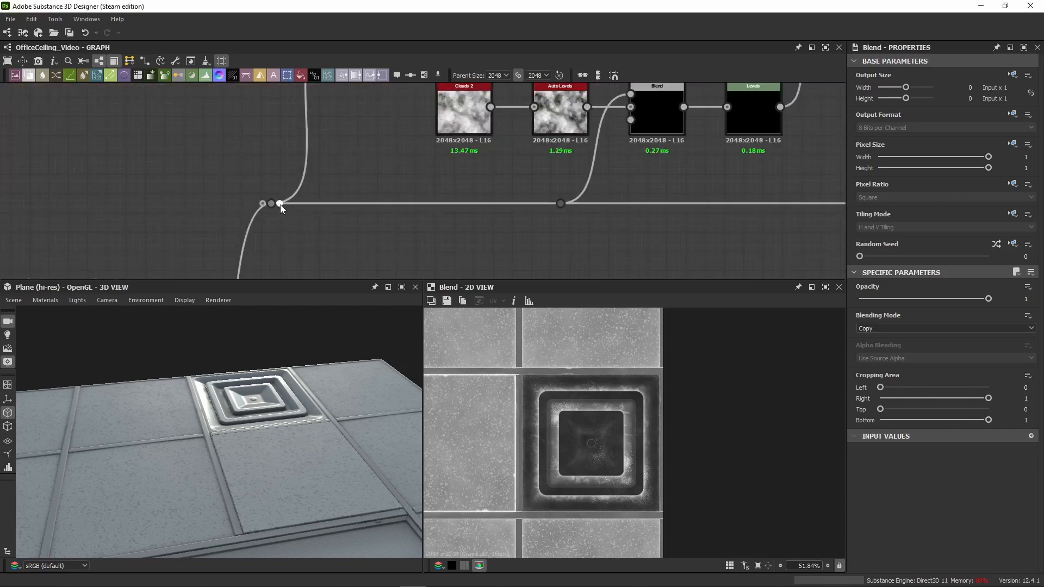
click(280, 204)
scroll(315, 240, down, 4)
mouse_move(410, 238)
middle_down()
mouse_move(417, 157)
mouse_move(416, 239)
middle_up()
scroll(416, 157, down, 5)
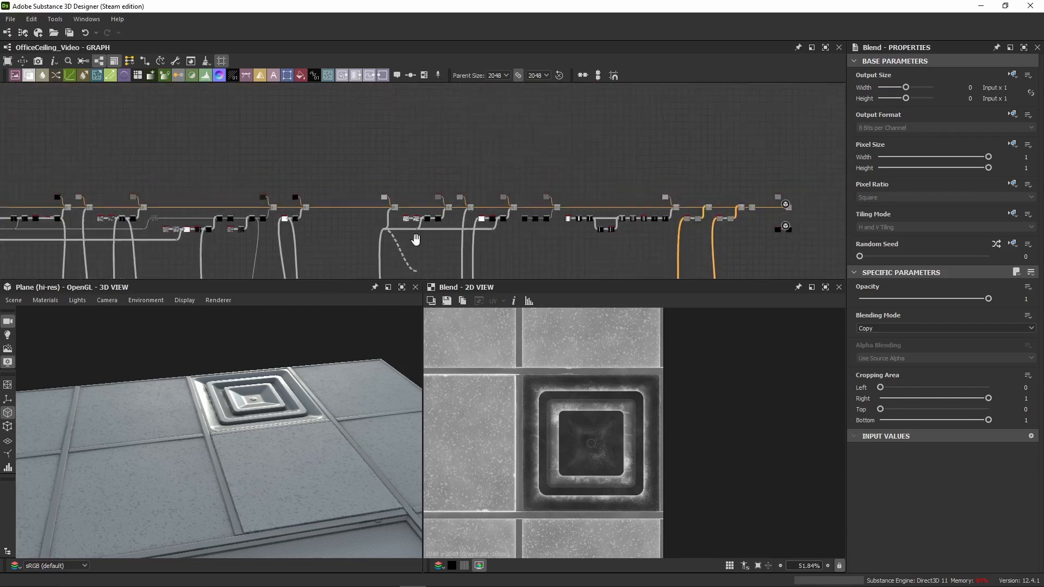
scroll(415, 238, up, 8)
click(393, 216)
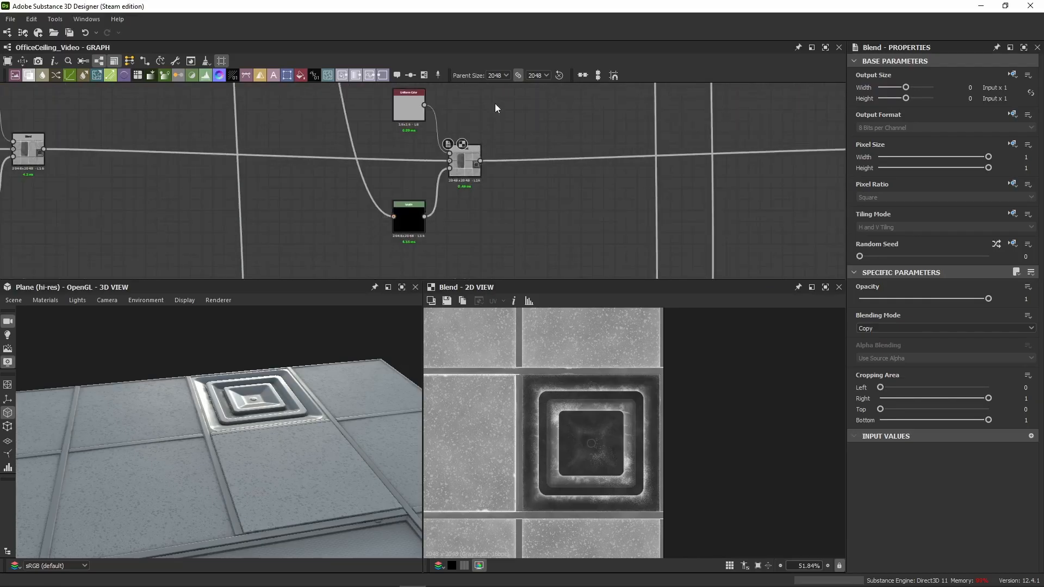
mouse_move(459, 174)
mouse_down()
mouse_move(452, 152)
mouse_move(447, 162)
mouse_up()
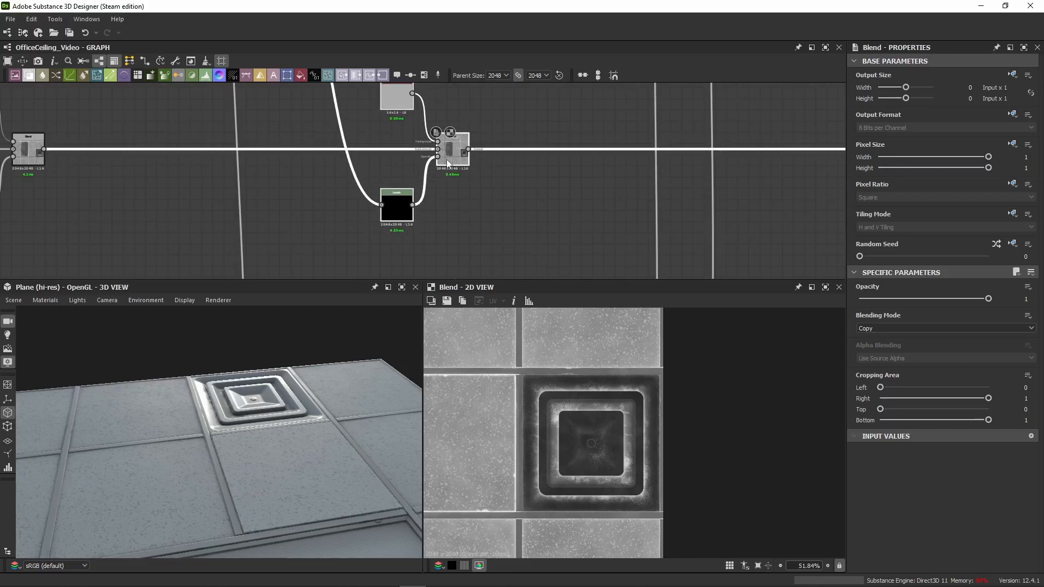
Step: Review the pasted Uniform Color, Levels and Blend nodes and examine the Levels' circular mask in 2D
click(400, 99)
click(396, 209)
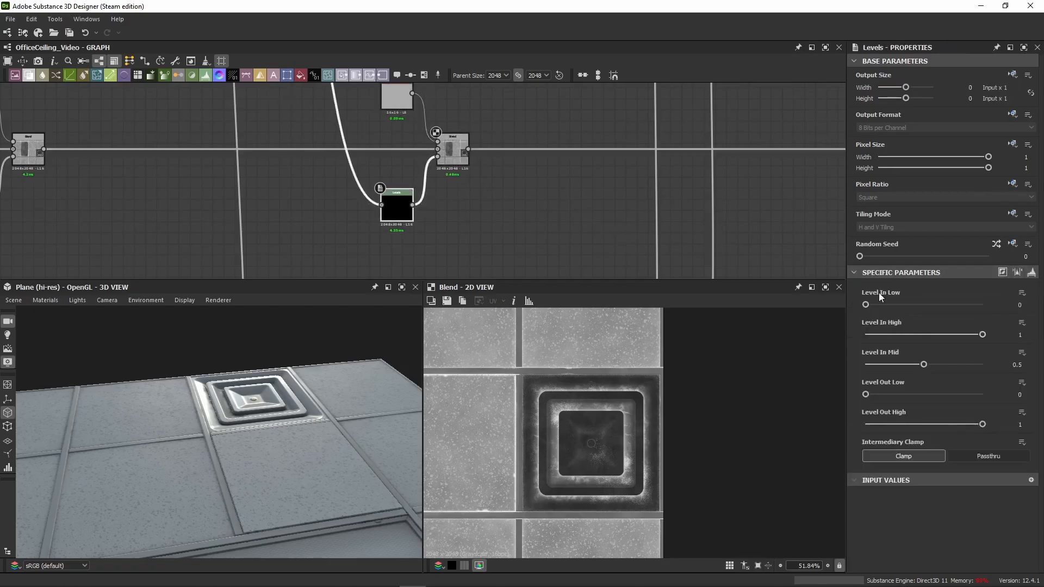
click(455, 170)
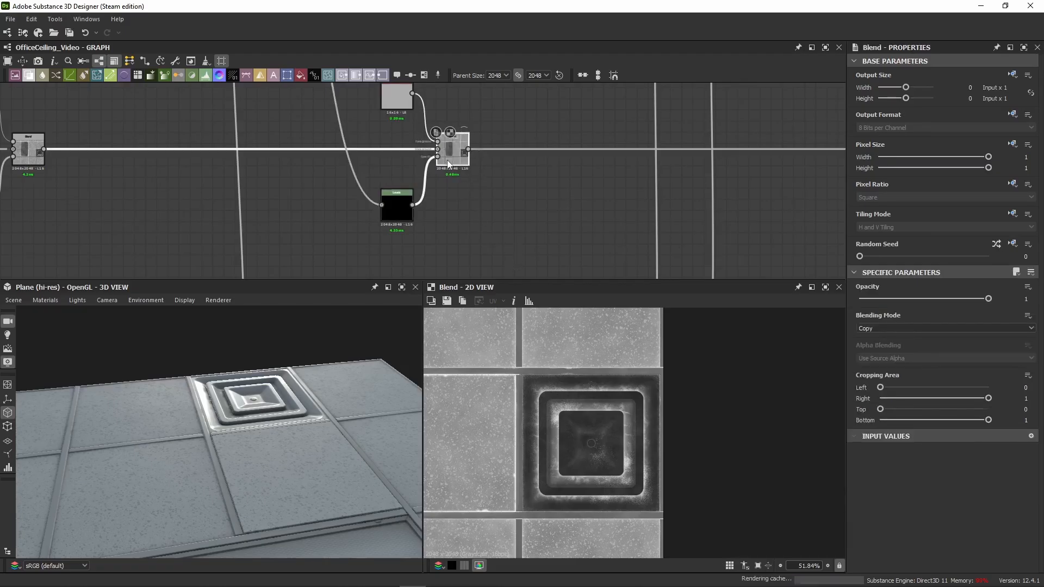
click(395, 206)
scroll(530, 371, down, 7)
middle_drag(490, 363, 632, 422)
scroll(625, 405, down, 1)
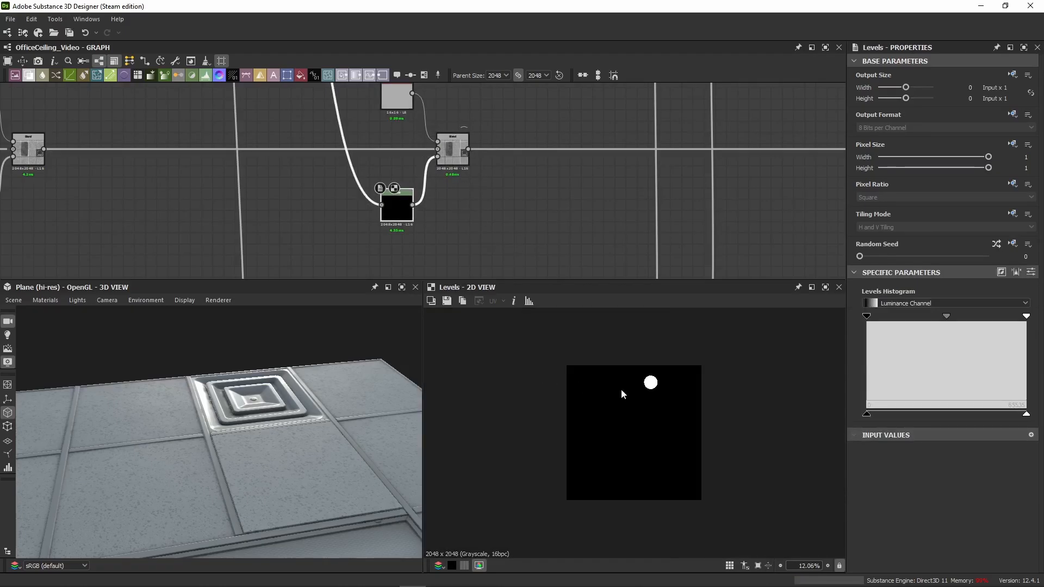
scroll(637, 405, up, 7)
middle_drag(700, 310, 669, 382)
scroll(668, 383, up, 4)
scroll(669, 382, up, 1)
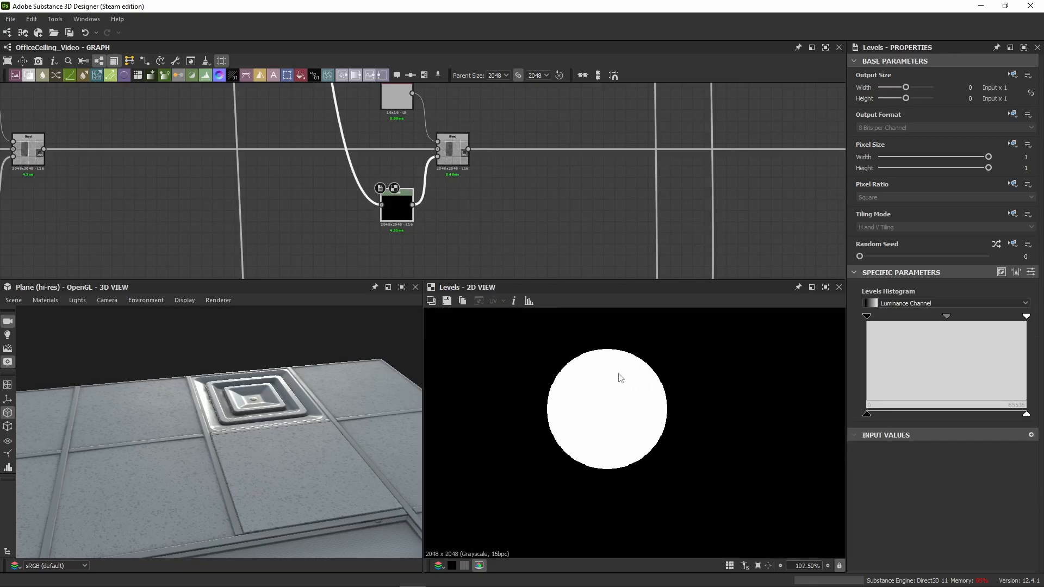
Step: Display the circular mask's Blend in 2D and toggle it to compare the round fixture's roughness up close in 3D
double_click(447, 161)
middle_drag(282, 469, 269, 407)
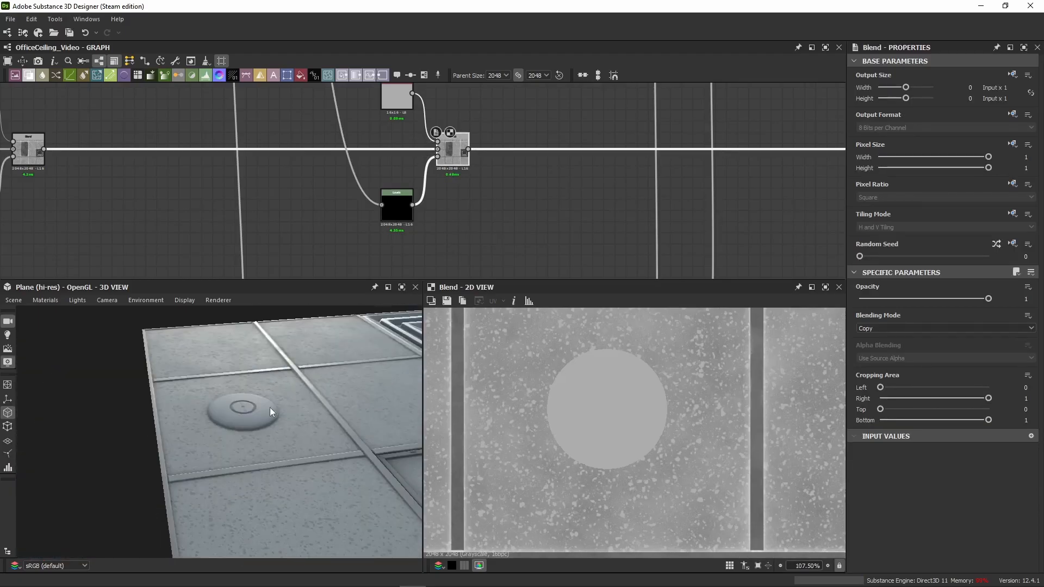
scroll(272, 405, up, 5)
drag(299, 393, 302, 409)
key(shift+d)
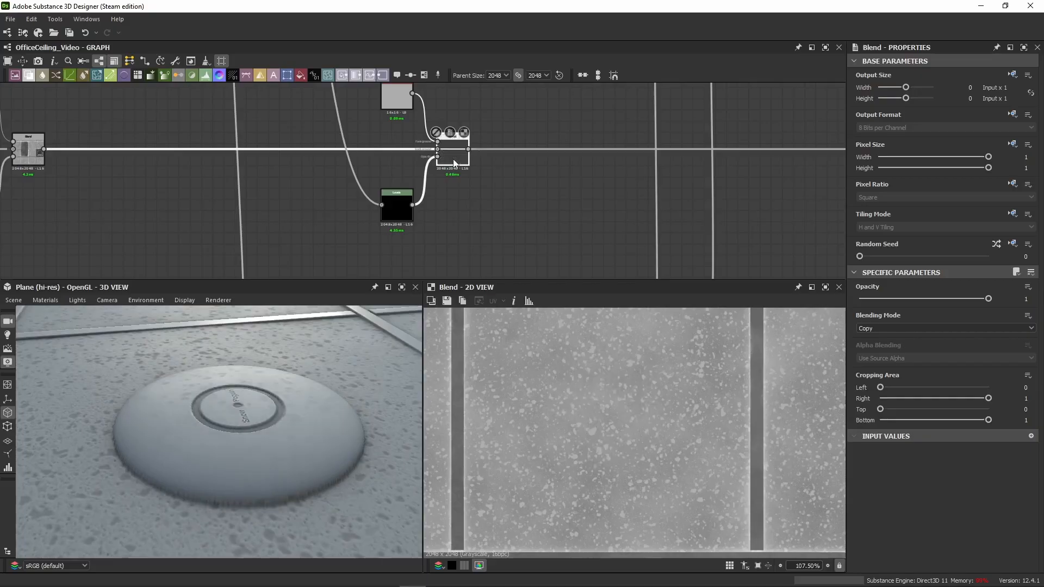
key(shift+d)
key(shift+d)
key(shift+d)
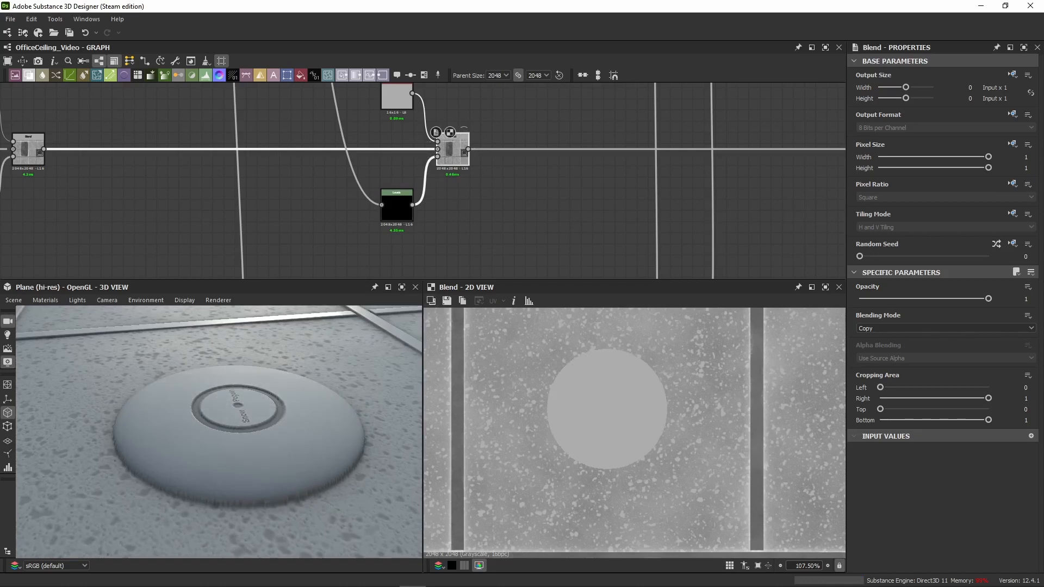
Step: Paste a white Uniform Color with its Blend and insert it into the roughness chain after the round fixture's Blend
middle_drag(495, 205, 350, 244)
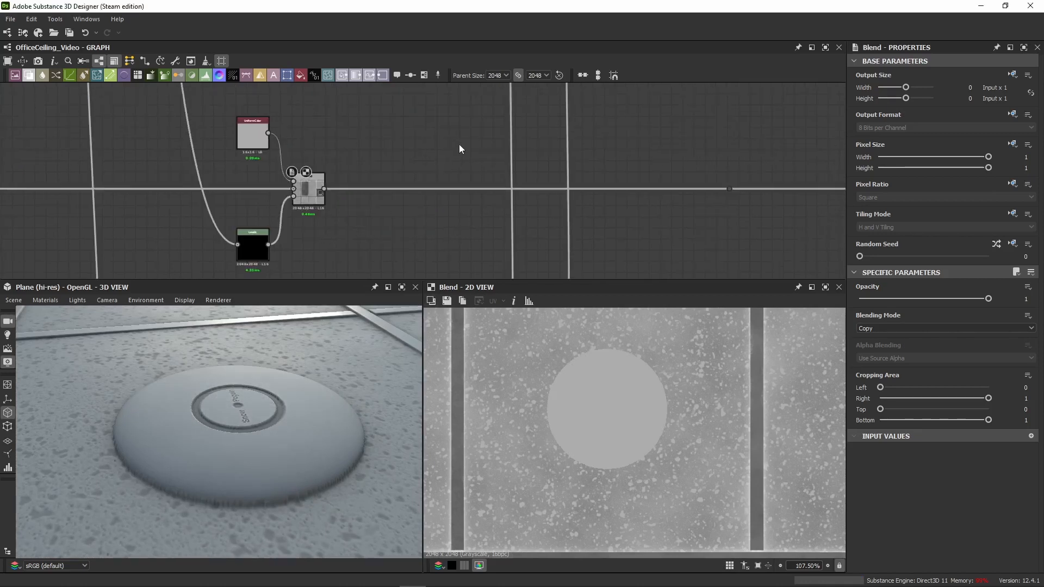
key(ctrl+v)
drag(324, 189, 729, 189)
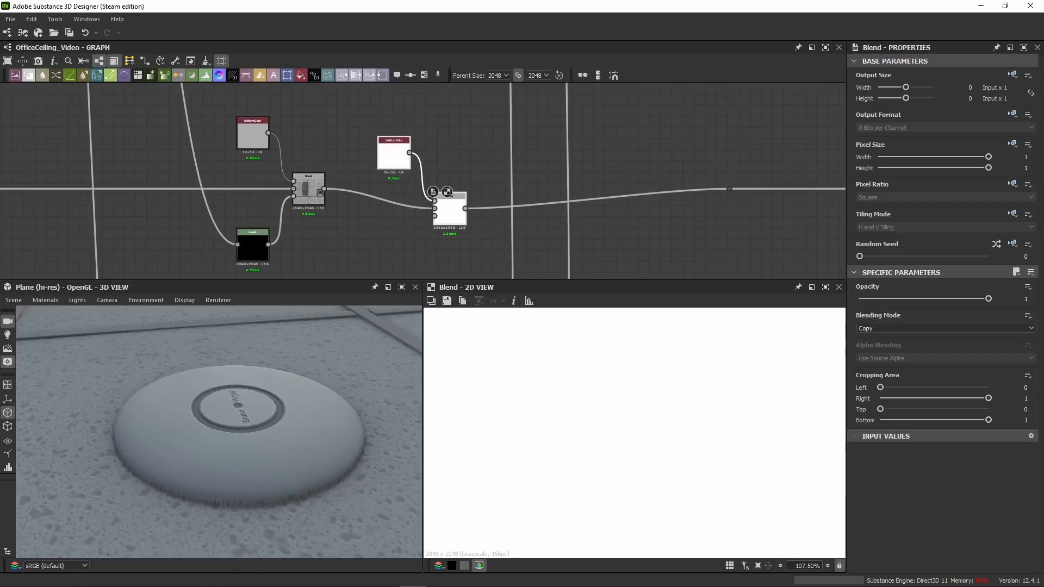
Step: Examine the base color chain's cloud-based Levels mask for the round fixture and its resulting Blend in 2D
scroll(308, 202, down, 5)
middle_drag(348, 90, 328, 213)
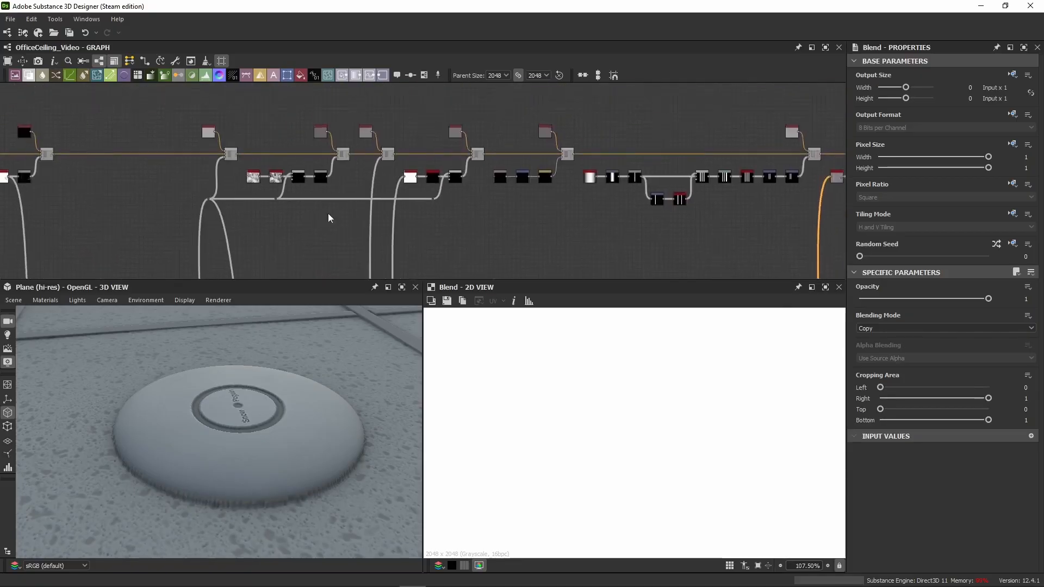
scroll(328, 213, up, 5)
double_click(293, 234)
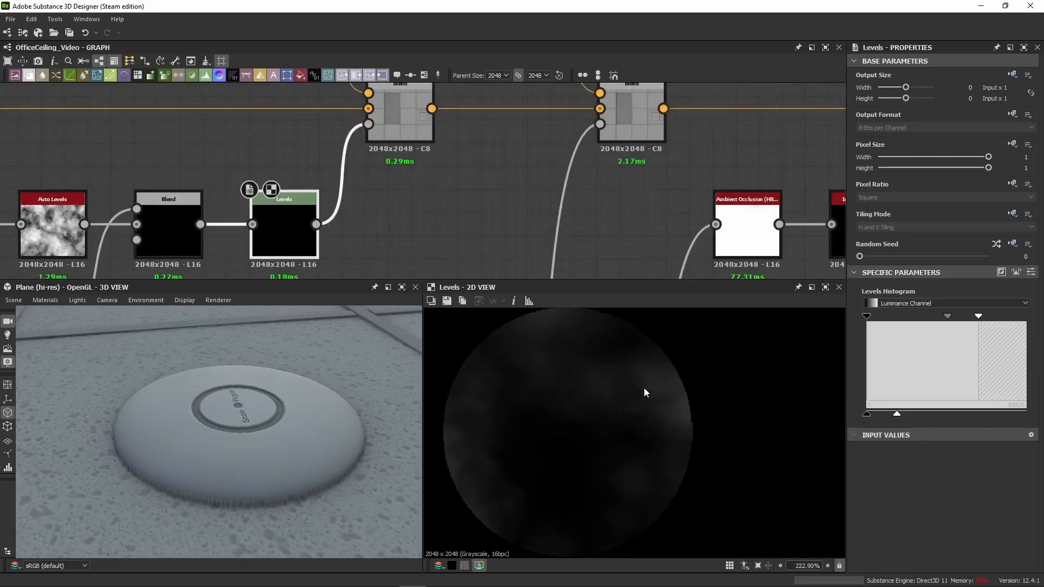
click(377, 125)
double_click(419, 137)
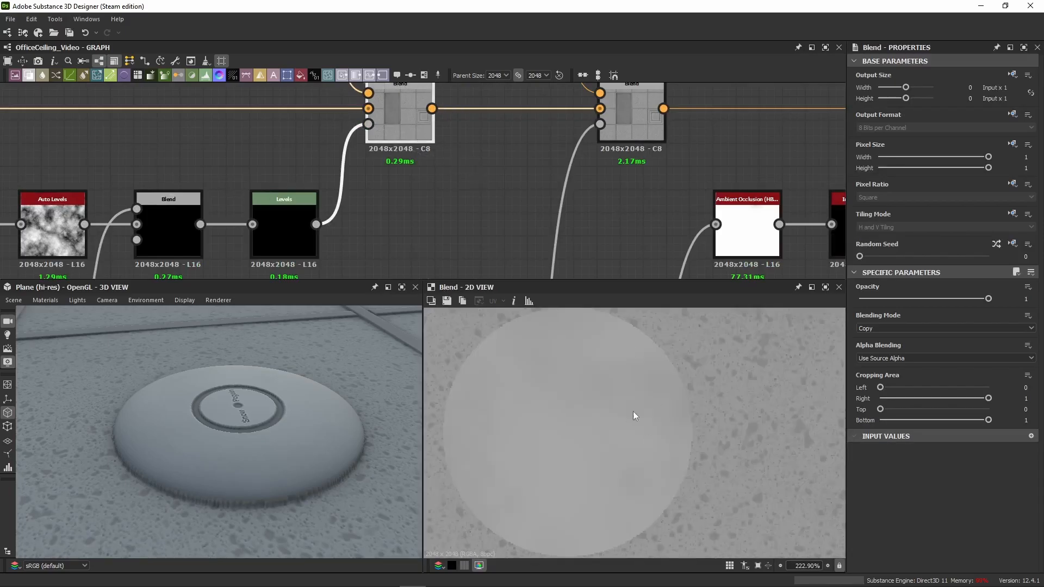
Step: Connect the cloud-based Levels mask to the opacity of the white layer's Blend and align the pair with the roughness wire
scroll(493, 185, down, 8)
drag(317, 224, 455, 229)
middle_drag(470, 272, 455, 229)
drag(455, 230, 457, 210)
middle_drag(455, 230, 455, 143)
scroll(457, 206, up, 7)
drag(457, 210, 455, 170)
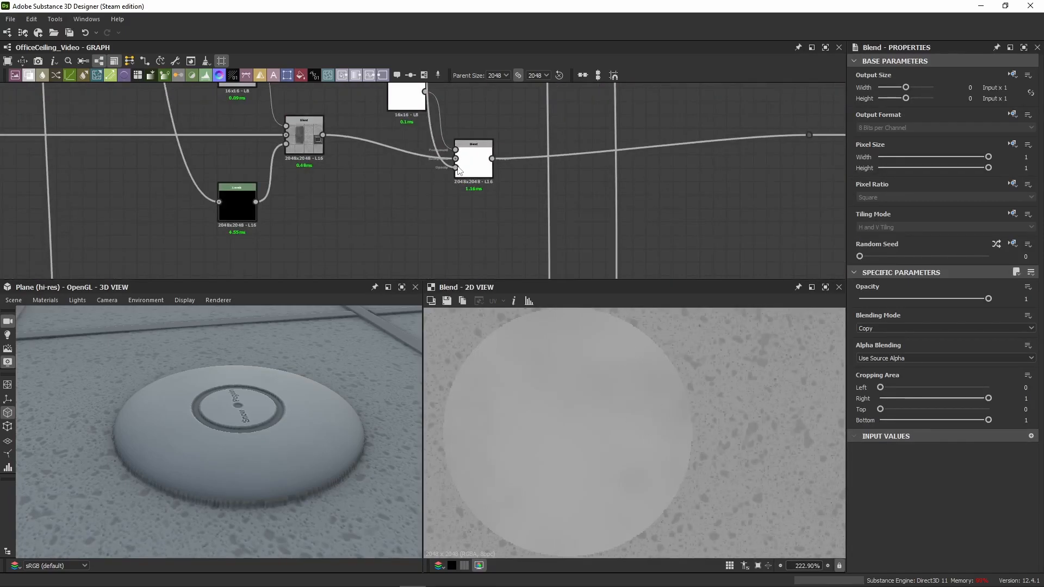
middle_drag(406, 162, 383, 202)
drag(479, 125, 393, 197)
drag(458, 210, 476, 187)
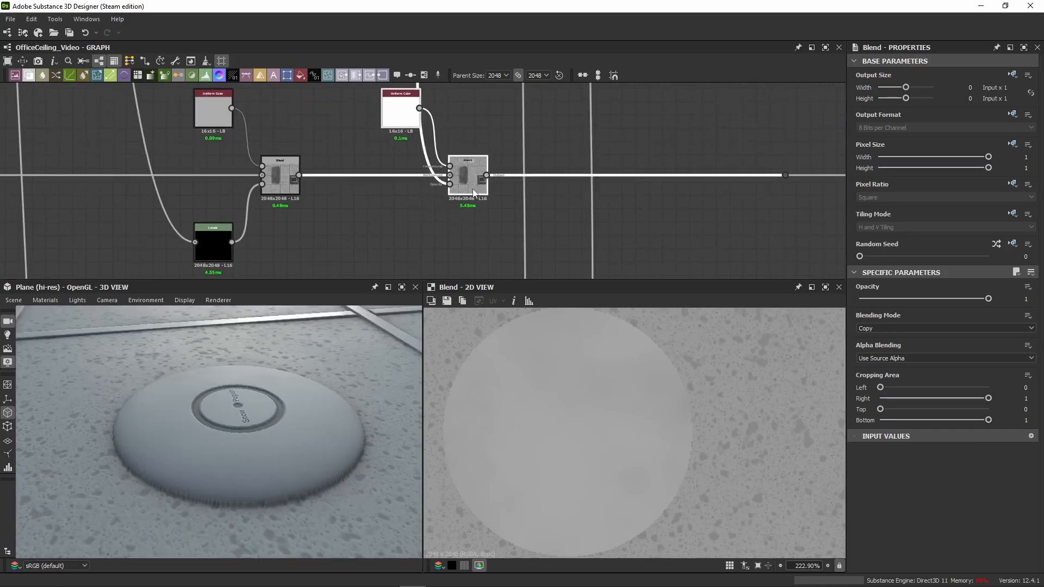
Step: Check the grey Uniform Color, display the white layer's Blend in 2D and toggle it repeatedly to compare the fixture's roughness
click(199, 119)
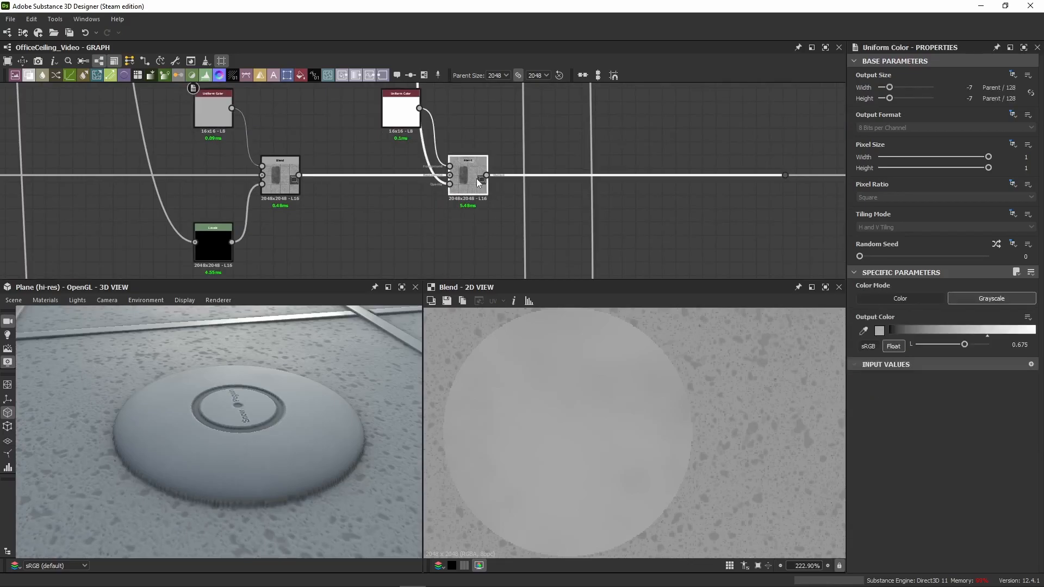
click(463, 197)
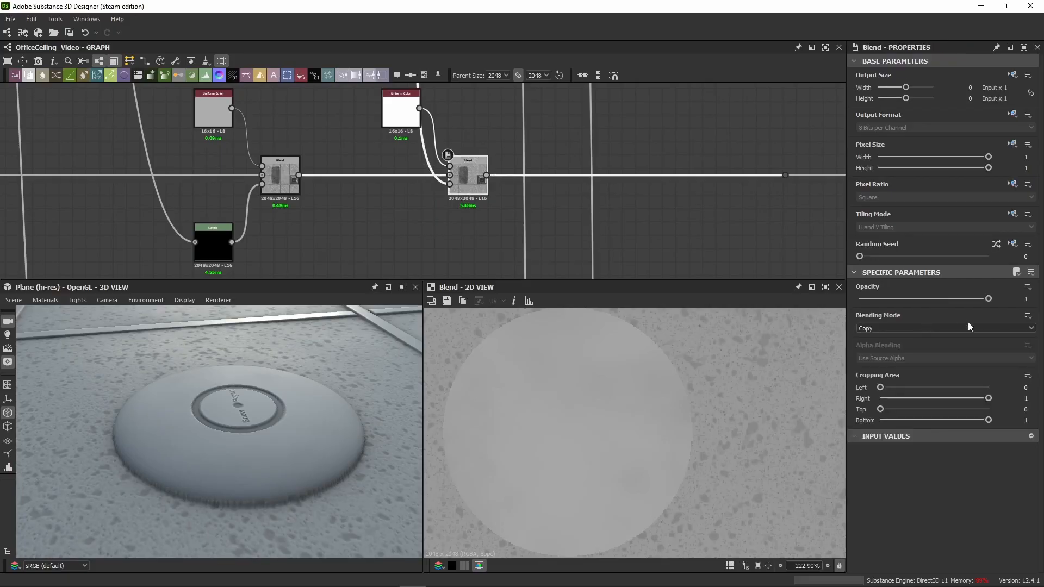
double_click(471, 183)
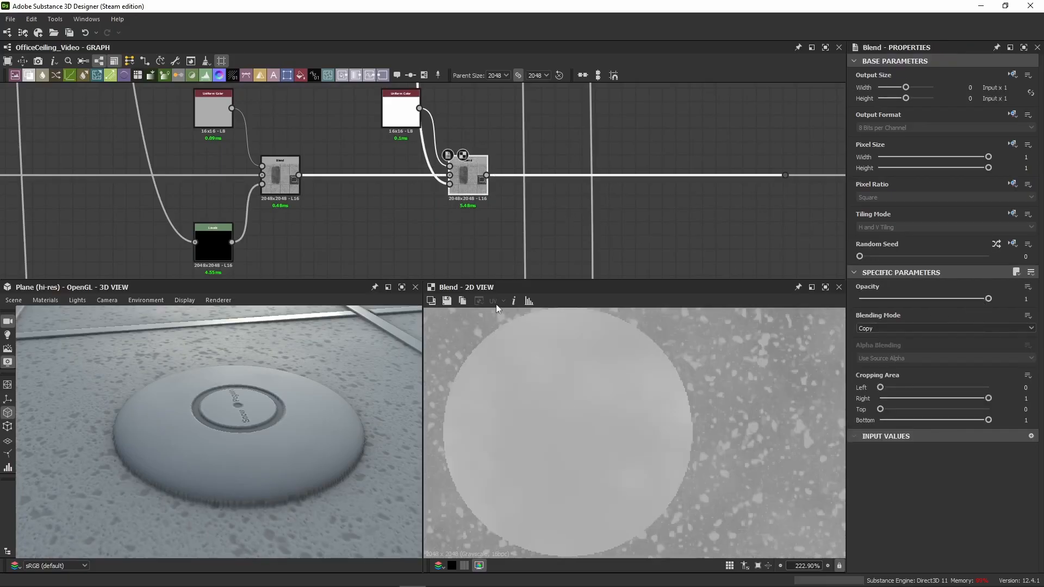
key(shift+d)
key(shift+d)
key(shift+d)
key(shift+d)
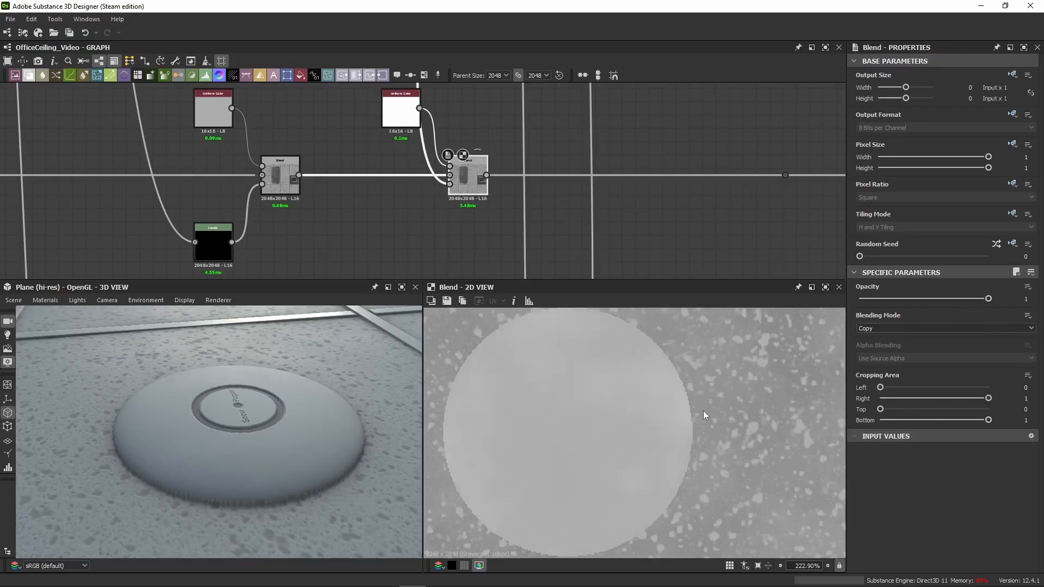
key(shift+d)
key(shift+d)
key(shift+d)
key(shift+d)
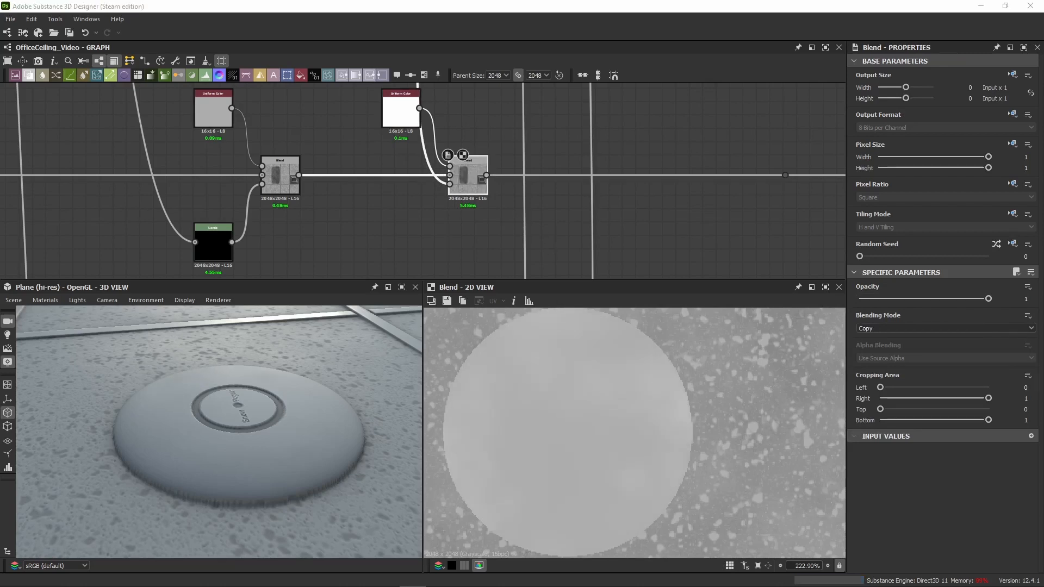
Step: Paste the 0.3 grayscale Uniform Color with its Blend, insert it at the end of the roughness chain and align it
middle_drag(742, 135, 536, 149)
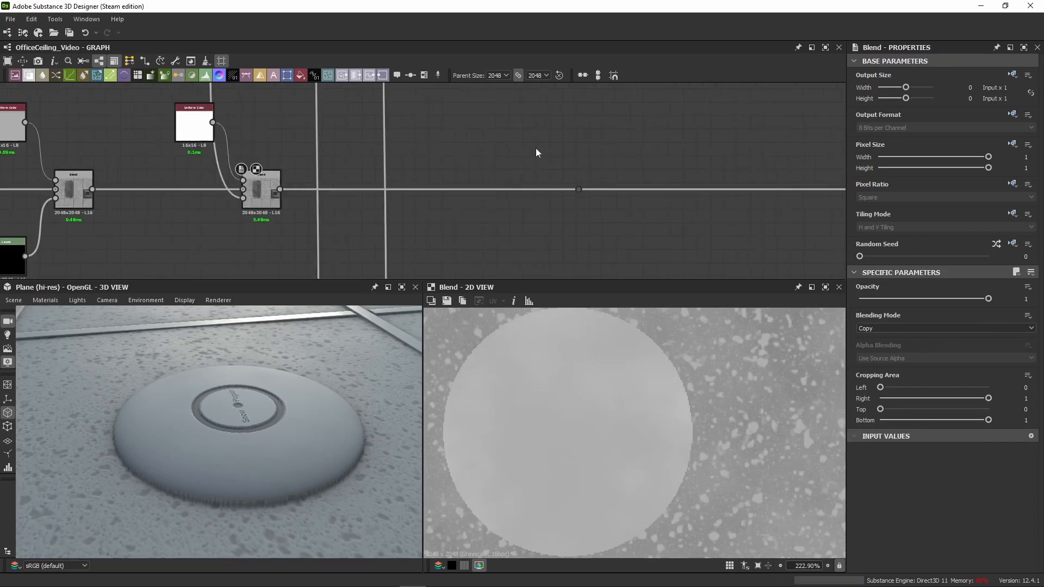
key(ctrl+v)
drag(466, 224, 499, 212)
drag(279, 189, 578, 189)
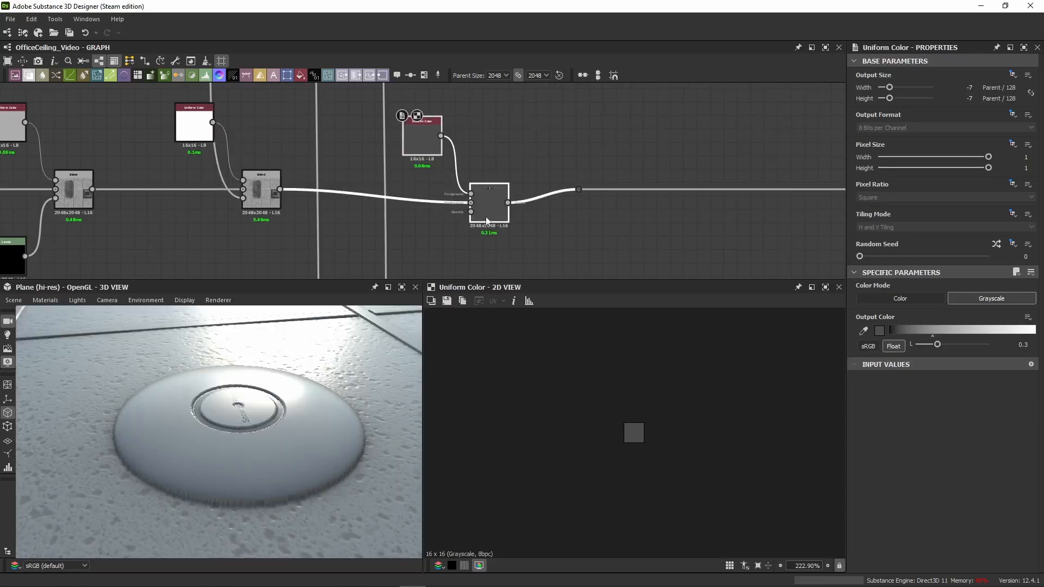
drag(483, 218, 522, 205)
click(526, 202)
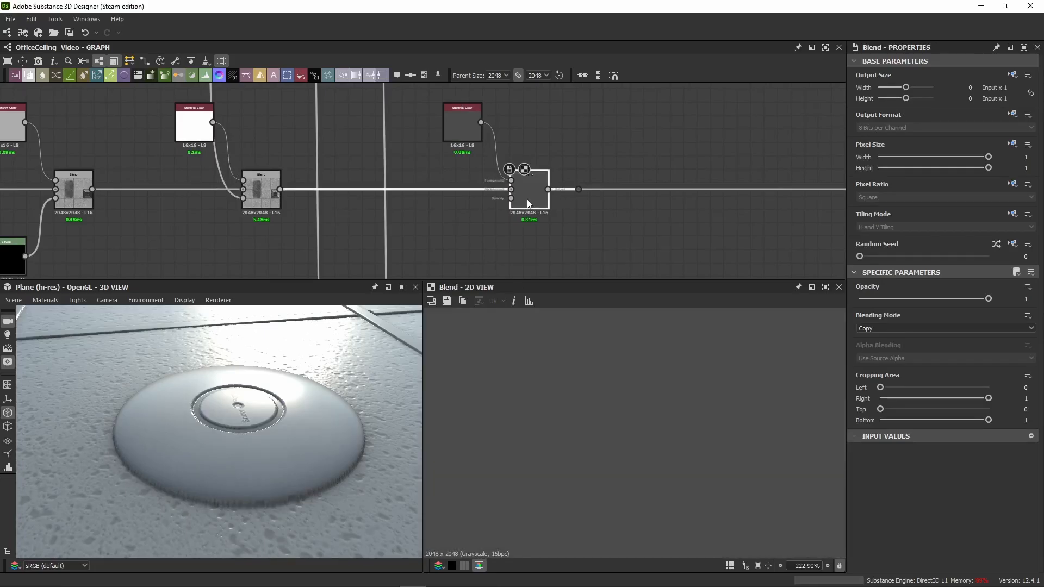
Step: Compare the white layer's Blend with the dark grey layer's Blend in 2D
double_click(260, 189)
scroll(626, 390, down, 7)
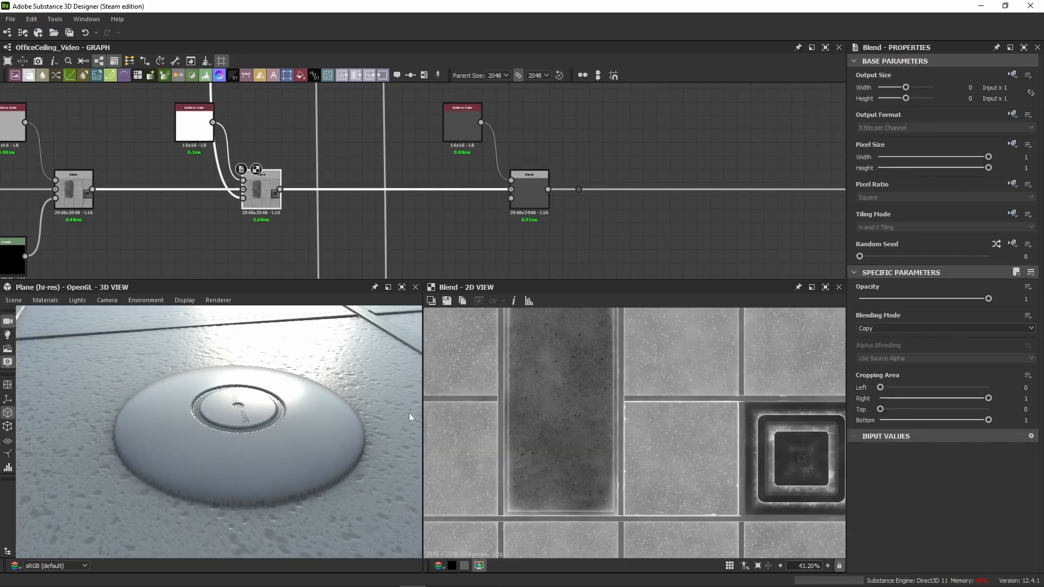
double_click(534, 200)
double_click(267, 201)
Step: Align the routing dot of the ring-and-dot fixture mask with its output wire
scroll(345, 202, down, 6)
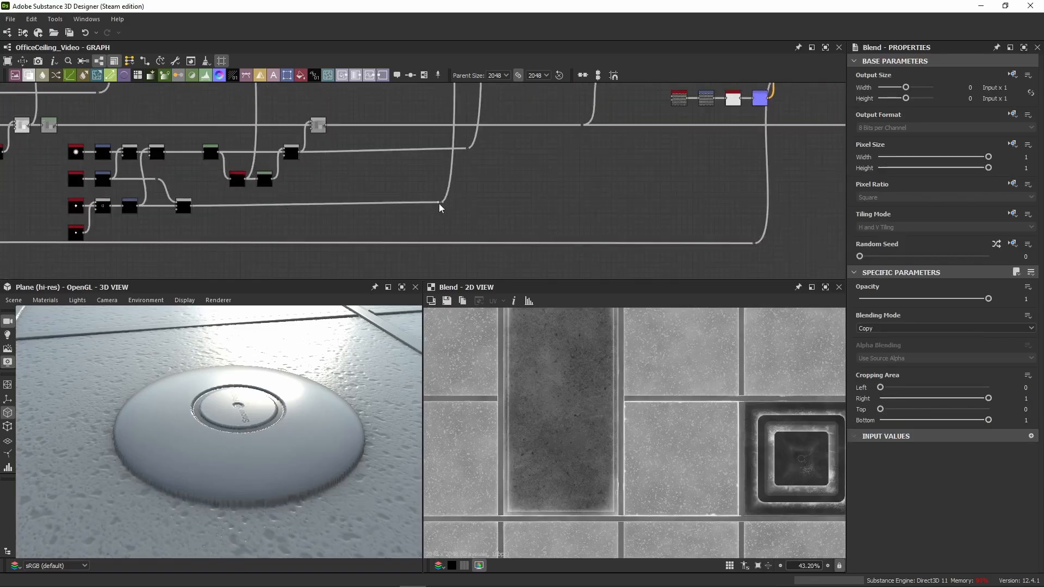
scroll(443, 200, up, 2)
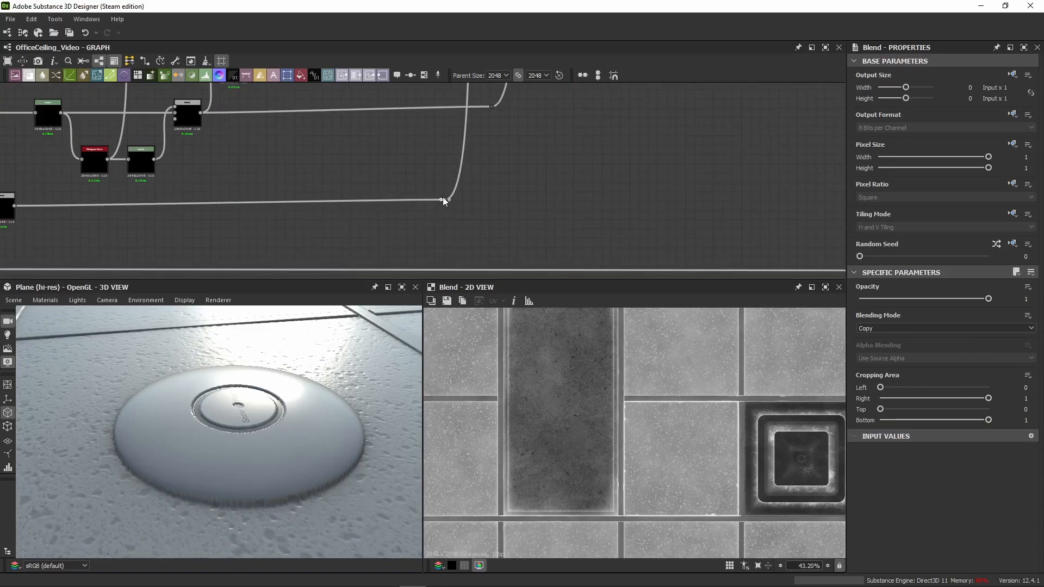
mouse_move(443, 201)
mouse_down()
mouse_move(448, 217)
mouse_move(451, 207)
mouse_up()
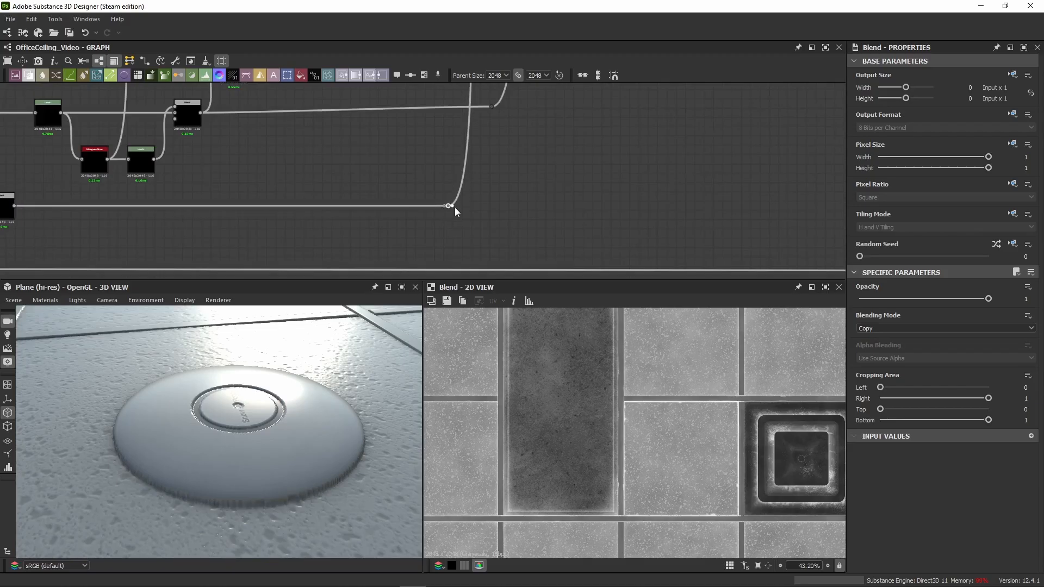
click(453, 207)
Step: Route the ring-and-dot mask up to the roughness chain and connect it to the opacity of the dark grey layer's Blend
scroll(584, 125, down, 5)
middle_drag(585, 125, 430, 129)
scroll(449, 139, up, 6)
click(497, 165)
scroll(463, 224, down, 4)
alt+click(429, 152)
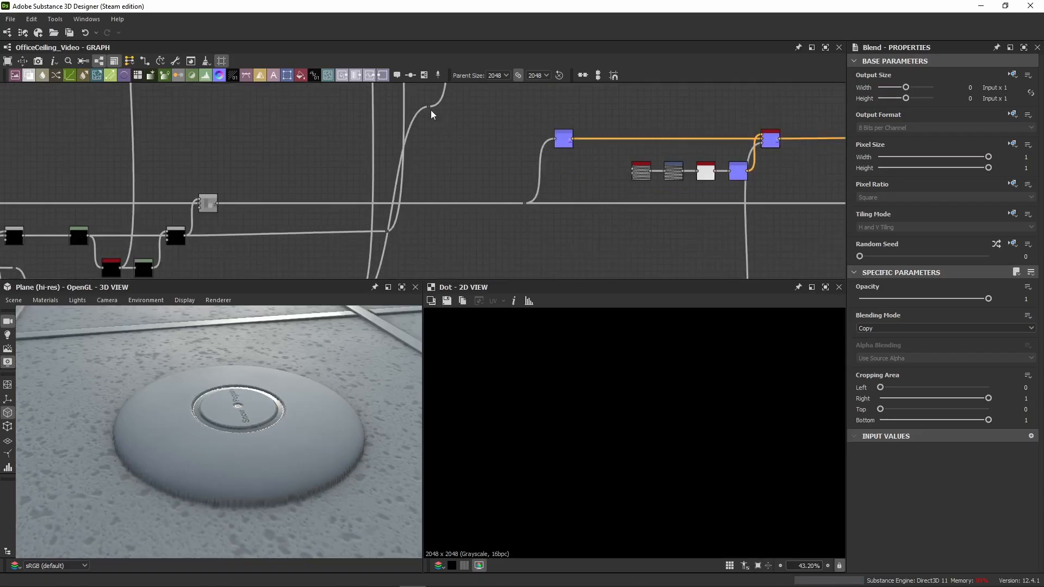
drag(429, 107, 435, 199)
scroll(436, 199, down, 2)
middle_drag(436, 169, 438, 94)
drag(438, 124, 440, 211)
scroll(440, 211, down, 5)
middle_drag(451, 187, 403, 253)
scroll(457, 177, up, 8)
click(383, 169)
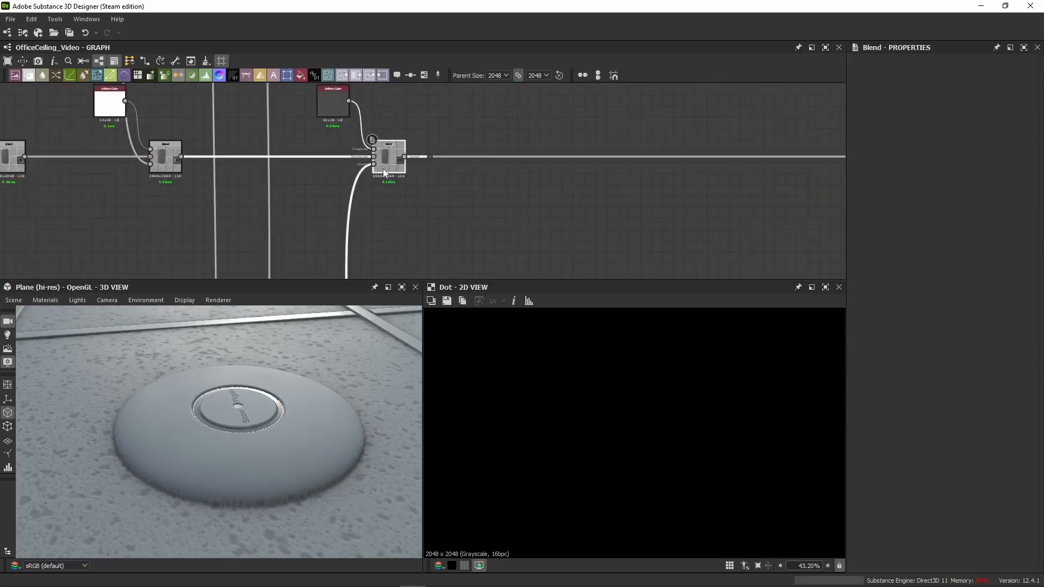
Step: Display the dark grey layer's Blend in 2D, examine the fixture's ring, and check the grayscale value of its Uniform Color
double_click(383, 169)
middle_drag(635, 389, 589, 544)
scroll(636, 393, up, 12)
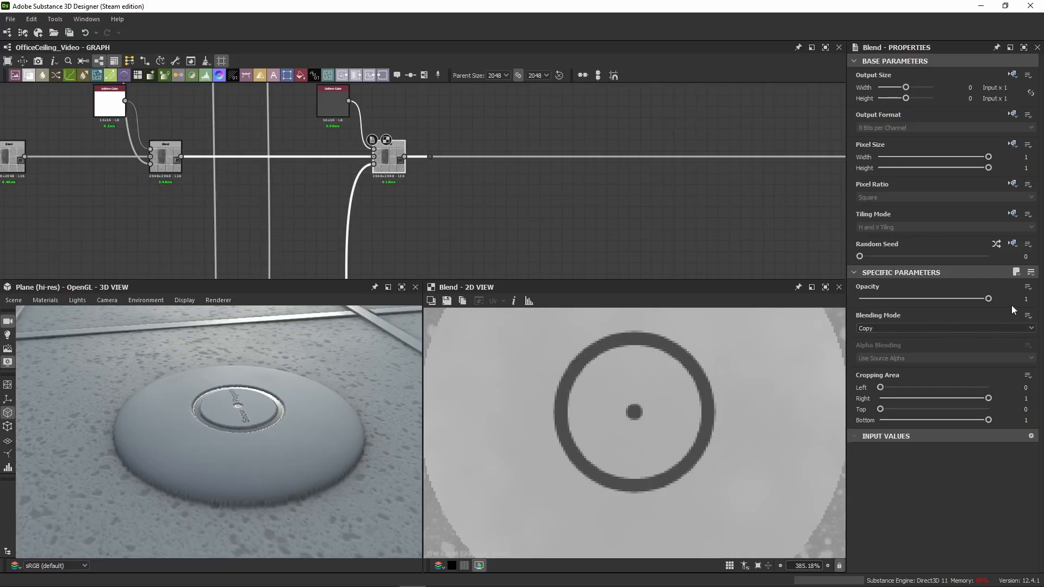
click(334, 111)
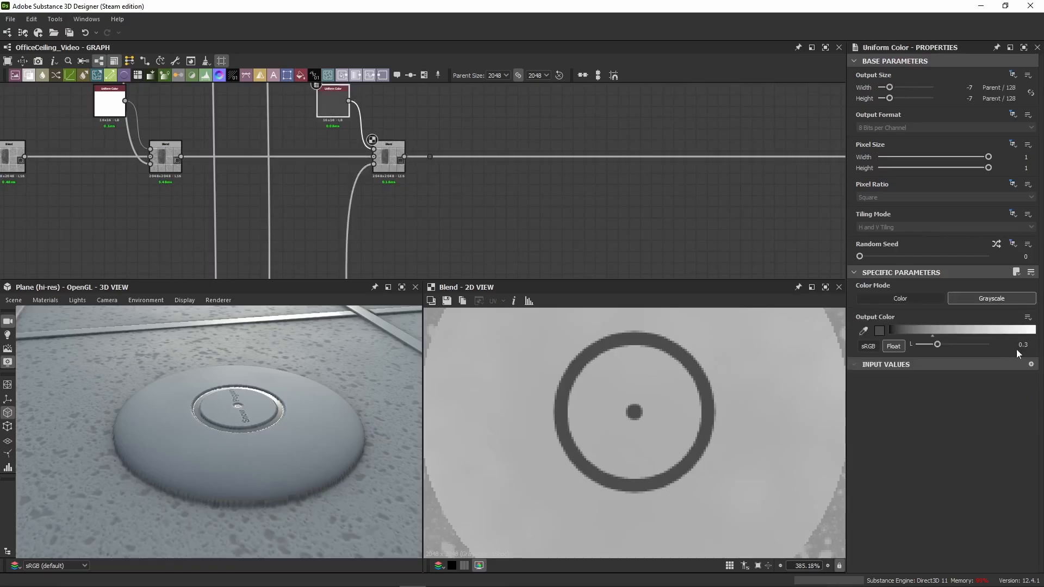
click(394, 166)
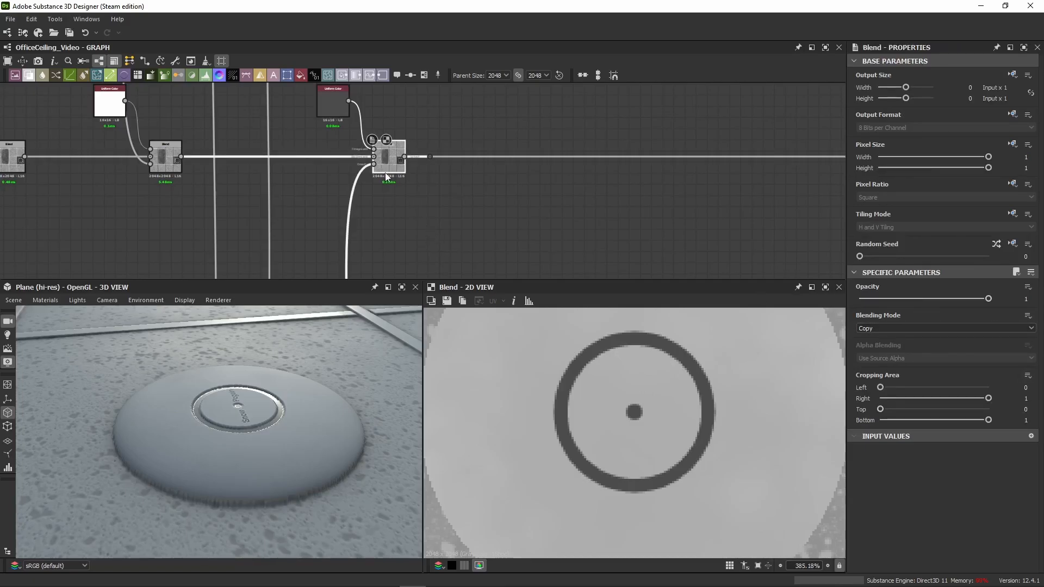
Step: Examine the roughness of the fixture's ring and centre dot up close in the 3D view
drag(465, 121, 418, 198)
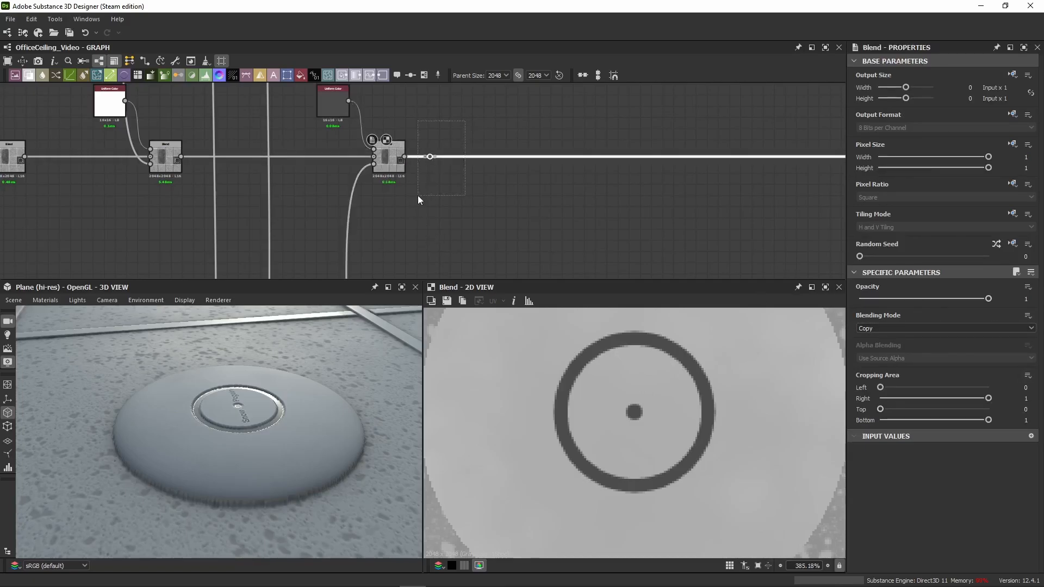
click(394, 167)
scroll(300, 402, down, 5)
scroll(254, 426, up, 10)
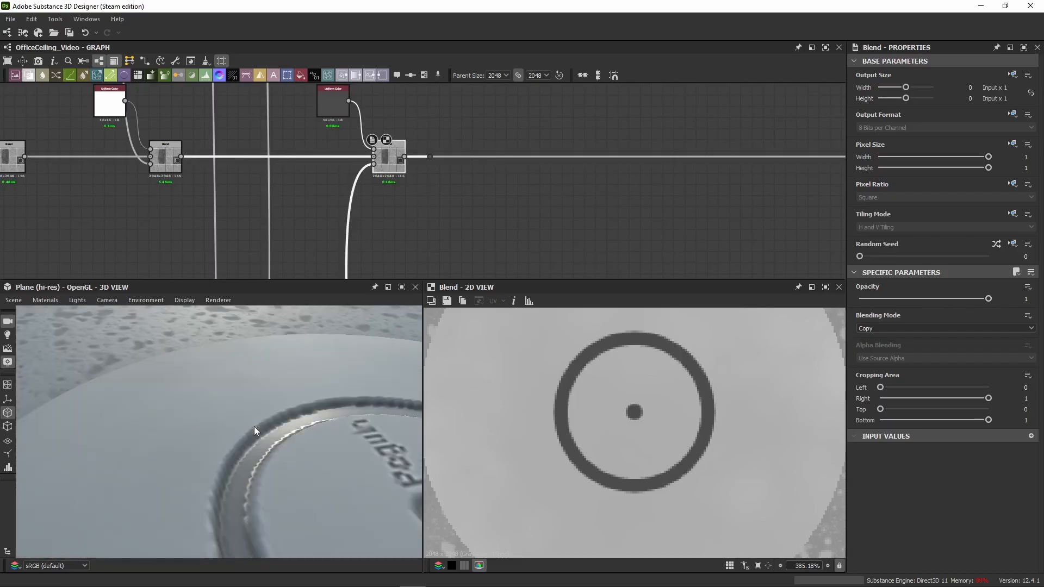
scroll(249, 421, up, 2)
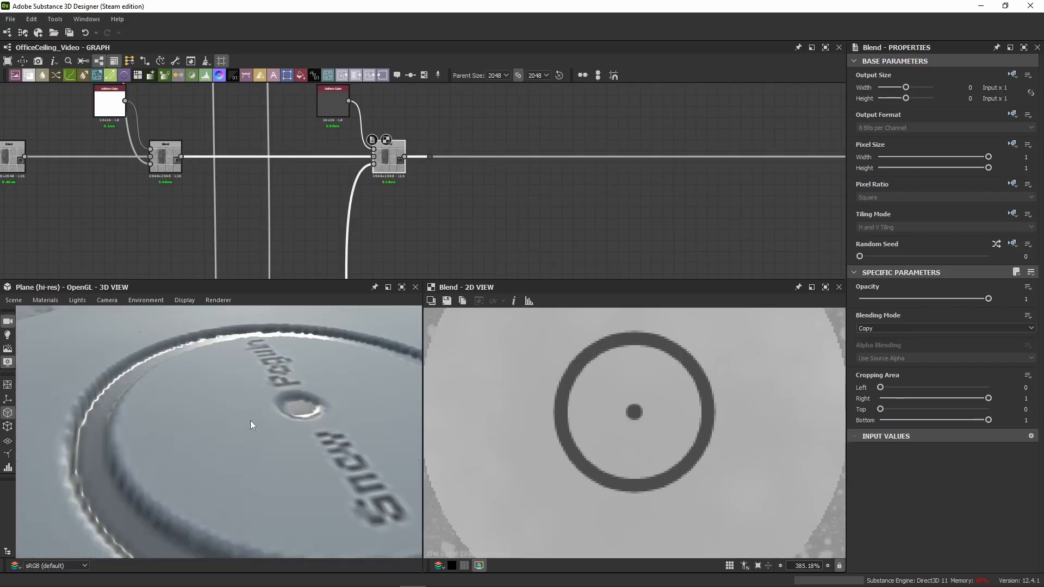
scroll(281, 255, down, 3)
Step: Survey the masks feeding the roughness chain and display the HBAO node in 2D
middle_drag(281, 256, 474, 188)
middle_drag(344, 151, 344, 233)
scroll(344, 233, down, 3)
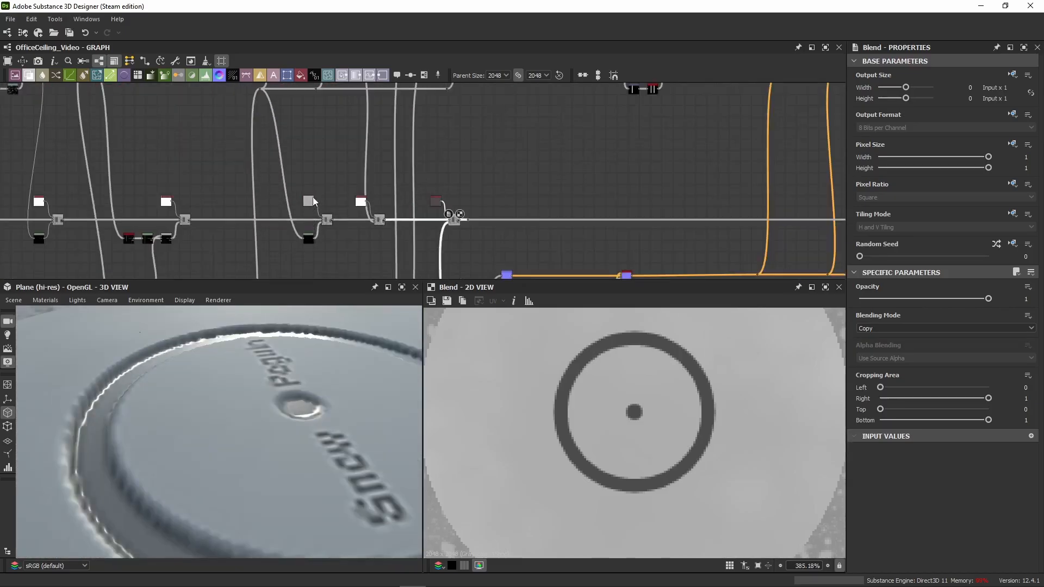
middle_drag(265, 178, 510, 118)
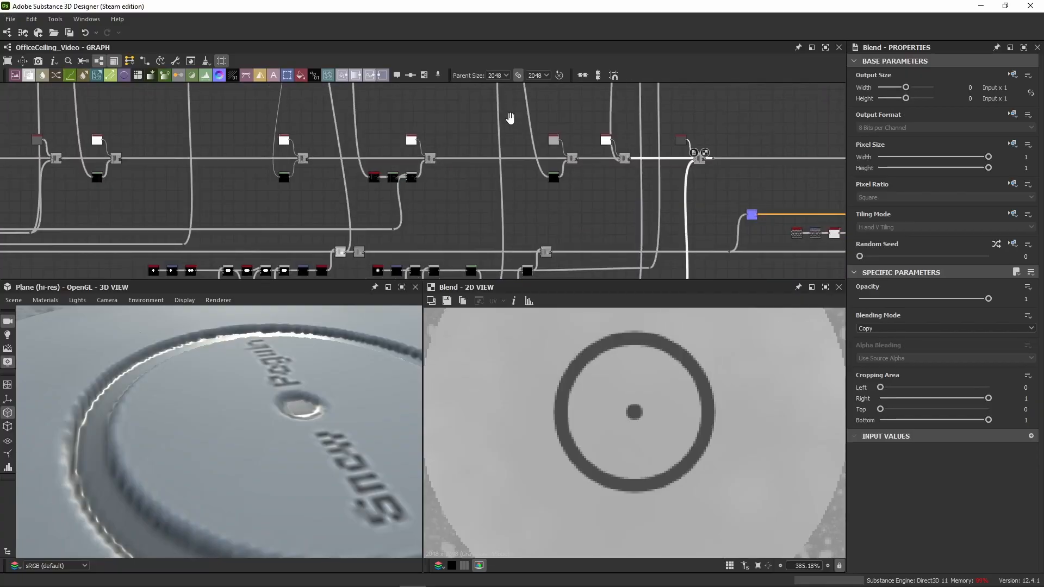
middle_drag(385, 148, 317, 237)
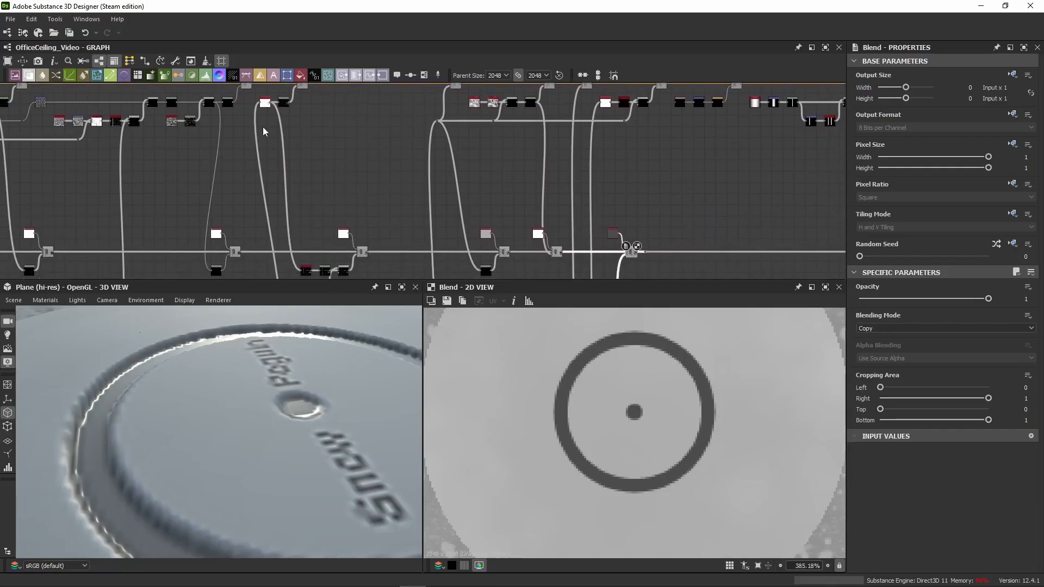
click(265, 102)
scroll(608, 437, down, 2)
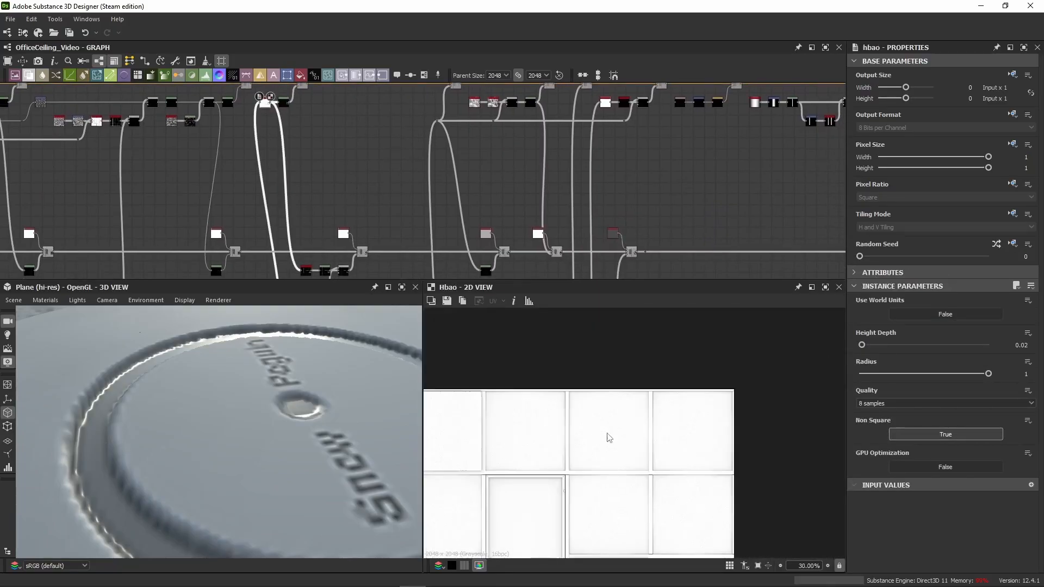
middle_drag(323, 163, 325, 138)
scroll(324, 120, down, 3)
scroll(500, 179, up, 4)
Step: Display the dark grey layer's Blend in 2D again and inspect the round fixture in both the 2D and 3D views
double_click(512, 197)
middle_drag(540, 208, 468, 182)
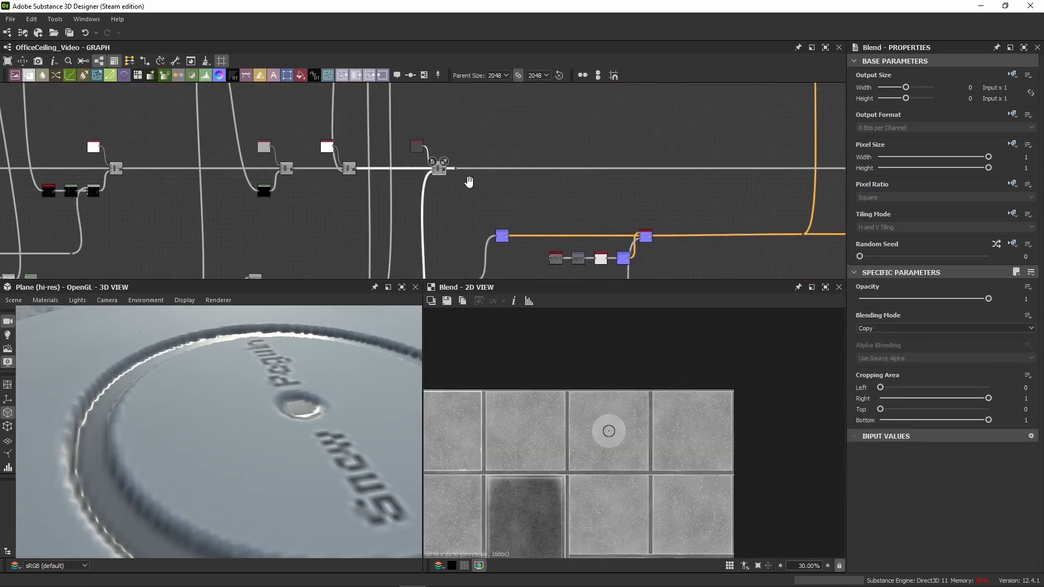
scroll(468, 181, up, 3)
scroll(448, 178, up, 3)
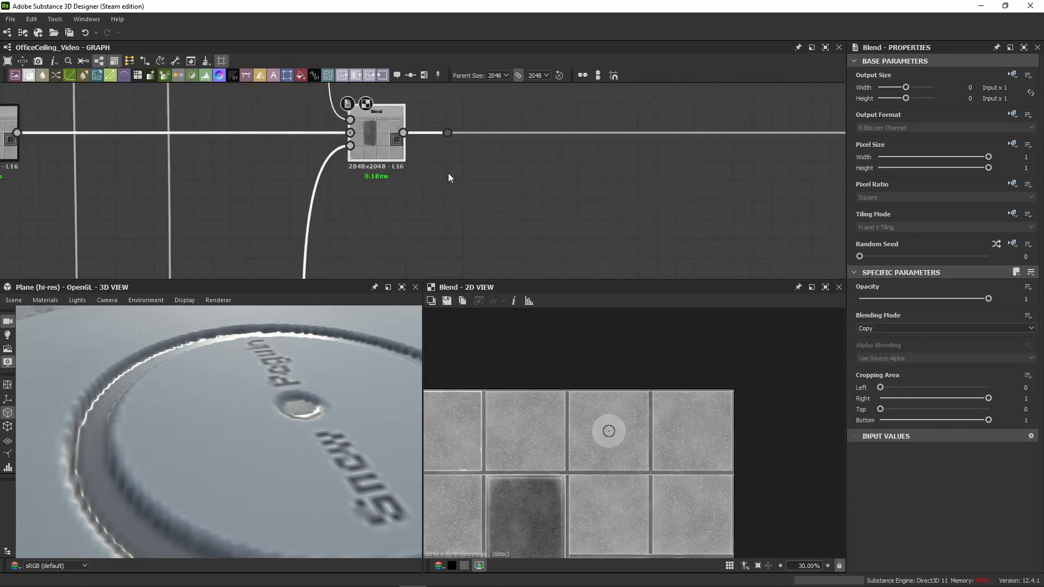
scroll(606, 445, up, 10)
scroll(619, 378, up, 5)
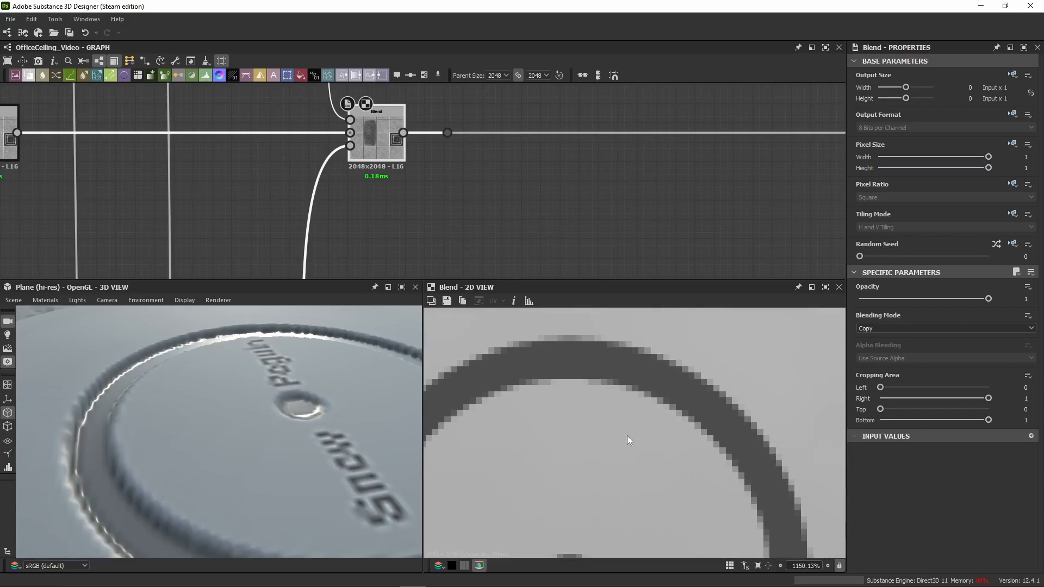
scroll(620, 424, down, 6)
scroll(210, 458, down, 8)
scroll(220, 462, up, 2)
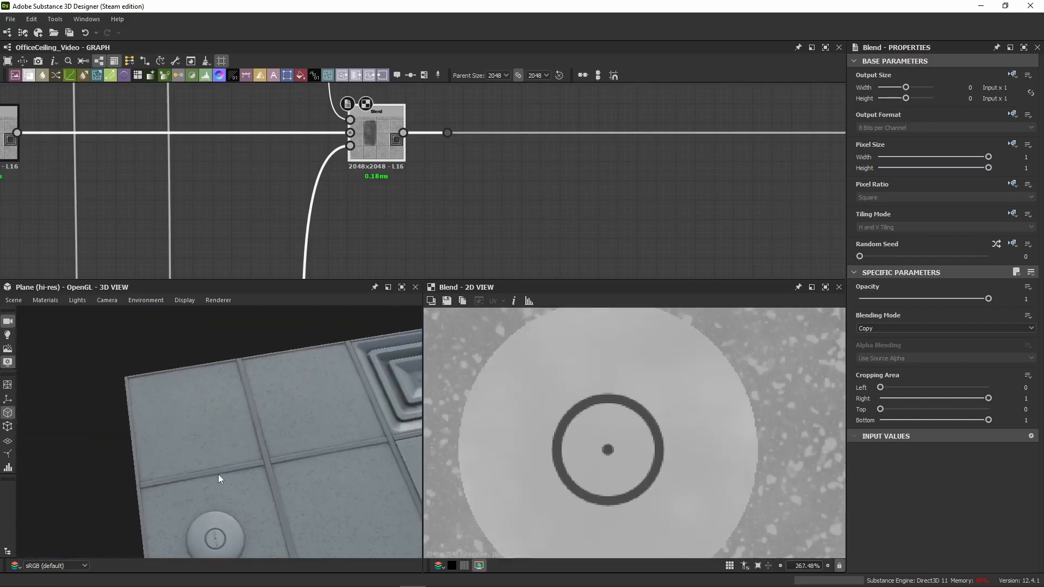
drag(218, 475, 229, 378)
Step: Delete the routing dot after the last Blend of the roughness chain
scroll(363, 242, down, 3)
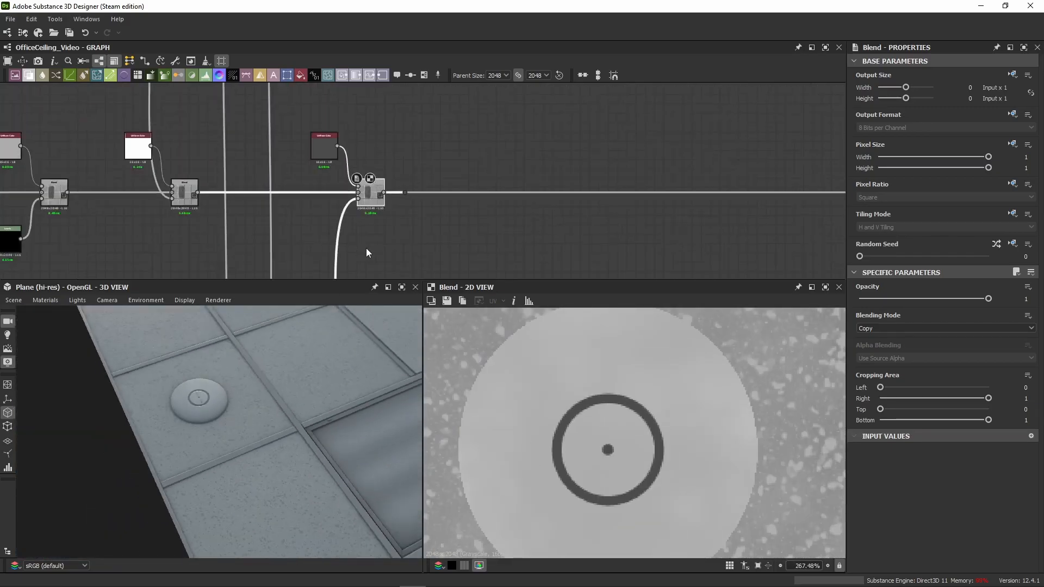
click(405, 193)
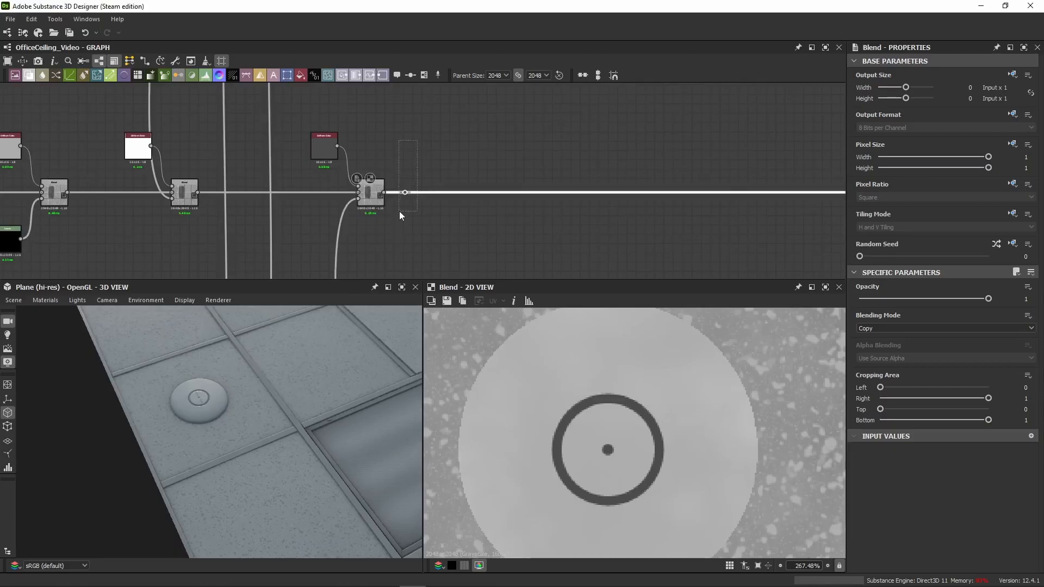
key(Delete)
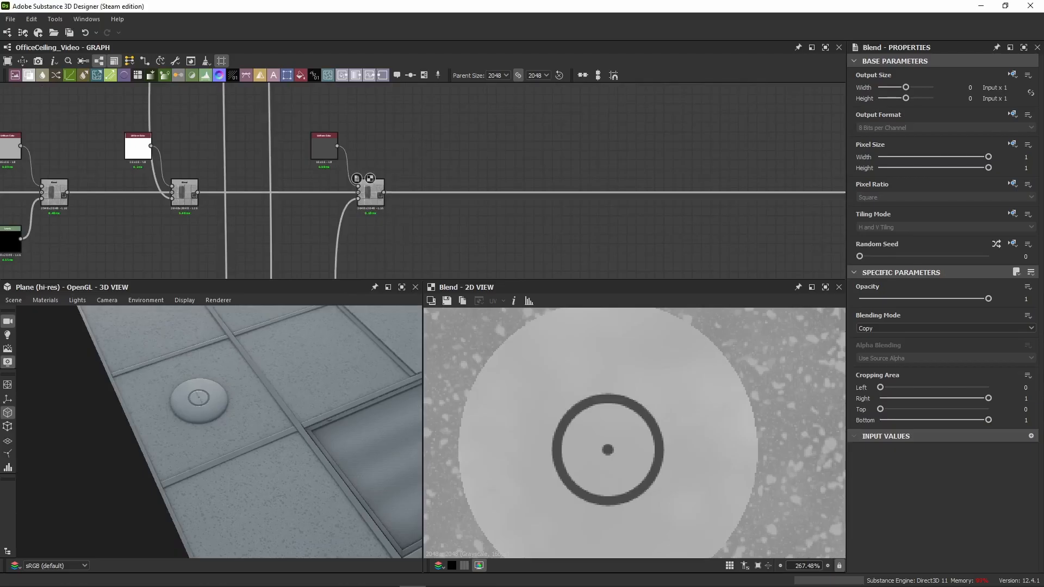
scroll(713, 190, down, 3)
Step: Add a Sharpen node for the end of the roughness chain, before the Roughness output
middle_drag(722, 189, 77, 191)
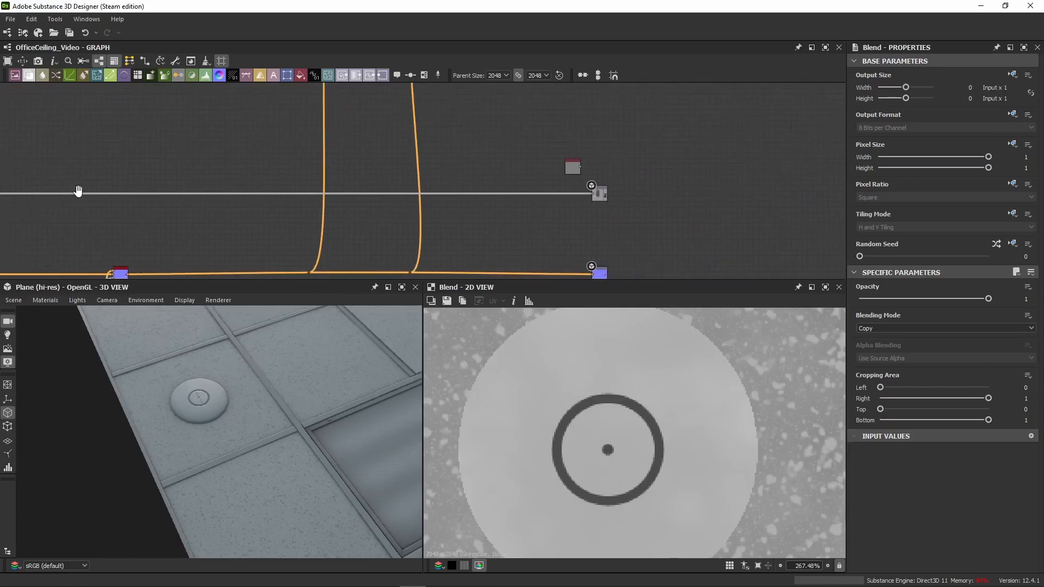
scroll(606, 202, up, 4)
scroll(547, 213, up, 2)
key(space)
text(sha)
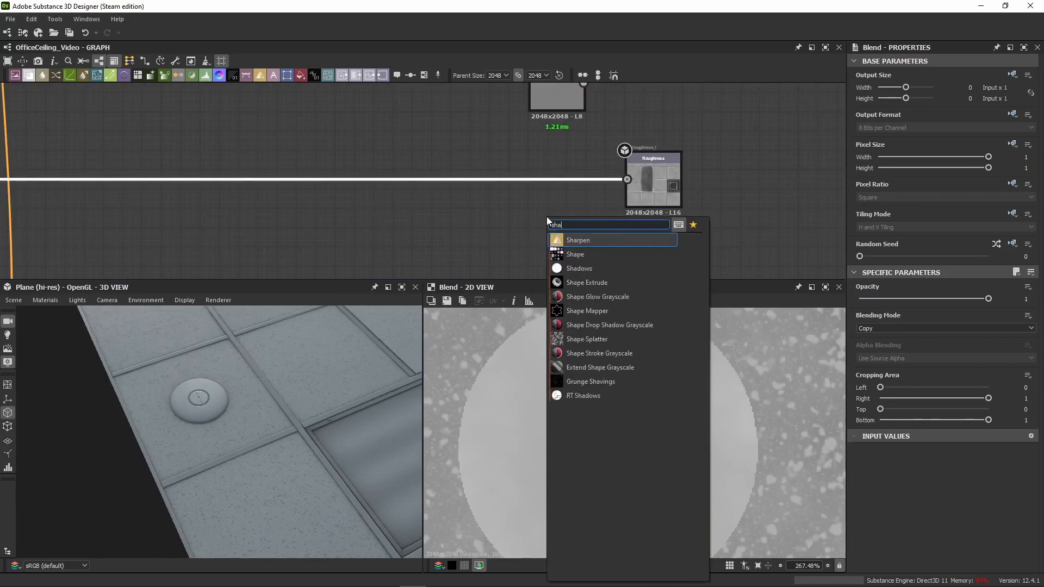
text(rpen)
click(621, 238)
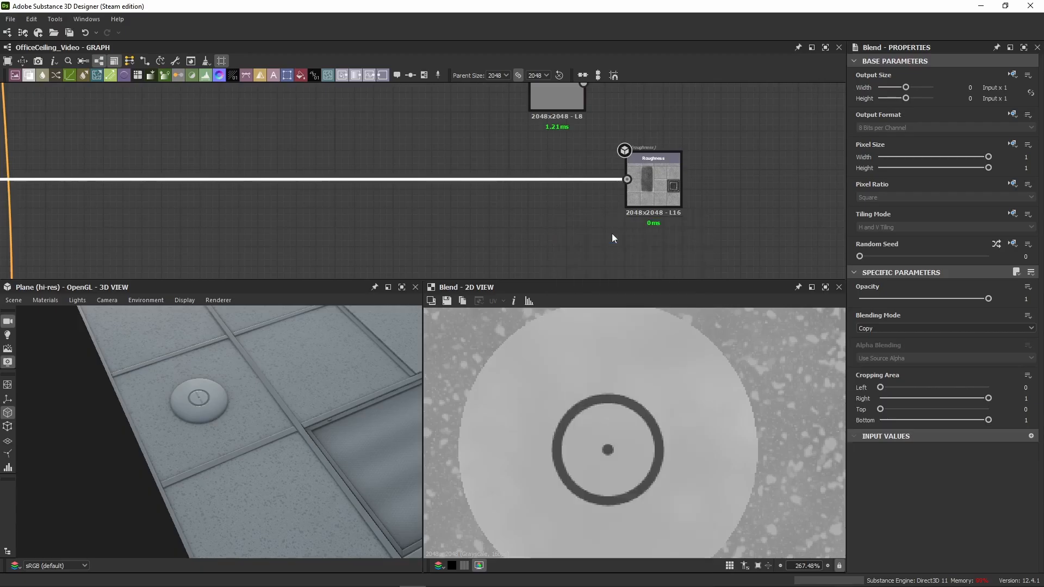
Step: Insert the Sharpen between the last Blend and the Roughness output and align it on the wire
scroll(189, 218, down, 3)
middle_drag(186, 218, 632, 208)
drag(151, 197, 660, 188)
middle_drag(734, 171, 233, 168)
scroll(234, 167, up, 1)
drag(150, 192, 377, 205)
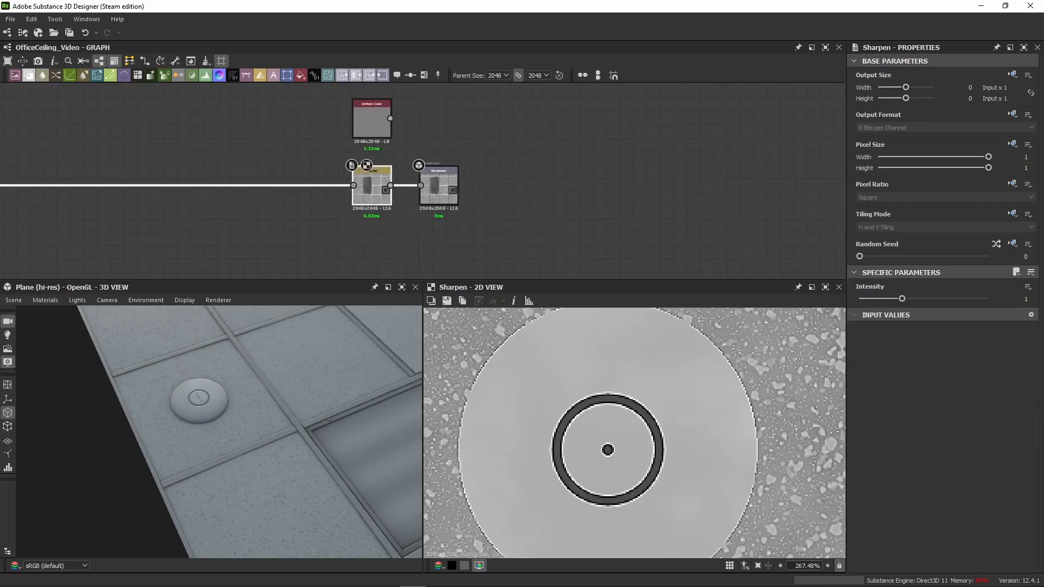
Step: Disable and re-enable the Sharpen node, comparing its effect on the roughness in the 2D and 3D views
double_click(442, 189)
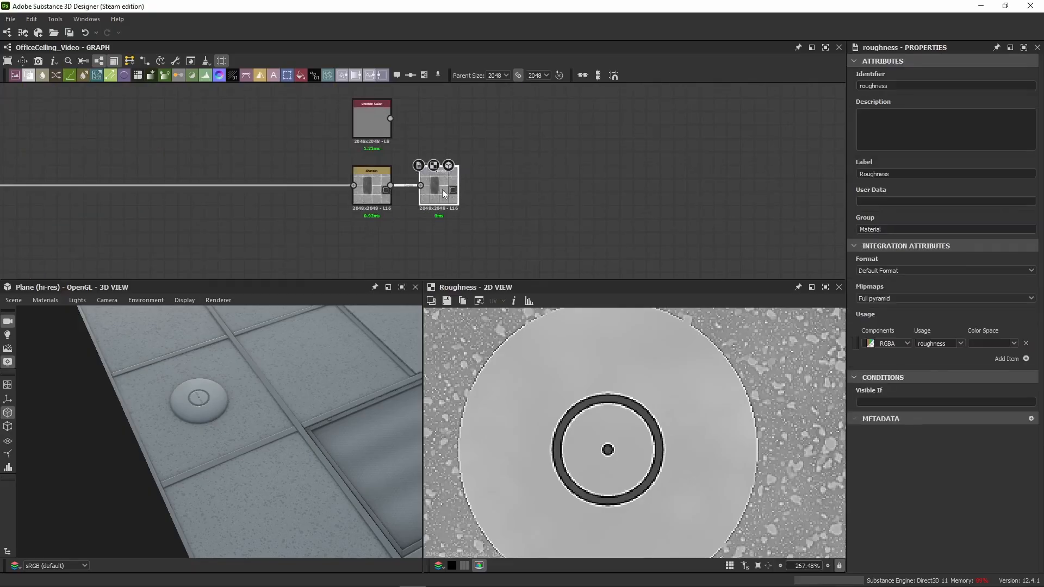
click(373, 202)
double_click(374, 203)
click(427, 191)
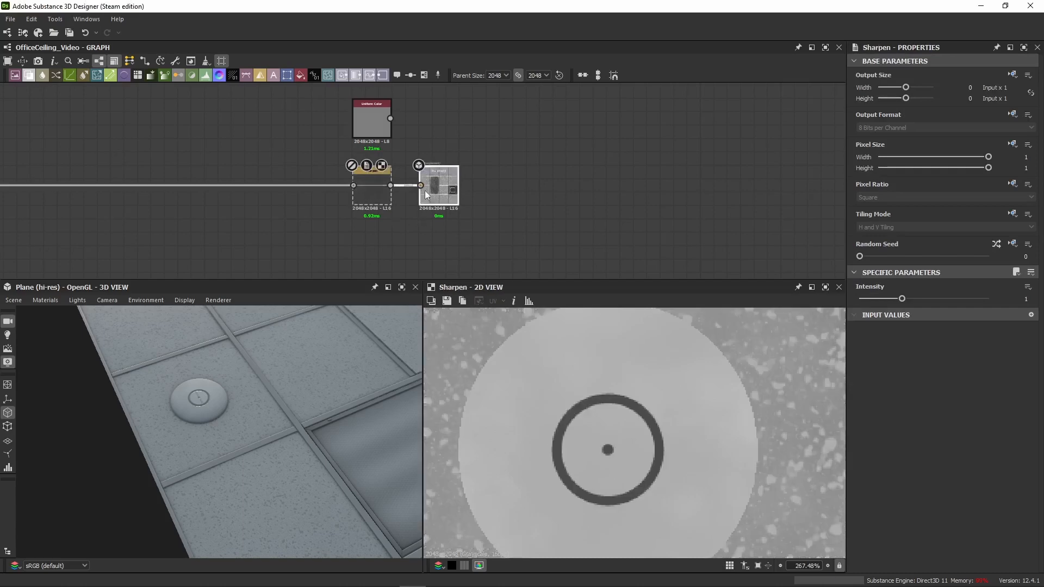
middle_drag(775, 427, 641, 453)
scroll(367, 426, up, 4)
middle_drag(332, 348, 300, 436)
drag(300, 435, 293, 389)
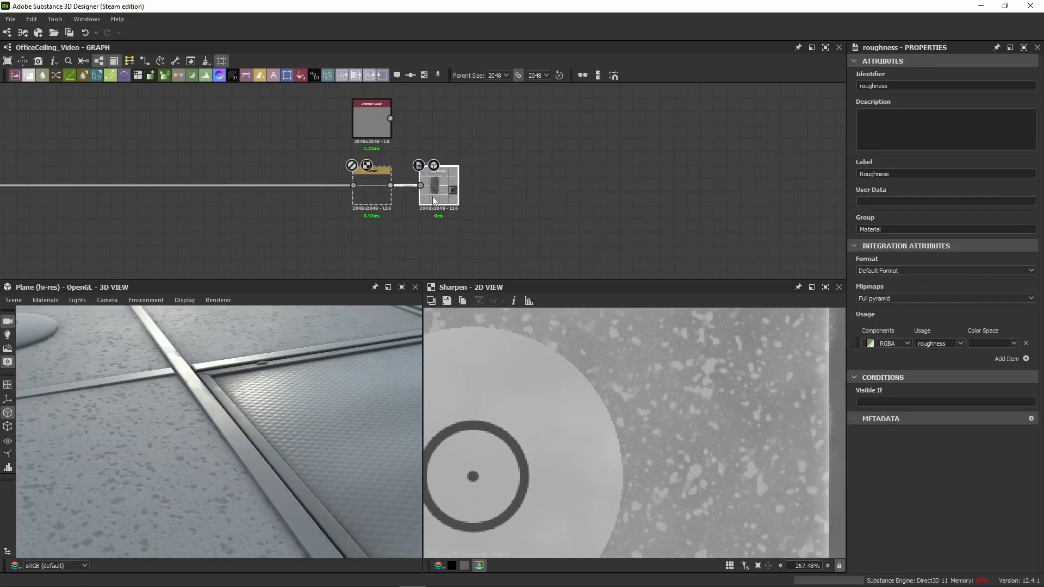
click(355, 195)
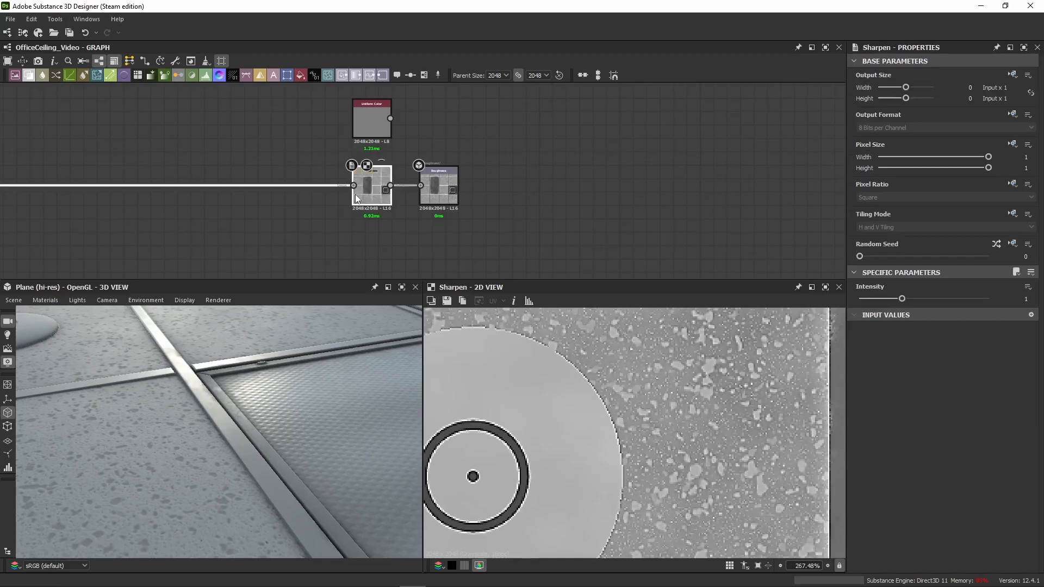
scroll(218, 371, up, 4)
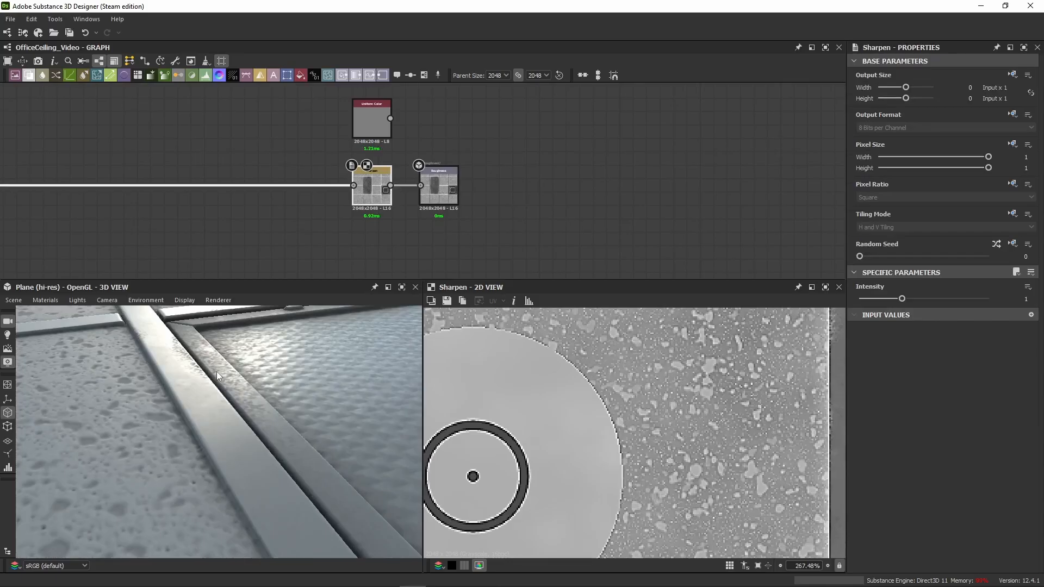
drag(216, 371, 184, 367)
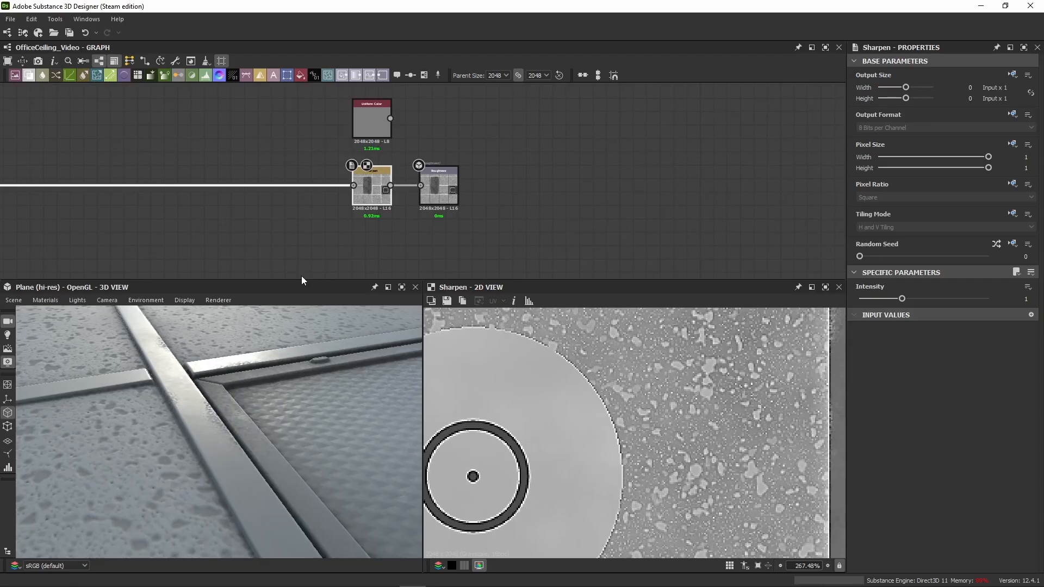
Step: Set the Sharpen intensity to 0.5 and inspect the metal frame in 3D
click(1018, 299)
text(0.5)
key(Return)
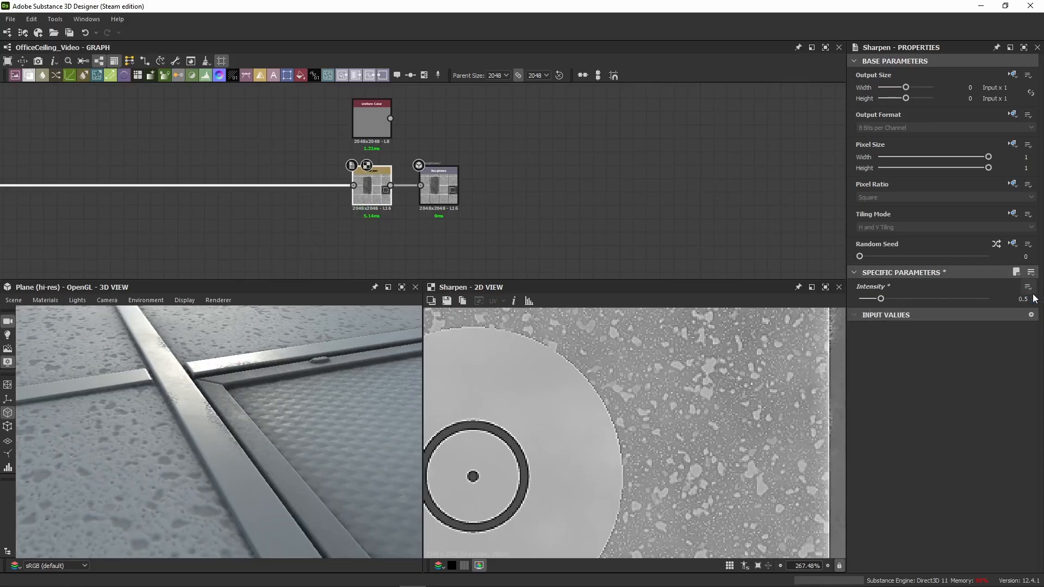
drag(305, 491, 237, 406)
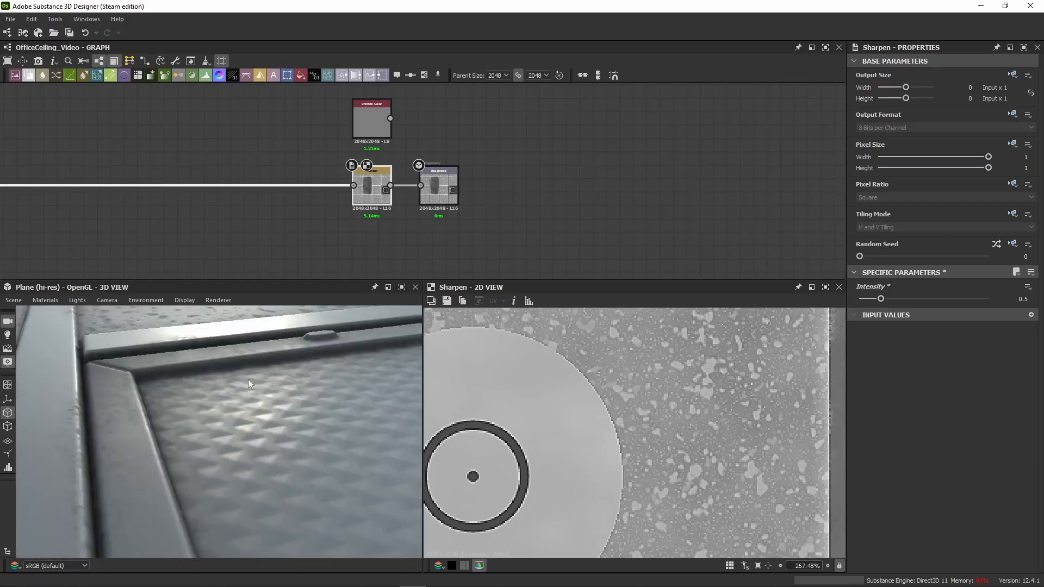
Step: Display the Roughness output in 2D and select the unconnected grey Uniform Color above the Sharpen
double_click(444, 186)
scroll(553, 386, down, 3)
middle_drag(551, 388, 588, 398)
scroll(578, 443, down, 3)
click(374, 123)
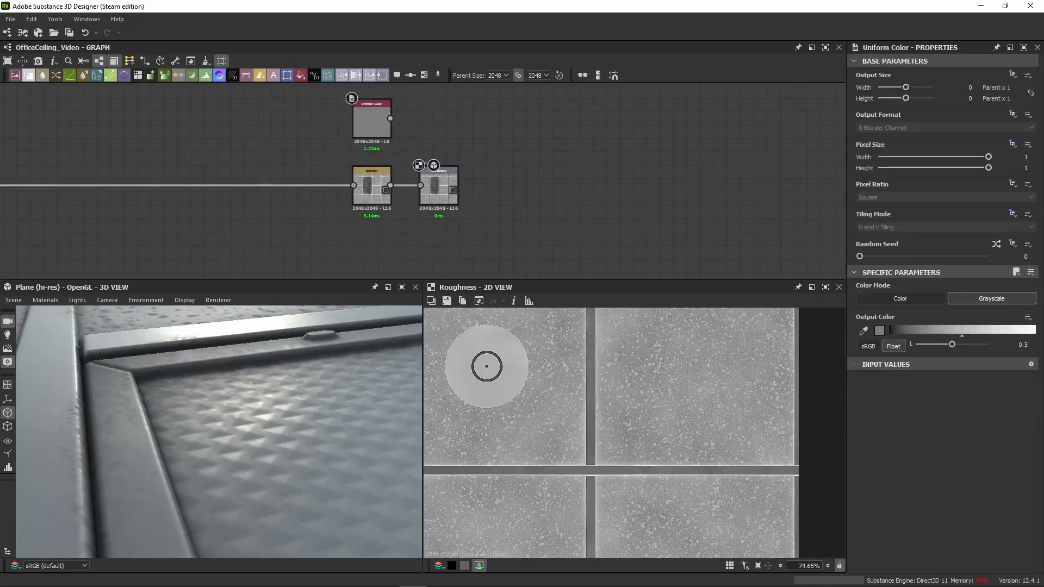
Step: Locate the Emissive output and its black Uniform Color in the graph
scroll(337, 188, down, 4)
middle_drag(332, 170, 465, 214)
scroll(320, 239, down, 4)
scroll(308, 194, up, 8)
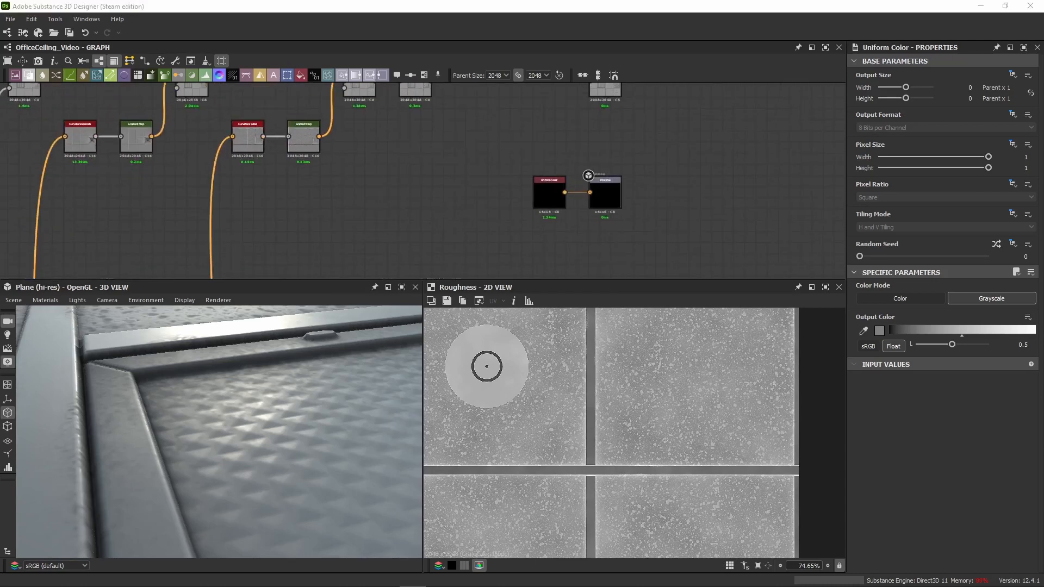
scroll(255, 225, down, 4)
middle_drag(136, 206, 216, 159)
scroll(216, 158, up, 3)
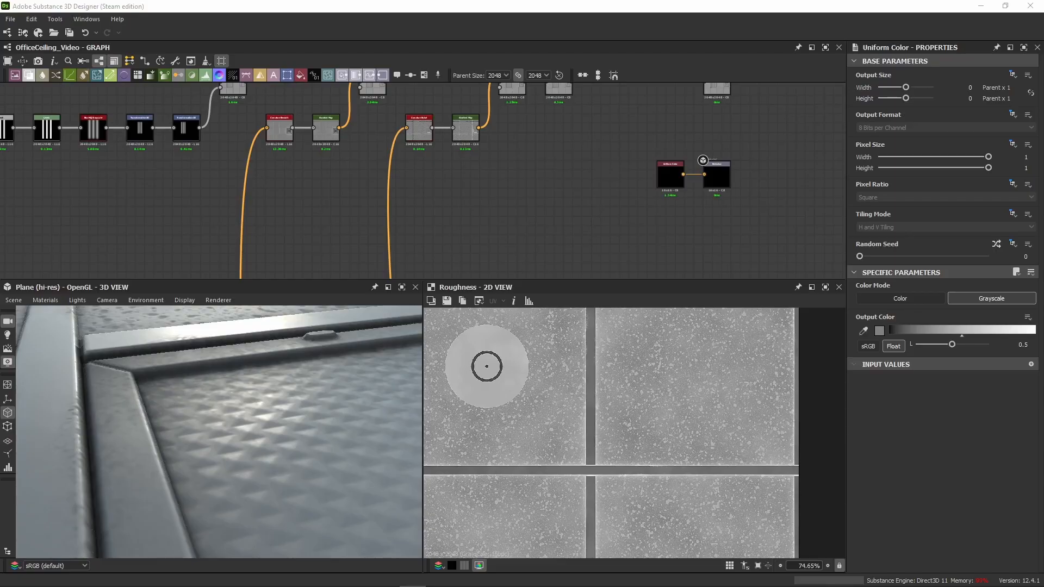
middle_drag(589, 156, 383, 211)
drag(537, 198, 437, 239)
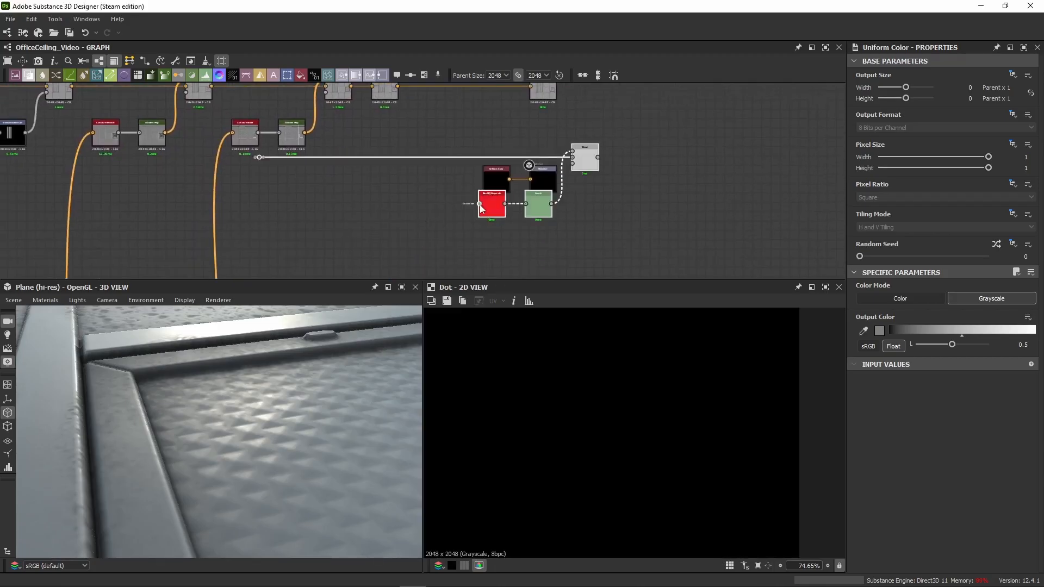
right_click(451, 223)
key(Escape)
key(ctrl+z)
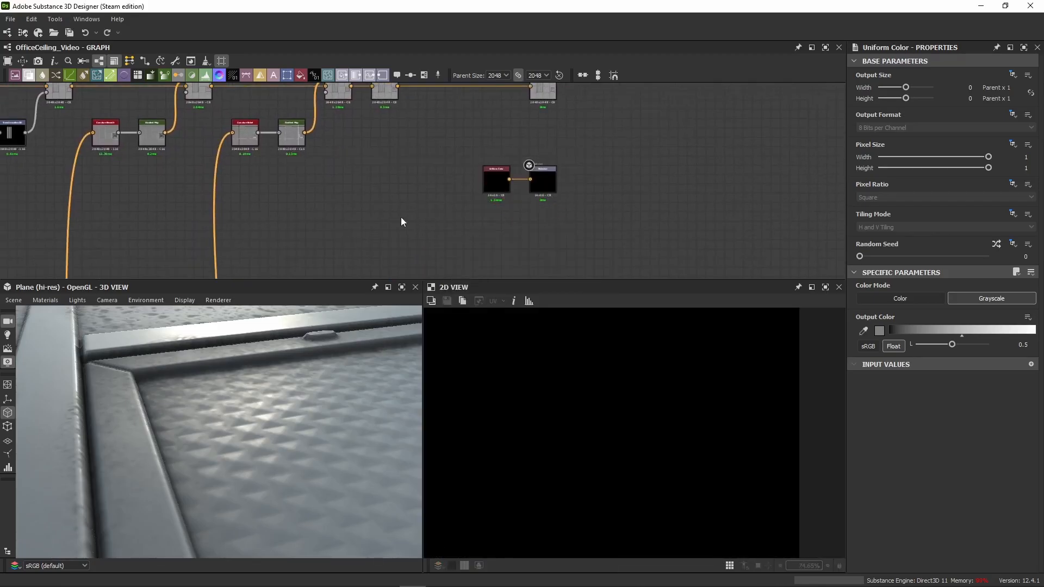
Step: Paste the Dot, Blur HQ Grayscale, Levels and Blend nodes, and connect the Blend to the Emissive output in place of the Uniform Color
key(ctrl+v)
drag(487, 210, 399, 270)
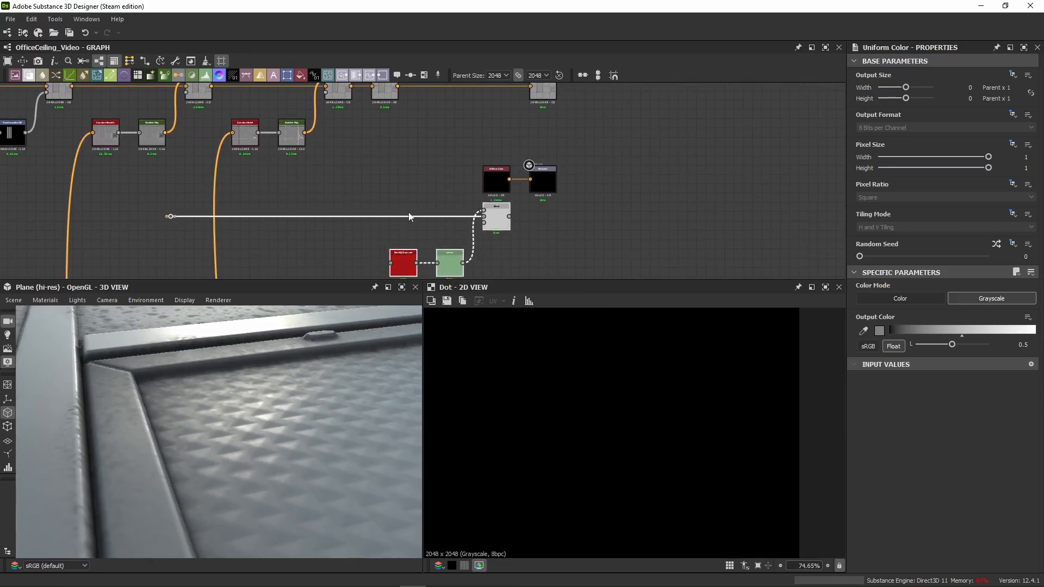
drag(498, 183, 500, 140)
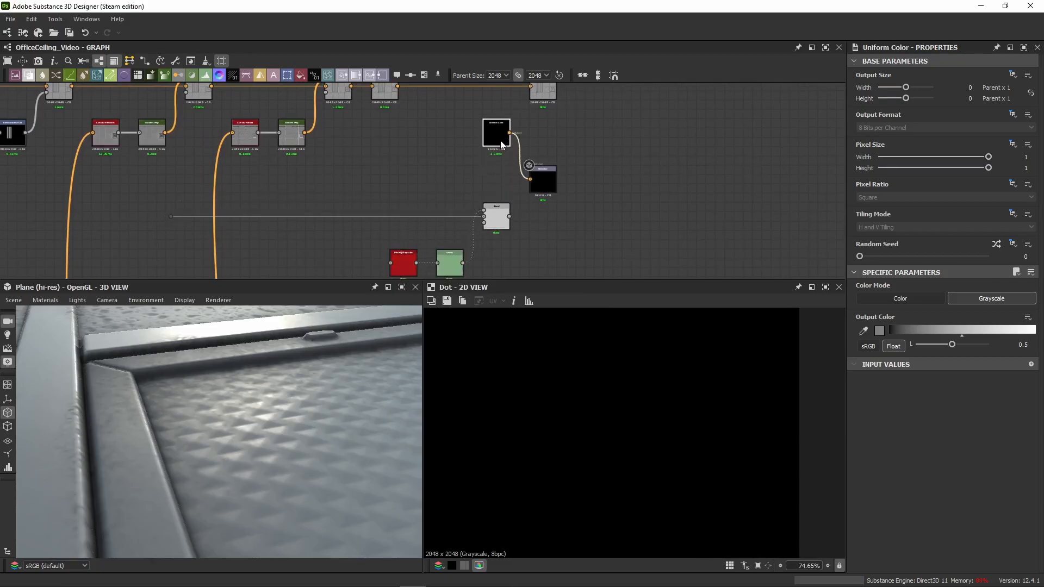
middle_drag(468, 166, 470, 140)
drag(356, 149, 540, 154)
middle_drag(318, 155, 431, 188)
scroll(355, 203, up, 2)
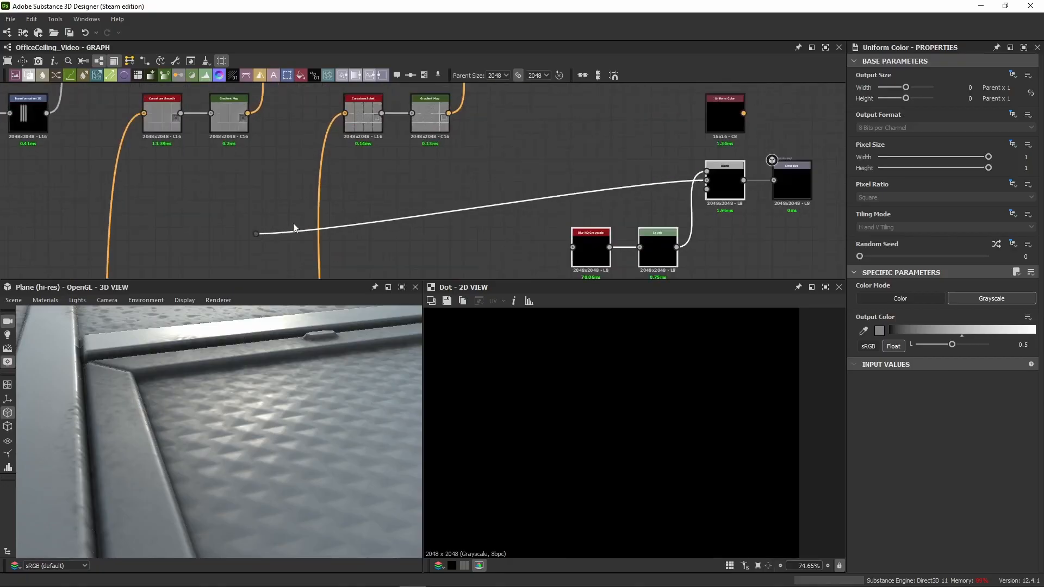
Step: Align the Dot with the Blend's wire, feed it from the light tubes' last Transformation 2D, and display the Emissive output in 2D
drag(254, 235, 300, 186)
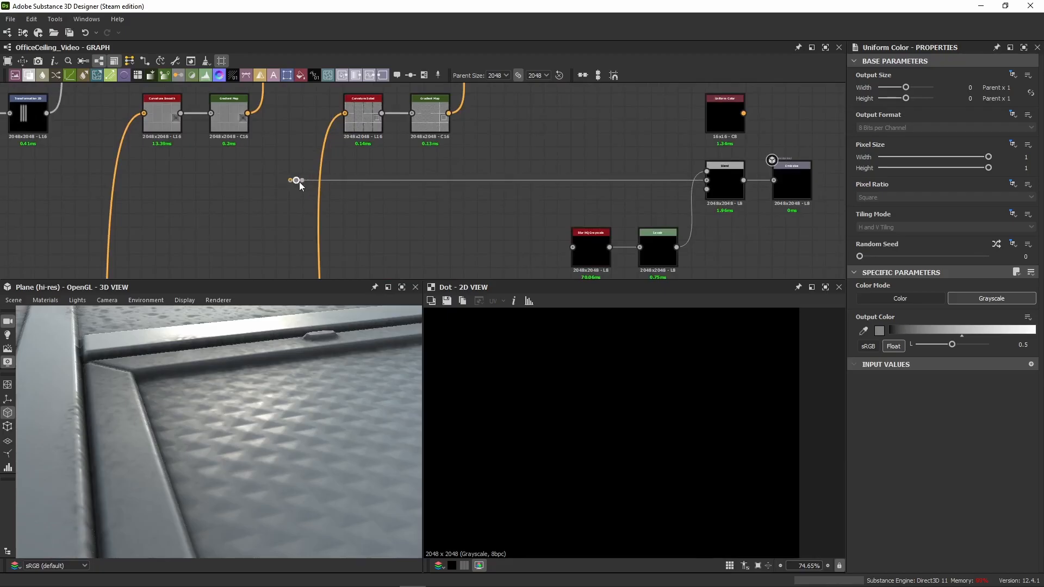
middle_drag(278, 165, 441, 173)
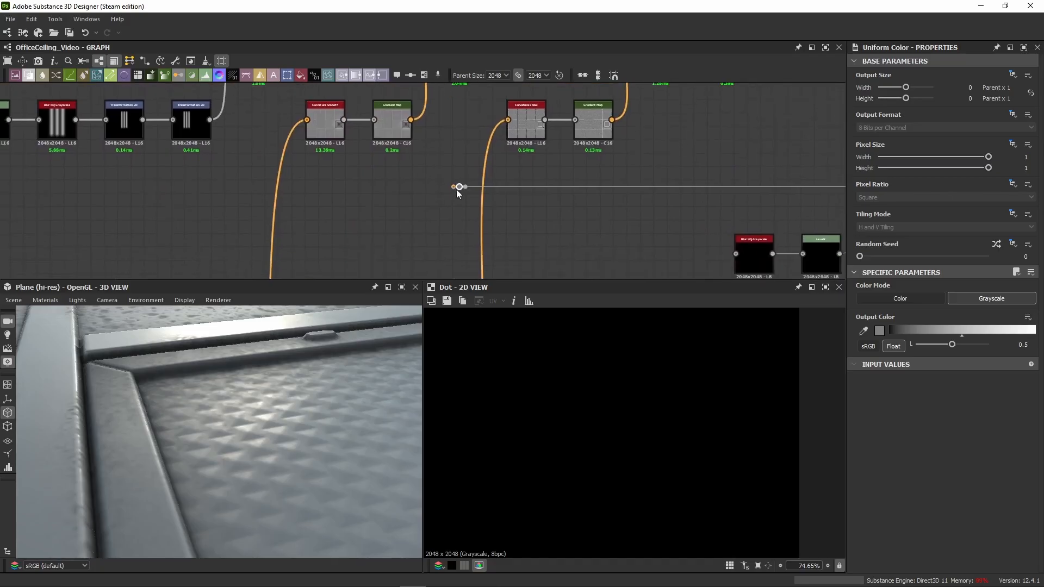
drag(456, 188, 256, 191)
middle_drag(650, 190, 318, 207)
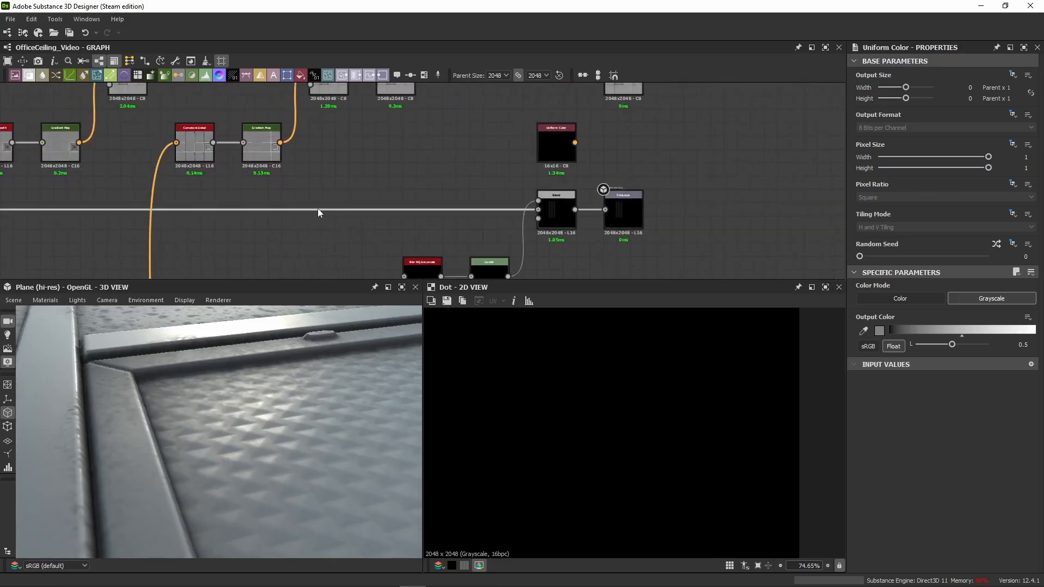
click(611, 221)
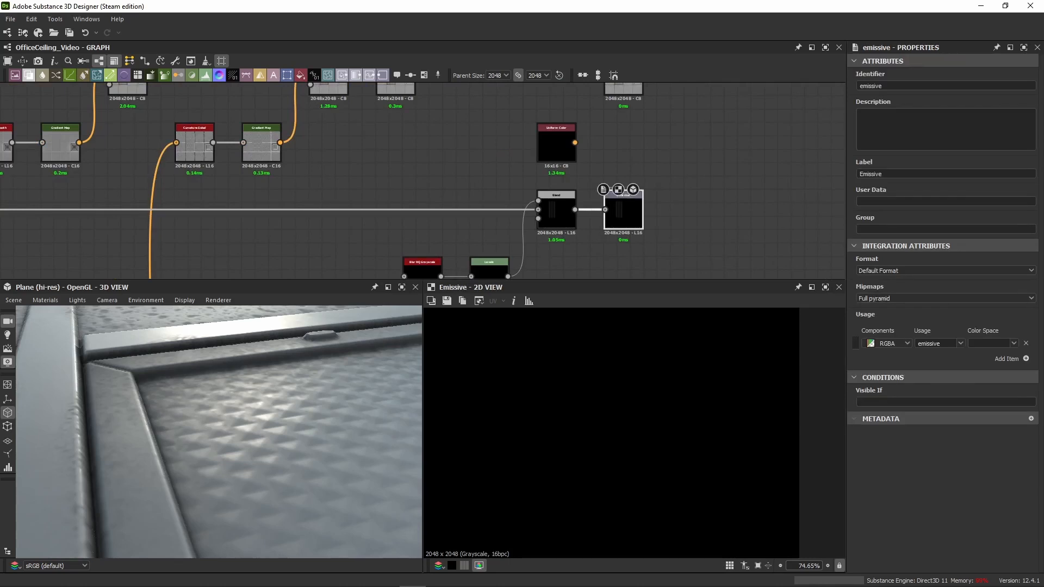
Step: Connect the light panel's rectangular mask from the lower part of the graph to the Blur HQ Grayscale input
middle_drag(476, 253, 454, 205)
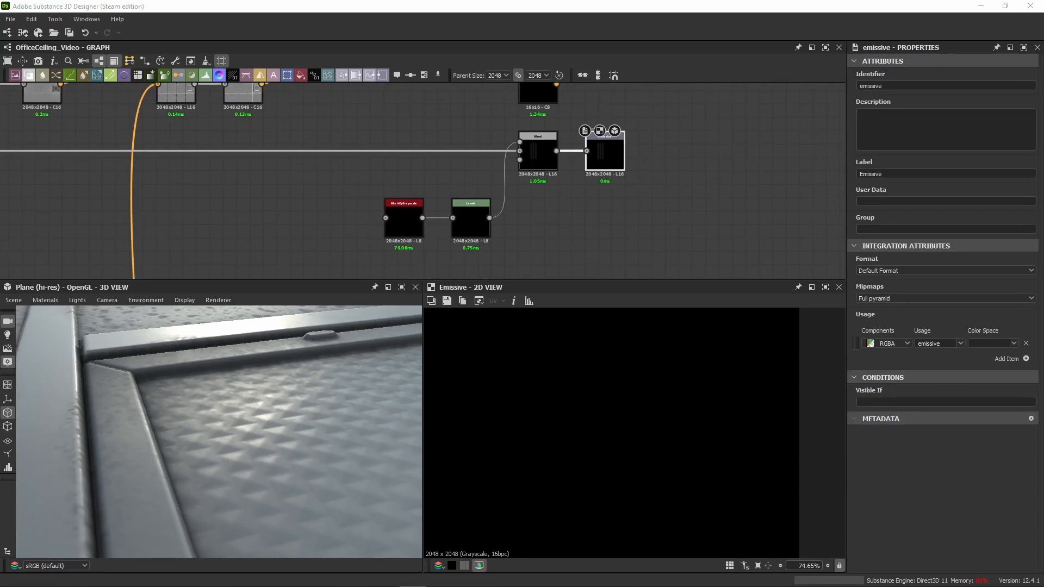
scroll(294, 223, down, 3)
scroll(293, 250, down, 5)
middle_drag(293, 259, 286, 163)
scroll(286, 198, down, 1)
middle_drag(288, 200, 426, 95)
scroll(282, 152, up, 3)
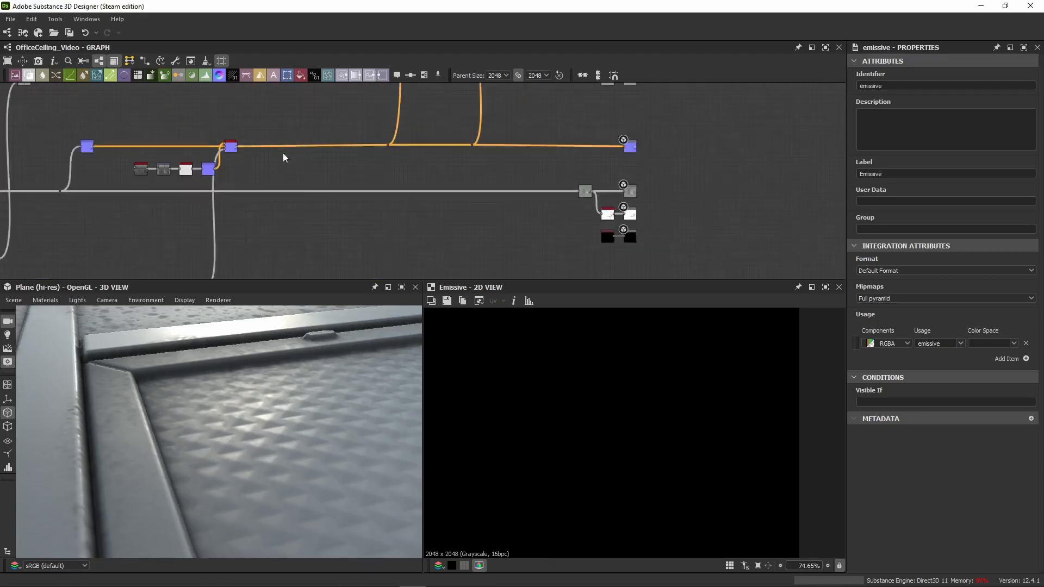
scroll(280, 155, up, 1)
scroll(213, 163, up, 5)
scroll(270, 179, down, 2)
middle_drag(275, 181, 276, 43)
scroll(230, 239, down, 1)
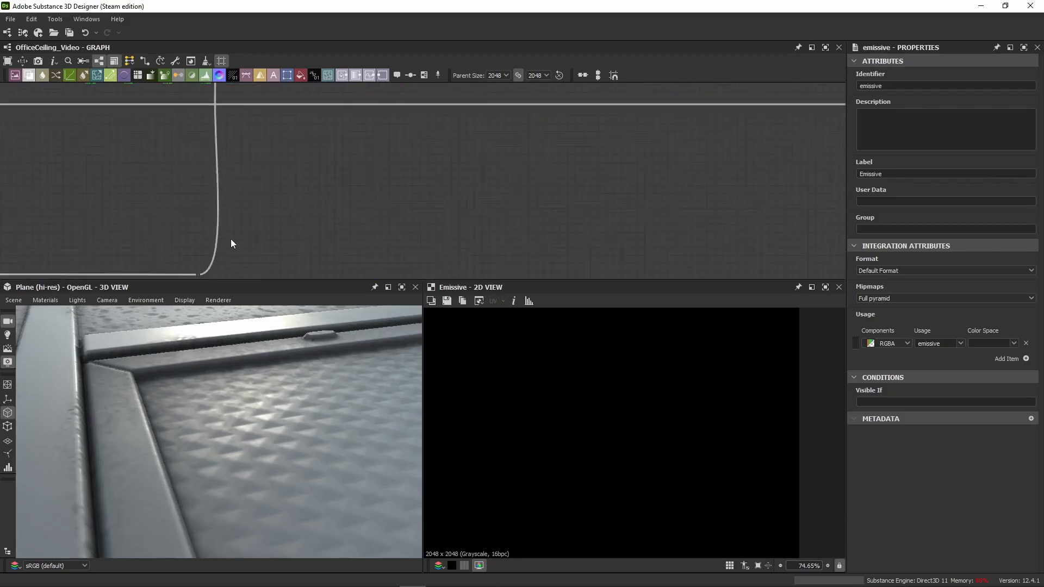
scroll(231, 239, down, 3)
drag(213, 261, 554, 161)
scroll(581, 182, down, 5)
middle_drag(586, 143, 555, 185)
scroll(554, 160, up, 7)
drag(554, 161, 500, 137)
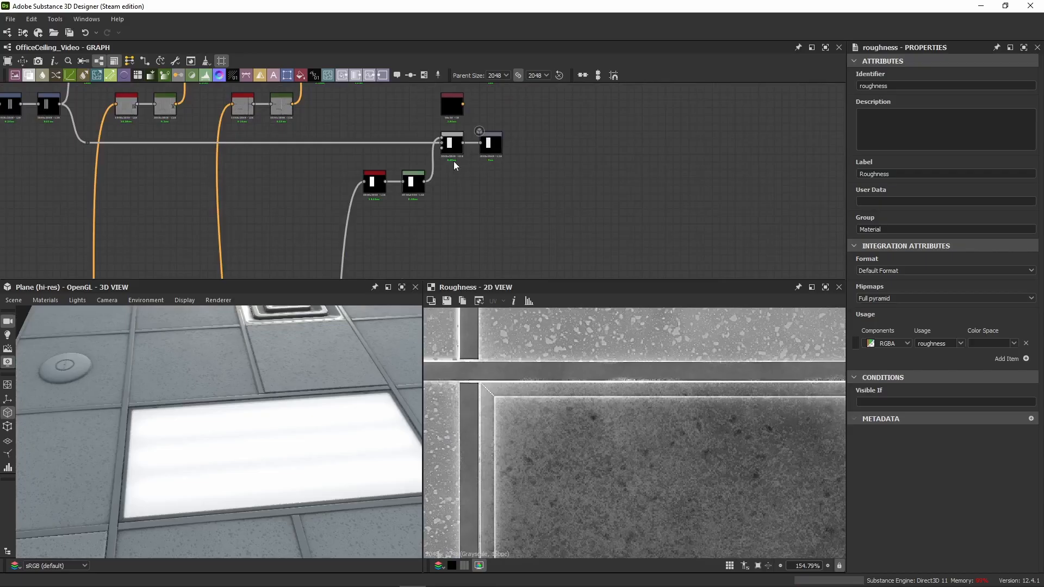
Step: Examine the emissive chain's Blend, Blur HQ Grayscale and Levels, and display the whole Emissive output in 2D
click(452, 151)
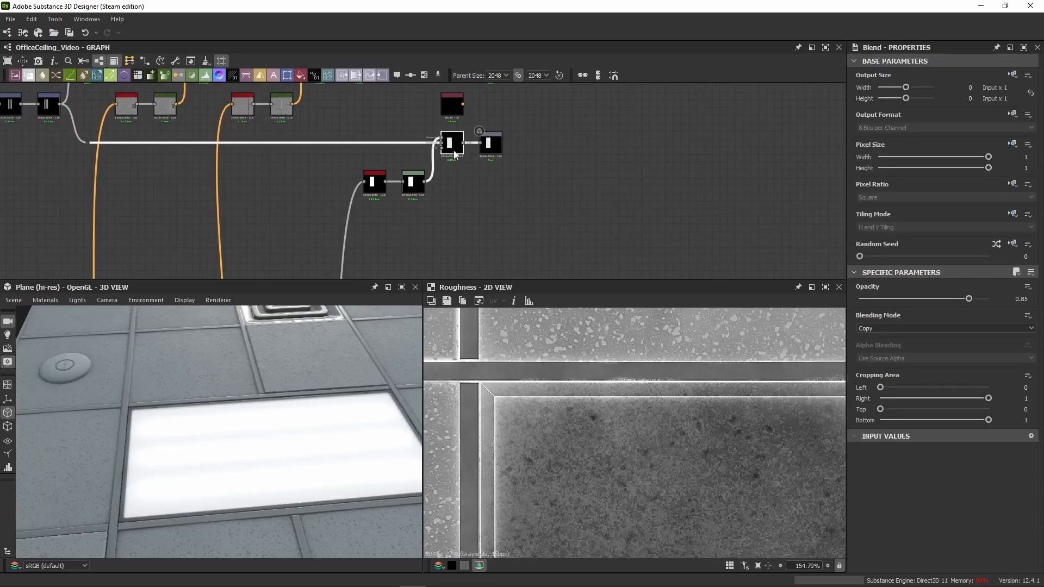
double_click(455, 155)
middle_drag(288, 168, 313, 146)
double_click(398, 160)
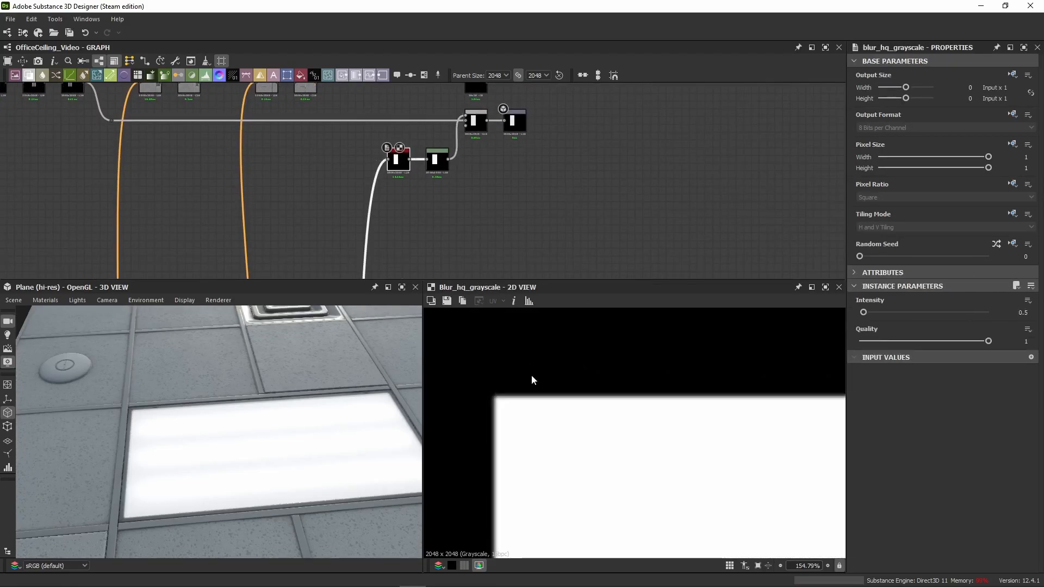
click(438, 168)
double_click(478, 127)
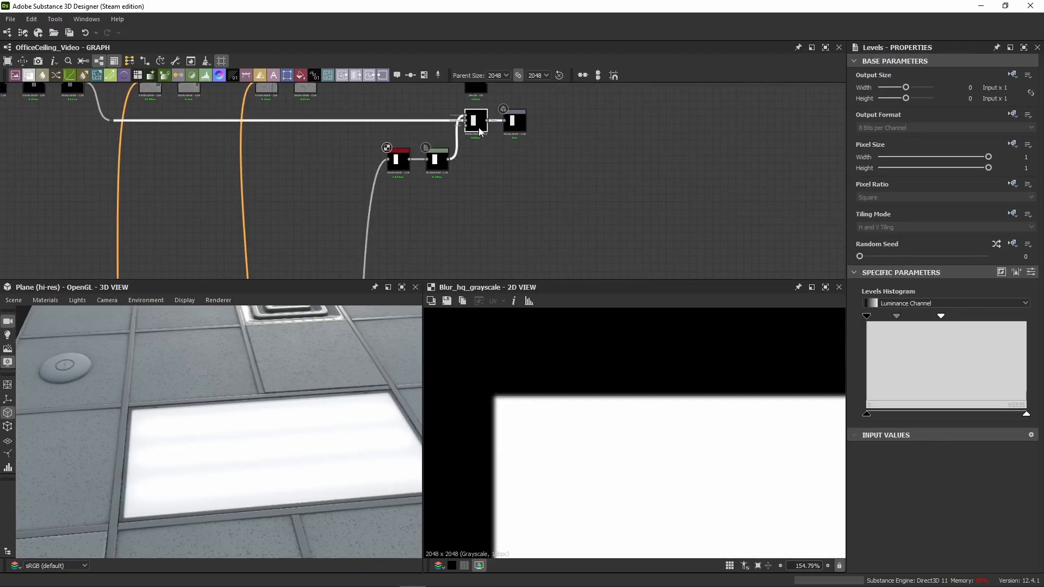
double_click(518, 124)
scroll(645, 405, down, 6)
scroll(646, 405, down, 3)
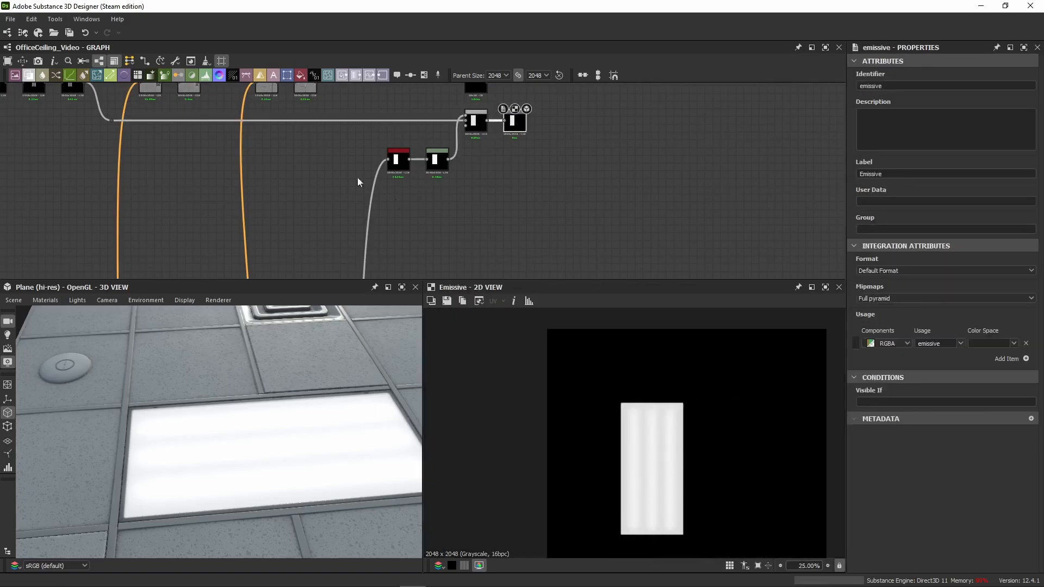
Step: Display the light tubes' last Transformation 2D in 2D and follow its wire to the emissive Blend
middle_drag(278, 161, 350, 217)
scroll(142, 151, up, 3)
double_click(142, 136)
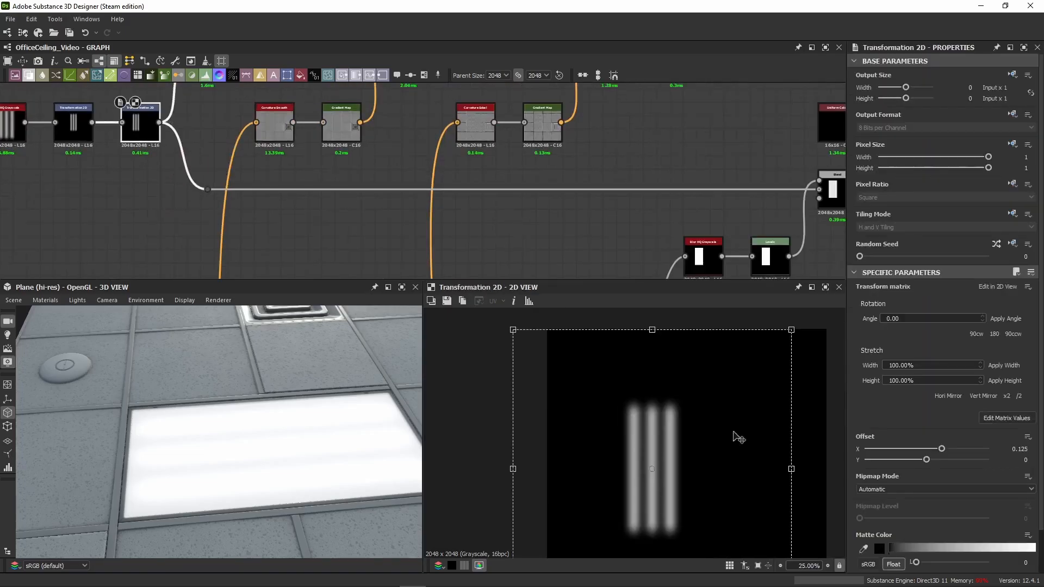
middle_drag(582, 221, 408, 163)
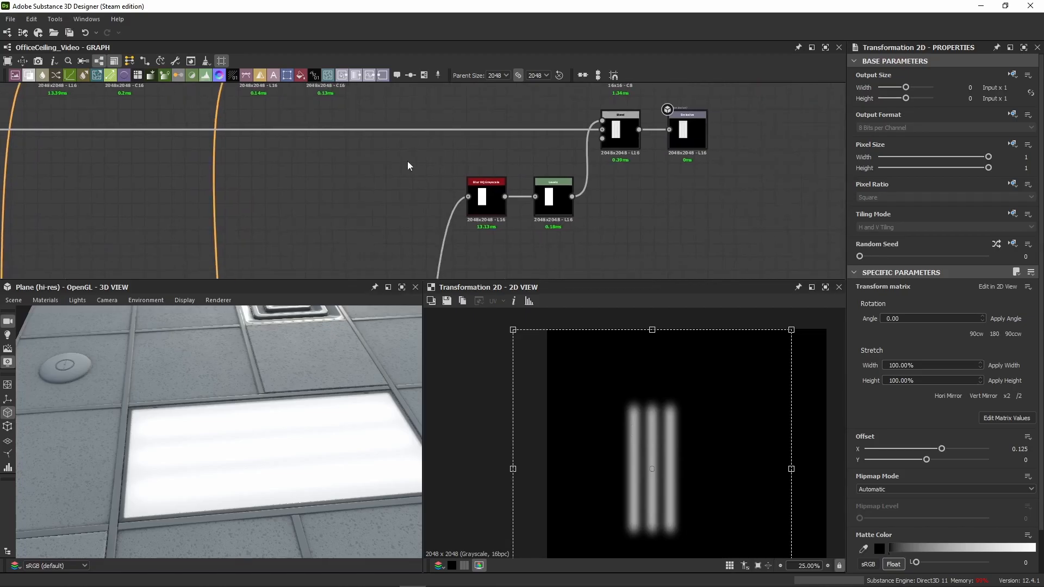
Step: Compare the panel mask's edges after the Blur HQ Grayscale and after the Levels in the 2D view
double_click(489, 212)
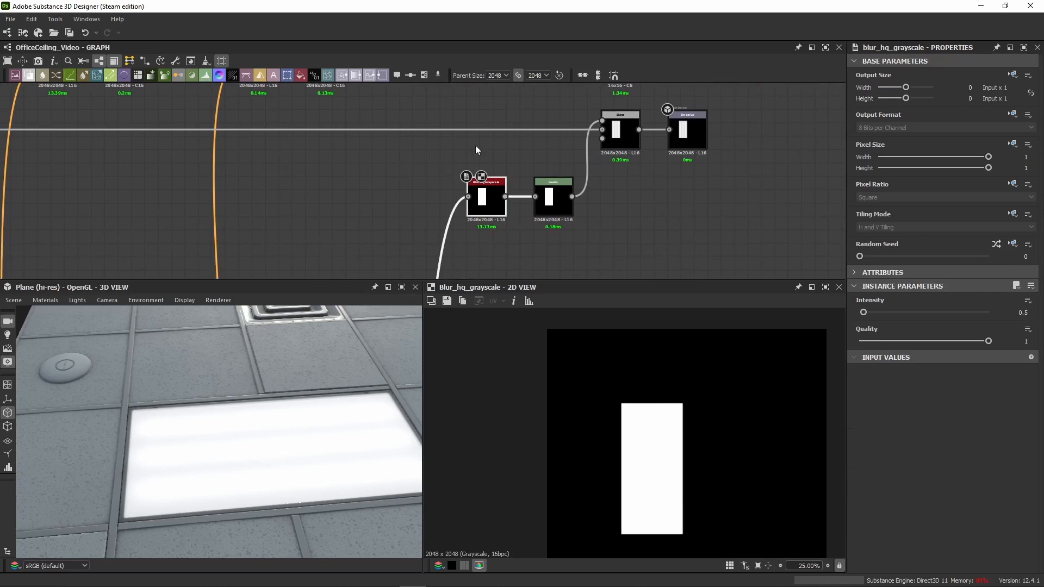
middle_drag(475, 145, 435, 133)
double_click(511, 190)
scroll(632, 419, up, 10)
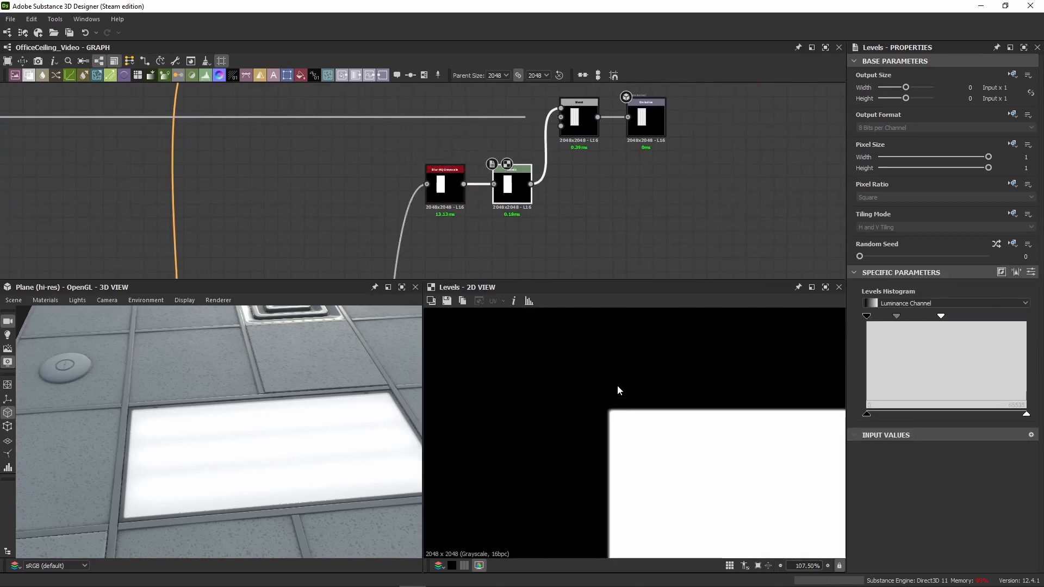
double_click(444, 188)
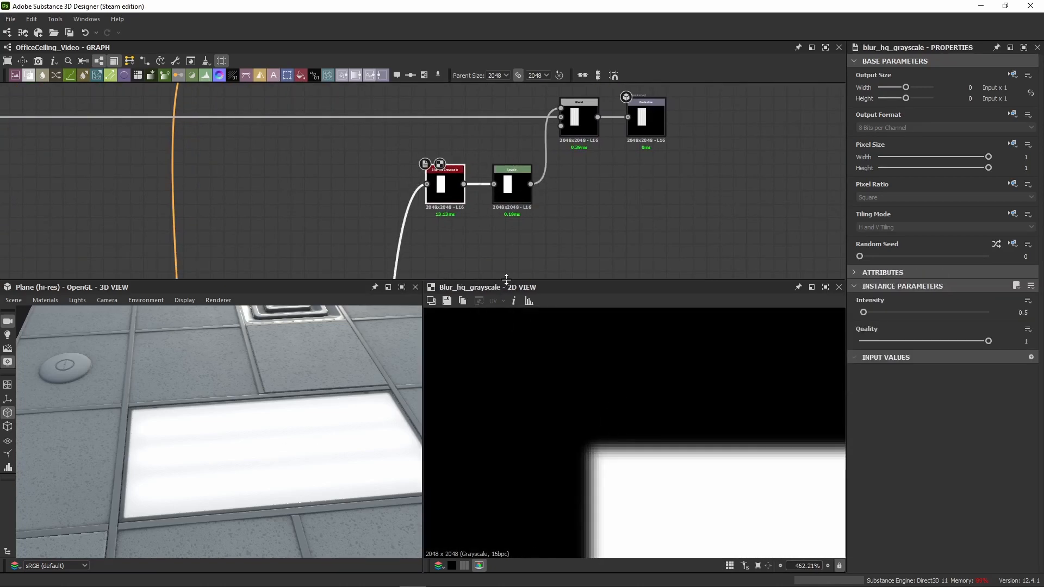
double_click(418, 186)
double_click(450, 197)
double_click(512, 191)
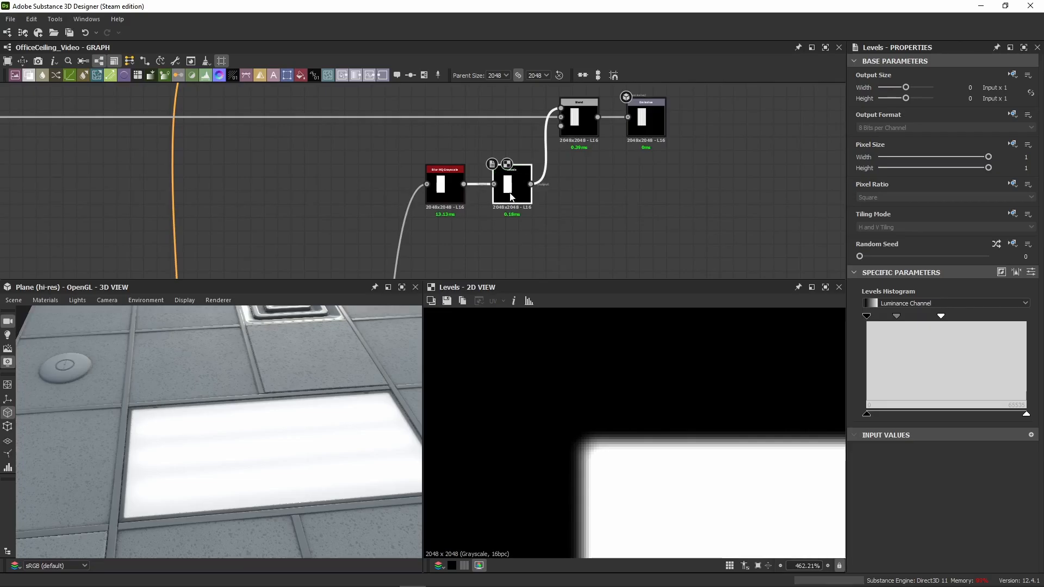
Step: Show the Levels as numeric parameters and set Level In Mid to 0.4 and Level In High to 0.465
click(1031, 272)
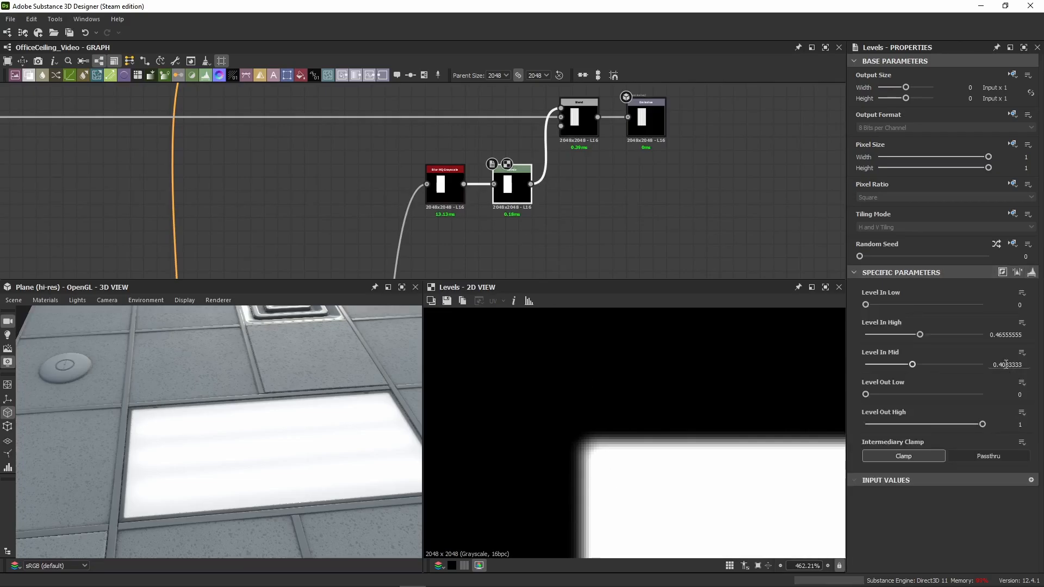
drag(1006, 365, 1040, 338)
key(BackSpace)
key(Return)
key(BackSpace)
key(Return)
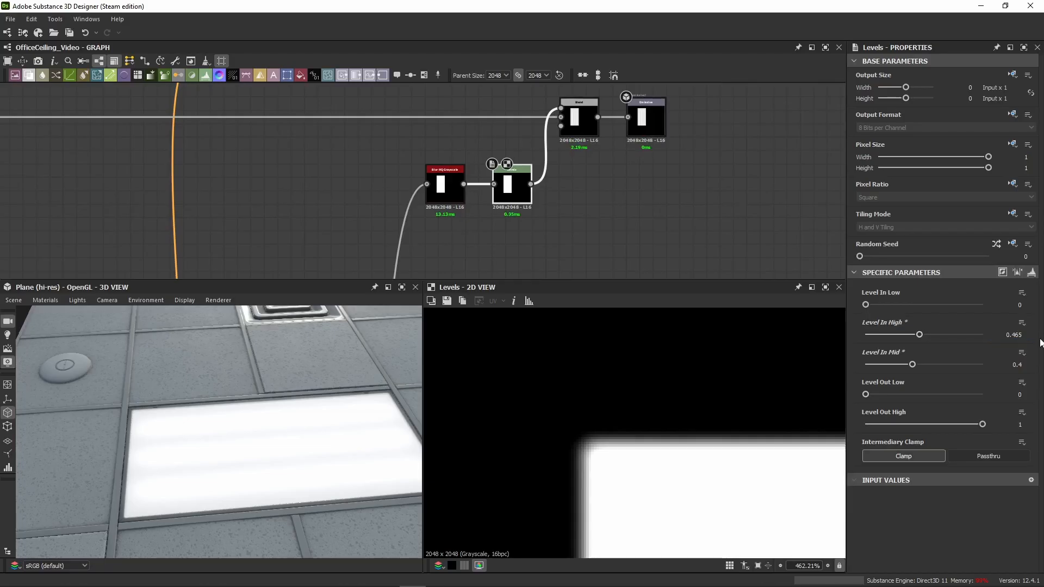
Step: Compare the Levels result with the Blur HQ Grayscale again and examine the glowing panel's frame corner in 3D
click(445, 187)
click(511, 185)
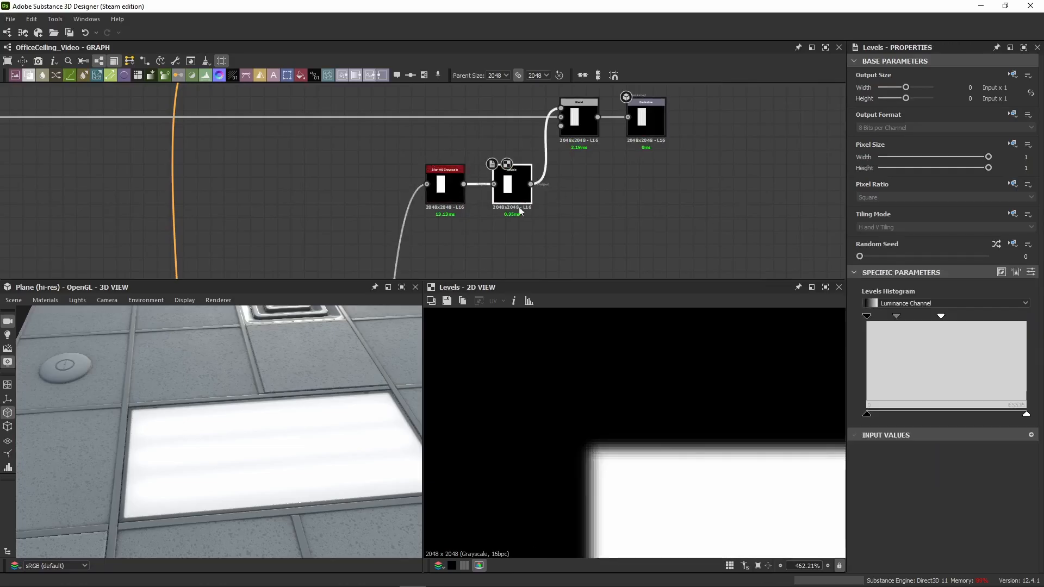
middle_drag(566, 187, 543, 193)
right_drag(227, 550, 107, 385)
middle_drag(107, 384, 161, 395)
right_drag(186, 406, 168, 376)
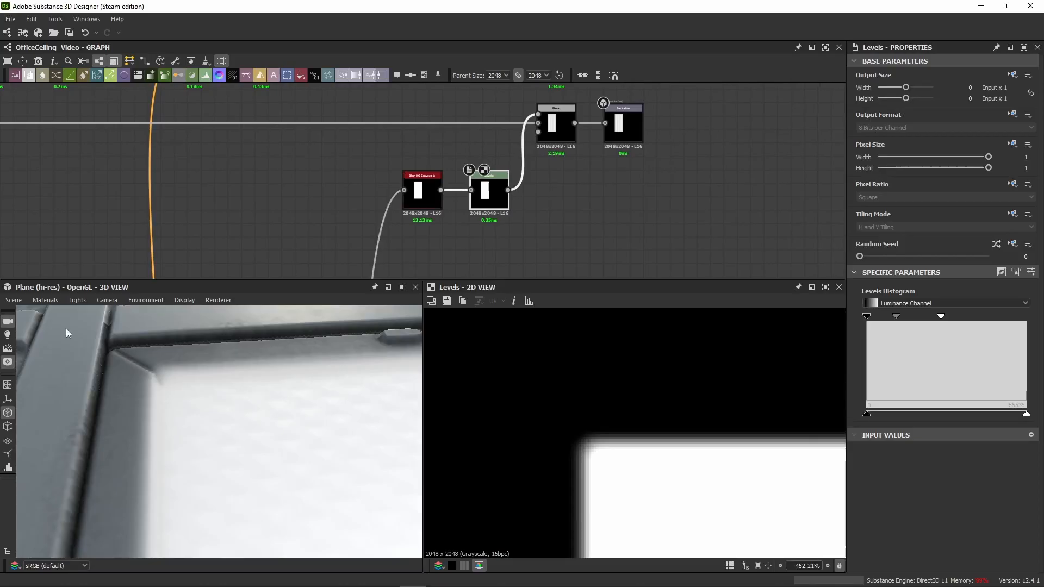
Step: Compare the emissive Blend with the light-tube Transformation 2D in 2D and inspect the lit panel in 3D
double_click(563, 141)
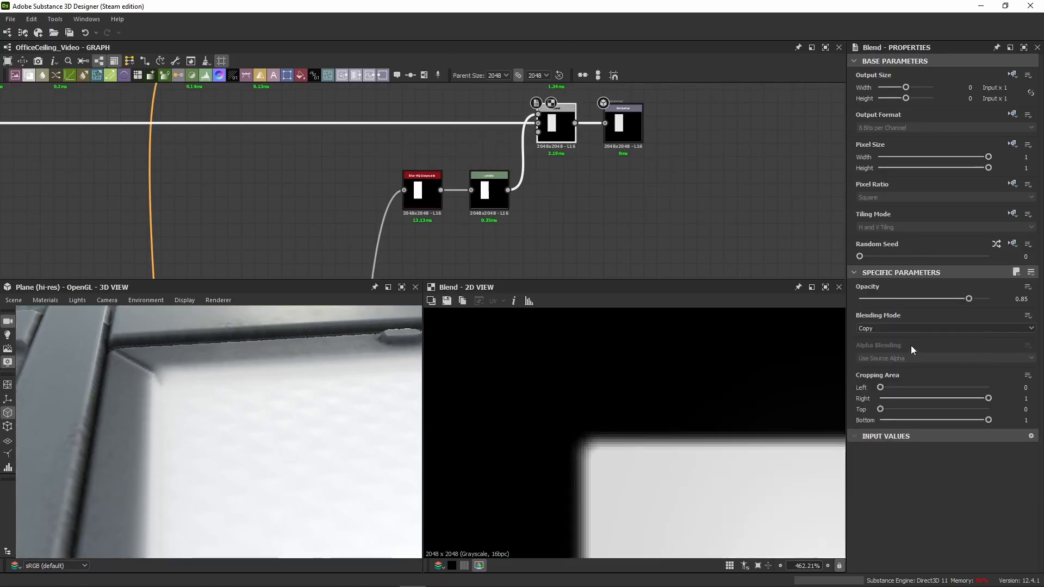
scroll(287, 161, down, 3)
middle_drag(205, 157, 280, 186)
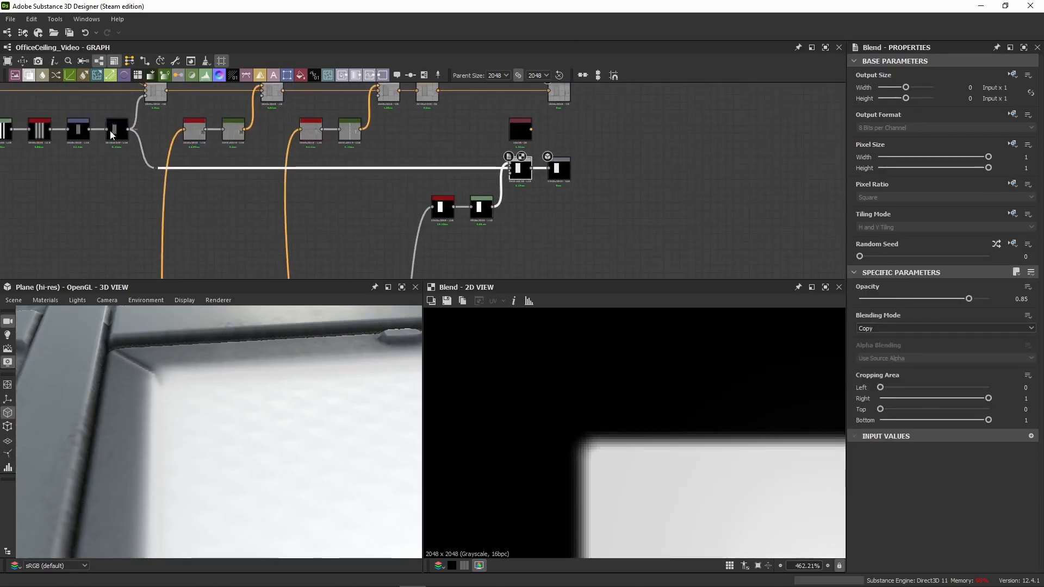
double_click(112, 130)
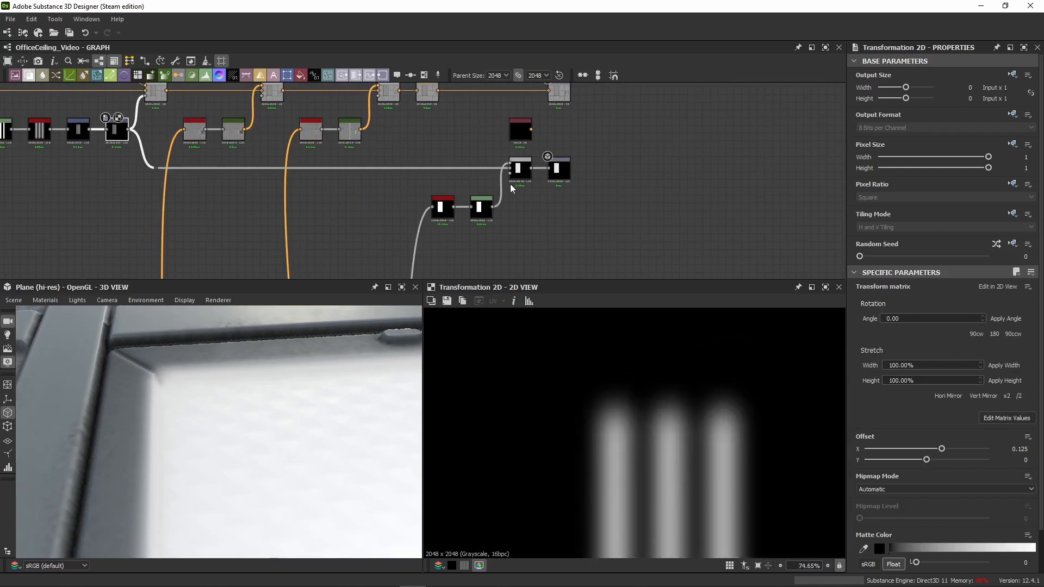
scroll(513, 180, up, 3)
double_click(523, 159)
scroll(676, 478, up, 3)
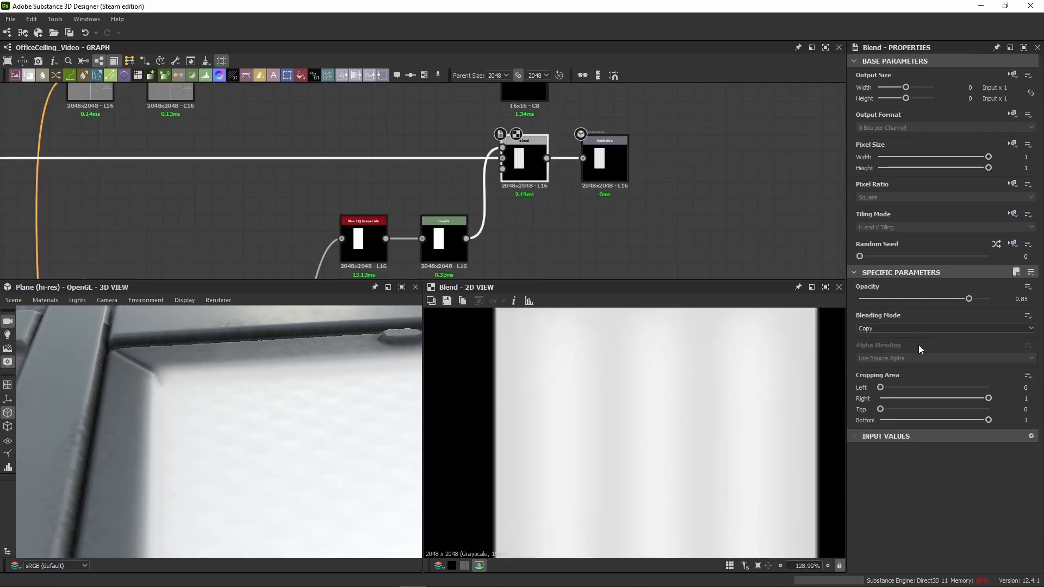
scroll(647, 452, down, 3)
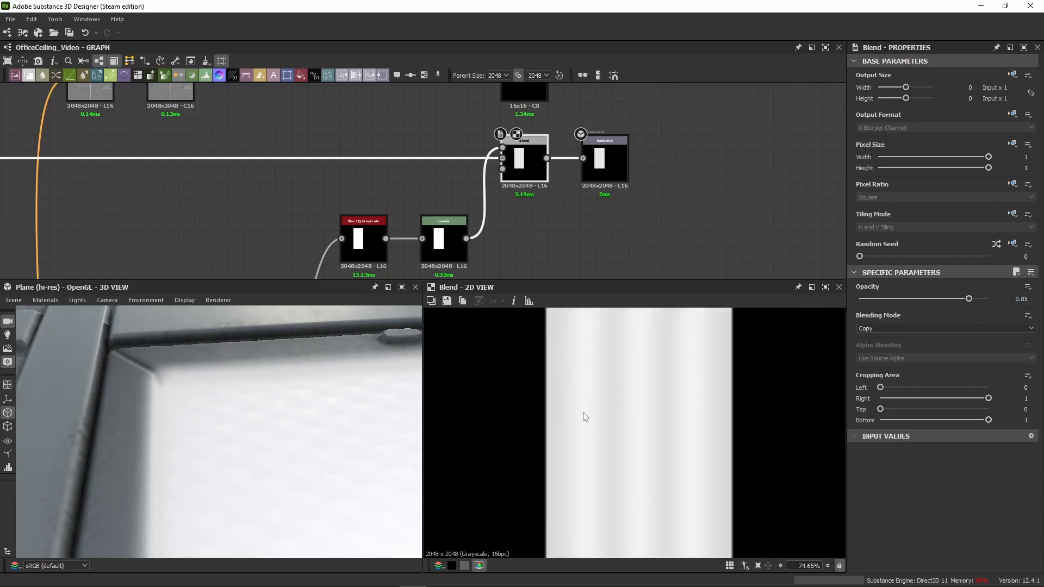
scroll(267, 447, down, 5)
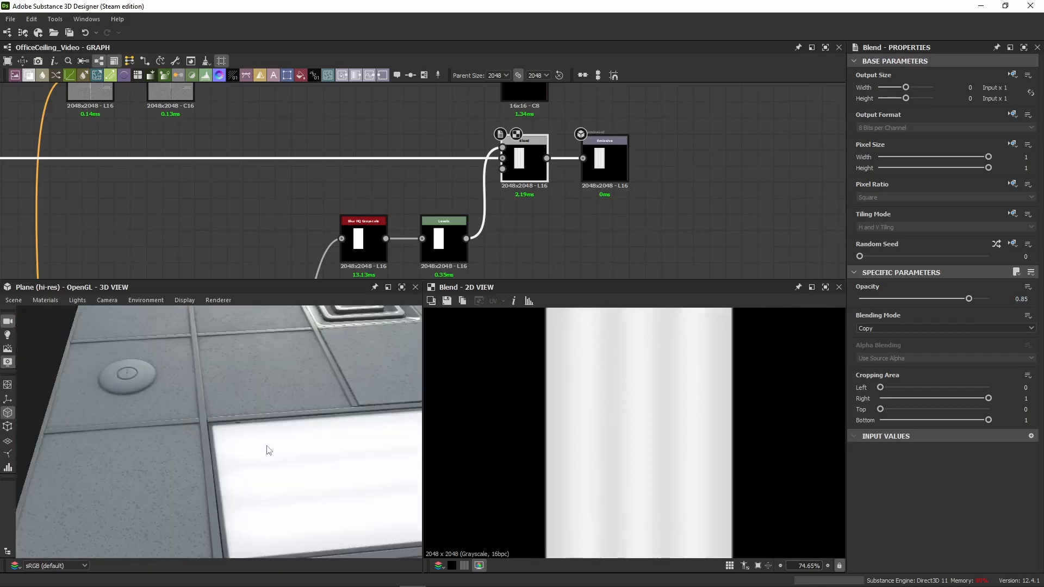
Step: Delete the existing Emissive output node after the emissive Blend
mouse_move(265, 446)
middle_down()
mouse_move(274, 413)
mouse_move(265, 445)
middle_up()
scroll(265, 446, up, 2)
scroll(265, 447, down, 3)
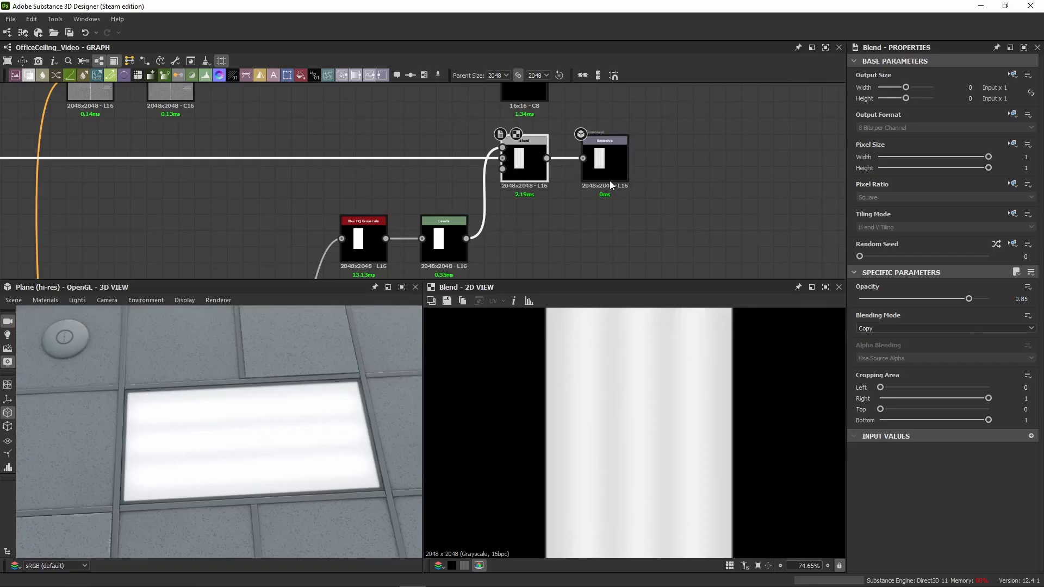
double_click(603, 160)
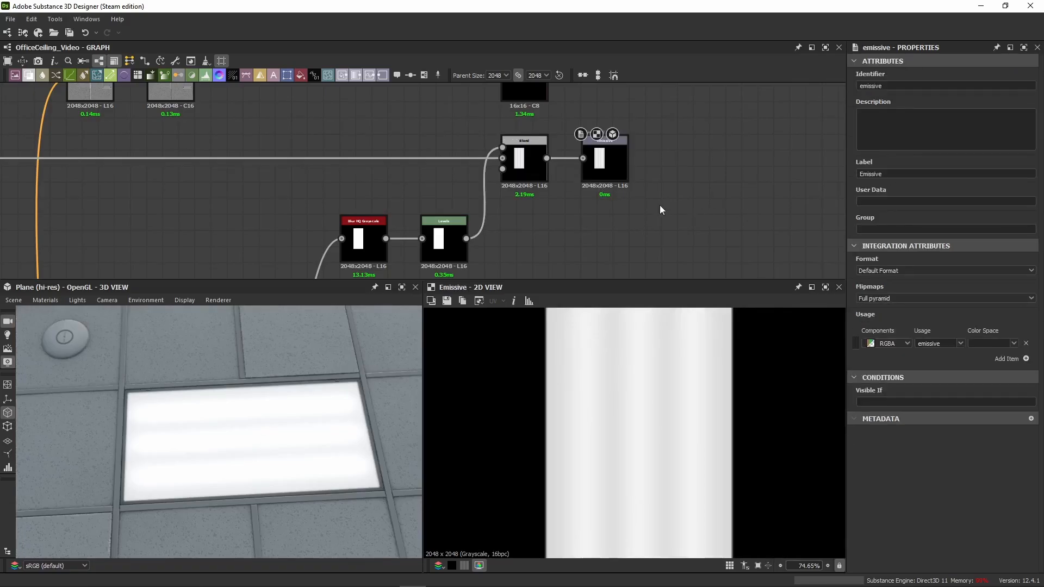
middle_drag(660, 204, 554, 196)
drag(569, 100, 484, 195)
key(Delete)
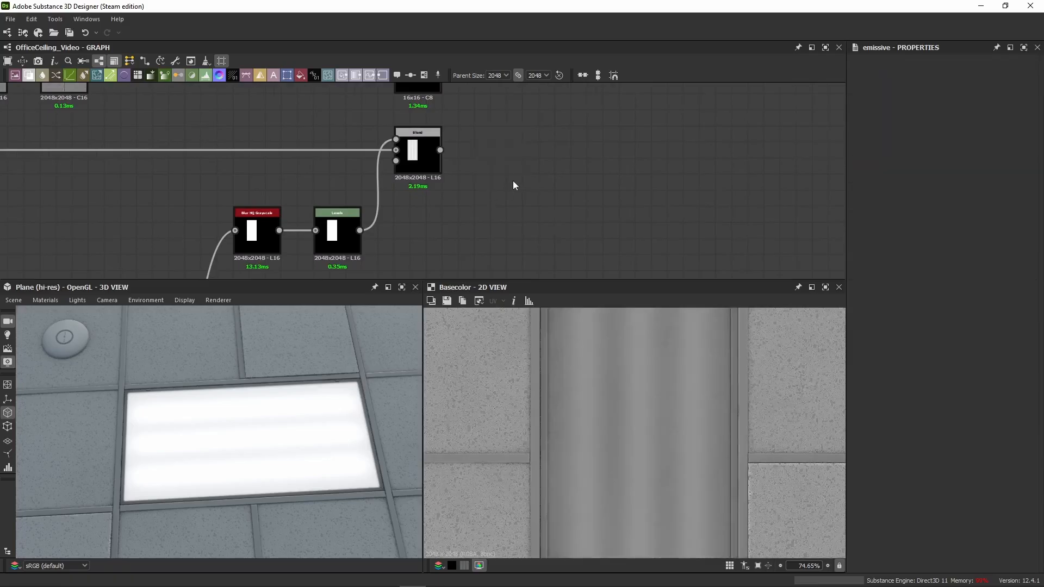
scroll(492, 174, down, 2)
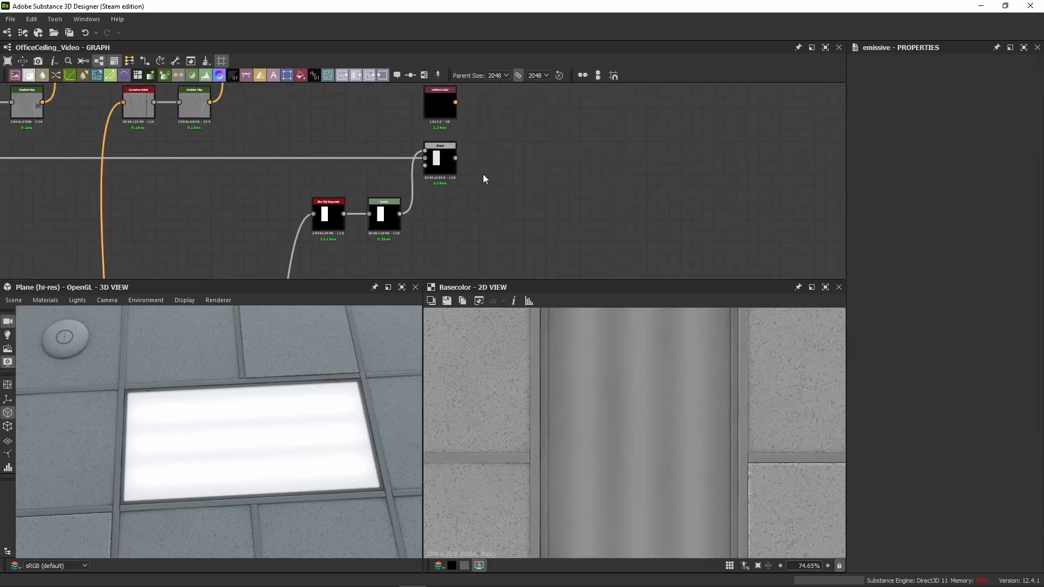
Step: Show the emissive Blend in the 2D view and examine the glowing light panel in 3D
right_click(483, 174)
click(524, 250)
drag(217, 423, 214, 391)
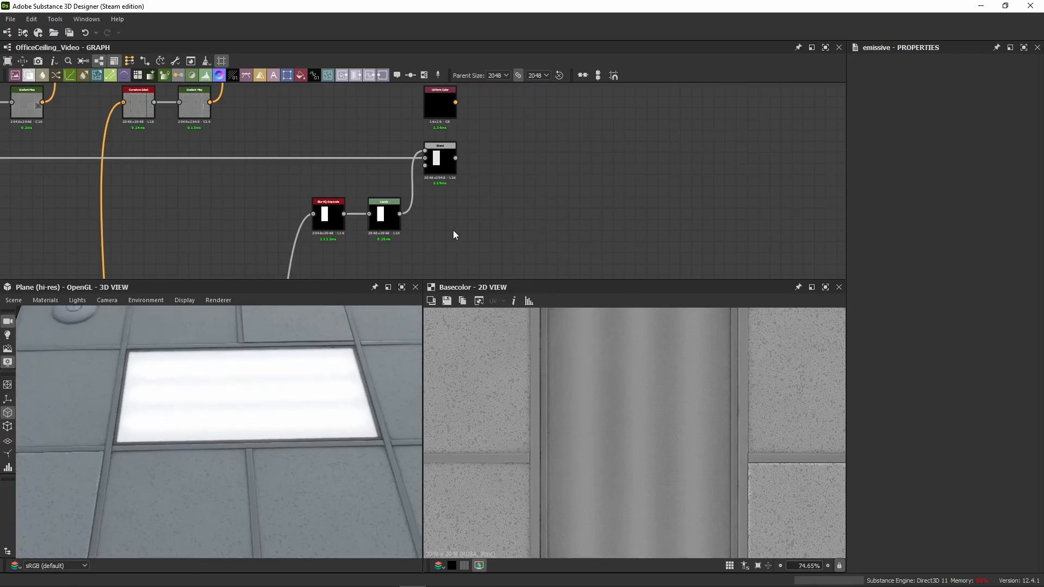
scroll(452, 230, down, 3)
double_click(445, 197)
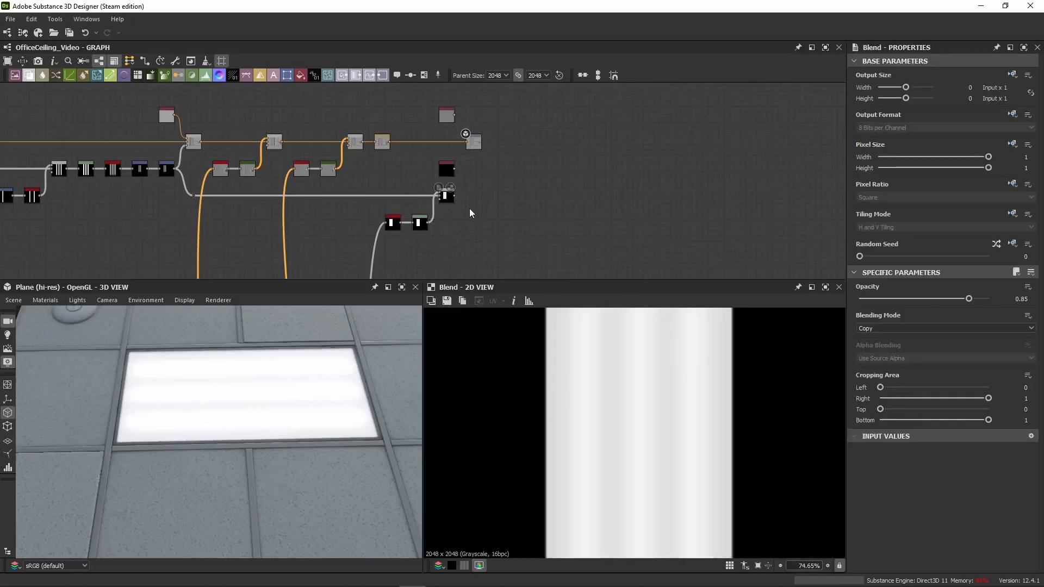
right_click(470, 209)
click(511, 285)
scroll(270, 381, up, 3)
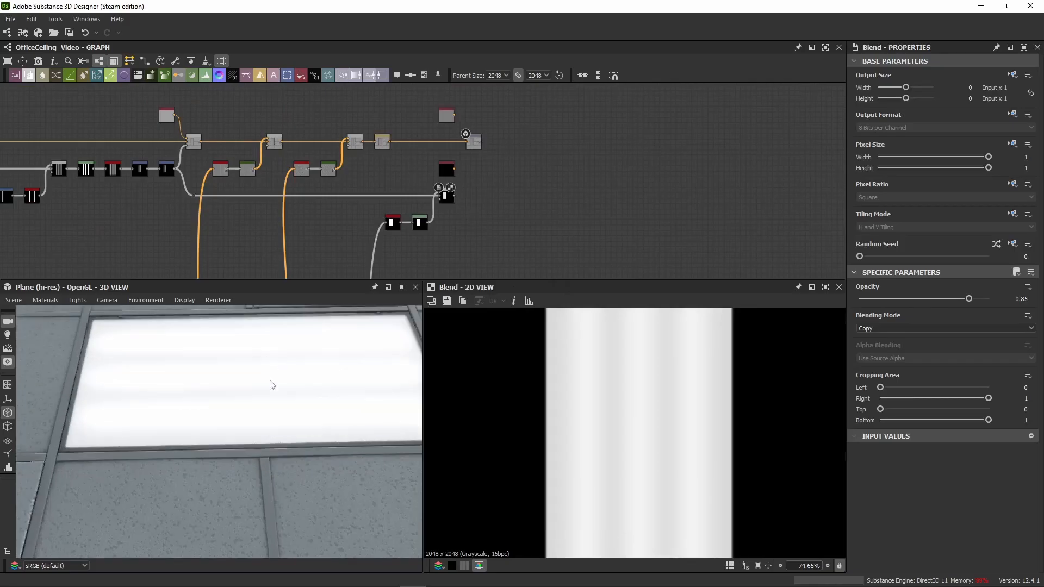
drag(272, 385, 175, 418)
scroll(493, 210, up, 3)
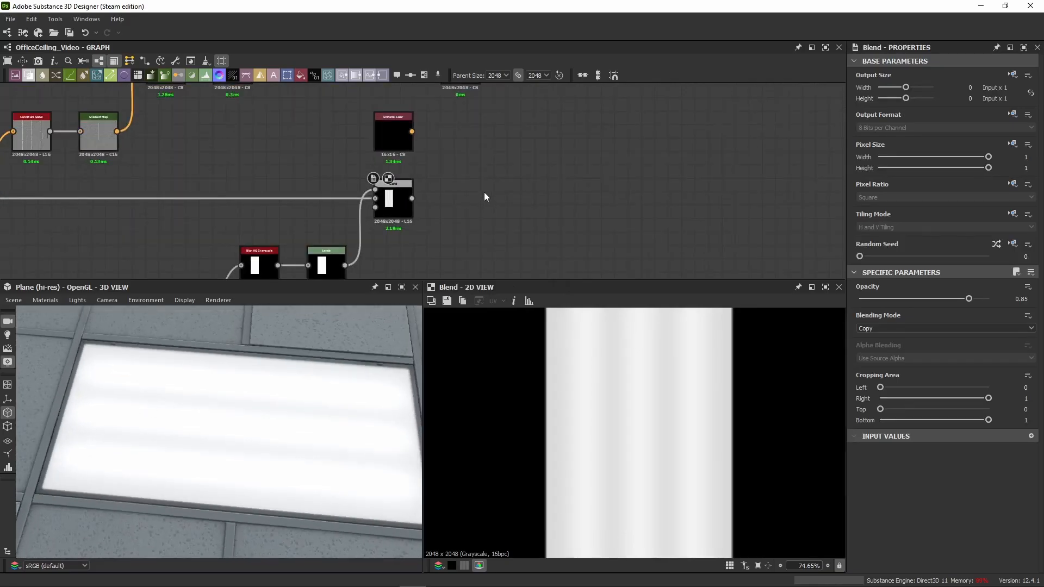
Step: Add a new Output node and place it beside the emissive Blend
key(space)
text(output)
key(Return)
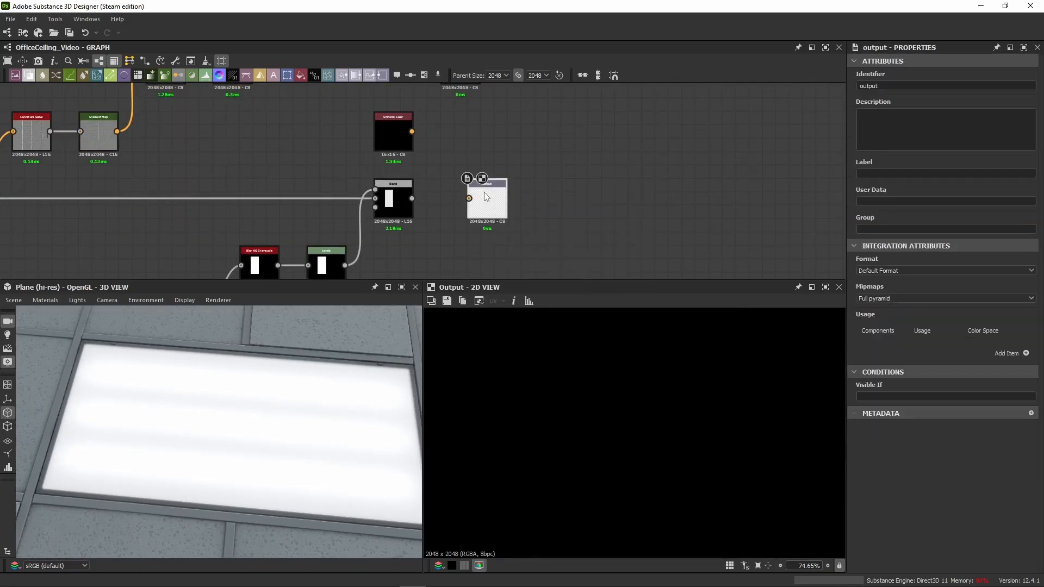
drag(486, 196, 459, 196)
Step: Set the new output's identifier to emissive and its label to Emissive
drag(883, 86, 804, 85)
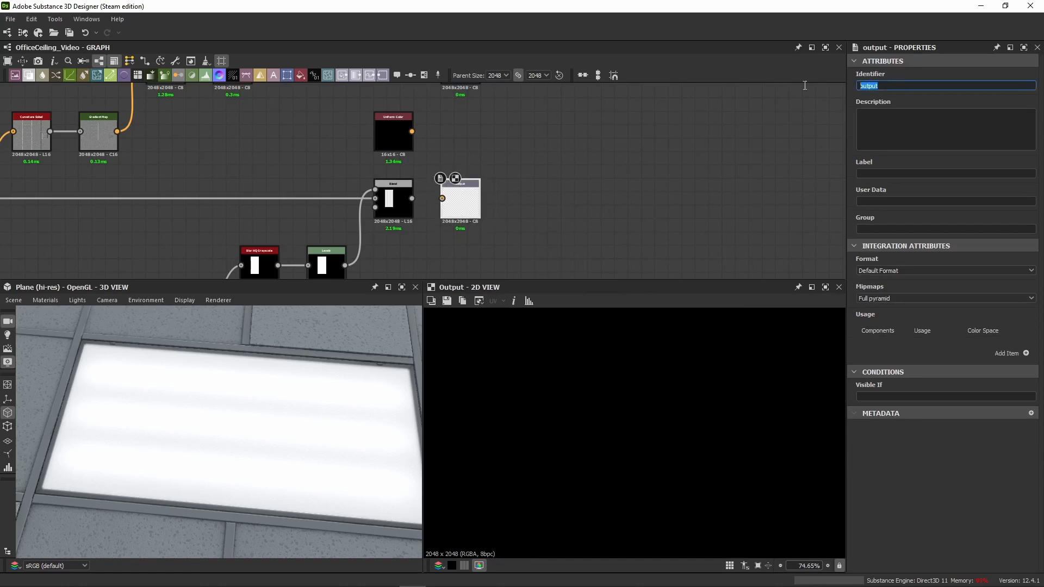
text(emissive)
click(908, 173)
text(E)
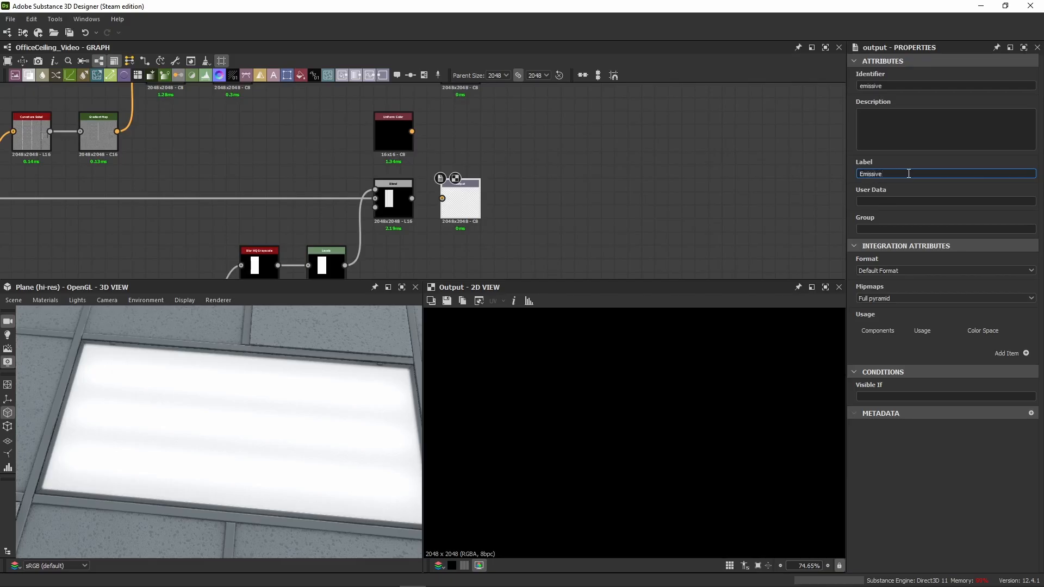
key(Return)
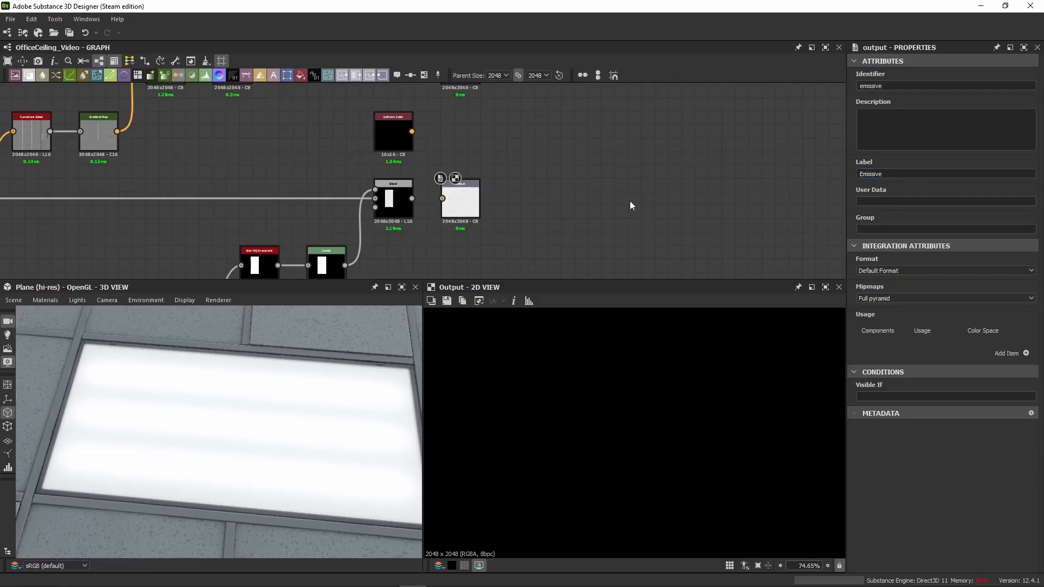
scroll(506, 209, up, 3)
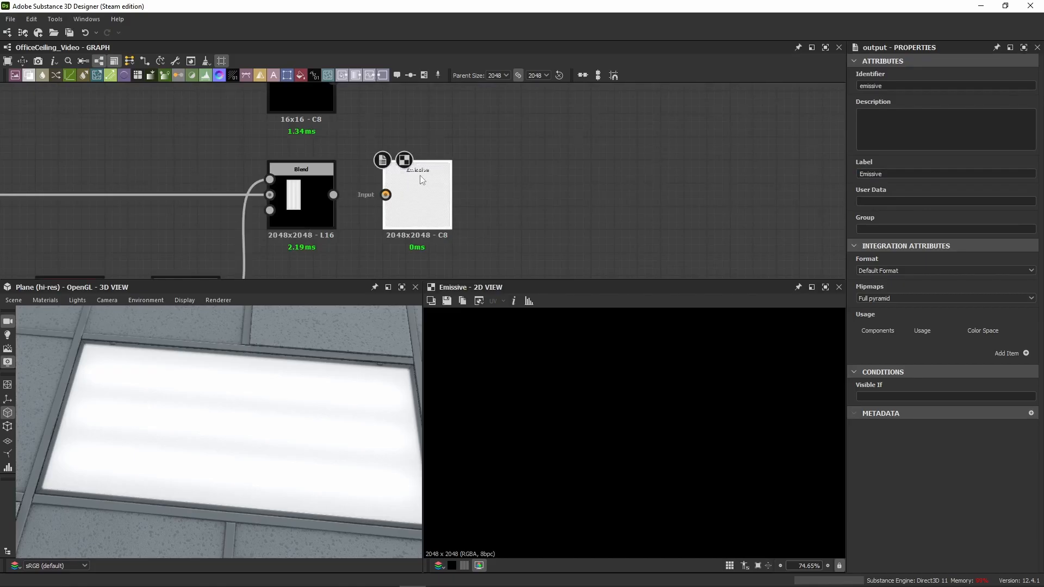
scroll(413, 171, up, 3)
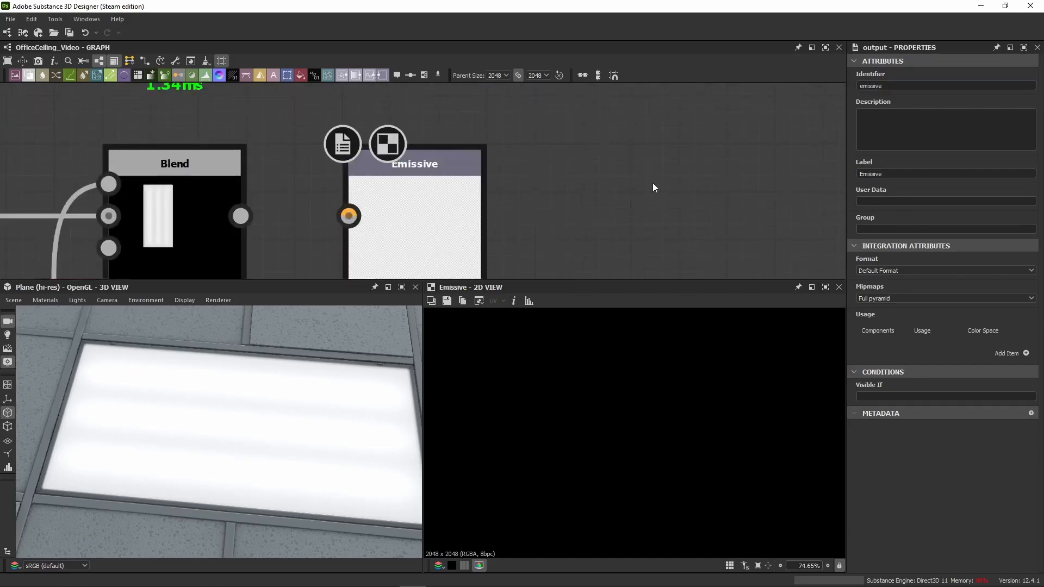
Step: Connect the emissive Blend to the Emissive output and add a usage entry to that output
drag(240, 215, 349, 215)
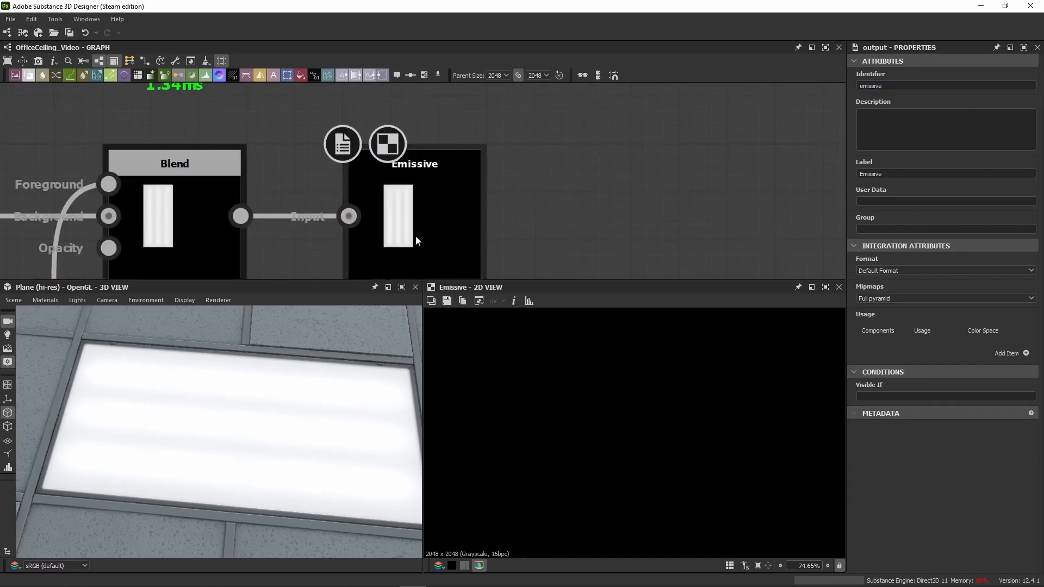
click(1026, 353)
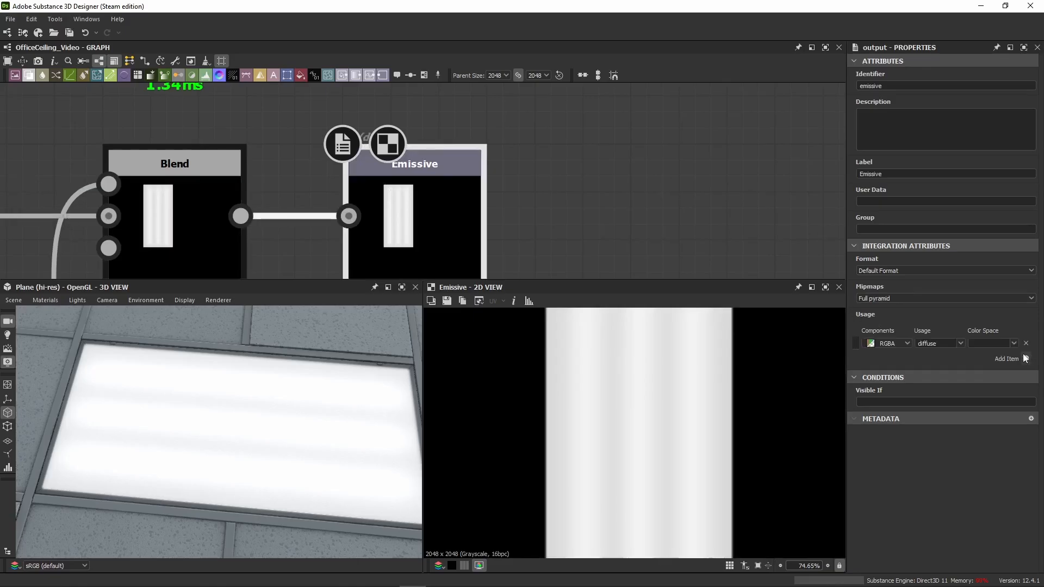
scroll(585, 217, down, 4)
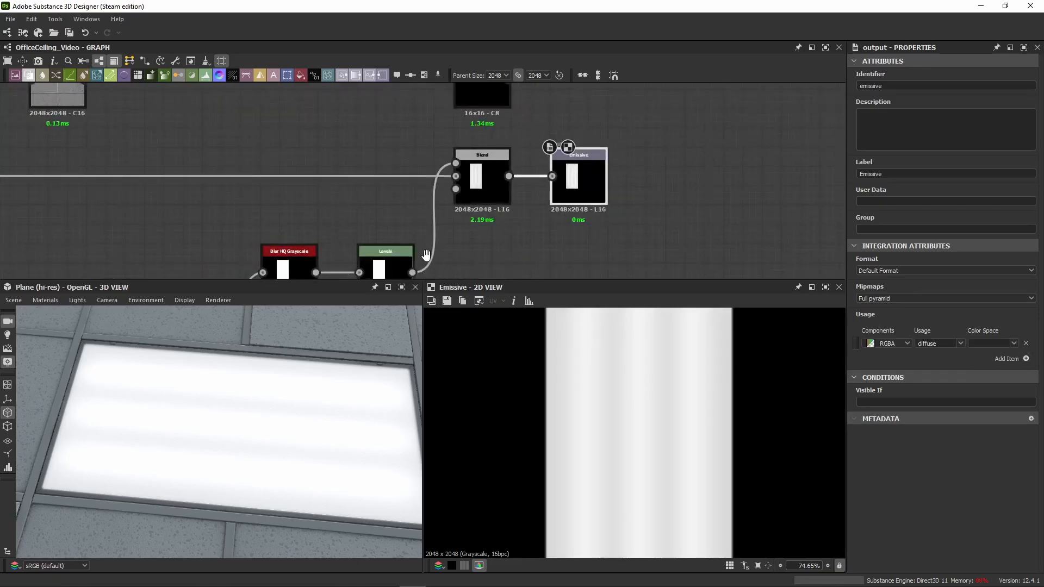
Step: Add a Shape node below the emissive Blend and connect it to the Emissive output in place of the Blend
middle_drag(266, 210, 154, 150)
key(space)
text(sha)
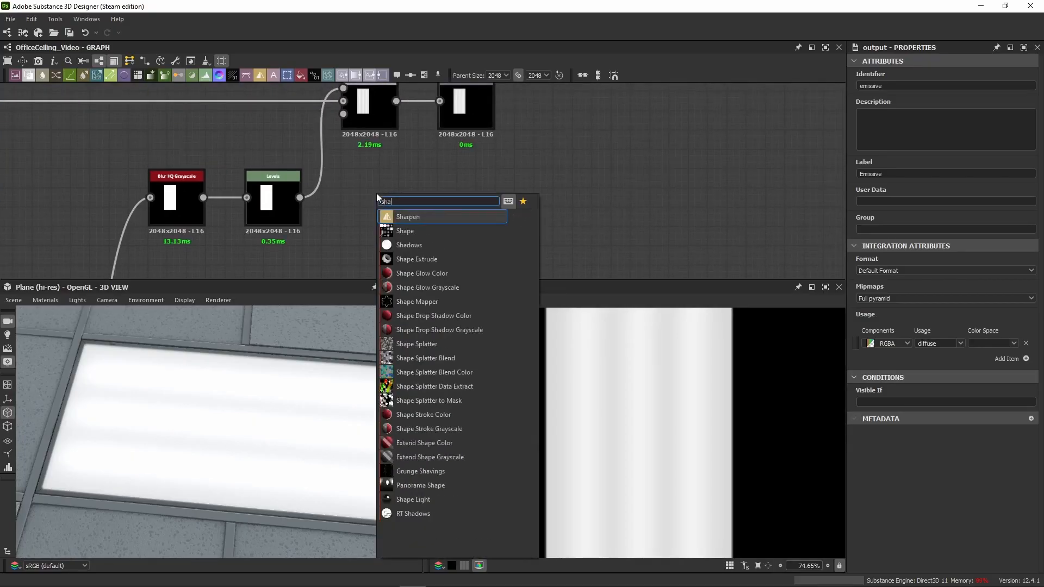
text(pe)
key(Return)
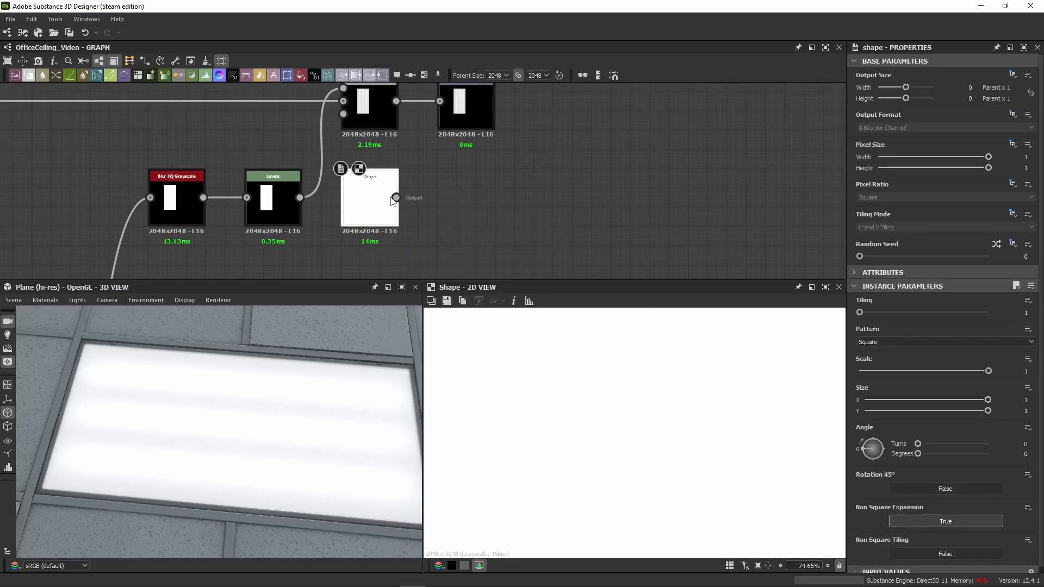
double_click(468, 111)
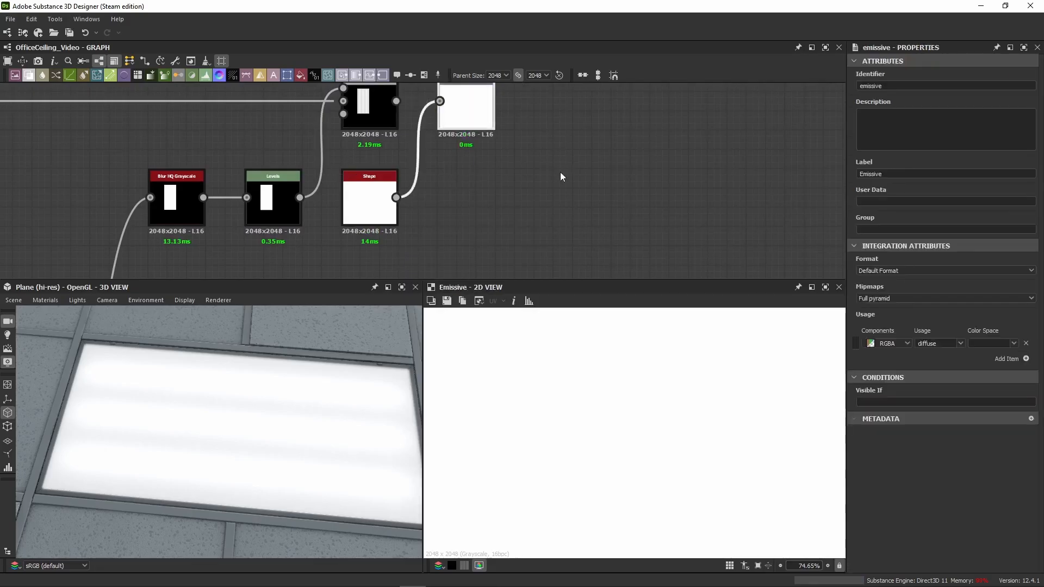
scroll(266, 420, down, 4)
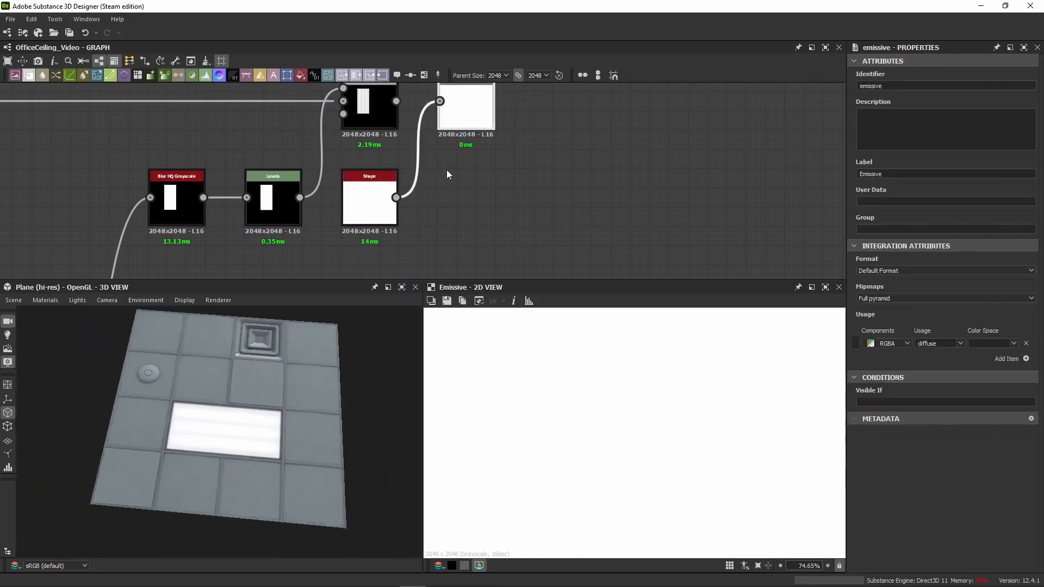
middle_drag(472, 130, 430, 146)
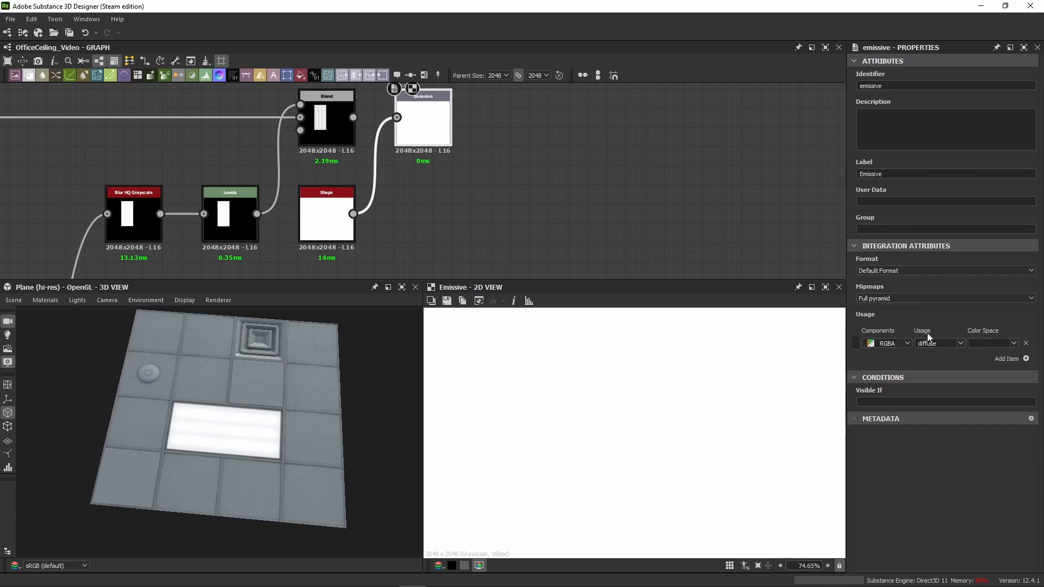
Step: Set the Emissive output's usage to emissive and view the output in 3D in the Emissive channel
click(960, 344)
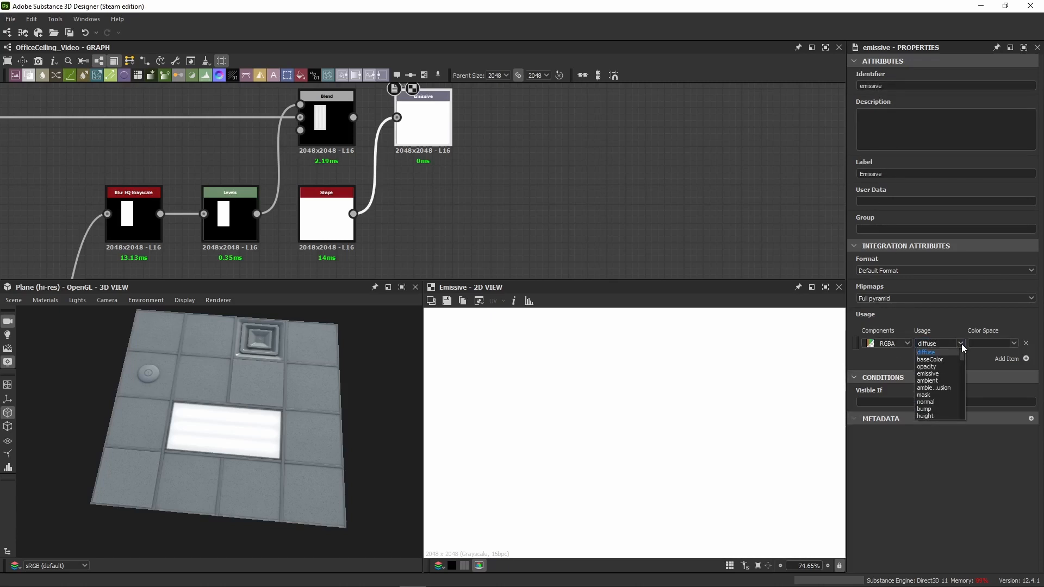
click(930, 374)
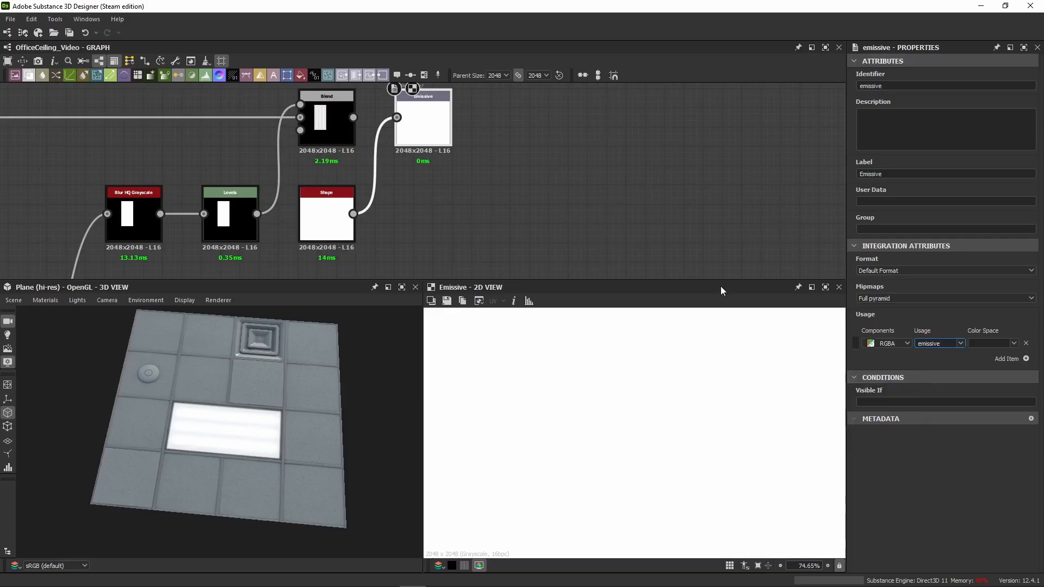
right_click(414, 125)
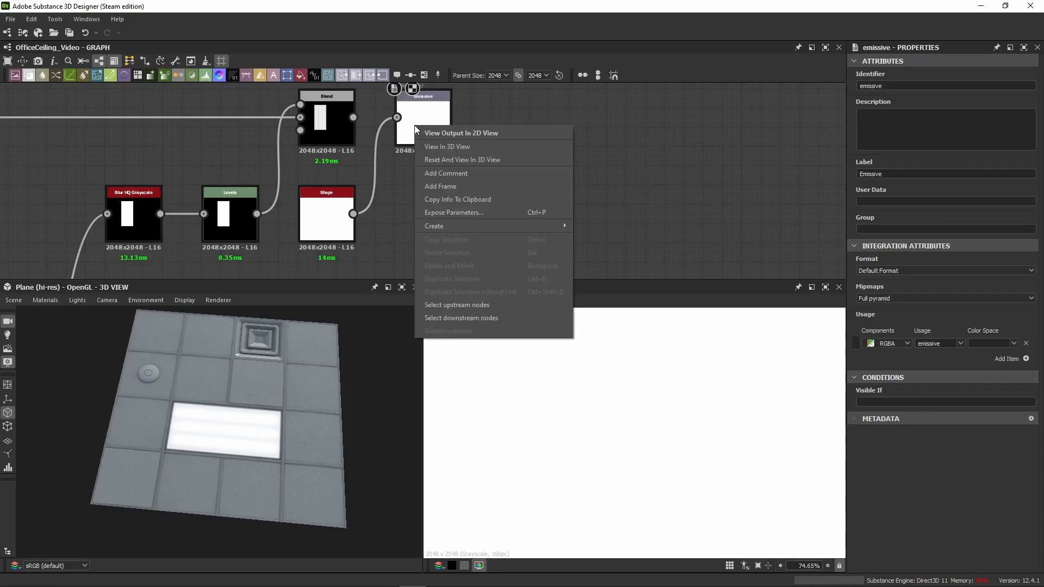
click(424, 126)
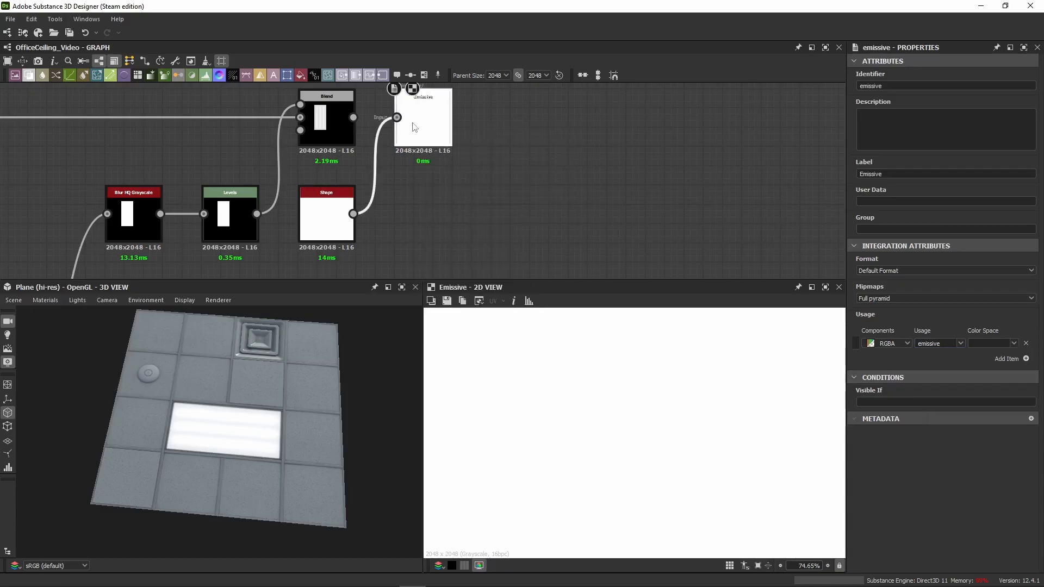
right_click(435, 127)
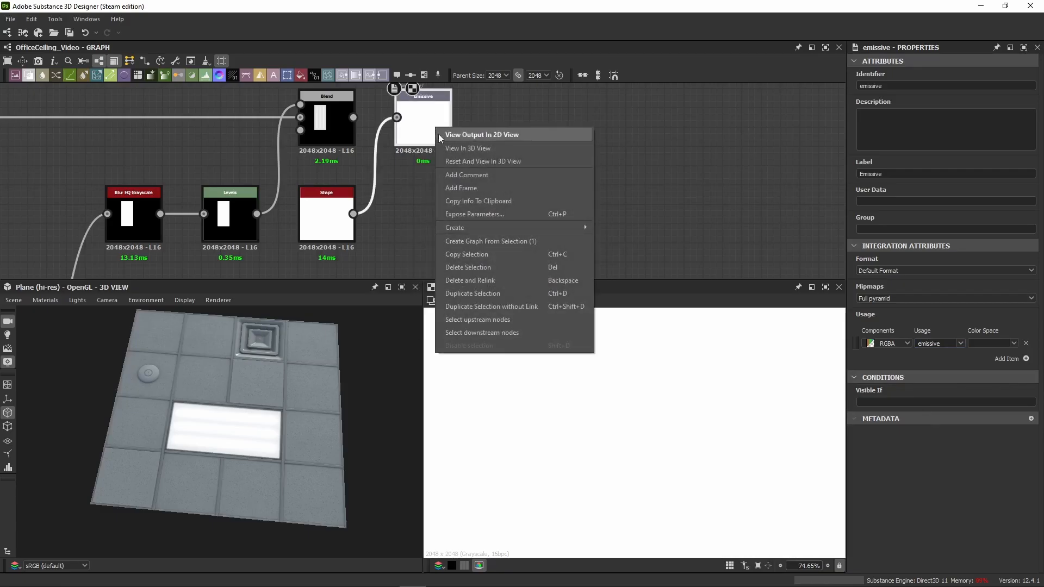
click(483, 149)
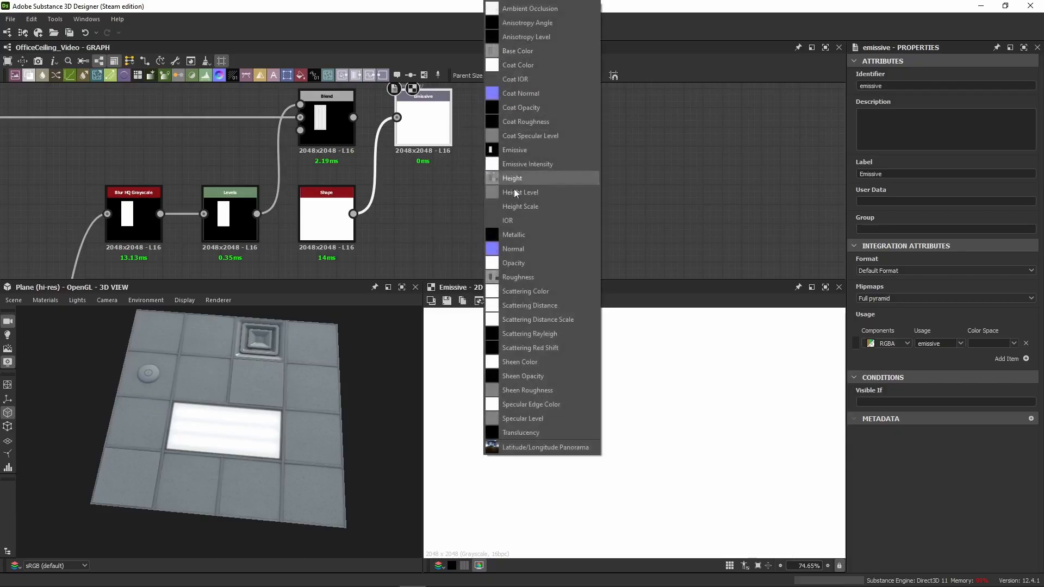
click(515, 151)
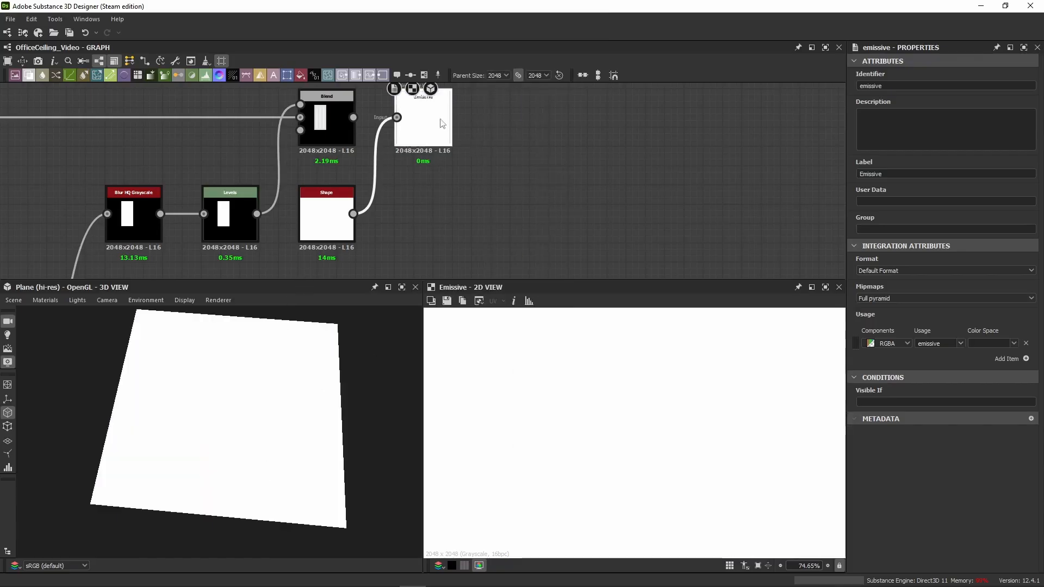
Step: Reconnect the emissive Blend to the Emissive output and delete the white Shape node
double_click(326, 217)
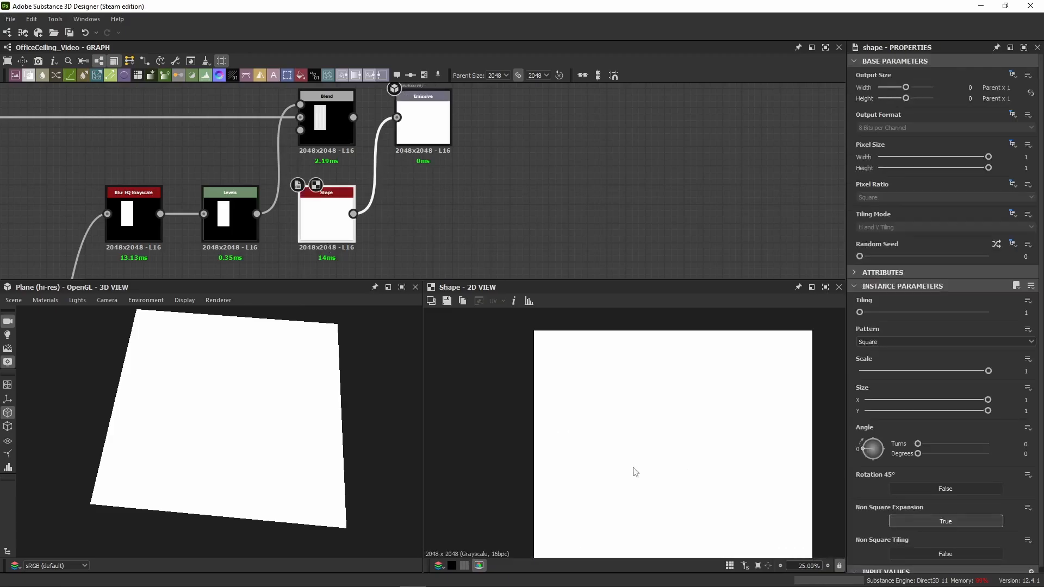
scroll(635, 472, down, 3)
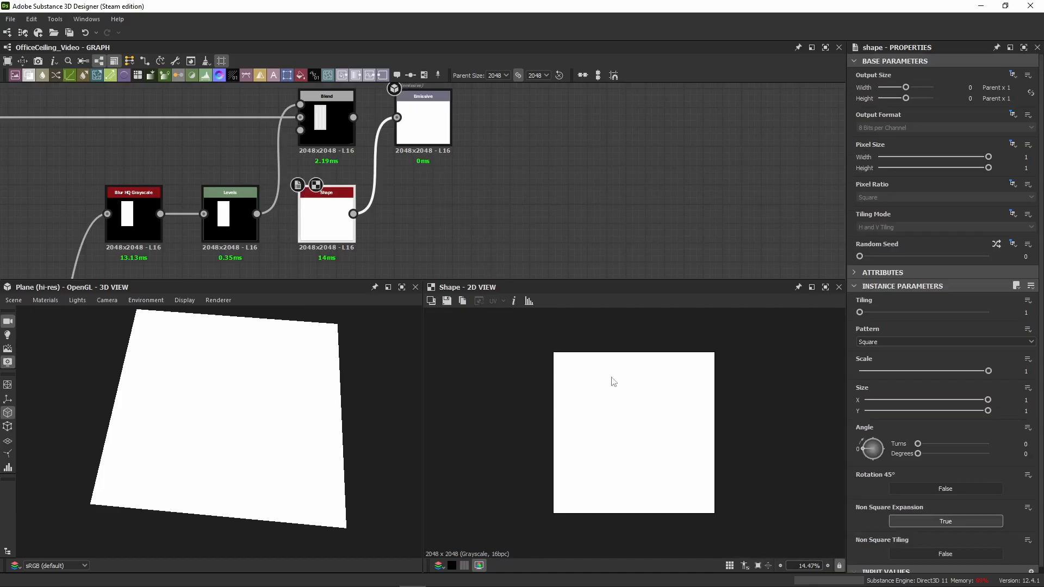
drag(352, 121, 402, 121)
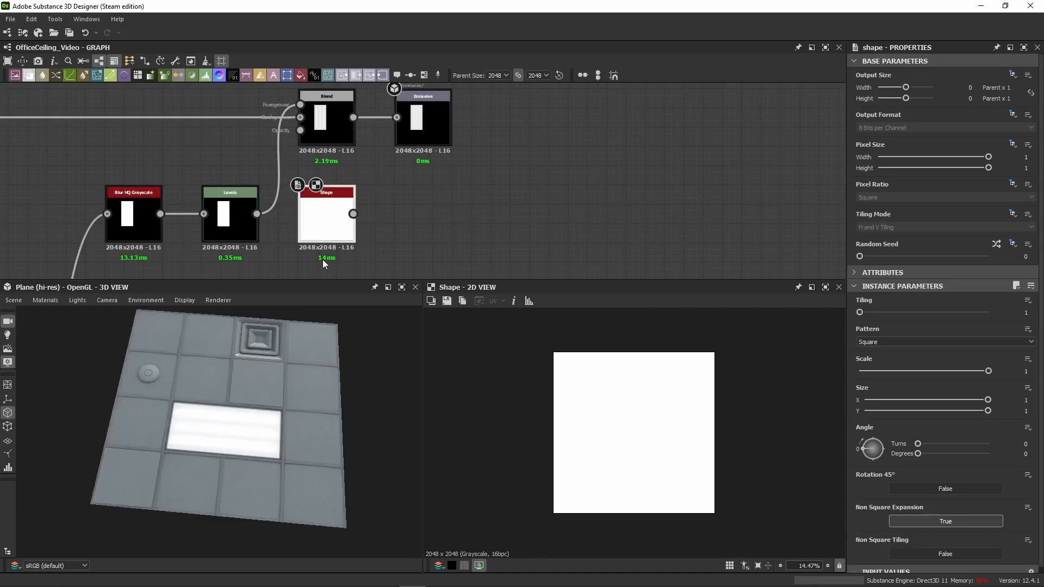
key(Delete)
Step: Check the Blend and the Emissive output in the 2D view and inspect the lit panel up close in 3D
click(321, 126)
scroll(598, 473, up, 3)
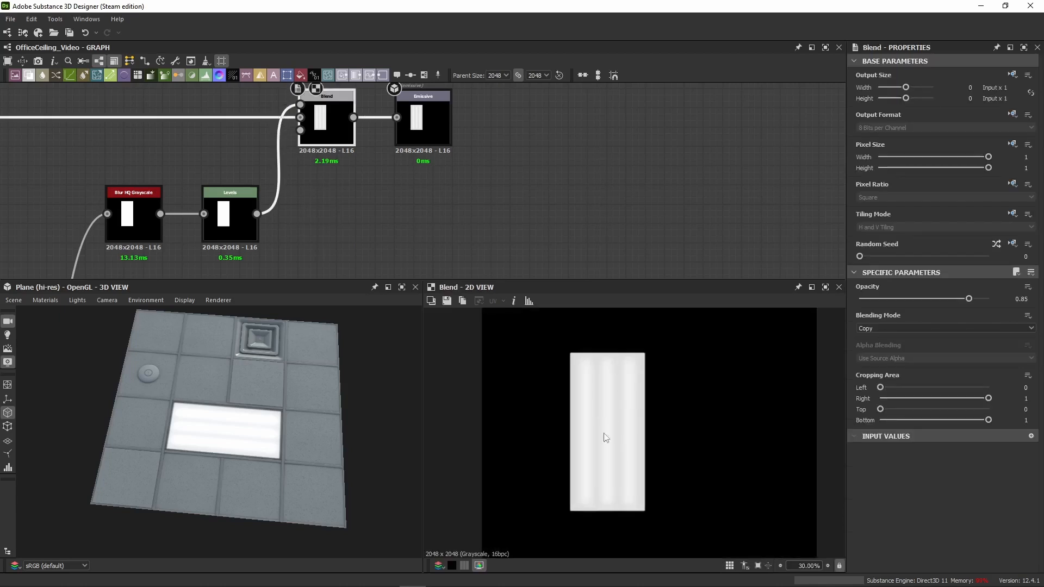
click(421, 128)
scroll(224, 462, up, 4)
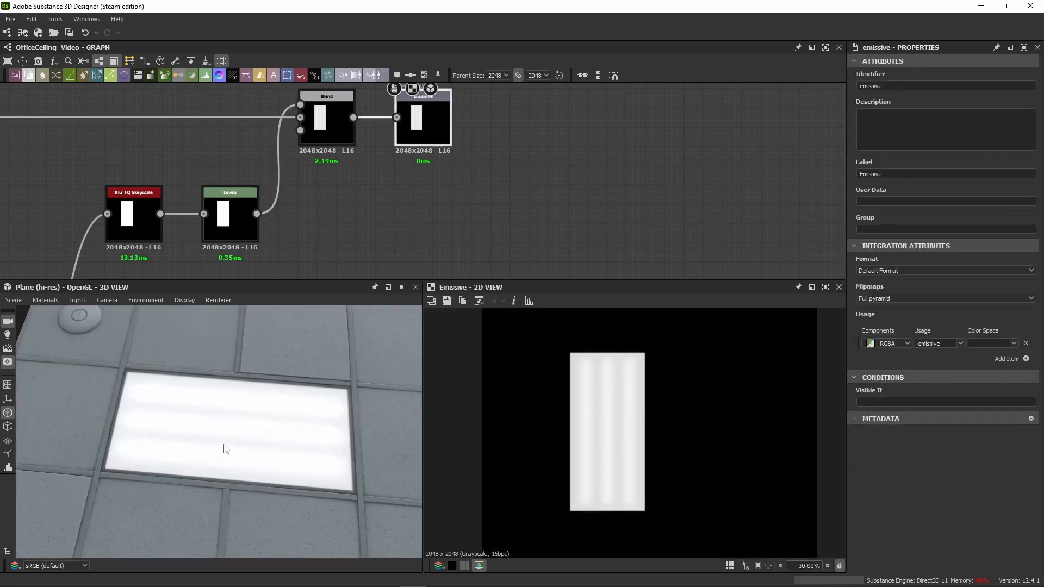
scroll(225, 448, up, 4)
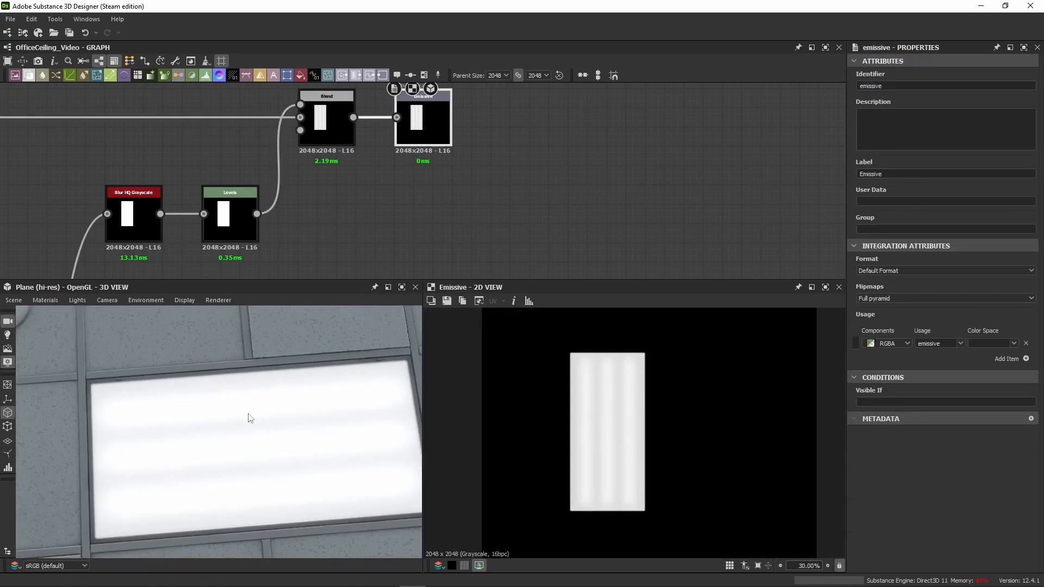
Step: Set the emissive Blend's opacity to 0.9 and check the light panel's glow in 3D
scroll(601, 435, up, 4)
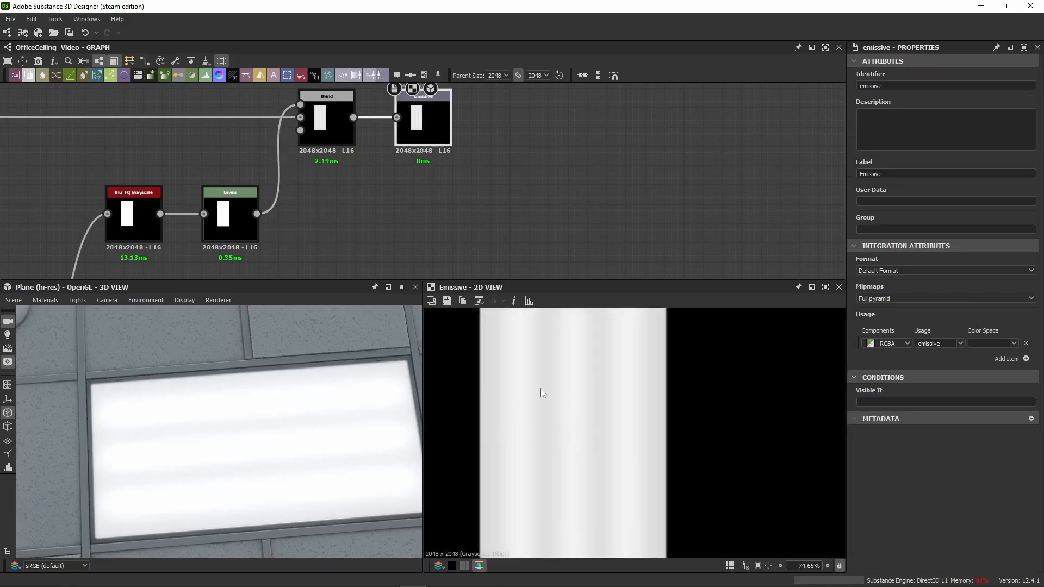
double_click(334, 124)
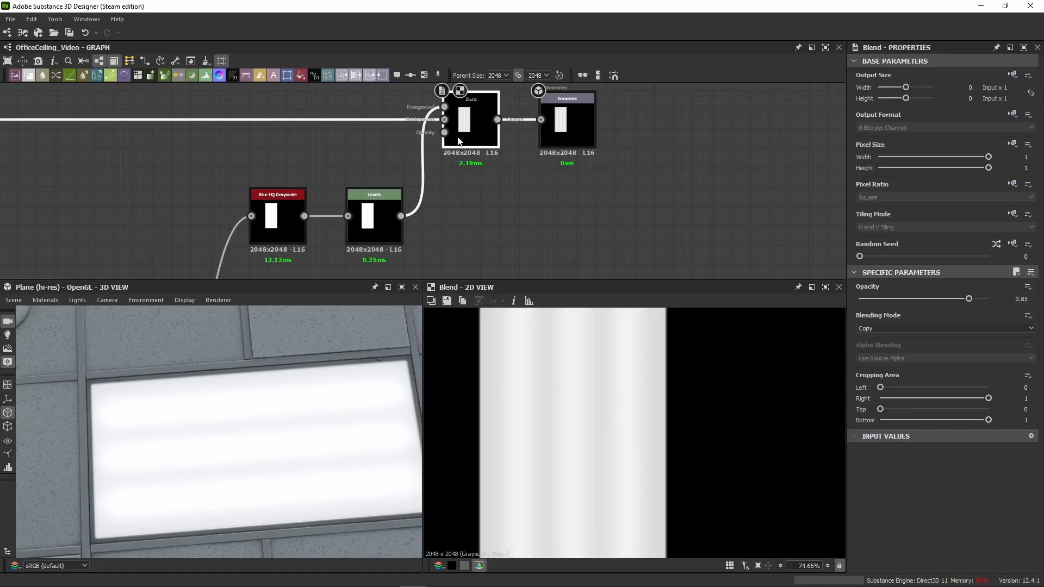
scroll(212, 433, down, 5)
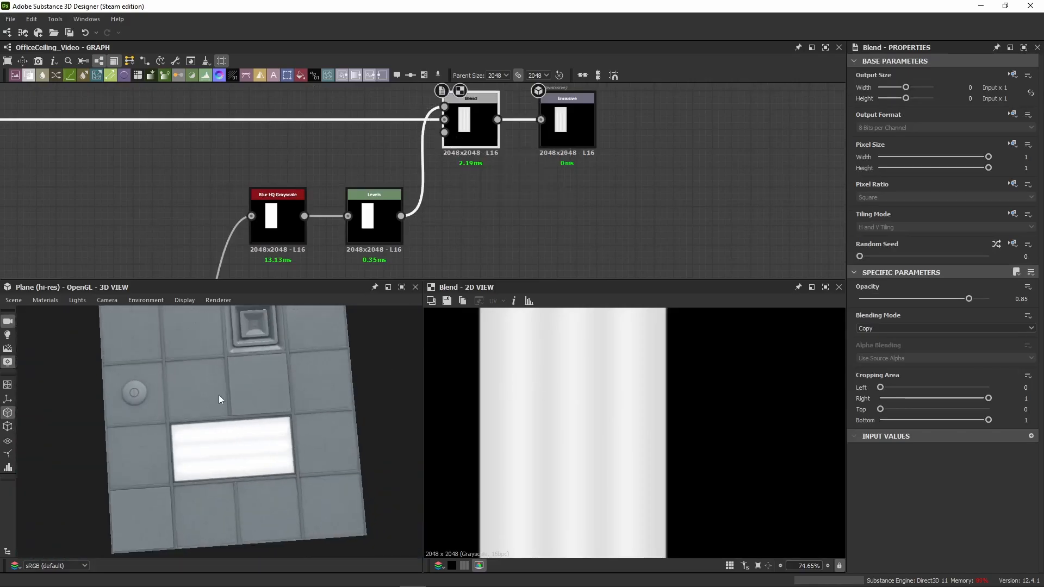
drag(218, 395, 184, 408)
scroll(233, 410, up, 6)
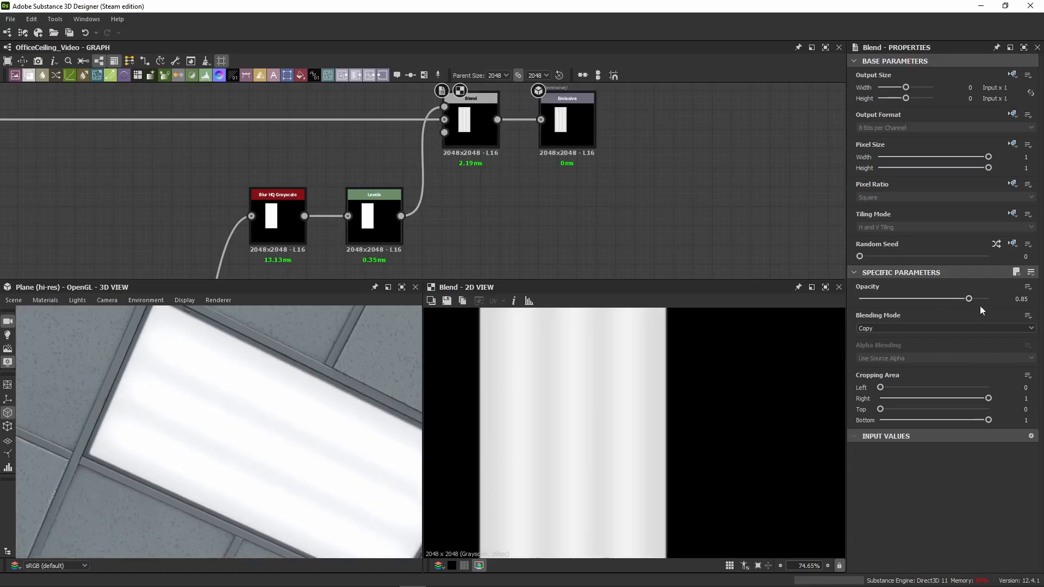
drag(970, 299, 974, 301)
click(1022, 299)
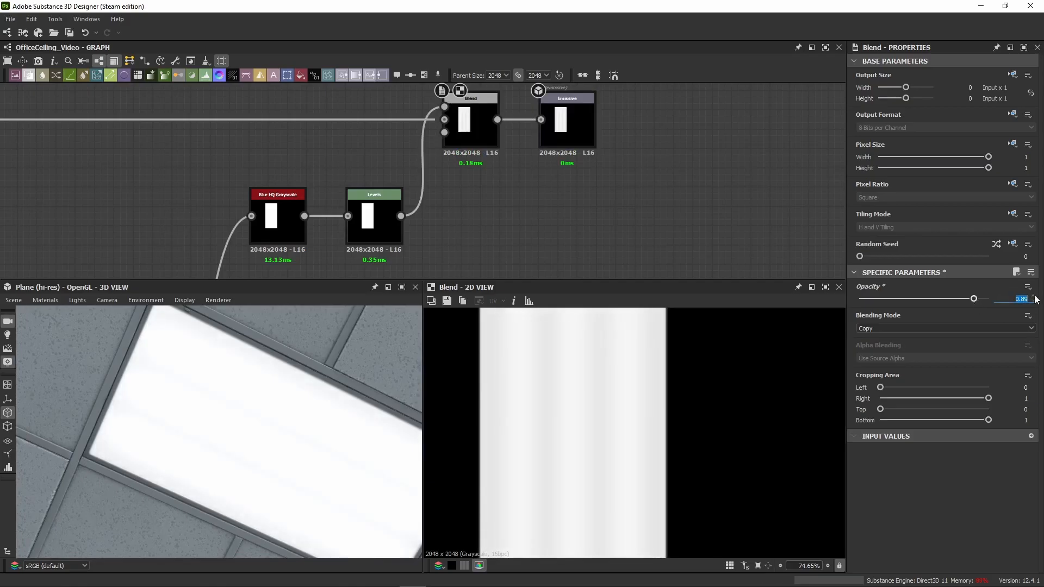
text(0.9)
key(Return)
scroll(333, 459, down, 3)
drag(259, 438, 181, 455)
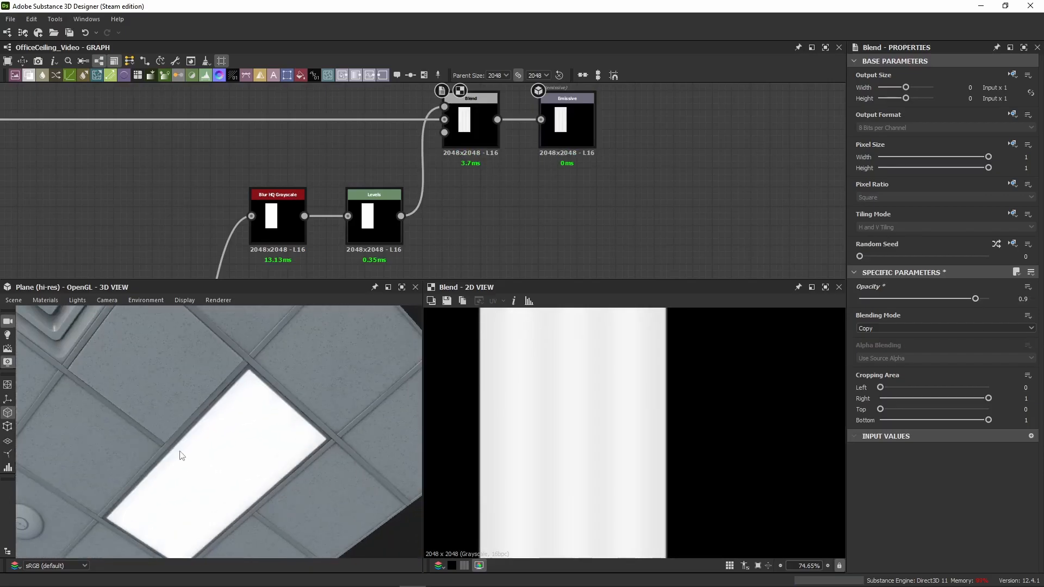
Step: Try connecting the black Uniform Color node to the Emissive output in place of the Blend
scroll(516, 174, down, 3)
middle_drag(504, 197, 494, 237)
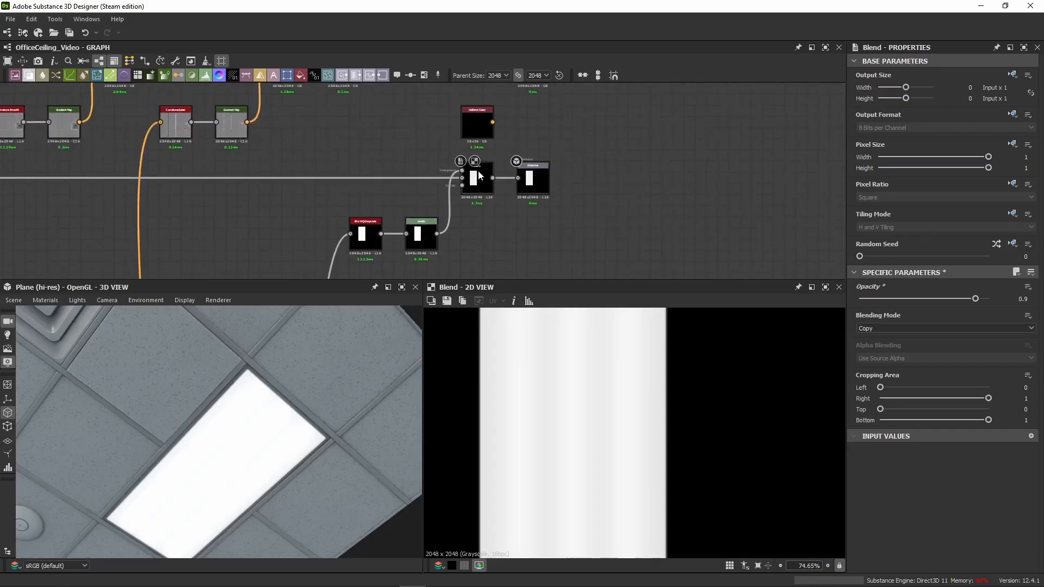
scroll(474, 115, up, 4)
middle_drag(473, 109, 463, 132)
scroll(489, 122, up, 2)
scroll(506, 144, down, 2)
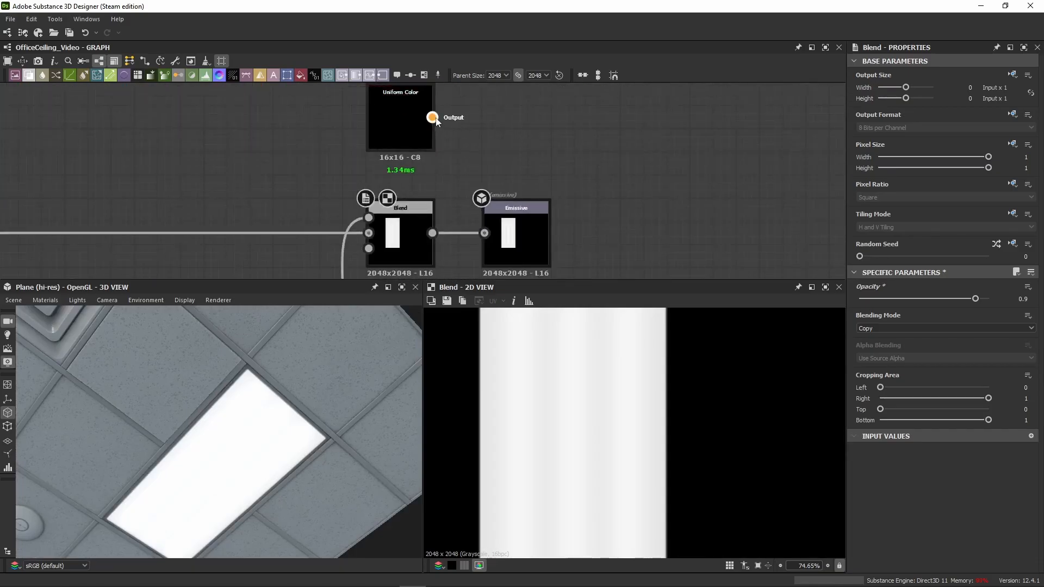
drag(432, 117, 484, 233)
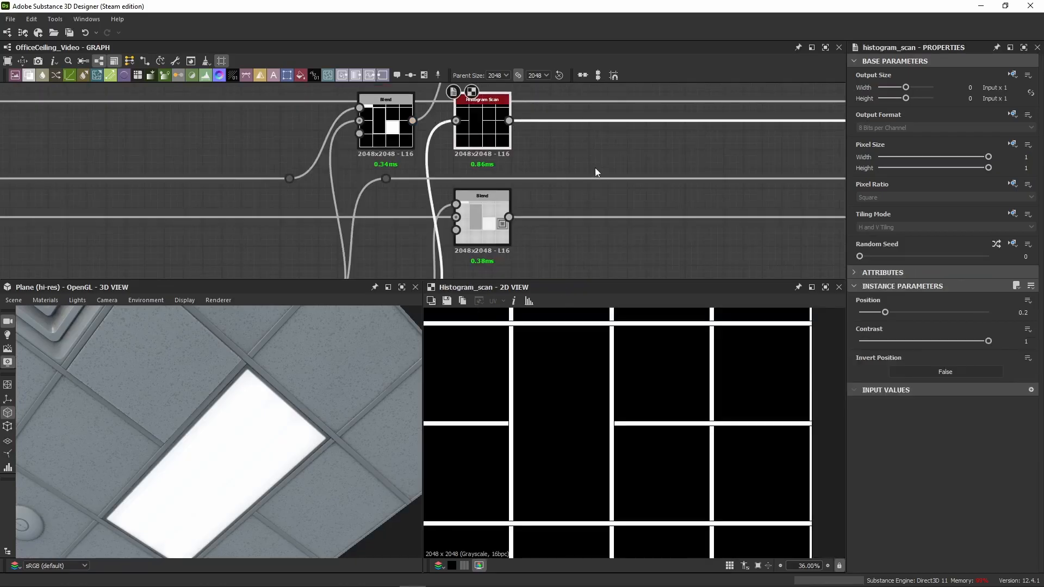
Step: Display the Roughness output in the 2D view and inspect the corner of the light panel's frame up close
middle_drag(595, 167, 255, 187)
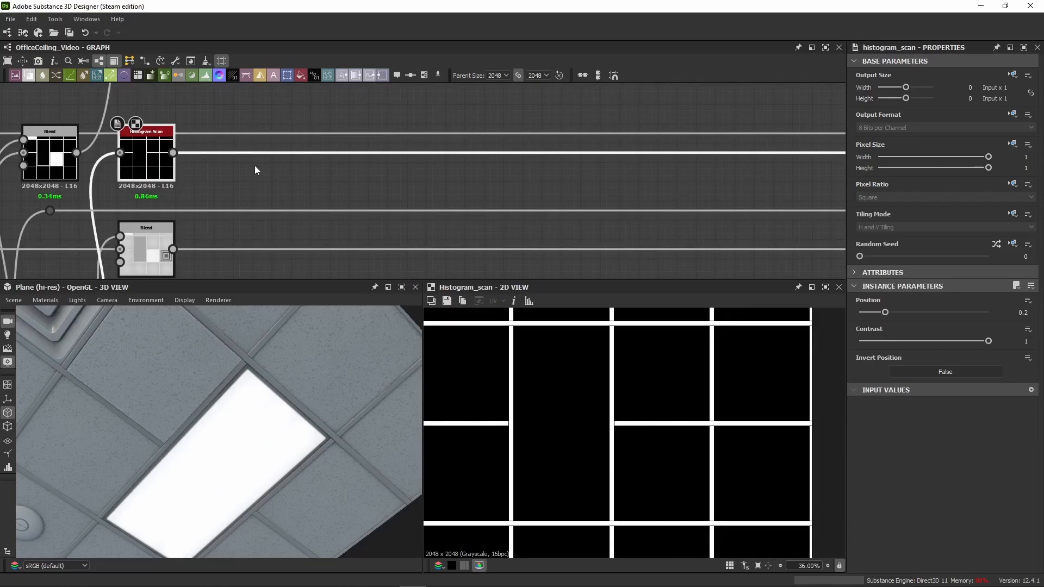
click(446, 172)
scroll(449, 172, down, 5)
middle_drag(606, 127, 158, 163)
scroll(303, 166, down, 4)
drag(251, 464, 250, 441)
middle_drag(691, 162, 203, 175)
middle_drag(791, 183, 285, 201)
scroll(742, 154, up, 6)
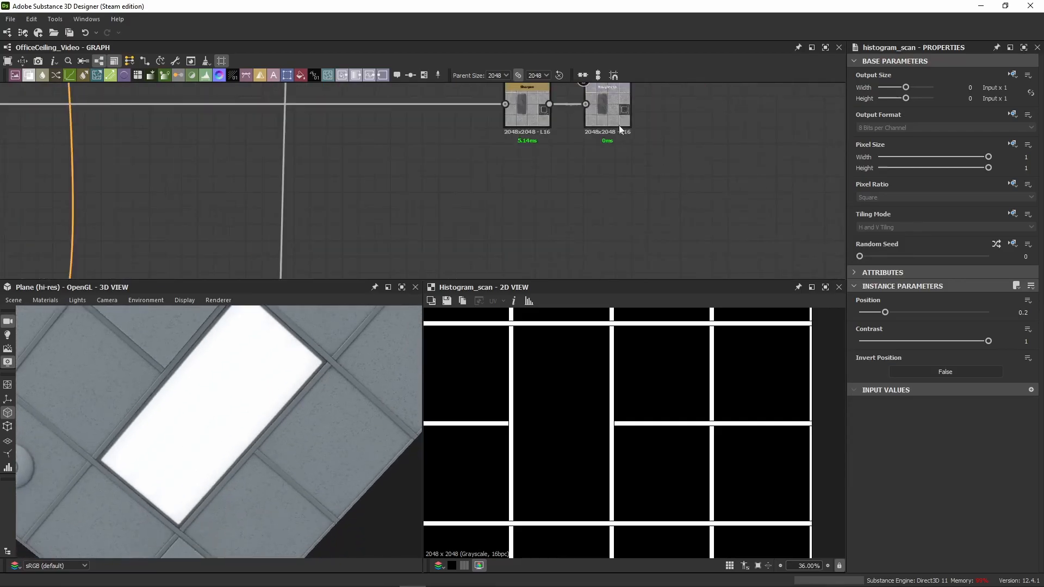
double_click(609, 119)
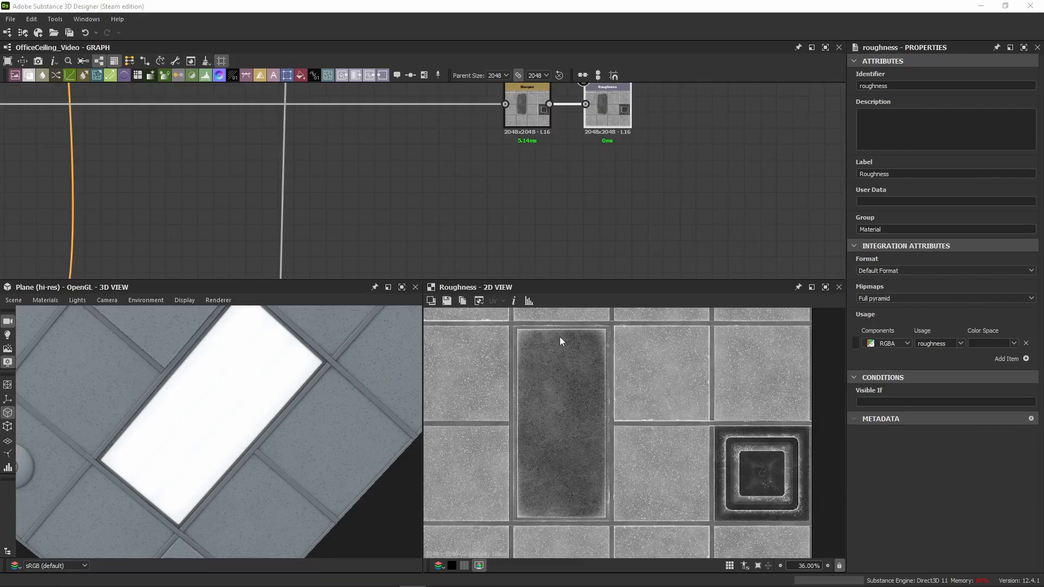
scroll(537, 354, up, 8)
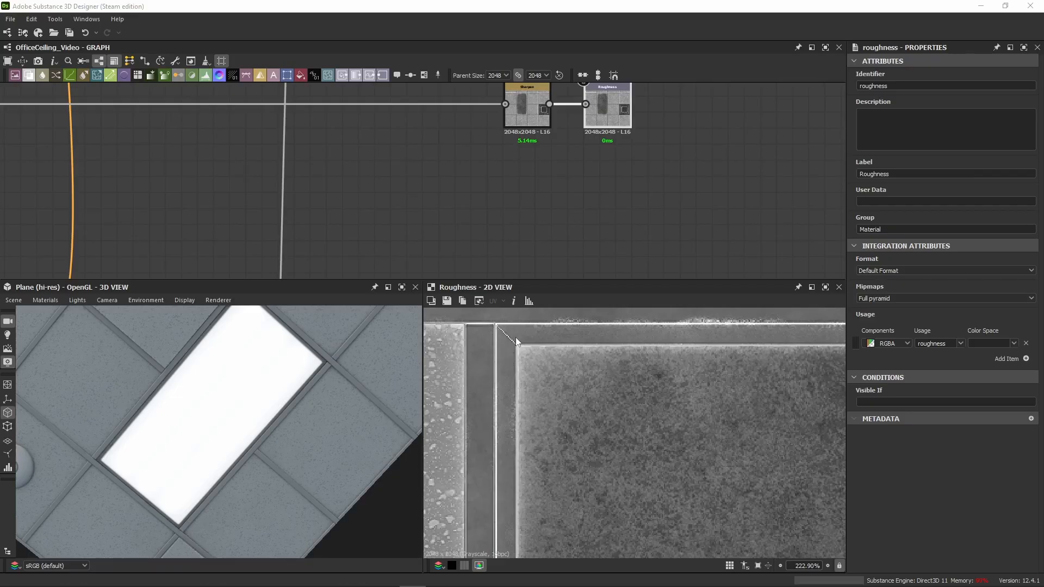
Step: Trace the Histogram Scan frame mask back to the Levels node and examine the light frame's corner in 2D and 3D
scroll(325, 161, down, 10)
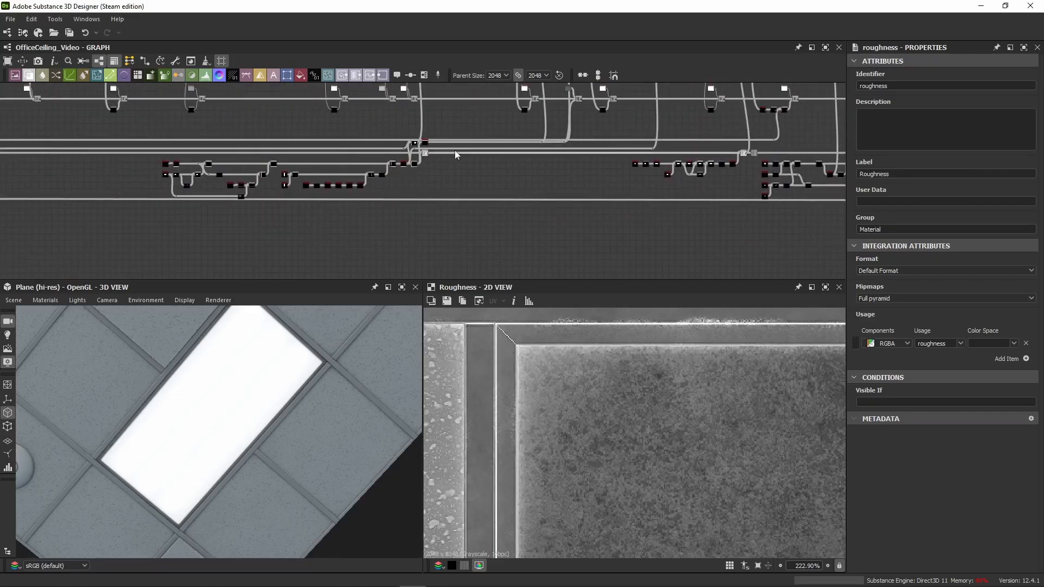
scroll(454, 150, up, 8)
click(308, 119)
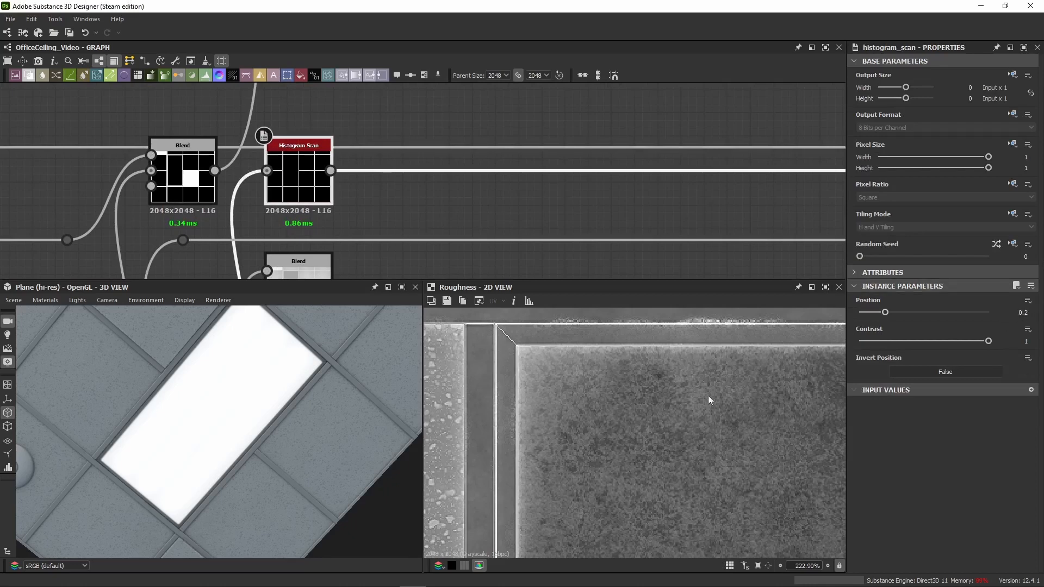
middle_drag(313, 229, 460, 113)
middle_drag(350, 254, 367, 147)
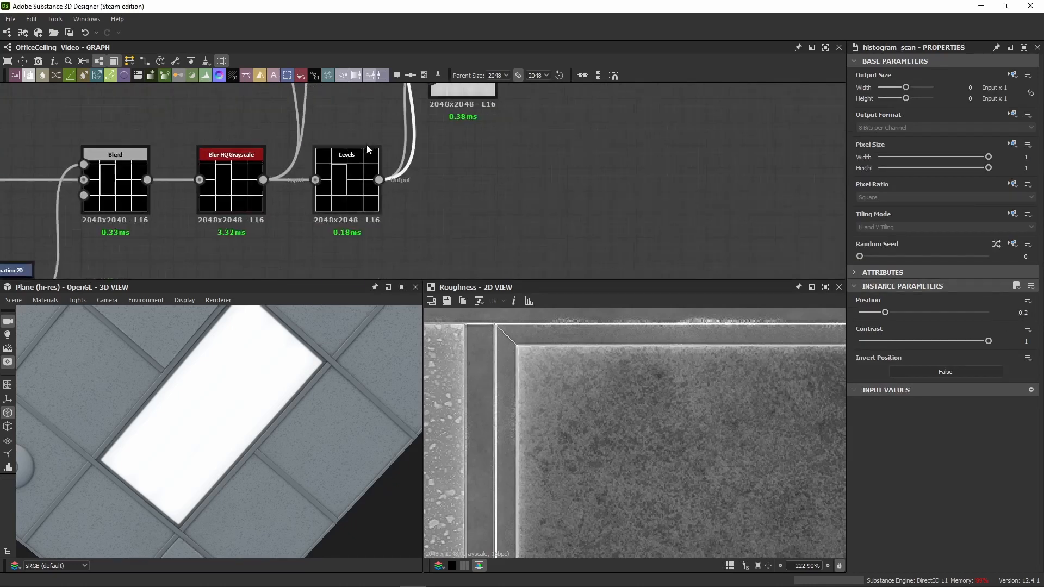
double_click(338, 195)
scroll(509, 367, down, 2)
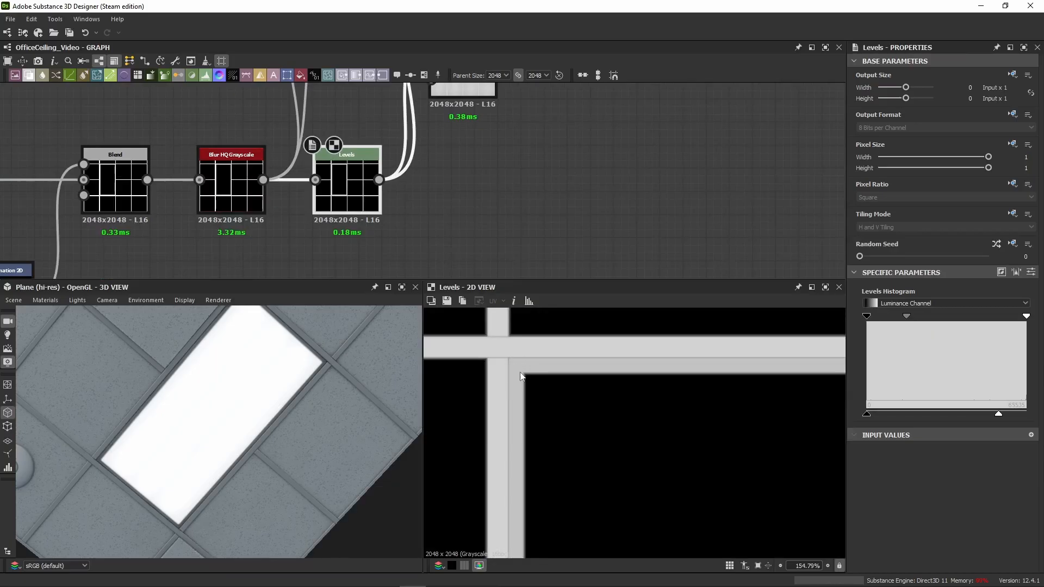
scroll(331, 379, up, 4)
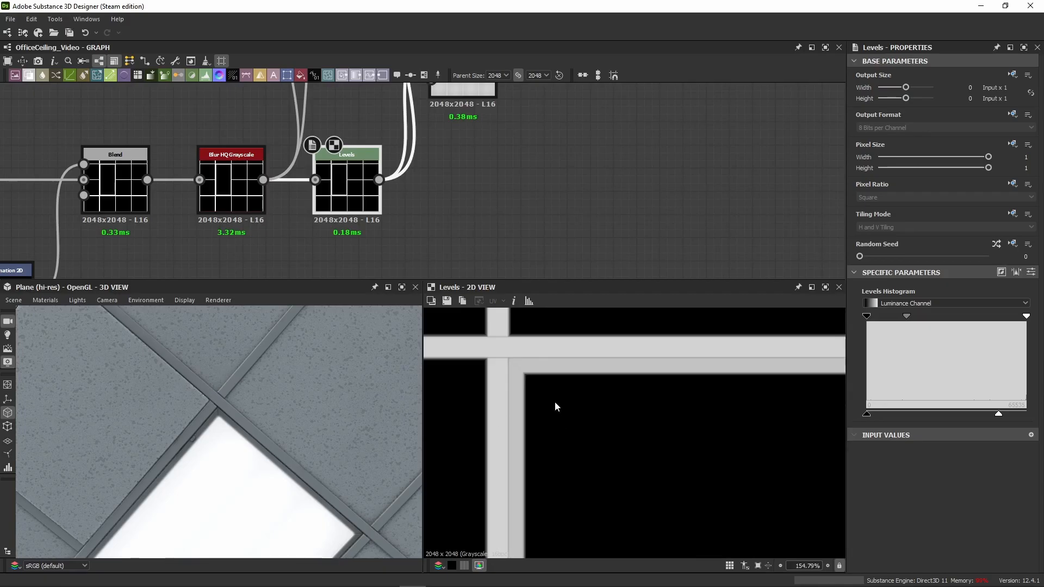
Step: Compare the Blur HQ Grayscale result with the Histogram Scan mask at the light frame's corner in 2D
click(231, 188)
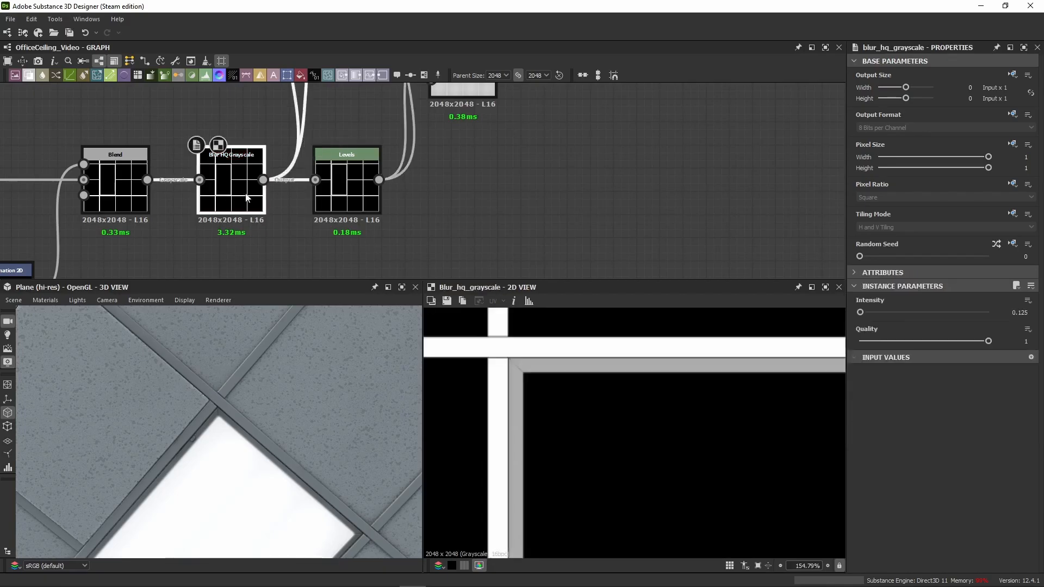
click(355, 195)
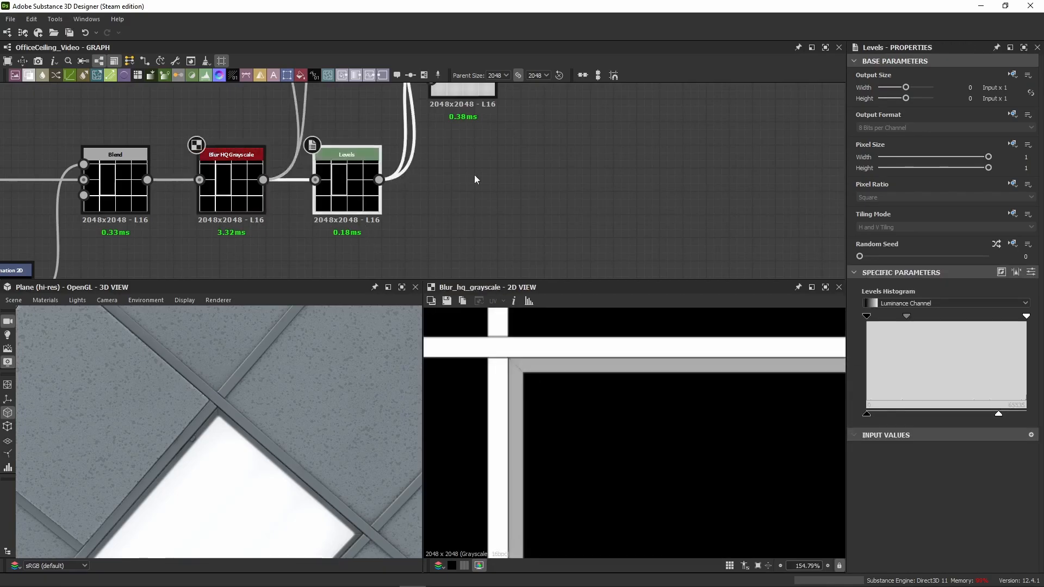
middle_drag(492, 121, 464, 266)
click(438, 105)
scroll(518, 367, up, 3)
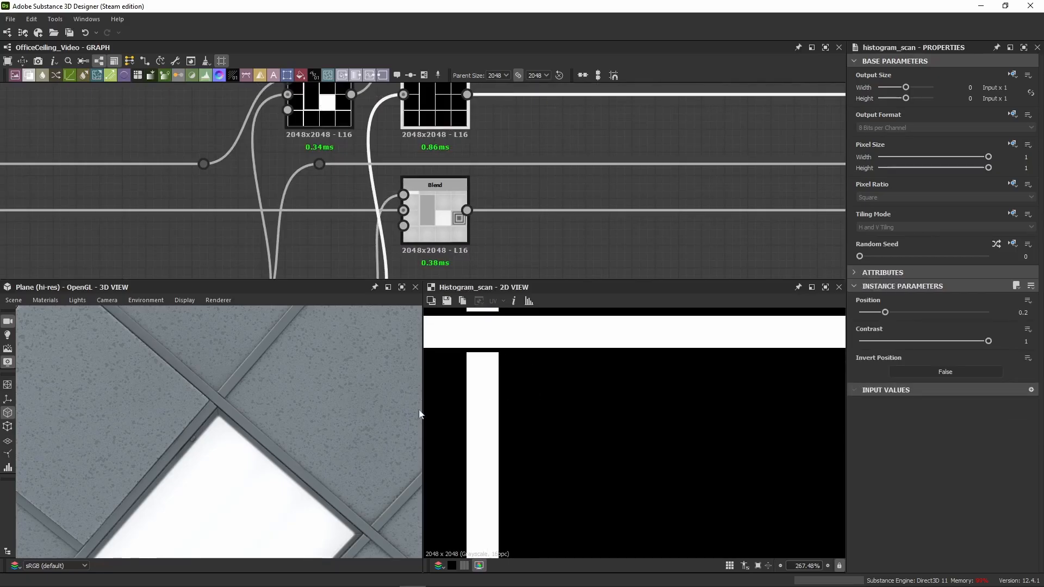
Step: Display the roughness Blend that has a Levels node on its opacity in 2D and examine the light frame's corner
scroll(563, 187, down, 4)
scroll(562, 183, down, 1)
middle_drag(576, 177, 381, 206)
scroll(568, 223, down, 5)
middle_drag(686, 212, 435, 223)
scroll(480, 161, up, 3)
scroll(430, 220, up, 2)
click(391, 156)
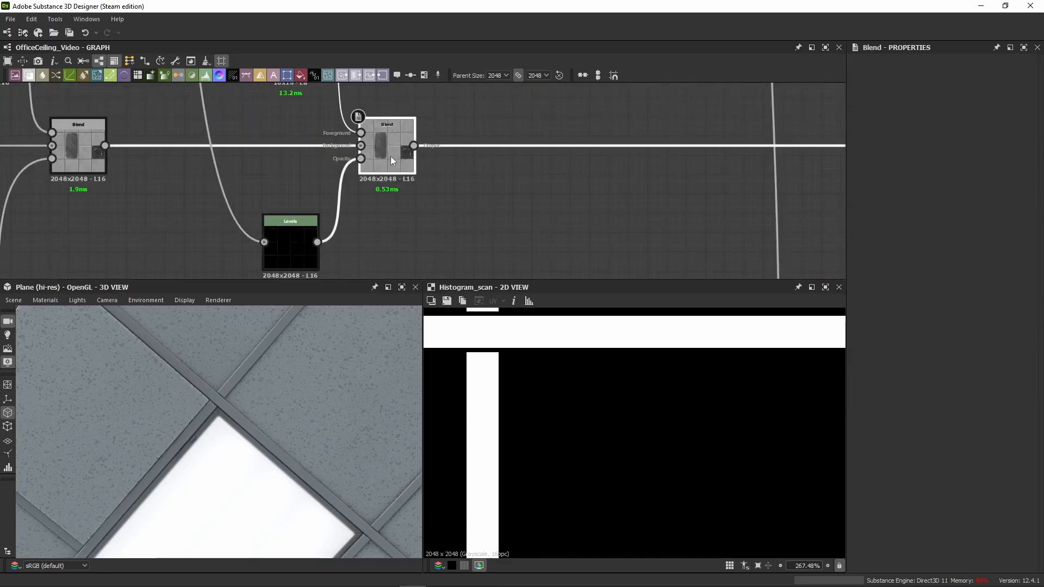
scroll(509, 383, up, 2)
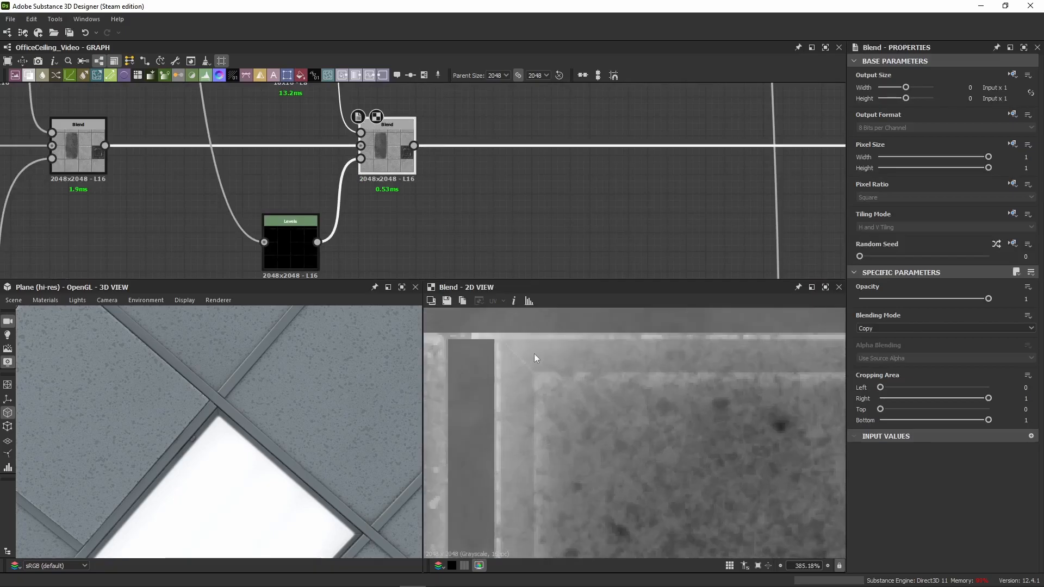
scroll(244, 430, up, 4)
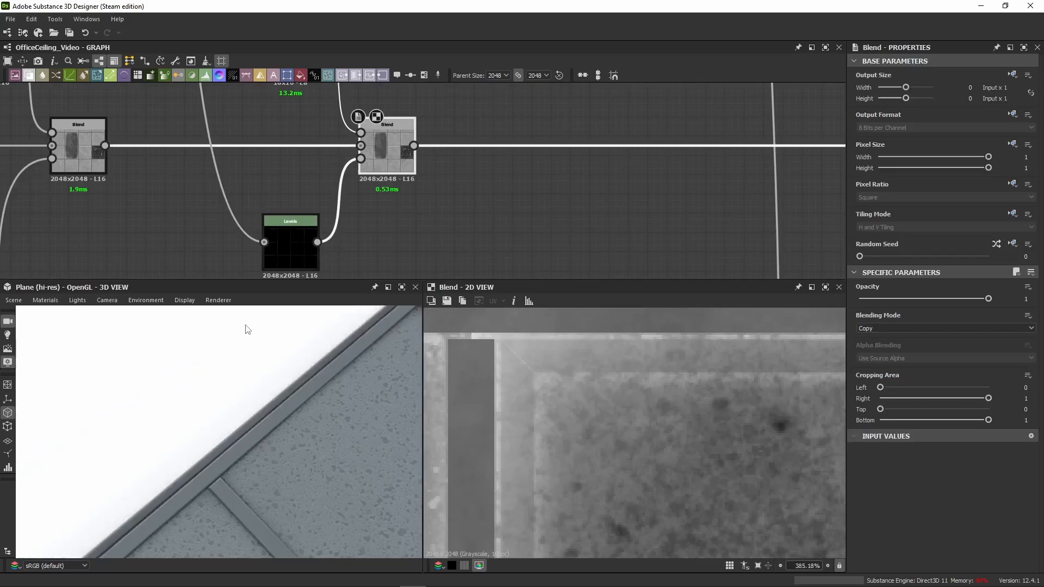
Step: Connect the black Uniform Color node to the Emissive output in place of the Blend and inspect the unlit panel's corner in 3D
scroll(245, 348, down, 5)
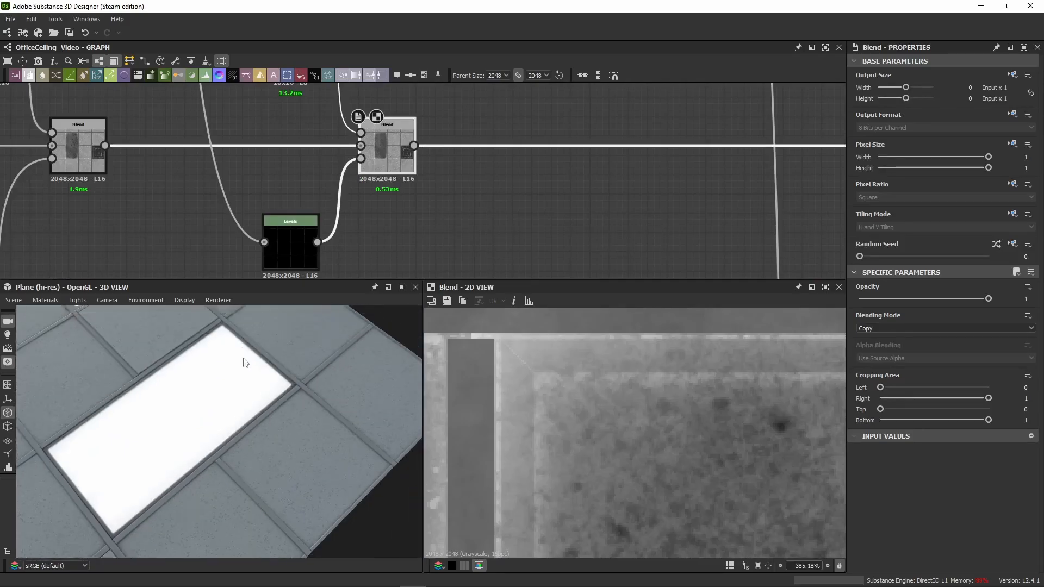
middle_drag(244, 361, 249, 444)
scroll(576, 207, down, 6)
scroll(620, 208, down, 4)
middle_drag(728, 136, 523, 175)
middle_drag(772, 117, 510, 113)
scroll(510, 113, up, 5)
scroll(424, 197, up, 3)
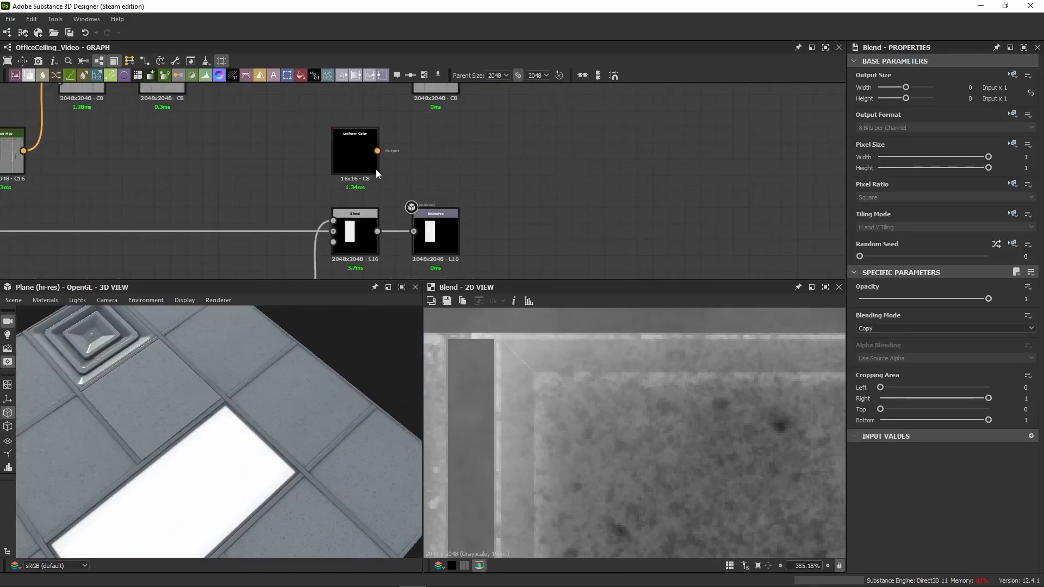
drag(378, 150, 414, 231)
scroll(245, 429, up, 5)
scroll(244, 422, up, 2)
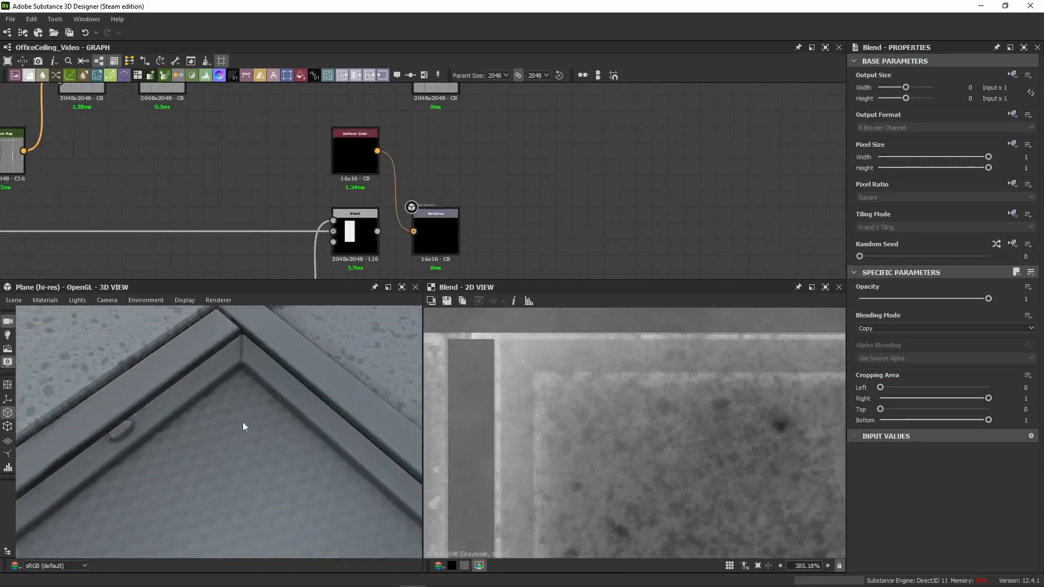
scroll(239, 365, up, 3)
scroll(205, 355, down, 3)
middle_drag(207, 355, 223, 406)
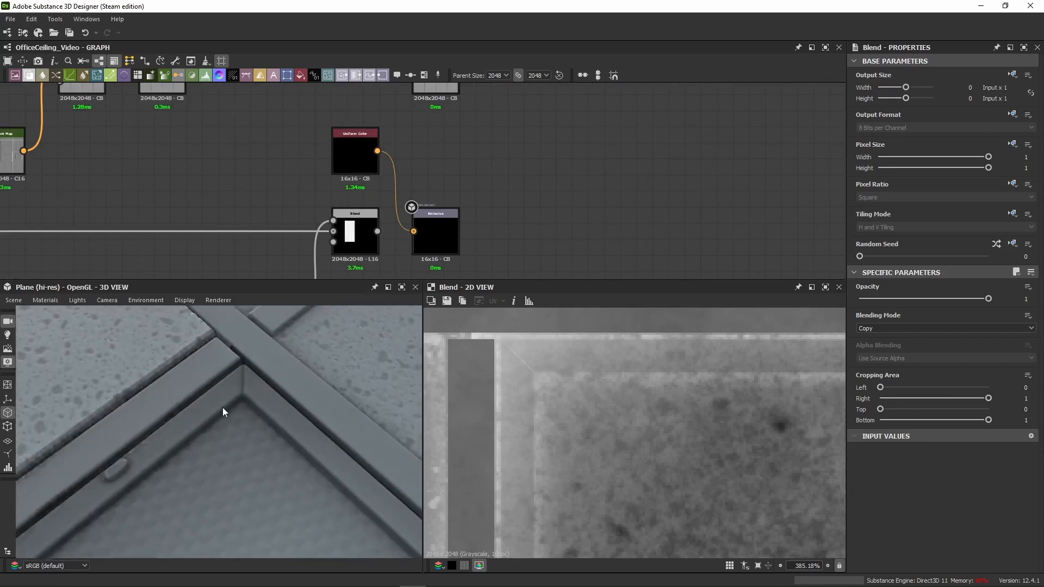
Step: Set the frame mask Histogram Scan's Position to 0.5 and inspect the metal ceiling grid up close in 3D
middle_drag(51, 245, 732, 130)
scroll(299, 244, down, 3)
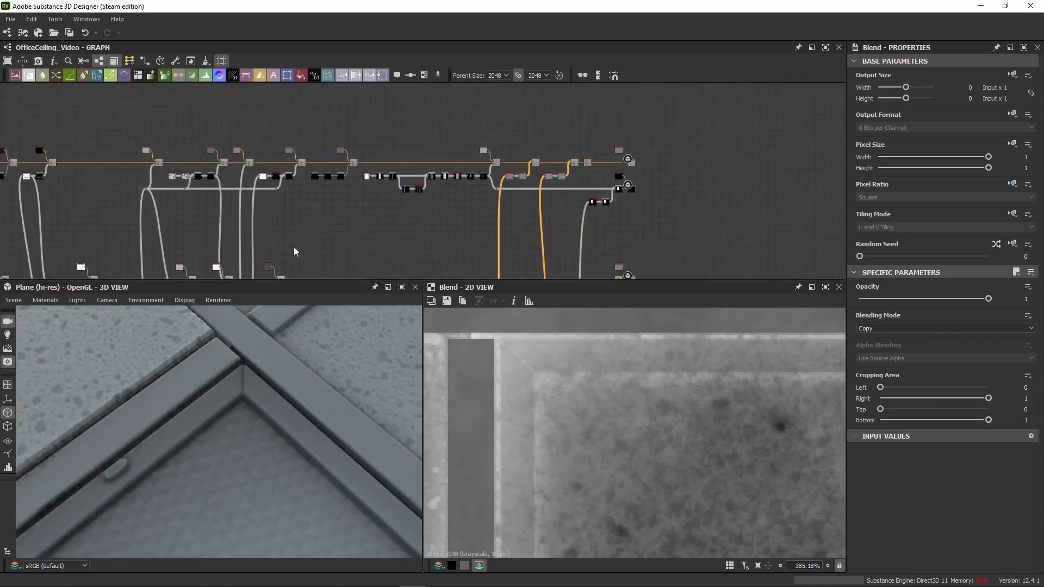
middle_drag(293, 247, 469, 152)
scroll(284, 215, up, 3)
middle_drag(281, 217, 448, 74)
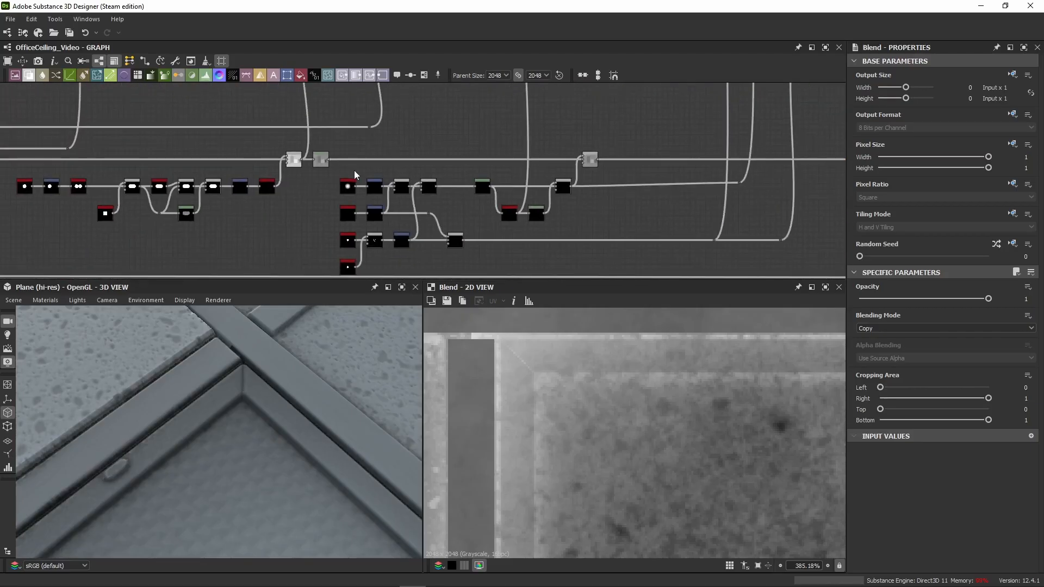
middle_drag(185, 135, 745, 168)
middle_drag(646, 139, 659, 202)
middle_drag(213, 180, 506, 99)
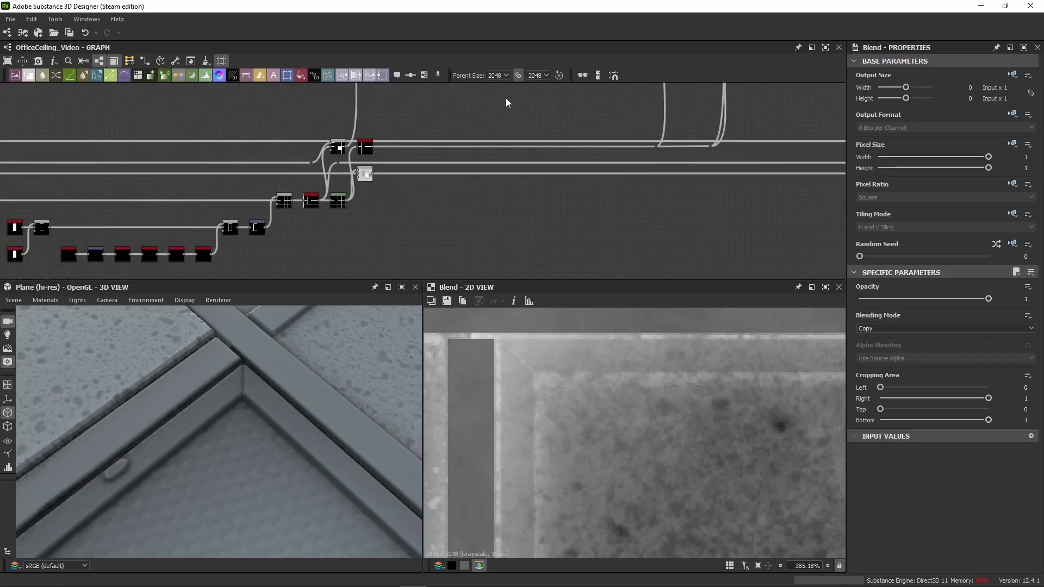
scroll(338, 184, up, 4)
click(405, 163)
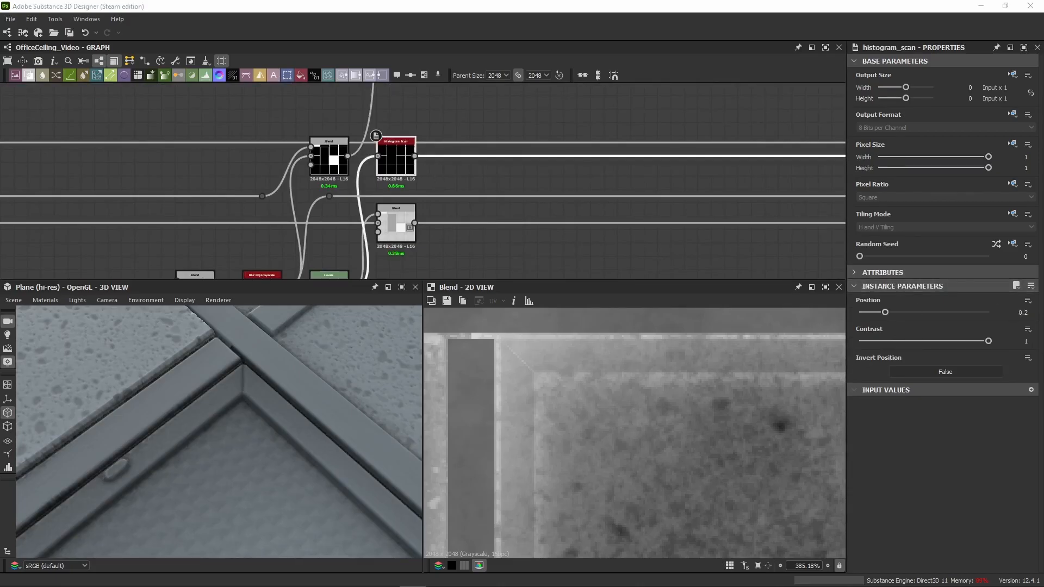
text(0.5)
key(Return)
drag(1018, 314, 1043, 318)
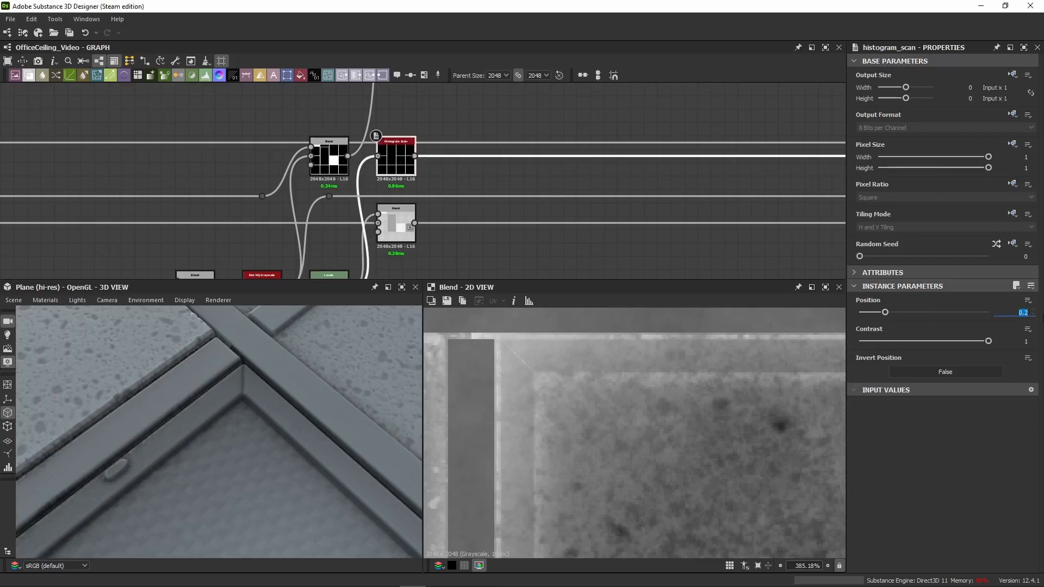
text(0.5)
key(Return)
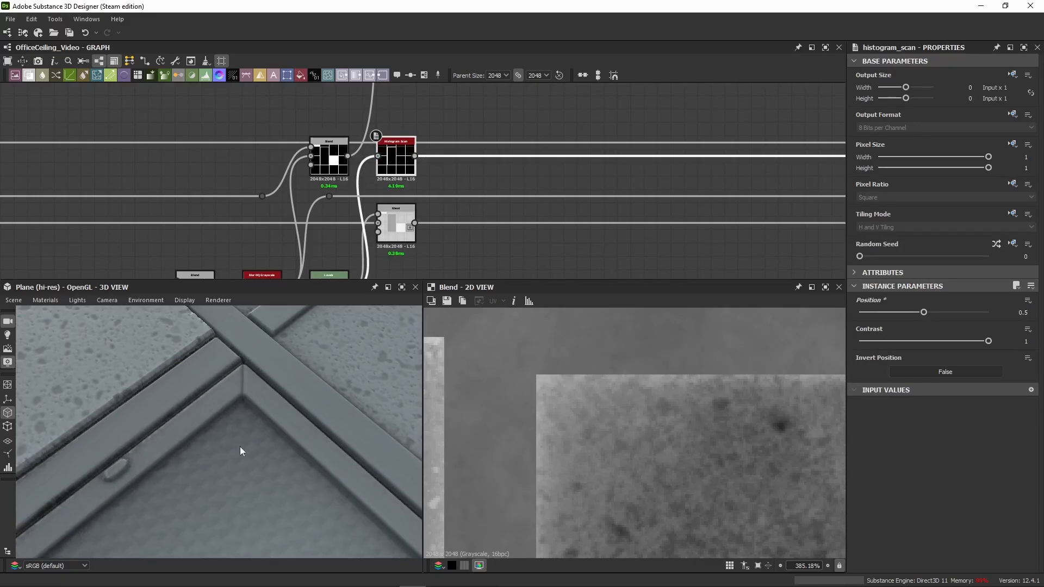
drag(239, 450, 222, 389)
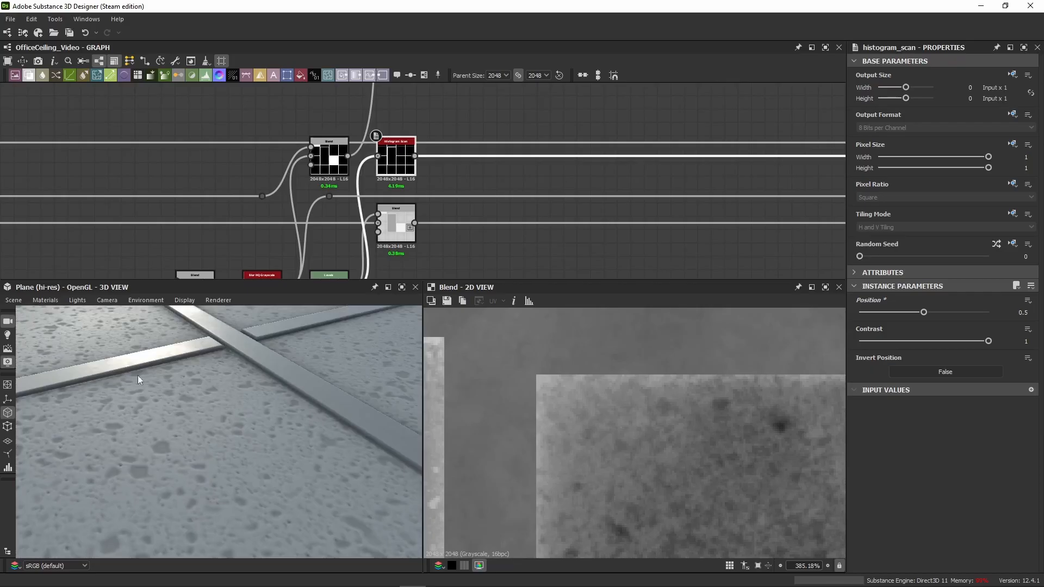
drag(138, 375, 197, 411)
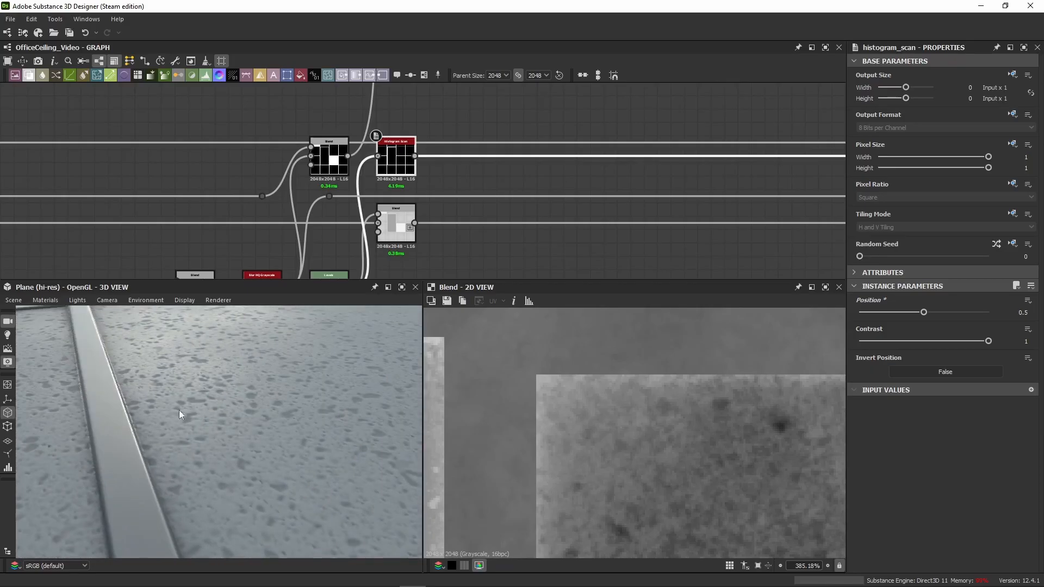
Step: Compare the frame mask chain's Levels, Blur HQ Grayscale, Blend and Histogram Scan results at the light frame's corner in 2D
scroll(178, 410, down, 5)
middle_drag(524, 228, 584, 130)
double_click(387, 196)
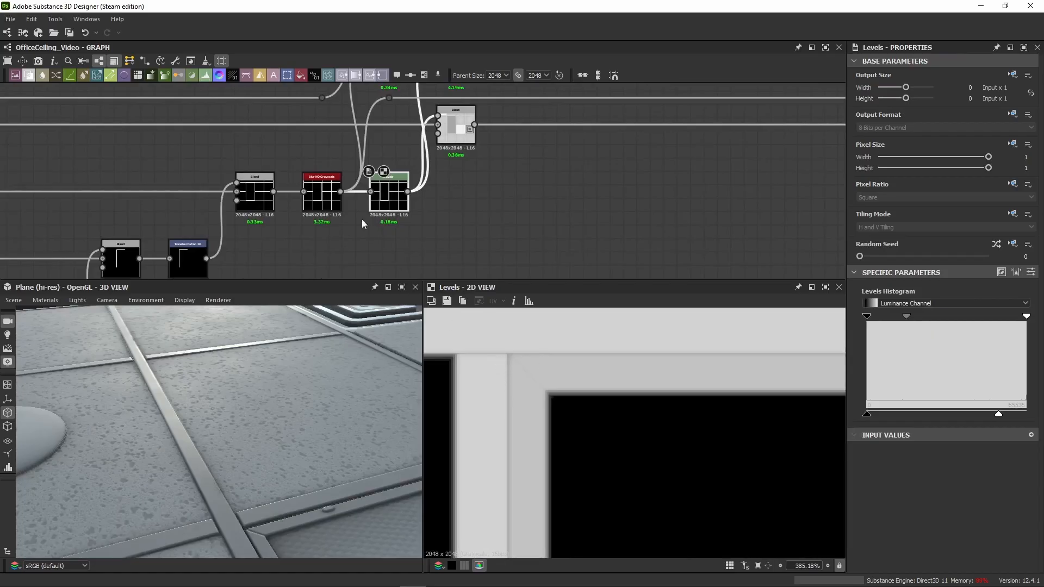
middle_drag(362, 223, 366, 180)
double_click(328, 158)
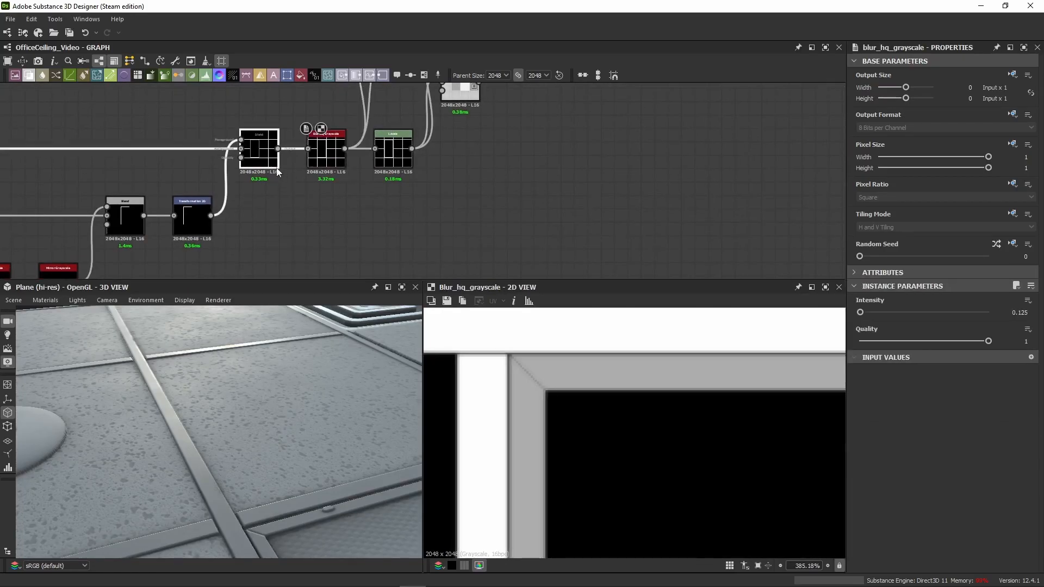
double_click(267, 157)
double_click(326, 152)
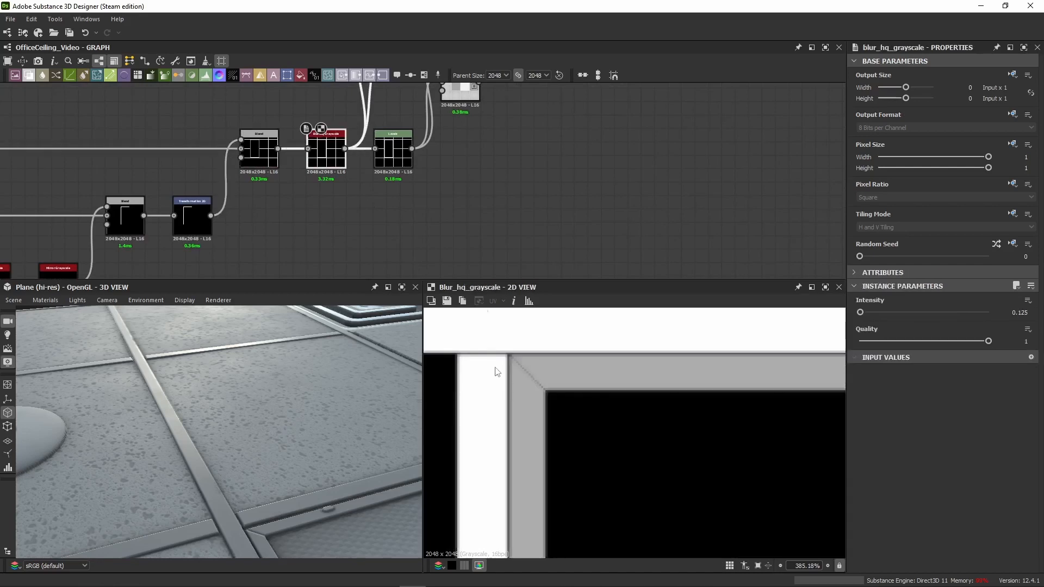
middle_drag(424, 165, 384, 245)
double_click(421, 101)
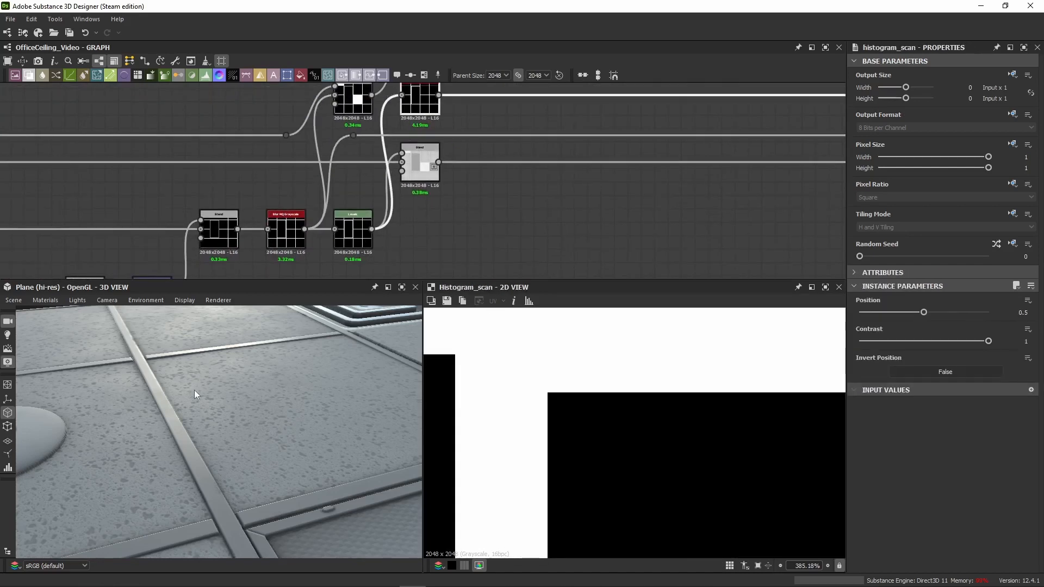
Step: Inspect a metal strip of the ceiling grid and its edges up close in 3D
scroll(194, 387, down, 4)
scroll(240, 426, up, 2)
middle_drag(194, 383, 219, 392)
scroll(218, 392, up, 3)
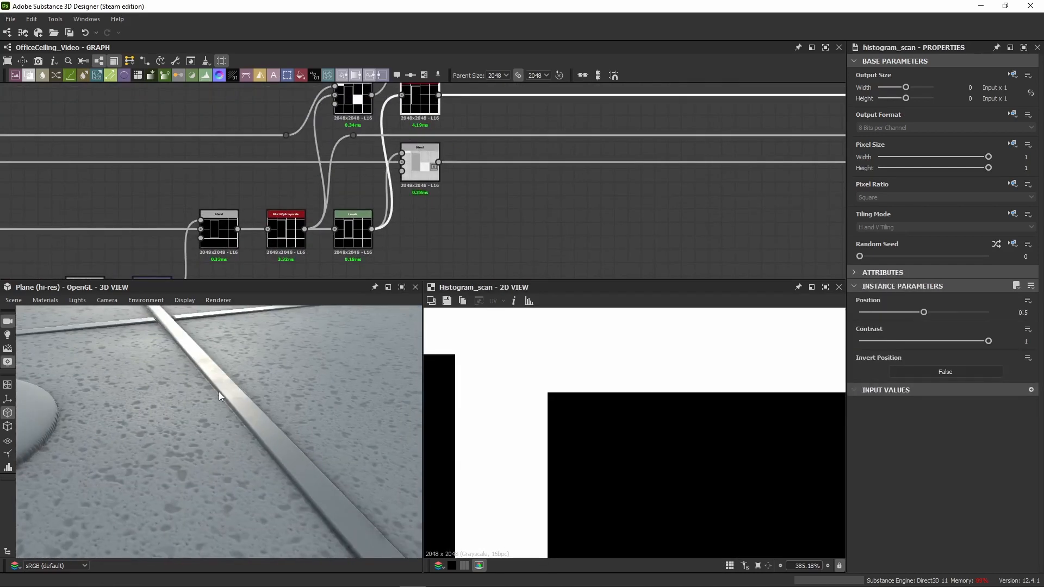
scroll(218, 391, up, 4)
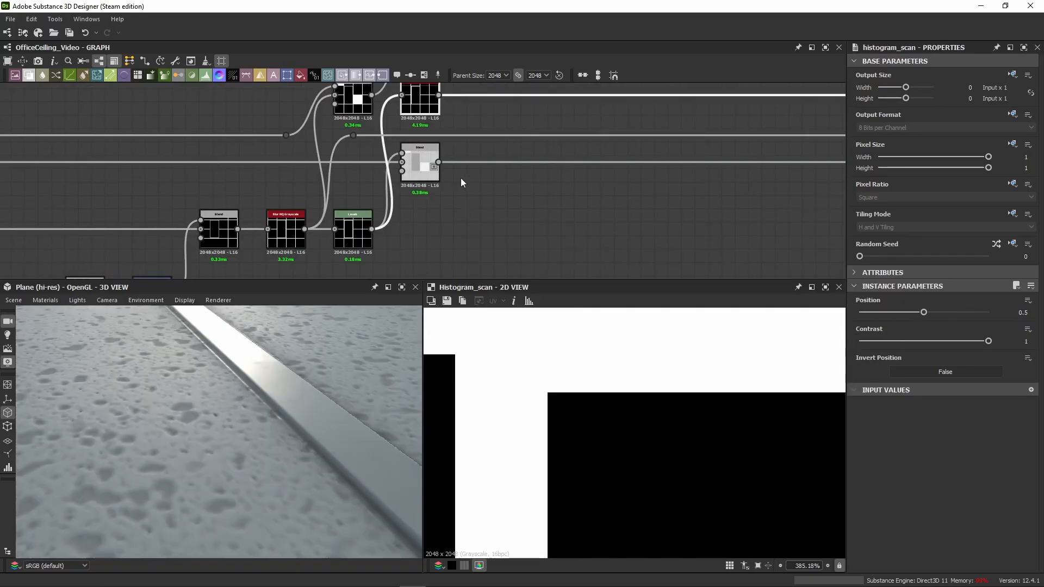
Step: Try lower Position values such as 0.44 and 0.32 on the frame mask's Histogram Scan, and restore 0.5
middle_drag(452, 113, 441, 153)
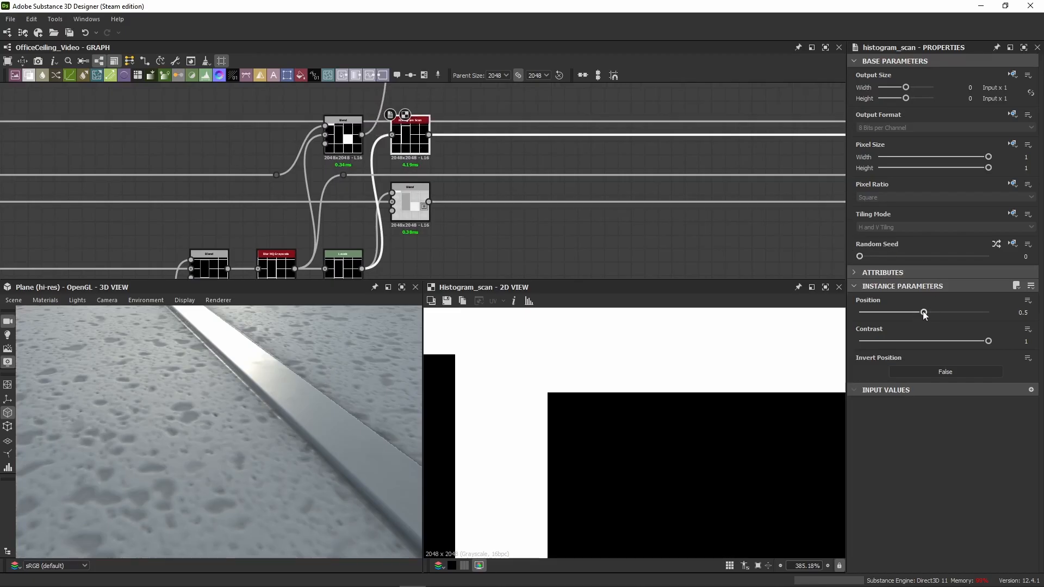
drag(923, 314, 916, 314)
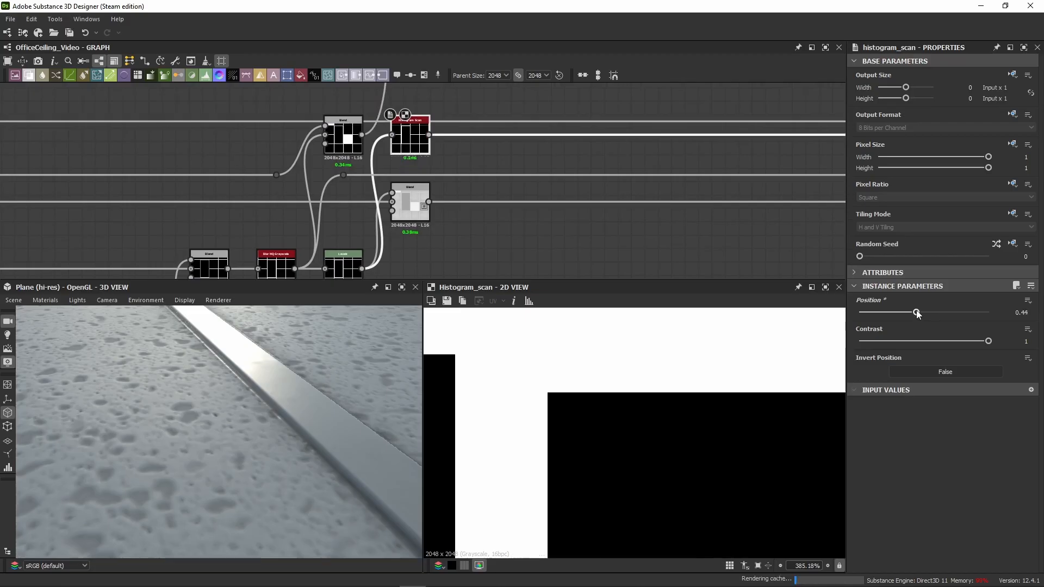
mouse_move(916, 314)
mouse_down()
mouse_move(883, 313)
mouse_move(901, 322)
mouse_up()
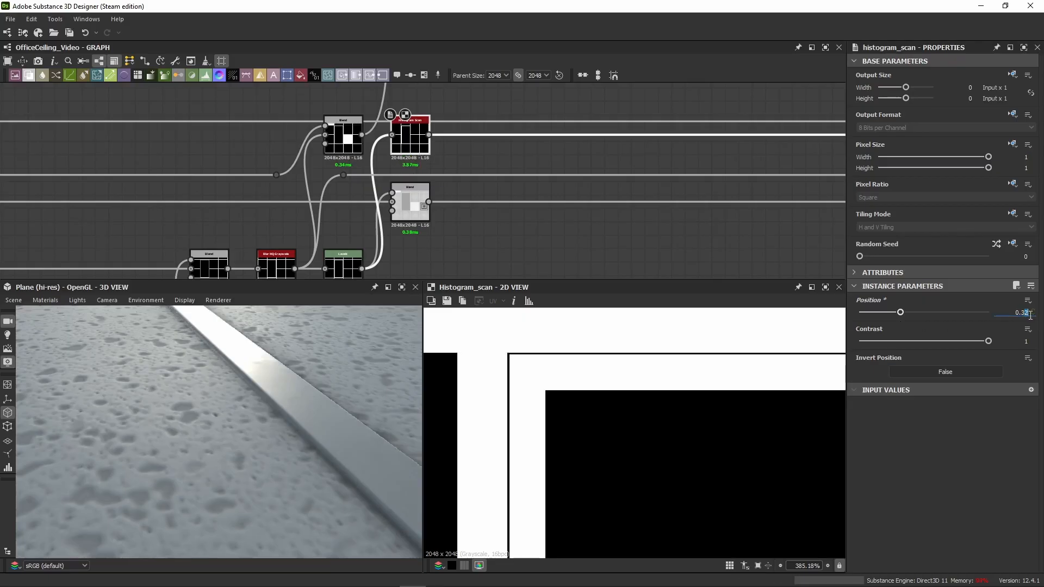
text(0)
key(Return)
key(ctrl+z)
double_click(1021, 313)
text(0.5)
key(Return)
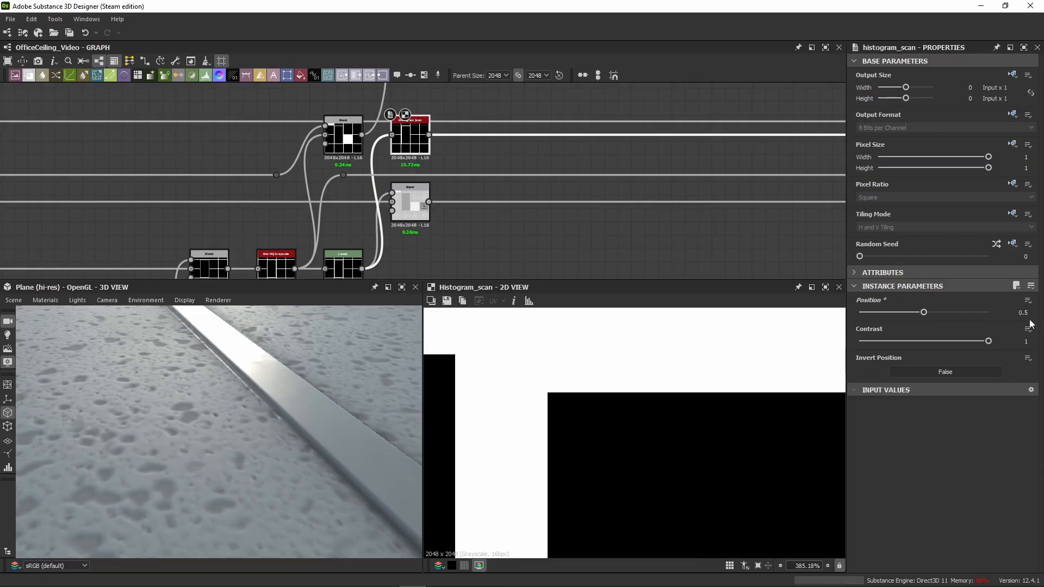
Step: Set the frame mask Histogram Scan's Position to 0.325
double_click(1022, 313)
text(0.325)
key(Return)
Step: Examine the metal grid, the light frame's corner and the unlit panel in 3D from several angles
scroll(266, 373, down, 5)
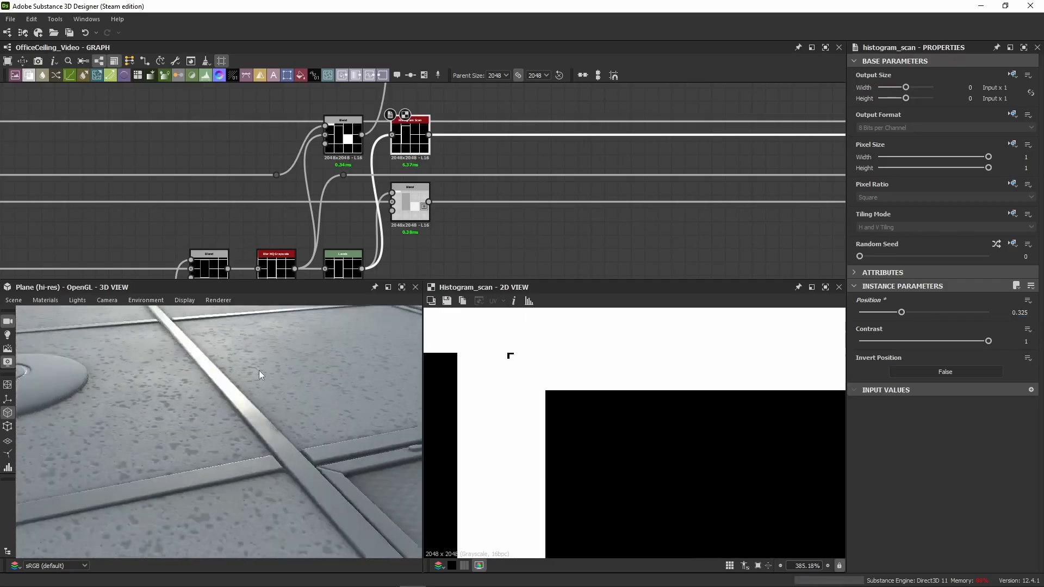
middle_drag(260, 371, 245, 361)
scroll(245, 362, up, 2)
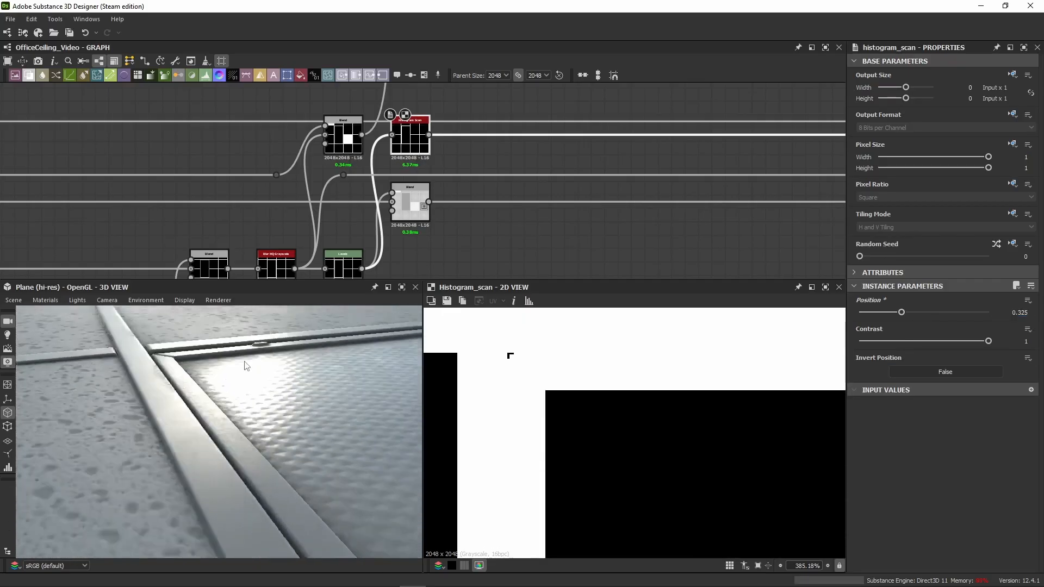
scroll(242, 363, up, 2)
scroll(240, 364, down, 4)
middle_drag(125, 383, 126, 387)
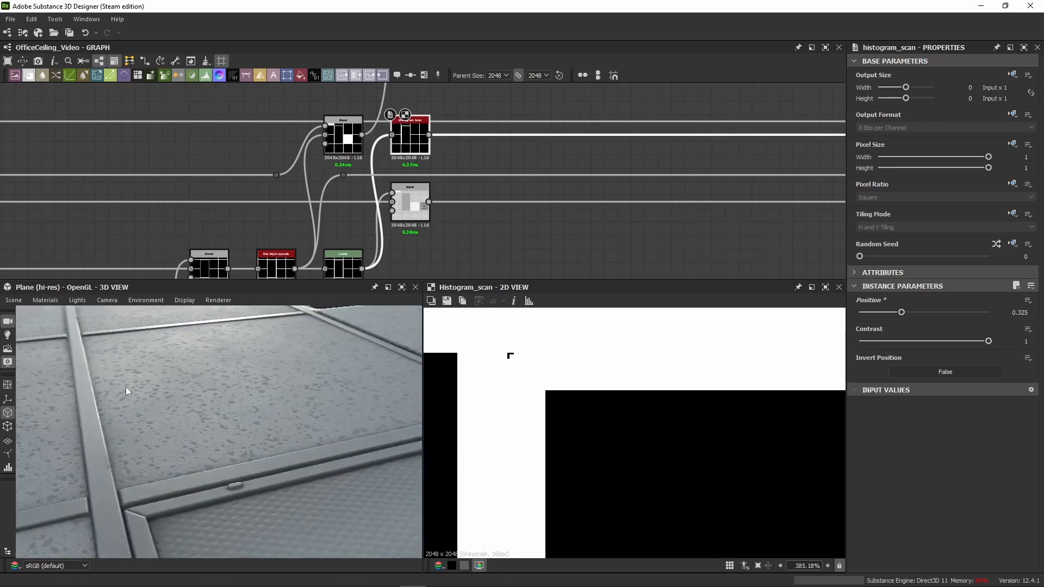
middle_drag(189, 410, 196, 330)
scroll(167, 406, up, 3)
scroll(122, 401, down, 3)
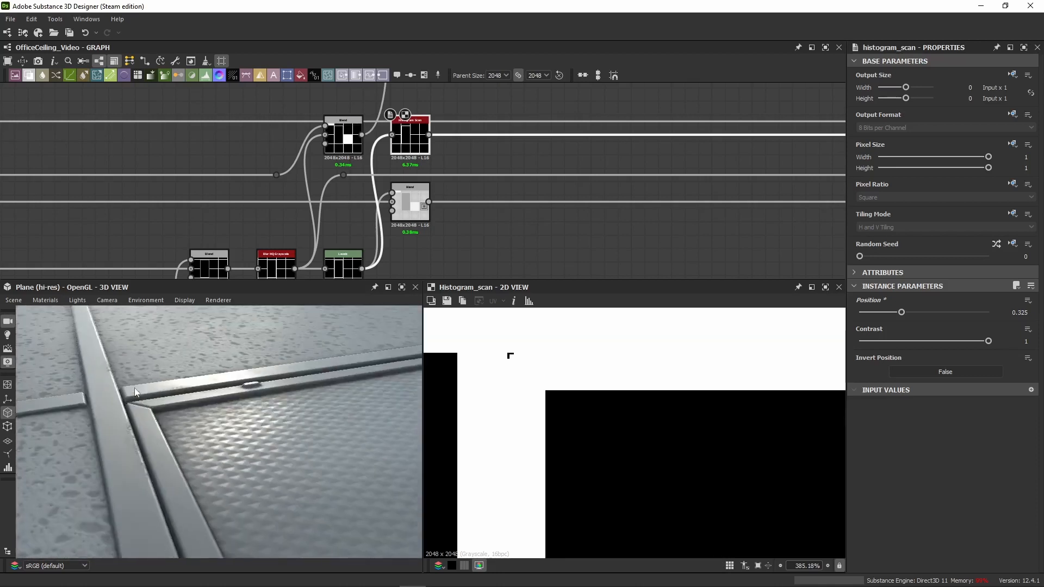
middle_drag(135, 392, 201, 418)
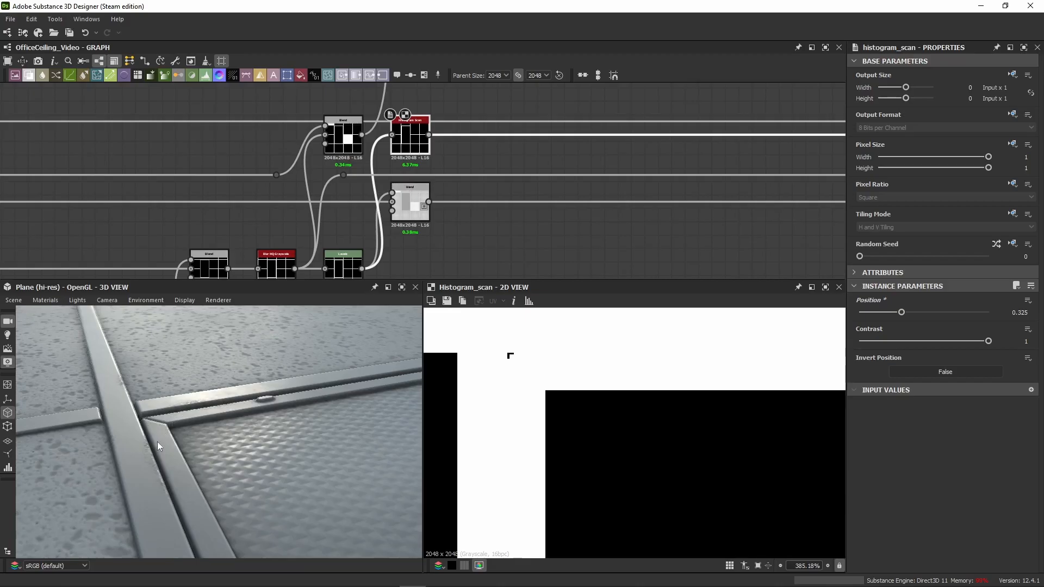
scroll(548, 175, down, 5)
scroll(260, 447, down, 5)
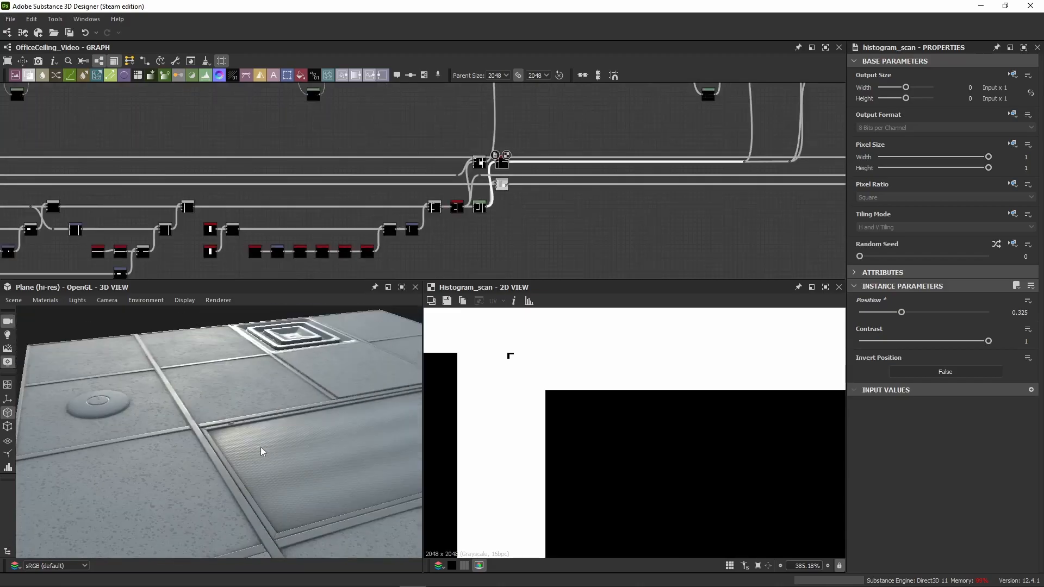
middle_drag(260, 448, 185, 372)
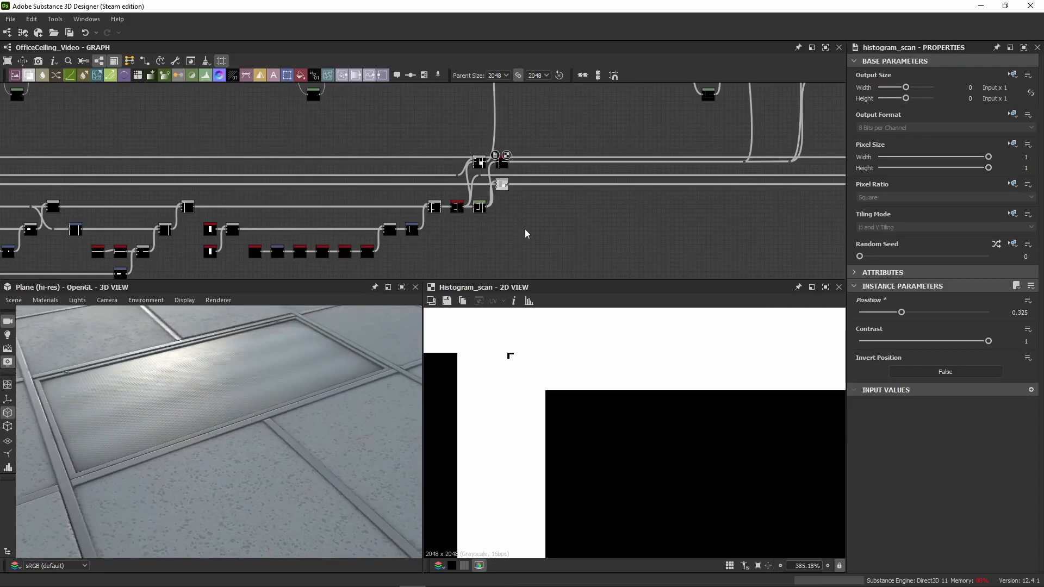
Step: Connect the light panel's Blend back to the Emissive output in place of the black Uniform Color and check the lit panel in 3D
middle_drag(525, 234, 146, 219)
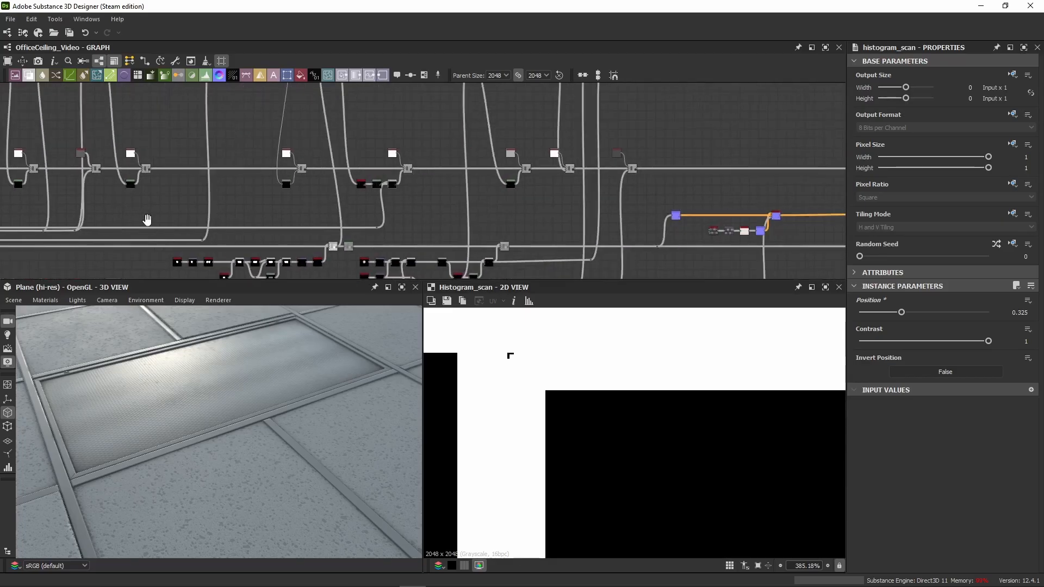
middle_drag(514, 210, 292, 164)
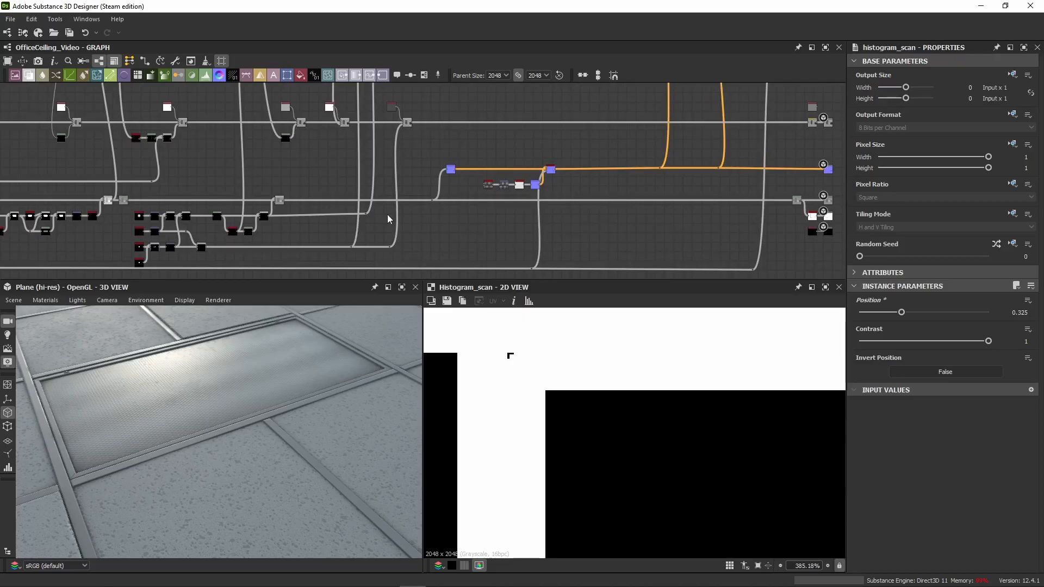
middle_drag(576, 139, 340, 156)
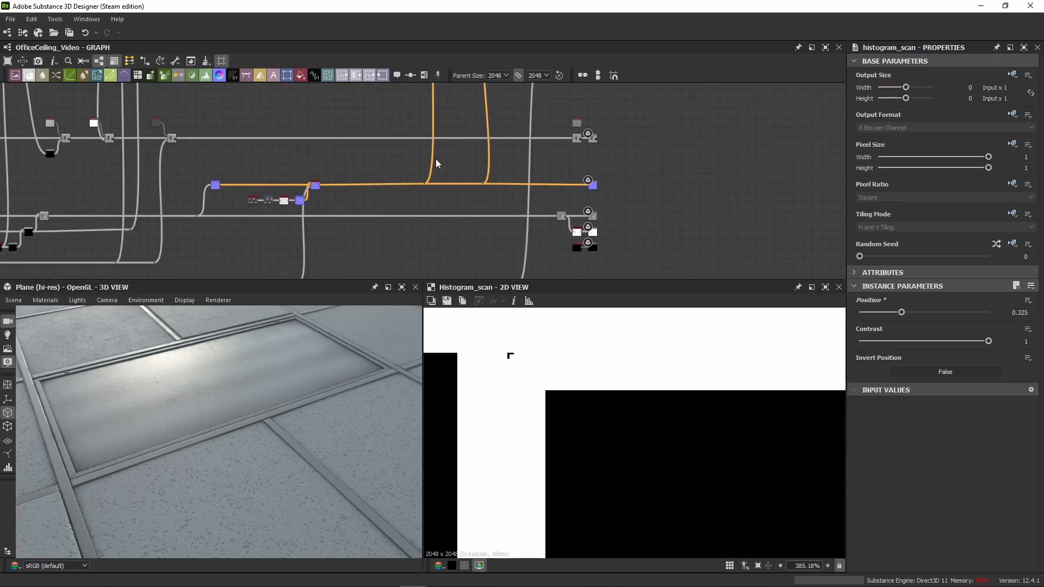
scroll(588, 147, up, 3)
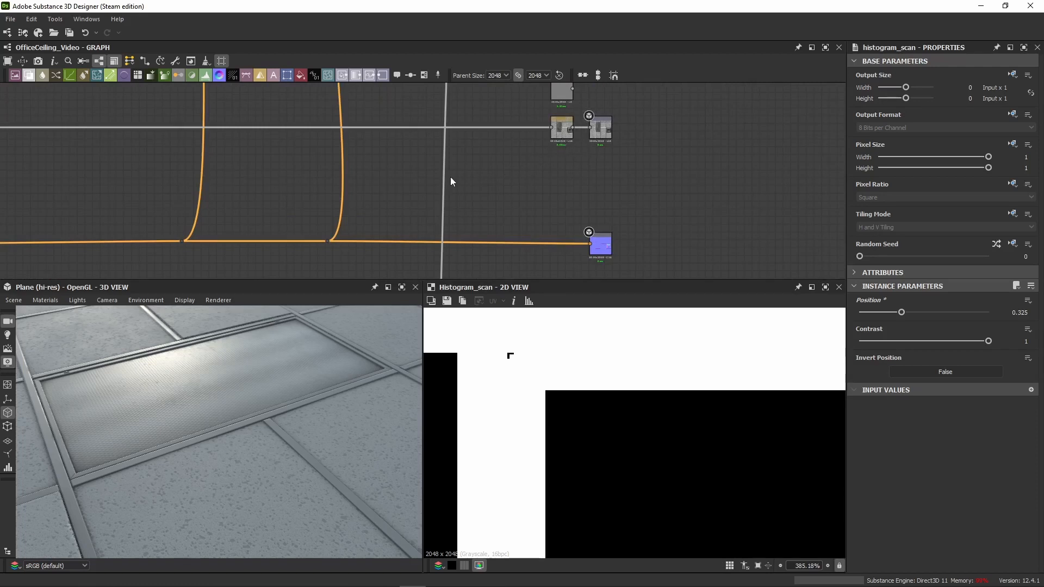
middle_drag(451, 181, 538, 231)
scroll(542, 187, down, 2)
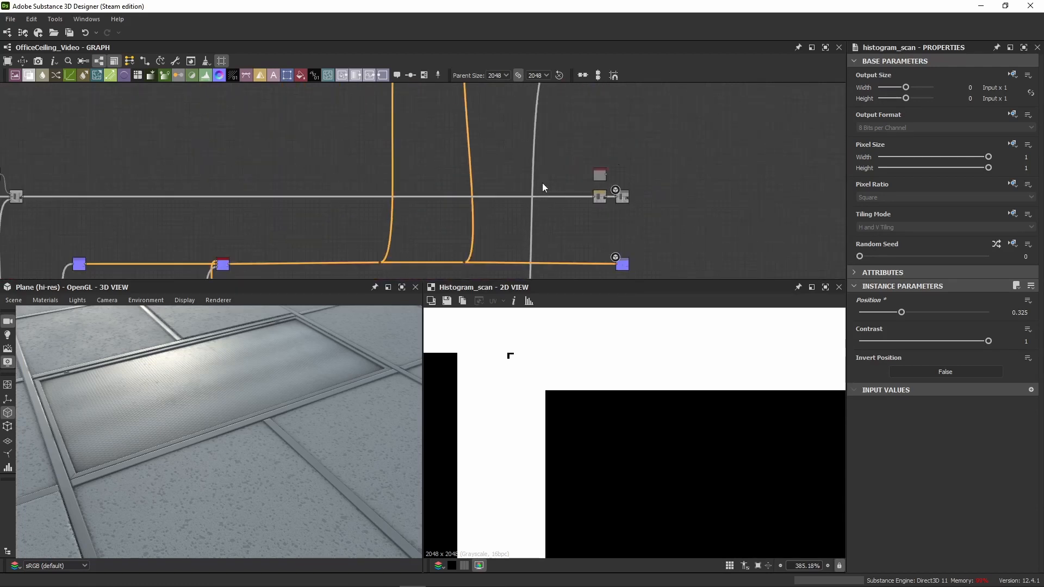
middle_drag(540, 144, 375, 281)
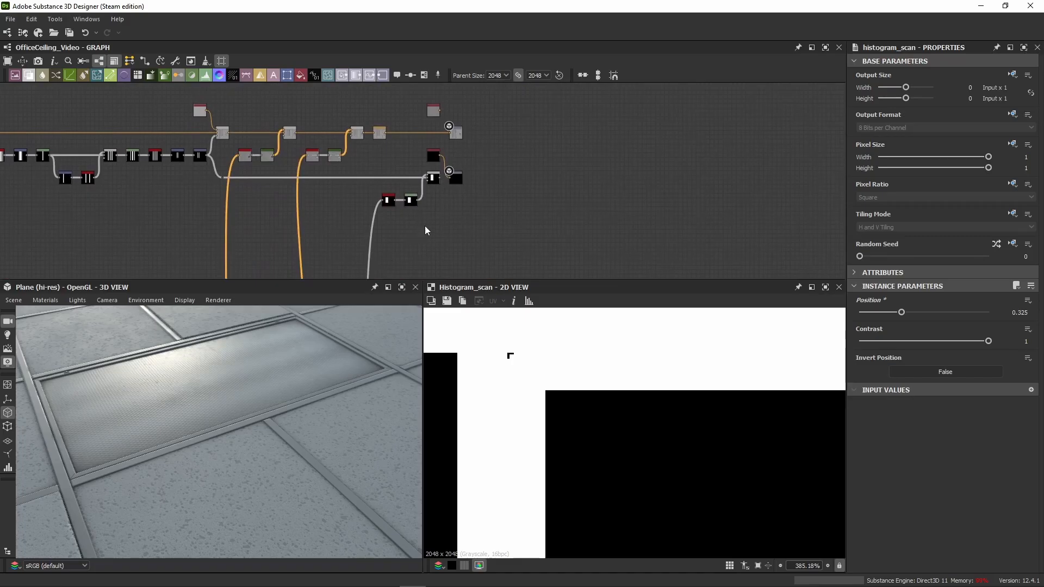
scroll(437, 185, up, 3)
drag(444, 168, 461, 170)
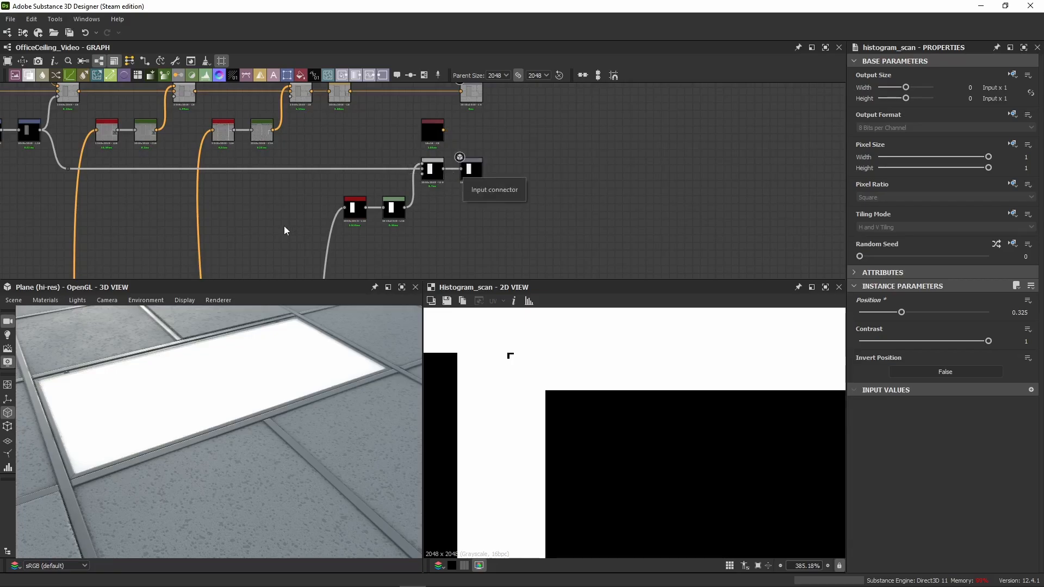
scroll(240, 473, down, 5)
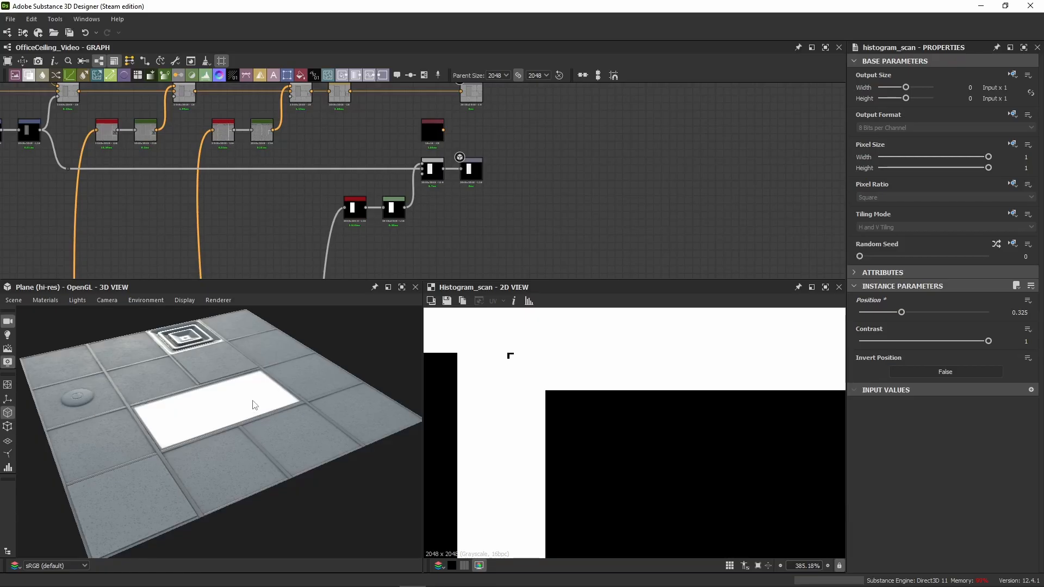
scroll(202, 426, up, 3)
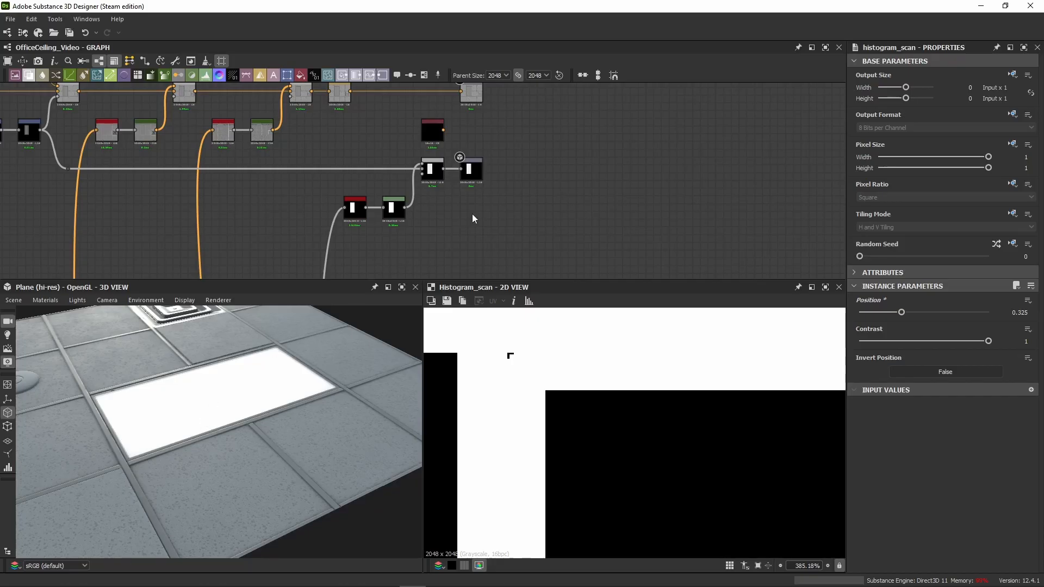
drag(519, 130, 357, 216)
scroll(325, 250, down, 2)
middle_drag(325, 251, 313, 174)
click(313, 190)
scroll(312, 204, down, 3)
drag(276, 430, 293, 408)
middle_drag(363, 214, 497, 187)
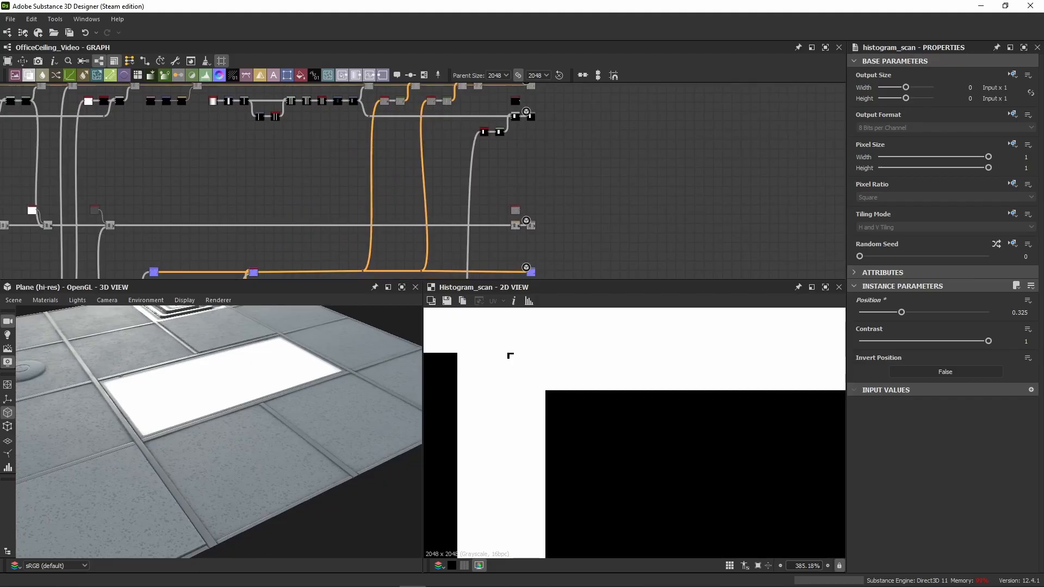